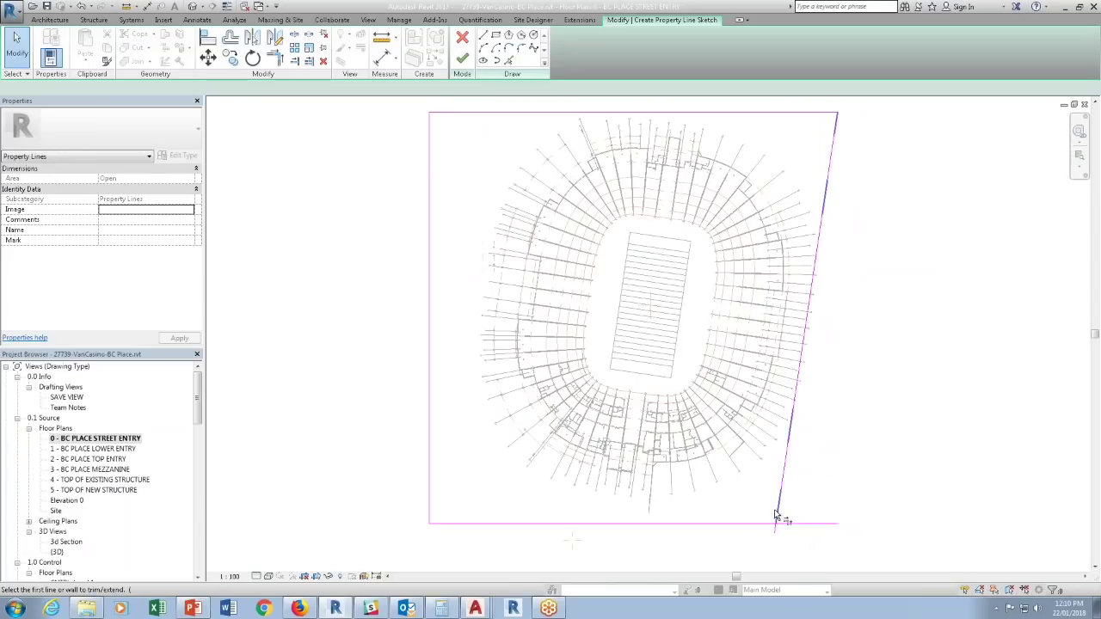
Trim the slanted east property line and the south line to a corner, and finish the property line sketch.
click(777, 519)
click(764, 522)
key(Escape)
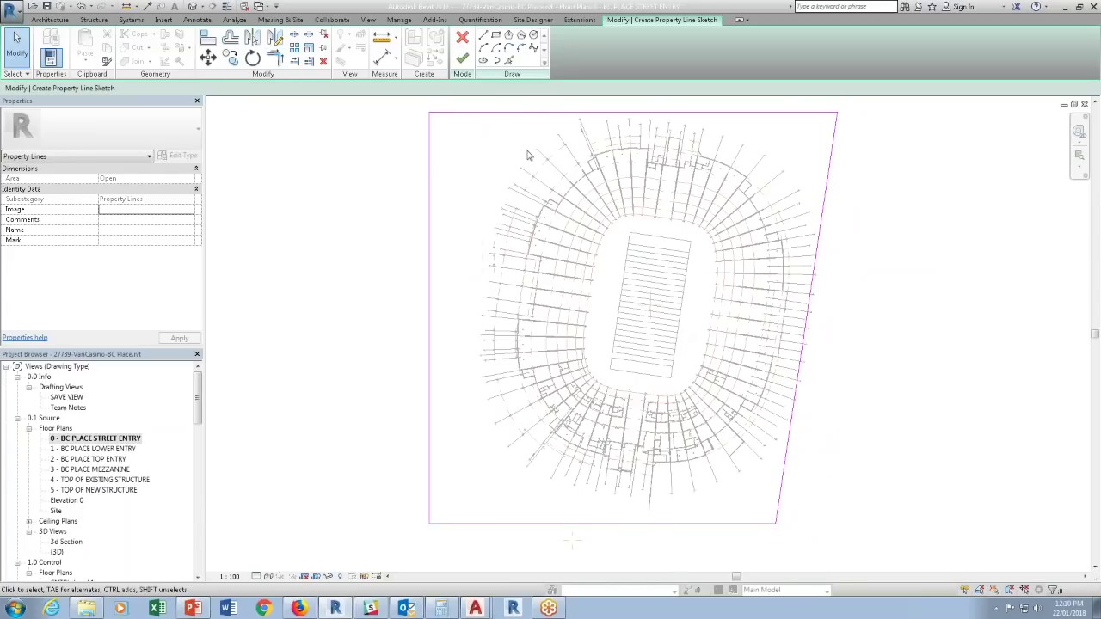
click(466, 58)
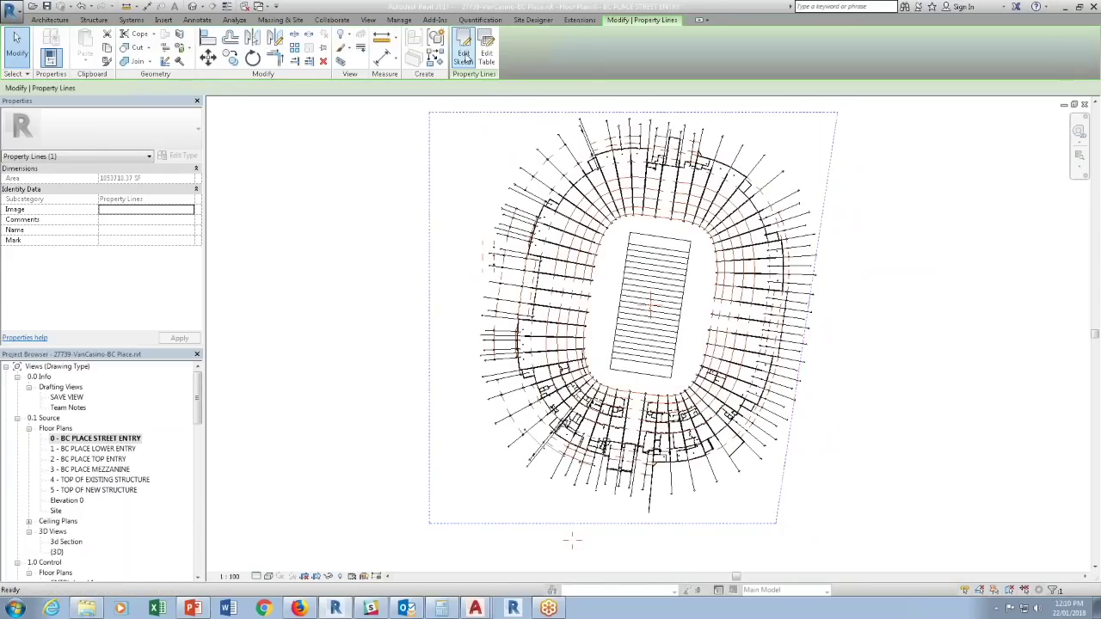
Draw a horizontal section line across the stadium, extending past the property boundary on both sides.
click(221, 6)
click(364, 322)
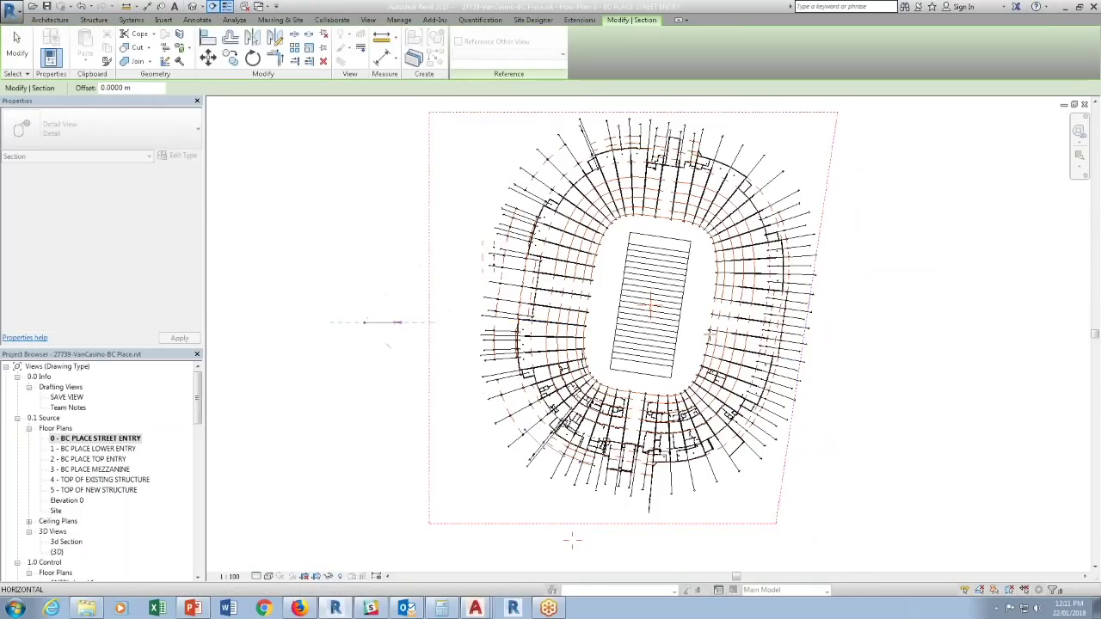
click(854, 323)
key(Escape)
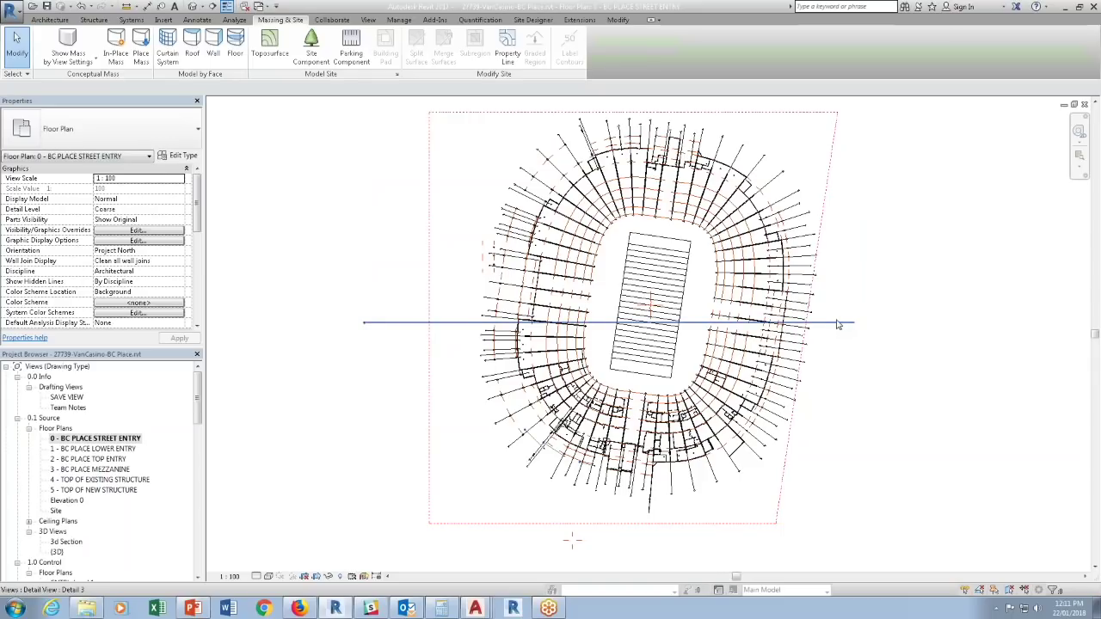
Open the new section's view and raise the upper edge of its crop region above the stadium.
right_click(839, 323)
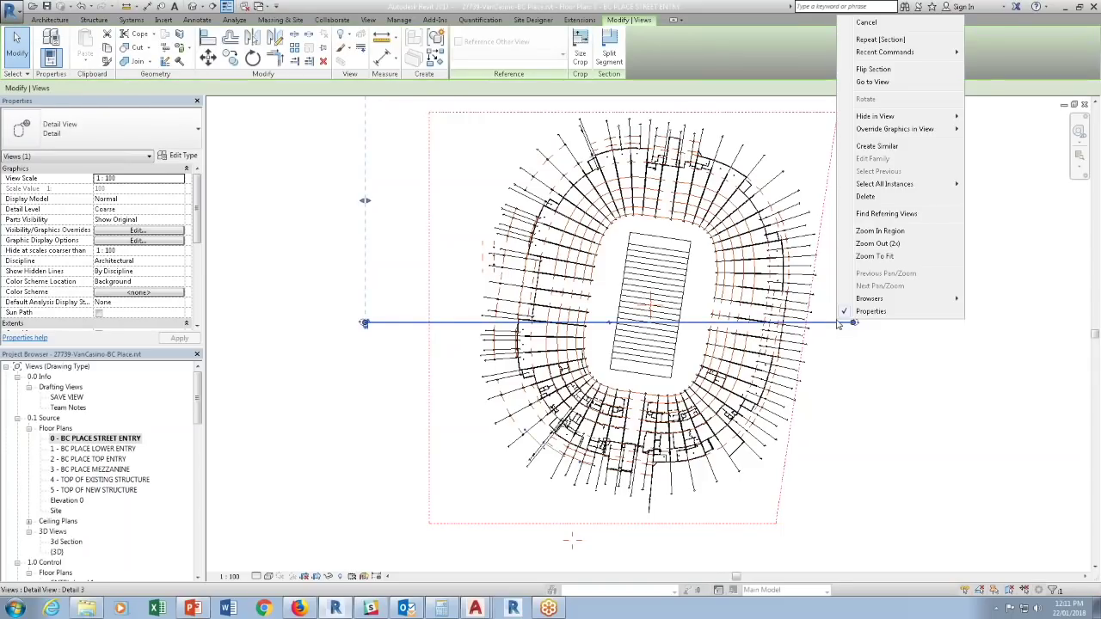
click(871, 82)
middle_drag(833, 234, 788, 361)
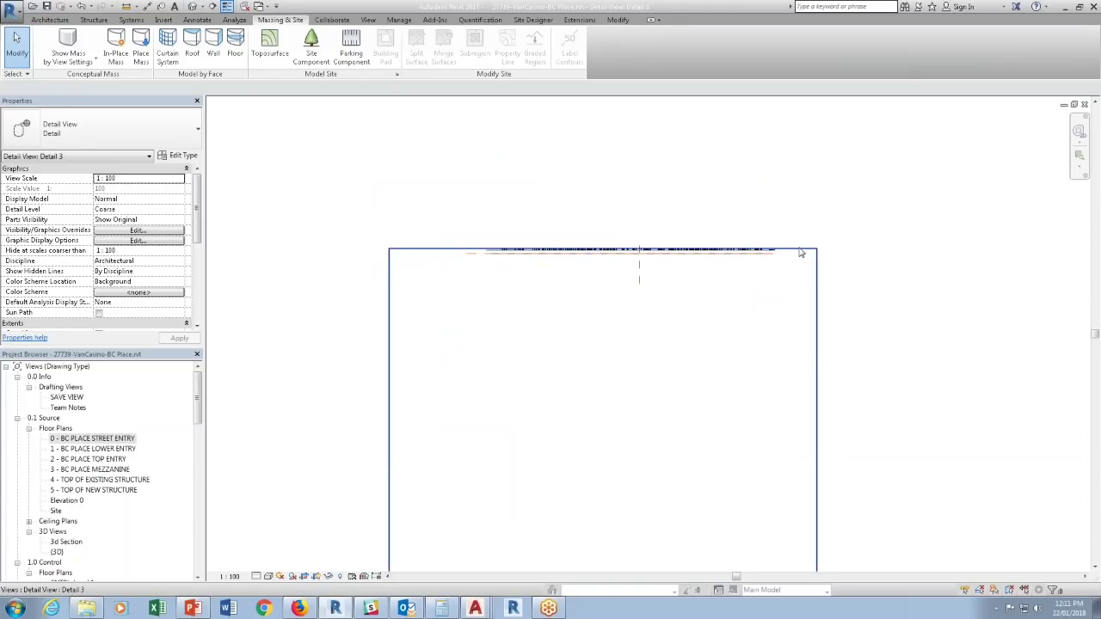
click(800, 248)
drag(603, 249, 639, 113)
scroll(742, 251, up, 3)
scroll(740, 242, up, 1)
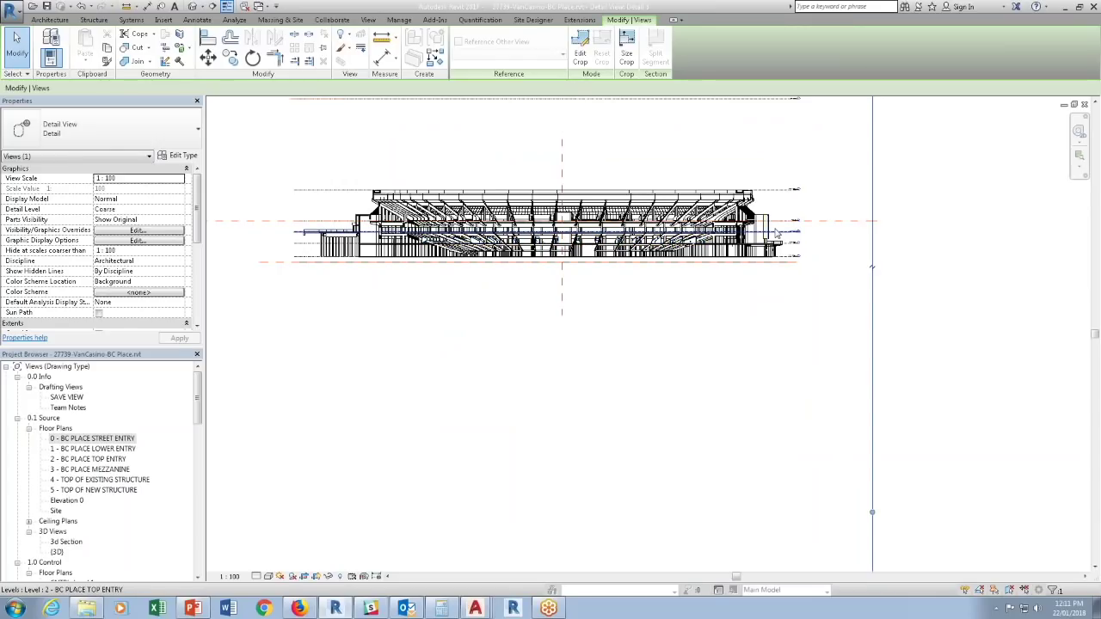
Return to the 0 - BC PLACE STREET ENTRY floor plan and deselect the section.
key(alt+Tab)
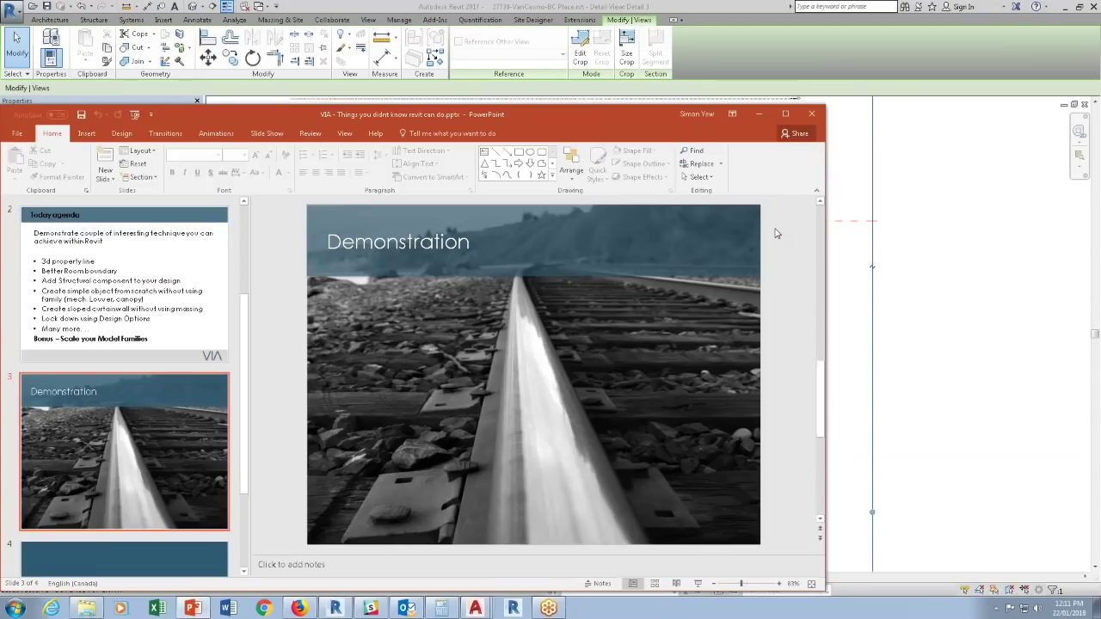
click(862, 212)
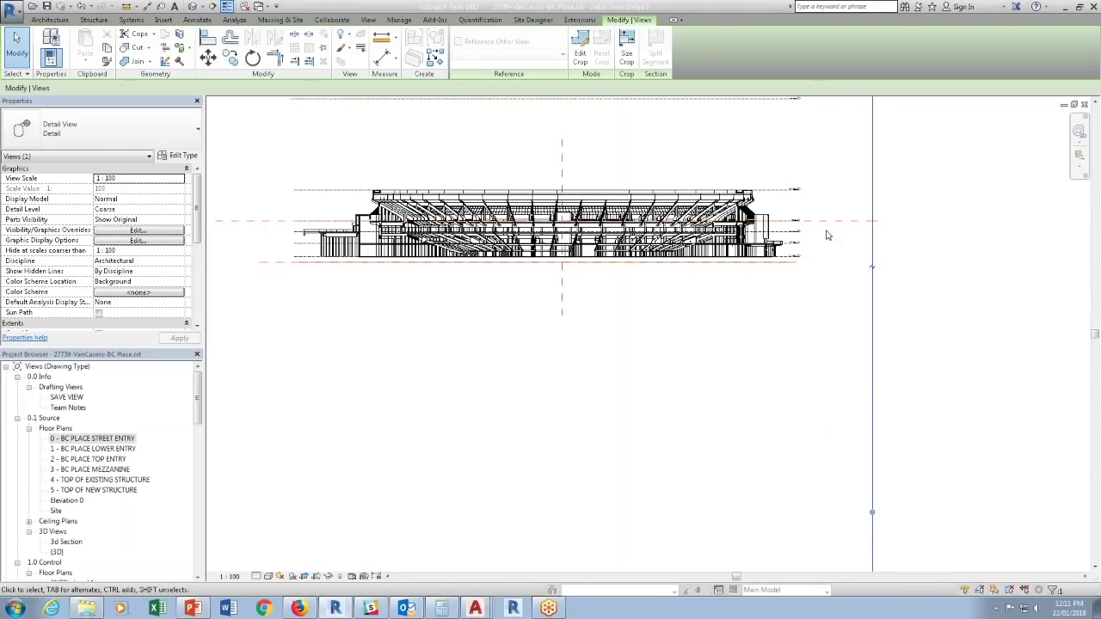
double_click(99, 441)
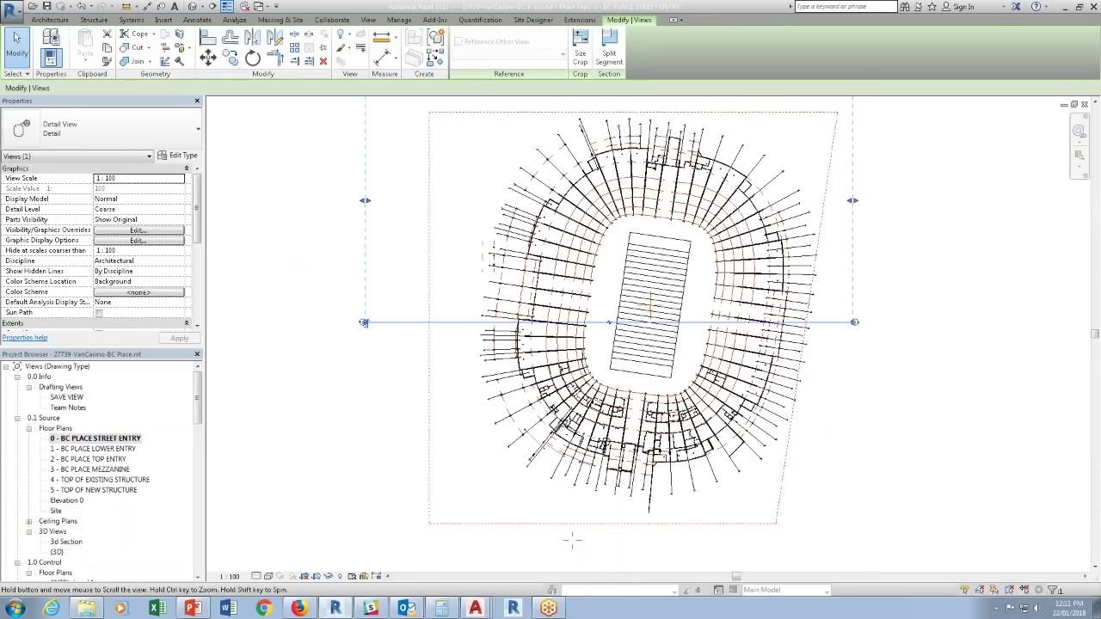
middle_drag(572, 540, 569, 576)
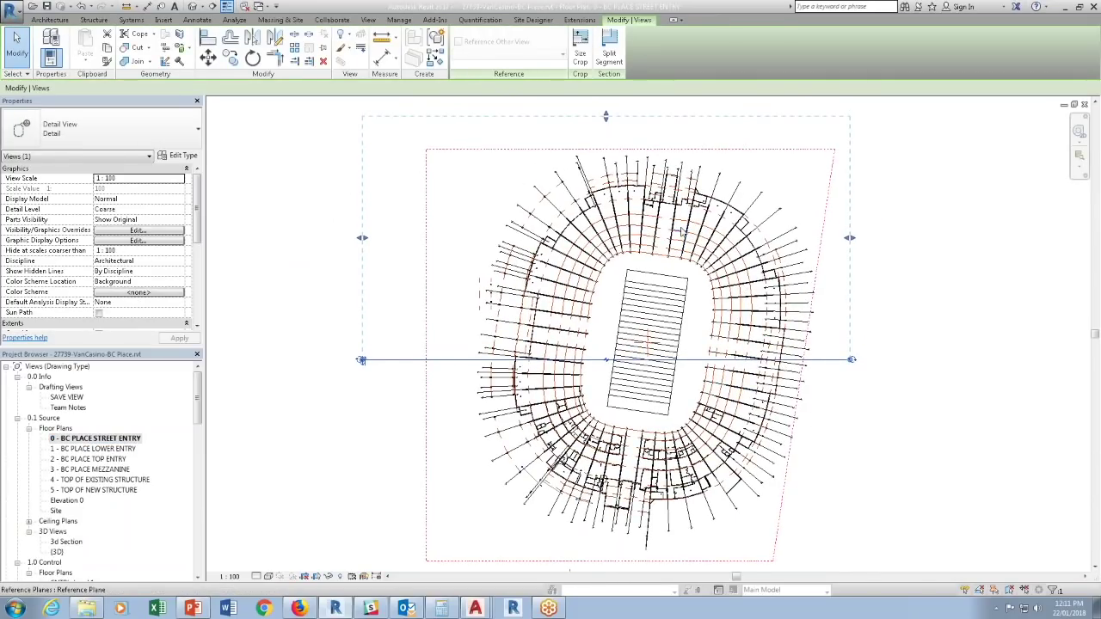
key(Escape)
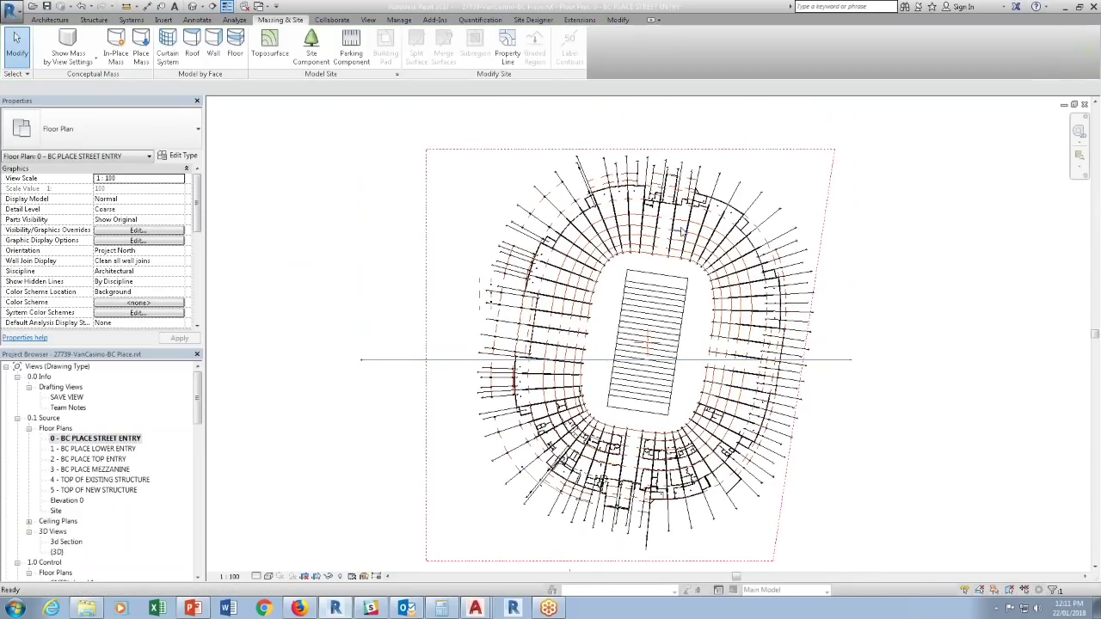
Create an in-place model in the Site category named "Property 3d".
click(65, 19)
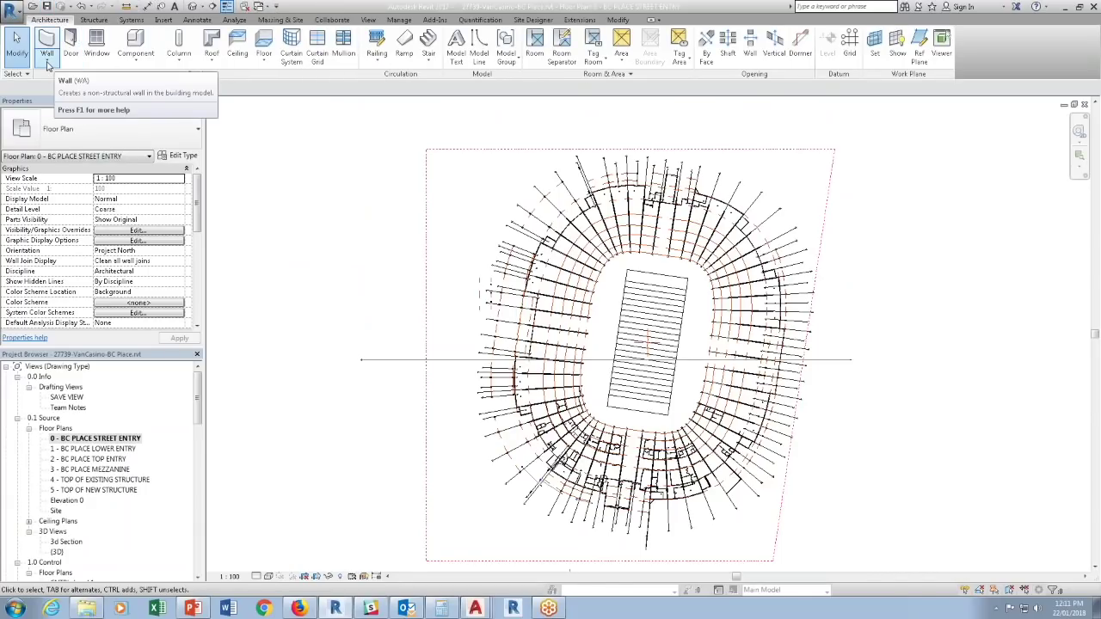
click(137, 60)
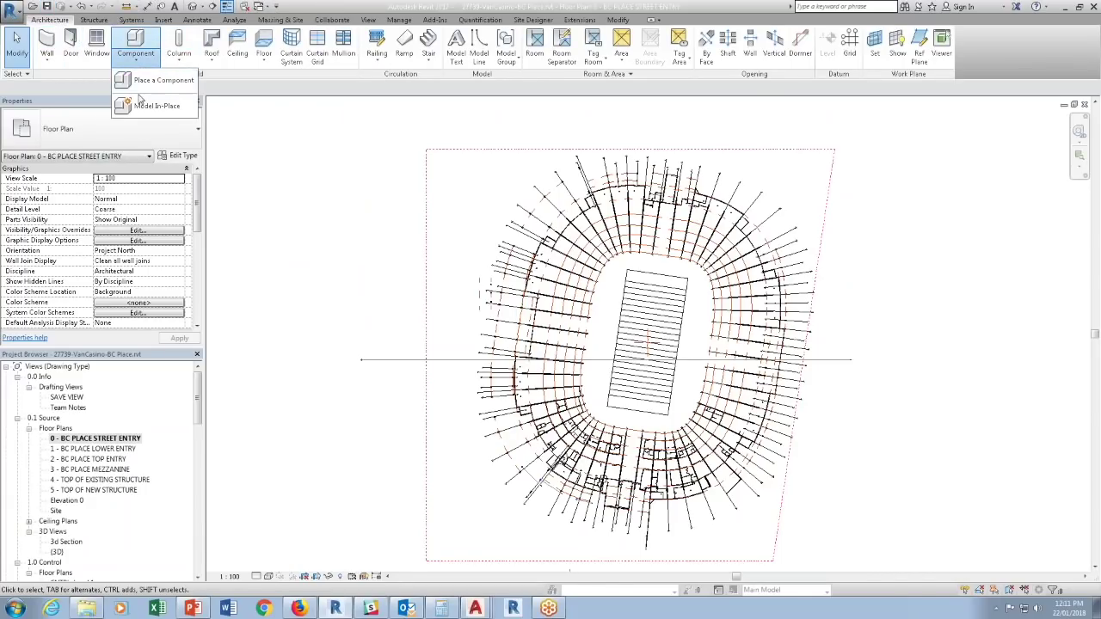
click(150, 107)
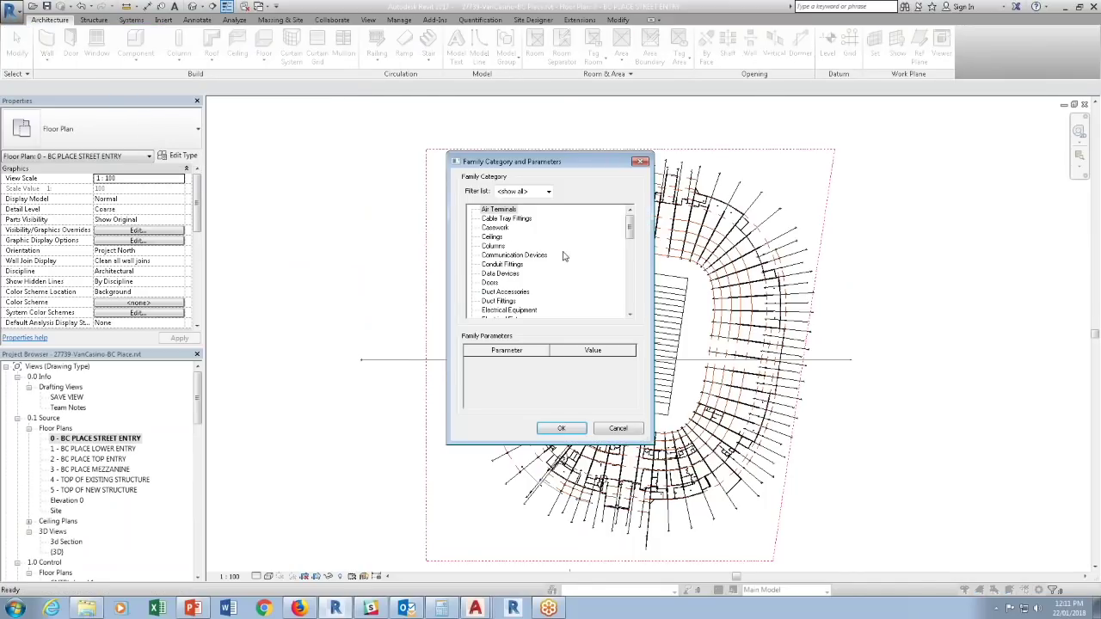
click(510, 257)
key(s)
scroll(512, 260, down, 2)
click(486, 293)
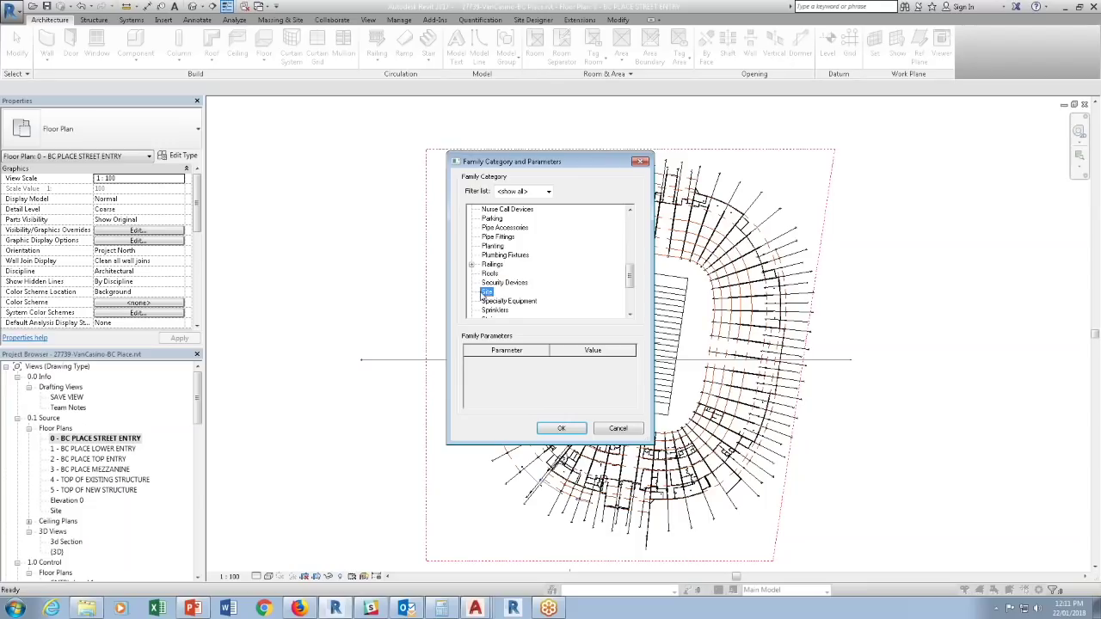
click(561, 429)
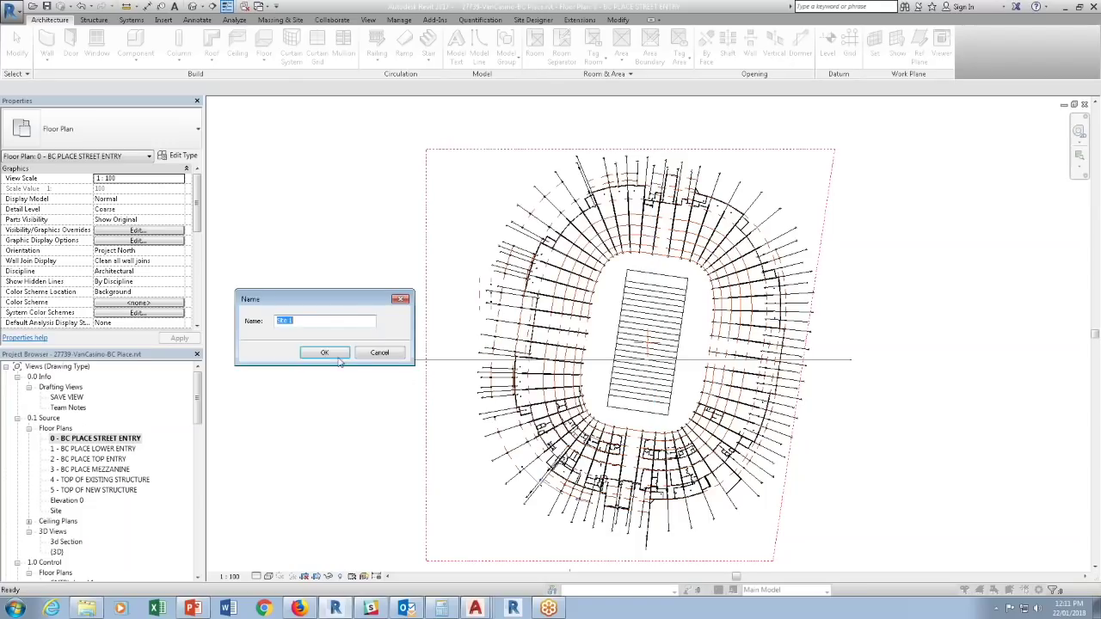
text(Property 3d)
click(325, 353)
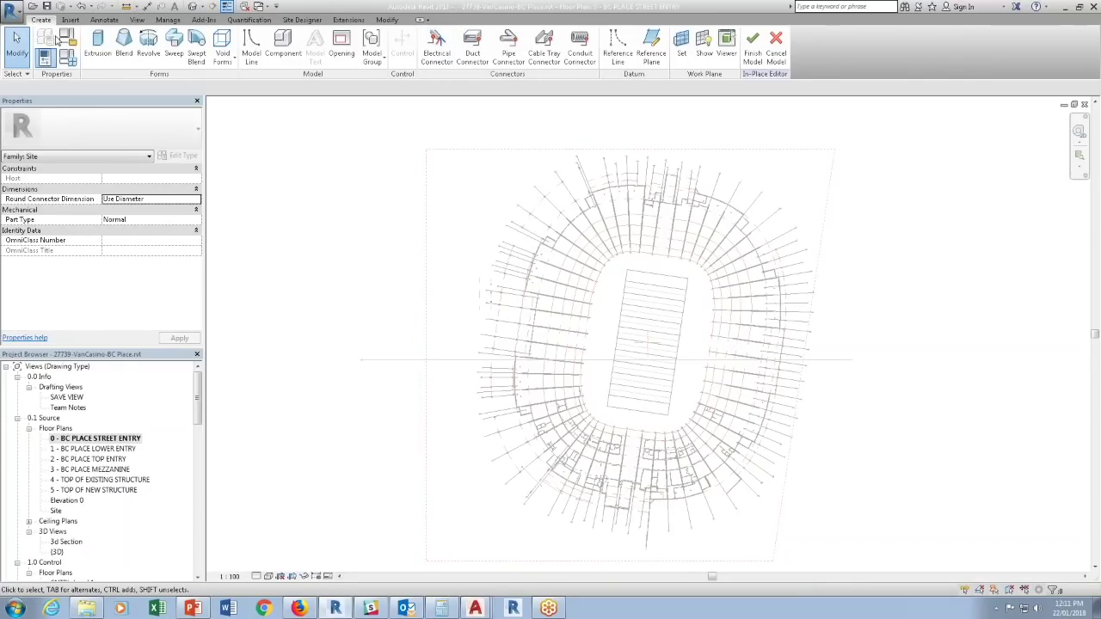
Start an extrusion and create its closed sketch by picking the property lines around the stadium.
click(98, 45)
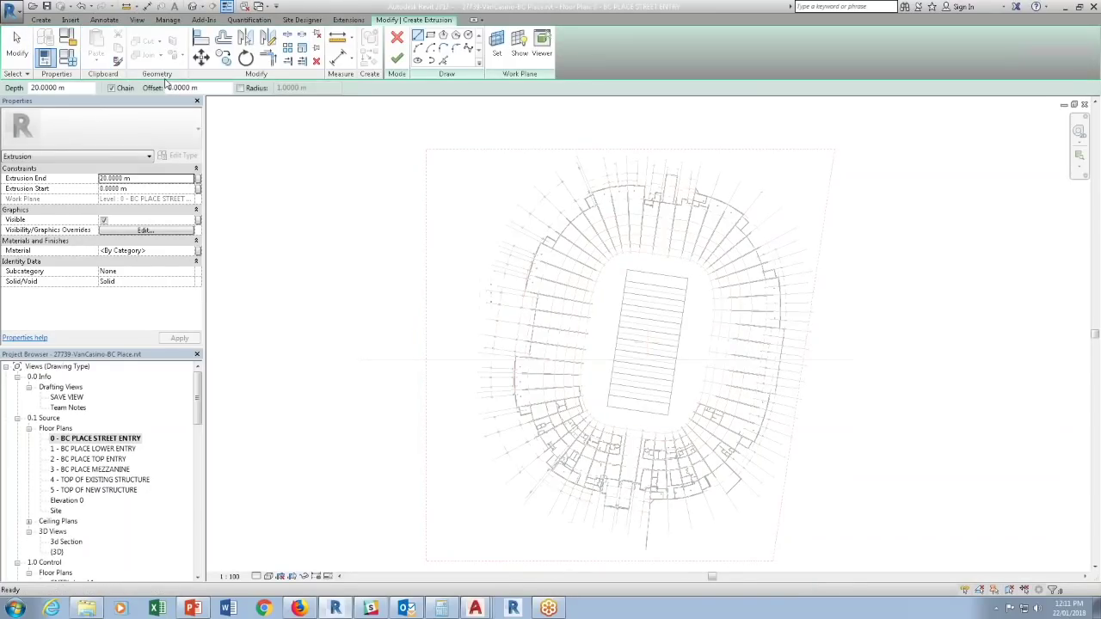
click(444, 62)
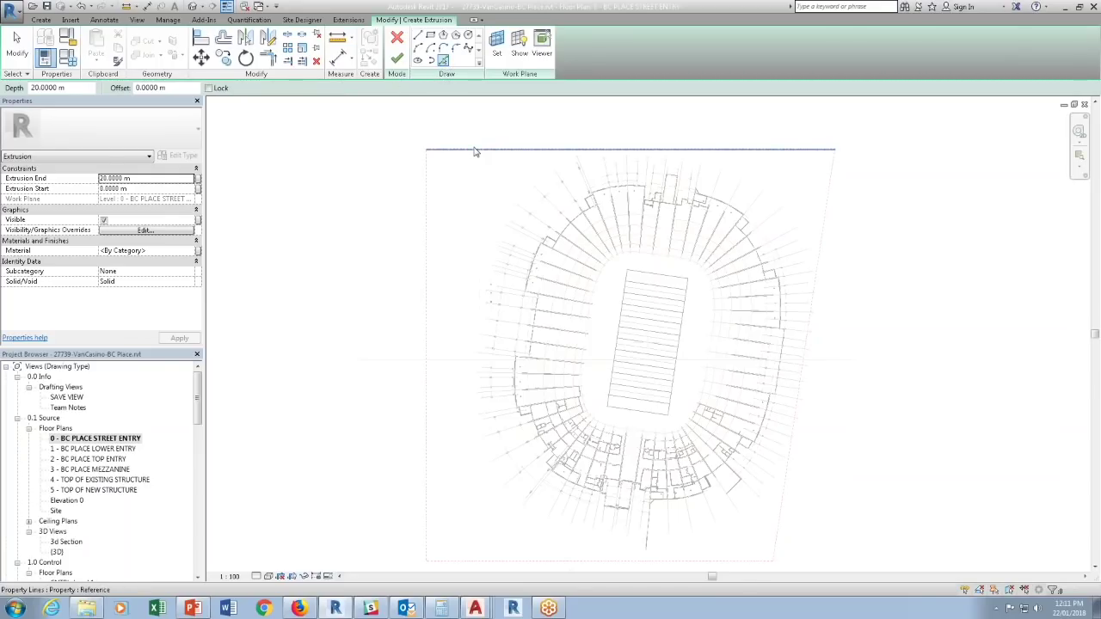
click(607, 151)
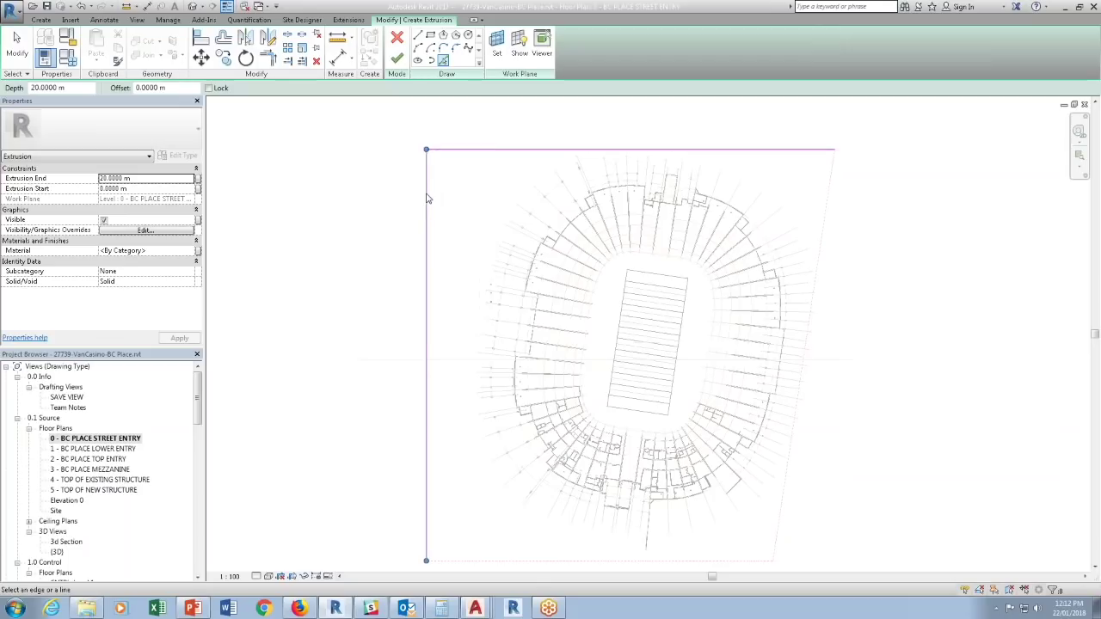
click(809, 346)
middle_drag(828, 442, 843, 404)
click(694, 522)
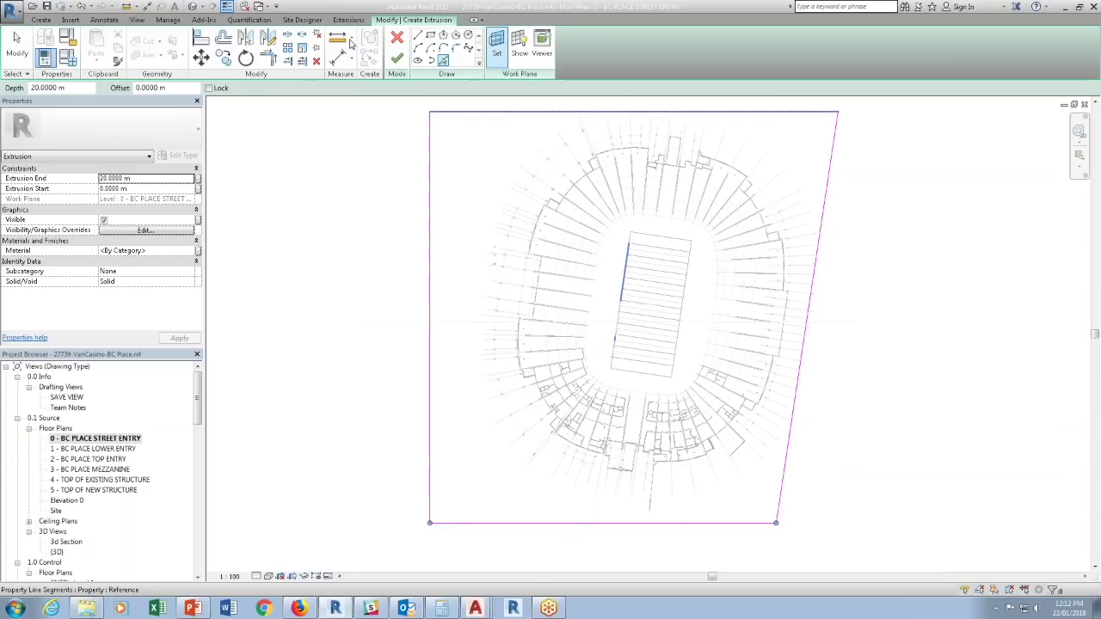
key(Escape)
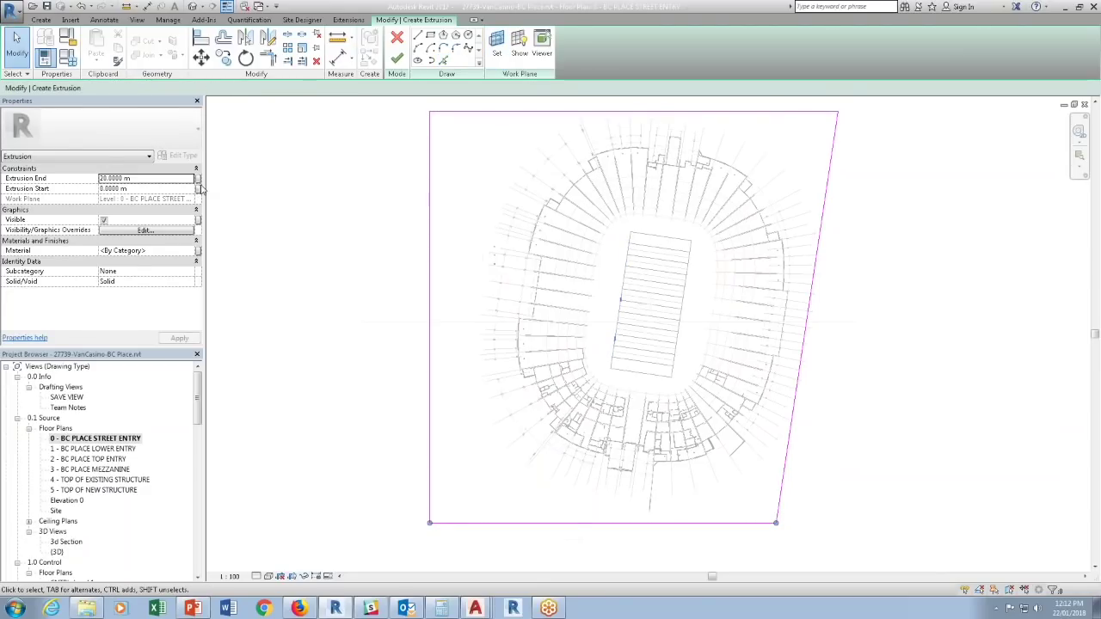
Associate the extrusion's Extrusion End with a new type-based family parameter named "End".
click(198, 178)
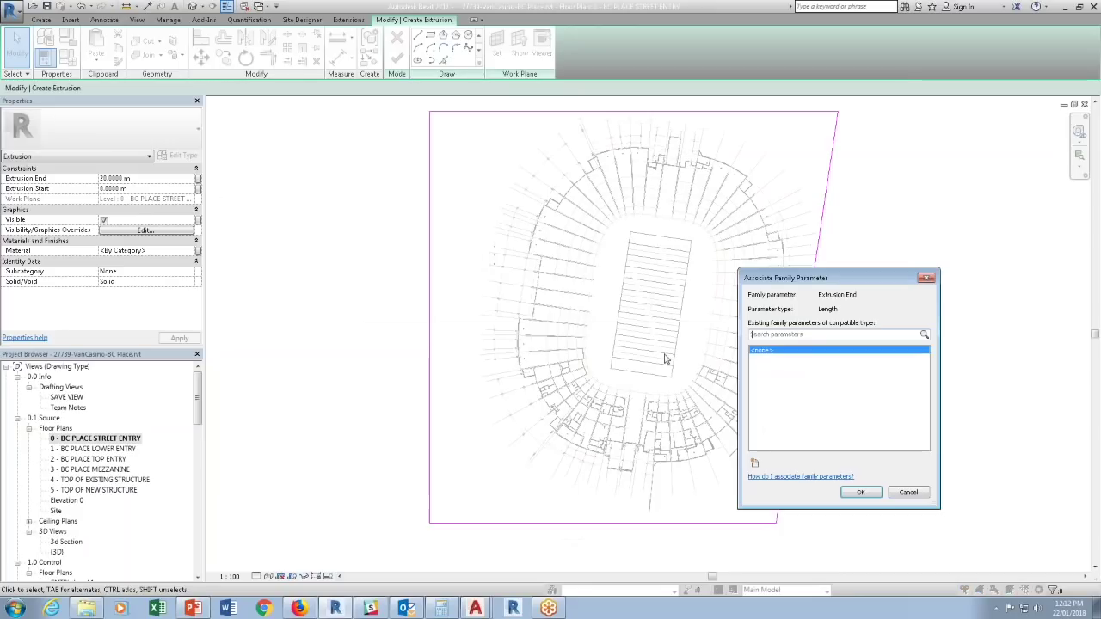
click(754, 461)
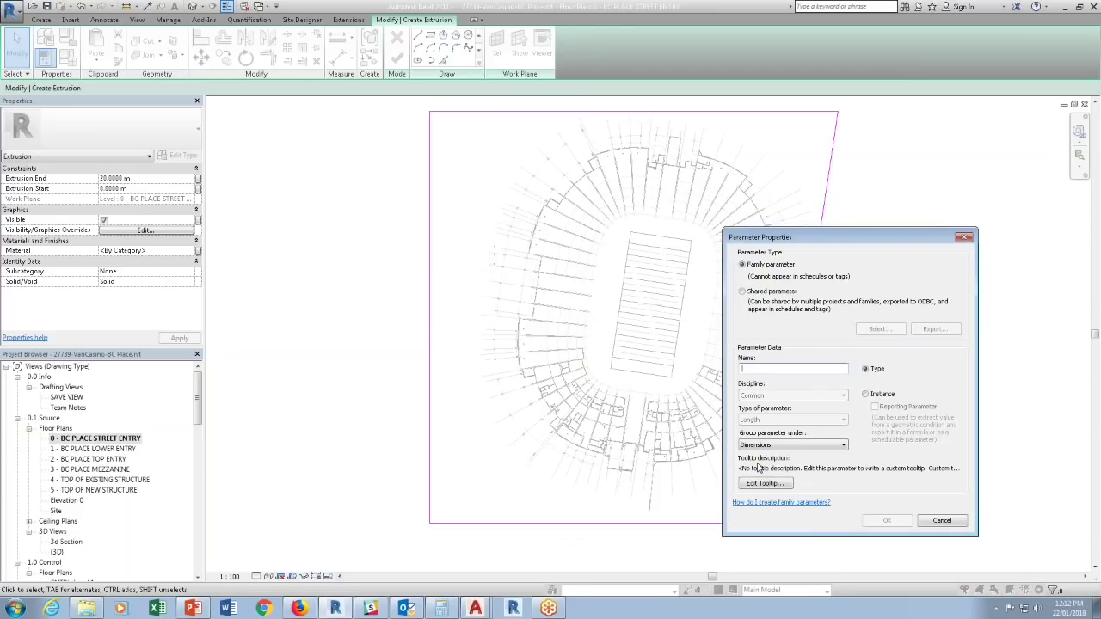
text(End)
click(887, 520)
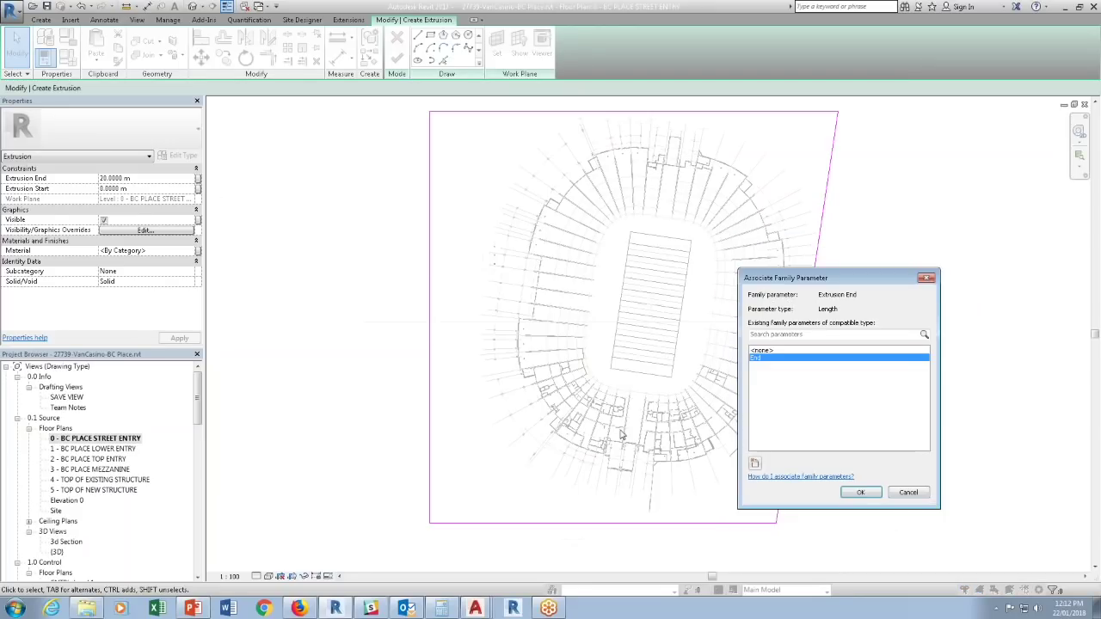
click(859, 492)
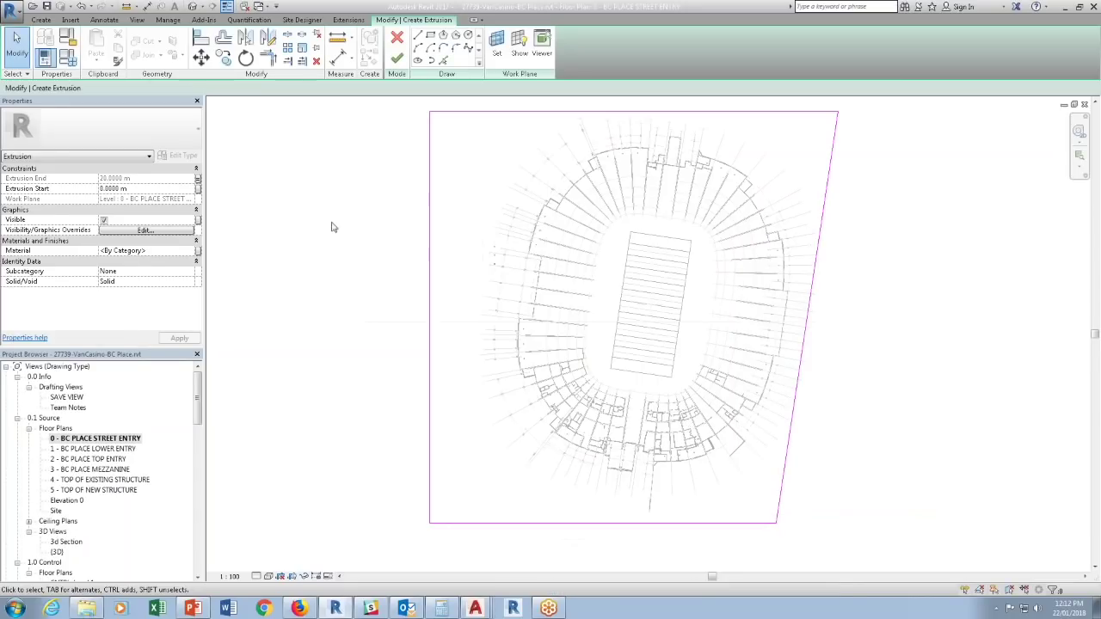
Associate the extrusion's Extrusion Start with a new type-based family parameter named "Start".
click(198, 189)
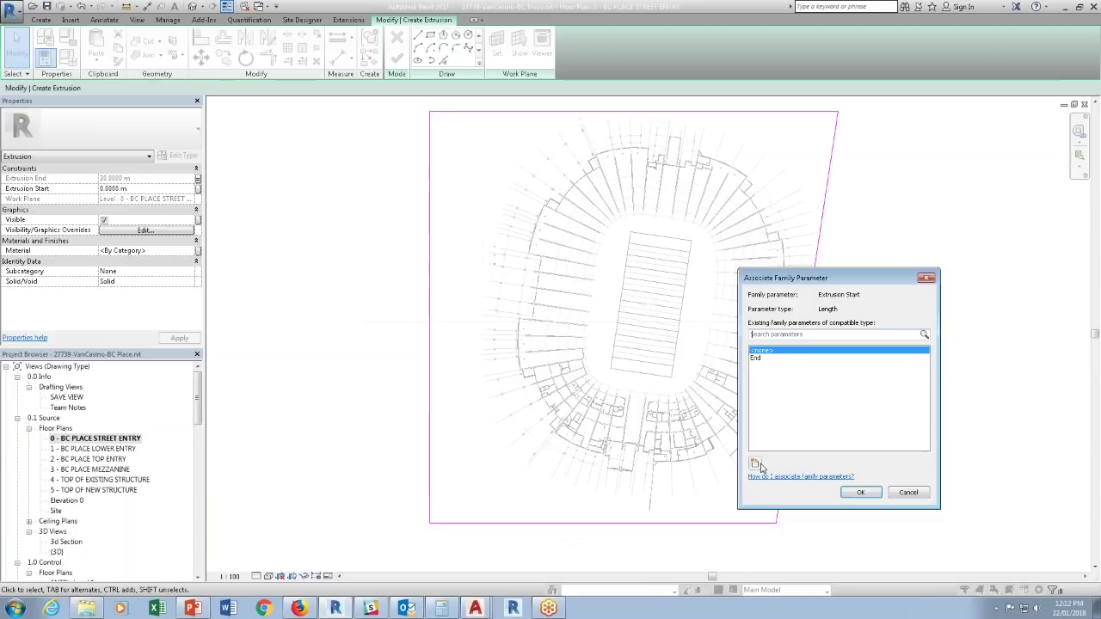
click(755, 464)
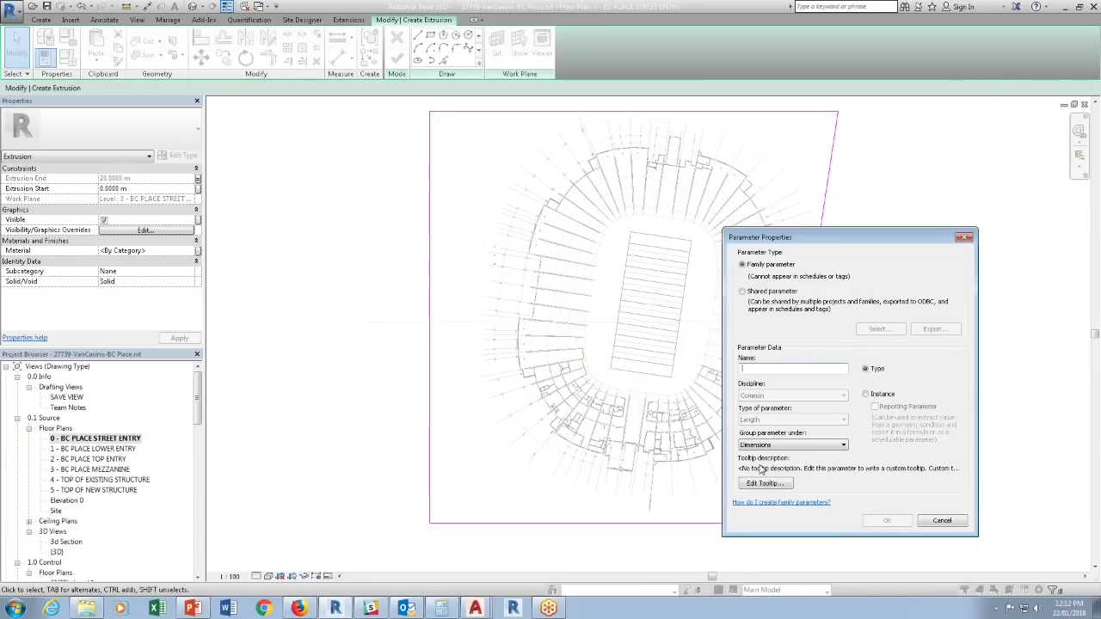
text(Start)
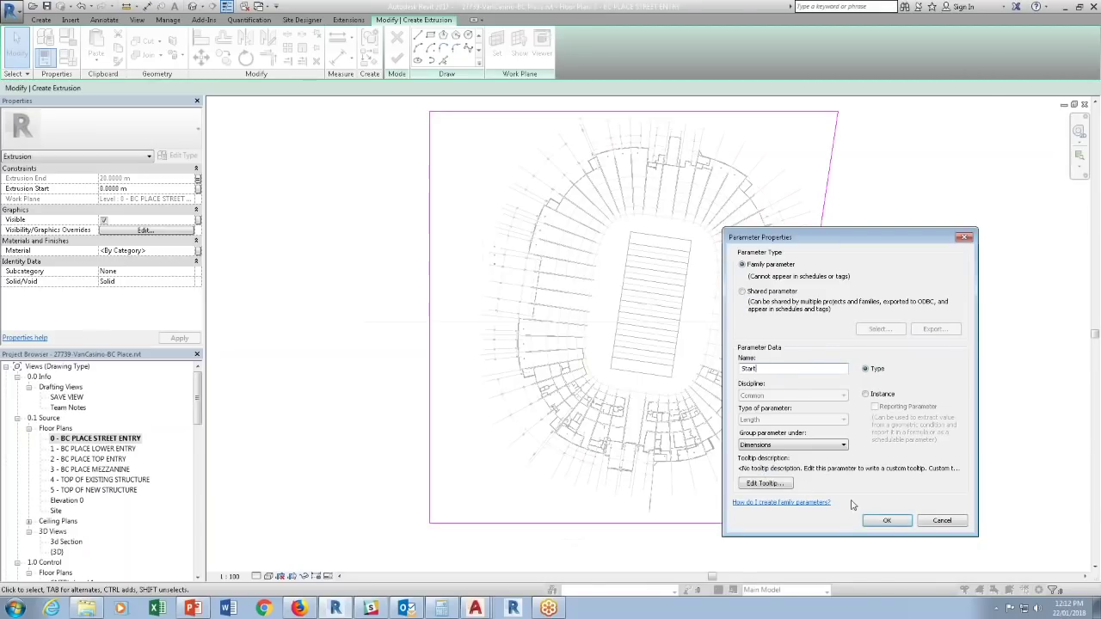
click(888, 520)
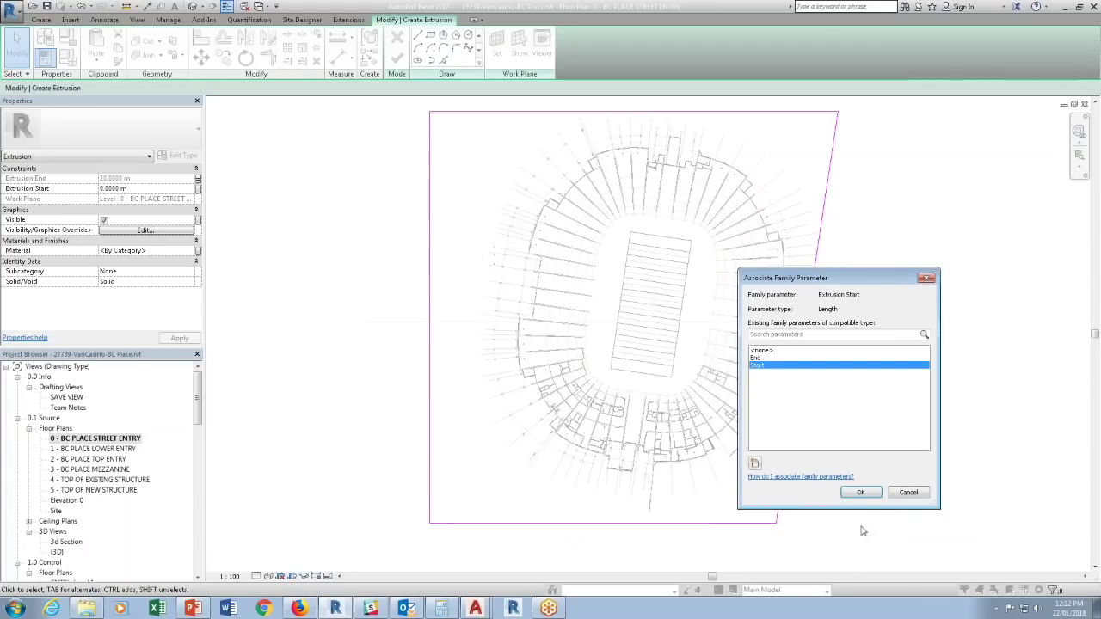
click(857, 492)
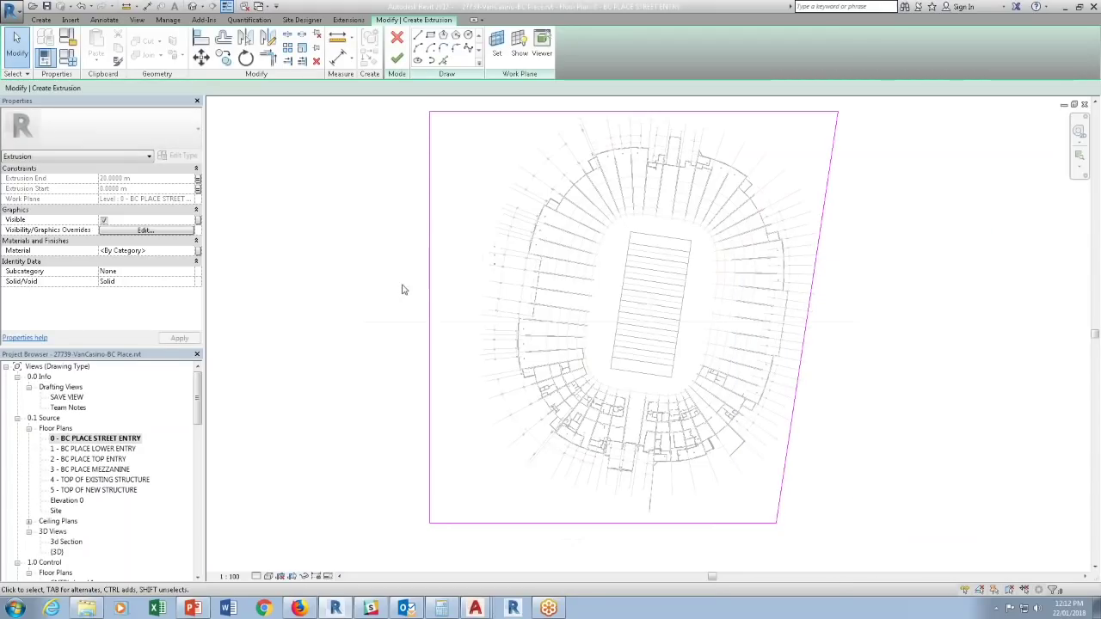
Turn off Plan/RCP display in the extrusion's visibility settings.
click(142, 231)
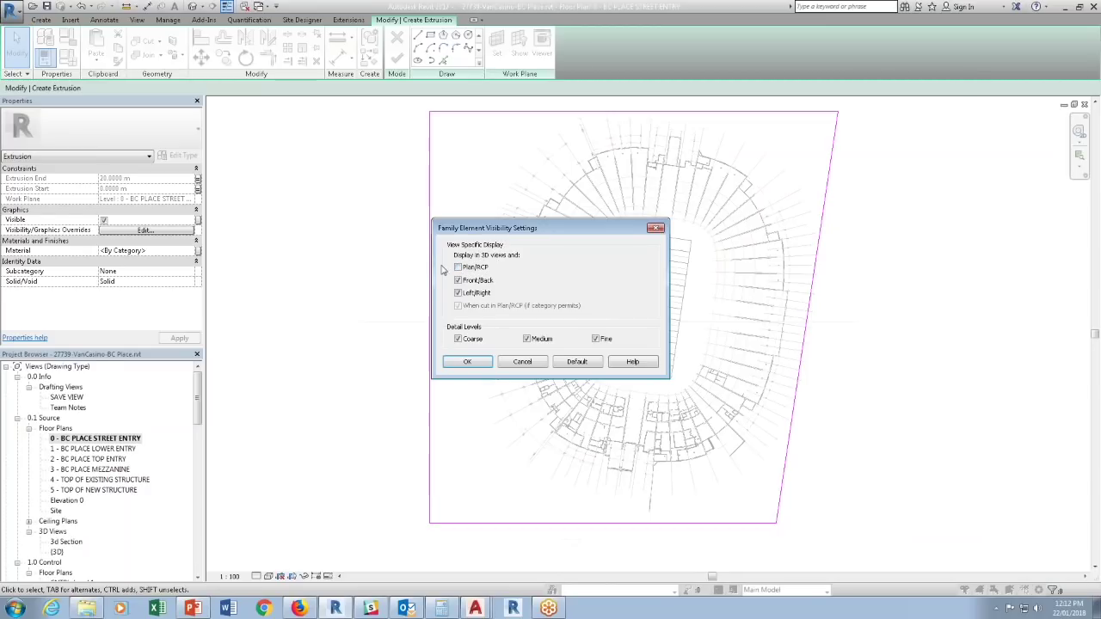
click(468, 362)
Associate the extrusion's Material with a new type-based family parameter named "Material".
click(198, 252)
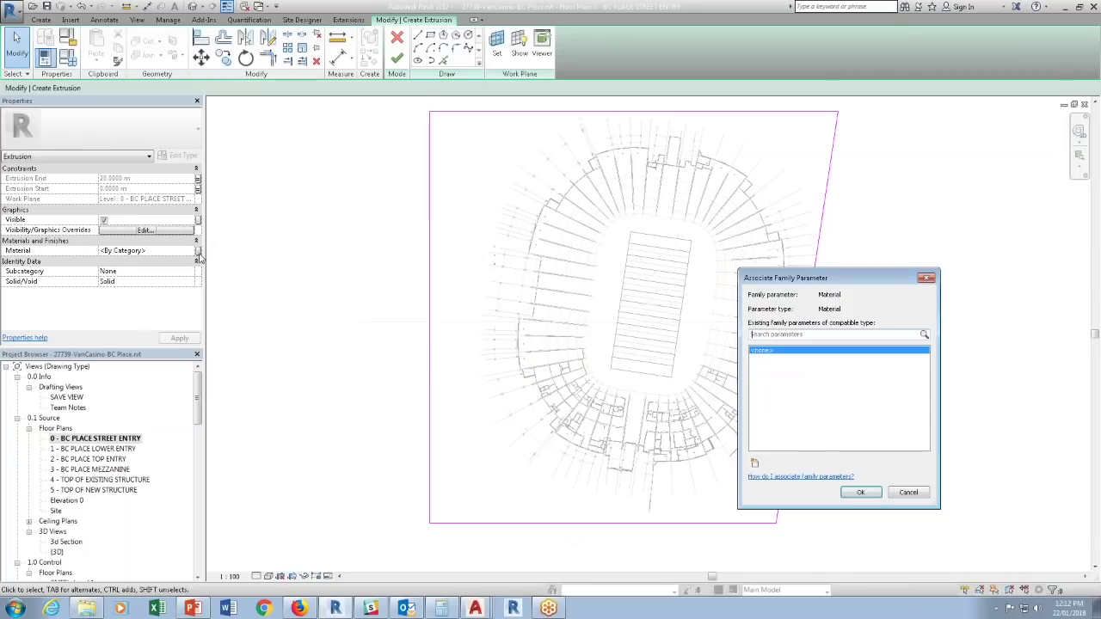
click(756, 464)
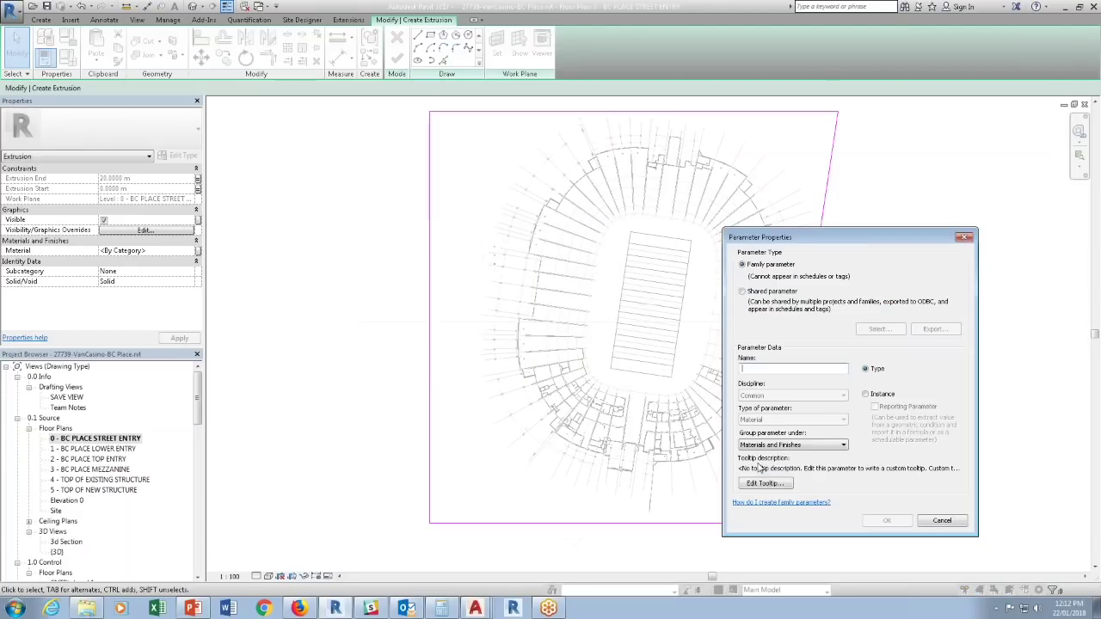
text(Material)
click(886, 520)
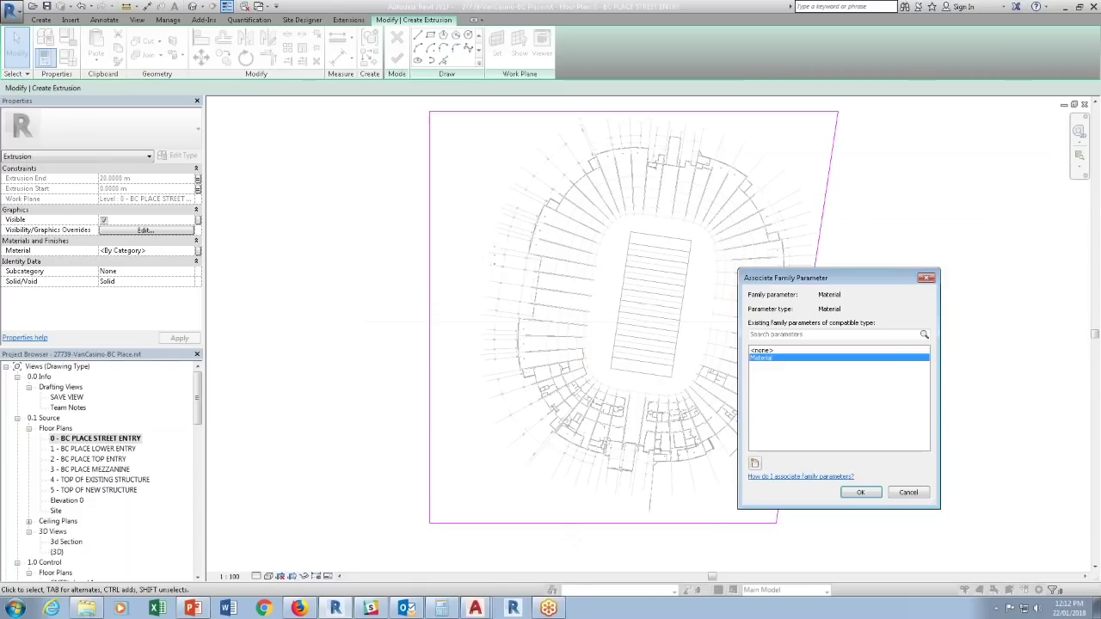
click(860, 492)
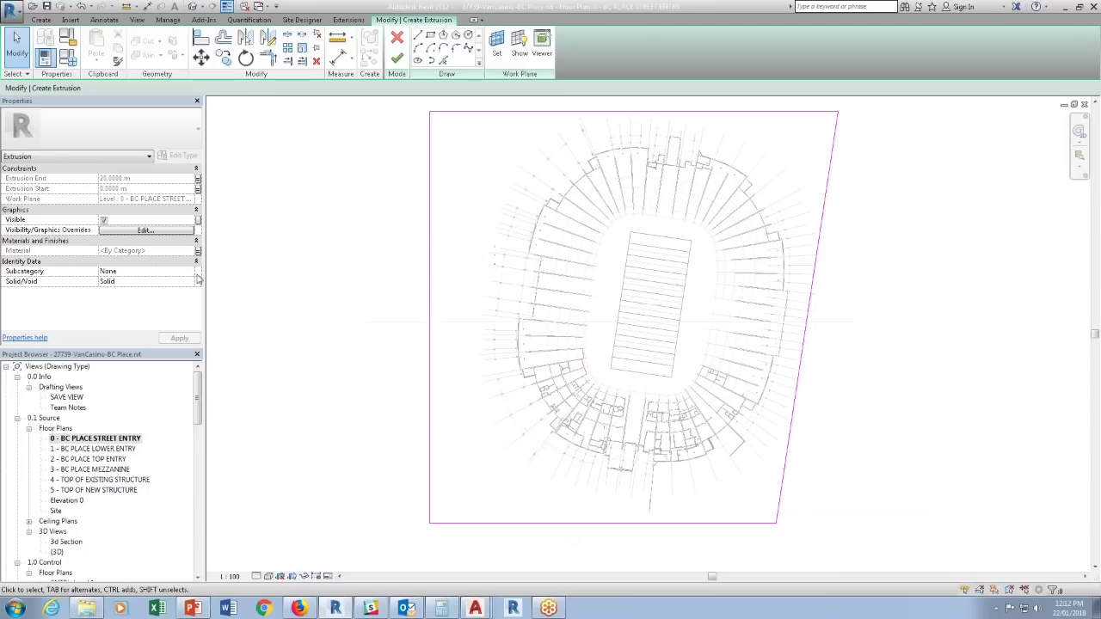
Assign the extrusion to the Property Lines subcategory, then finish its sketch and the in-place model.
click(191, 272)
drag(190, 284, 190, 307)
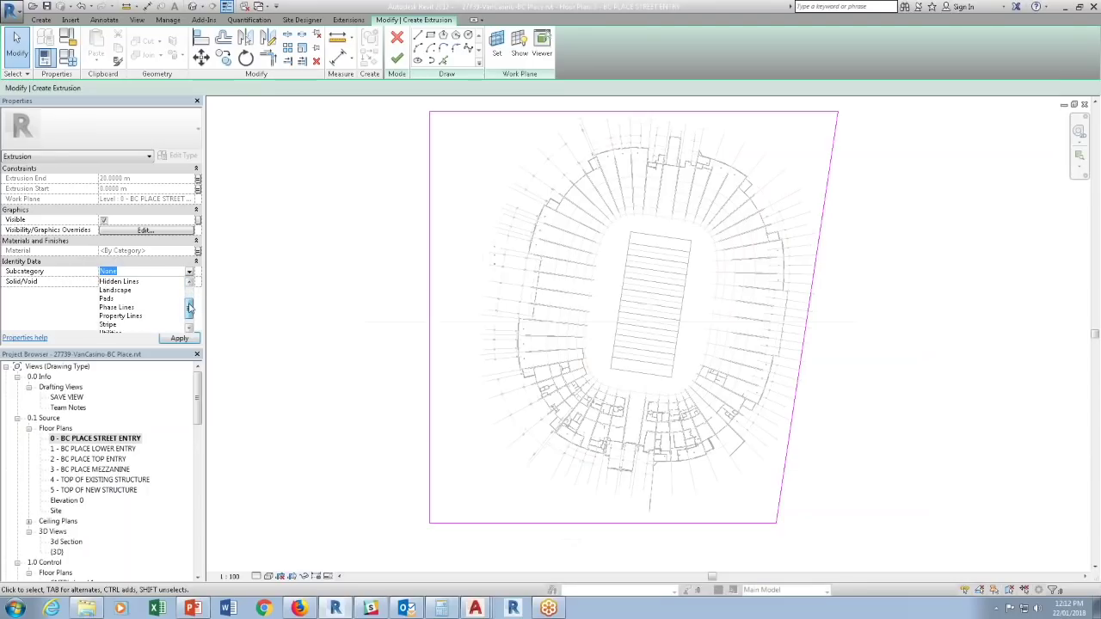
click(125, 316)
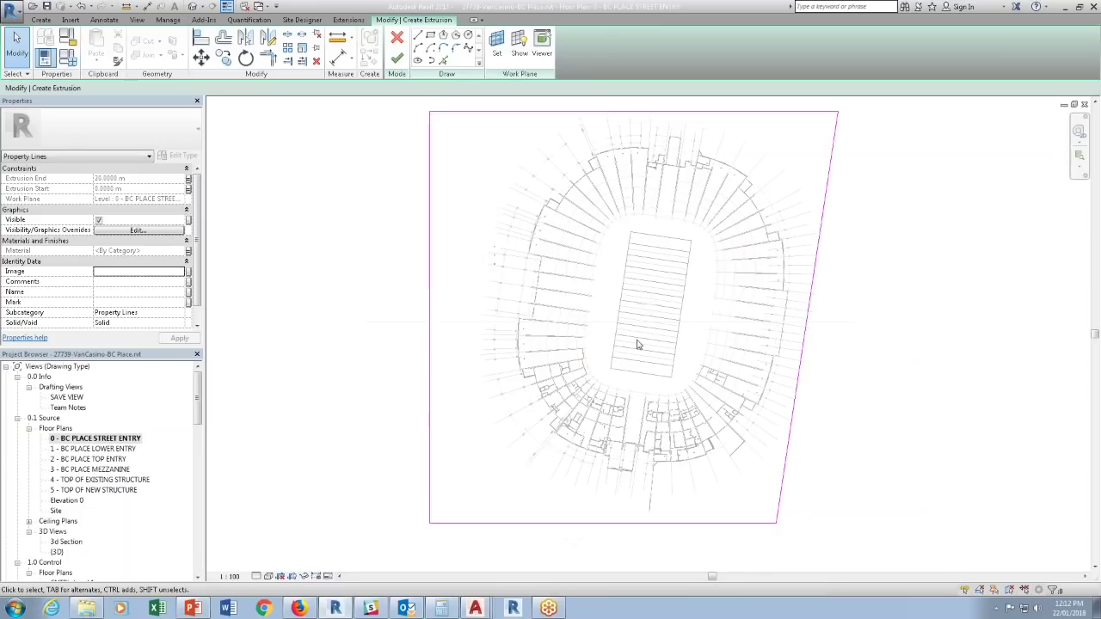
click(397, 59)
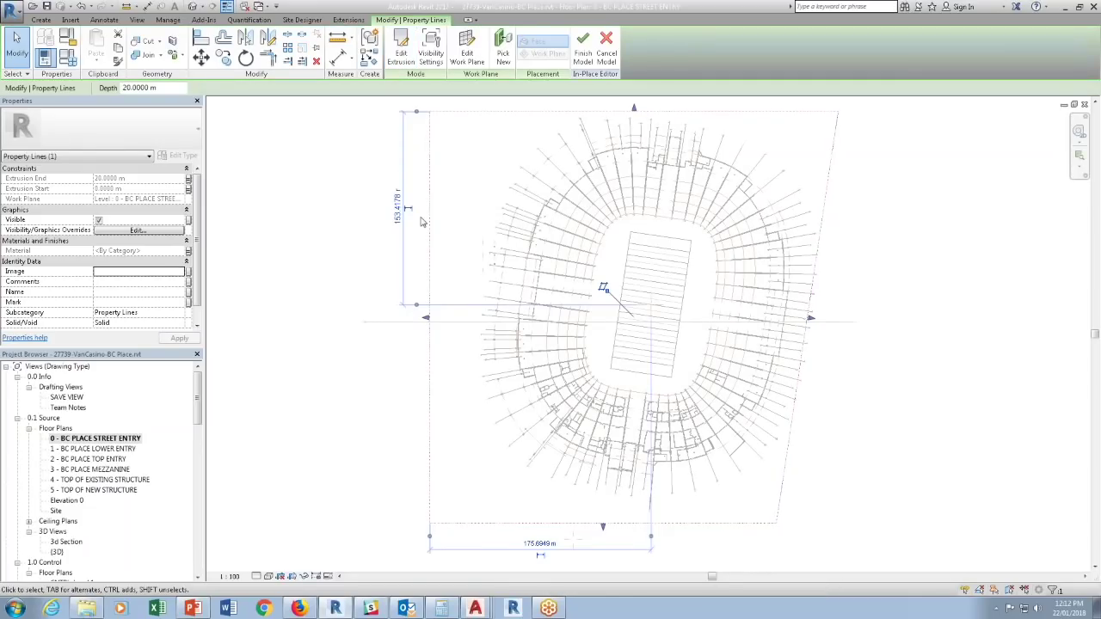
click(393, 342)
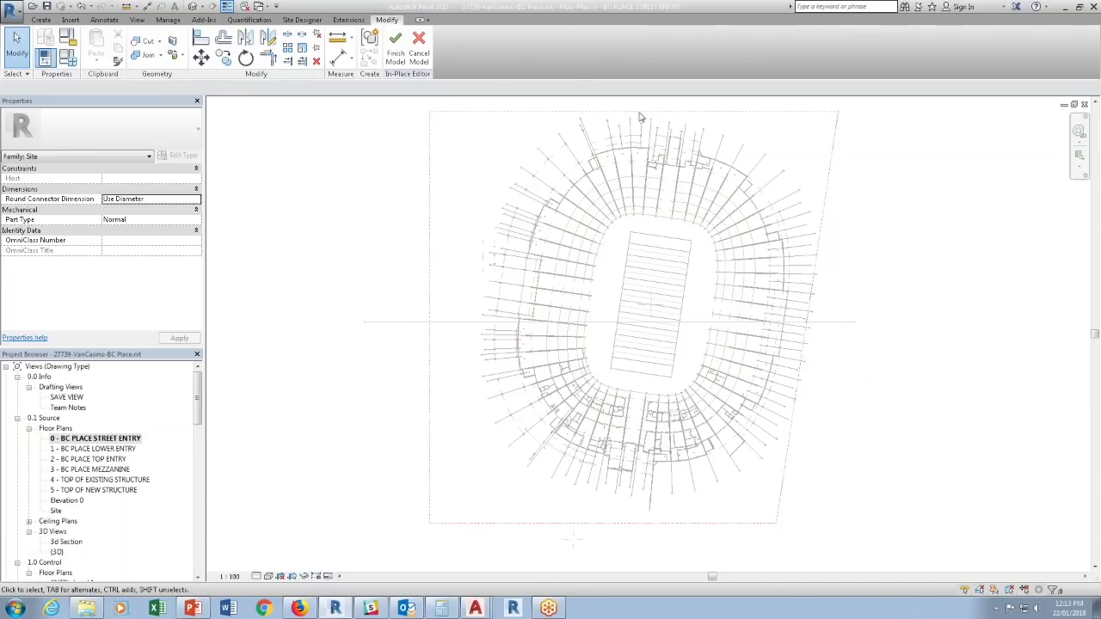
click(395, 47)
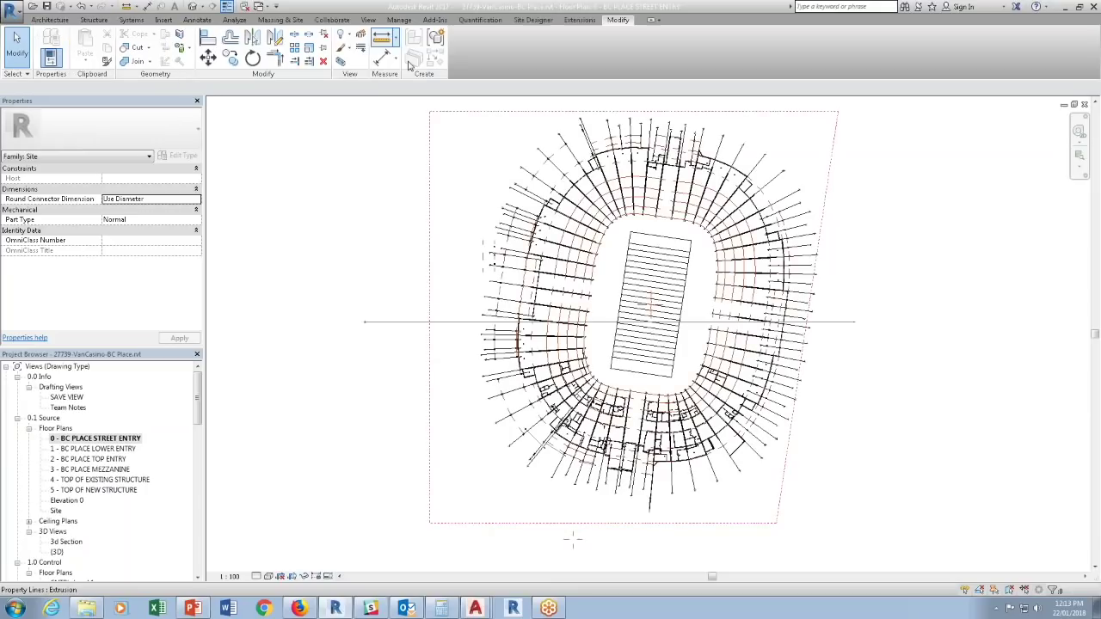
Open the detail view referenced by the horizontal section line across the stadium.
right_click(836, 321)
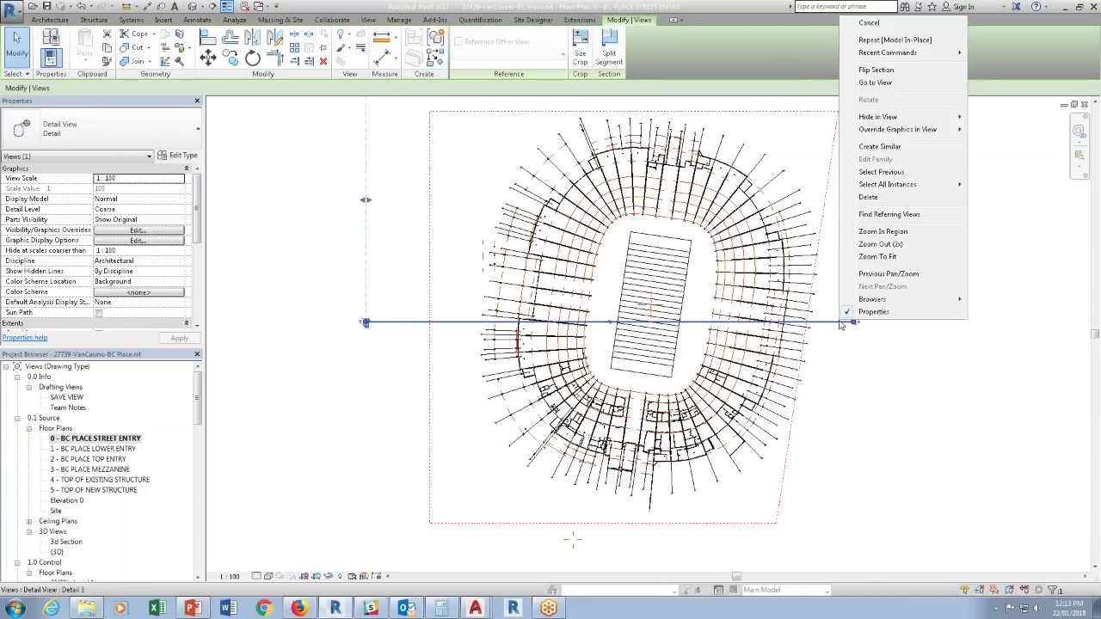
click(885, 84)
scroll(839, 348, up, 4)
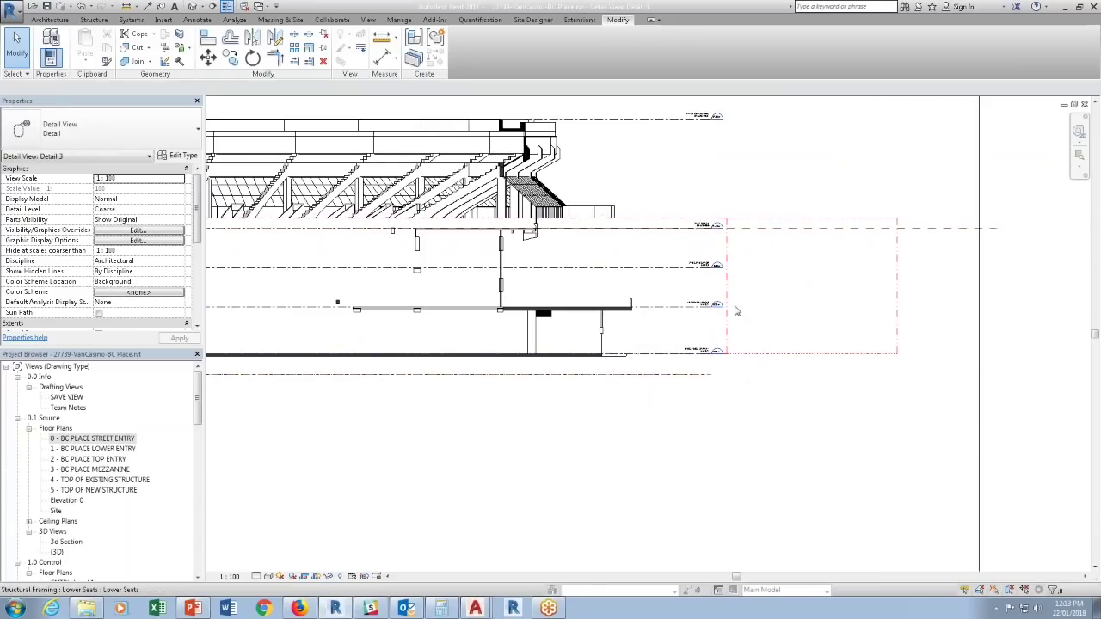
In the 3D property line's type properties, set Start to 10 m and End to 100 m and apply them.
click(815, 286)
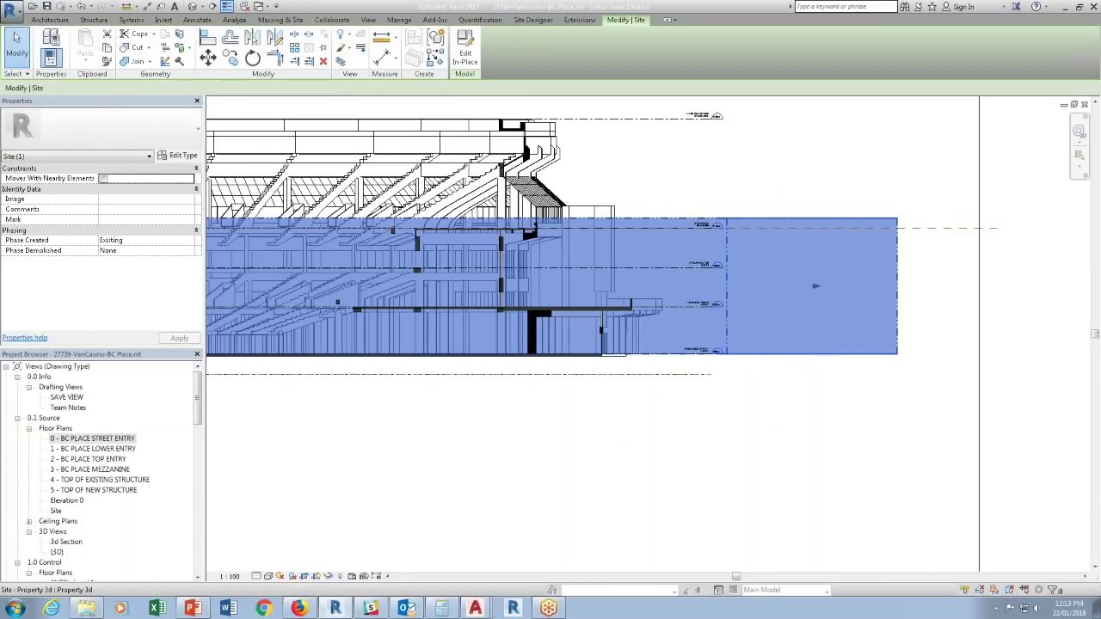
click(181, 156)
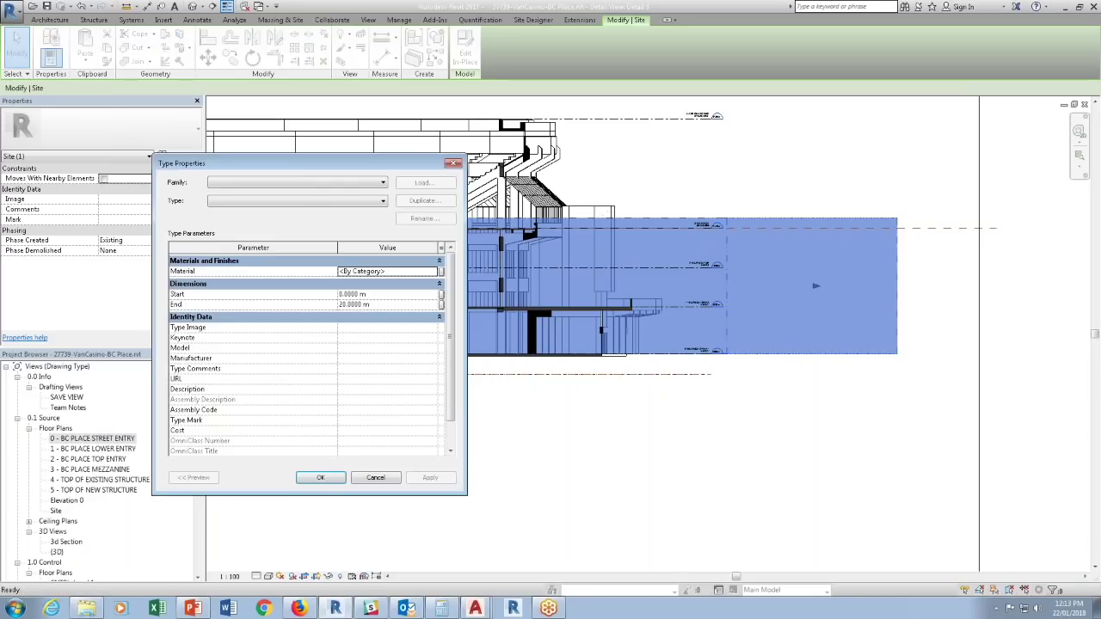
click(386, 294)
text(10m)
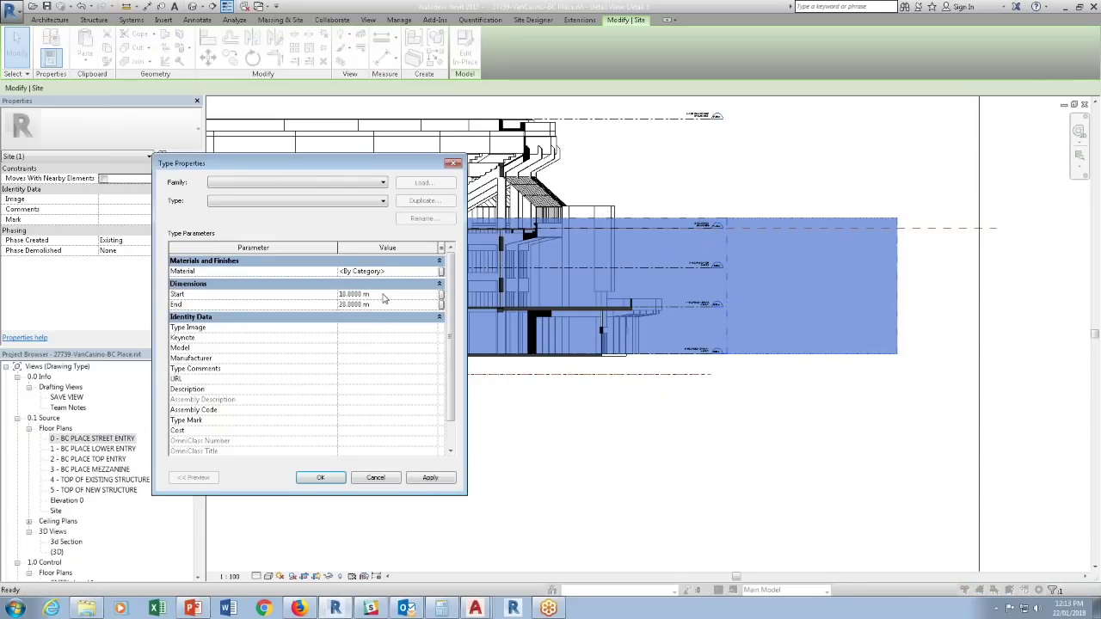
click(386, 304)
text(10)
key(Return)
key(Return)
click(424, 481)
Set the 3D property line's Start to -20 m, accept the type properties and deselect the model.
click(377, 294)
text(-2)
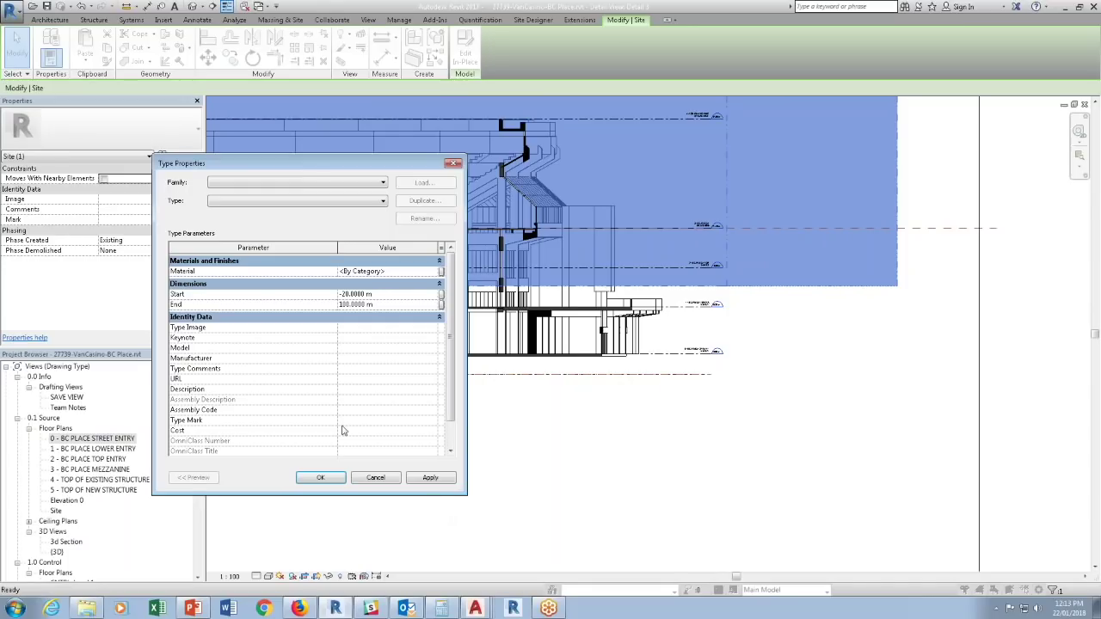
click(452, 481)
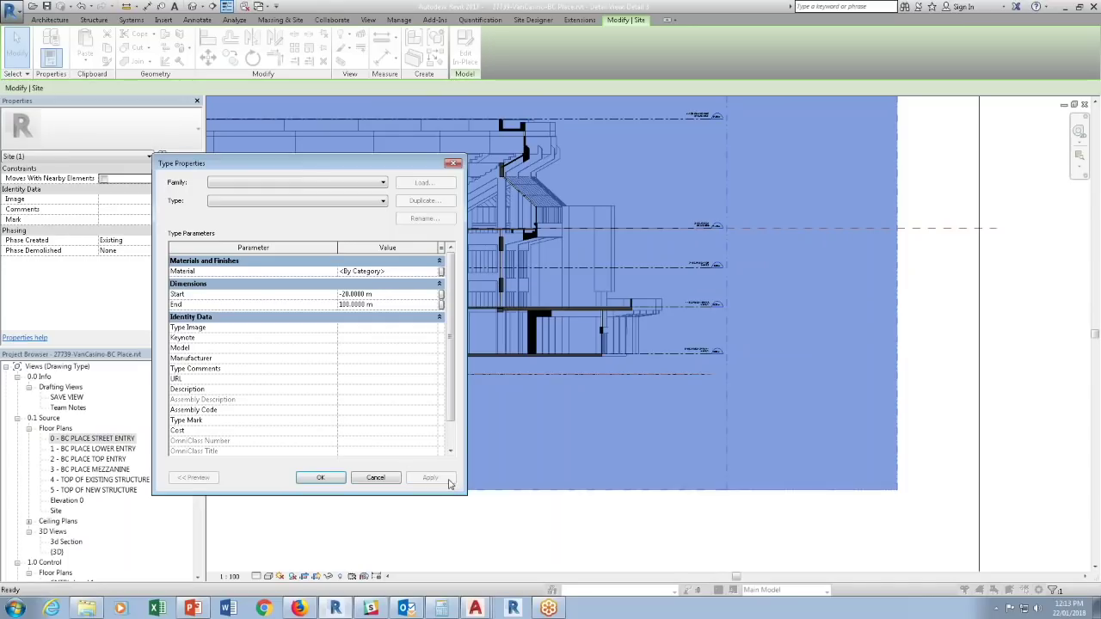
click(321, 478)
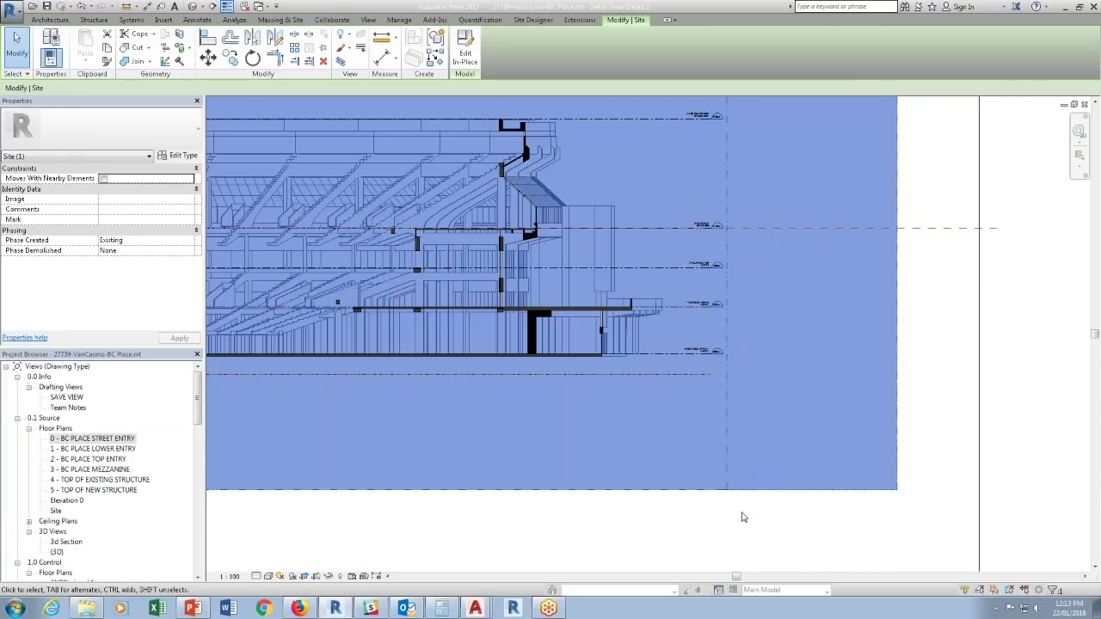
scroll(741, 513, down, 2)
middle_drag(754, 322, 854, 375)
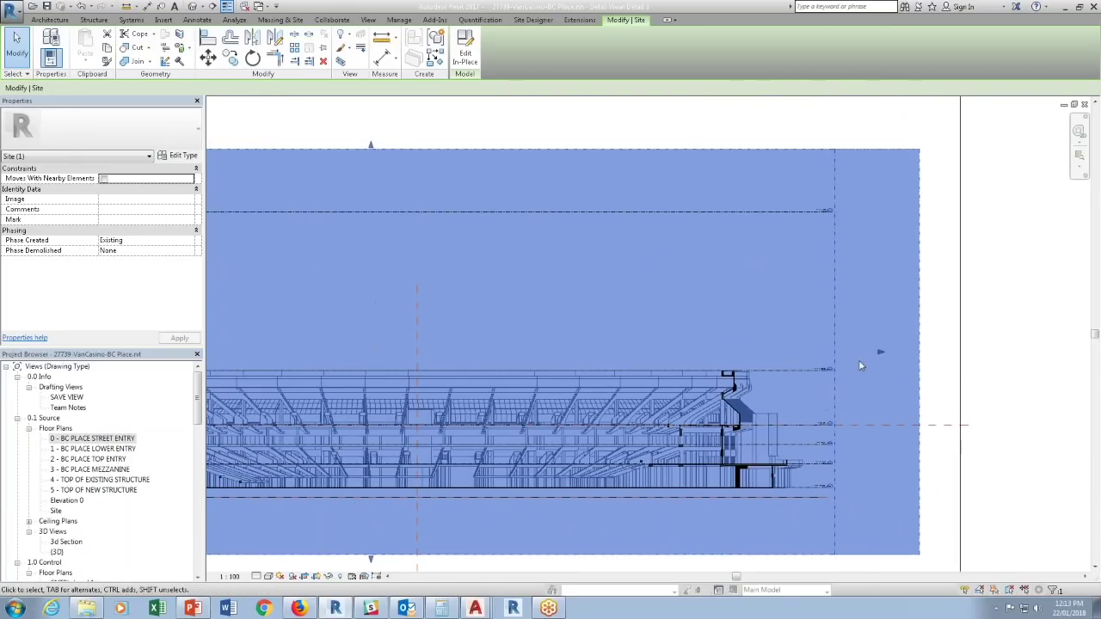
click(858, 359)
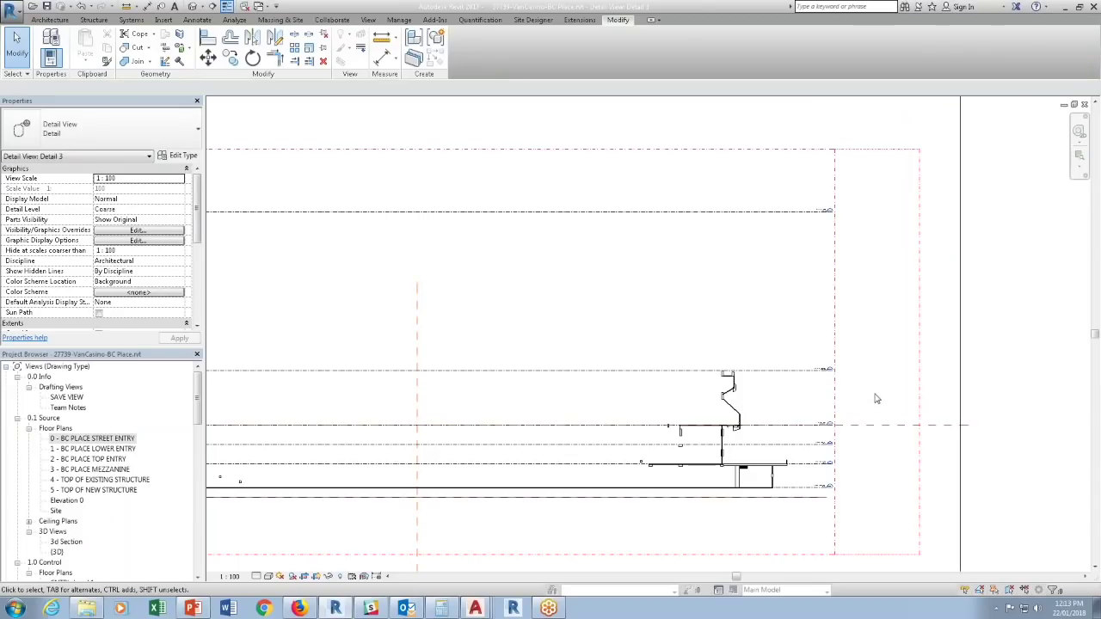
Create a rule-based filter named "Property 3d" from the detail view's visibility/graphic overrides.
key(v)
key(g)
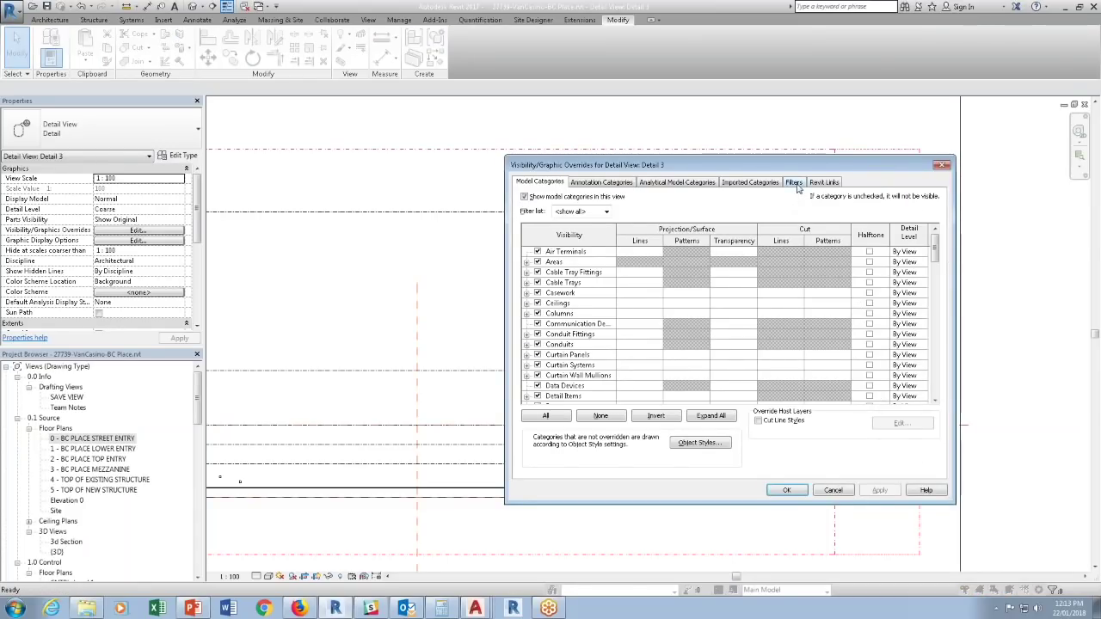
click(792, 182)
click(544, 398)
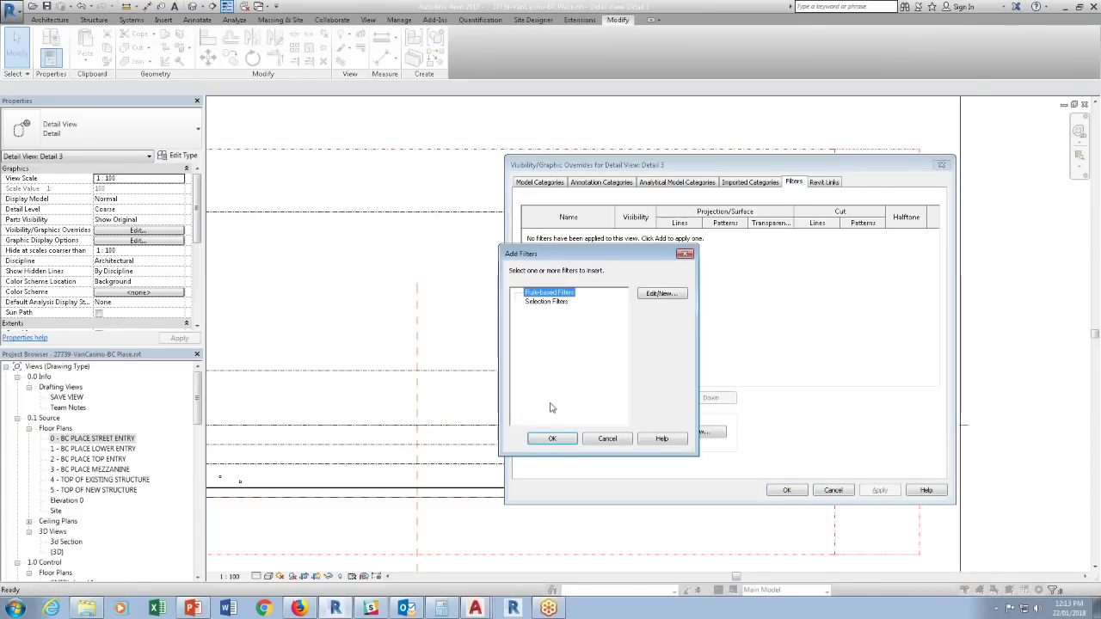
click(661, 293)
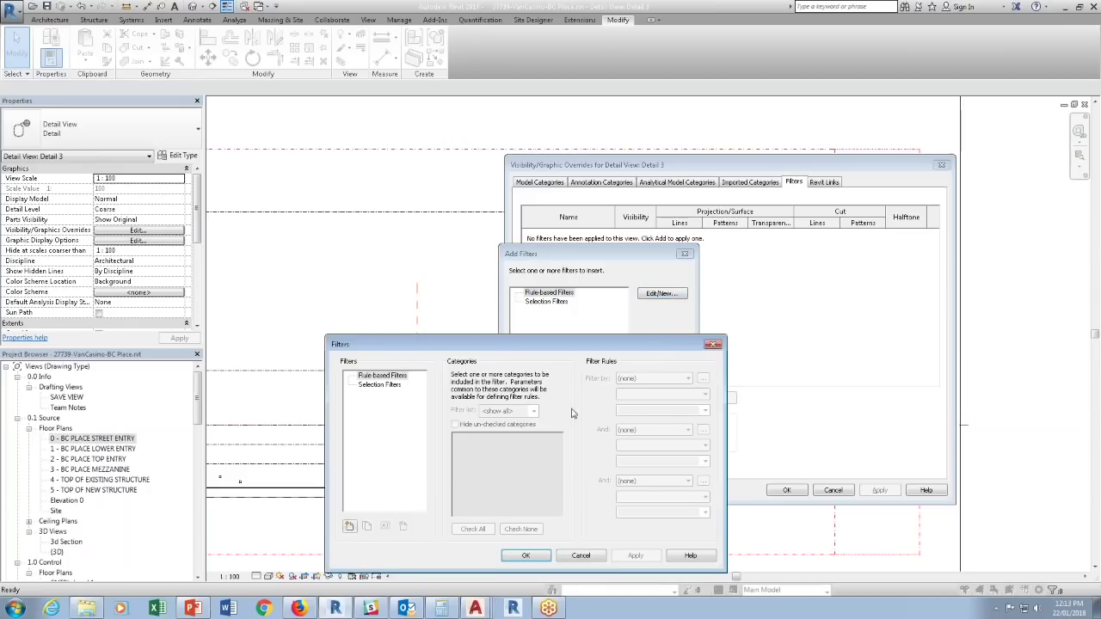
click(350, 528)
text(Pro)
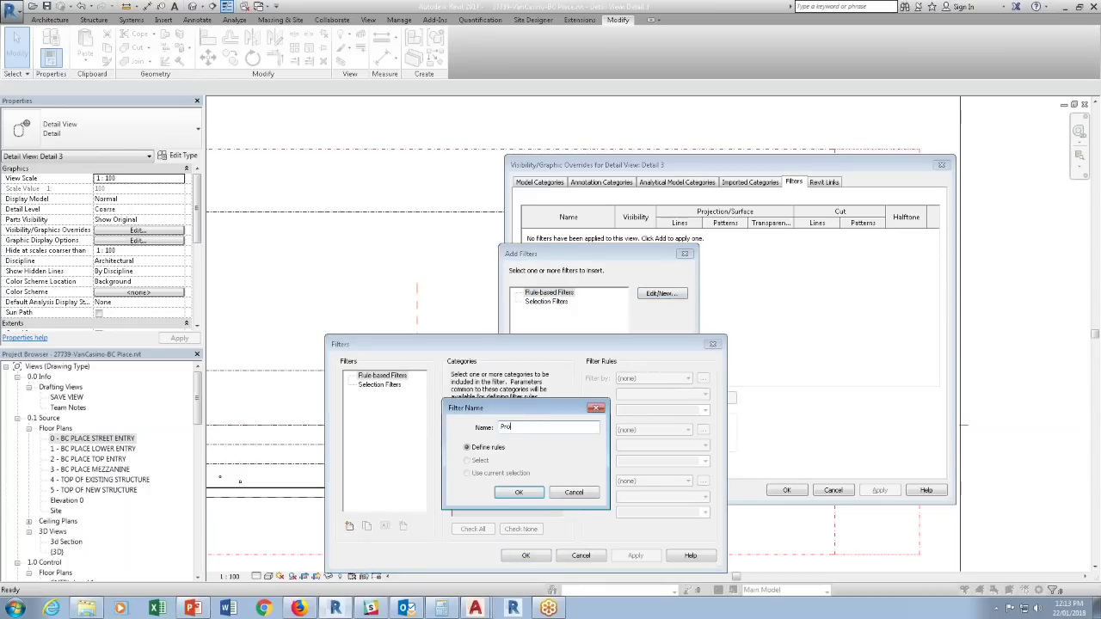
text(perty 3d)
key(Return)
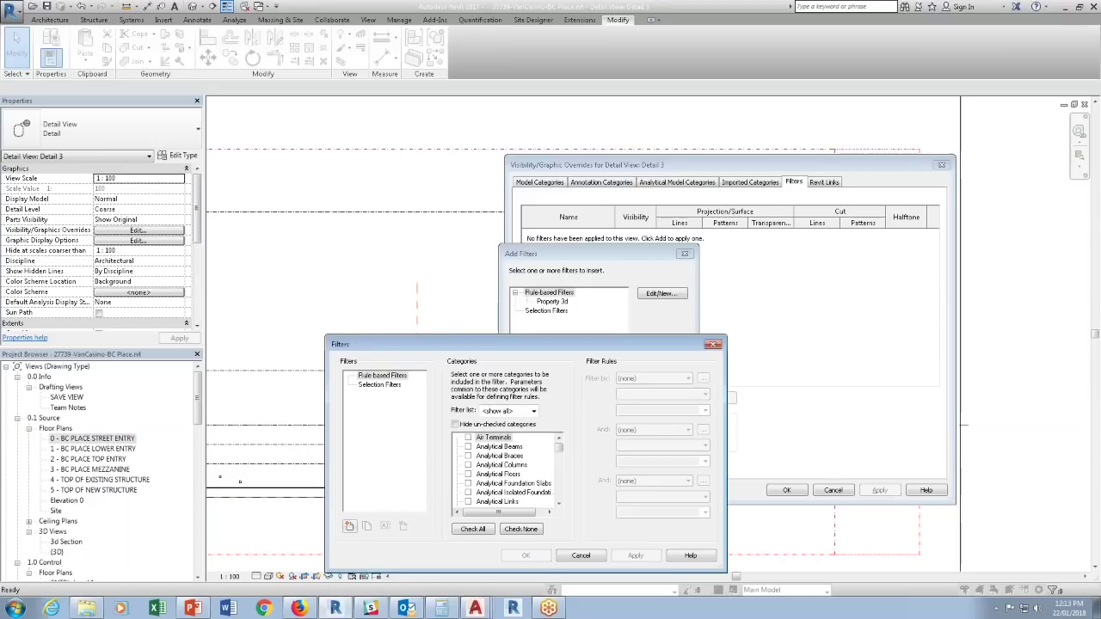
Limit the Property 3d filter to the Site category with the rule Family Name equals Property 3d, and save it.
click(503, 483)
key(s)
scroll(497, 483, down, 1)
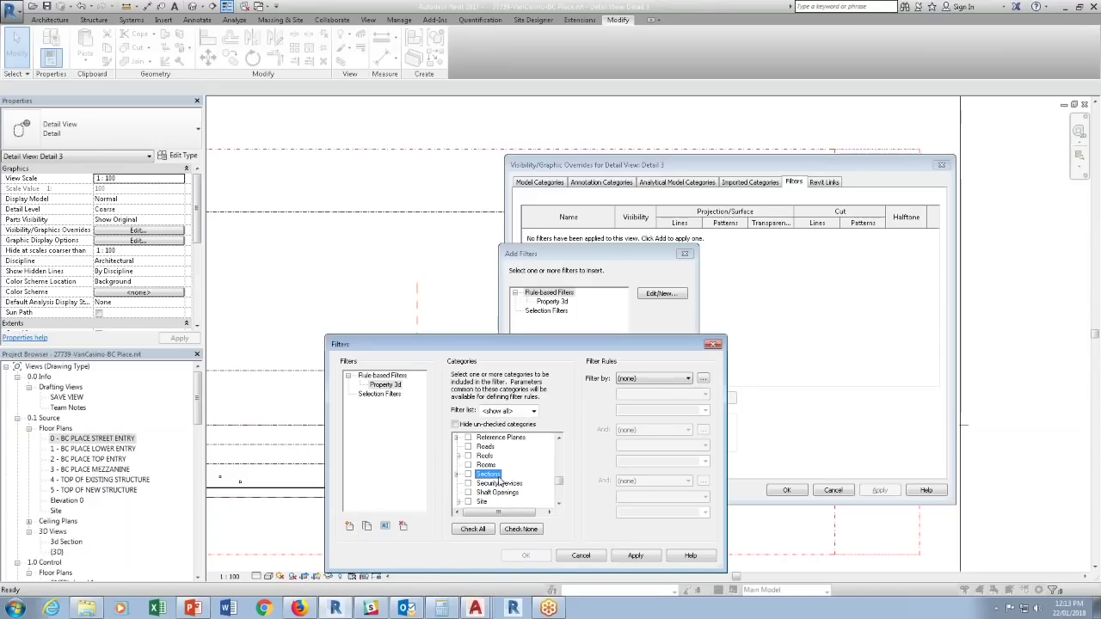
click(468, 492)
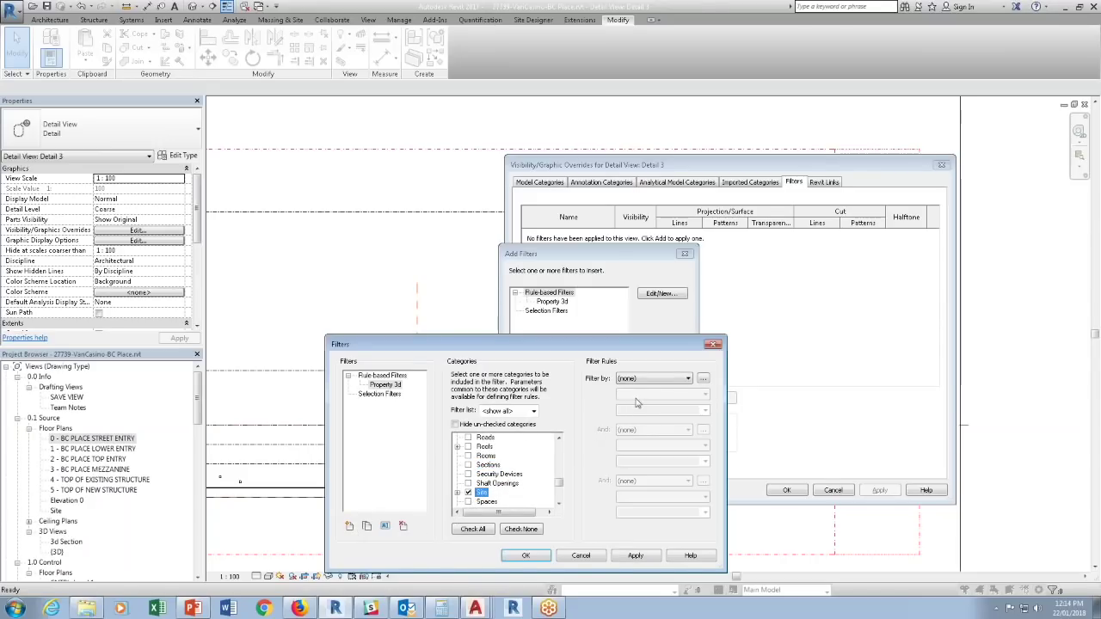
click(654, 378)
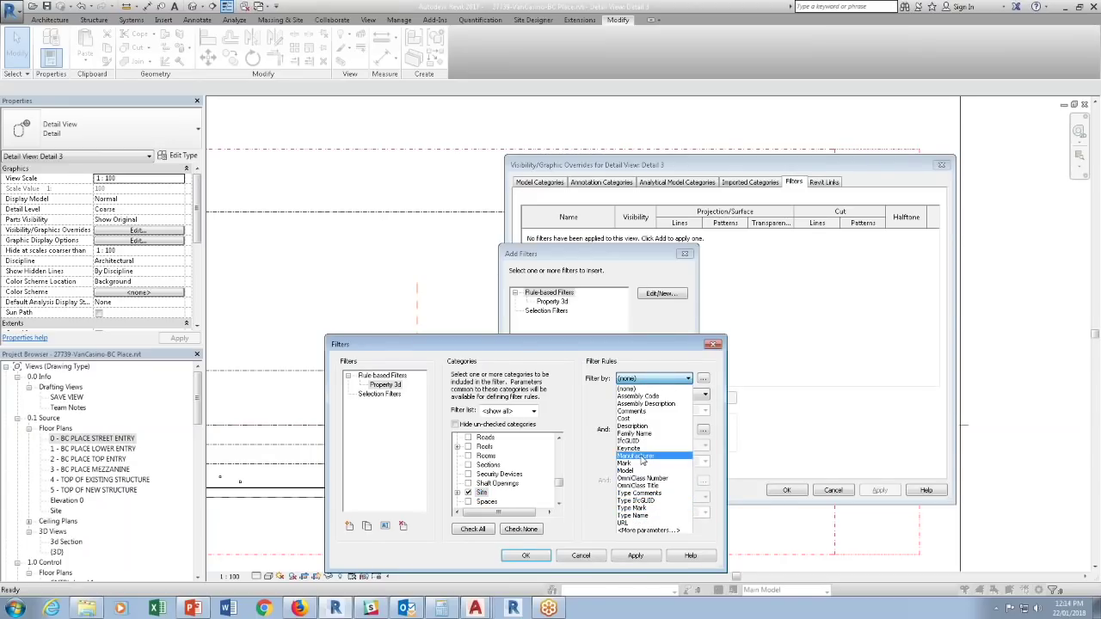
click(633, 434)
click(704, 410)
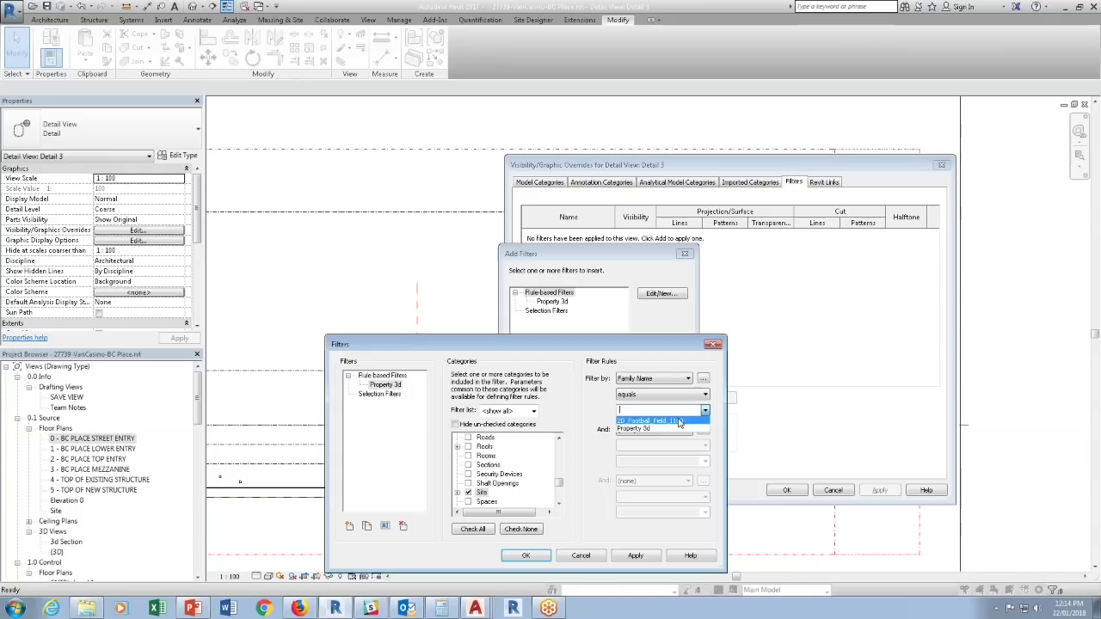
click(639, 430)
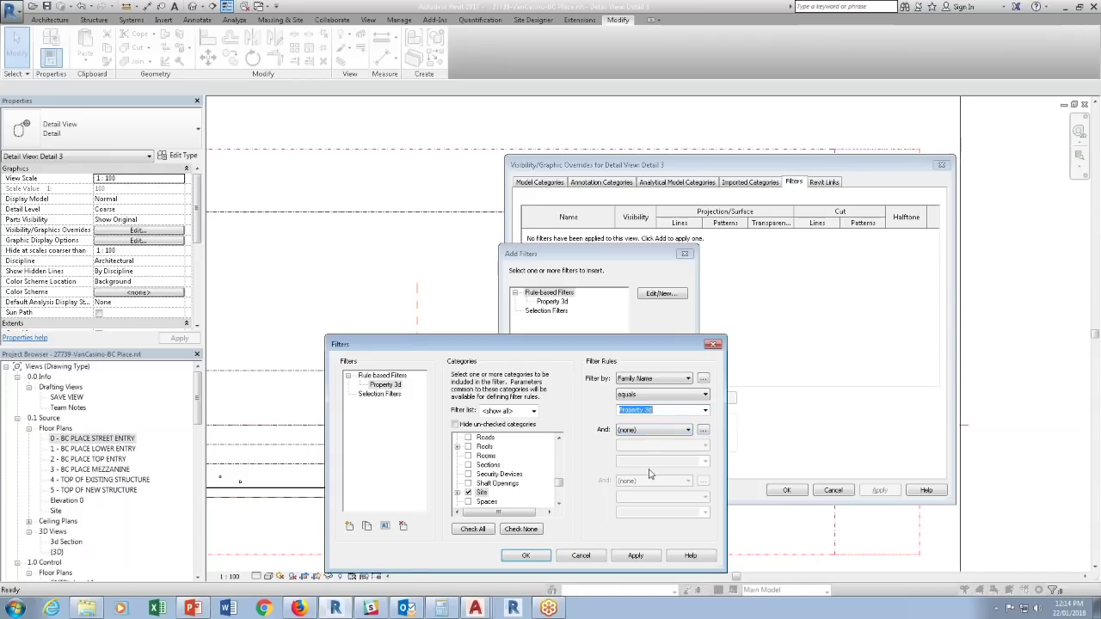
click(635, 556)
click(523, 555)
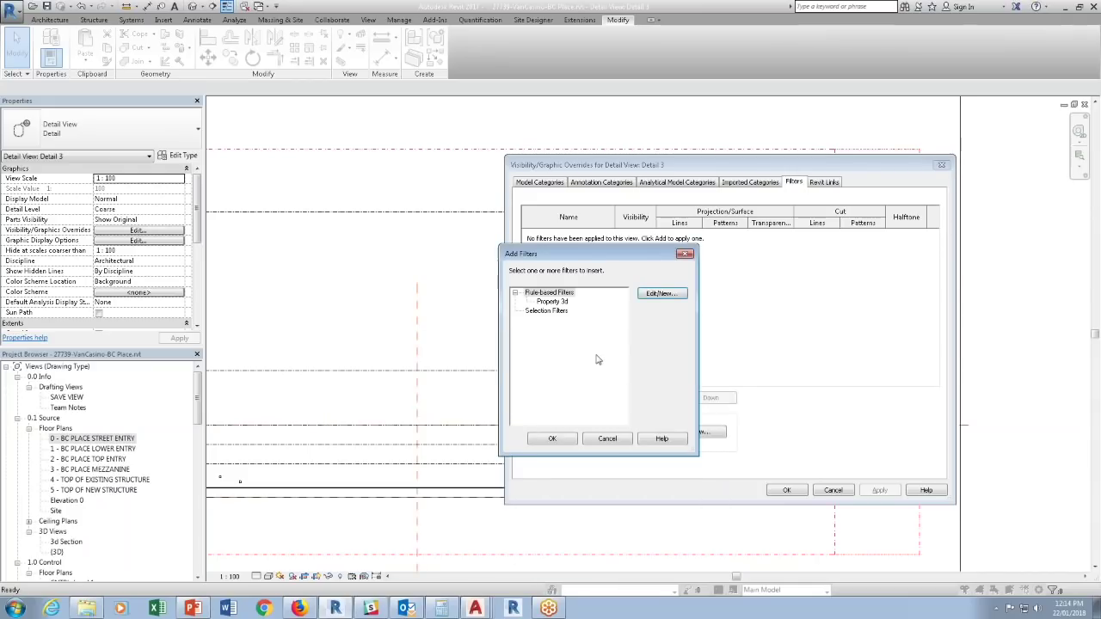
Add the Property 3d filter to the detail view and override its surface transparency to 100.
click(554, 303)
click(552, 438)
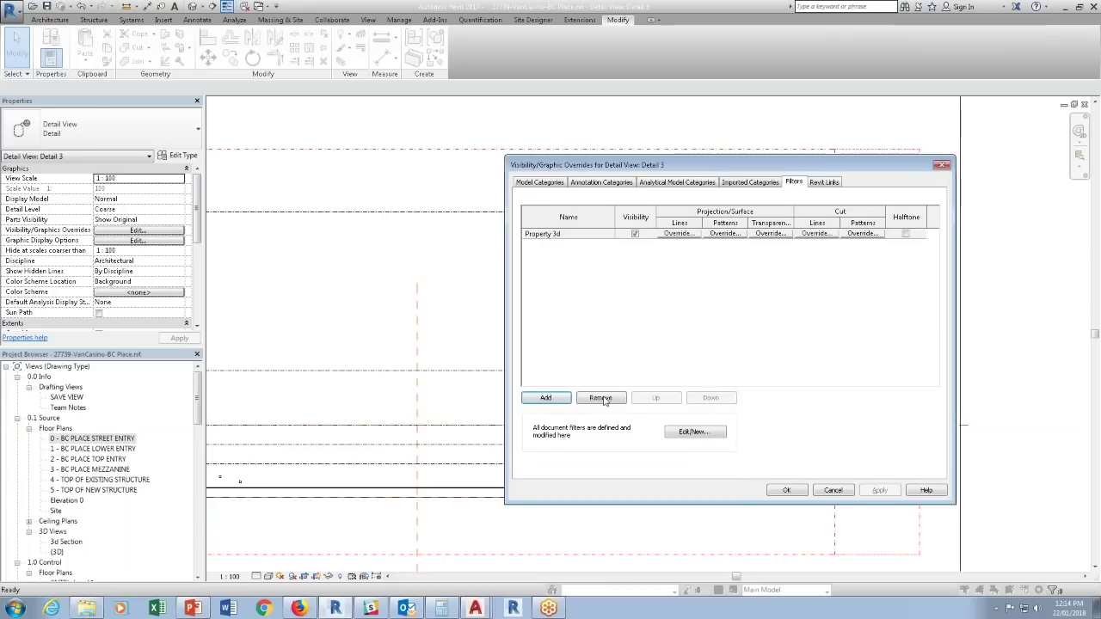
click(770, 233)
drag(698, 329, 840, 342)
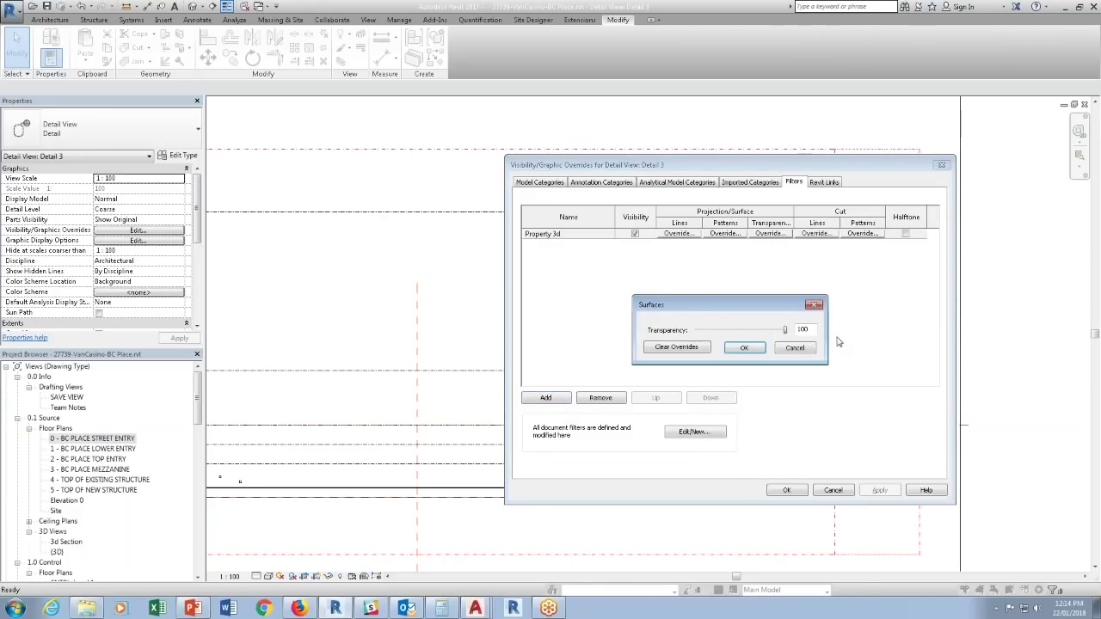
click(746, 349)
Override the Property 3d filter's projection lines with weight 1, white colour and the Dot pattern.
click(677, 233)
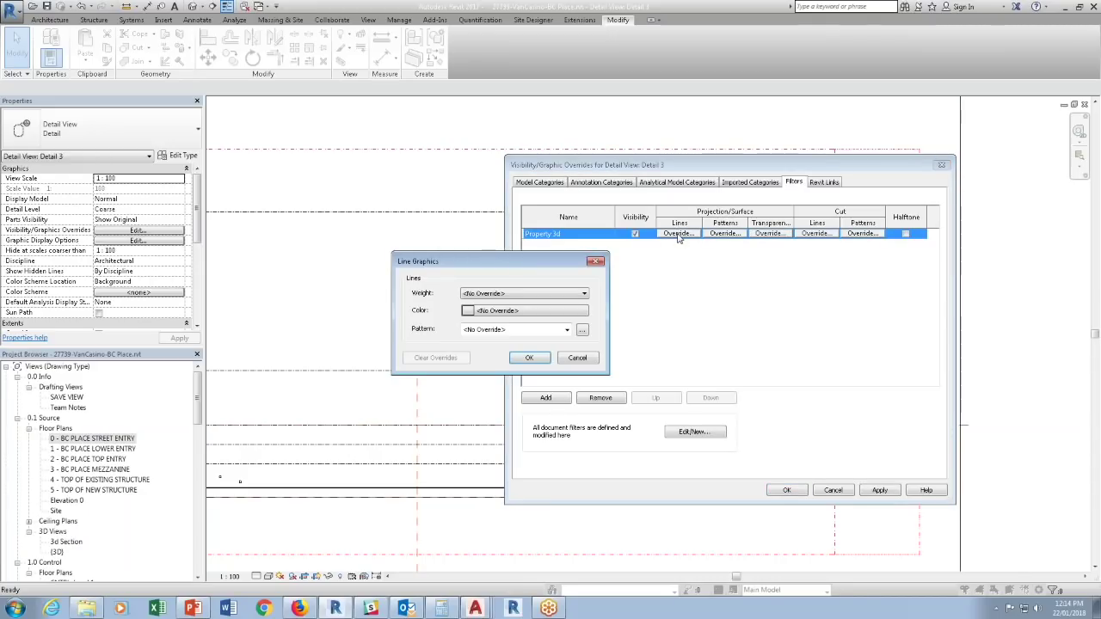
drag(552, 256, 744, 273)
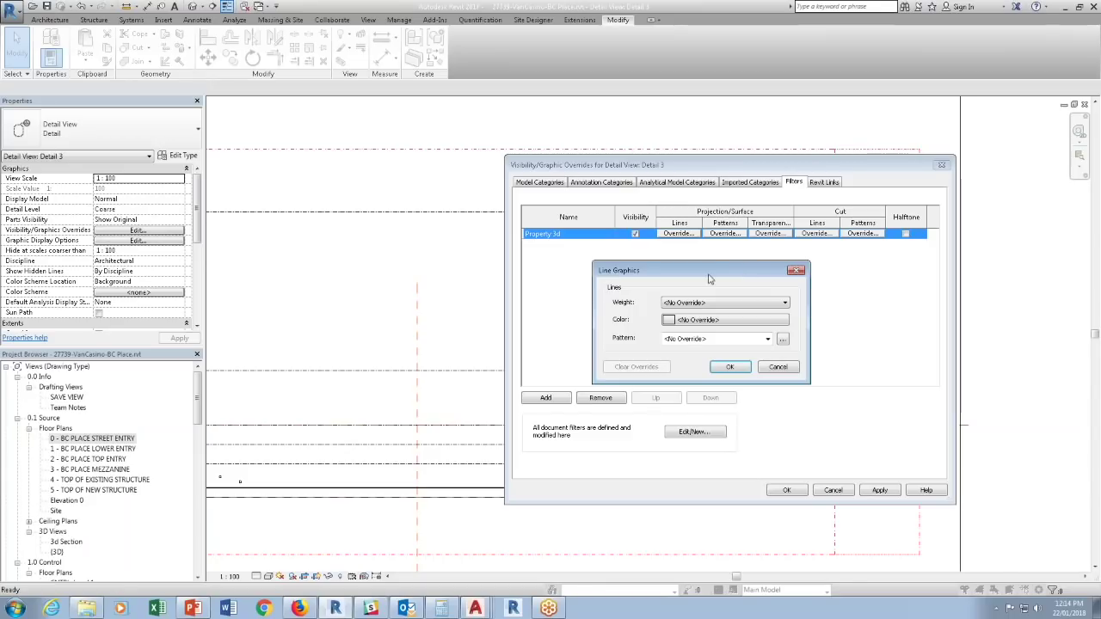
click(686, 304)
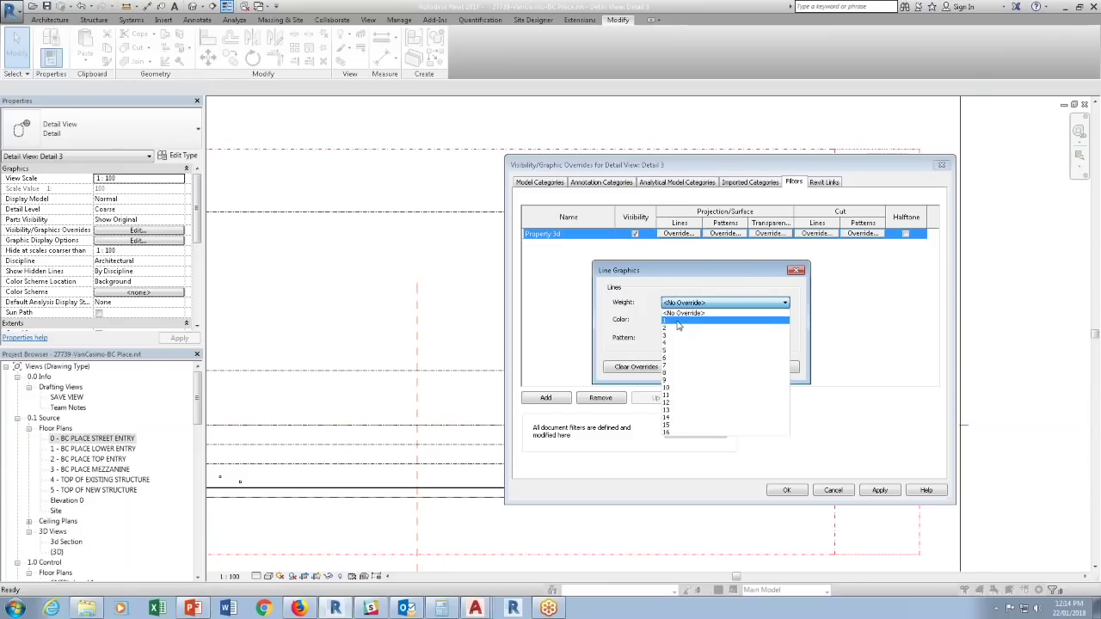
click(680, 320)
click(700, 324)
click(685, 306)
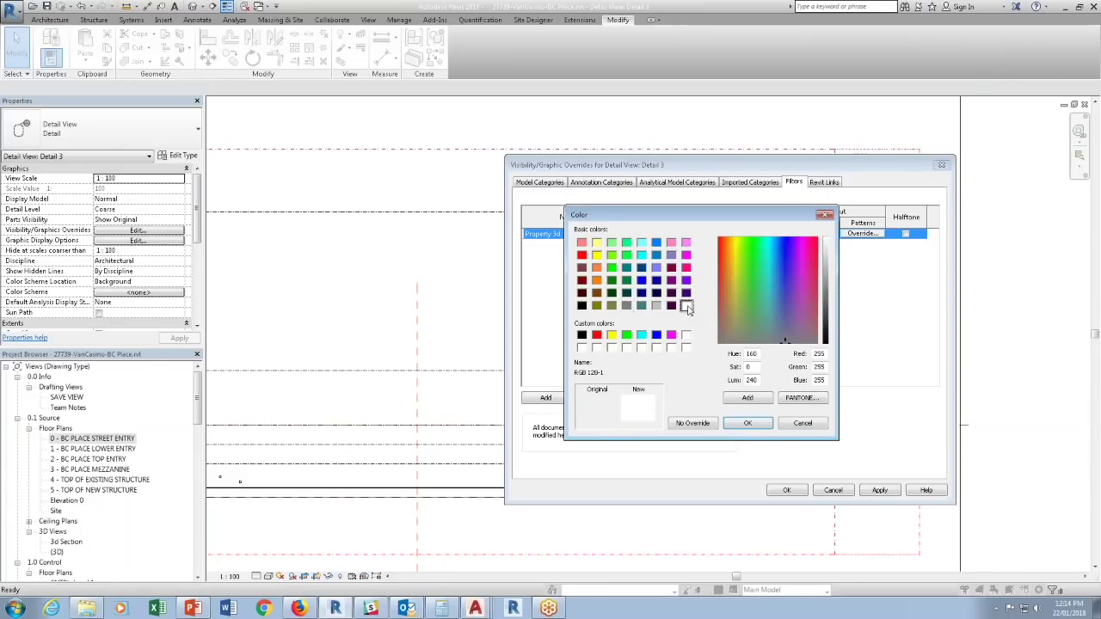
click(748, 422)
click(722, 339)
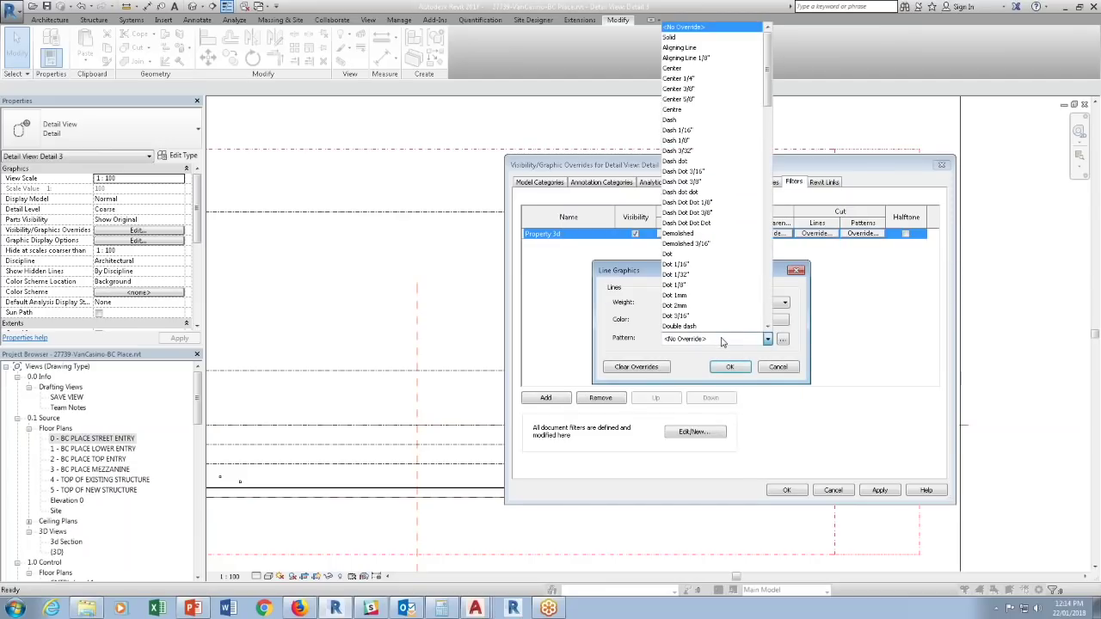
click(706, 254)
click(730, 368)
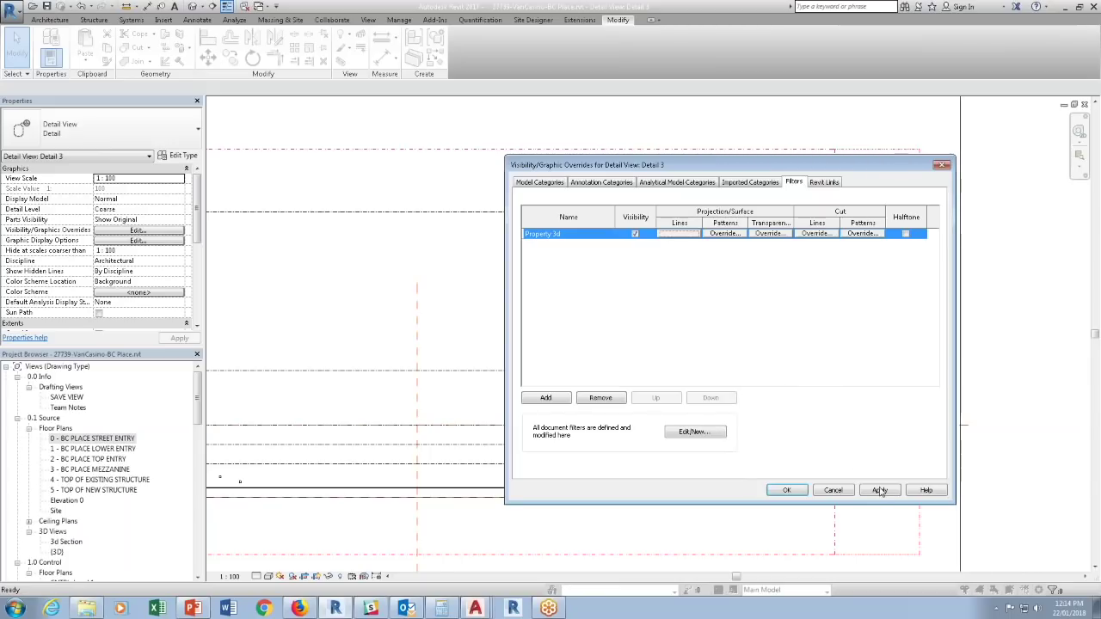
Override the Property 3d filter's cut lines with weight 8, apply the overrides and close the visibility/graphic settings.
click(817, 234)
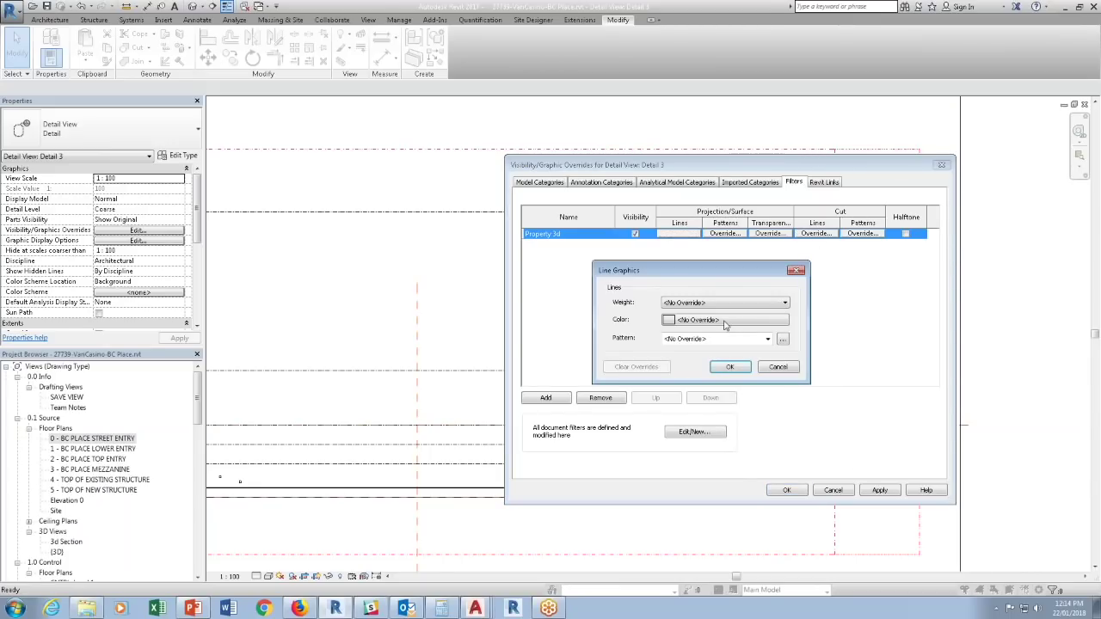
click(711, 302)
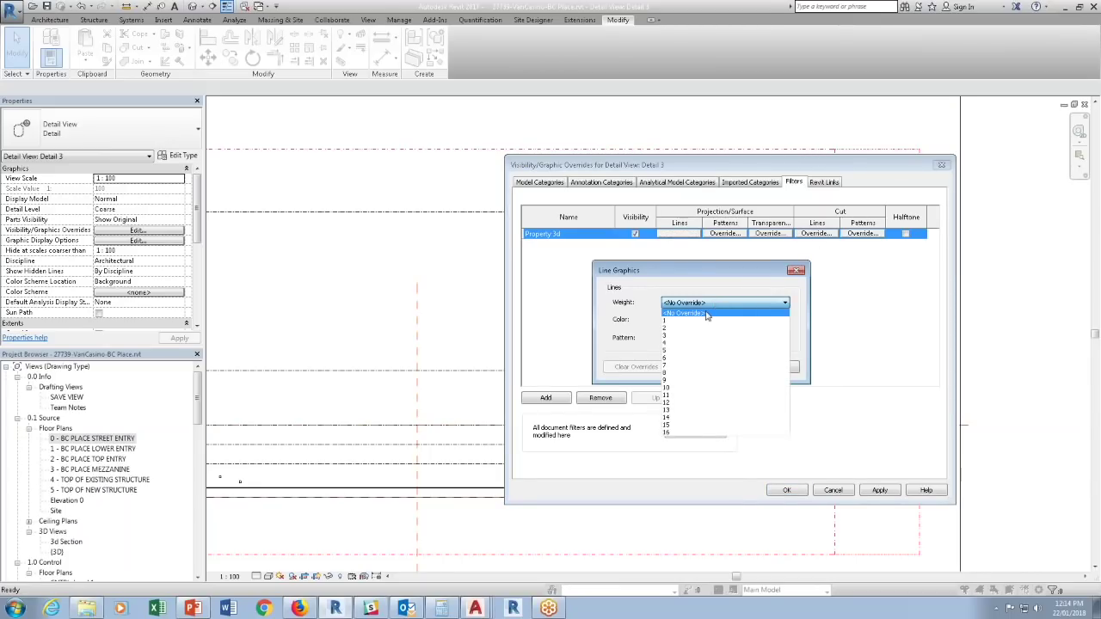
click(679, 368)
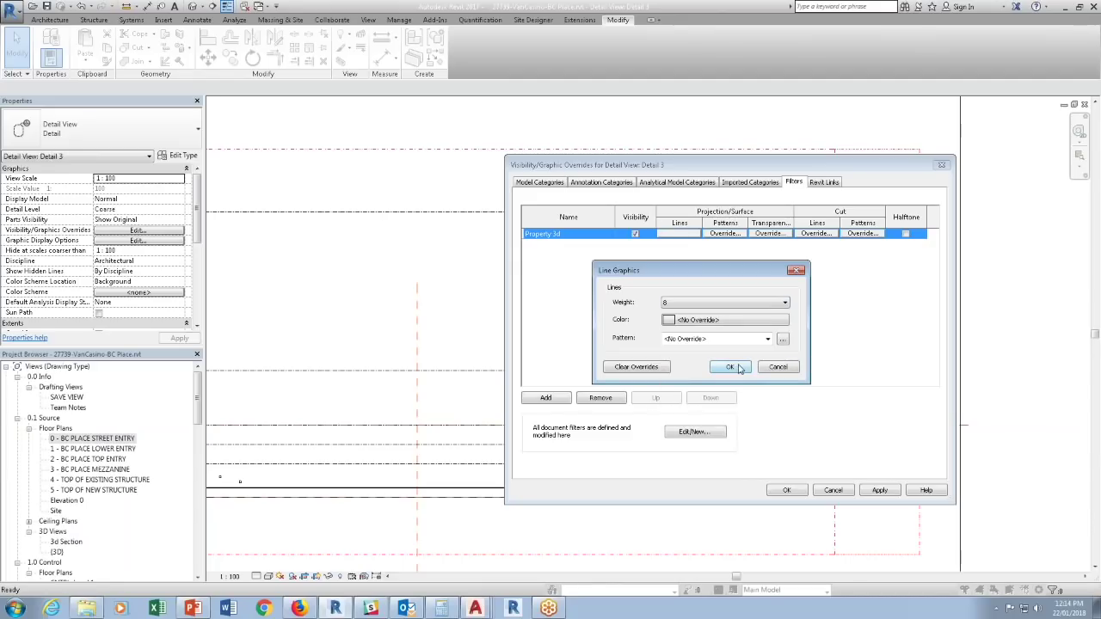
click(730, 368)
click(879, 491)
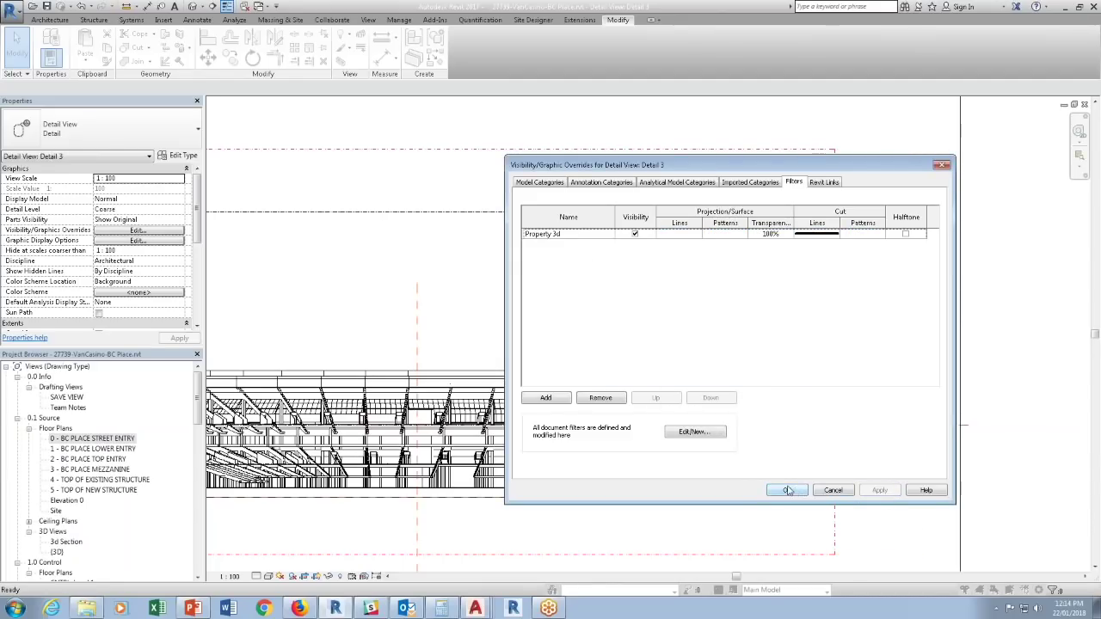
click(786, 491)
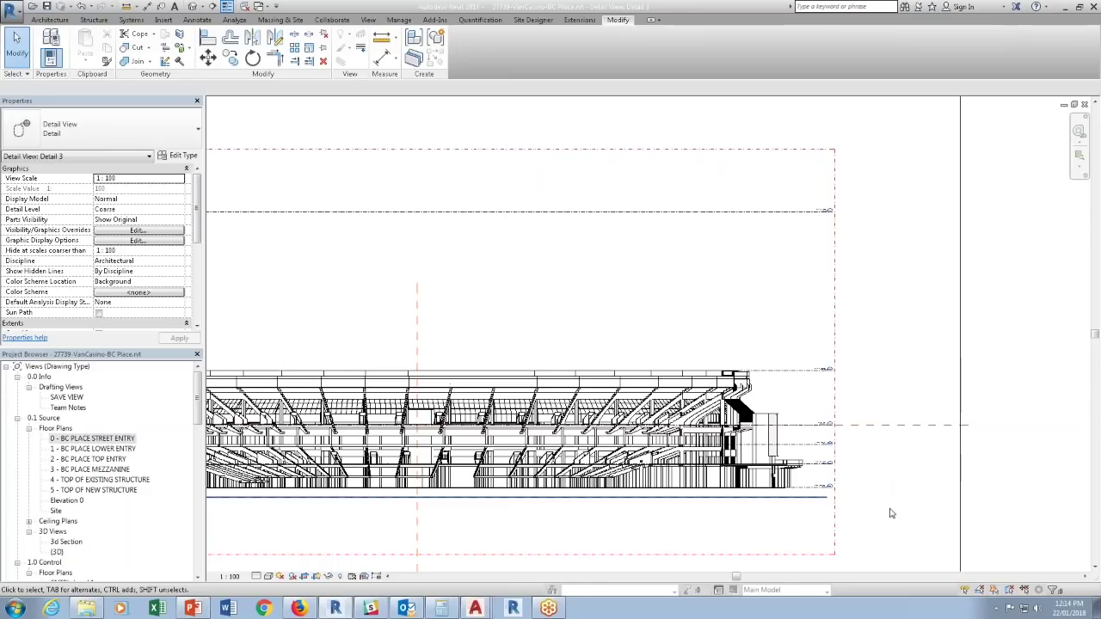
Examine how the 3D property line displays beside the stadium and level heads in the detail view.
scroll(886, 465, up, 3)
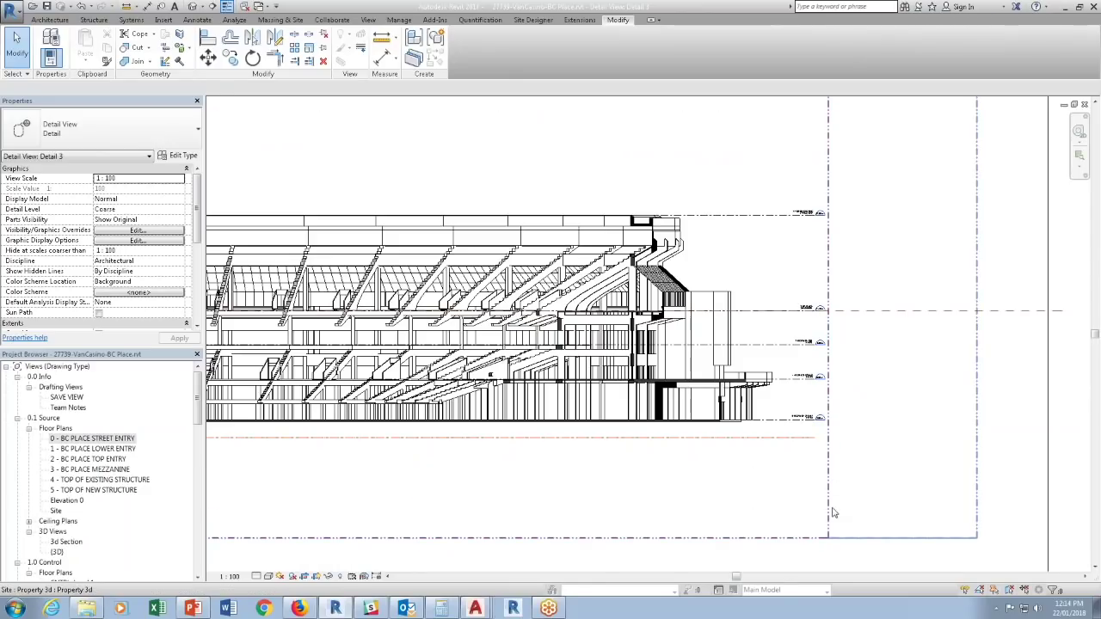
click(860, 551)
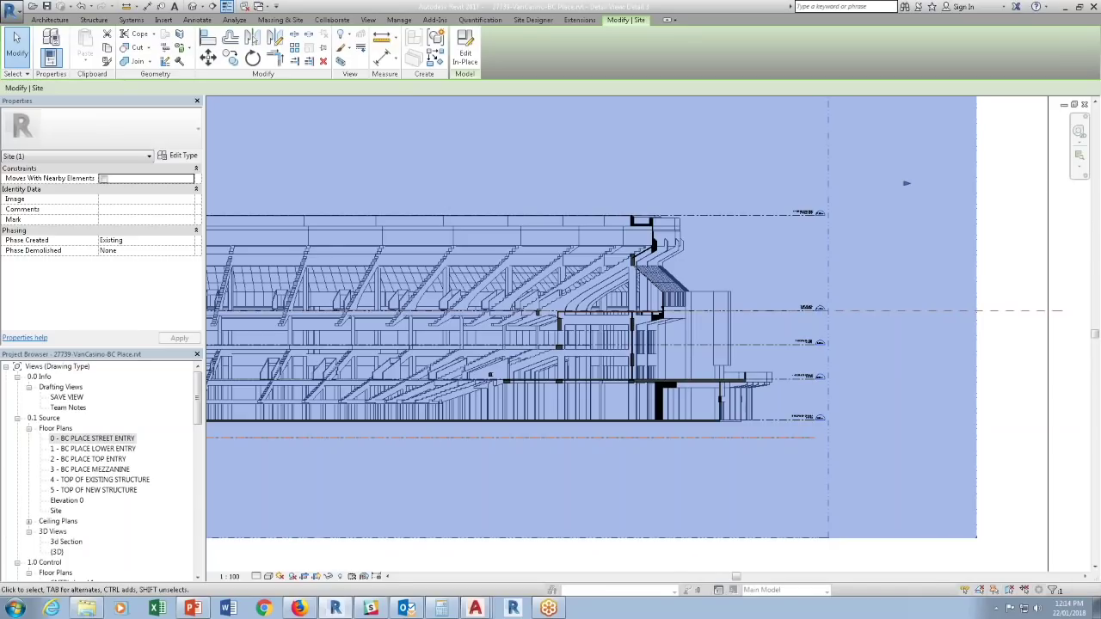
key(Escape)
scroll(828, 307, up, 5)
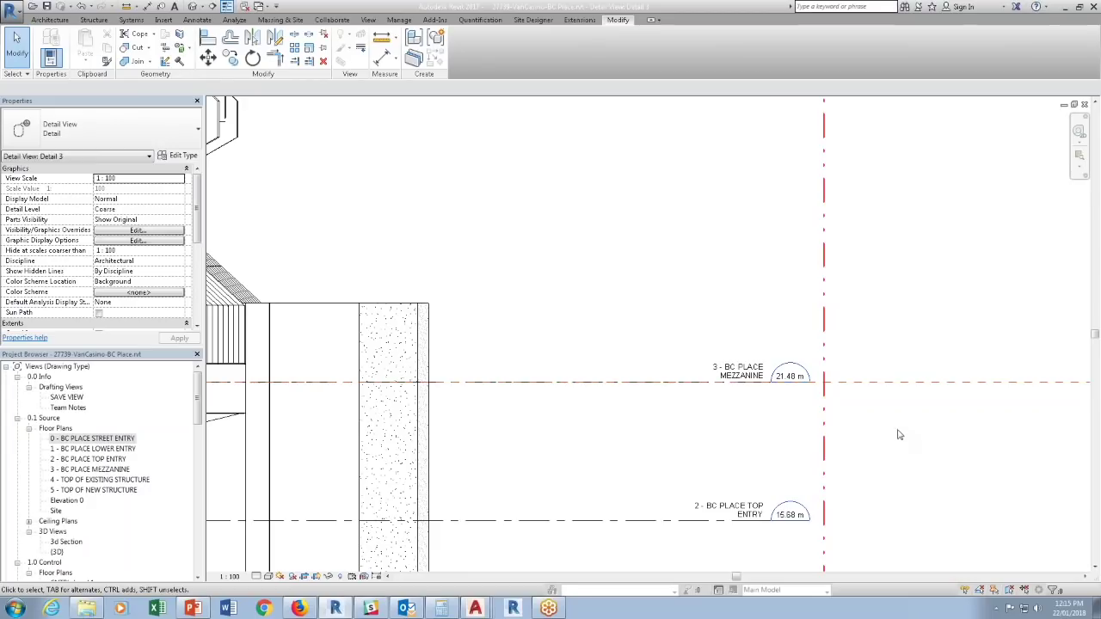
click(398, 19)
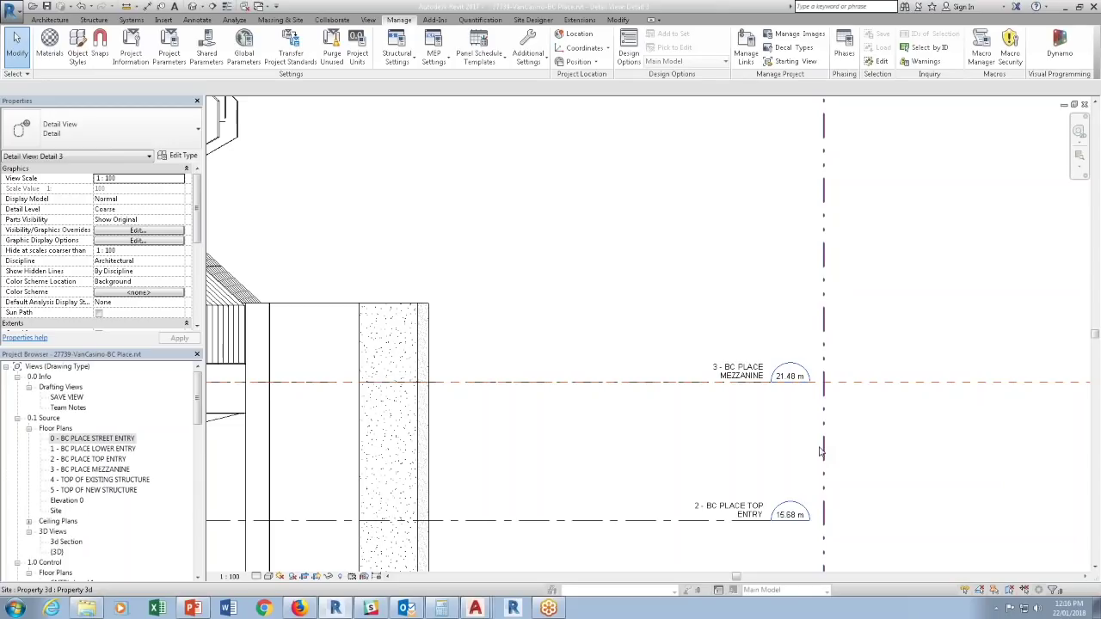
scroll(821, 451, down, 6)
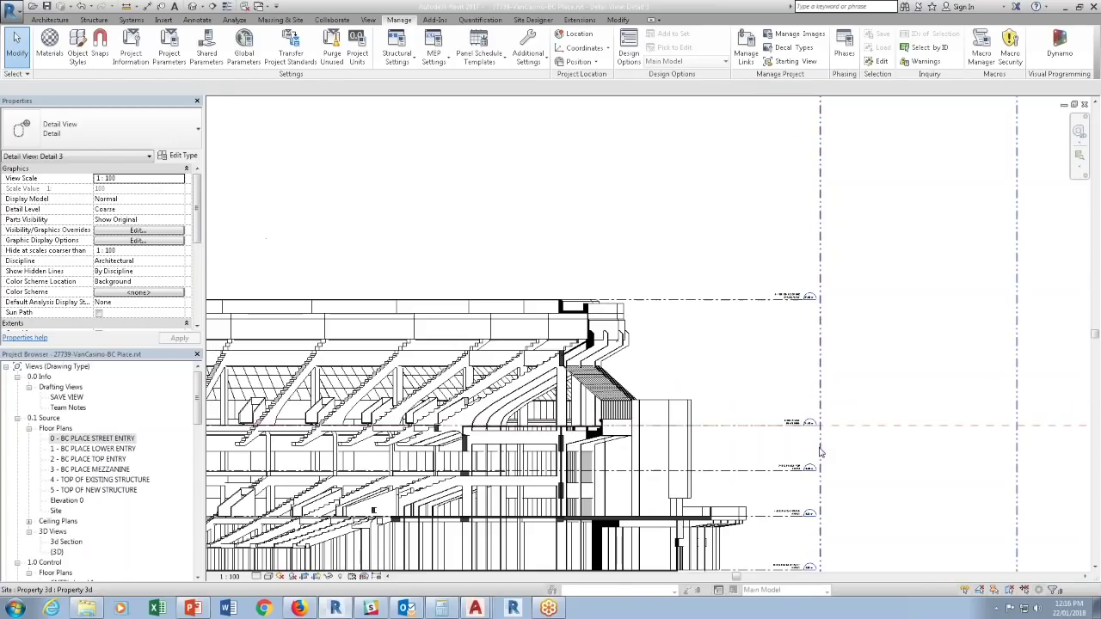
middle_drag(623, 434, 799, 414)
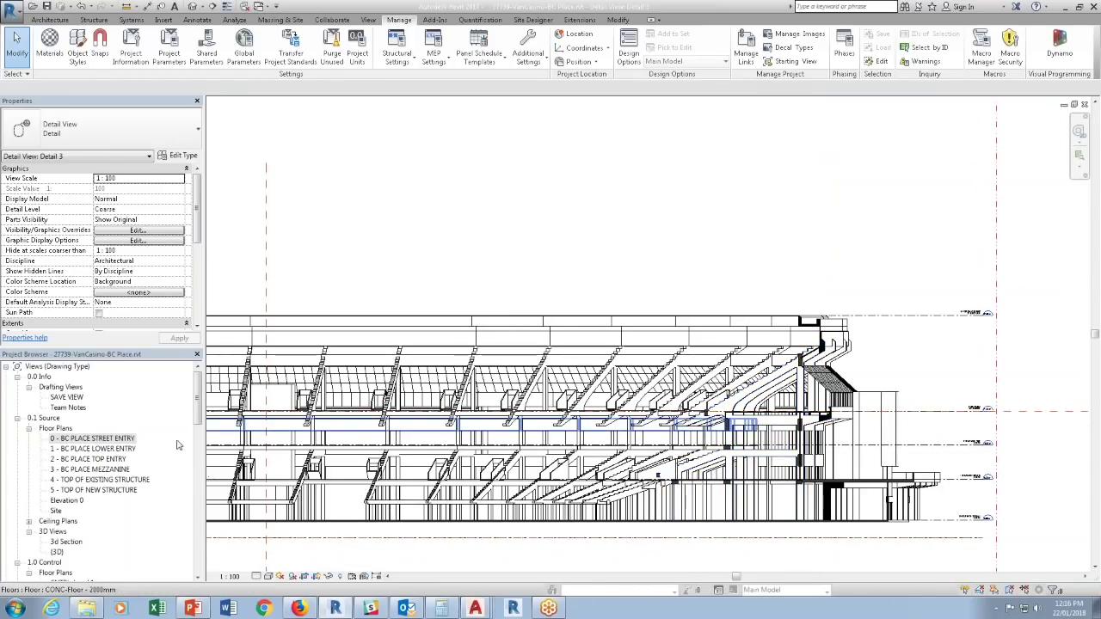
Open the 0 - BC PLACE STREET ENTRY floor plan and start a wall of type Curtain Wall.
double_click(72, 439)
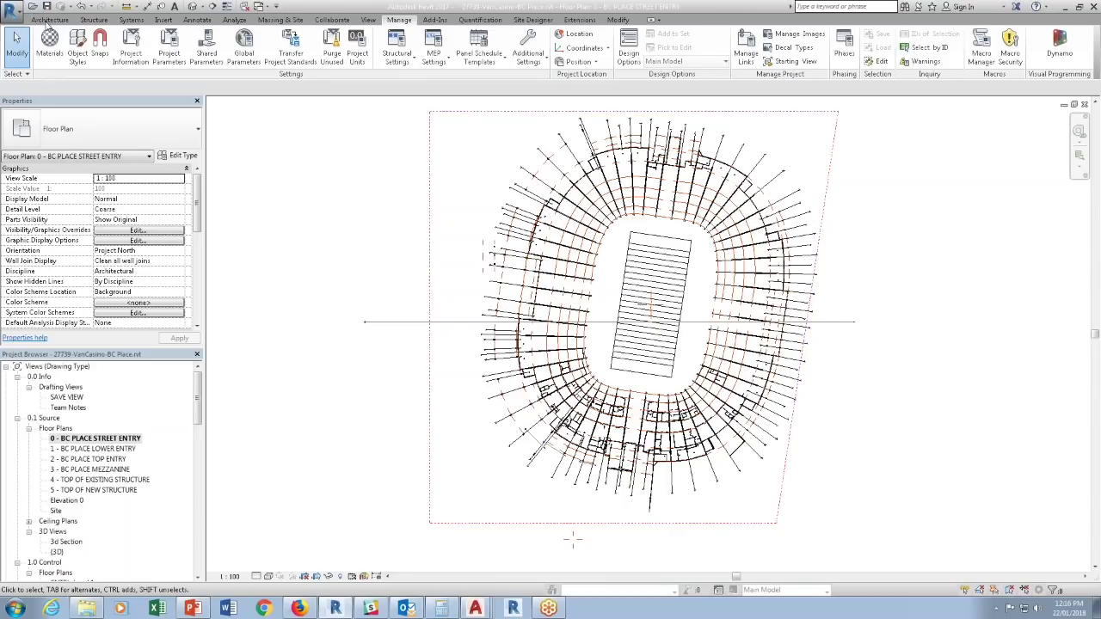
click(48, 20)
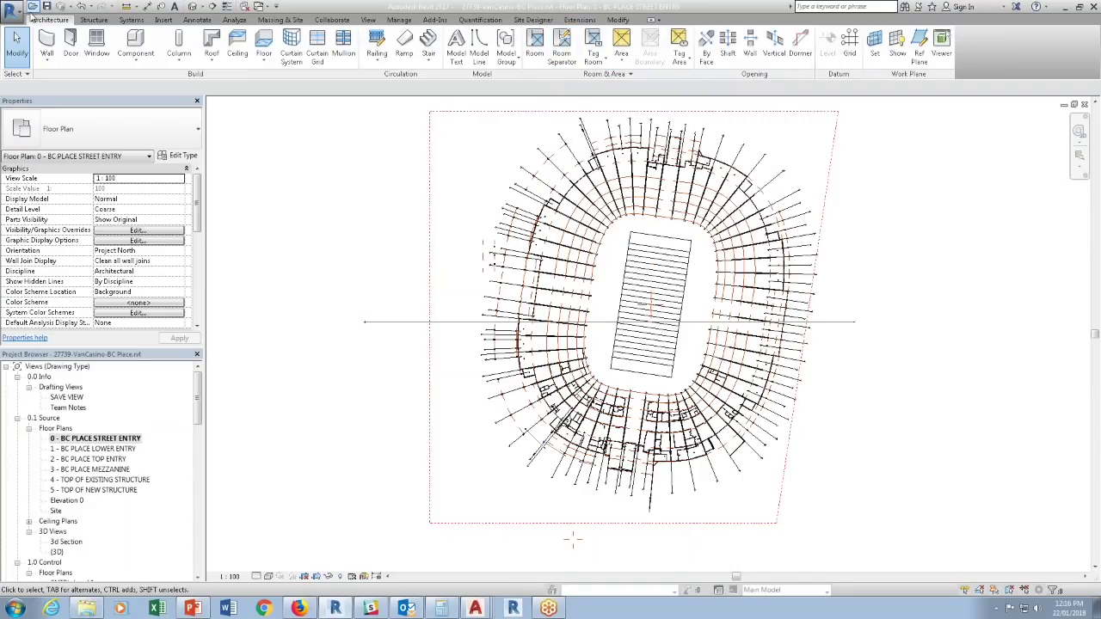
click(46, 43)
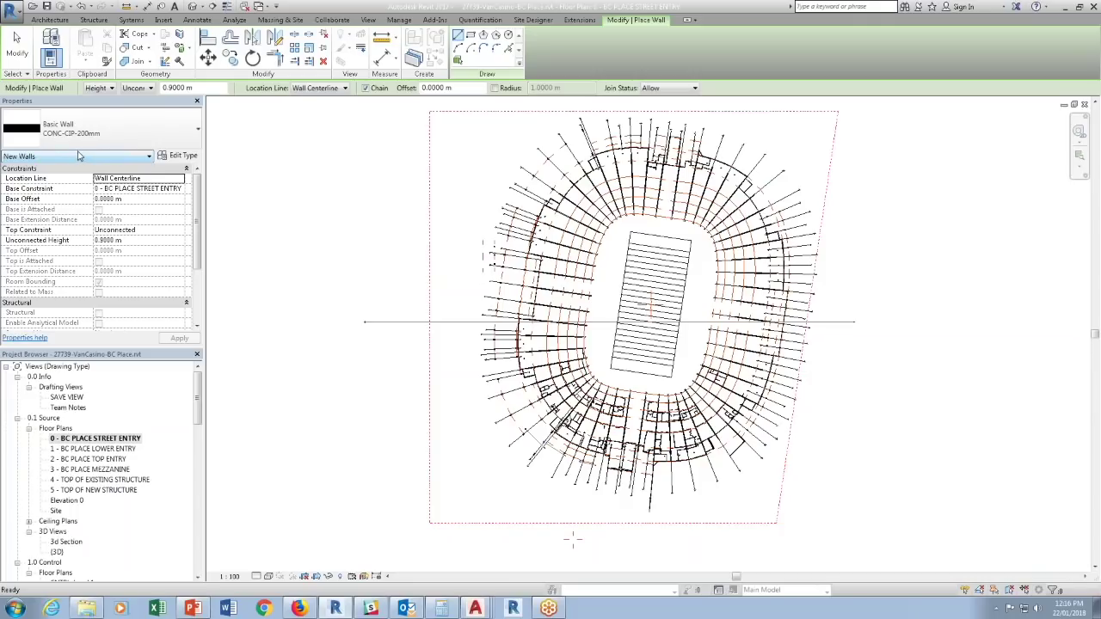
click(72, 129)
scroll(83, 241, down, 2)
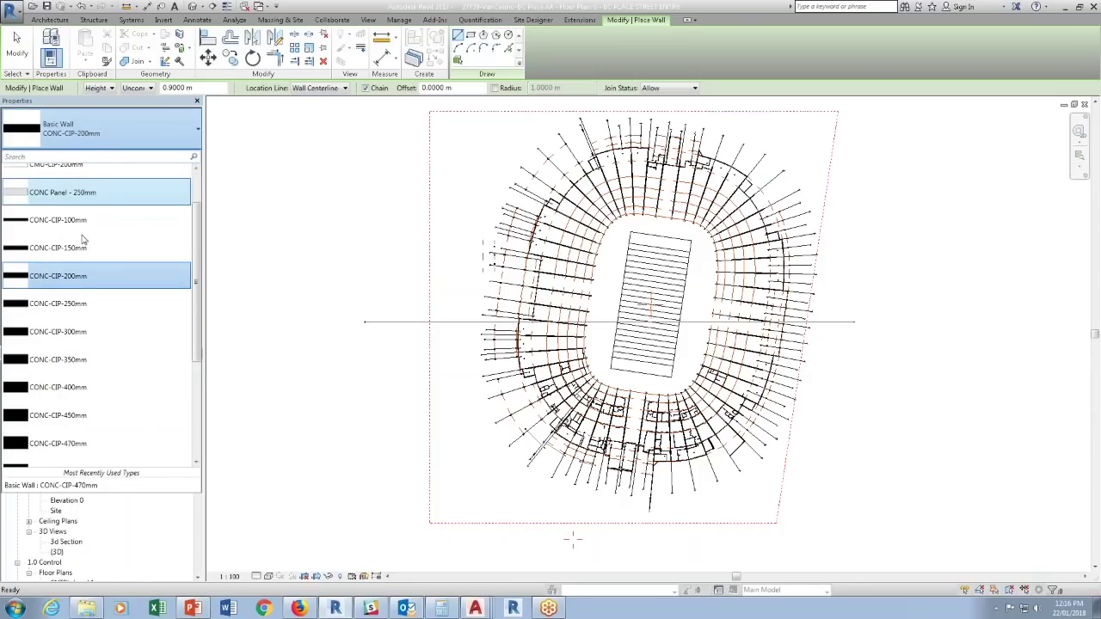
scroll(84, 241, down, 6)
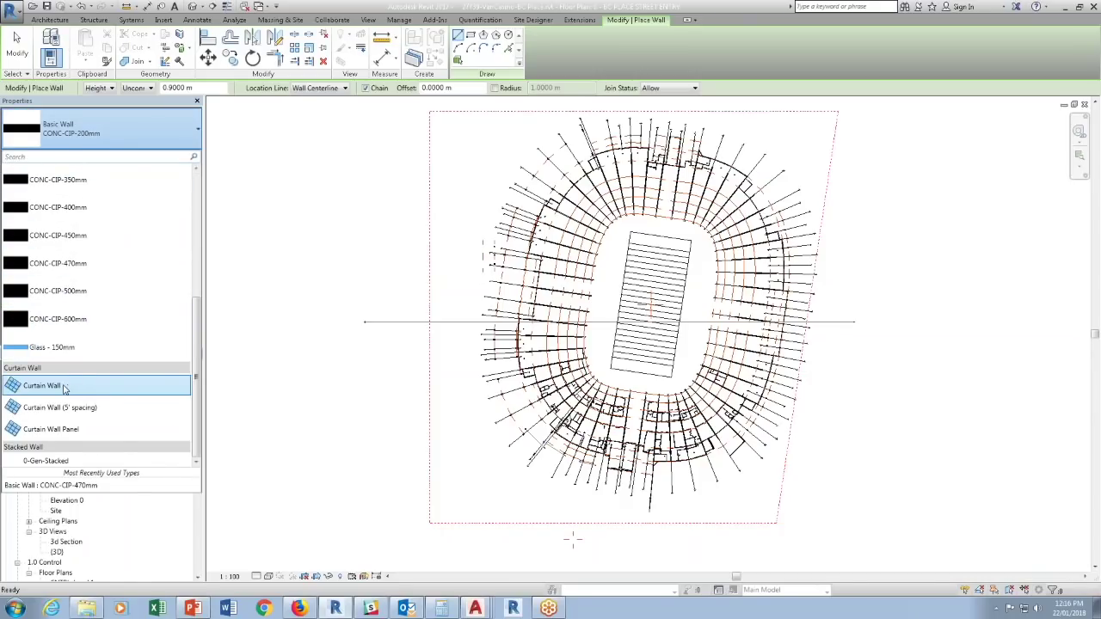
click(64, 388)
Duplicate the Curtain Wall type as "Room Boundary" and set its Curtain Panel to Empty System Panel : Empty.
click(166, 156)
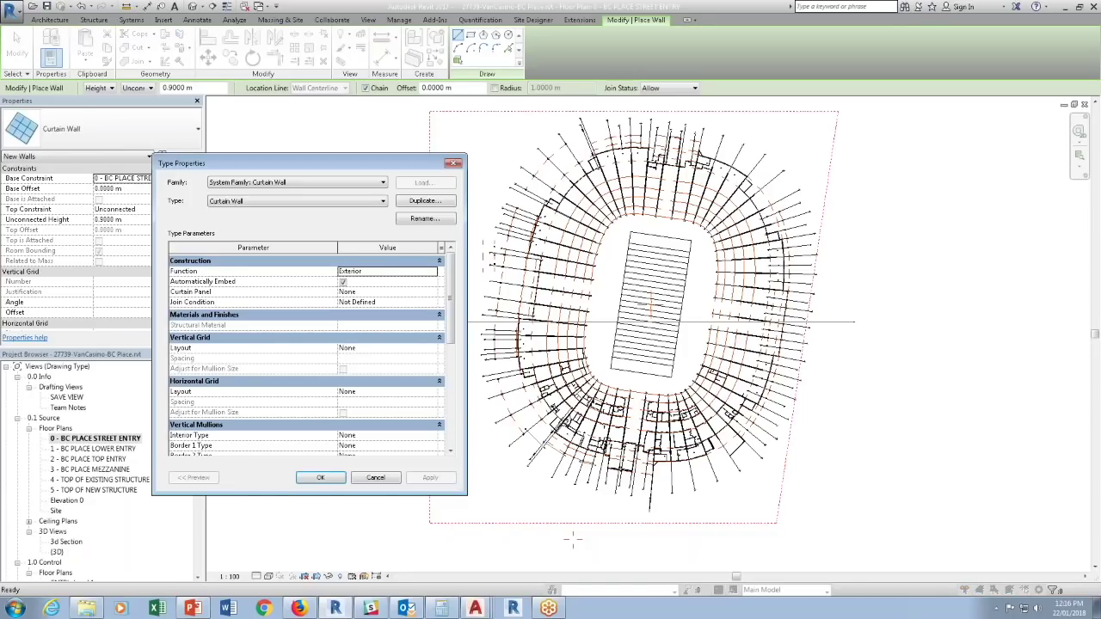
click(418, 204)
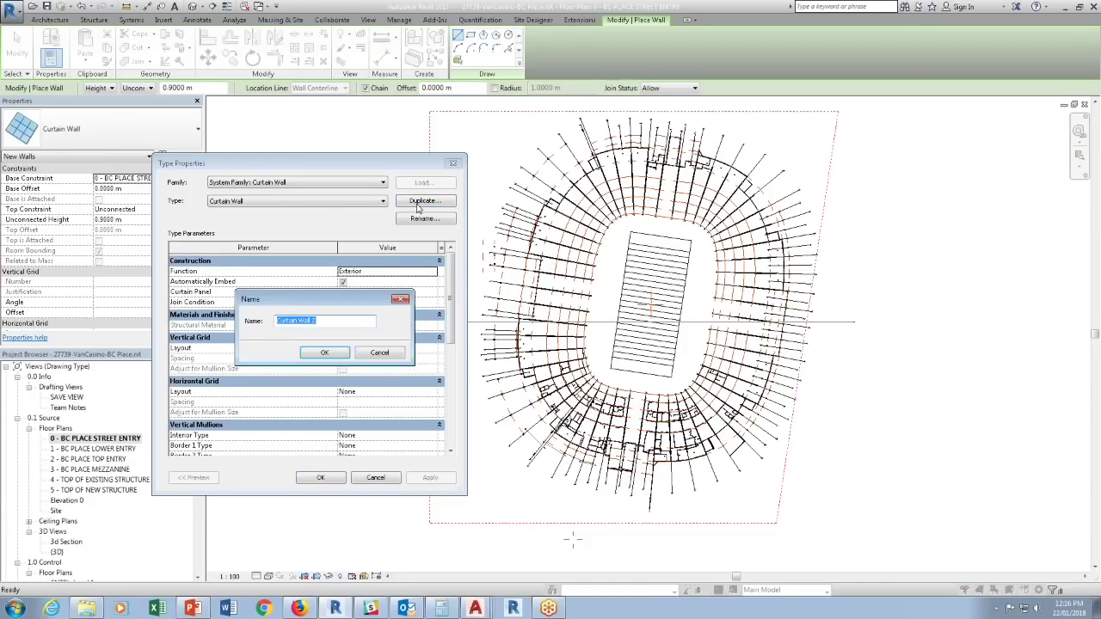
text(Room Boundary)
click(336, 353)
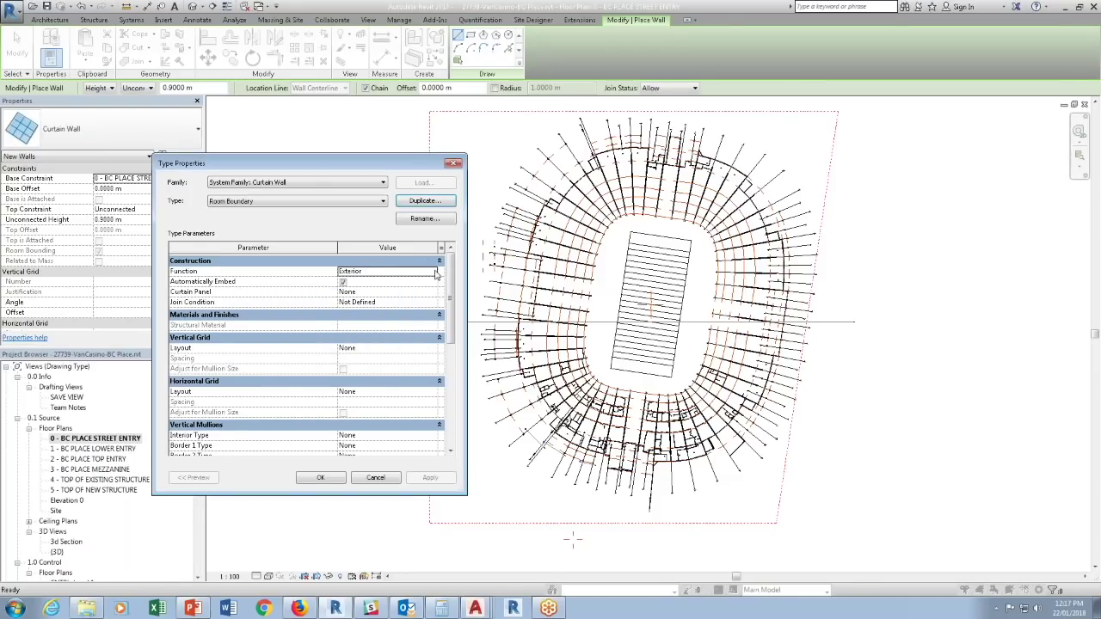
click(434, 293)
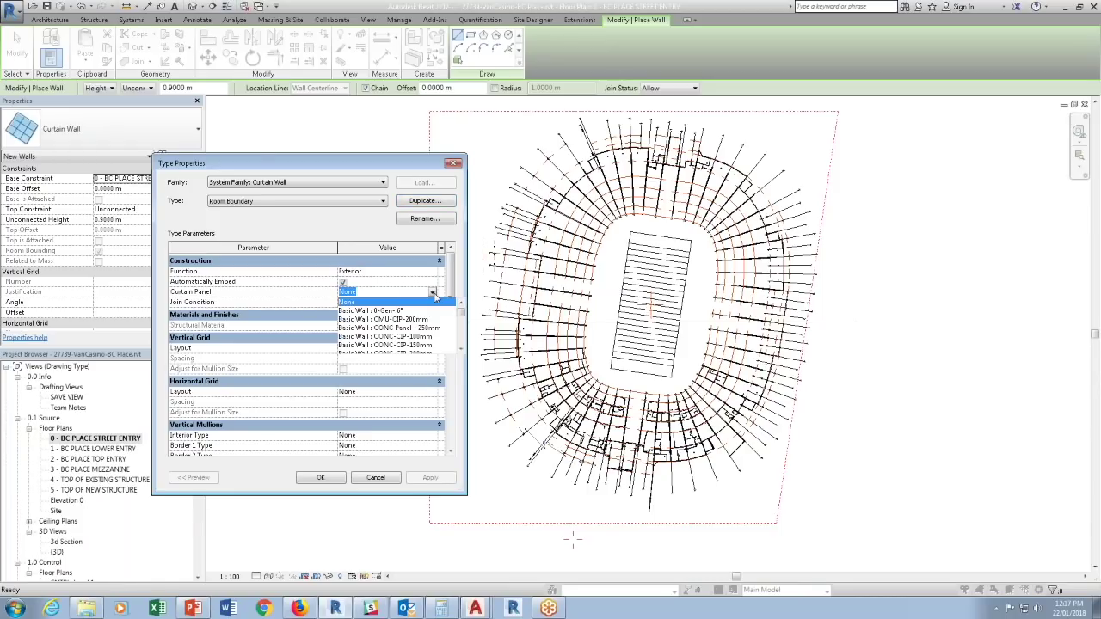
text(Empty System Panel : Empty)
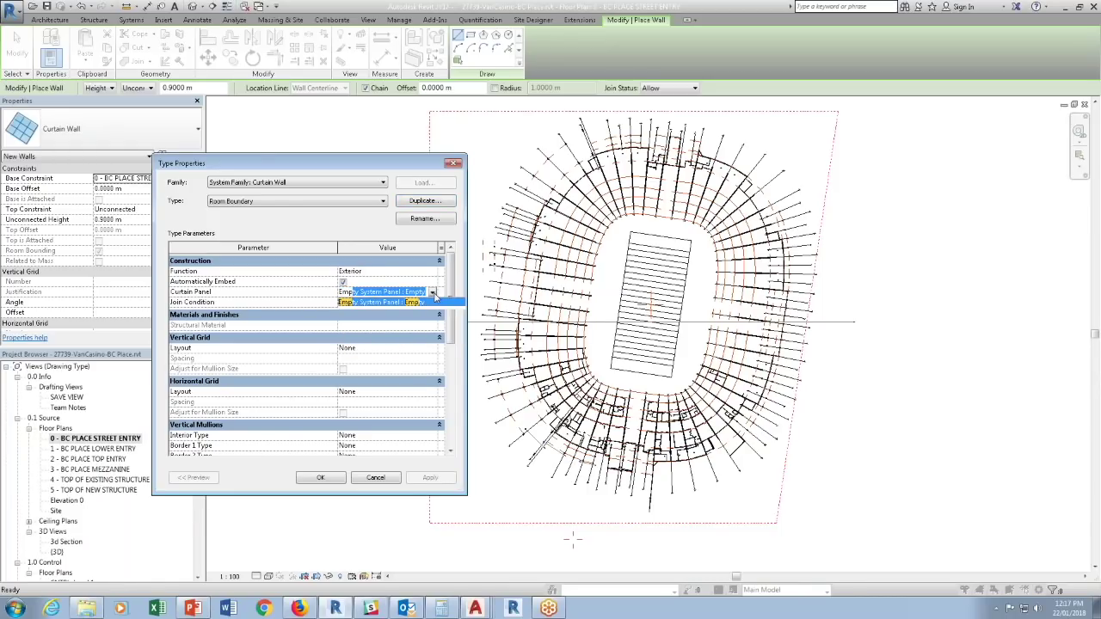
click(441, 303)
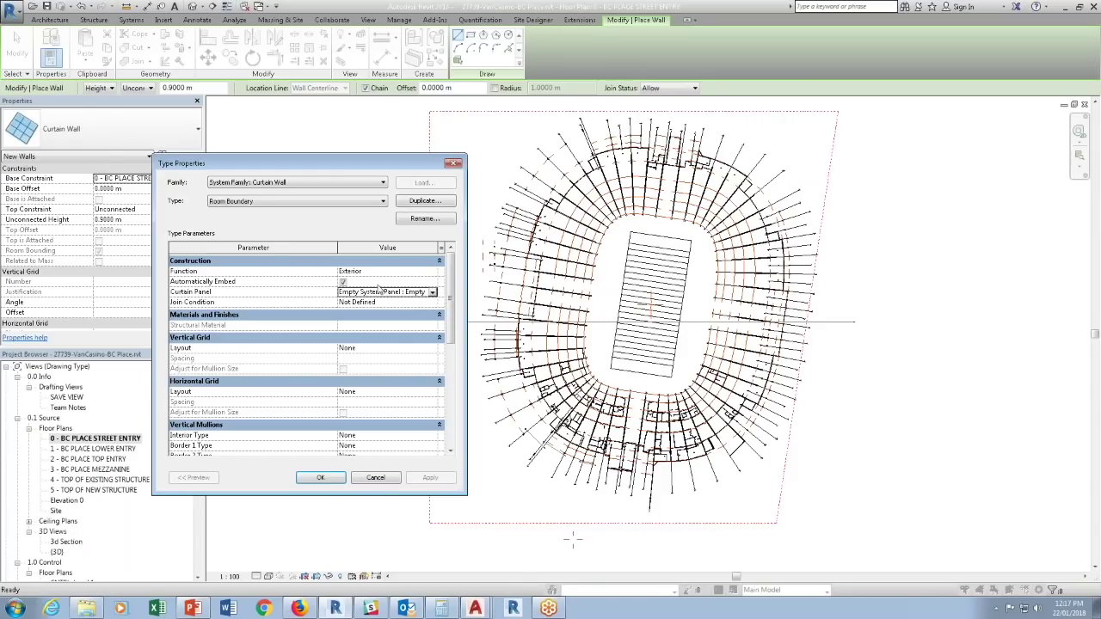
click(319, 478)
Draw a horizontal Room Boundary wall across the full width of the stadium, slightly above the section line.
scroll(613, 300, up, 3)
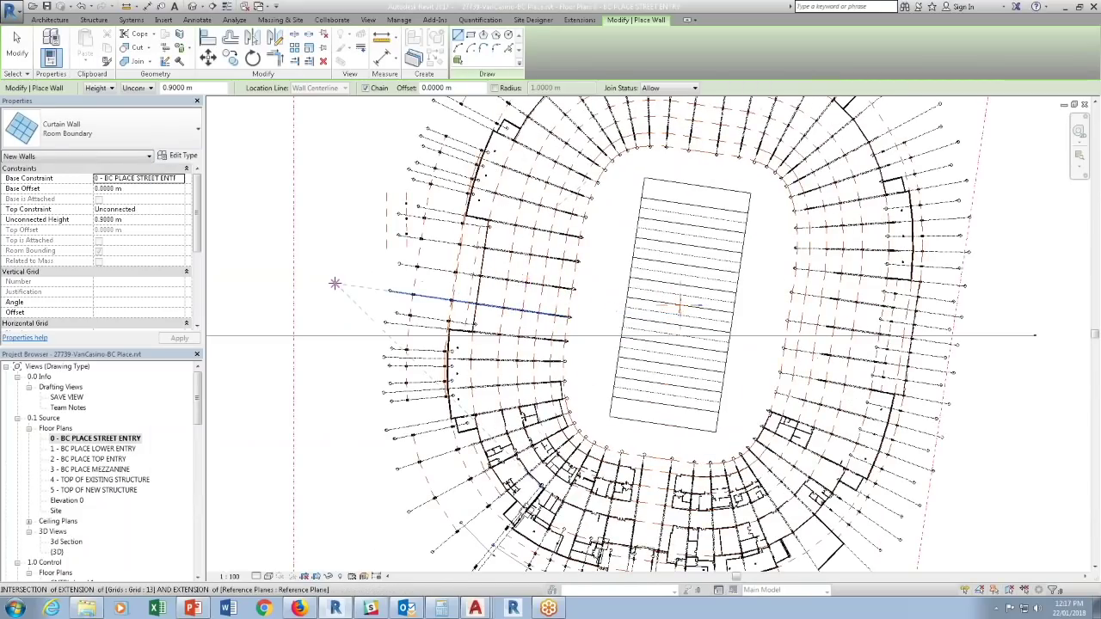
scroll(613, 301, down, 2)
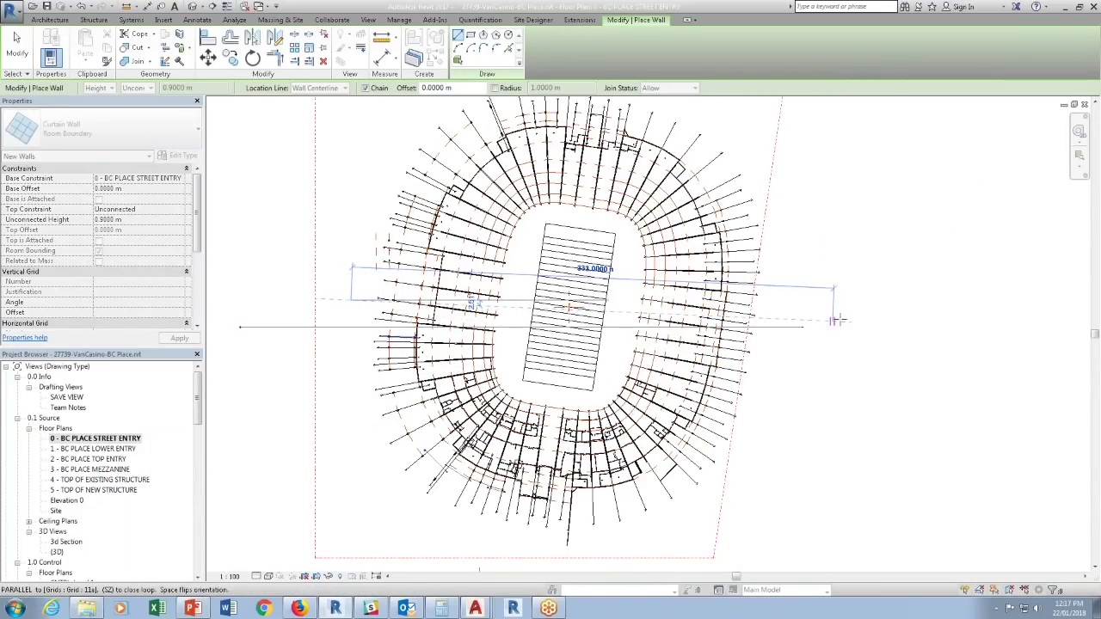
click(763, 300)
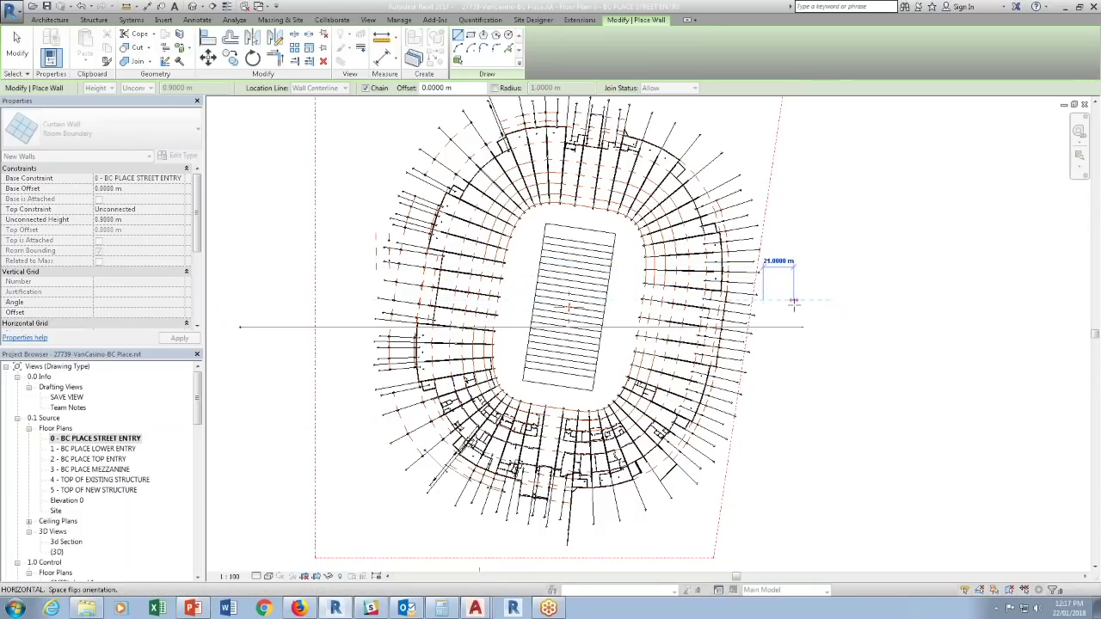
key(Escape)
key(Escape)
Set the Room Boundary wall's Top Constraint to Up to level: 5 - TOP OF NEW STRUCTURE and deselect it.
click(760, 301)
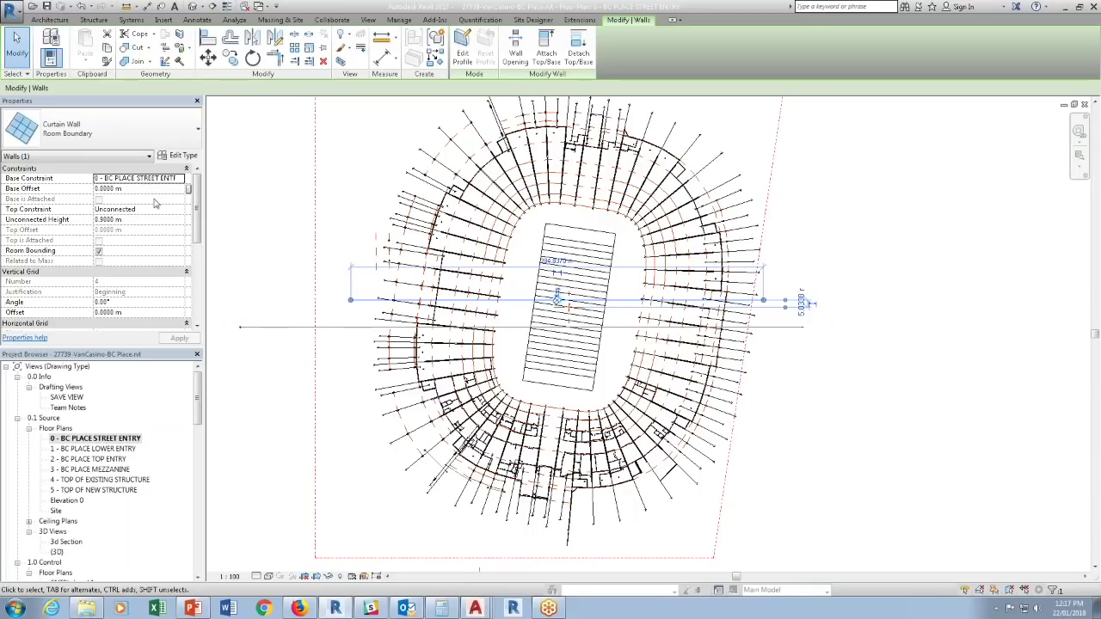
click(178, 212)
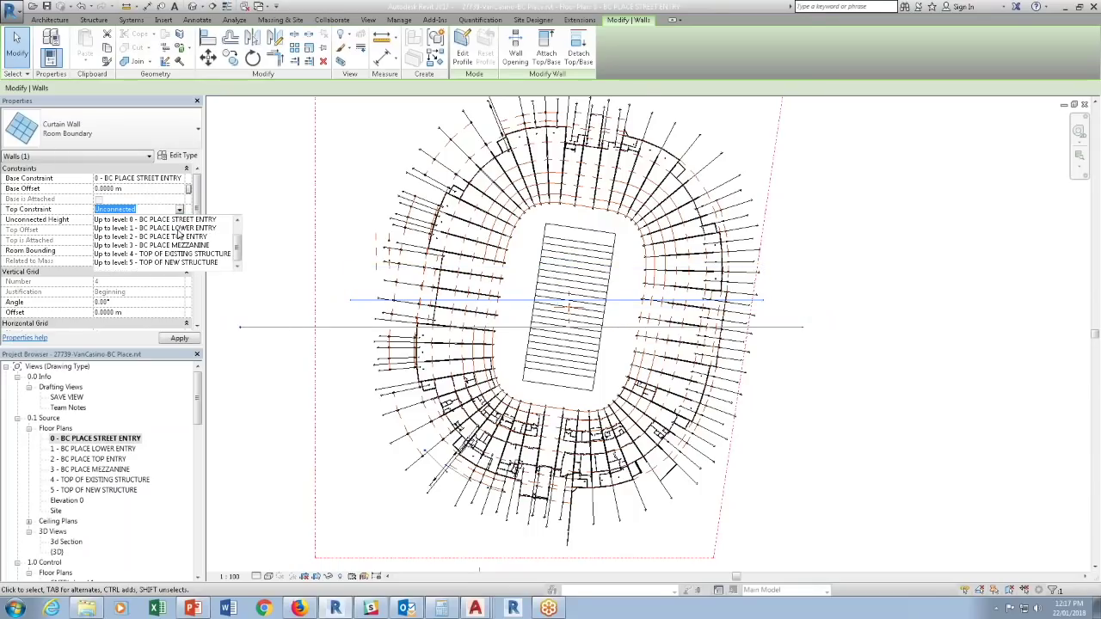
click(144, 262)
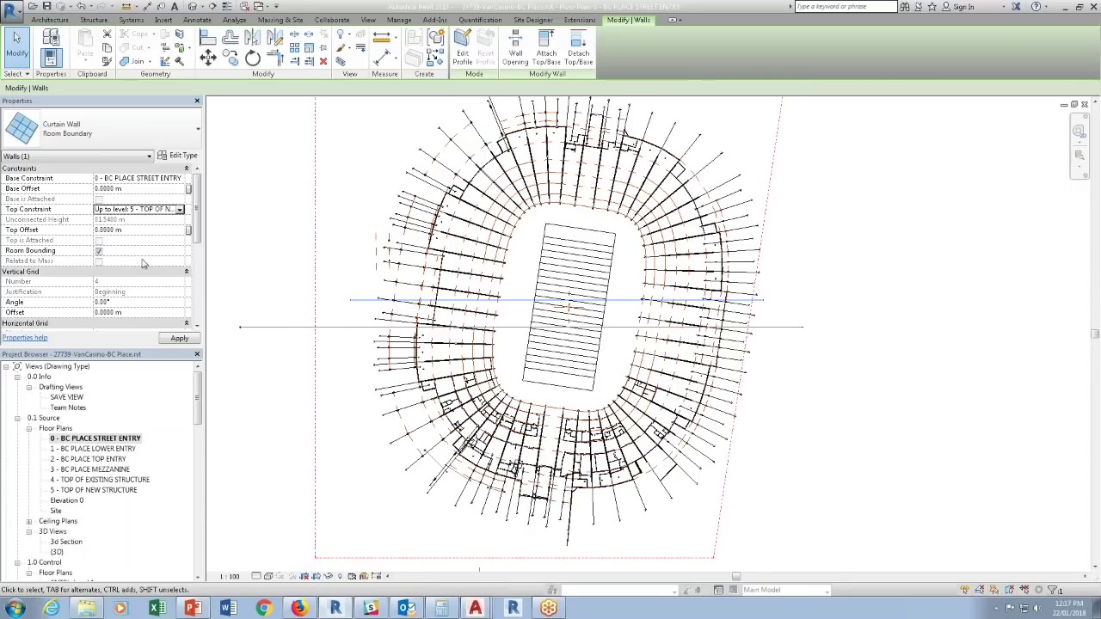
key(Escape)
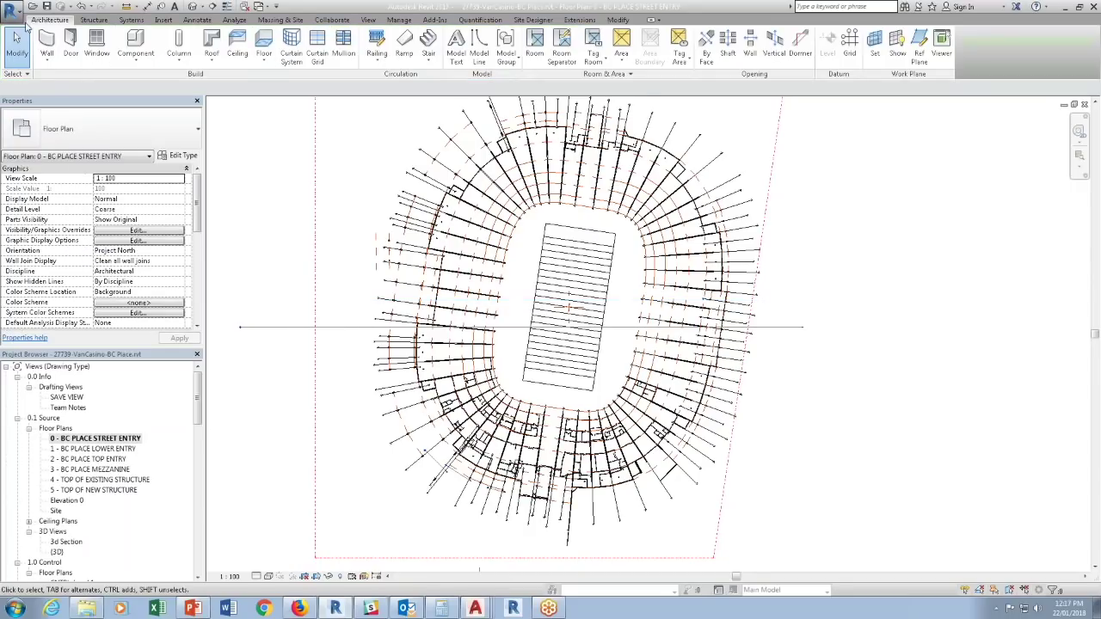
Create a new project and open its North elevation.
click(13, 11)
mouse_move(23, 53)
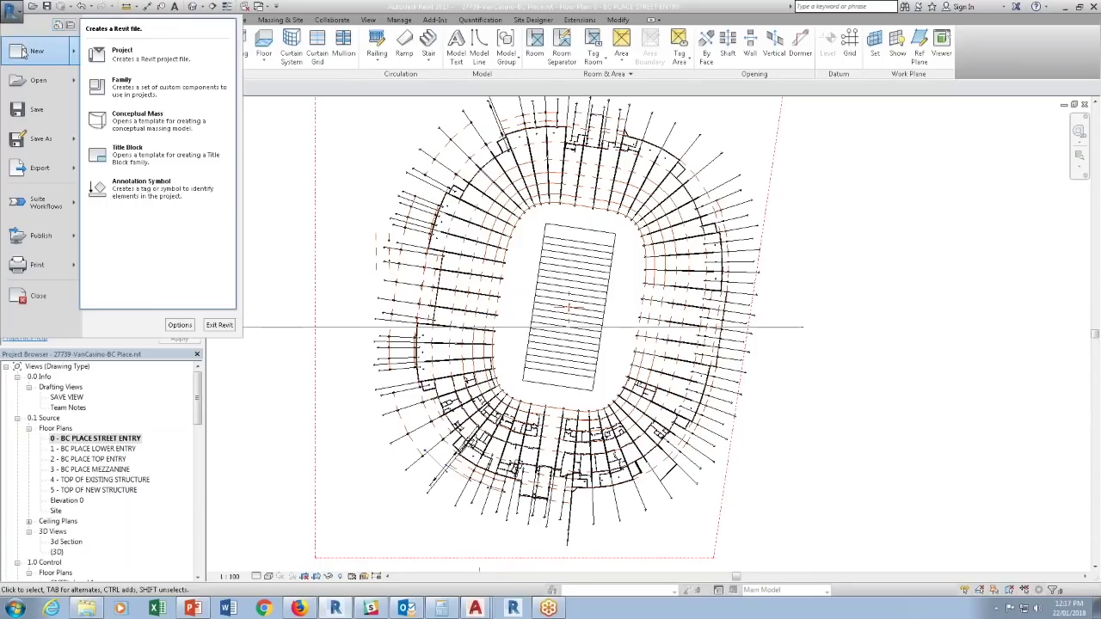
click(135, 62)
click(519, 343)
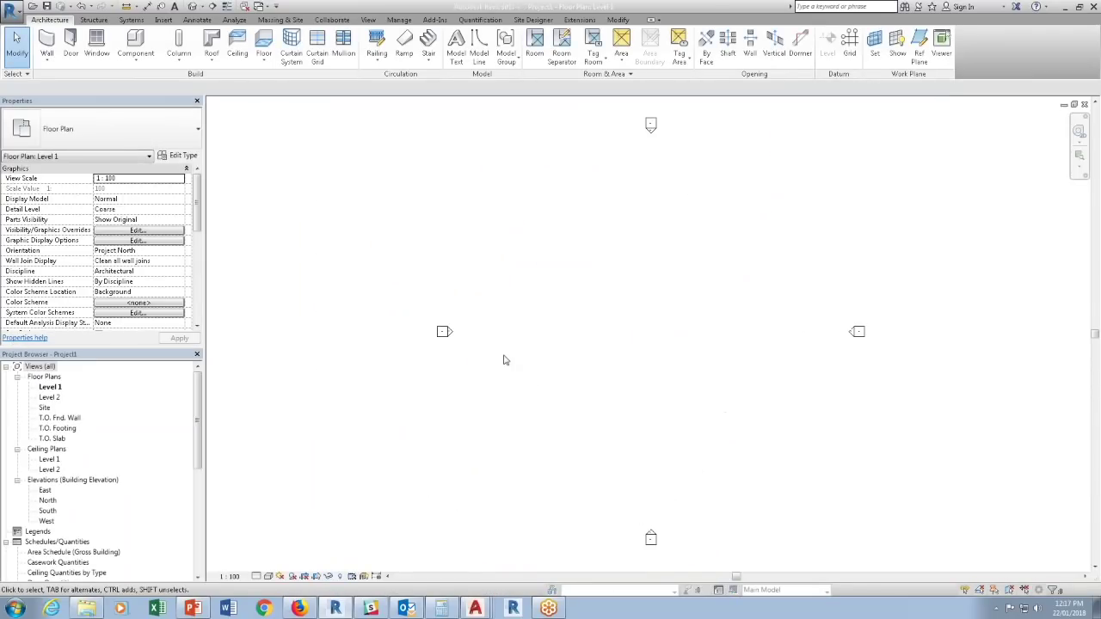
click(48, 500)
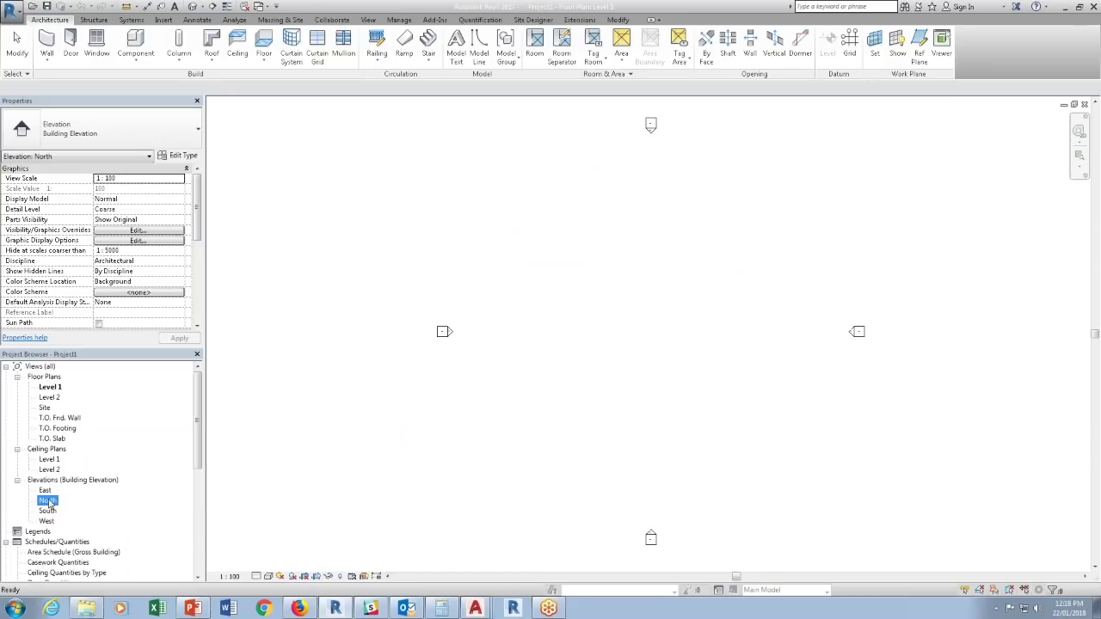
double_click(48, 500)
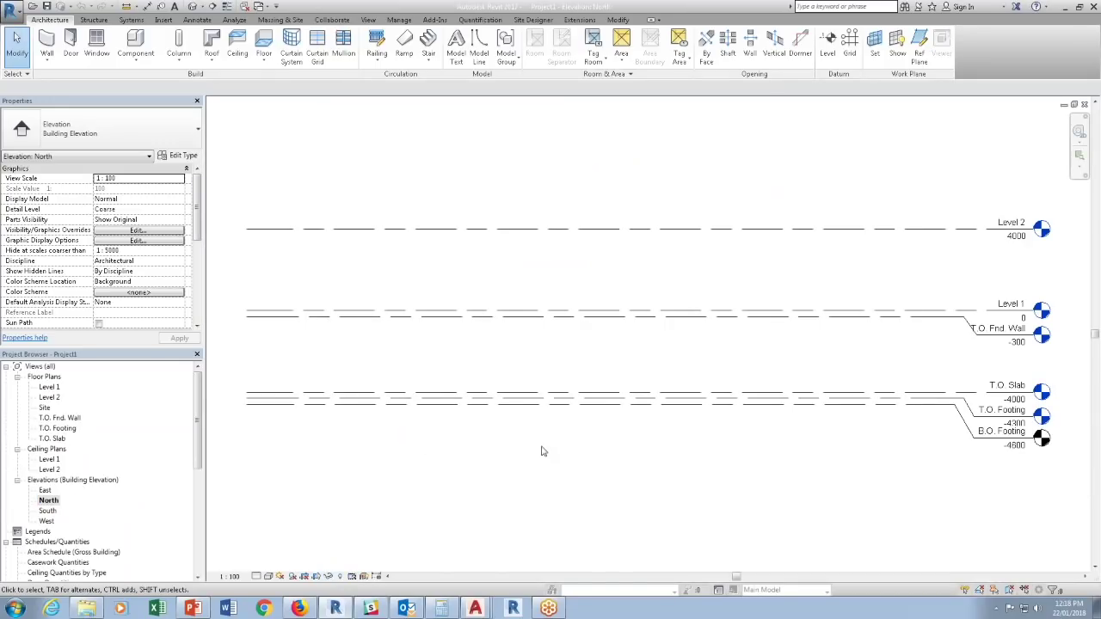
Array Level 2 upward at 4000 mm spacing, with 23 levels in the array.
click(688, 308)
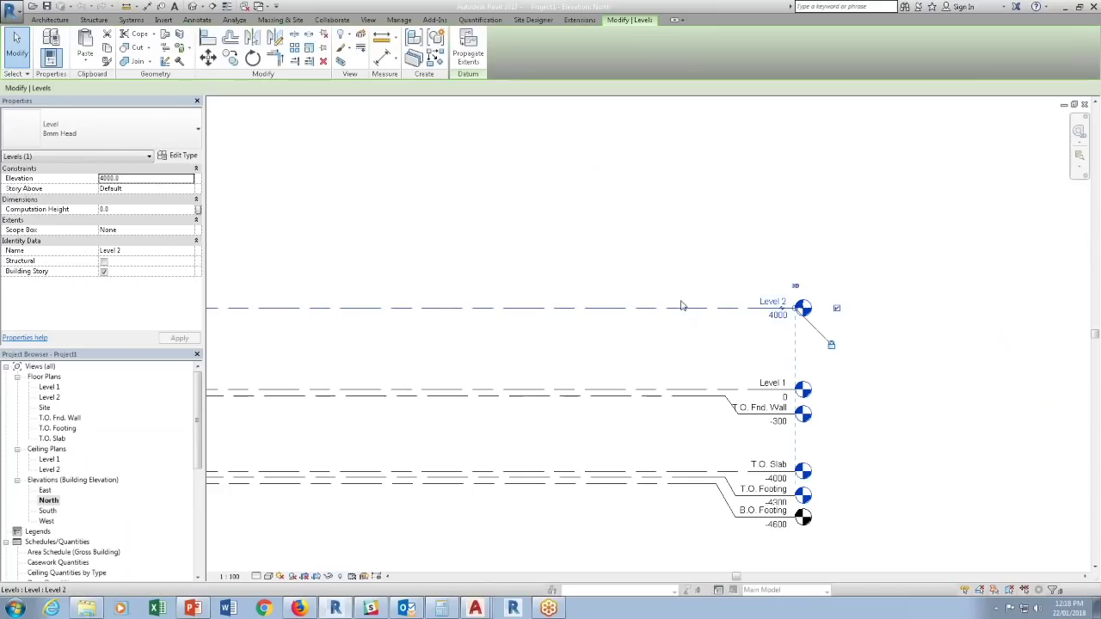
click(294, 49)
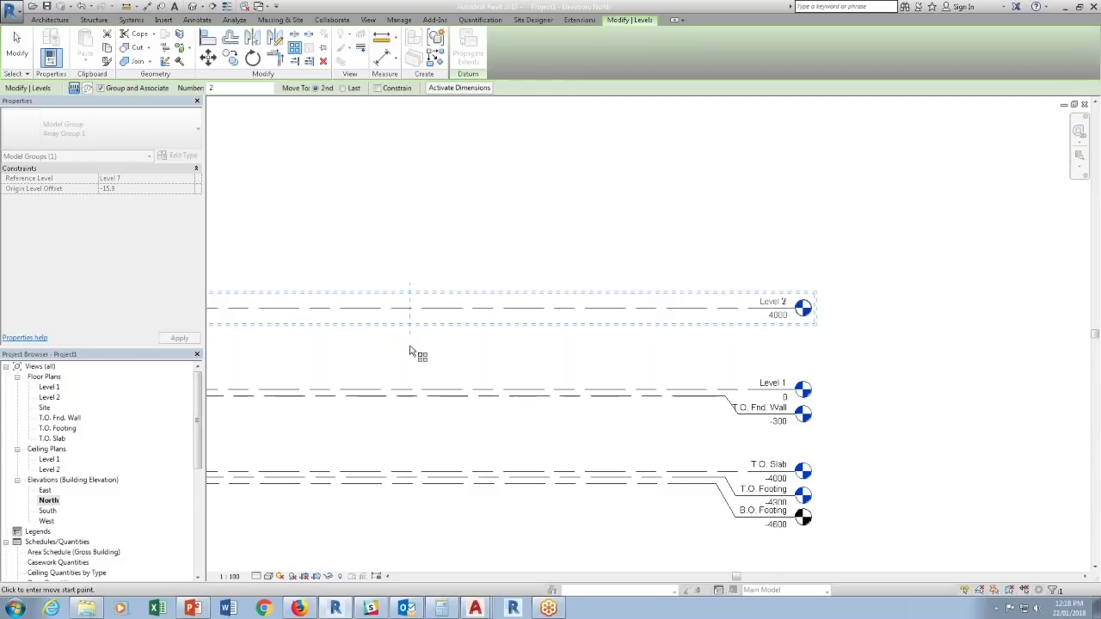
click(424, 392)
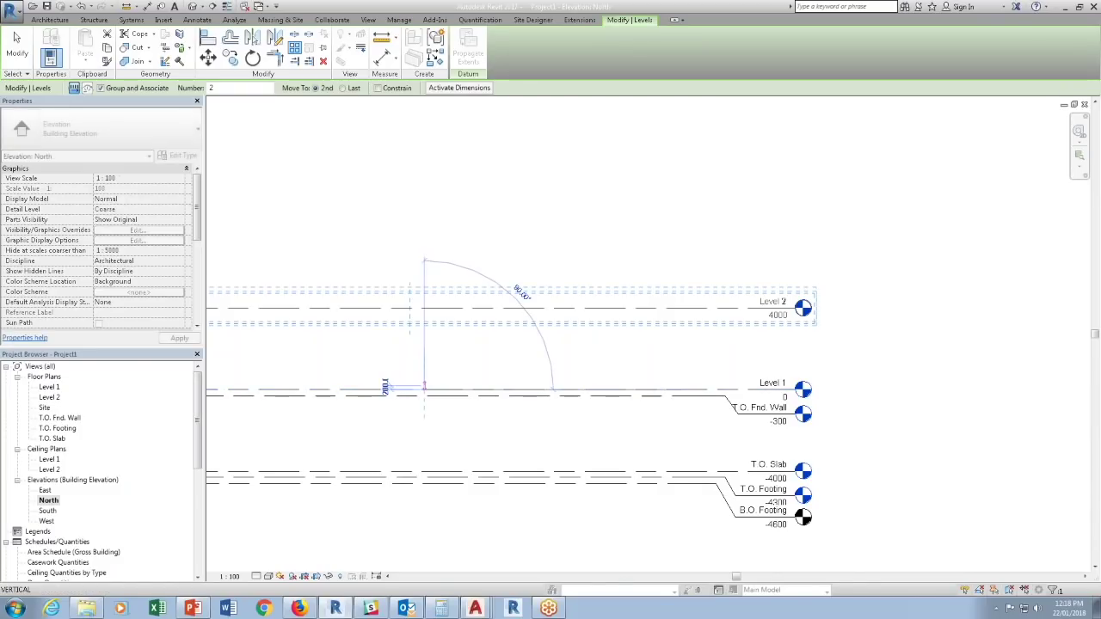
click(423, 307)
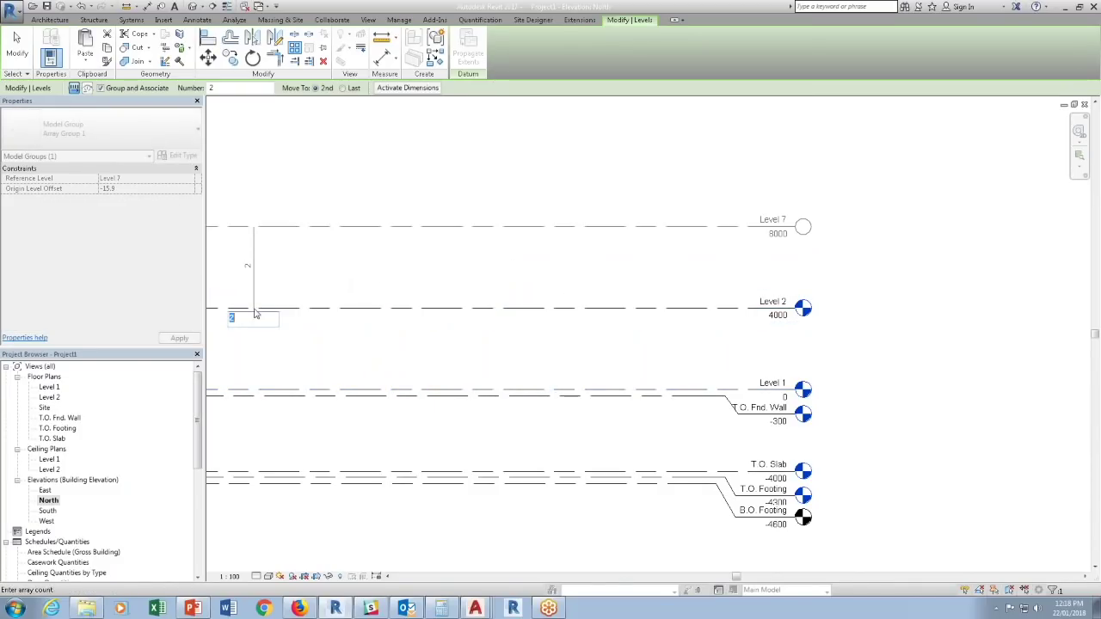
text(3)
key(Return)
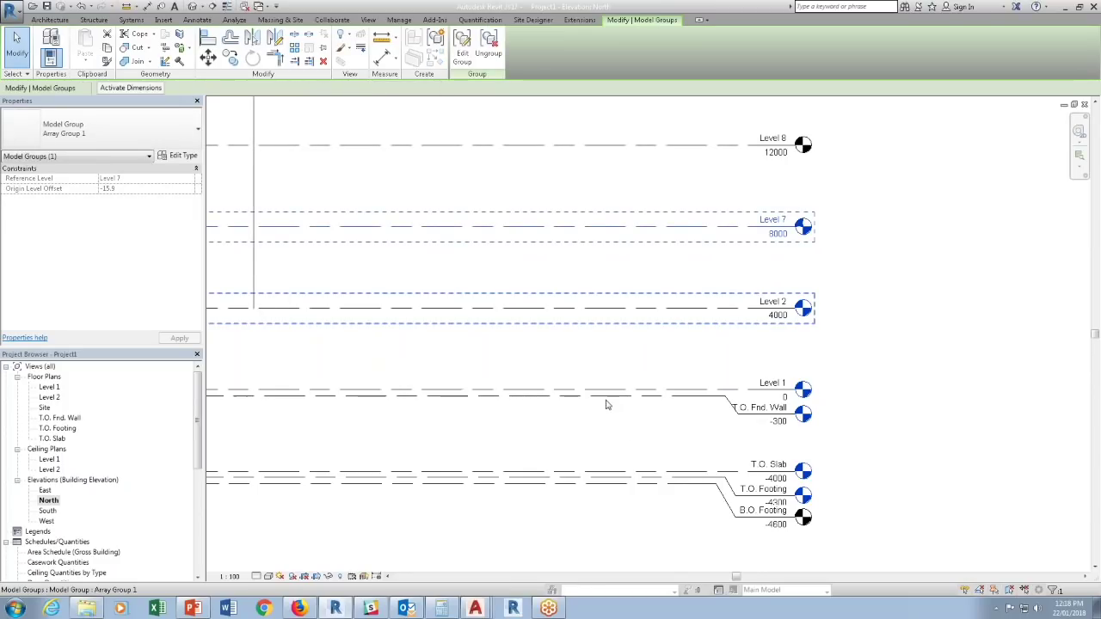
key(Escape)
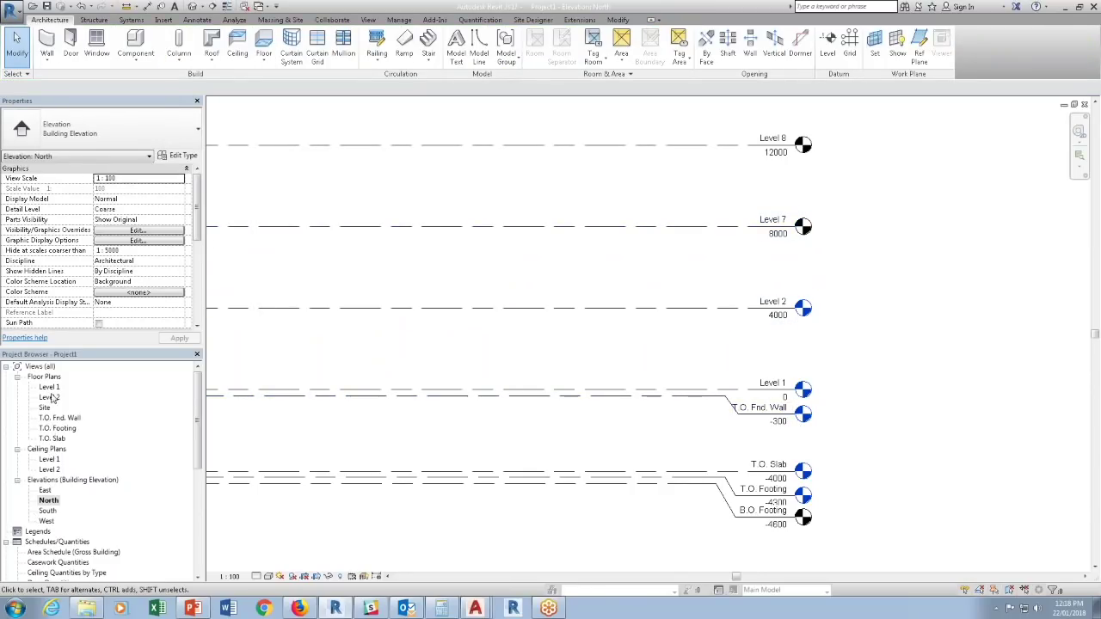
Open the Level 1 floor plan and draw a 13000 by 9000 mm rectangle of Generic - 200mm walls between the elevation markers.
double_click(50, 387)
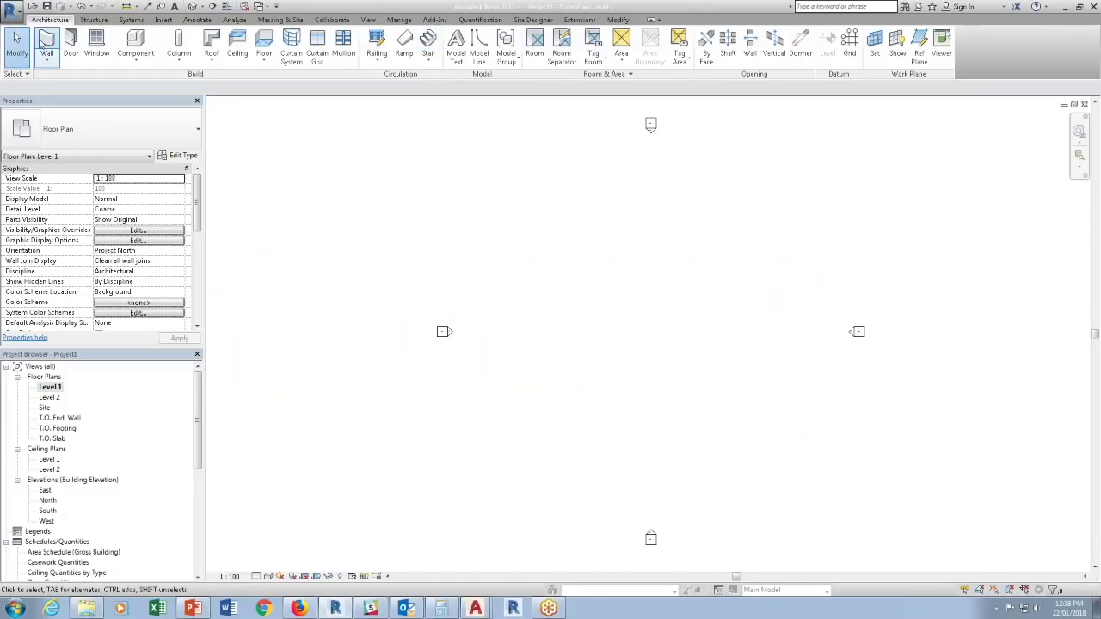
click(45, 40)
click(472, 35)
click(563, 298)
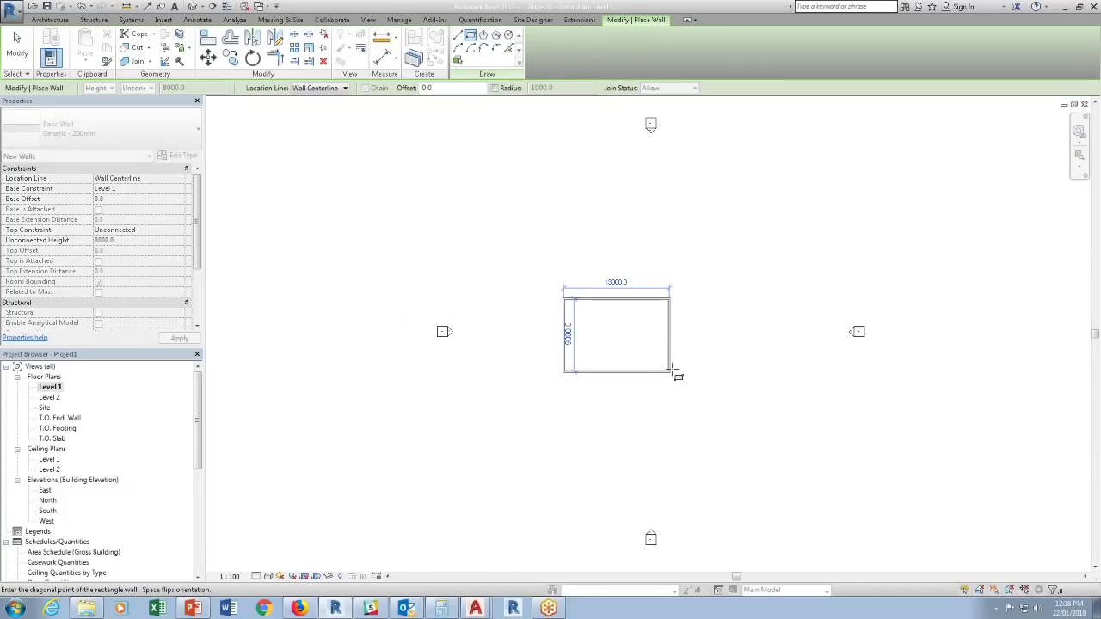
click(673, 370)
key(Escape)
key(Escape)
scroll(642, 317, up, 3)
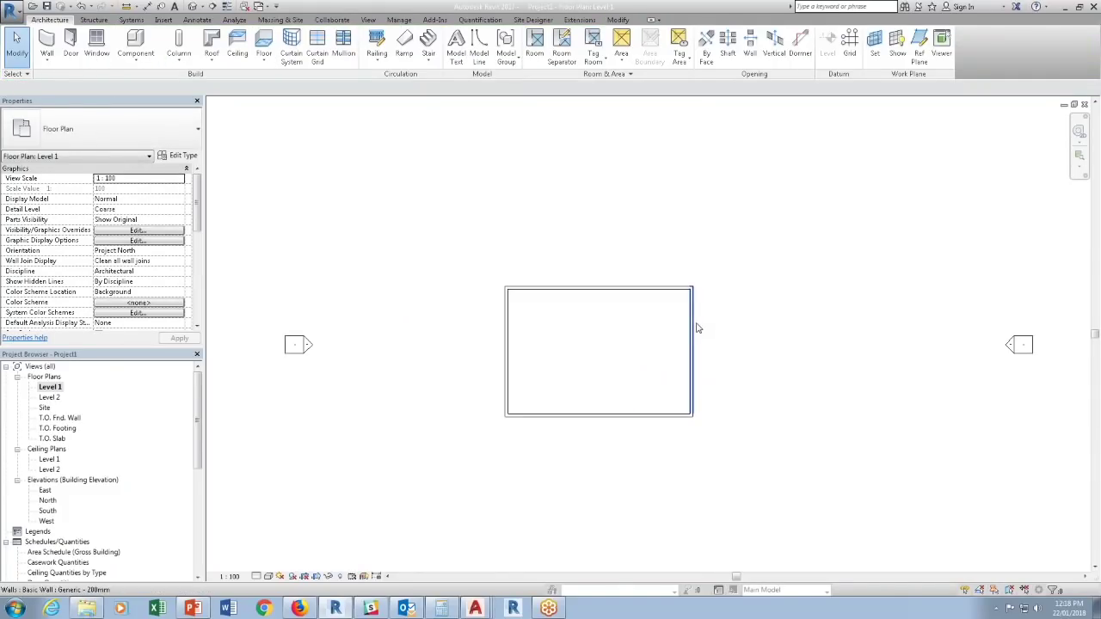
Set the Top Constraint of all four rectangle walls to Up to level: Level 28.
key(Tab)
click(697, 327)
click(179, 231)
click(179, 230)
scroll(152, 275, down, 8)
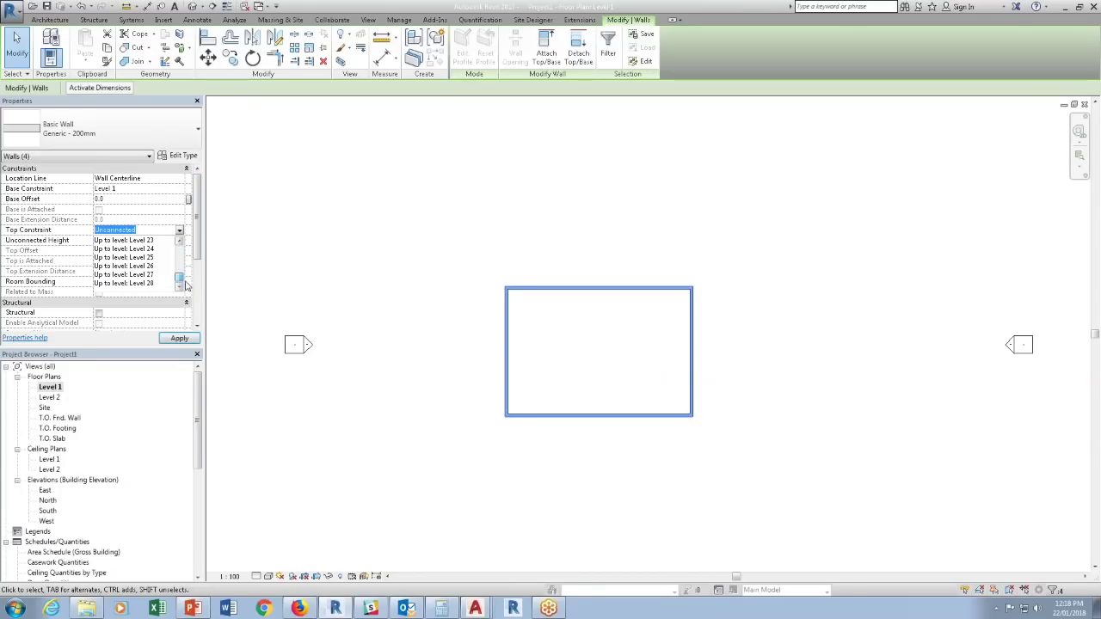
click(152, 285)
click(633, 361)
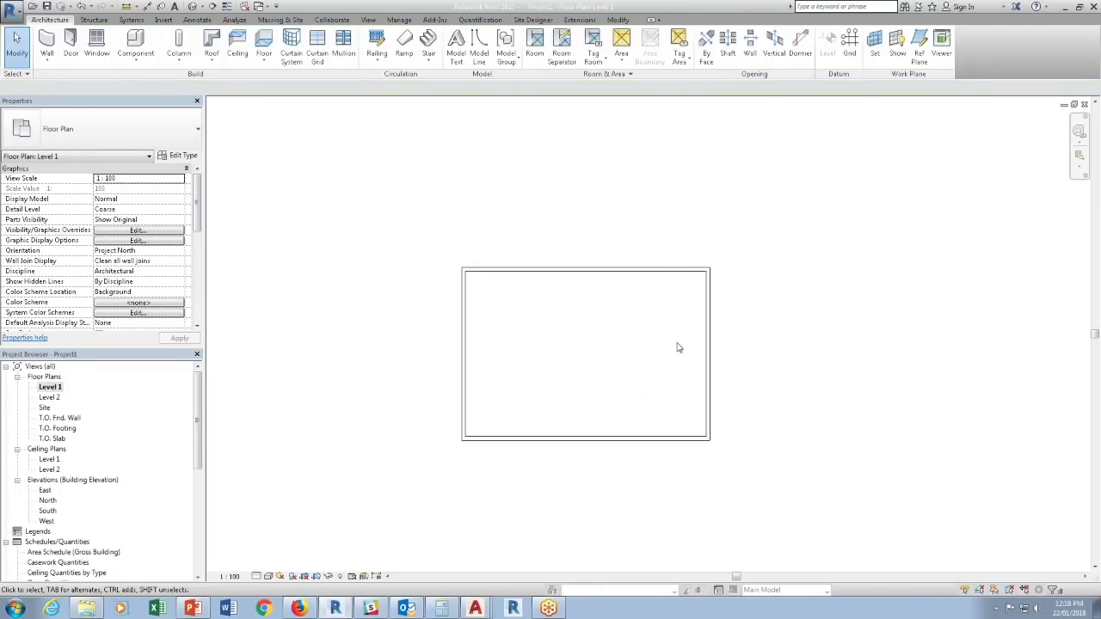
Move the east wall inward to narrow the rectangular enclosure.
click(708, 349)
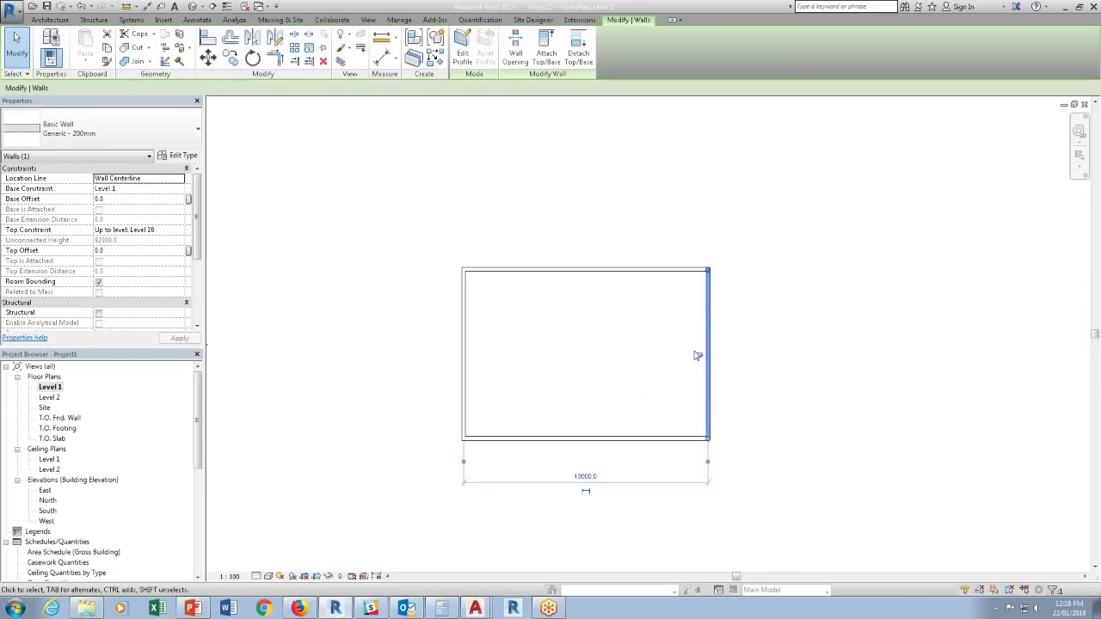
drag(708, 349, 606, 344)
click(542, 263)
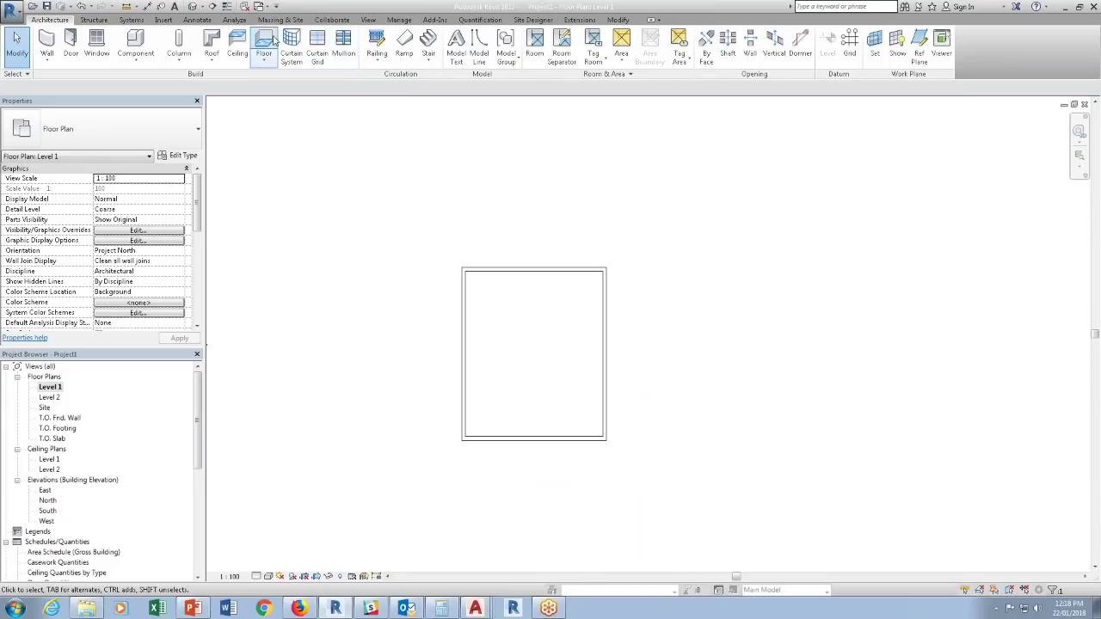
Create a straight 23-riser stair from Level 1 to Level 2, running horizontally toward the enclosure's east wall.
click(430, 47)
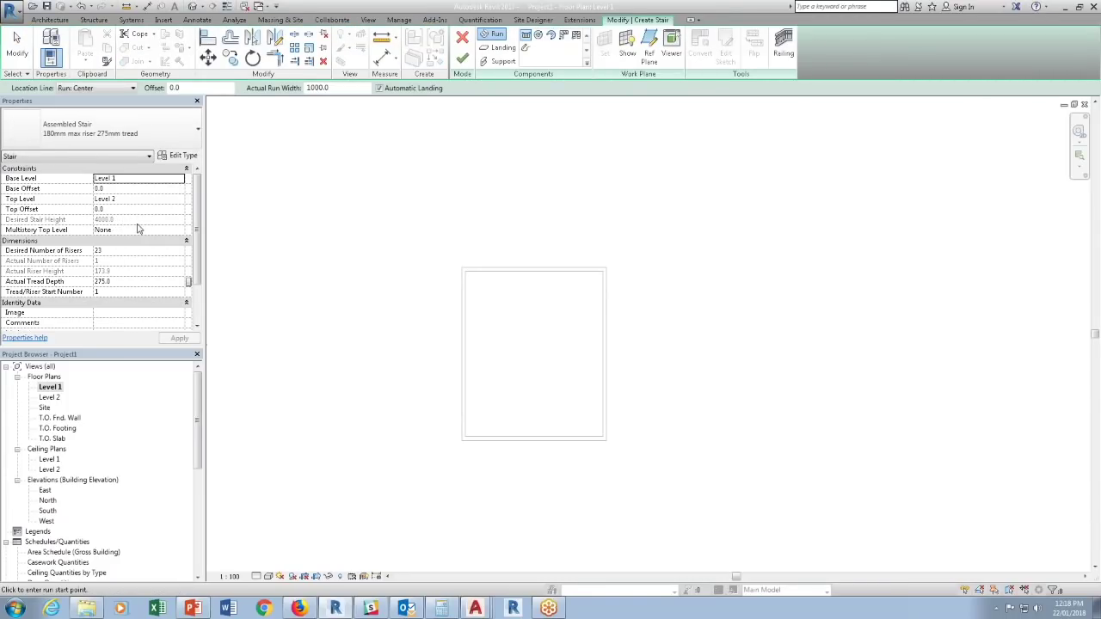
click(486, 351)
click(601, 351)
key(Escape)
scroll(579, 361, up, 4)
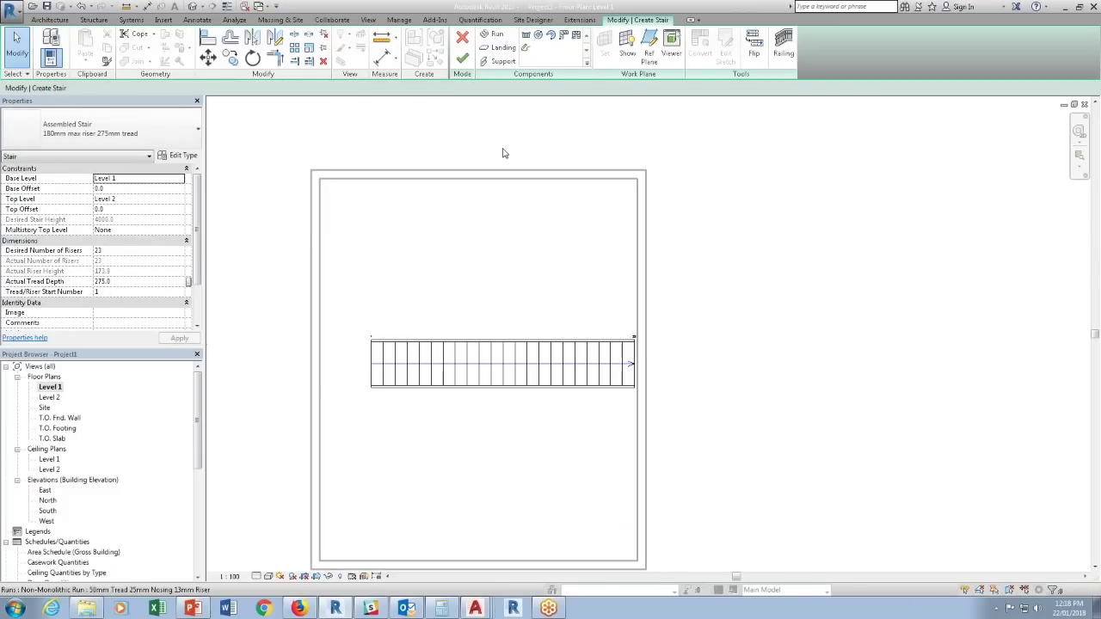
click(464, 65)
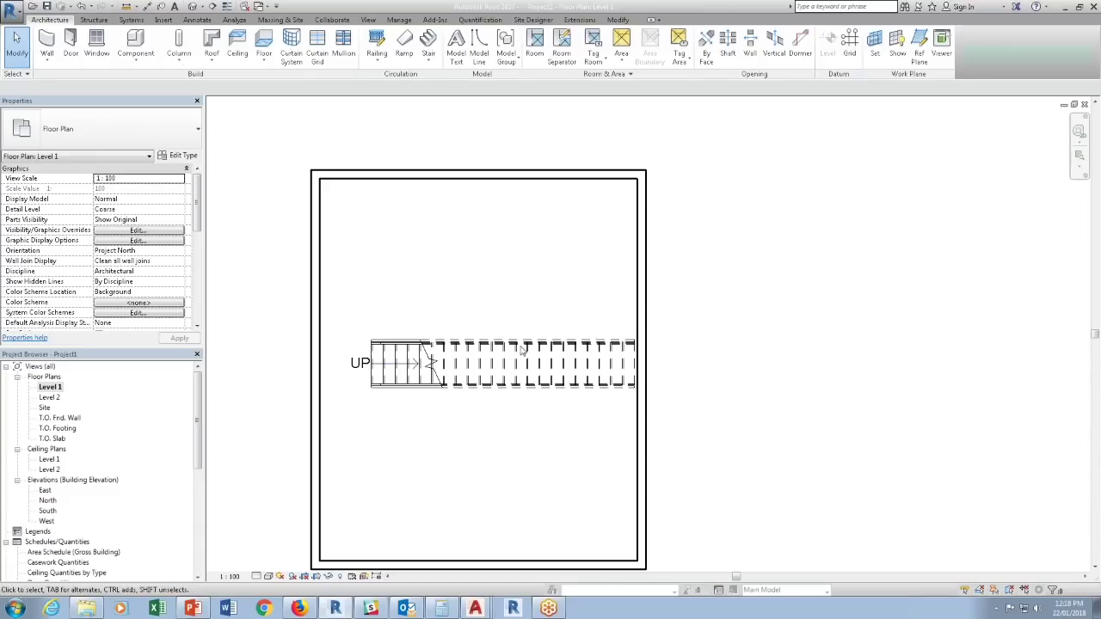
Set the stair's Multistory Top Level to Level 28.
click(443, 380)
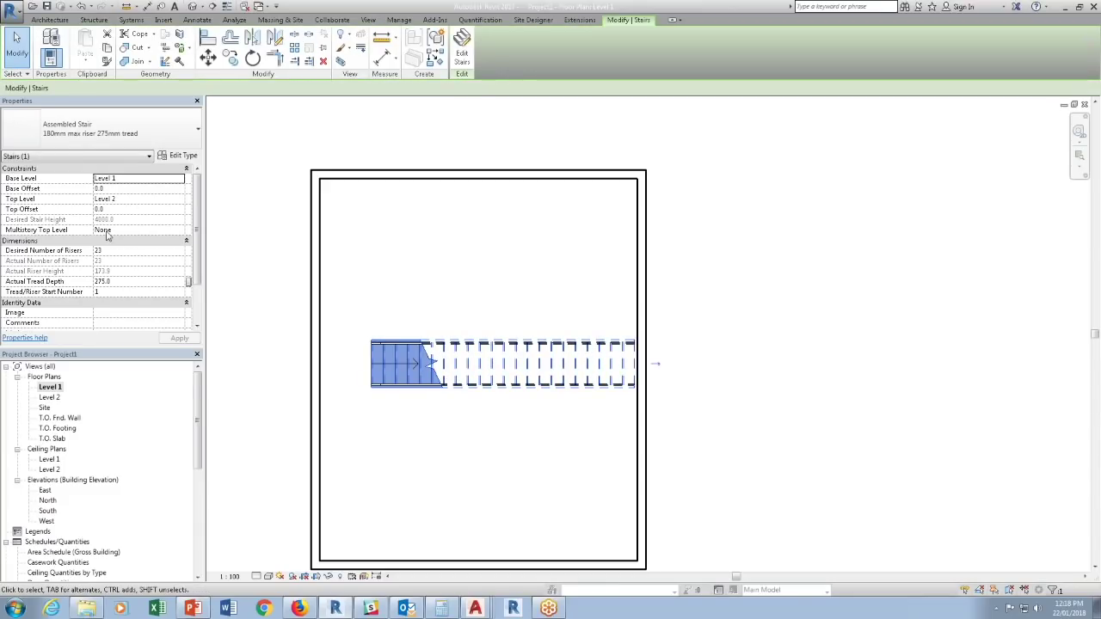
click(181, 231)
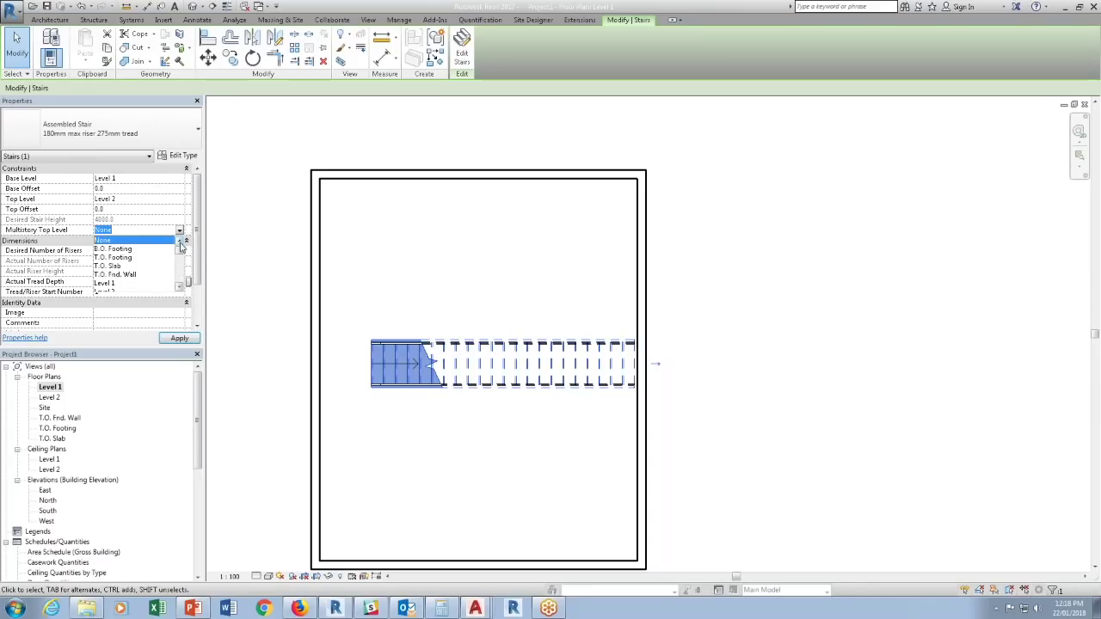
drag(182, 253, 184, 282)
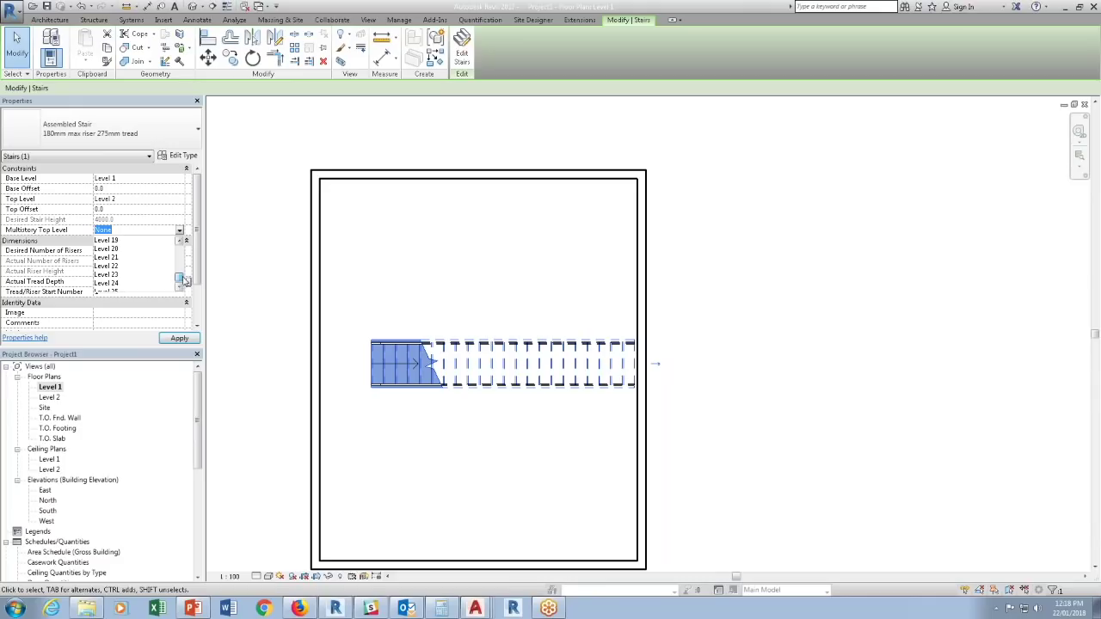
click(120, 283)
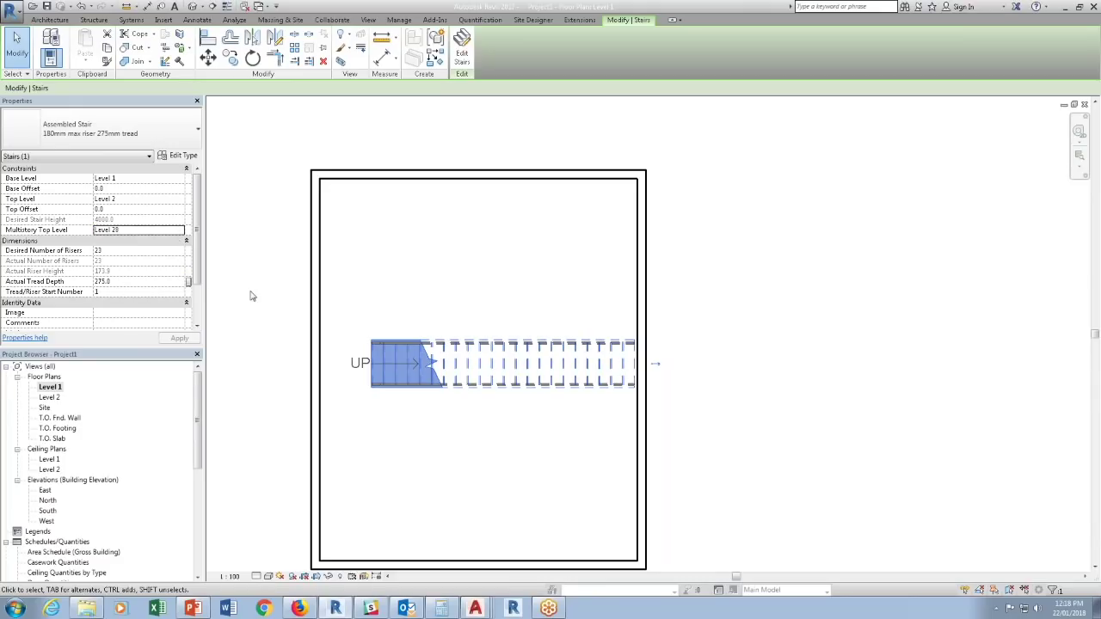
Inspect the tower and its multistory stair in the default 3D view and return to the Level 1 plan.
click(194, 7)
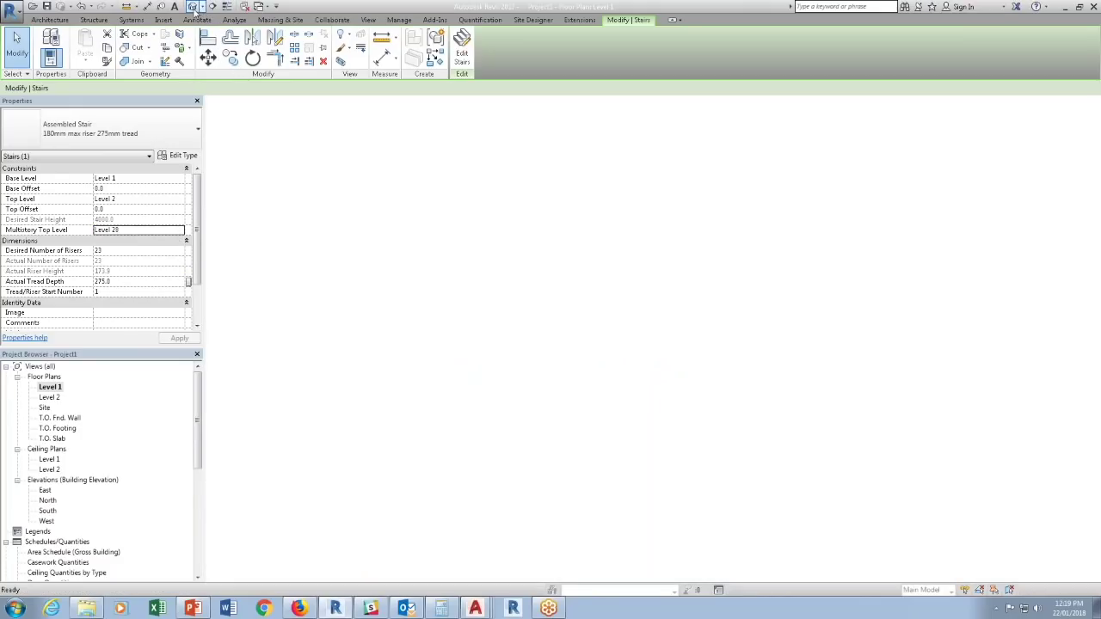
shift+middle_drag(607, 344, 691, 501)
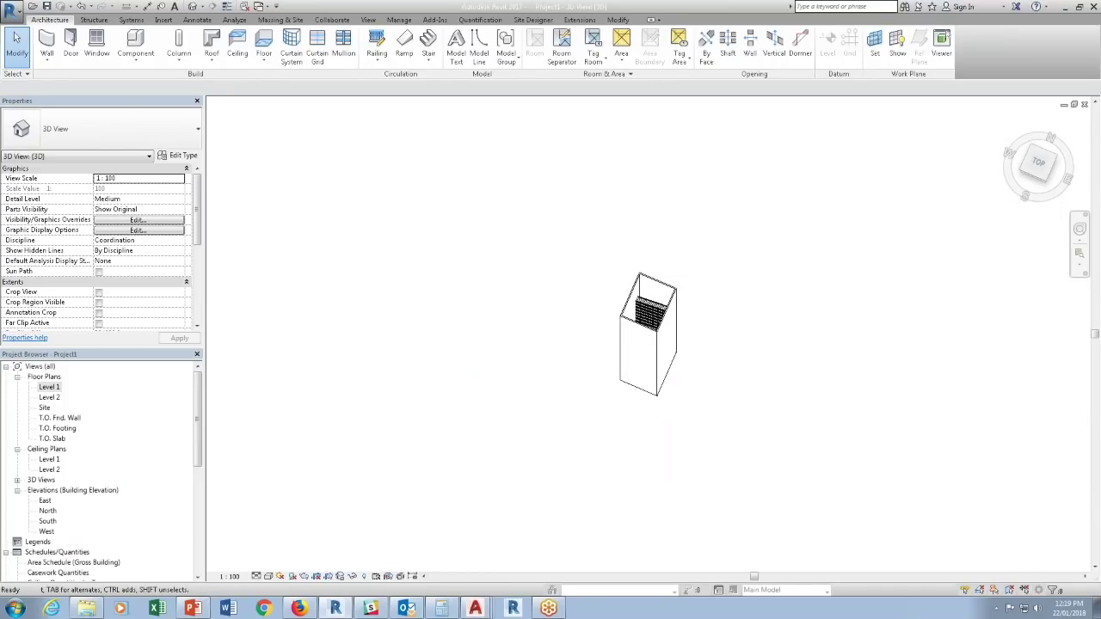
key(ctrl+Tab)
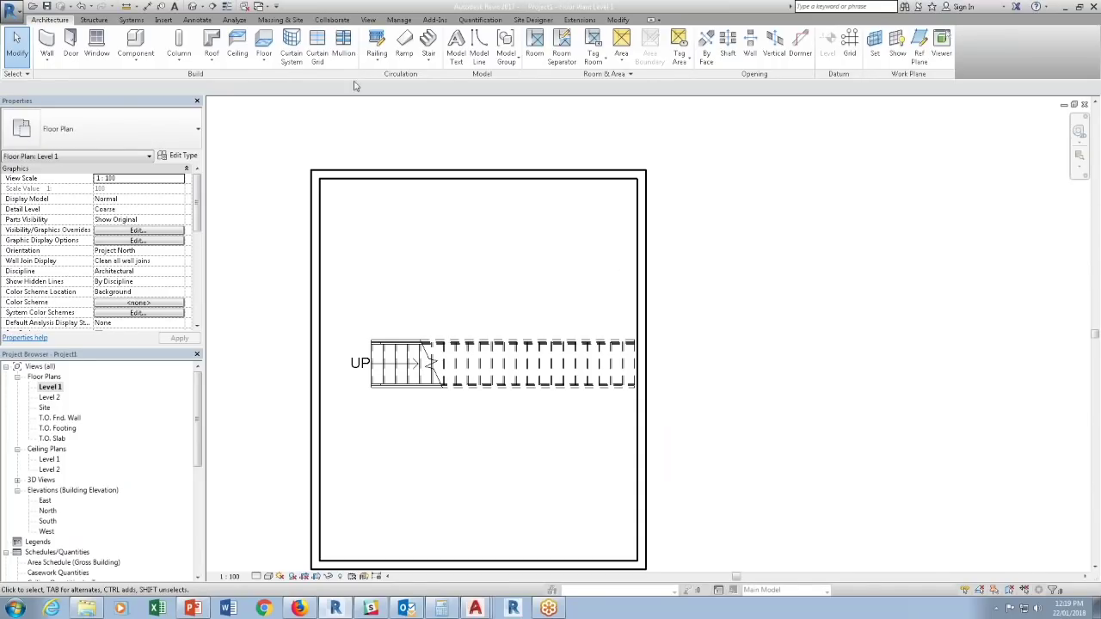
Draw a wall along the stair's lower edge and move the enclosure's east wall outward, clear of the stair.
click(47, 45)
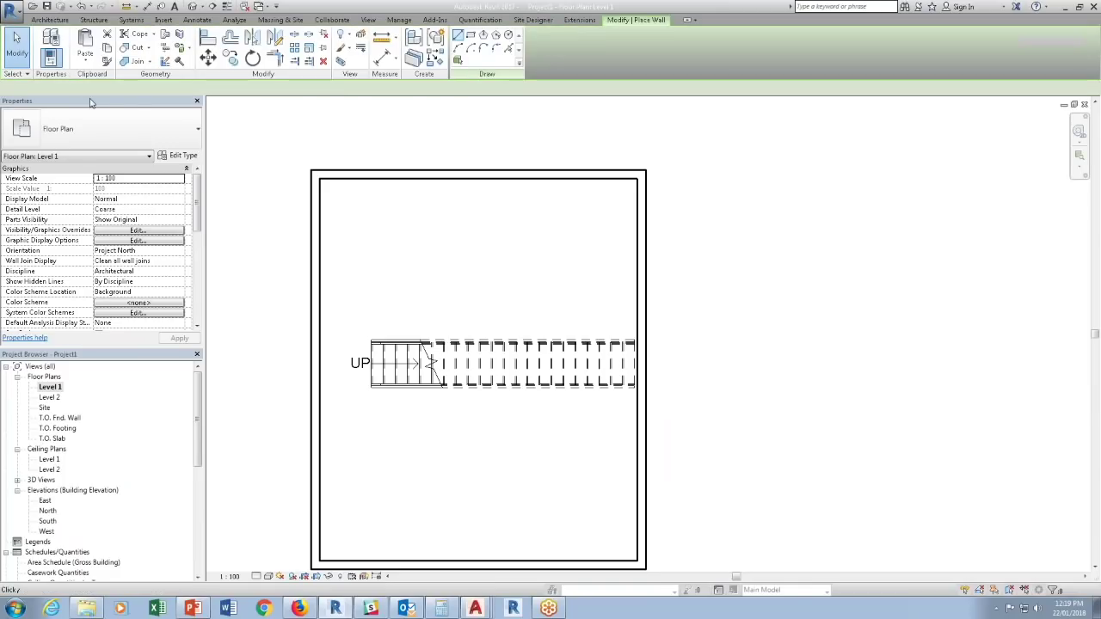
click(372, 388)
click(619, 391)
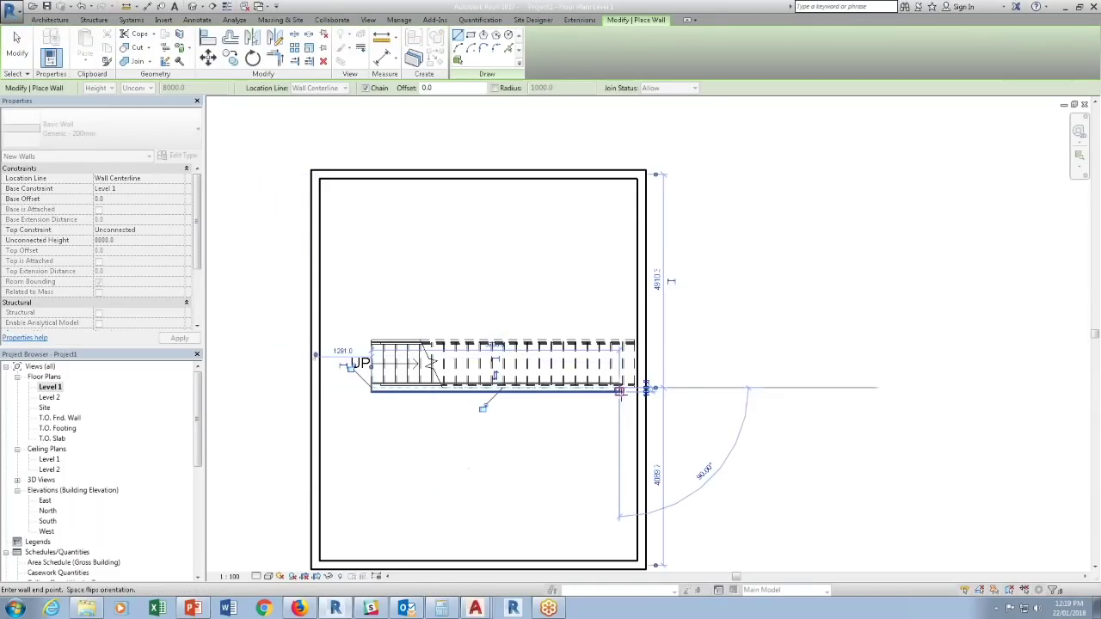
key(Escape)
key(Escape)
click(640, 400)
drag(641, 400, 745, 404)
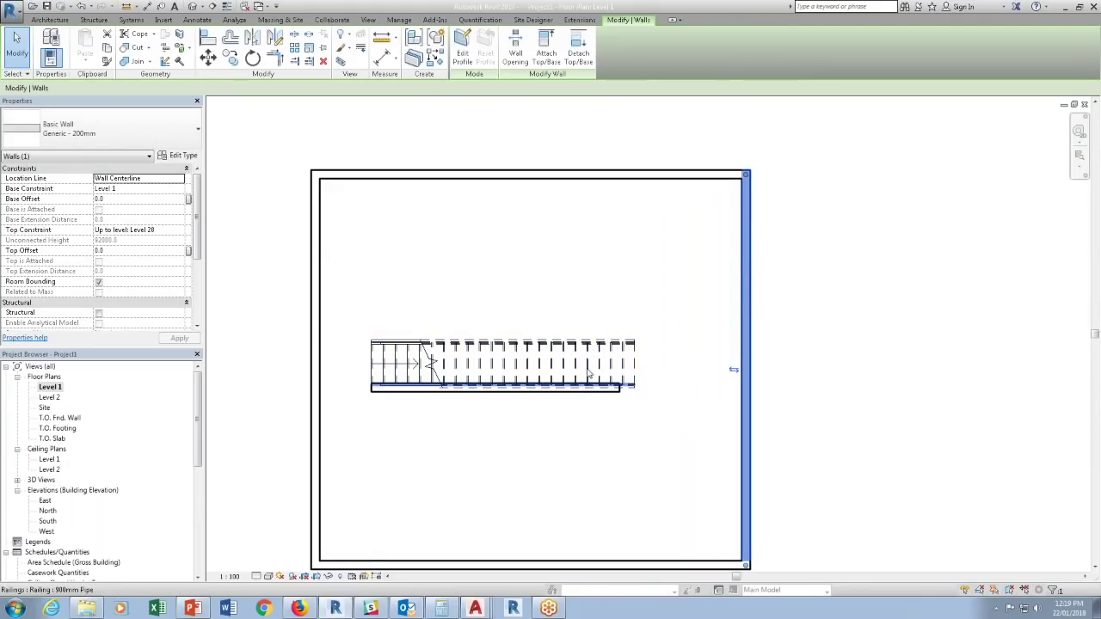
Mirror a copy of the stair about the wall along its lower edge.
click(422, 356)
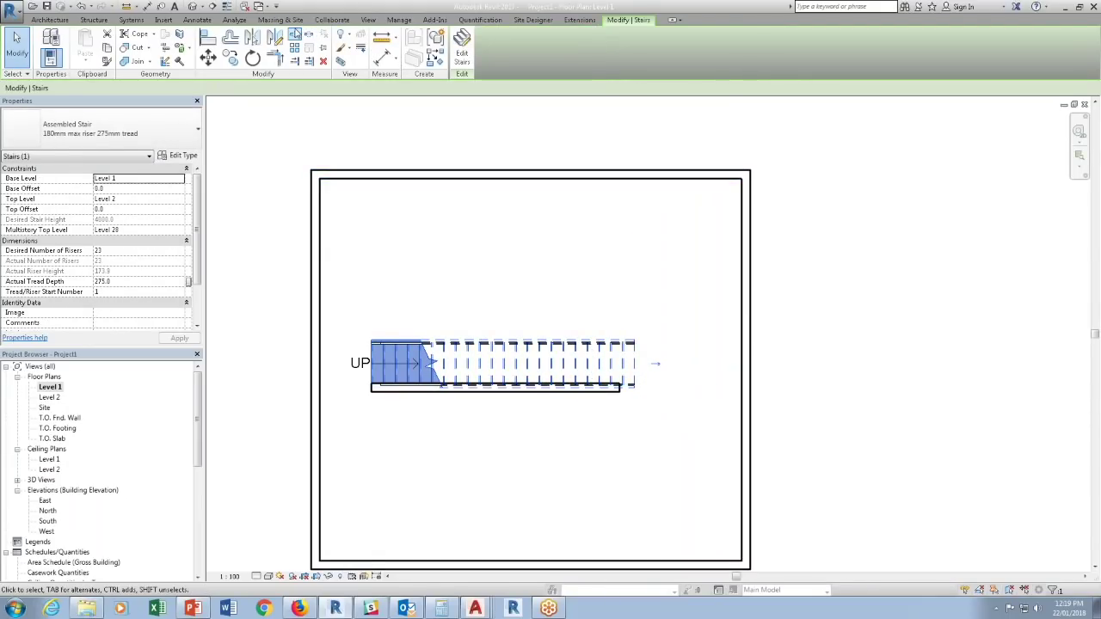
click(252, 37)
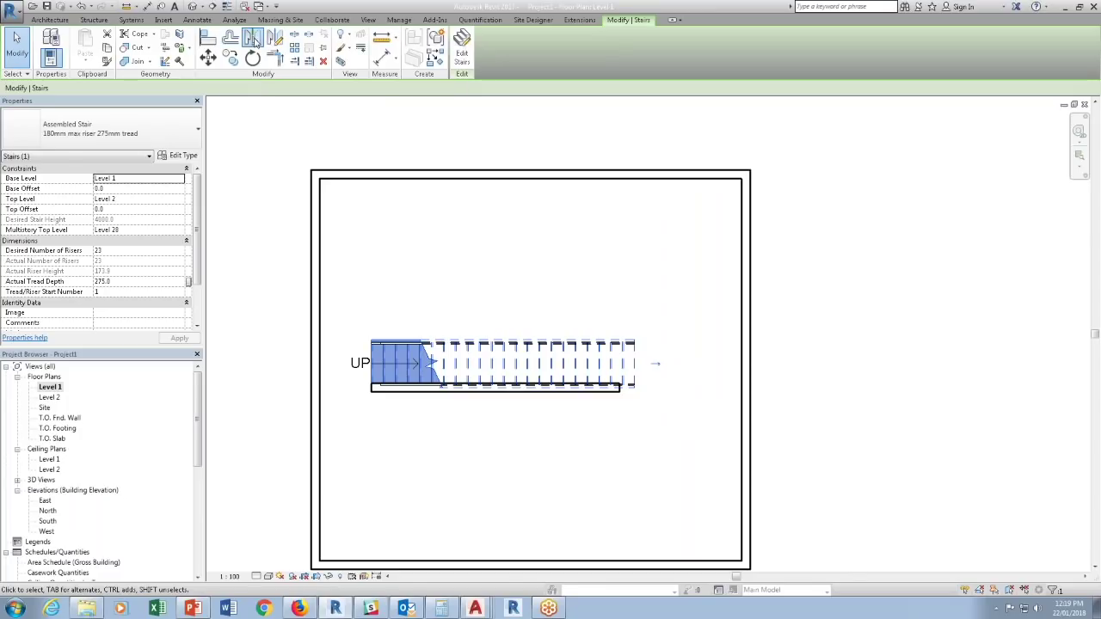
click(458, 391)
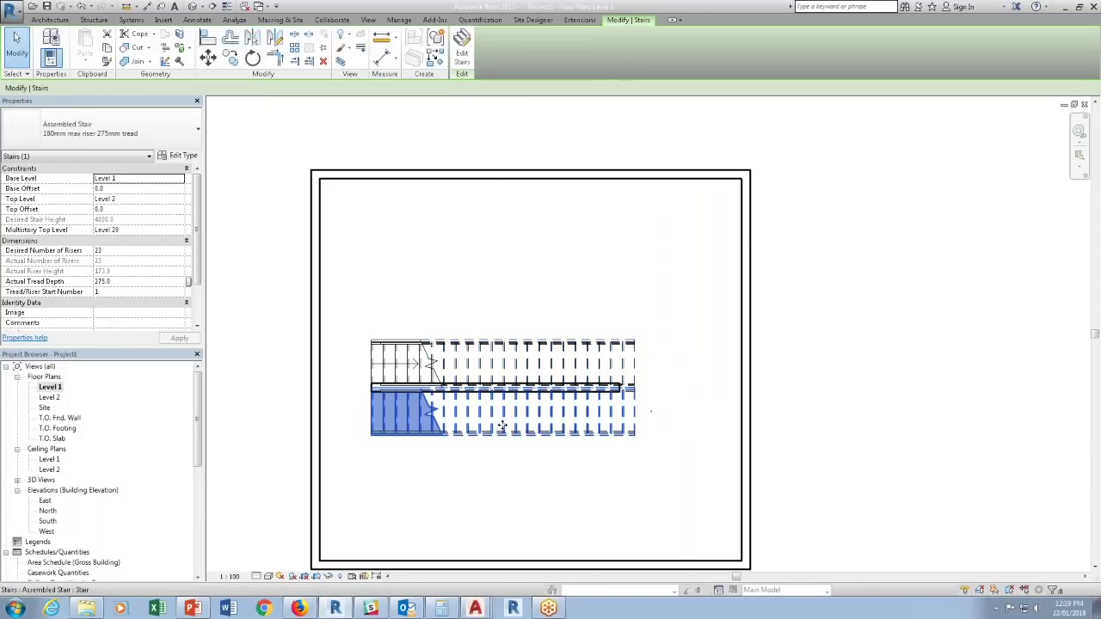
click(572, 471)
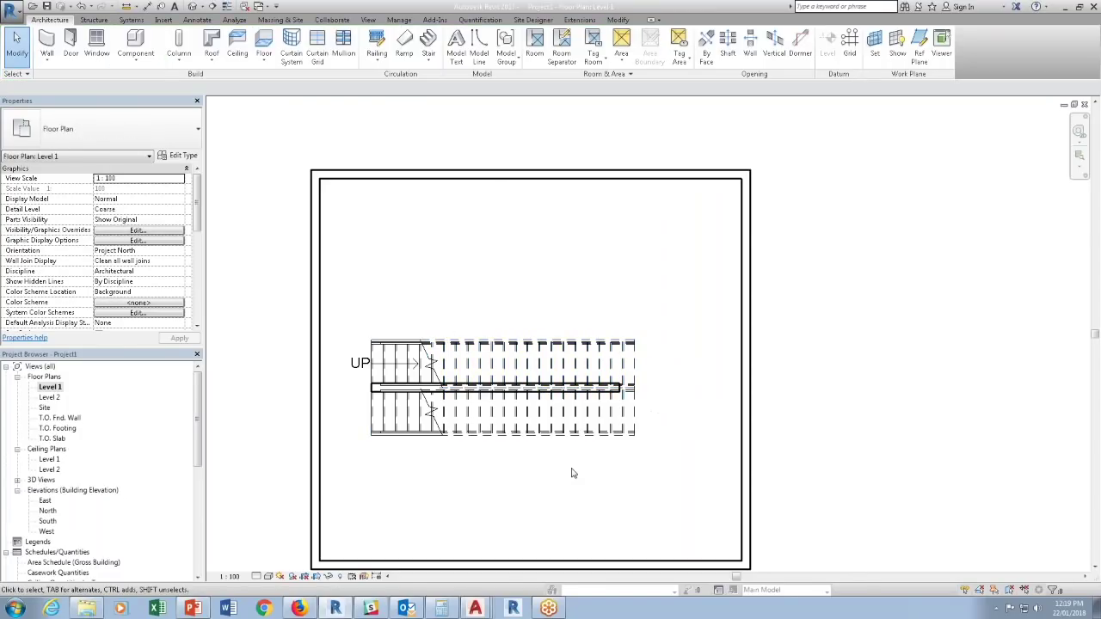
Flip the mirrored stair so it climbs in the opposite direction to the original.
click(602, 428)
click(651, 415)
key(Escape)
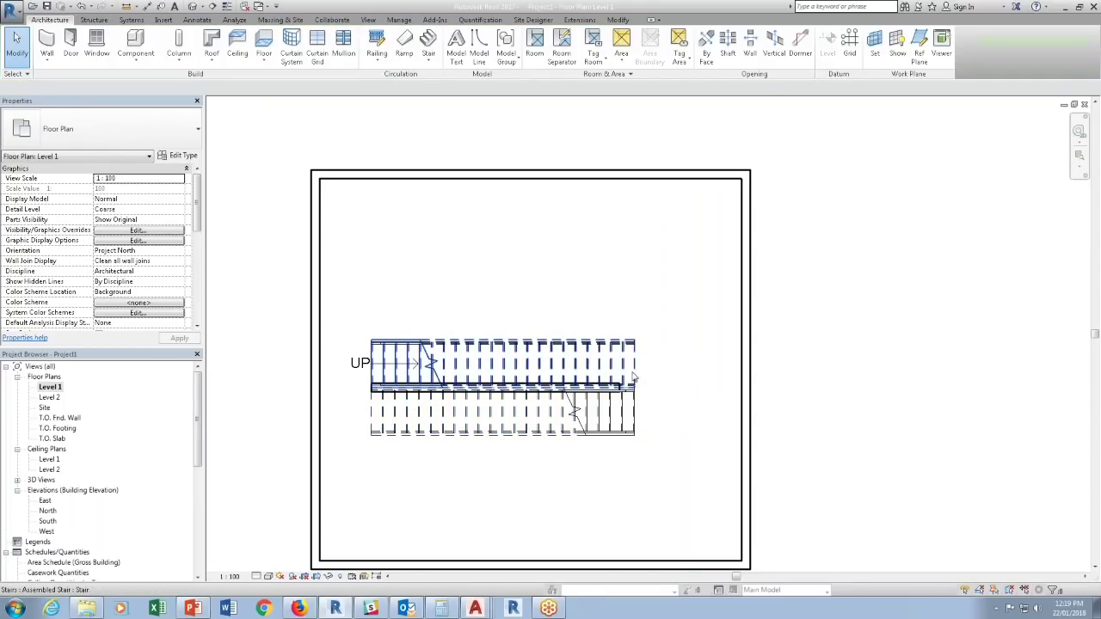
Move the enclosure's west wall outward, farther away from the stairs.
click(317, 419)
drag(319, 417, 253, 417)
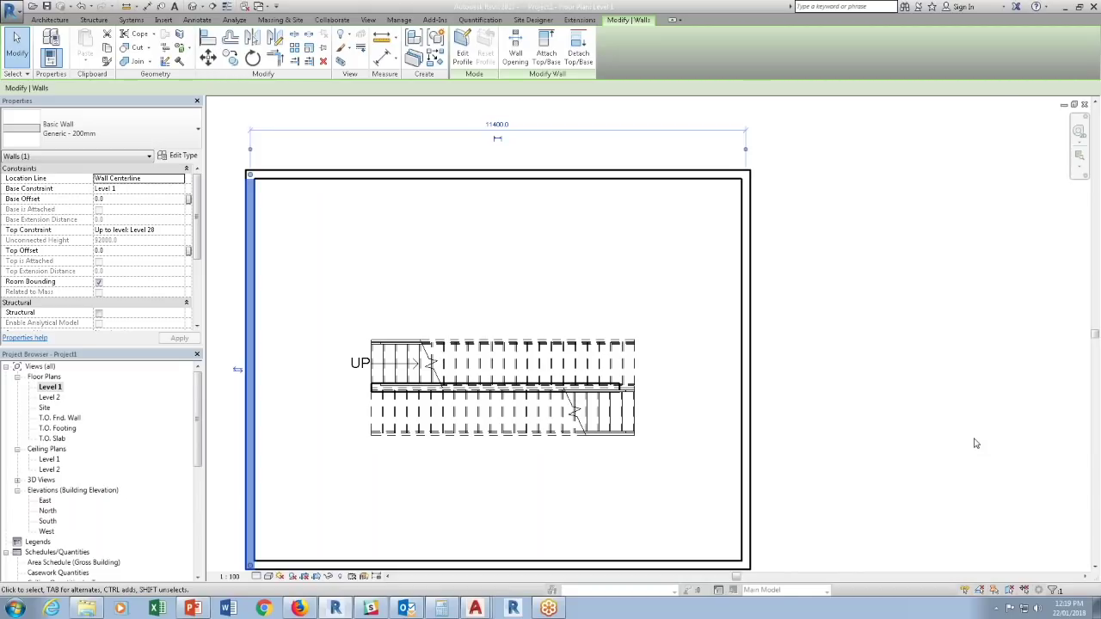
Copy the Room Boundary curtain wall from the BC Place project and paste it into Project1's Level 1 plan.
click(259, 6)
click(285, 28)
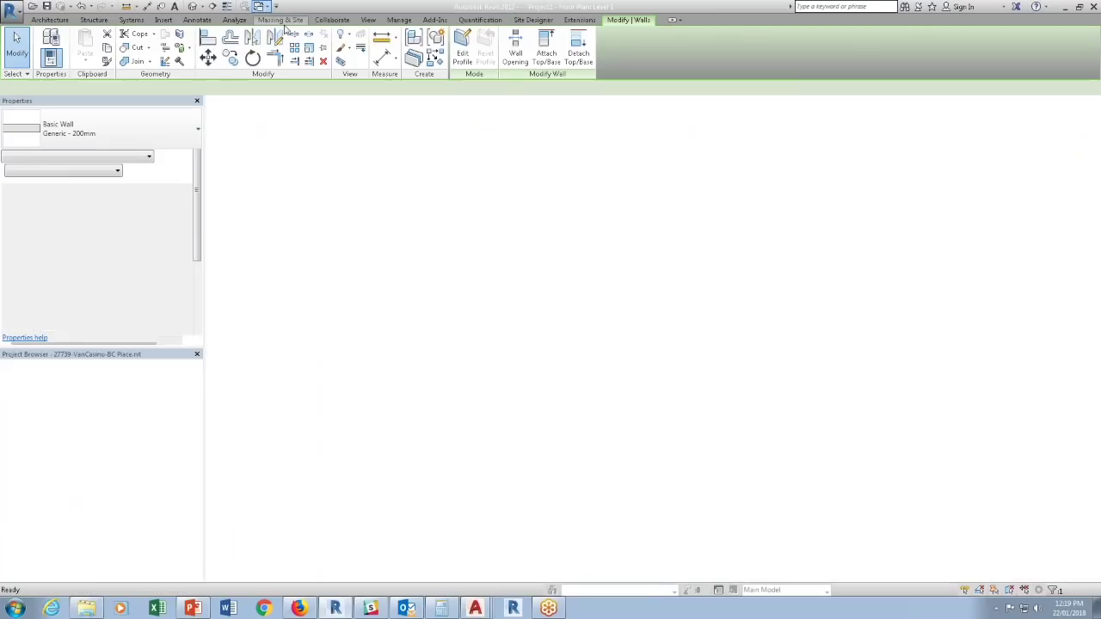
click(359, 300)
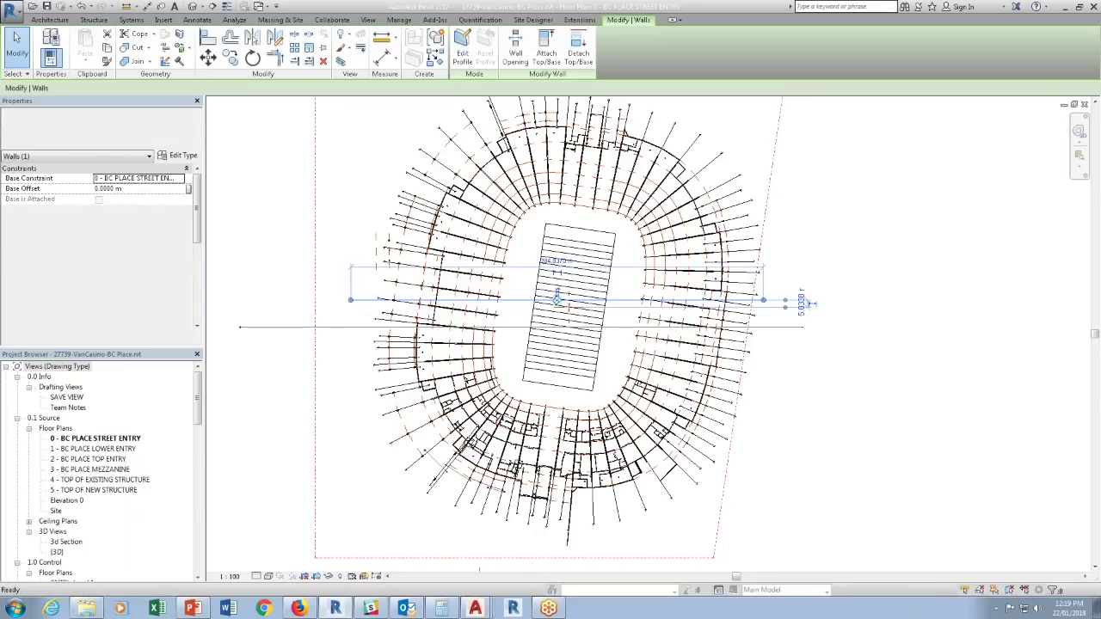
click(259, 6)
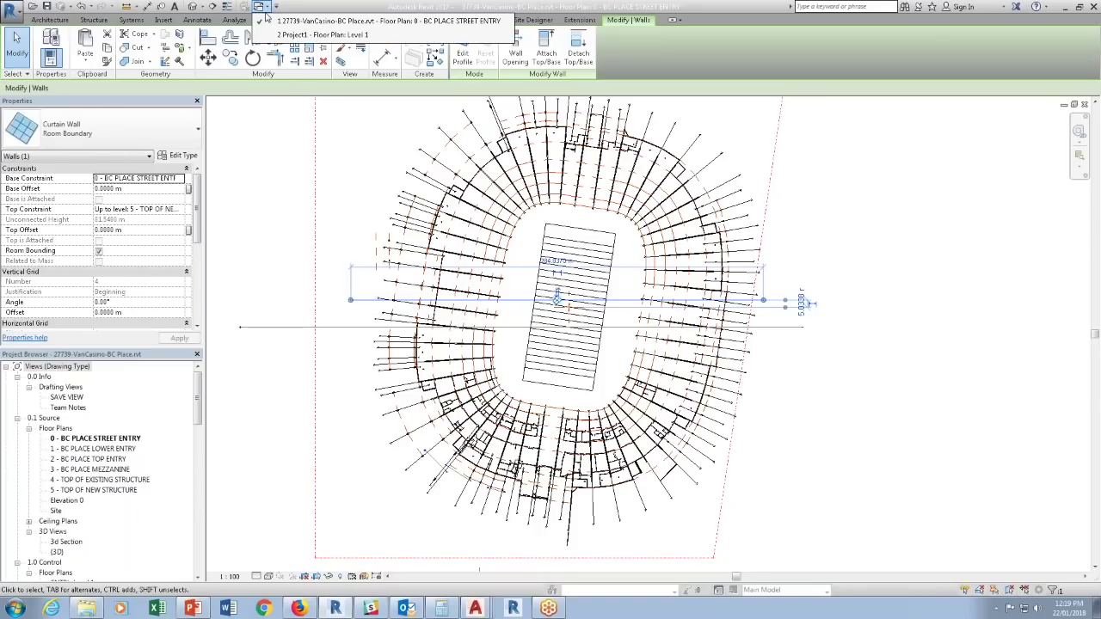
click(285, 37)
key(ctrl+v)
click(460, 273)
click(573, 354)
scroll(593, 295, down, 2)
key(Escape)
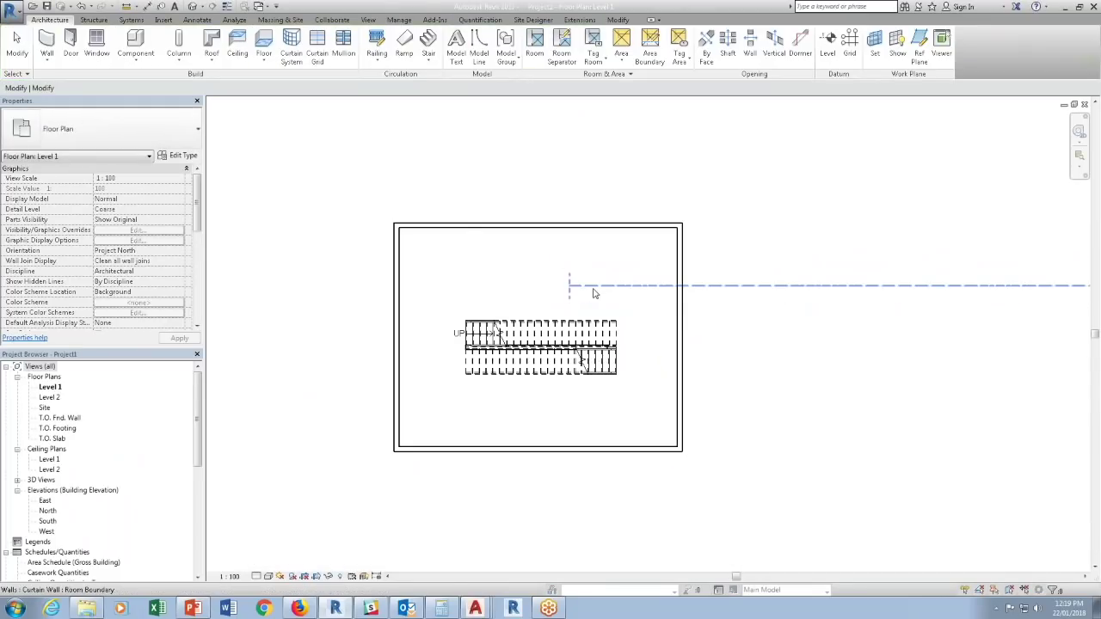
Draw a similar Room Boundary curtain wall north-south through the middle of the enclosure and delete the long pasted one.
click(594, 286)
drag(565, 253, 460, 273)
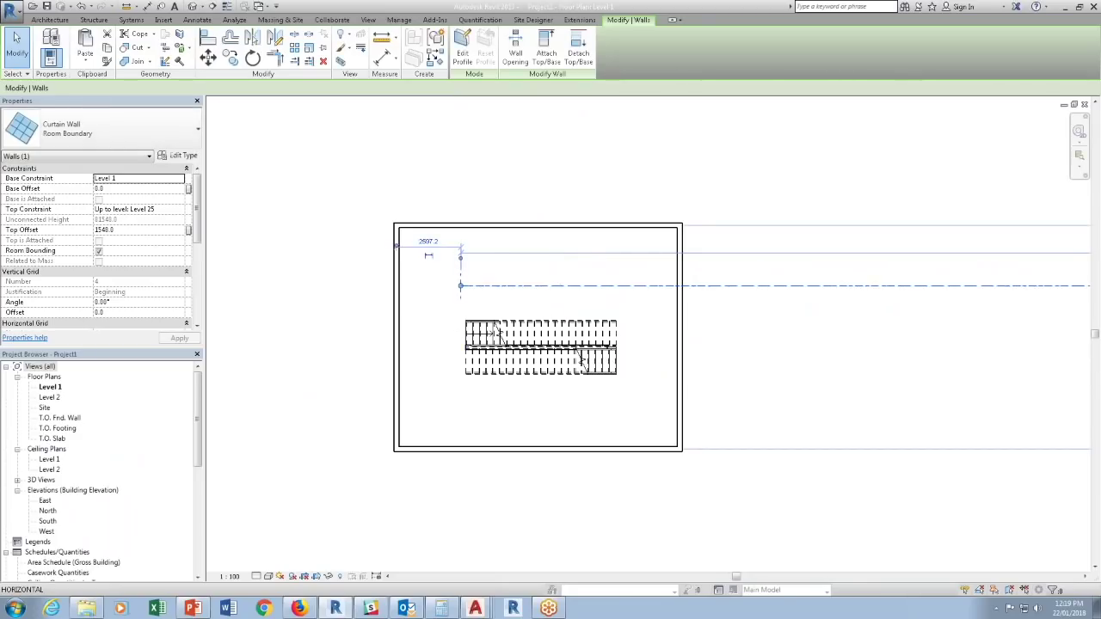
click(435, 57)
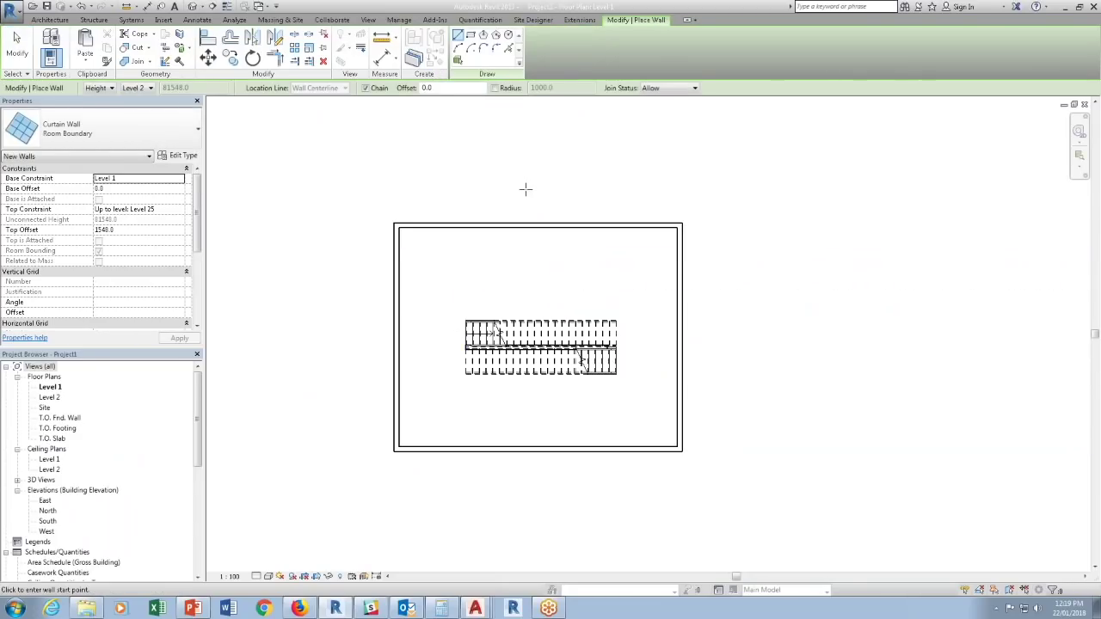
click(538, 234)
key(Escape)
key(Escape)
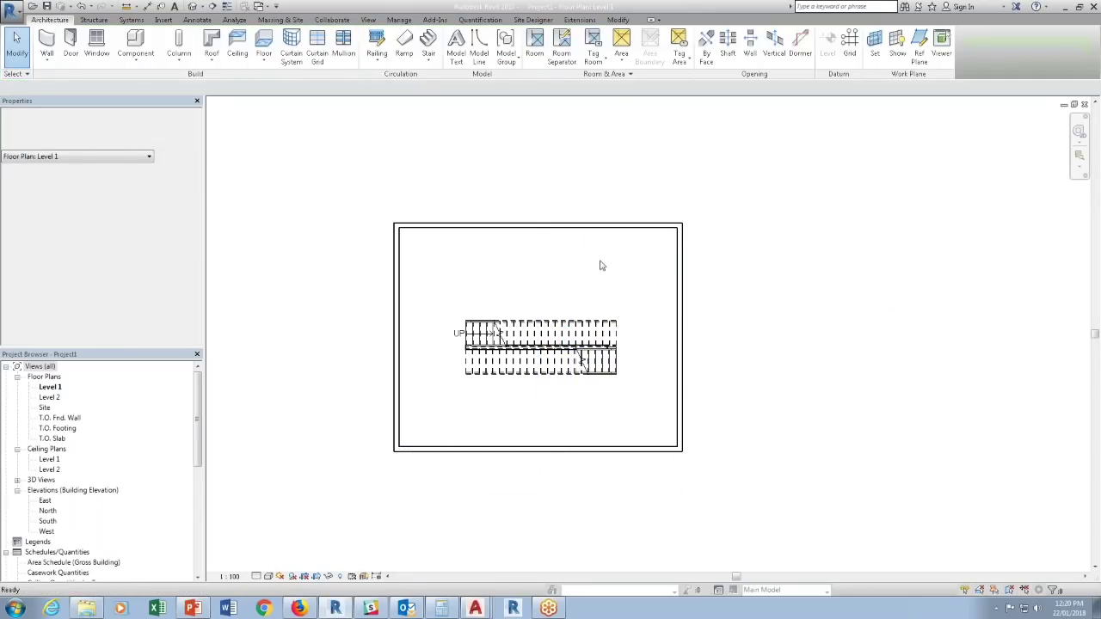
click(718, 287)
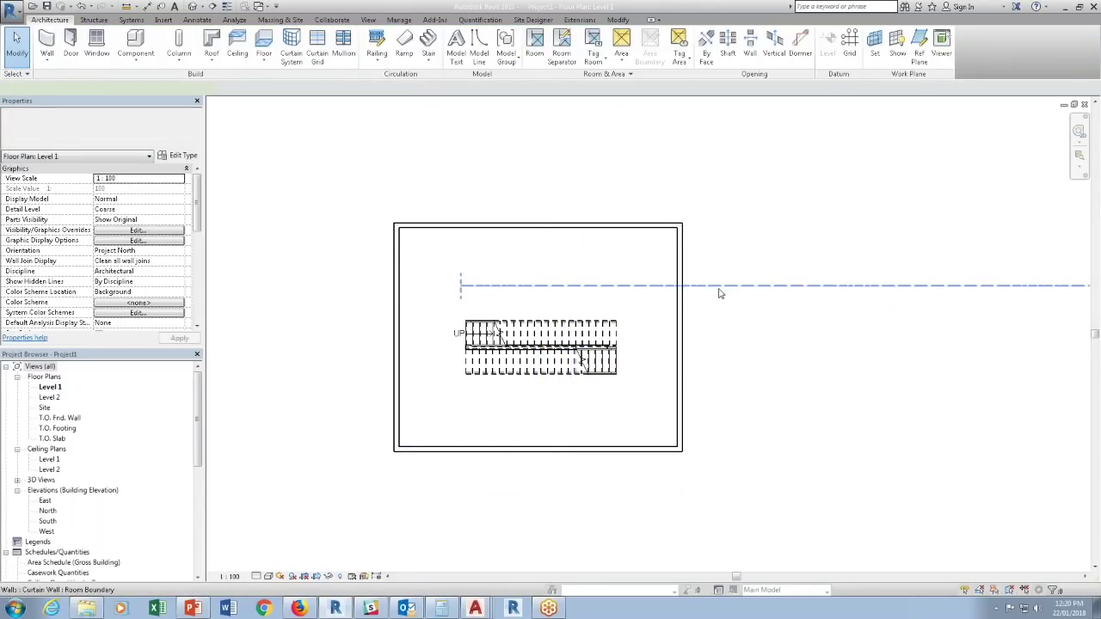
key(Delete)
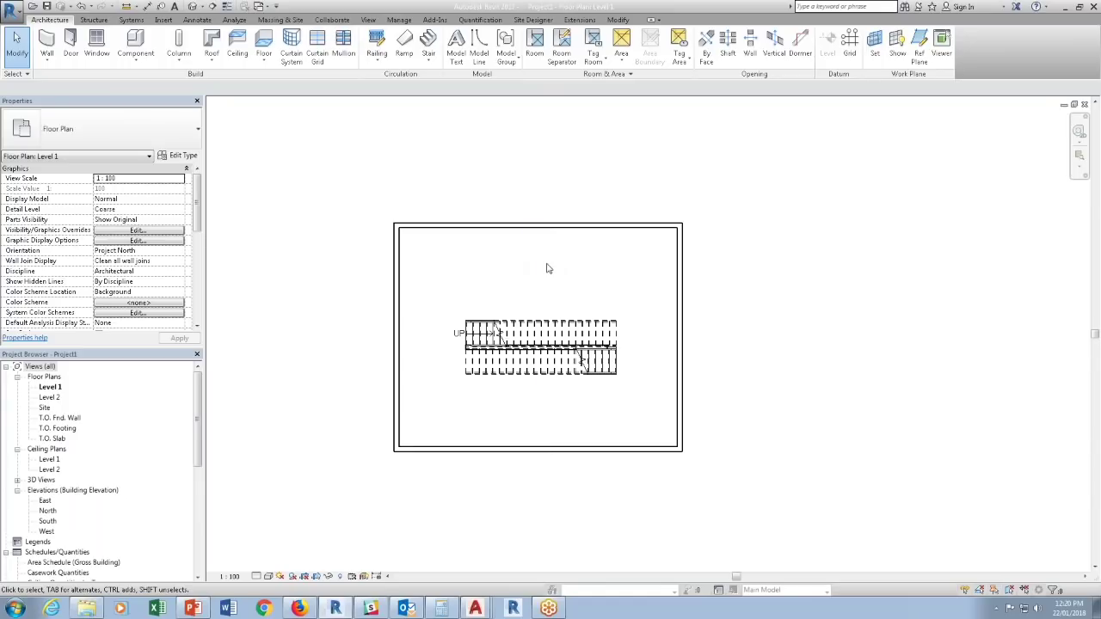
Constrain the top of the dividing curtain wall up to Level 28 and edit its top offset.
click(539, 267)
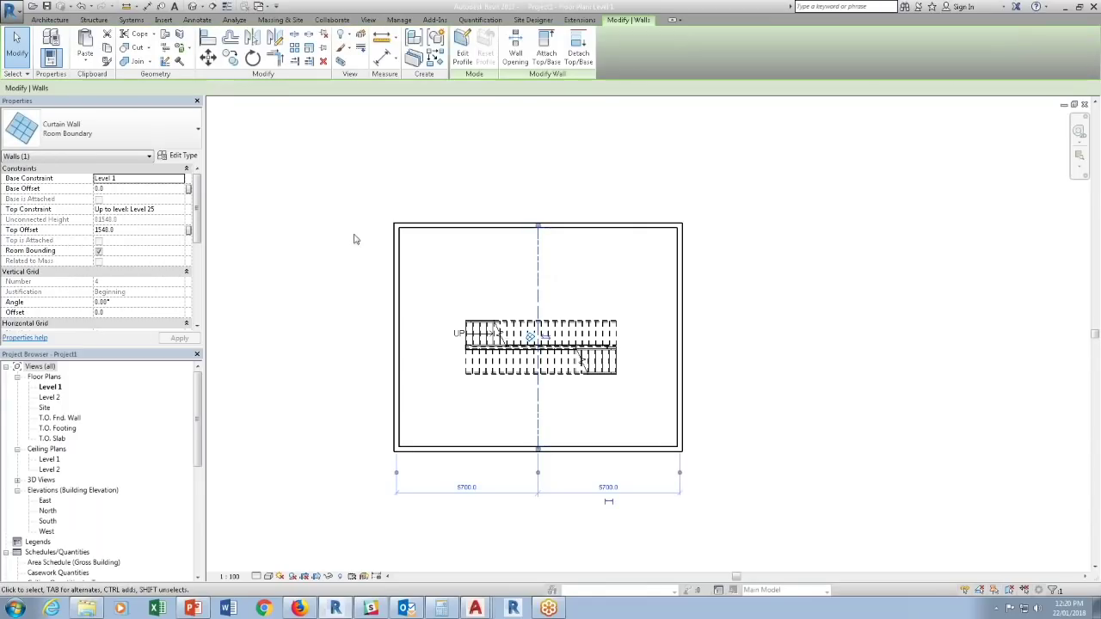
click(181, 211)
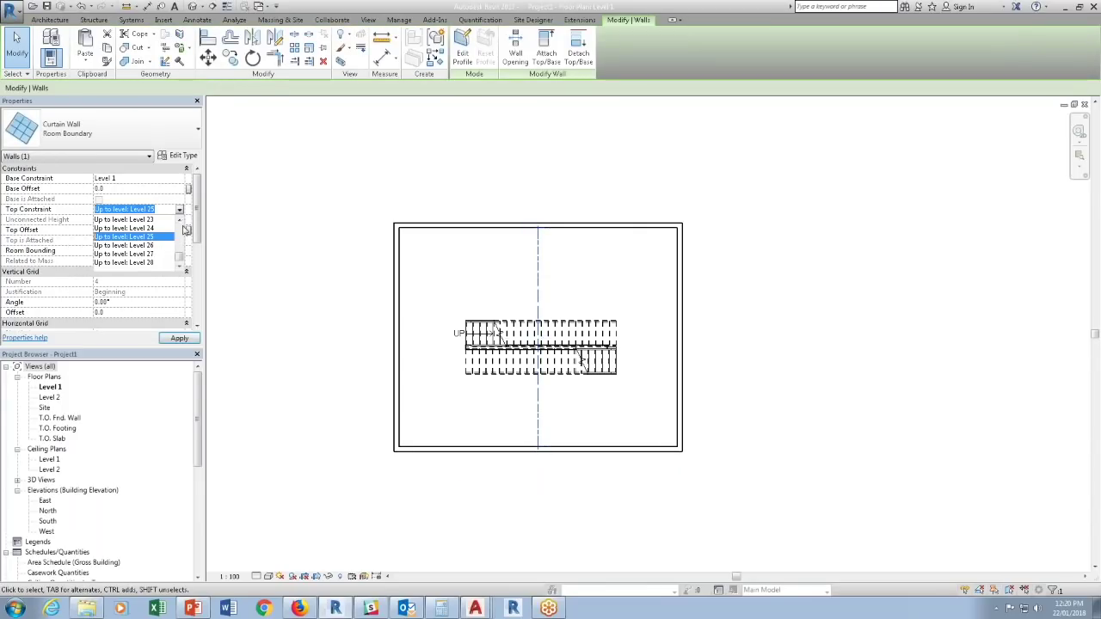
click(149, 263)
click(125, 231)
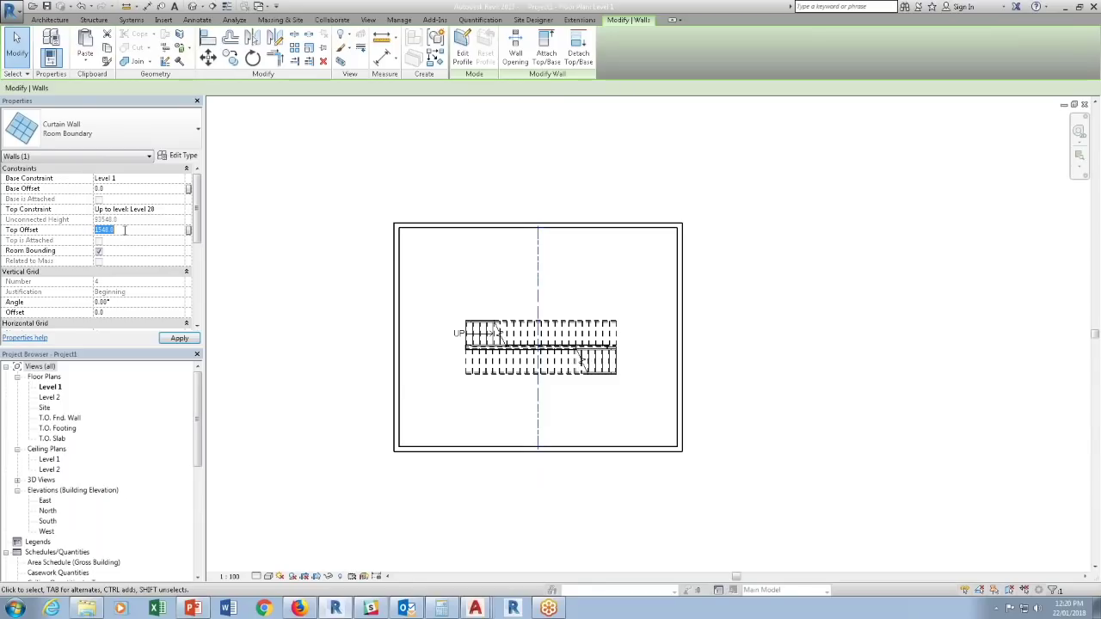
click(509, 272)
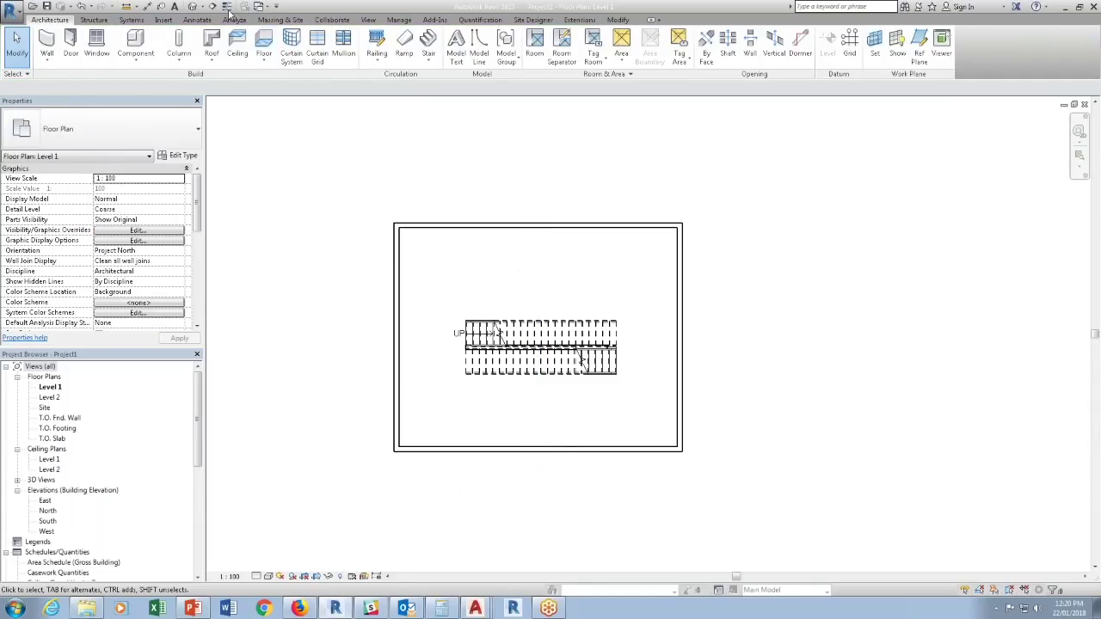
Place a tagged room on each side of the dividing curtain wall in the Level 1 plan.
click(534, 45)
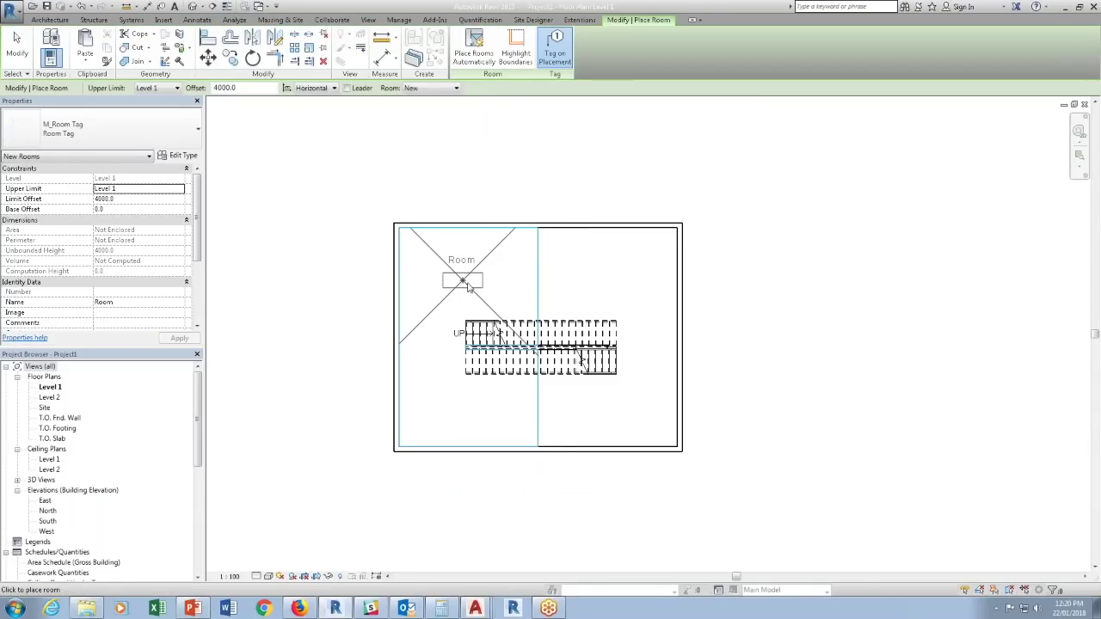
click(469, 288)
click(604, 288)
key(Escape)
key(Escape)
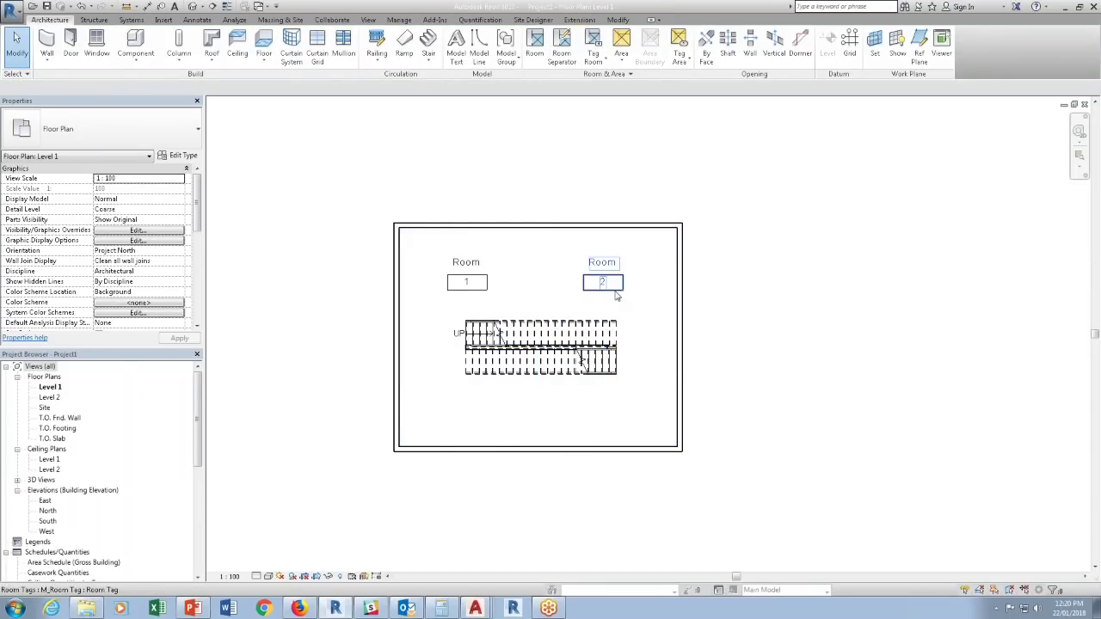
Place a tagged room on each side of the dividing curtain wall in the Level 2 plan.
double_click(39, 398)
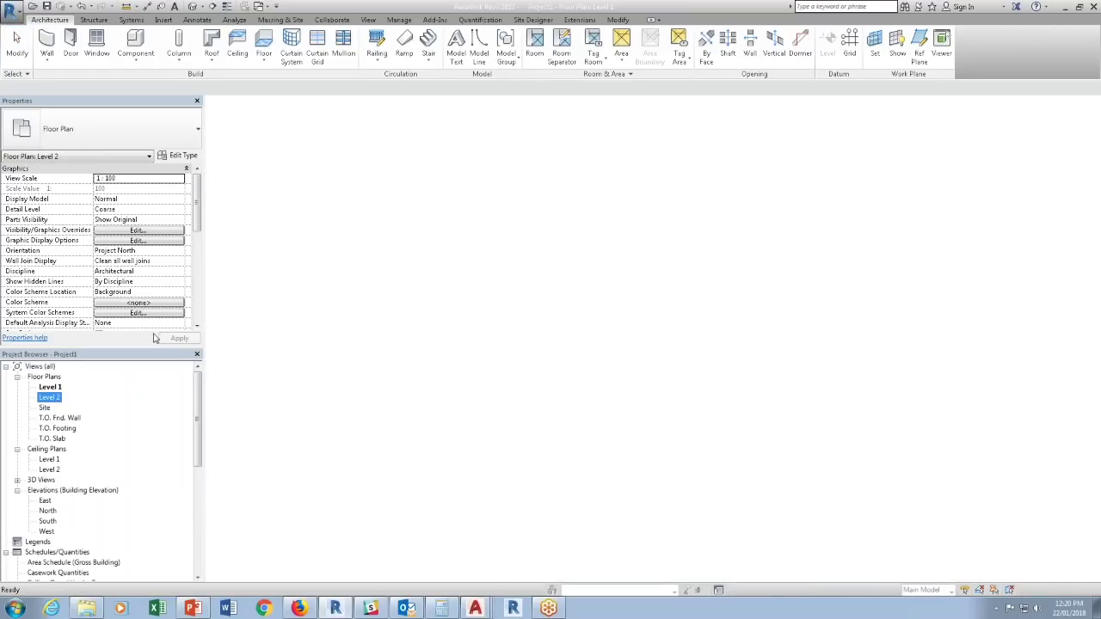
click(534, 43)
click(608, 299)
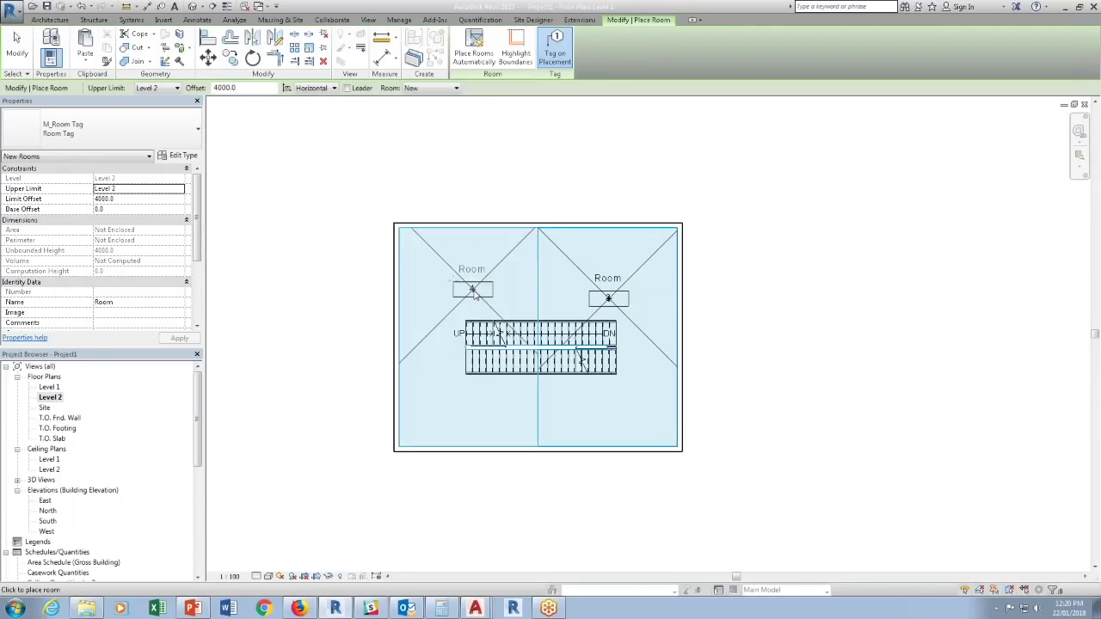
click(472, 289)
key(Escape)
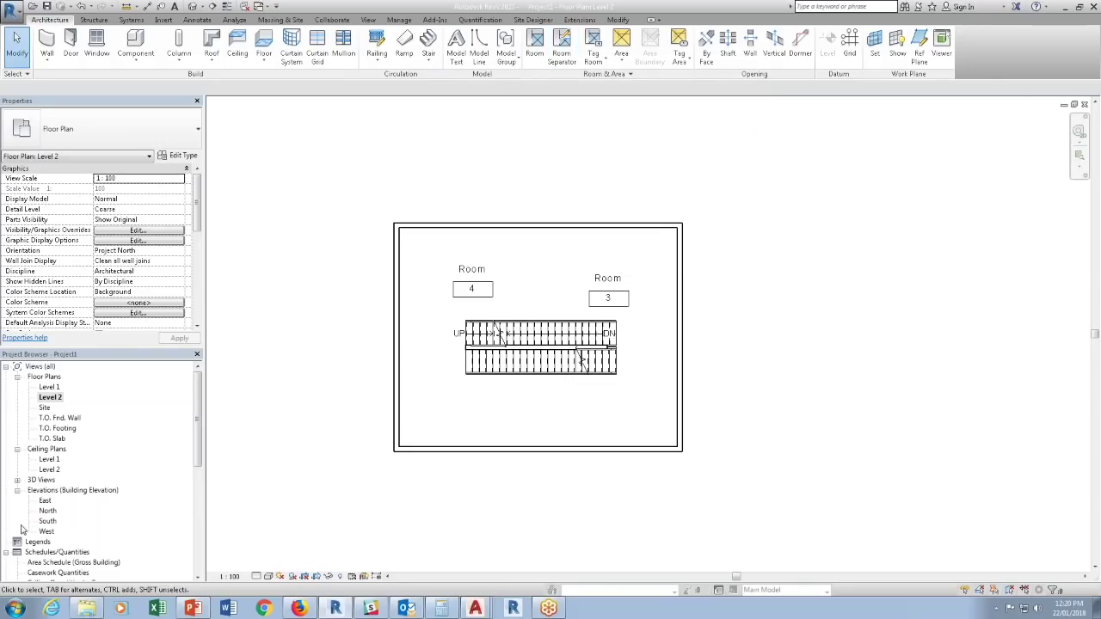
Examine the enclosure's base and the level lines around Level 1 and Level 2 in the North elevation.
double_click(48, 510)
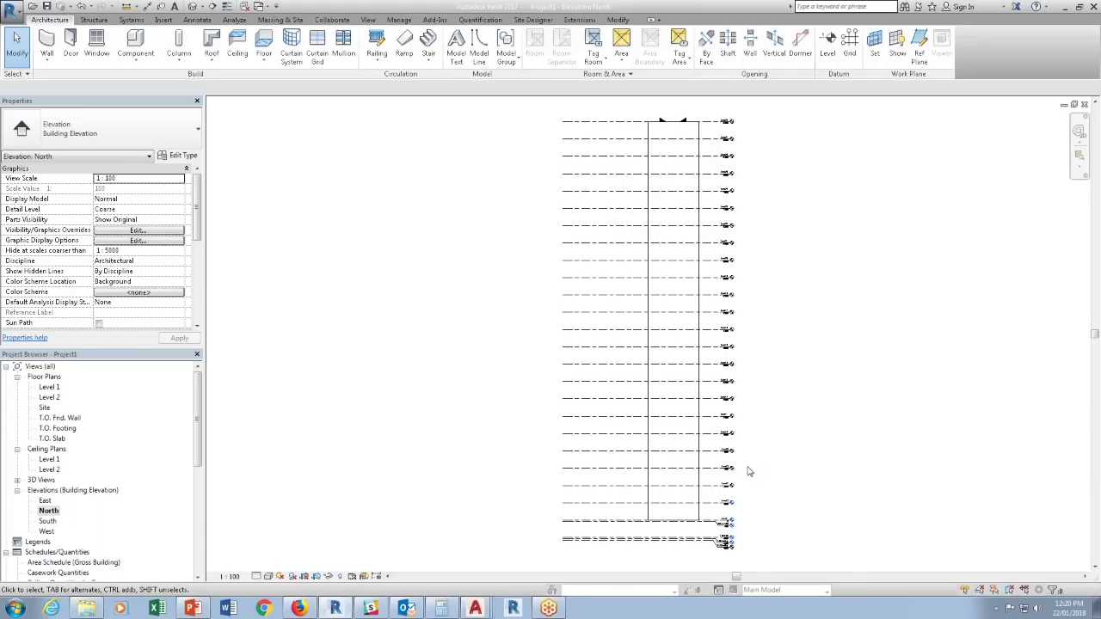
scroll(746, 472, up, 5)
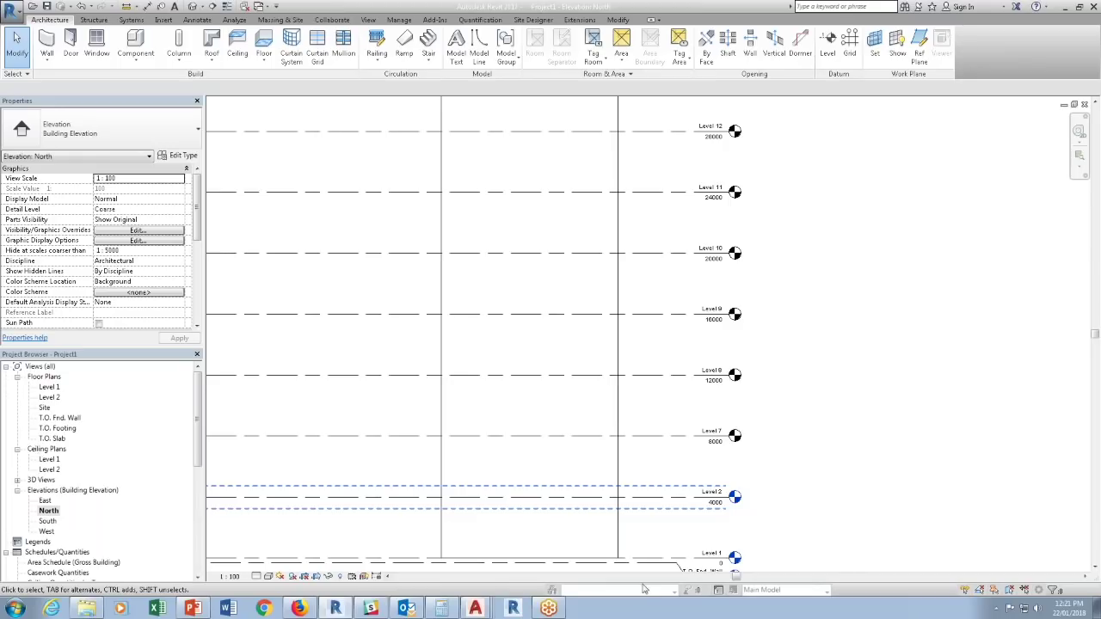
click(686, 504)
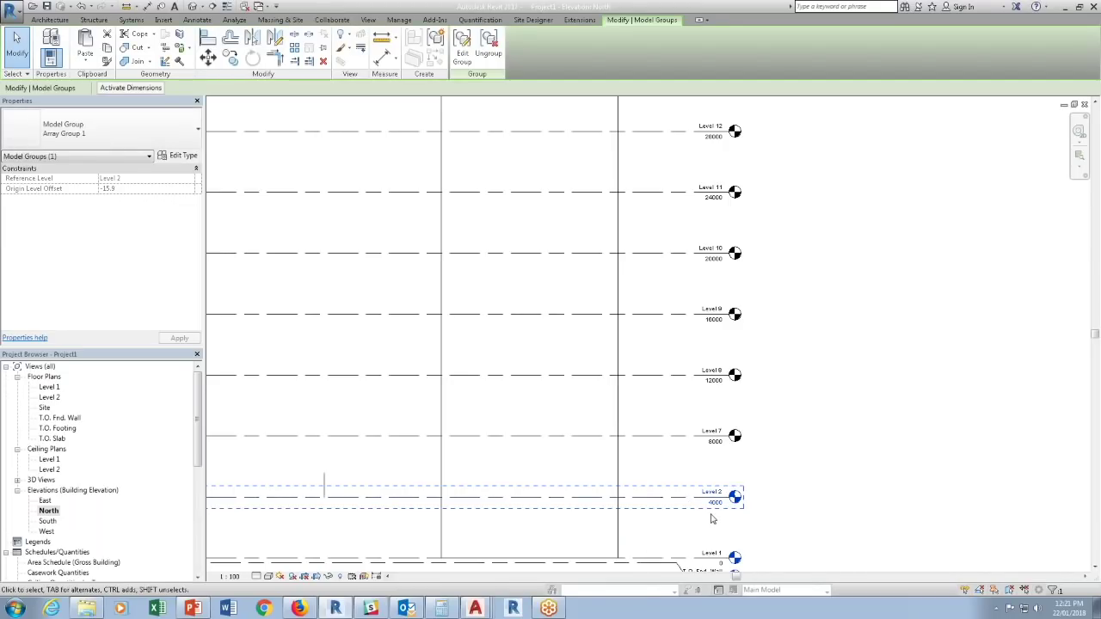
Set the base offset of all four enclosure walls to 609.6 from the Level 1 plan and accept the room warnings.
double_click(50, 388)
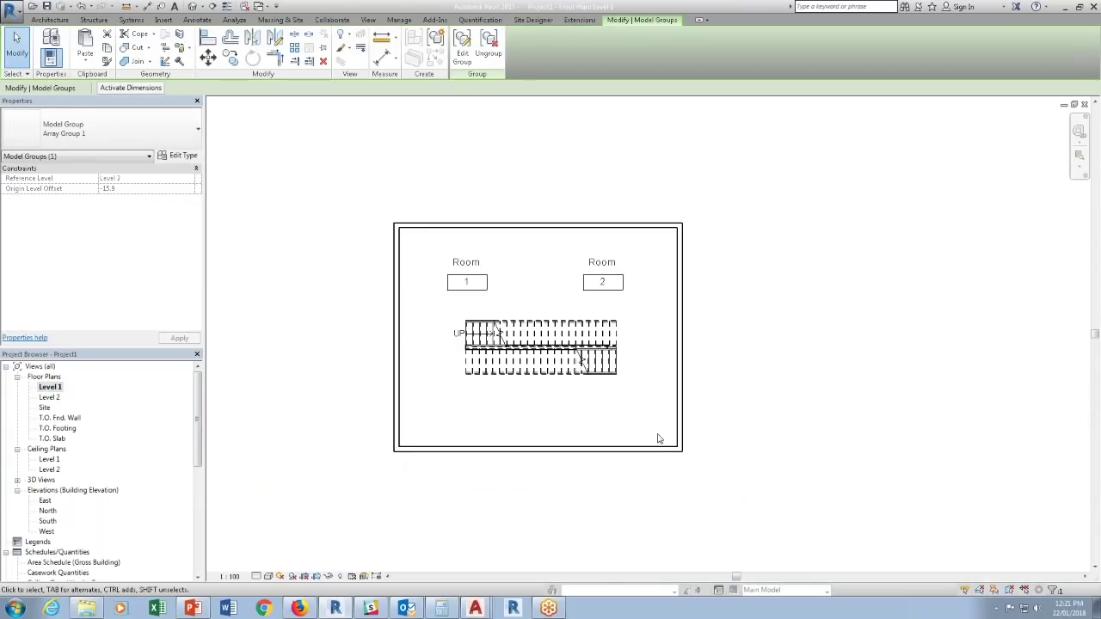
key(Tab)
click(680, 417)
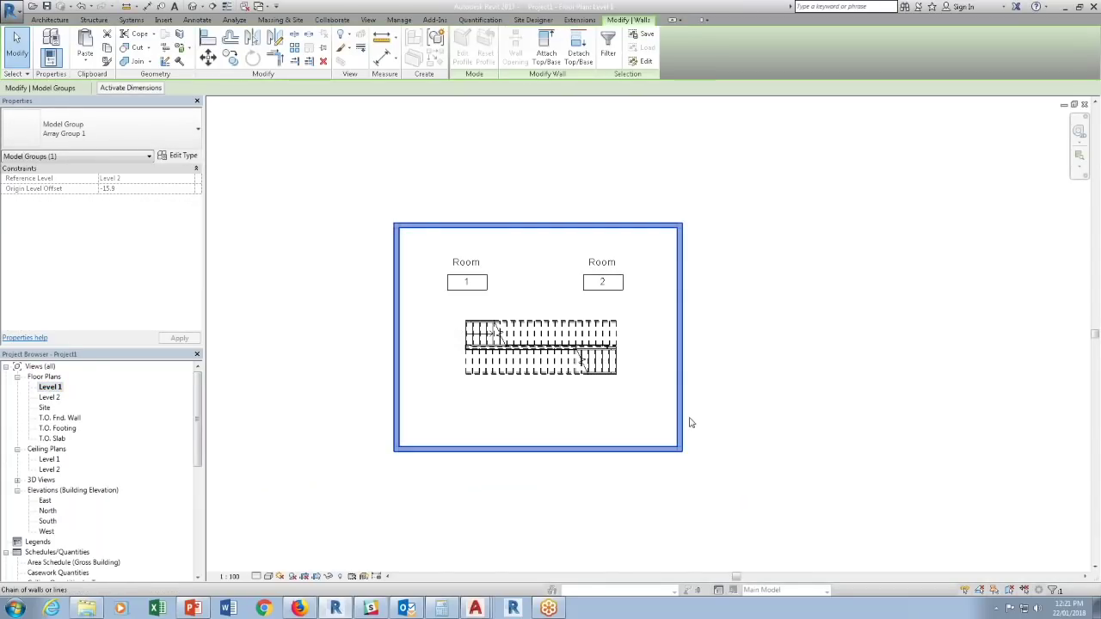
click(113, 199)
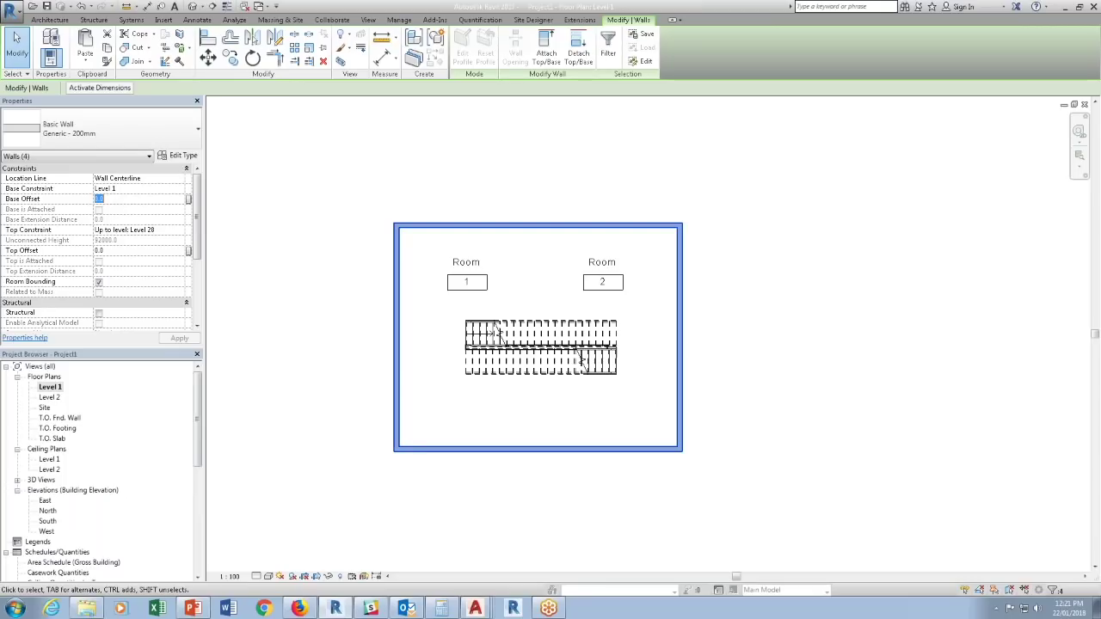
key(Return)
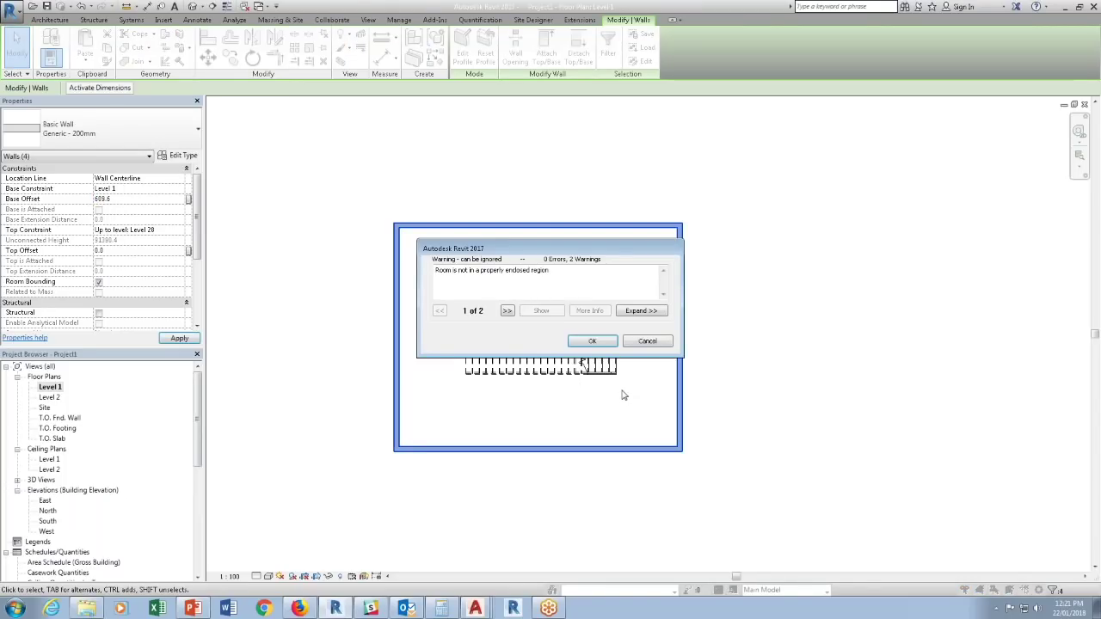
drag(463, 271, 523, 271)
click(609, 344)
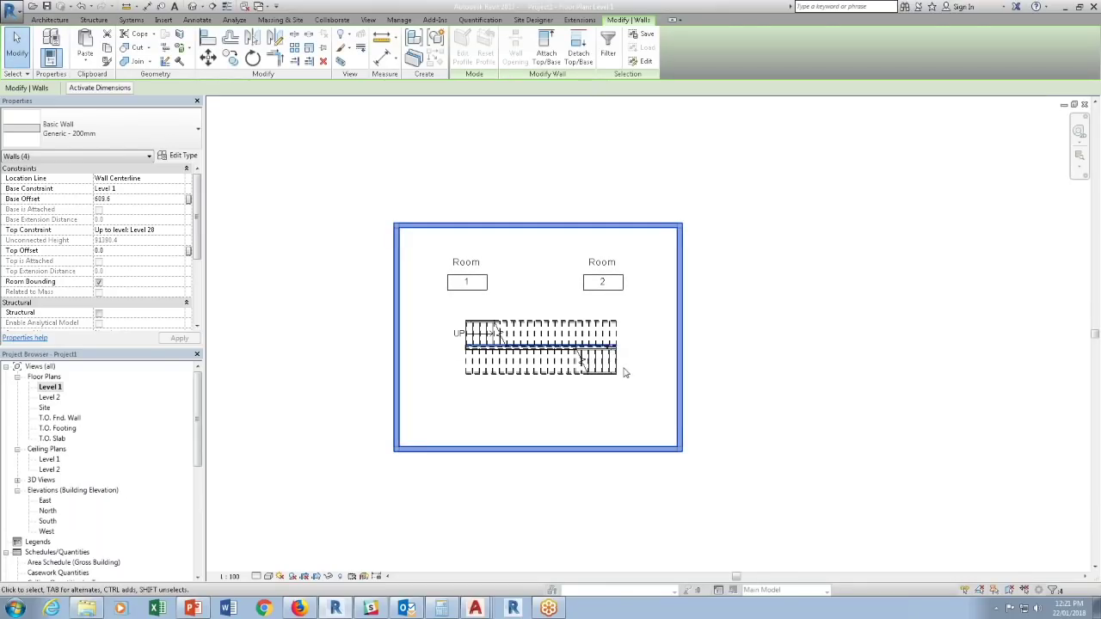
Turn on the Interior Fill and Reference subcategories of Rooms in the Level 1 plan's visibility overrides.
key(v)
key(g)
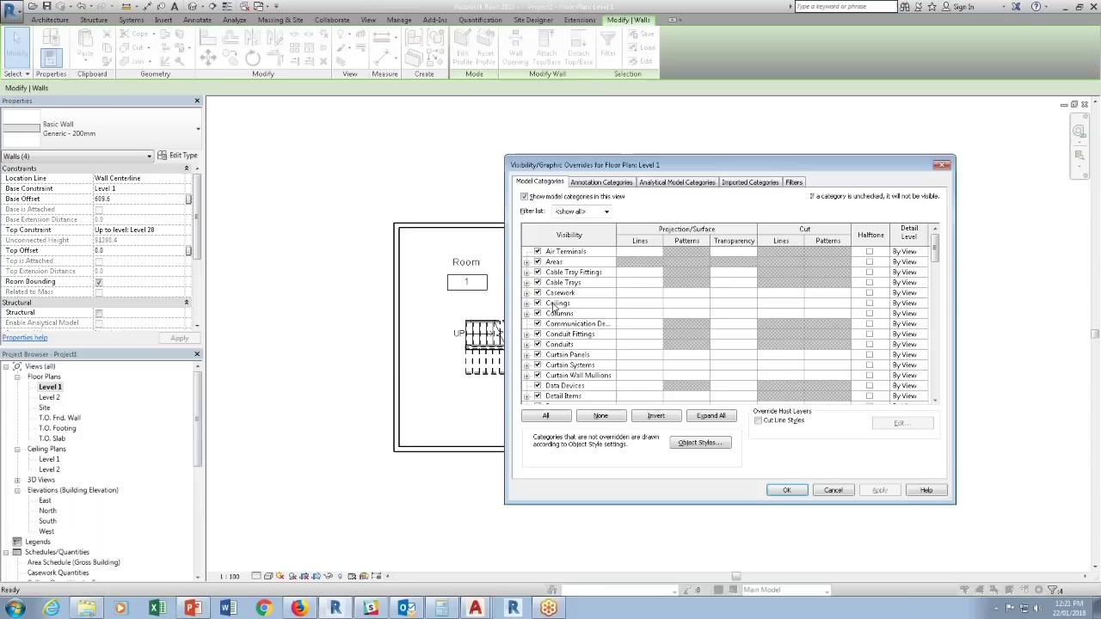
key(r)
scroll(564, 325, down, 3)
scroll(527, 396, down, 1)
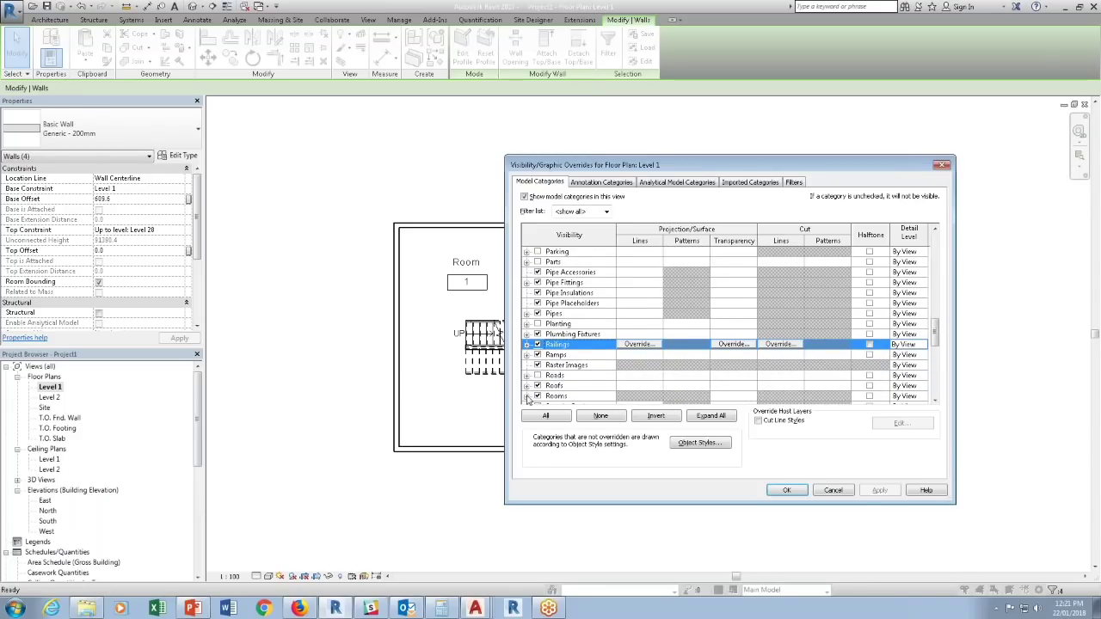
click(527, 395)
click(556, 386)
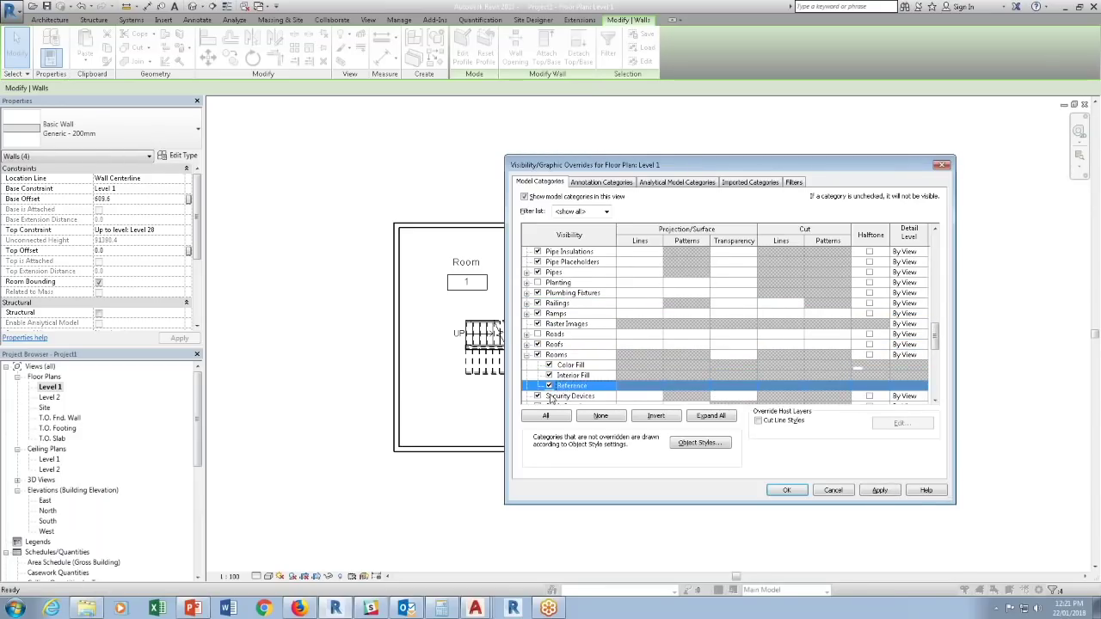
click(783, 490)
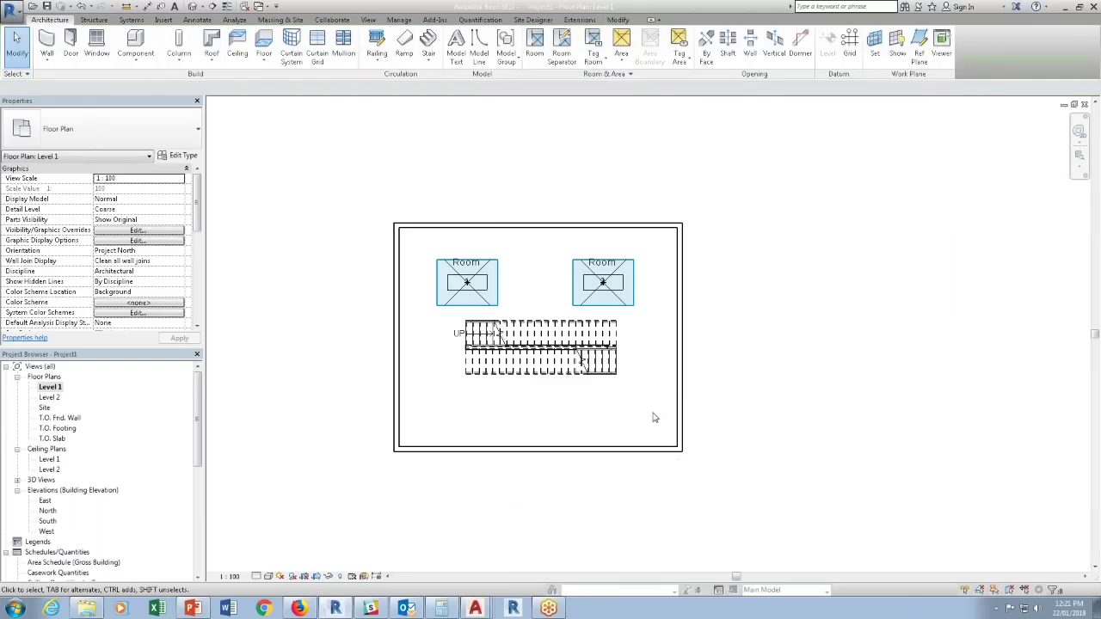
Set Level 1's computation height to 1219.2 in the North elevation and return to the Level 1 plan.
double_click(47, 510)
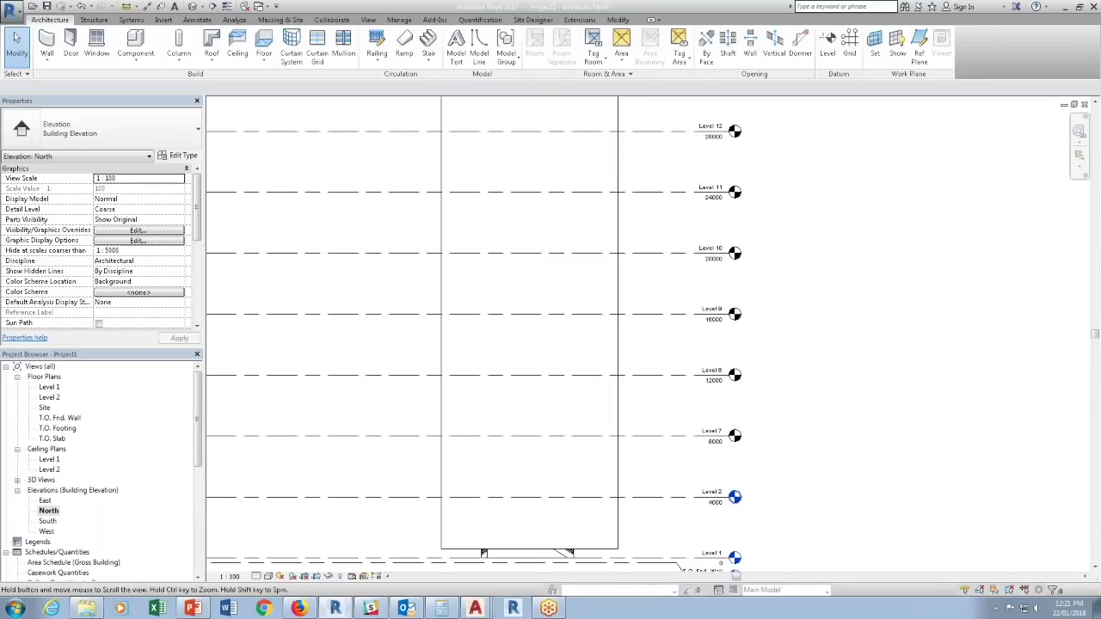
scroll(825, 473, up, 5)
click(644, 455)
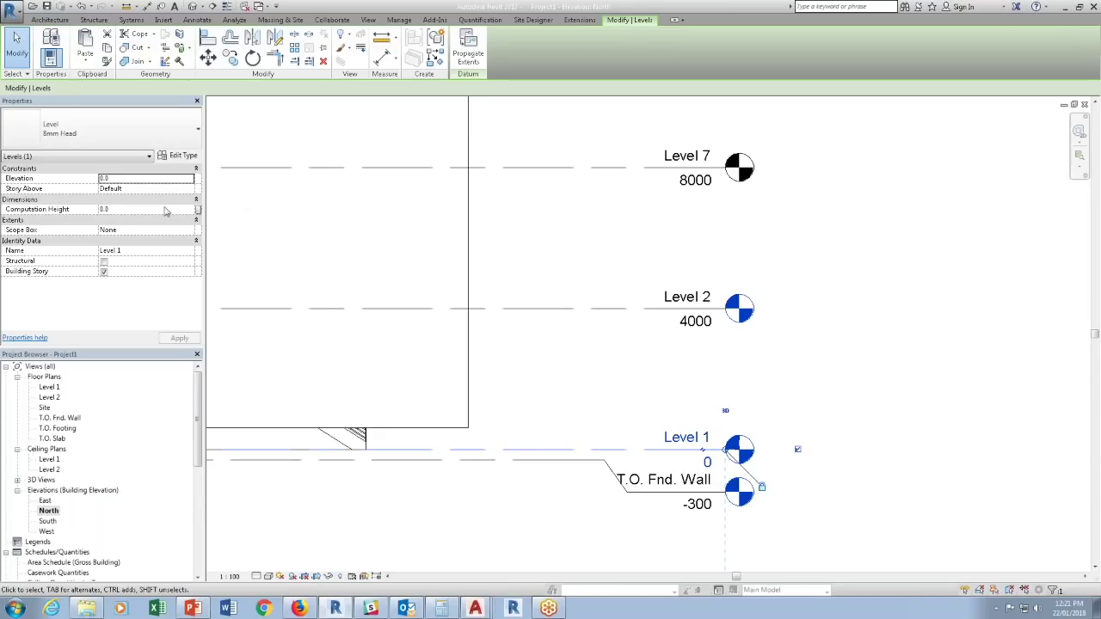
click(117, 209)
text(1219.2)
click(652, 389)
double_click(738, 450)
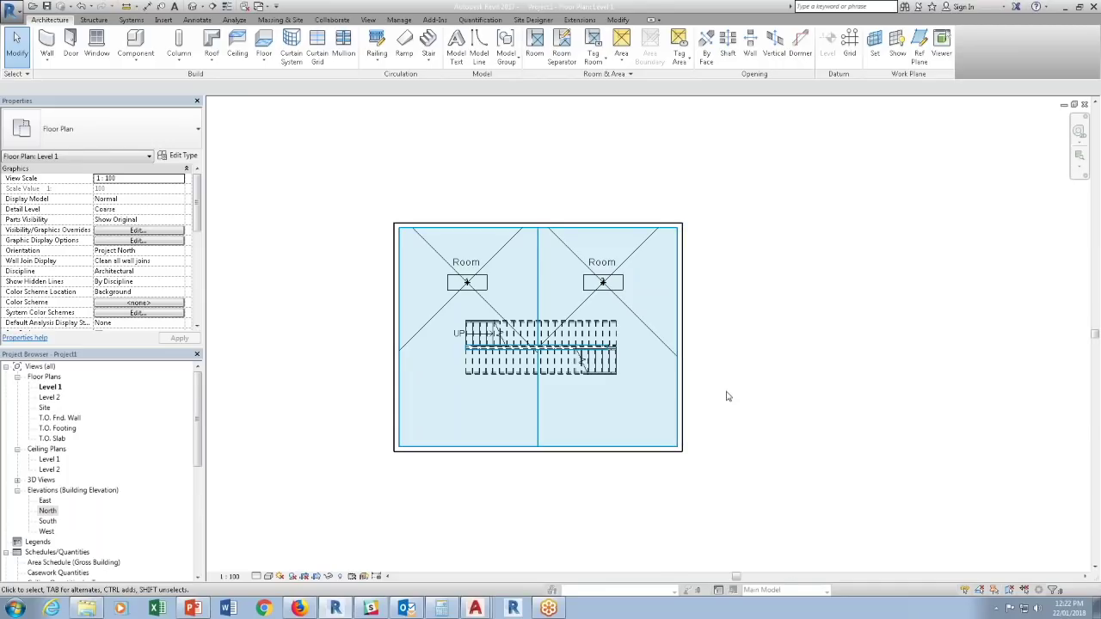
key(alt+Tab)
key(alt+Tab)
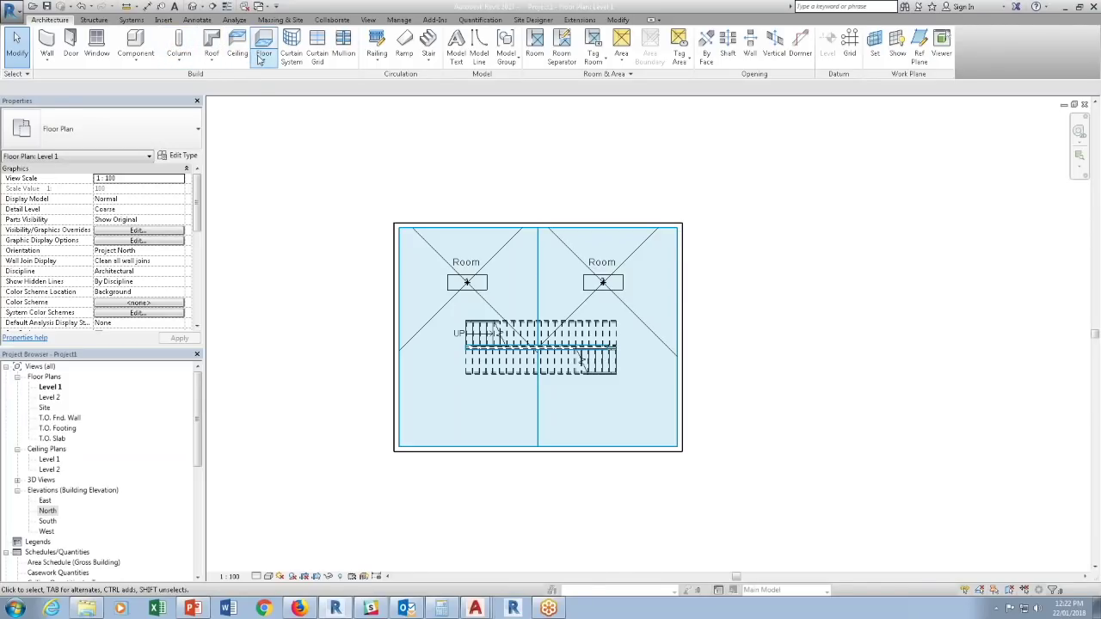
click(208, 47)
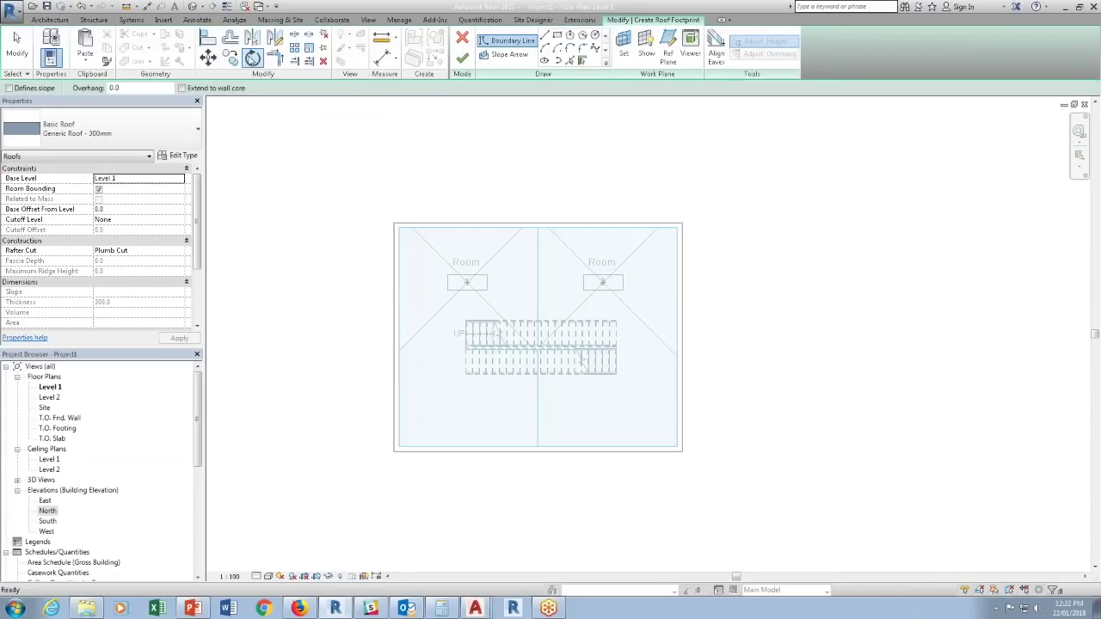
click(462, 38)
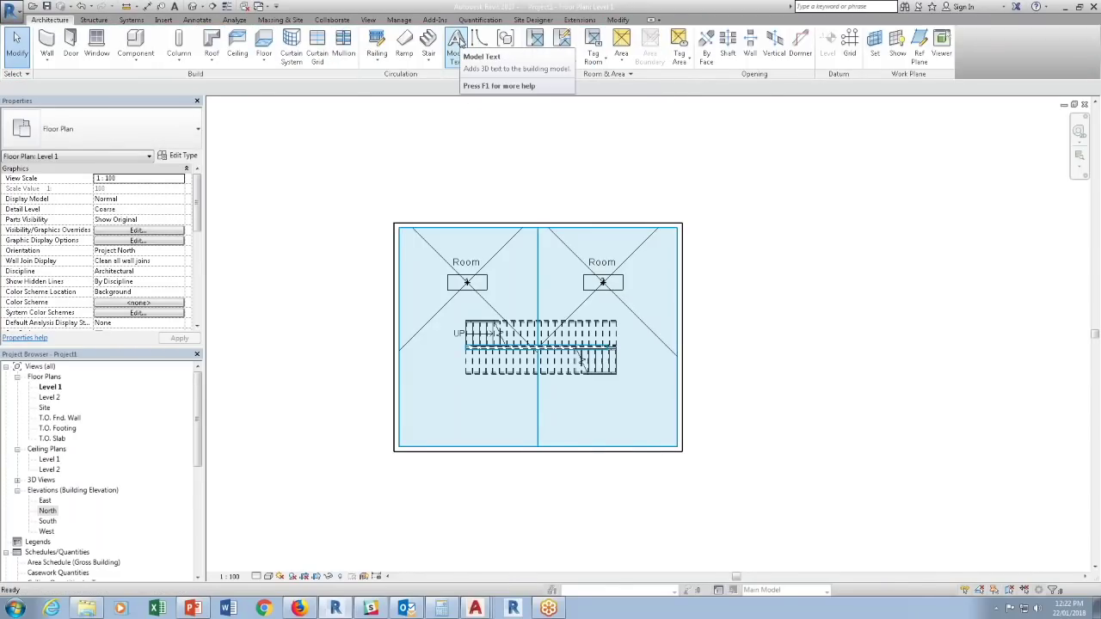
click(211, 43)
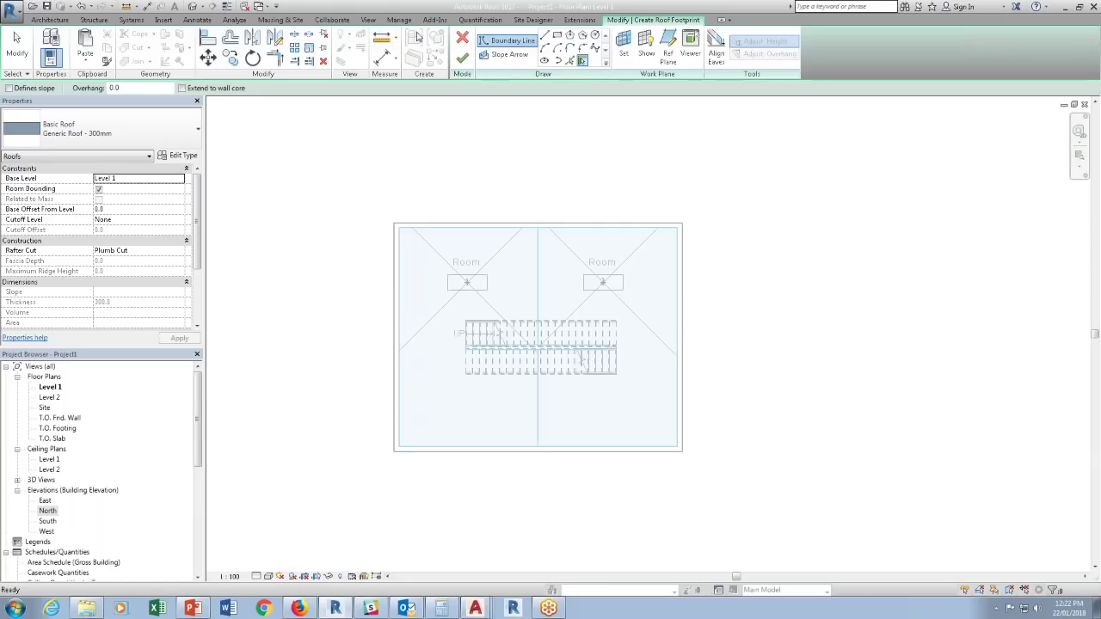
click(462, 39)
Start a footprint roof in the Level 2 plan and duplicate its type as 1/2" finish.
double_click(48, 400)
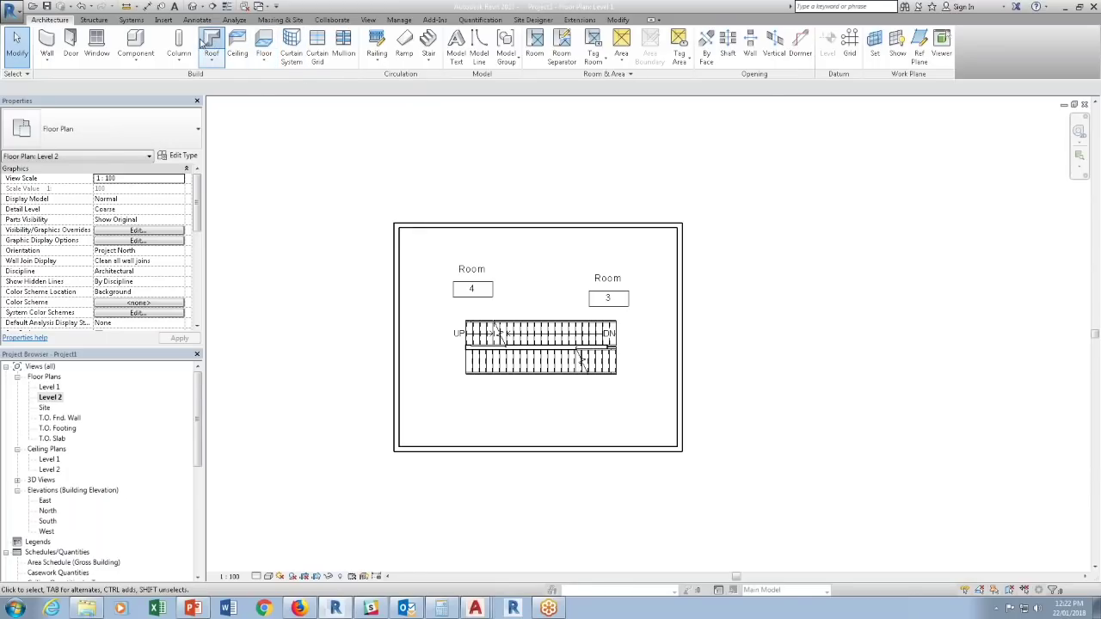
click(212, 43)
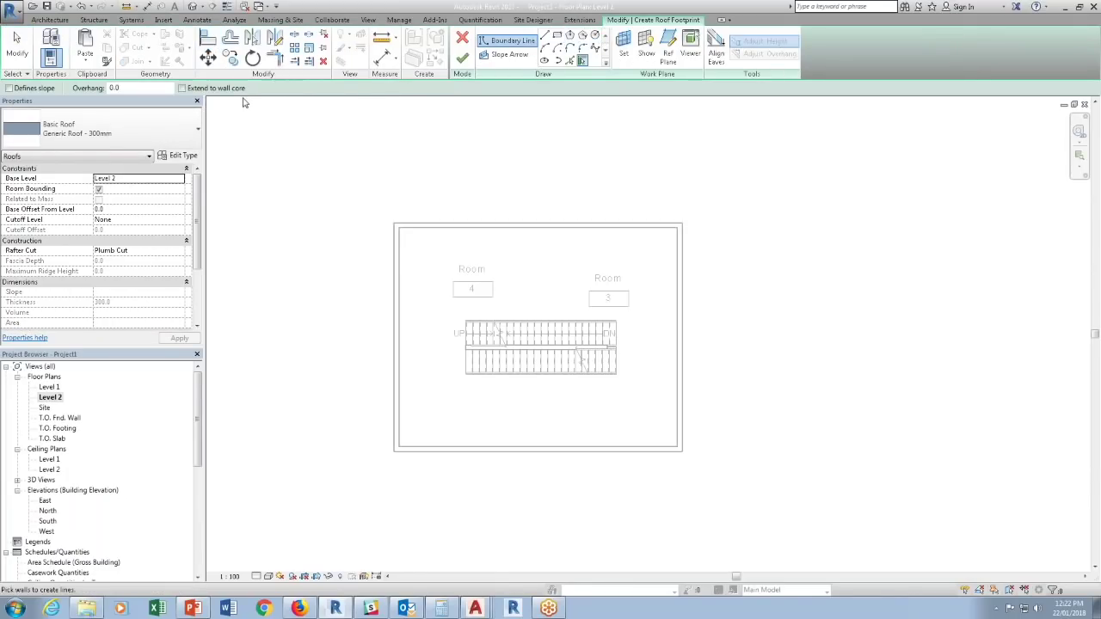
scroll(172, 166, down, 3)
click(175, 157)
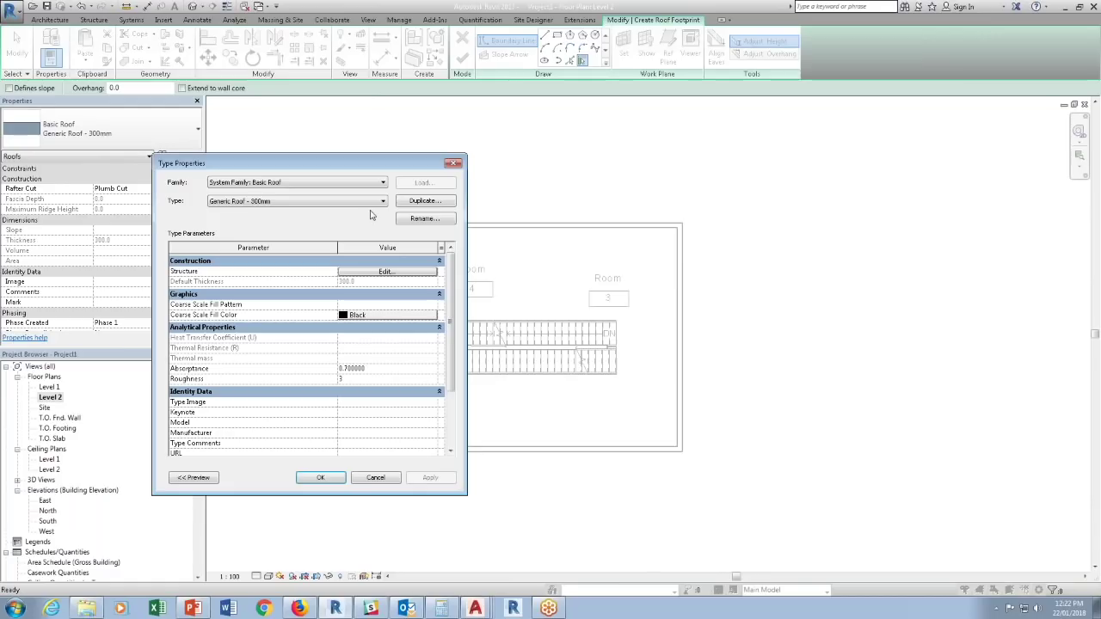
click(426, 201)
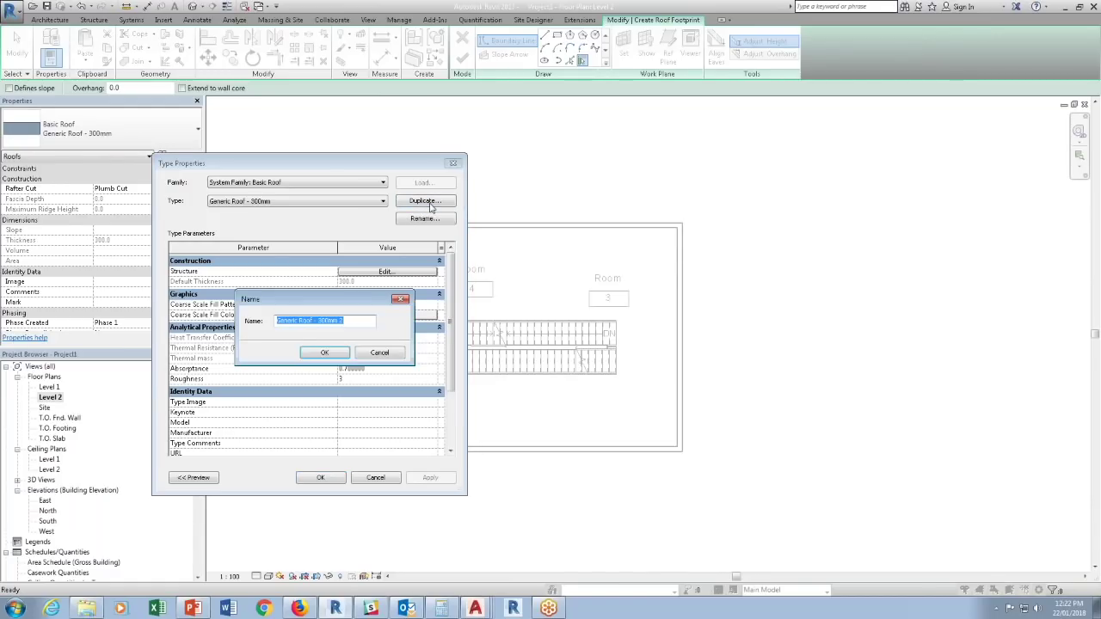
text(1/2" Finish)
key(Return)
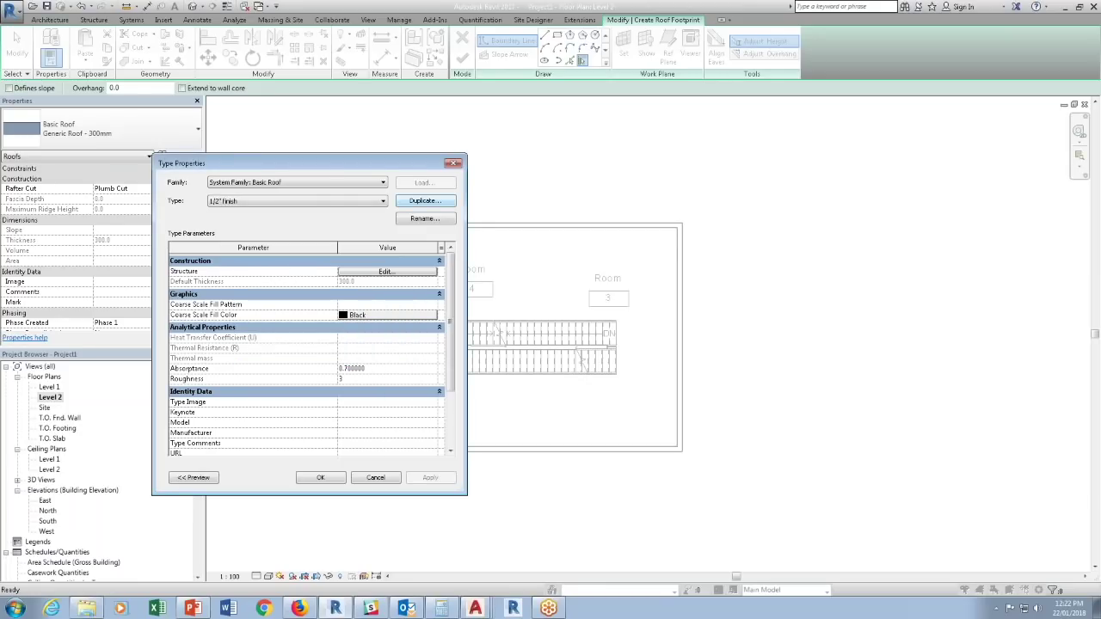
Set the structure layer thickness of the 1/2" finish roof type to 12.7.
click(392, 274)
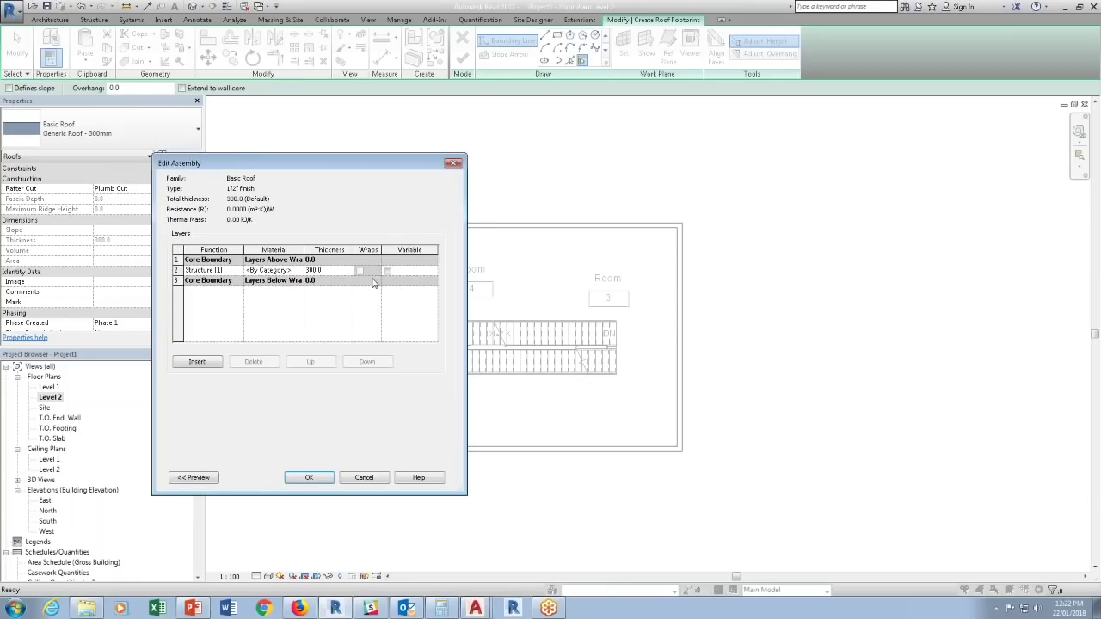
click(341, 272)
text(12.7)
click(308, 477)
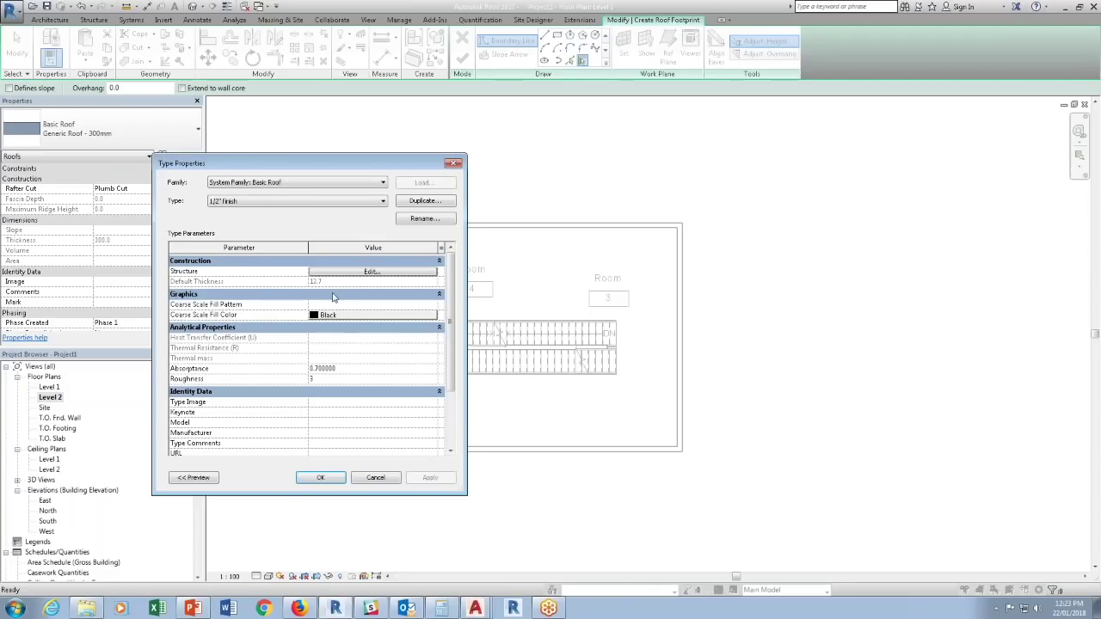
click(327, 482)
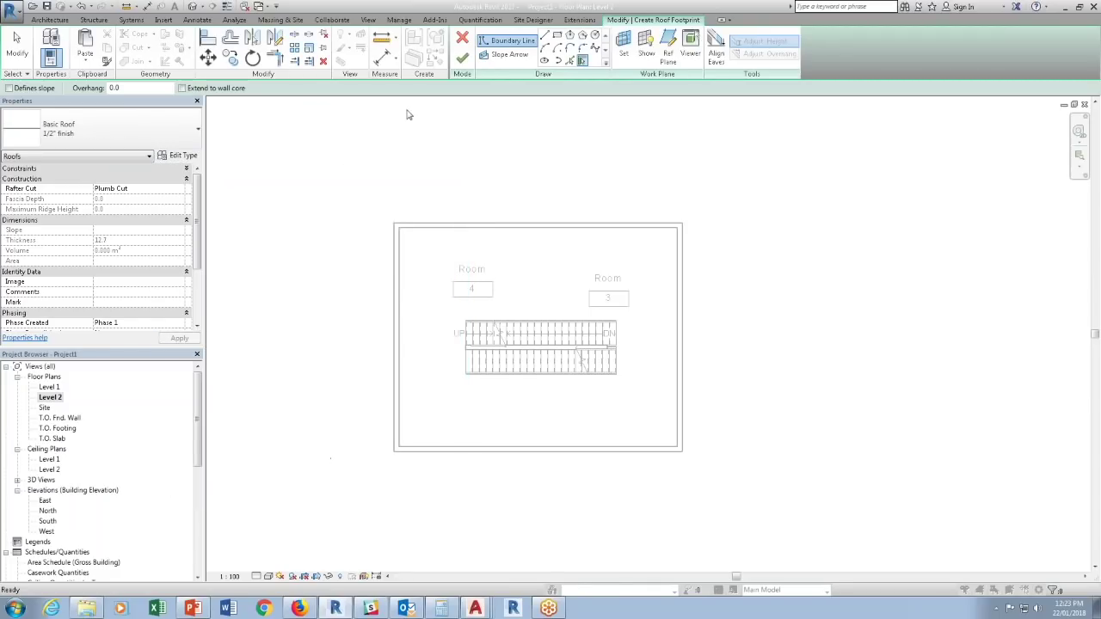
Sketch a rectangular roof boundary along the enclosure's inner wall faces and finish the roof without attaching the highlighted walls.
click(557, 36)
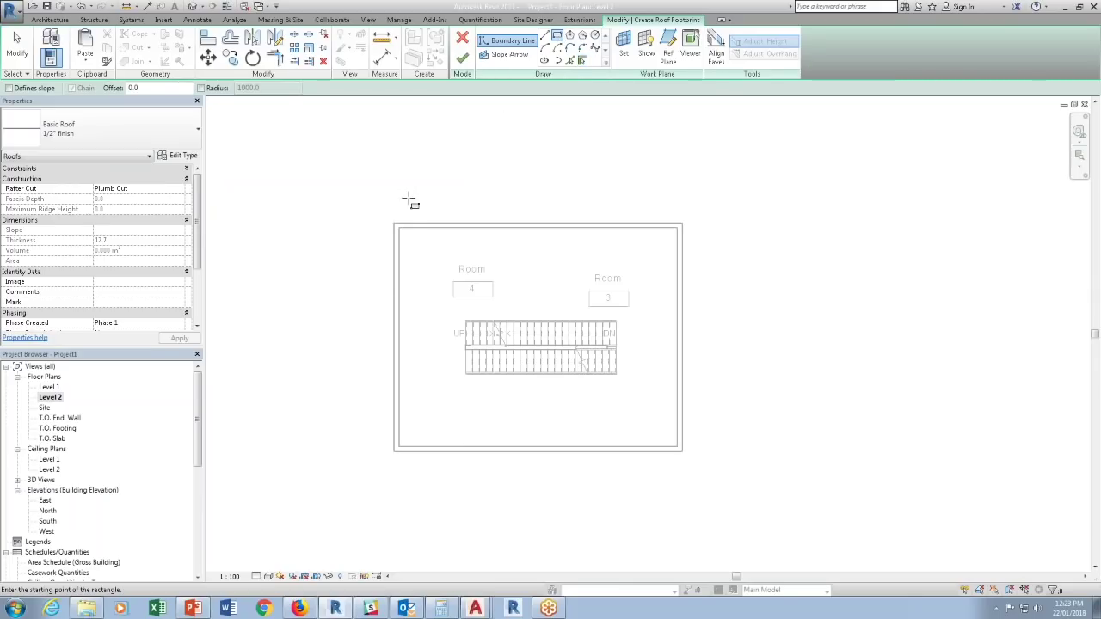
click(398, 226)
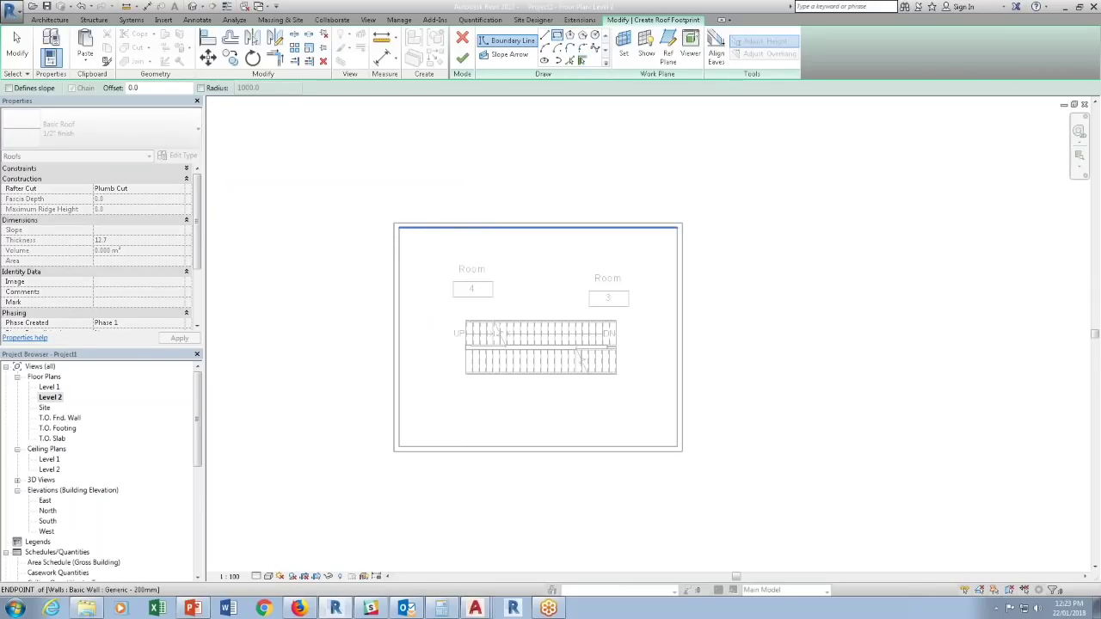
click(681, 452)
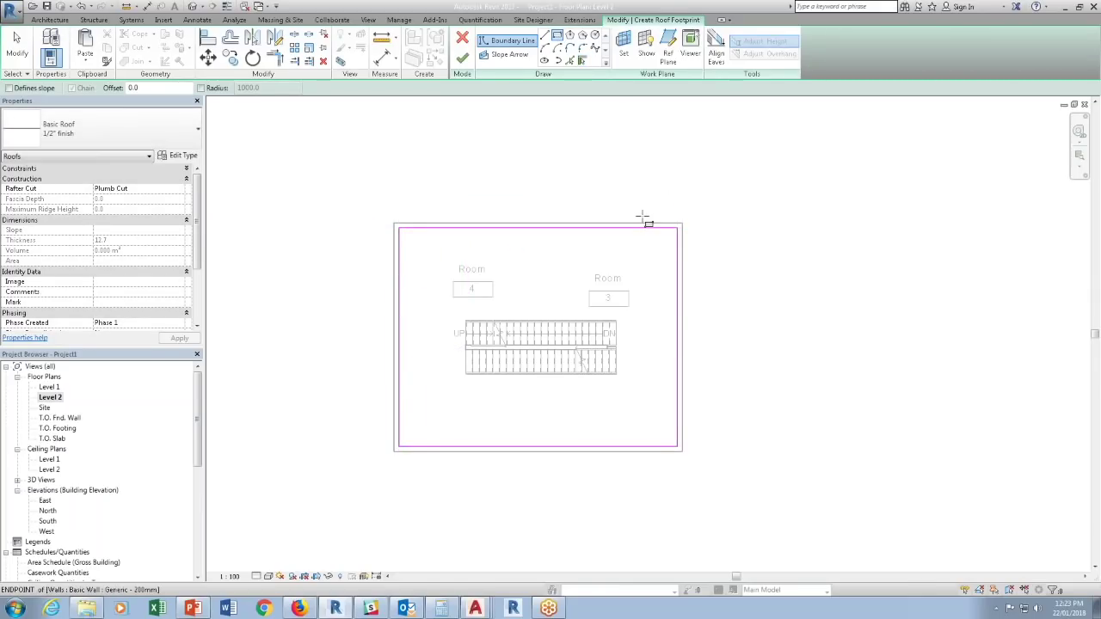
click(464, 58)
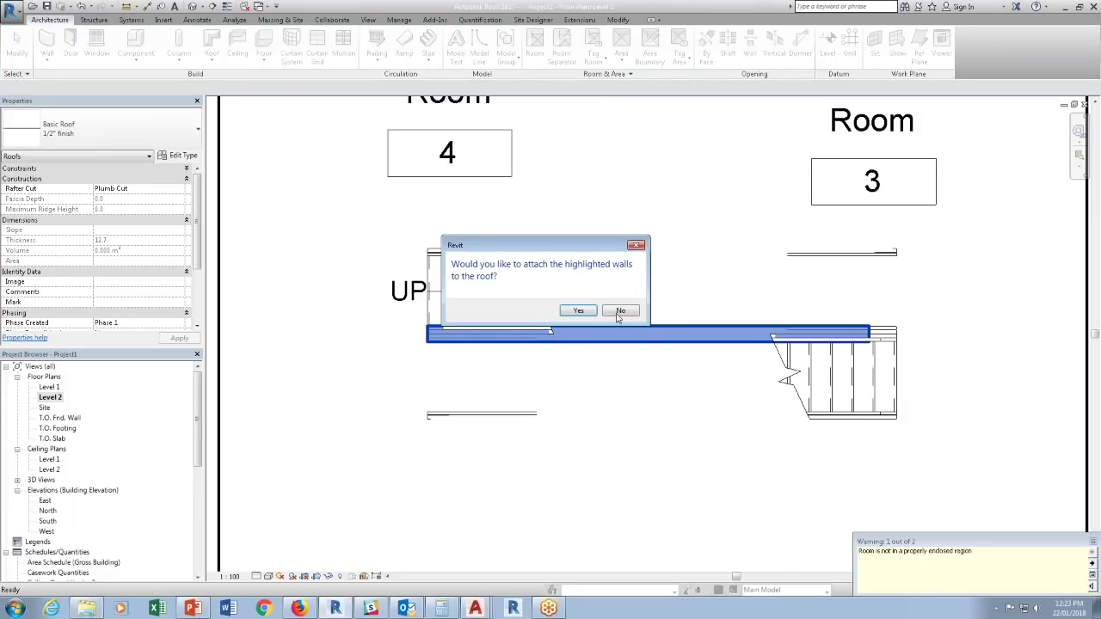
click(619, 312)
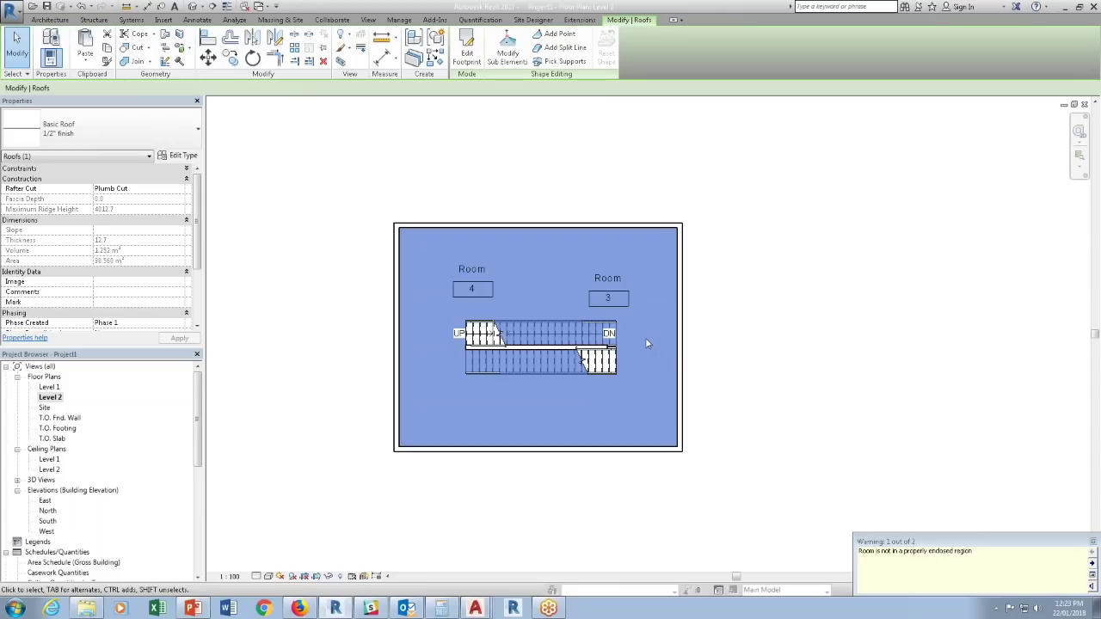
Browse the metric library to the Wood folder under Structural Framing for opening a family.
click(31, 7)
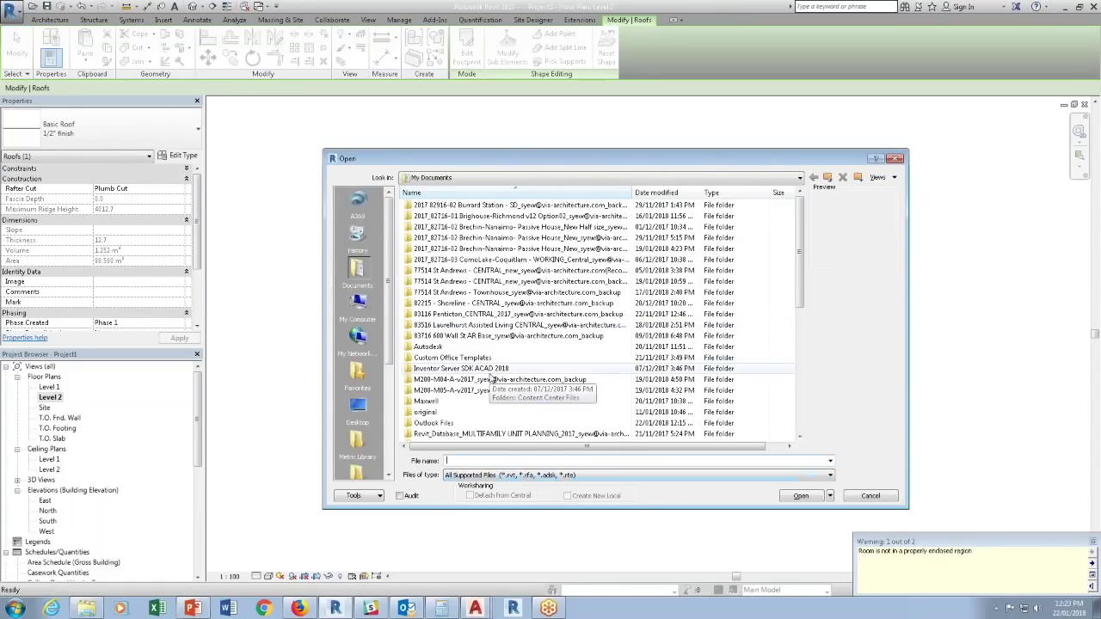
scroll(391, 378, down, 3)
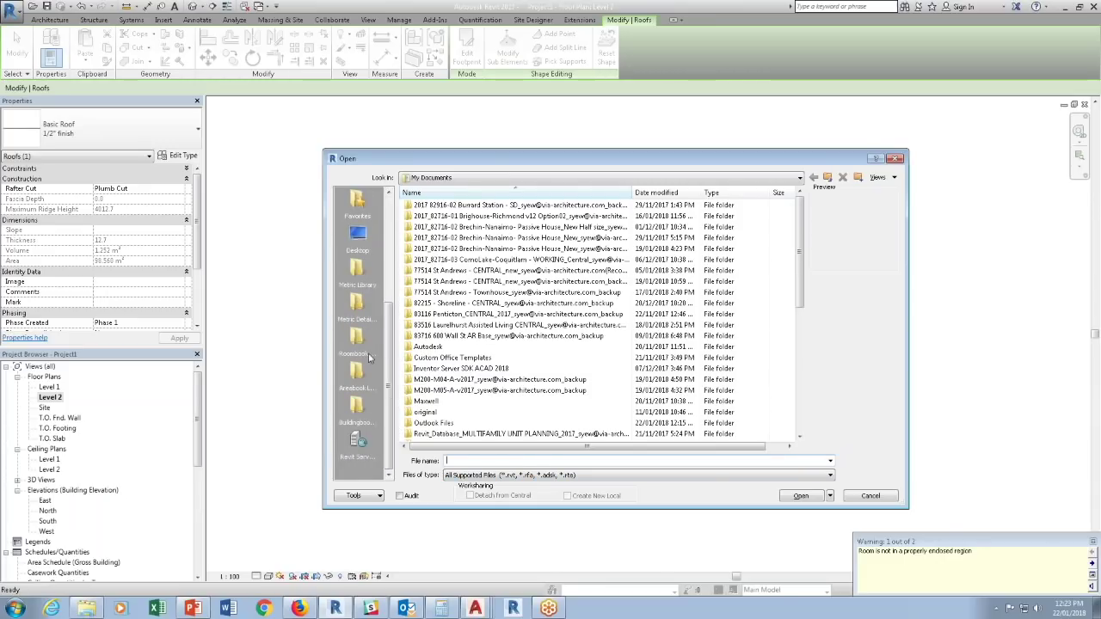
click(361, 277)
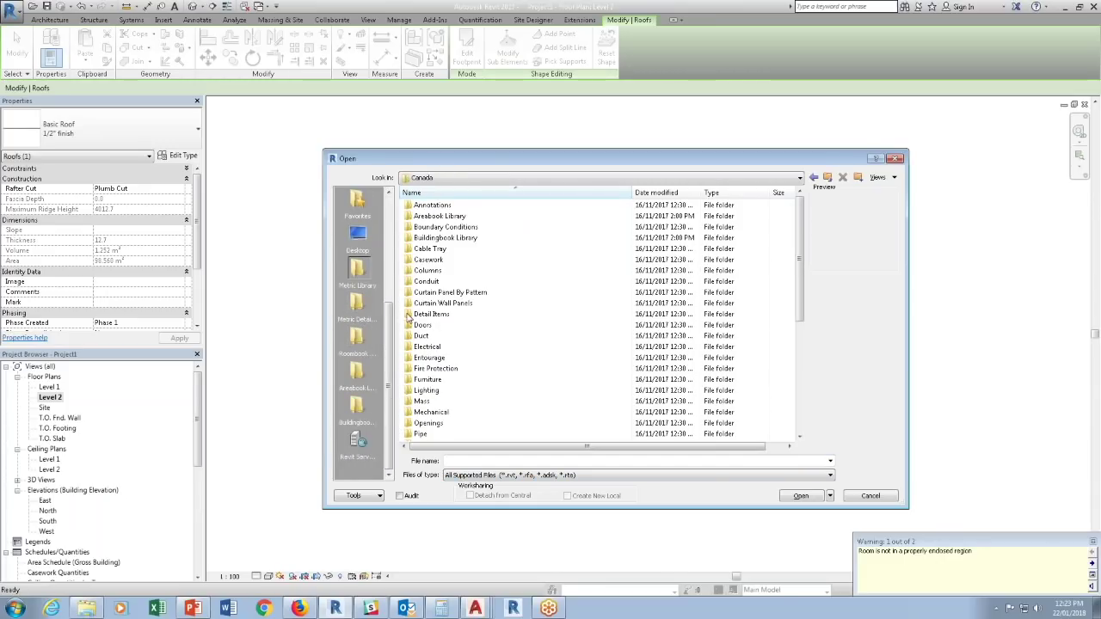
scroll(440, 411, down, 2)
scroll(443, 413, down, 3)
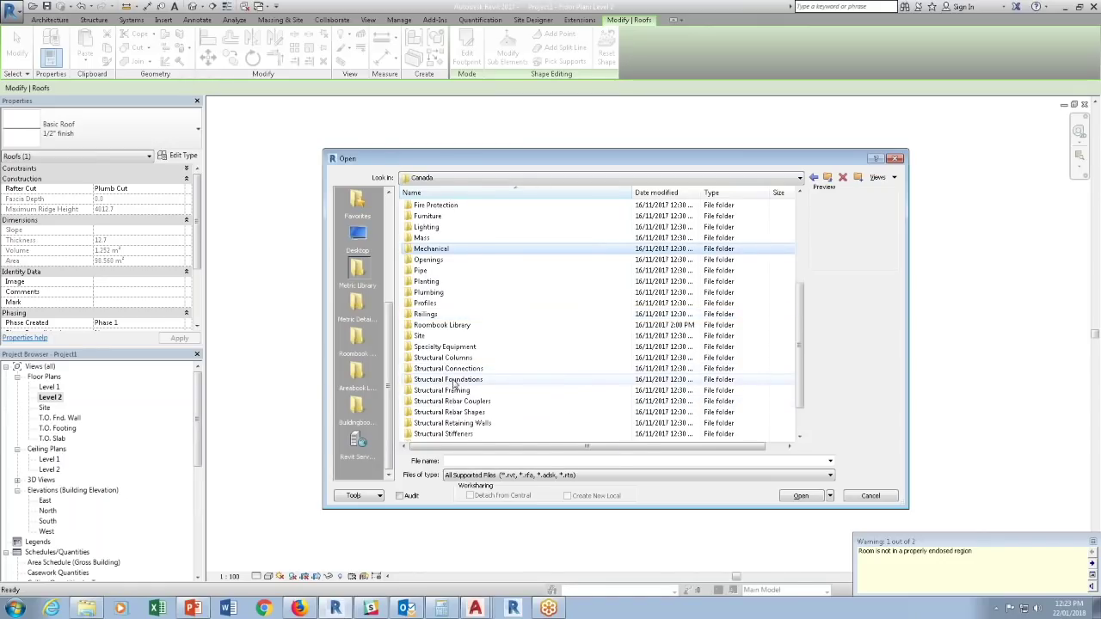
double_click(452, 391)
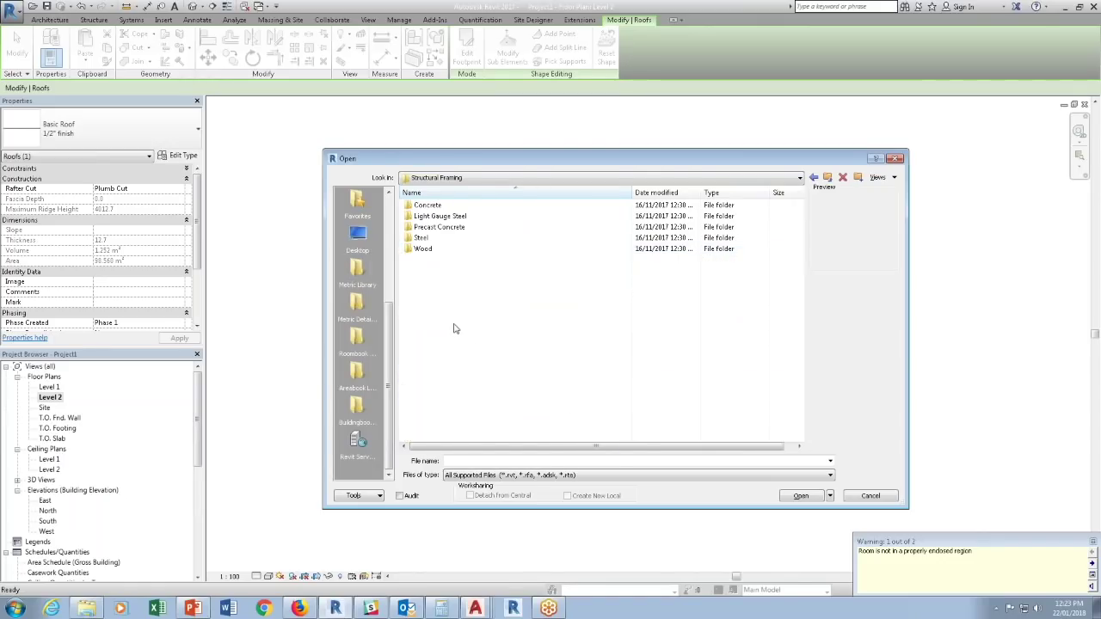
double_click(423, 250)
Open M_Plywood Web Joist.rfa, load it into the project and close the family.
click(449, 260)
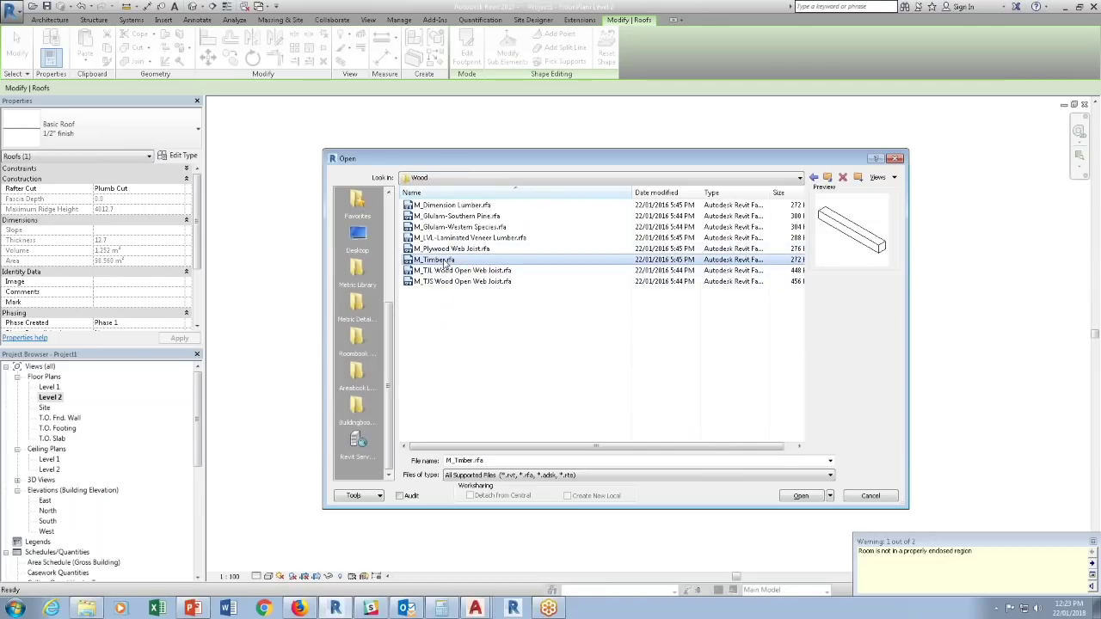
click(452, 248)
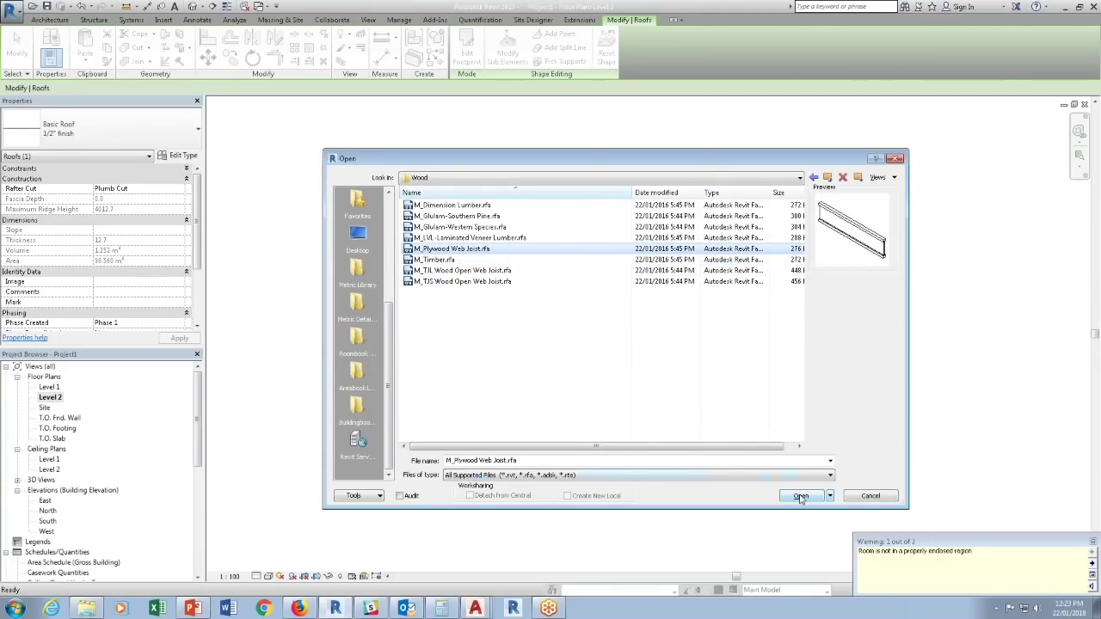
click(800, 496)
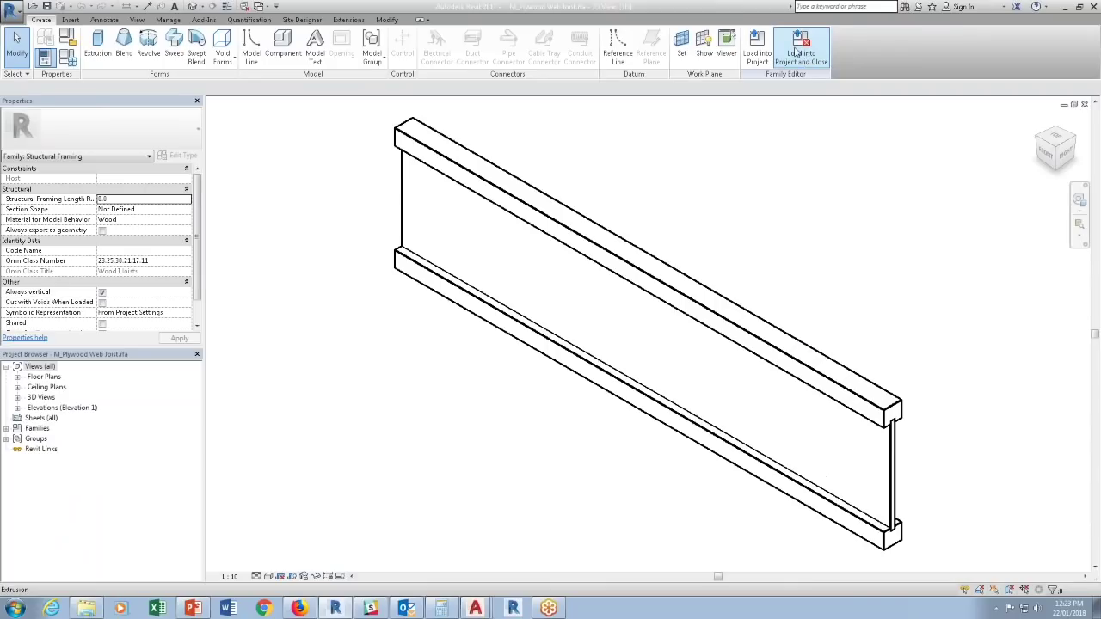
click(800, 51)
click(476, 248)
click(519, 388)
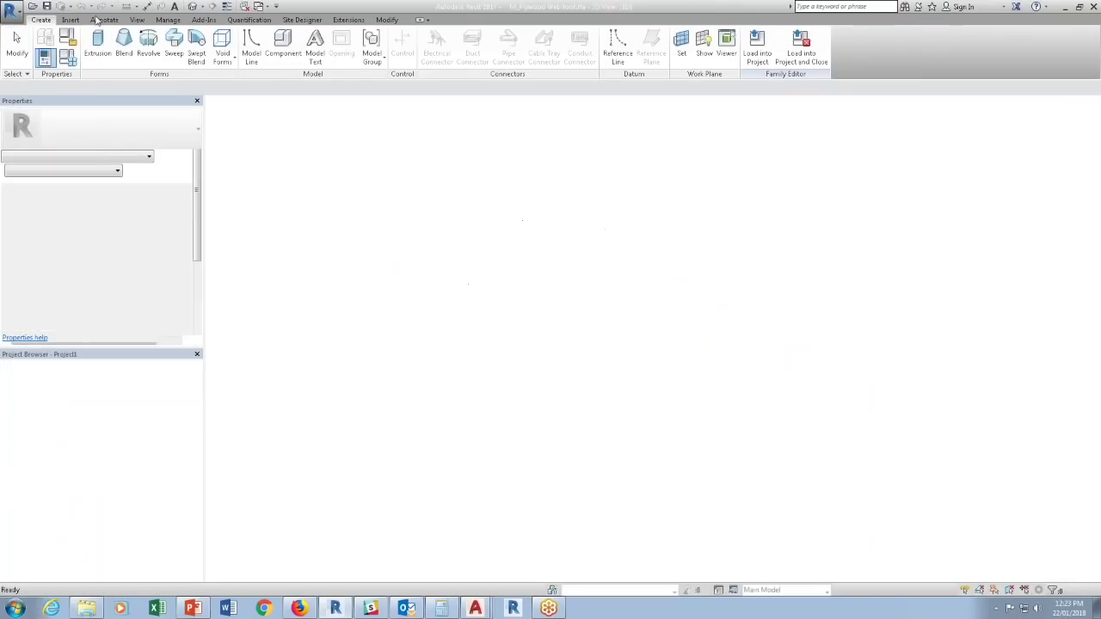
Preview several wood framing families and open M_TJS Wood Open Web Joist.rfa.
click(33, 6)
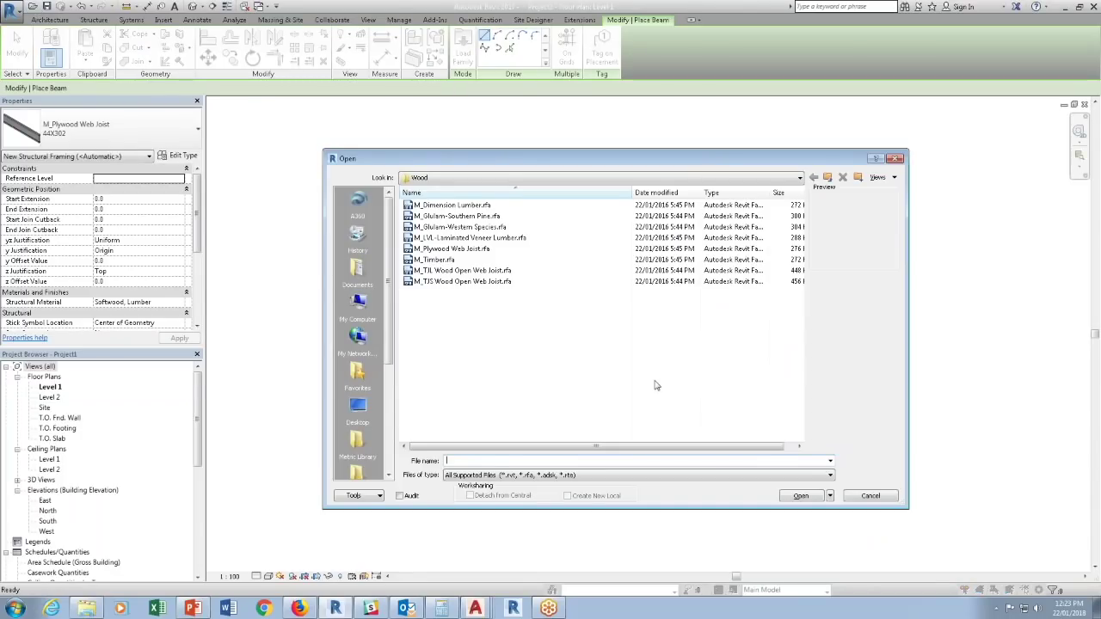
click(434, 248)
click(436, 237)
click(439, 226)
click(440, 216)
click(438, 282)
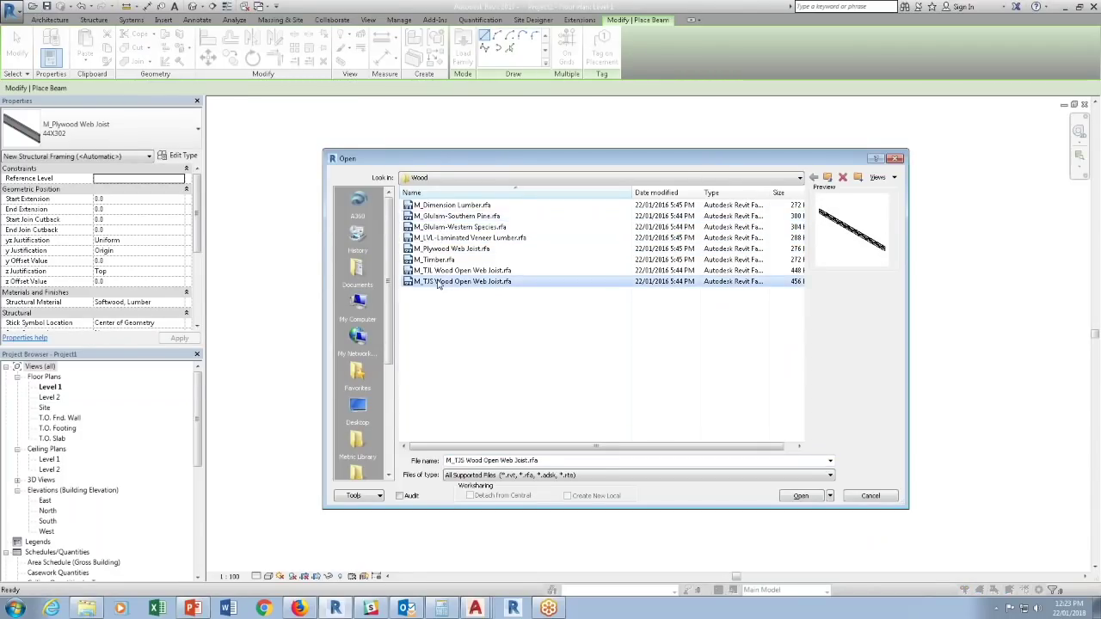
click(809, 497)
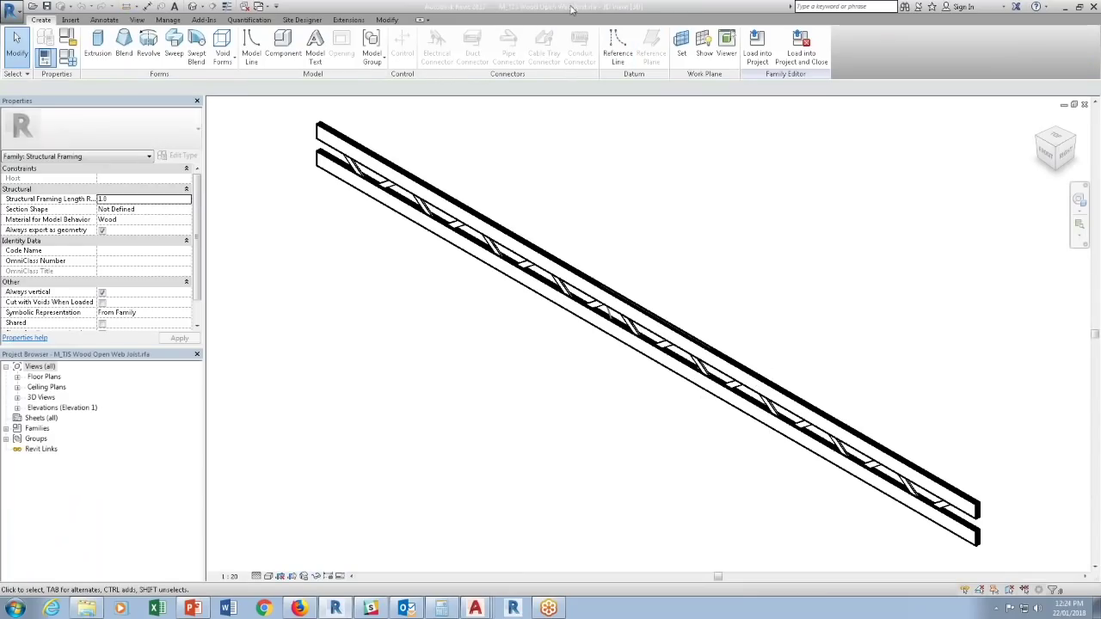
Load the TJS wood open web joist family into the project and leave beam placement.
click(757, 43)
click(520, 391)
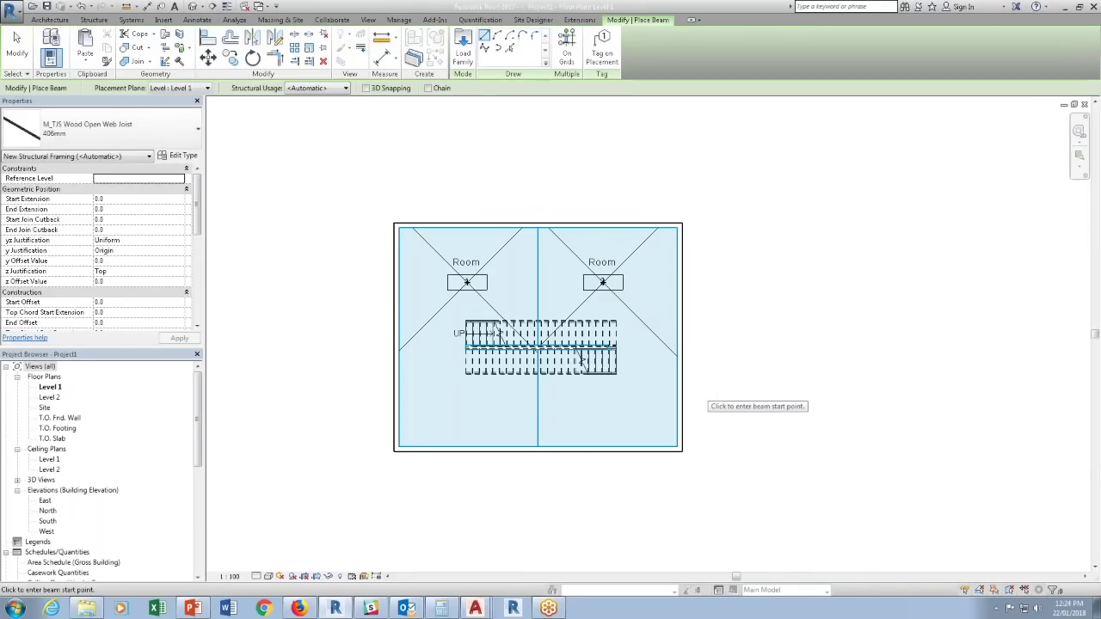
key(Escape)
key(Escape)
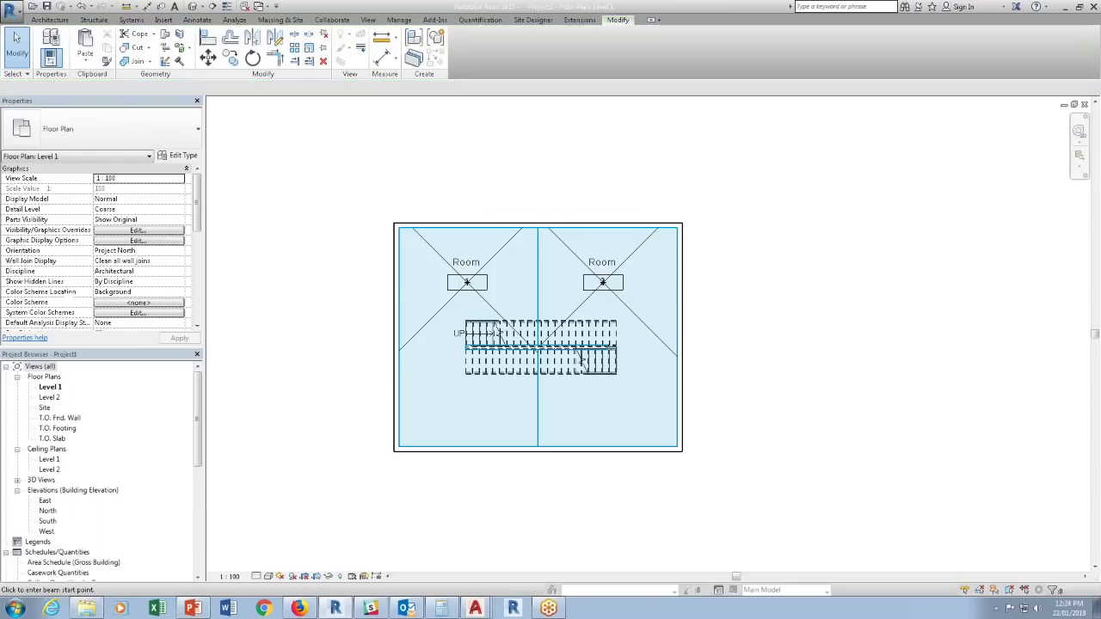
Start a structural beam system on Level 1 and sketch its rectangular boundary along the enclosure's inner wall faces.
click(103, 23)
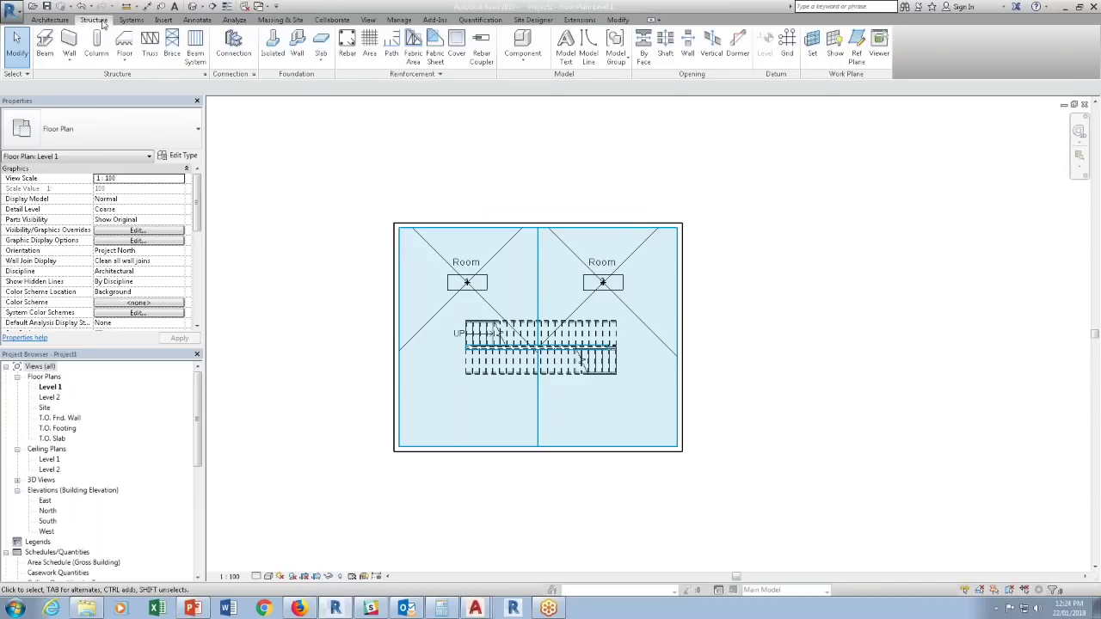
click(200, 53)
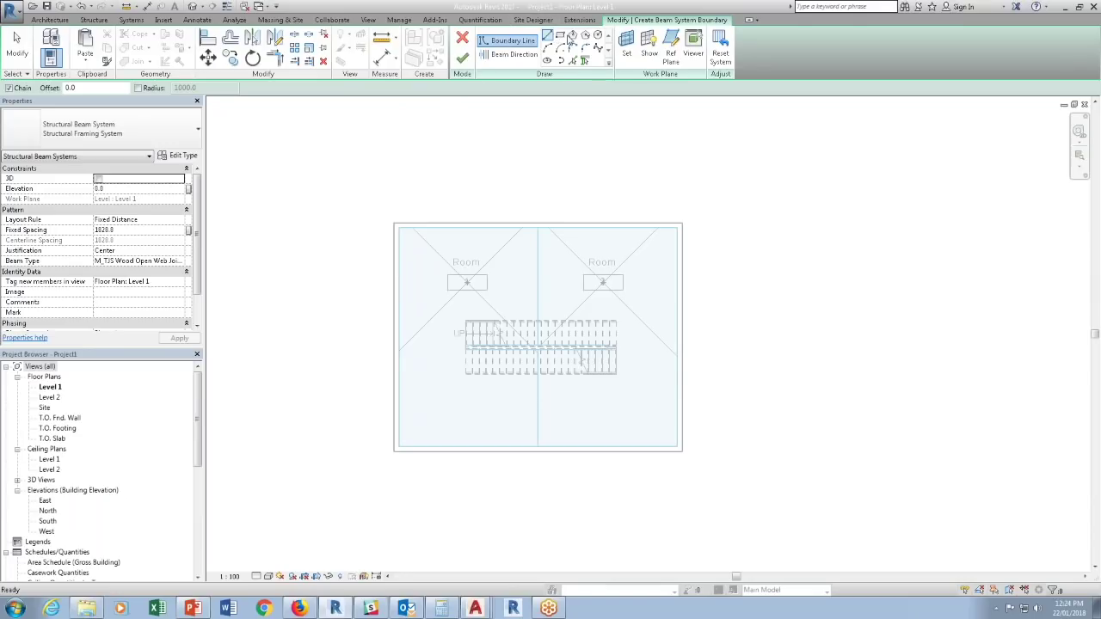
click(560, 38)
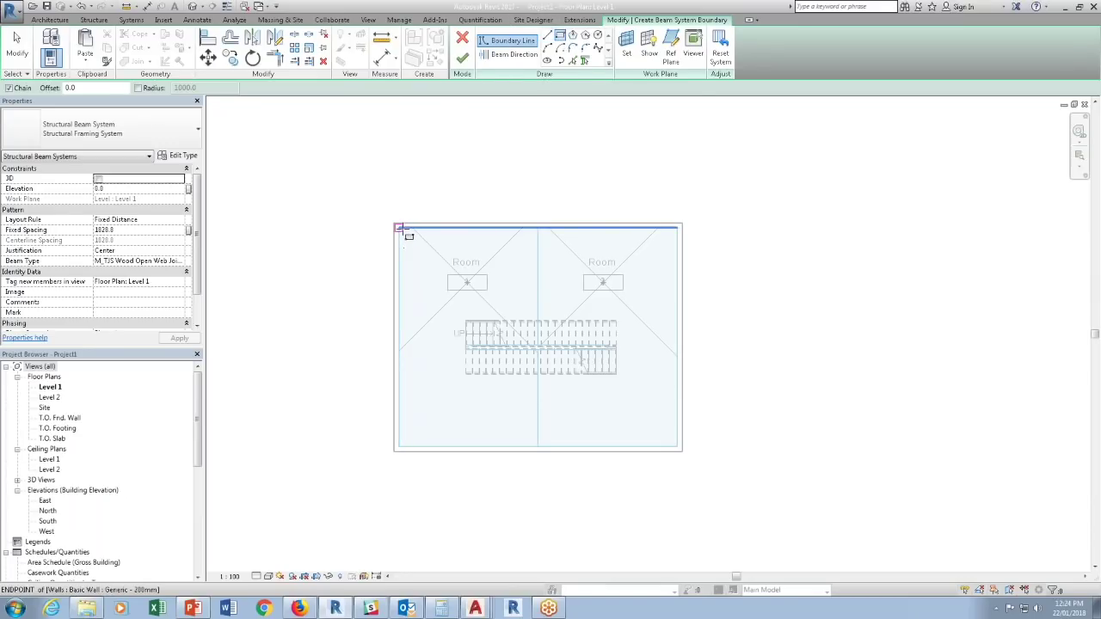
click(398, 227)
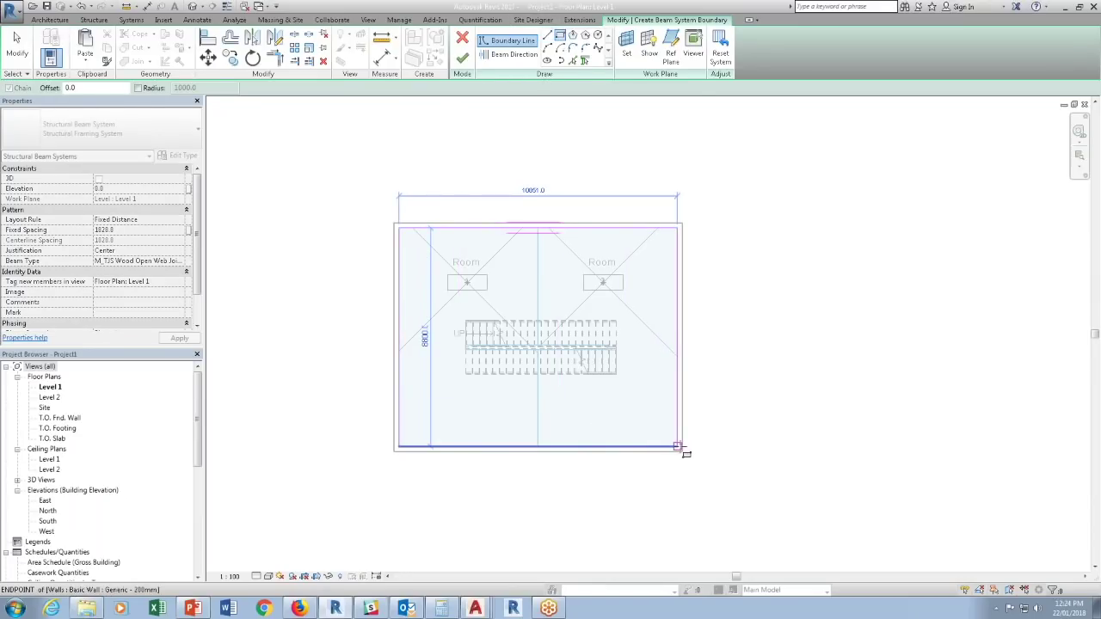
click(679, 447)
key(Escape)
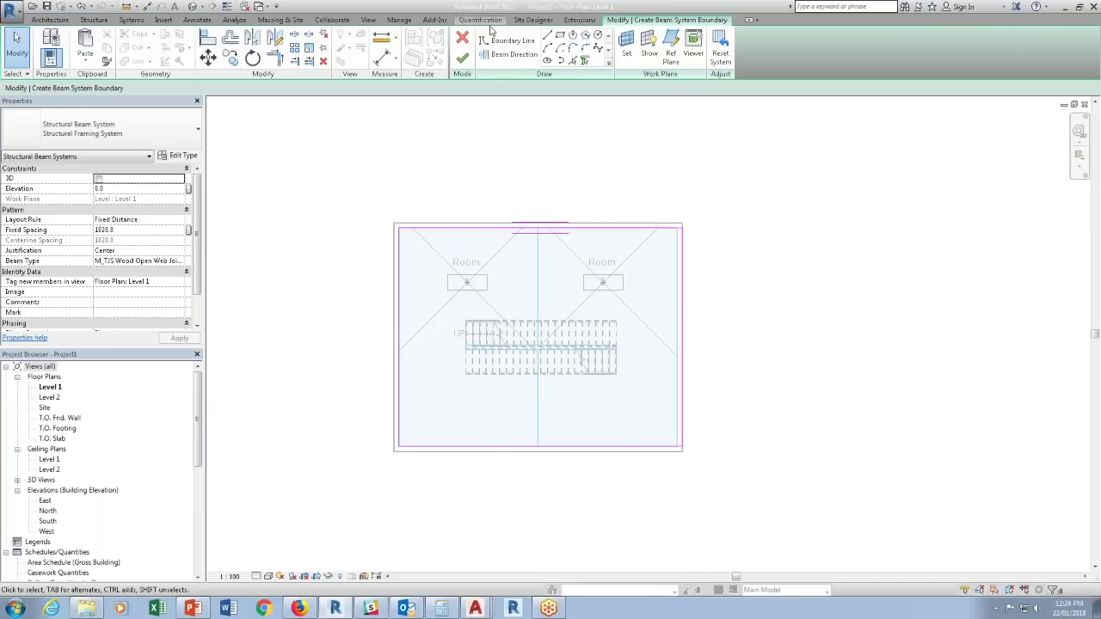
Finish the beam system with its beams running parallel to the boundary's west edge and a fixed spacing of 609.6.
click(509, 55)
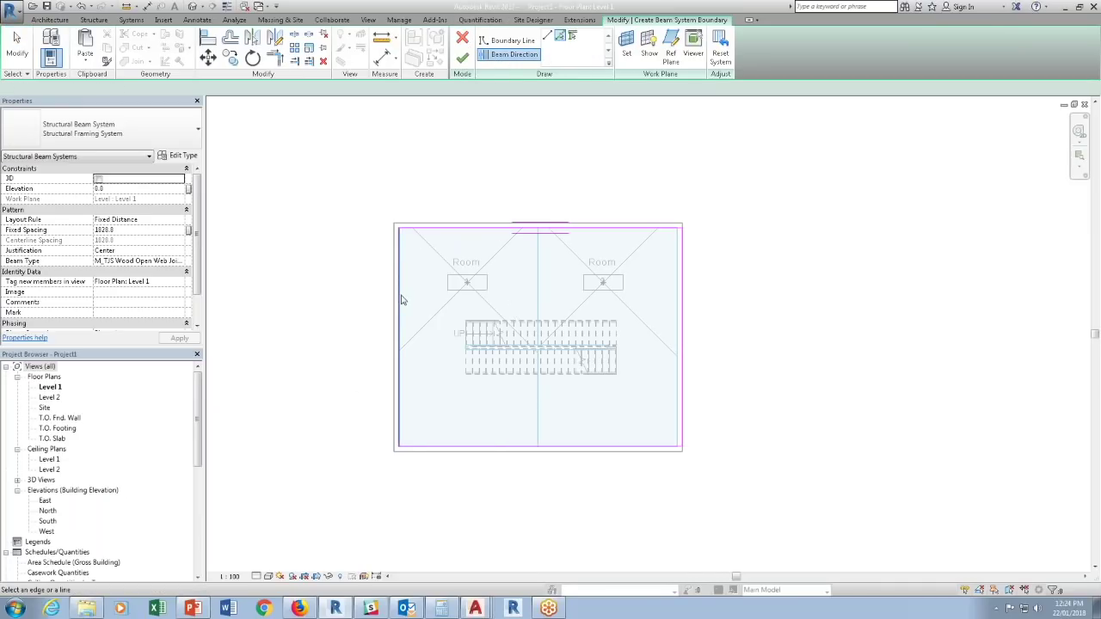
click(399, 297)
click(462, 58)
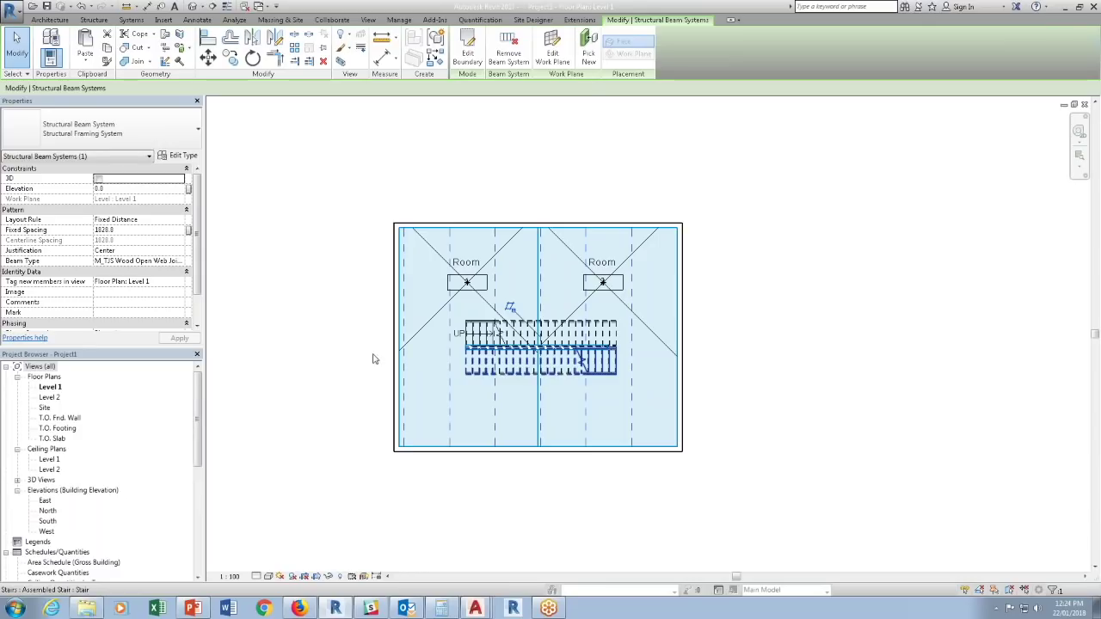
click(129, 229)
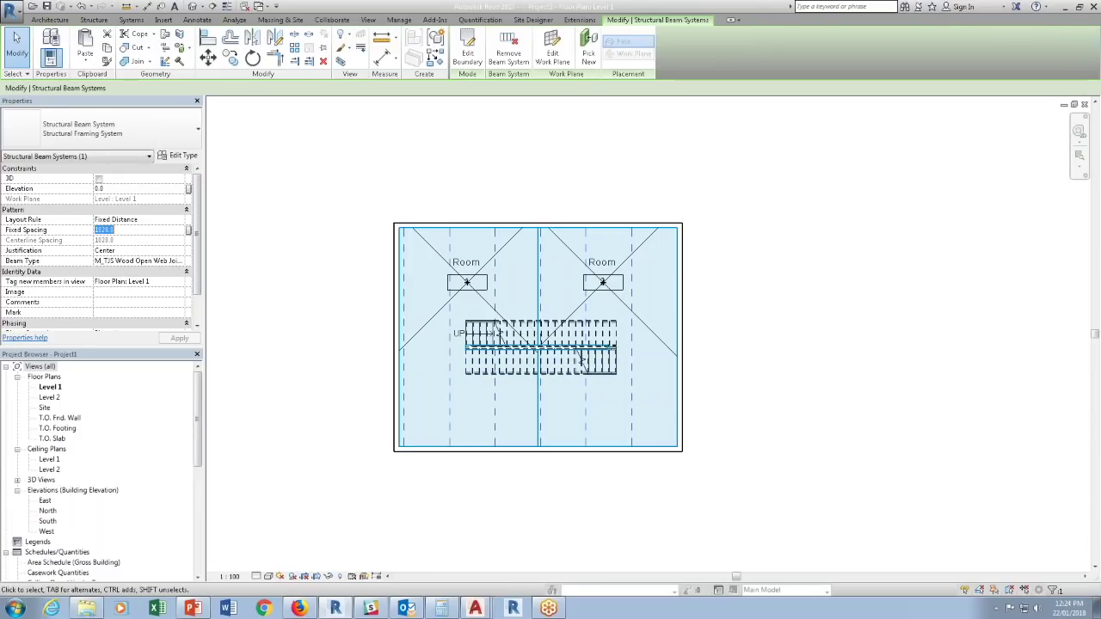
text(609.6)
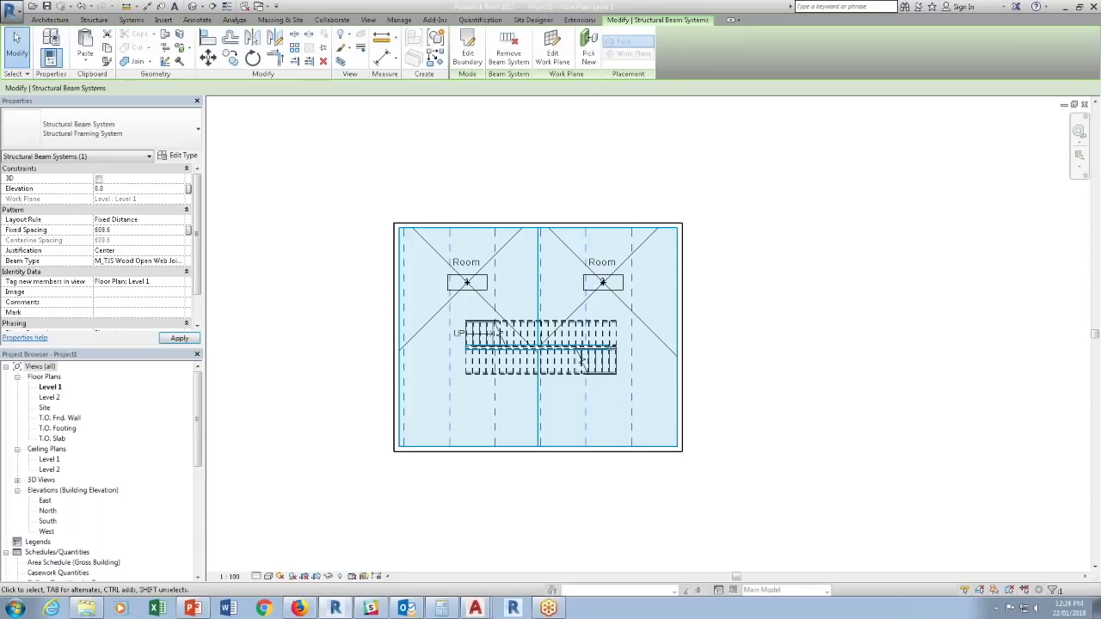
In the 3D view, select the enclosure's four connected walls and temporarily hide them.
click(192, 6)
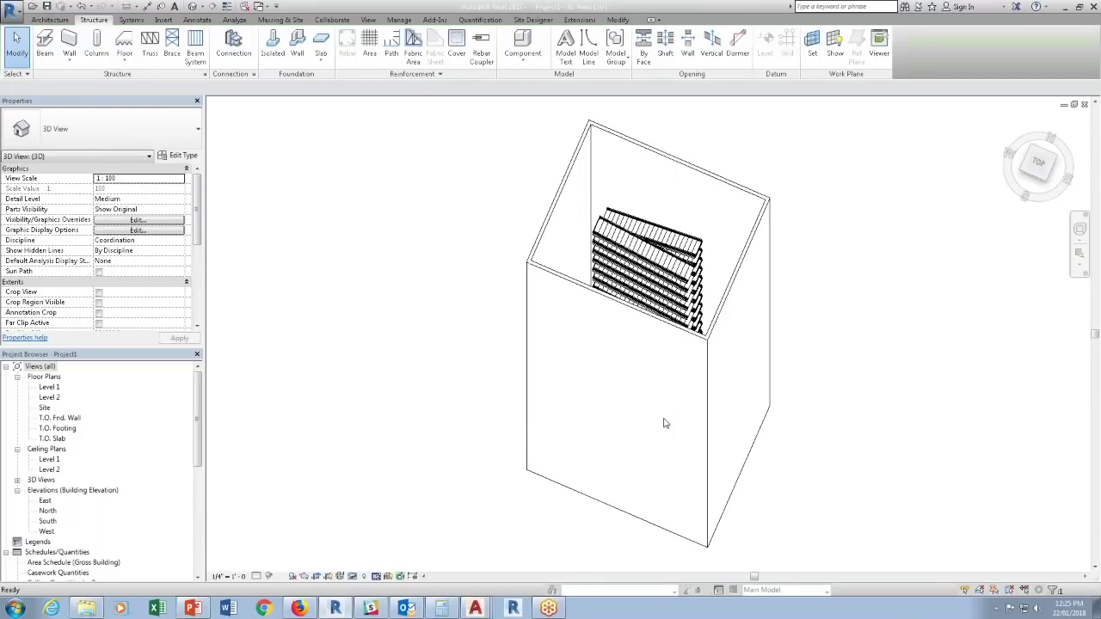
key(Tab)
click(712, 335)
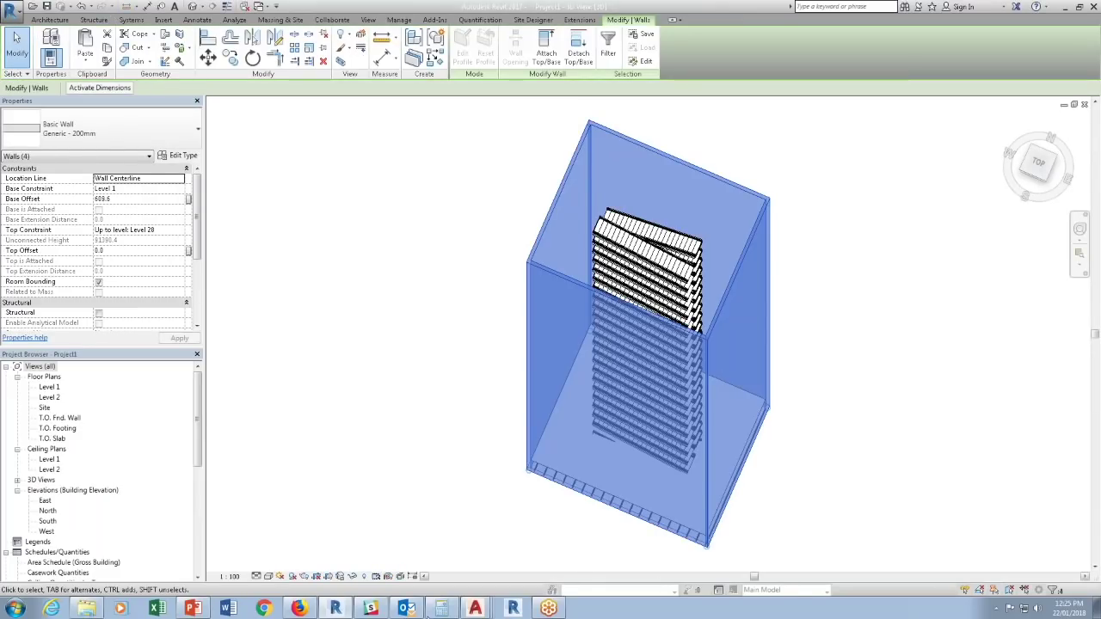
click(351, 576)
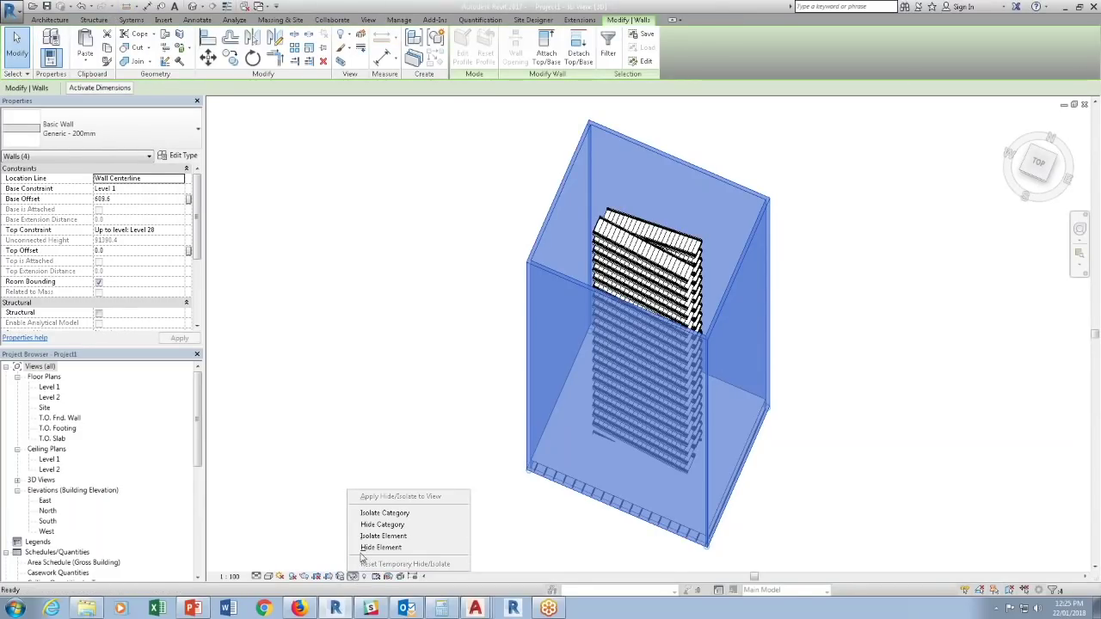
click(363, 548)
Select the whole joist beam system below the roof and change its work plane to Level 2.
shift+middle_drag(761, 521, 700, 135)
scroll(675, 374, up, 3)
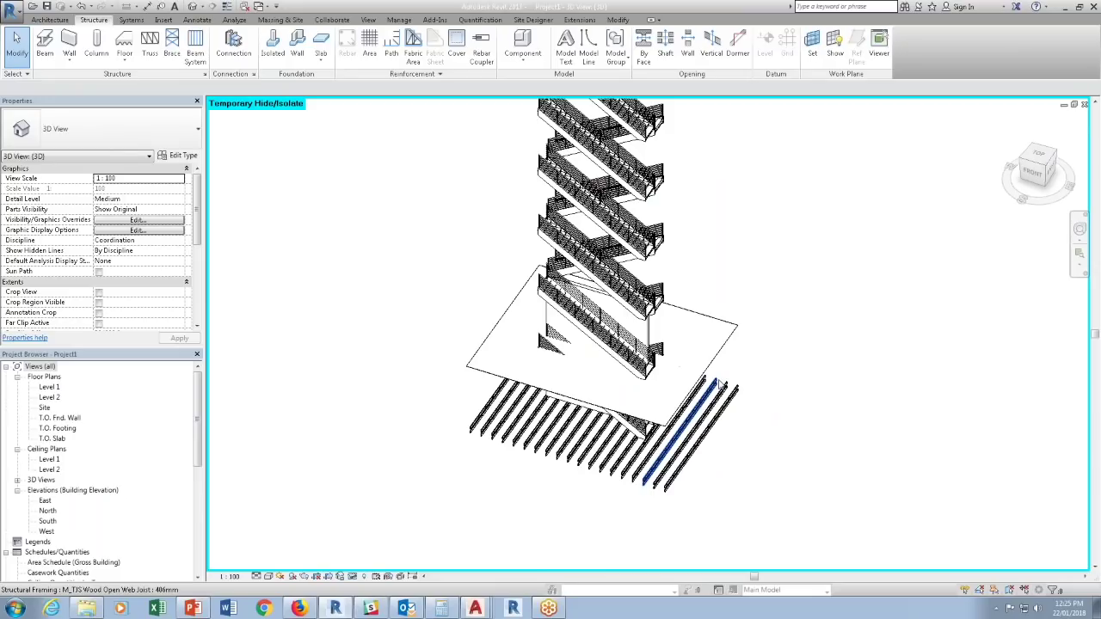
click(718, 383)
scroll(735, 391, up, 2)
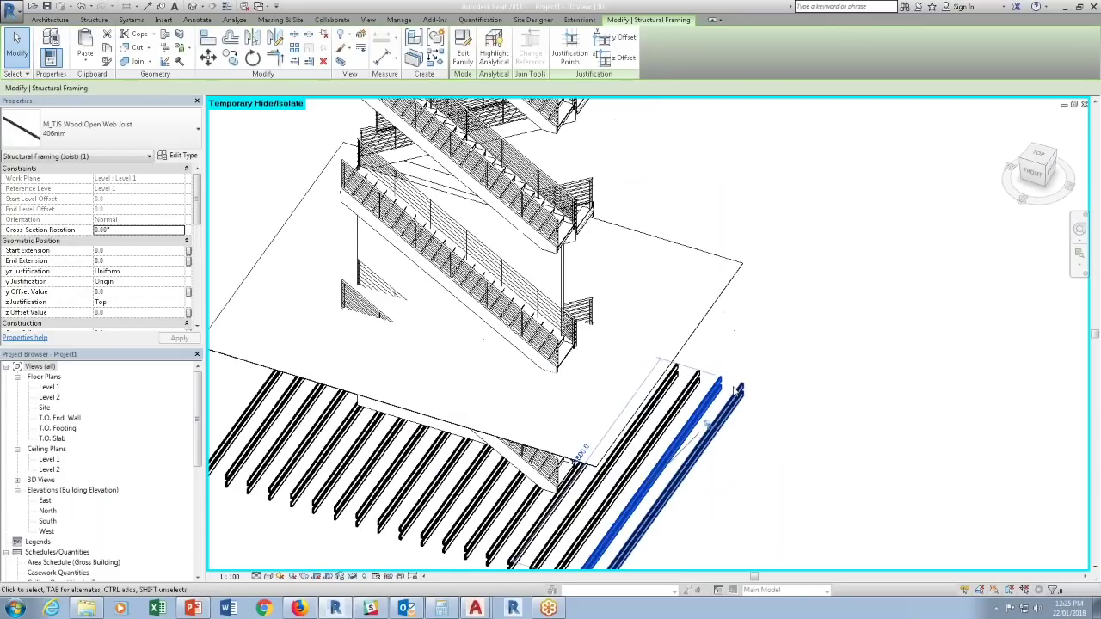
scroll(733, 389, up, 2)
key(Escape)
key(Tab)
click(713, 379)
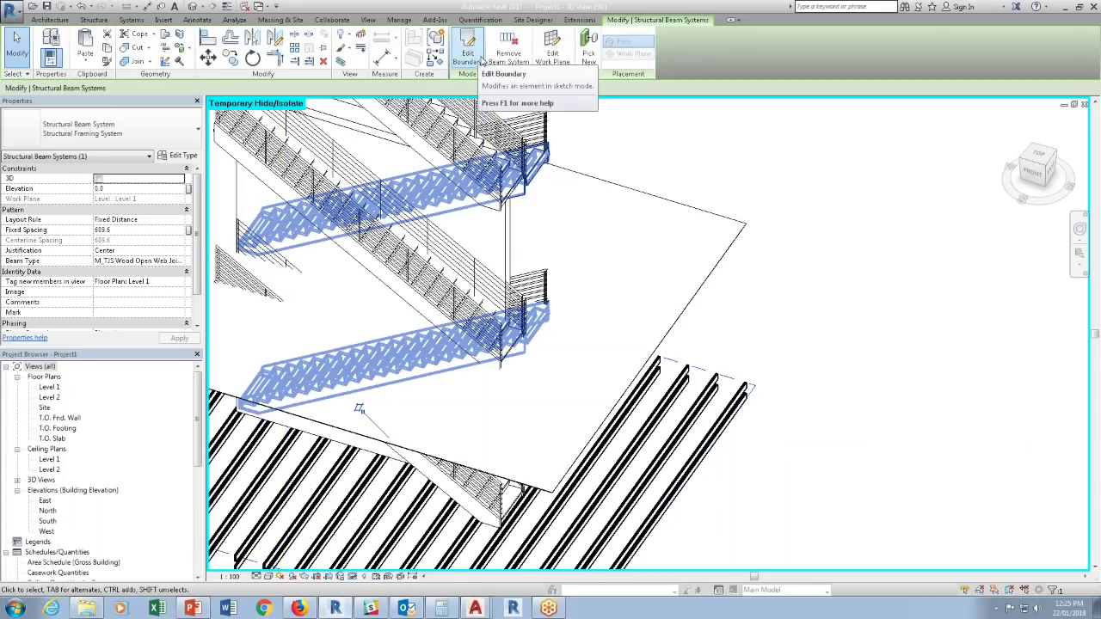
click(552, 54)
click(567, 304)
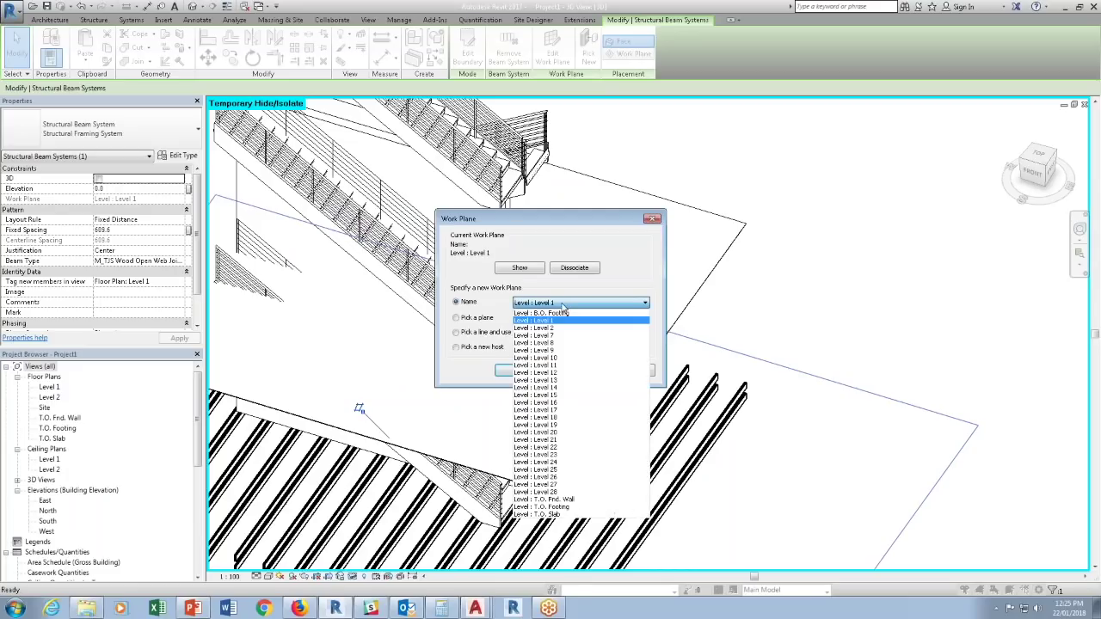
click(554, 327)
click(522, 371)
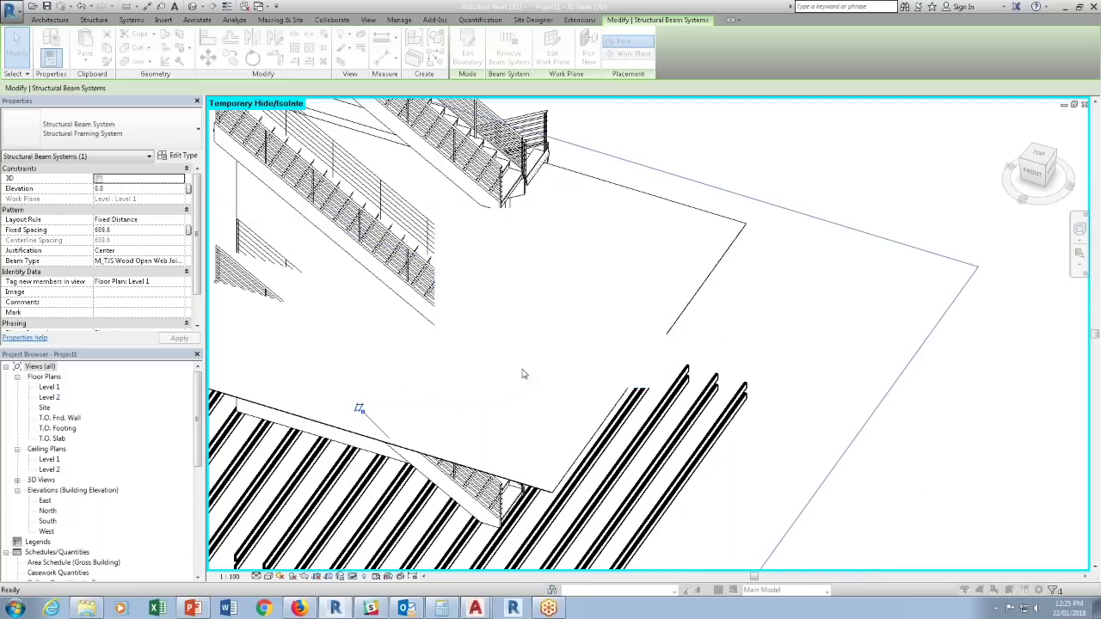
Change the beam system's beam type to M_Plywood Web Joist 44X356 and apply it.
shift+middle_drag(776, 418, 901, 284)
scroll(730, 356, up, 3)
key(Escape)
click(741, 353)
click(764, 366)
click(735, 342)
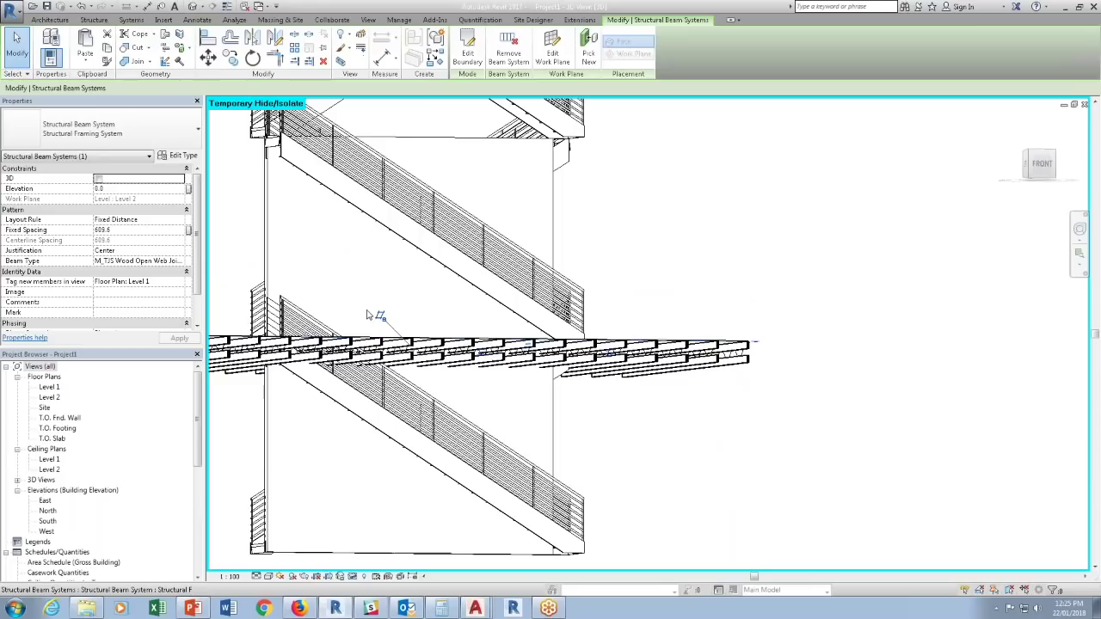
click(180, 261)
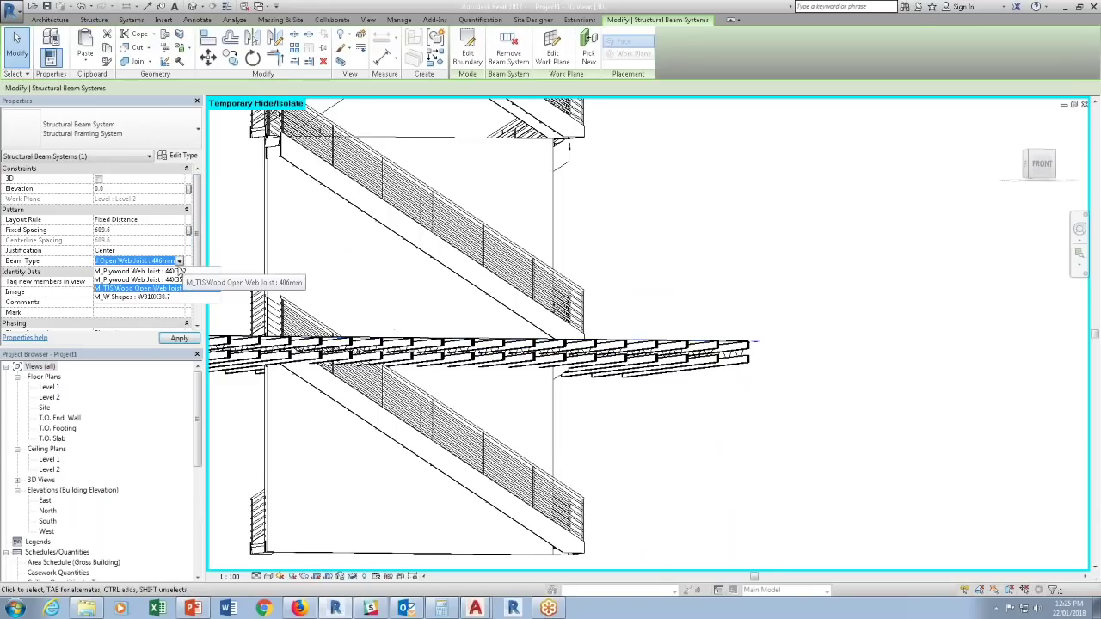
click(137, 287)
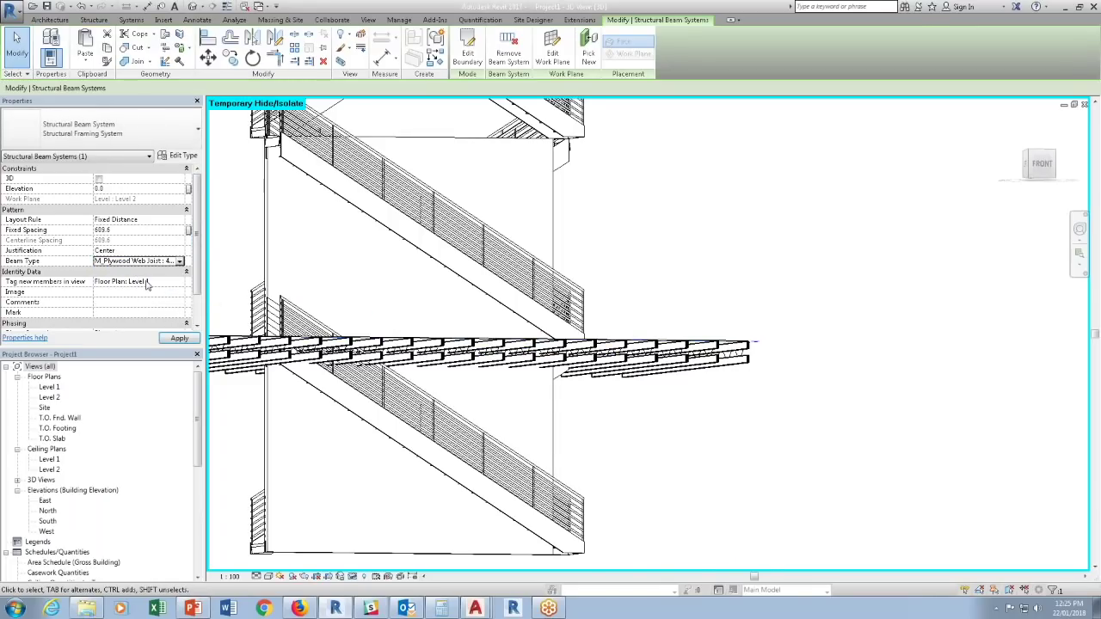
click(745, 395)
Examine the plywood web joists and the beam system from above and below, including where they cross the stairs.
shift+middle_drag(745, 395, 779, 479)
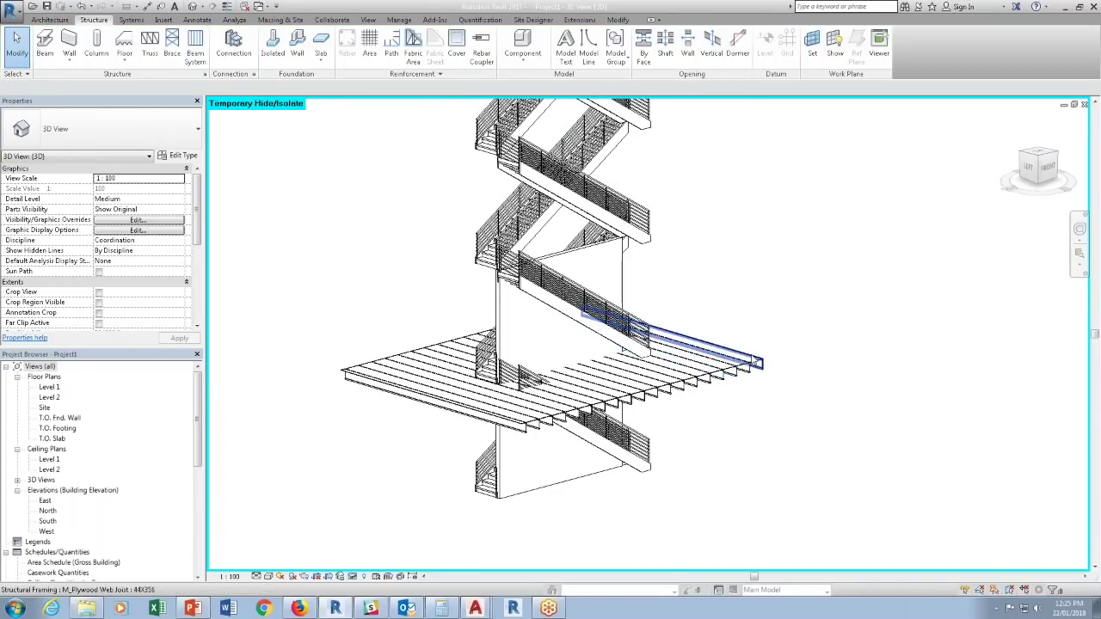
click(750, 361)
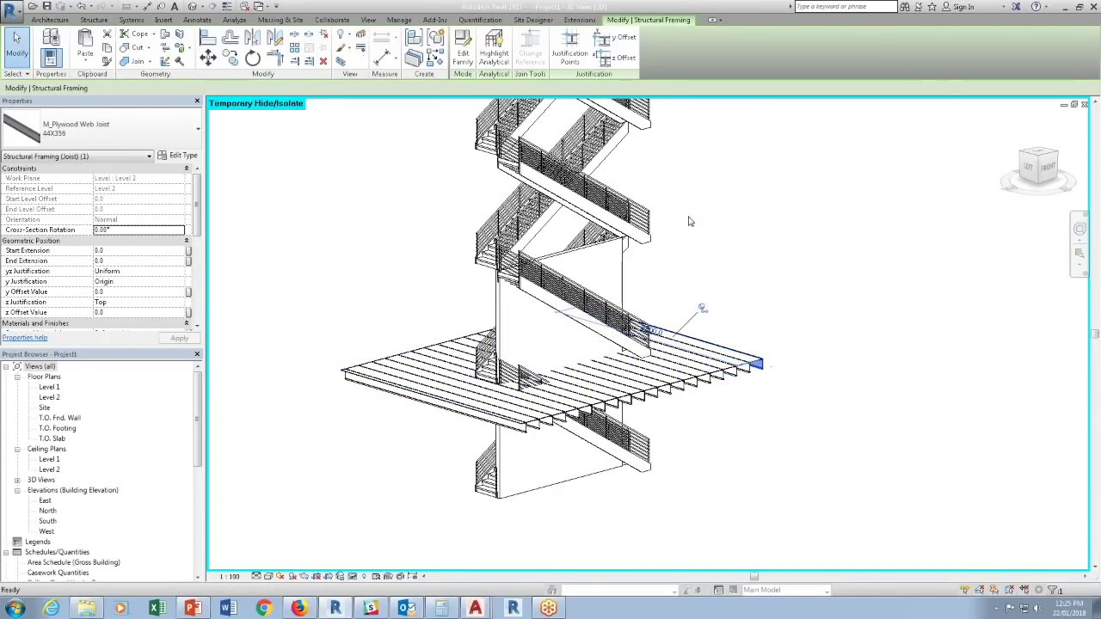
click(772, 343)
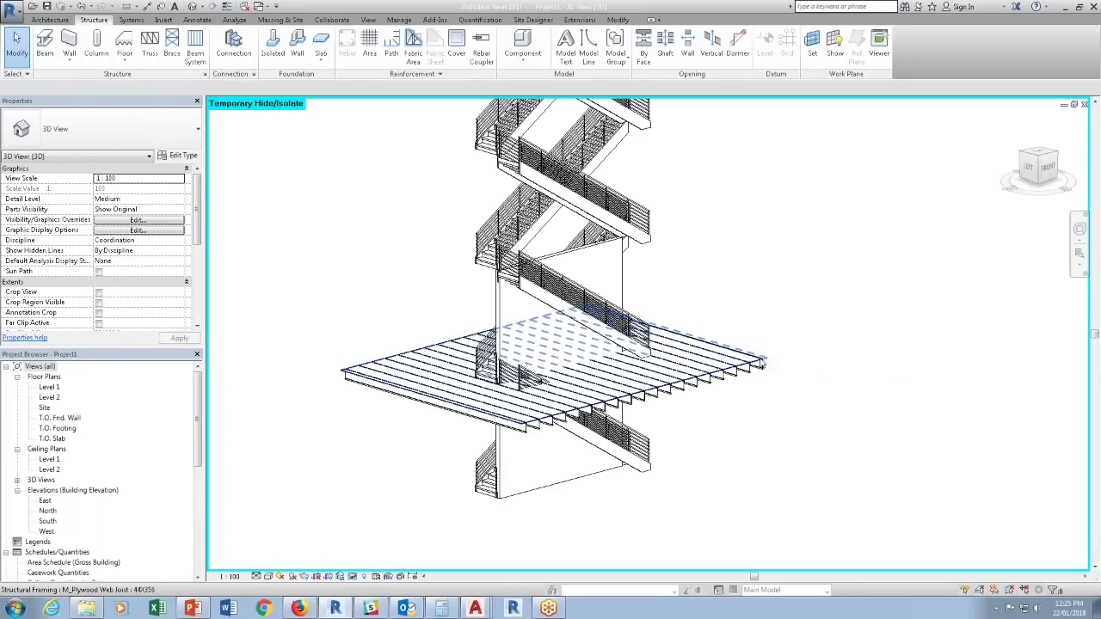
click(766, 370)
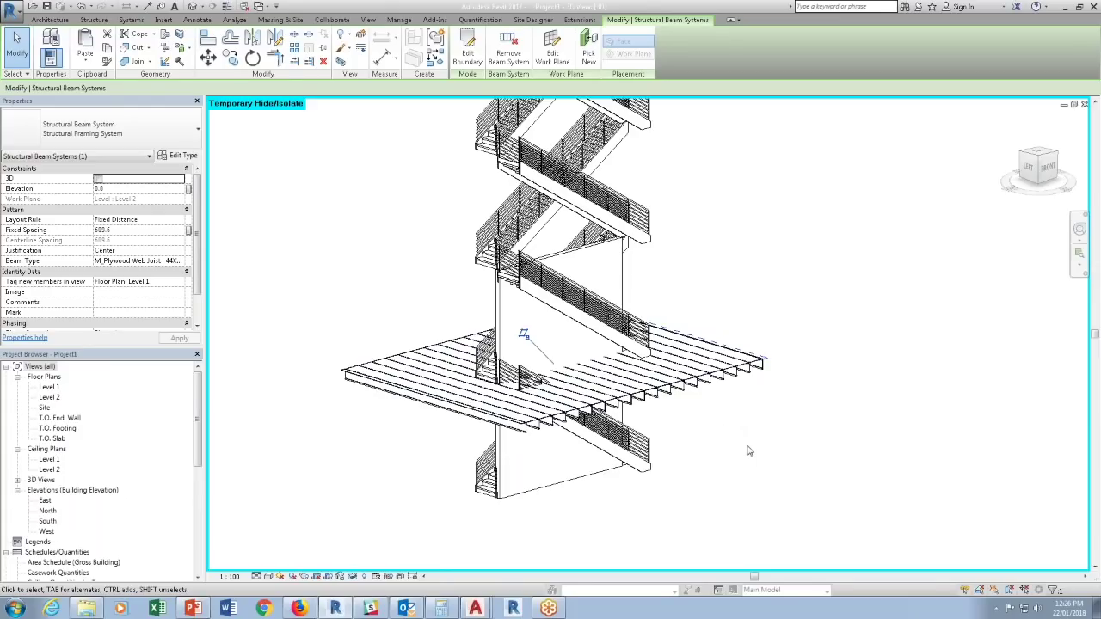
shift+middle_drag(762, 455, 764, 288)
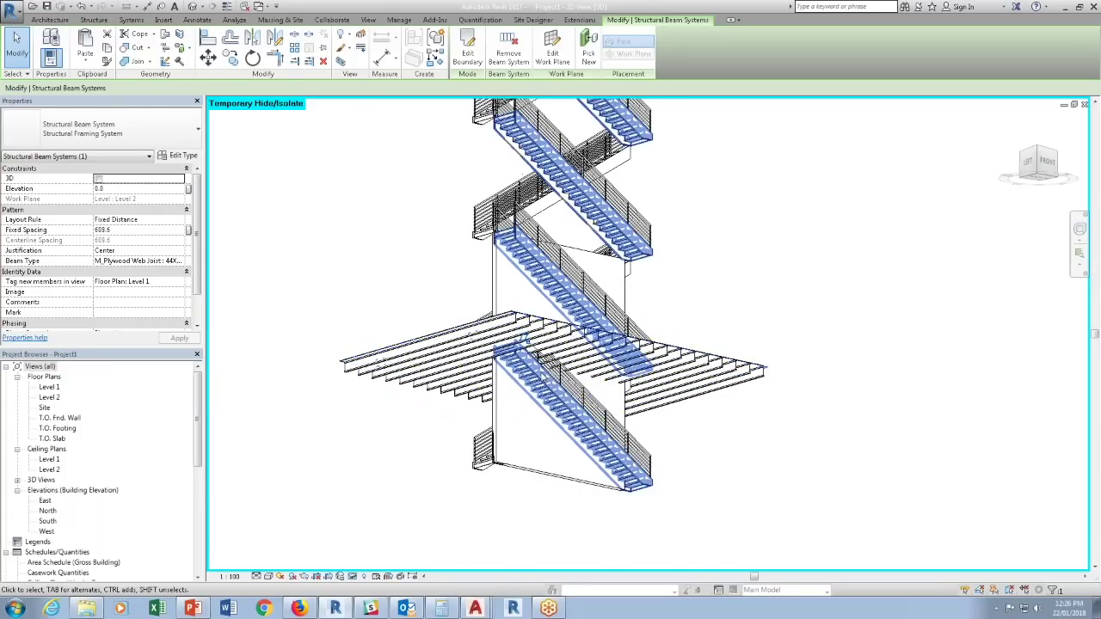
scroll(541, 376, up, 5)
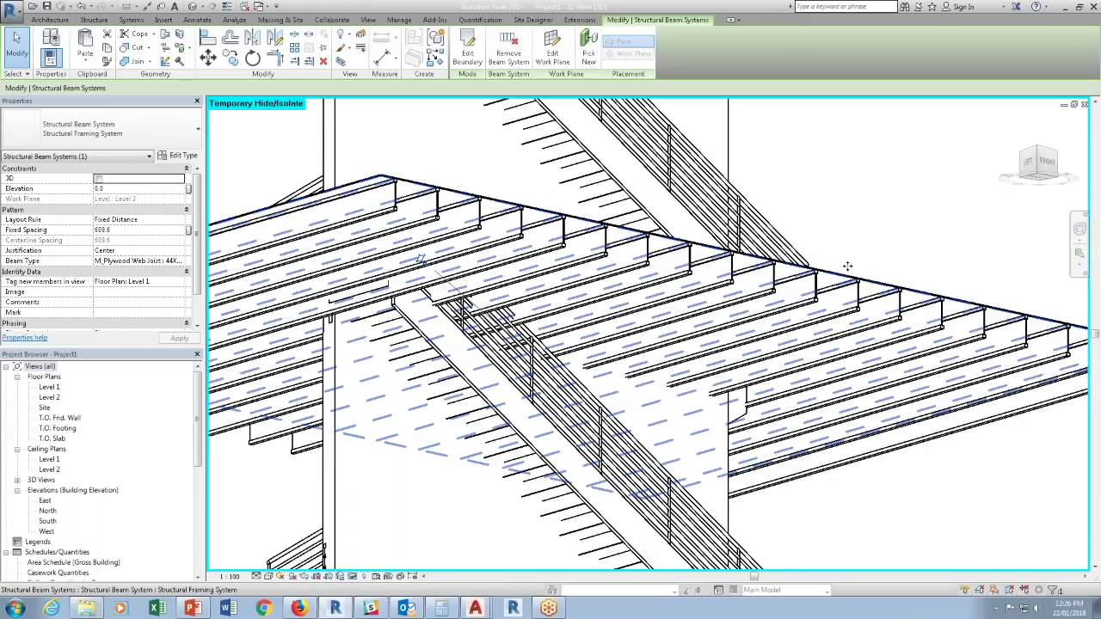
scroll(846, 266, down, 4)
shift+middle_drag(846, 266, 854, 395)
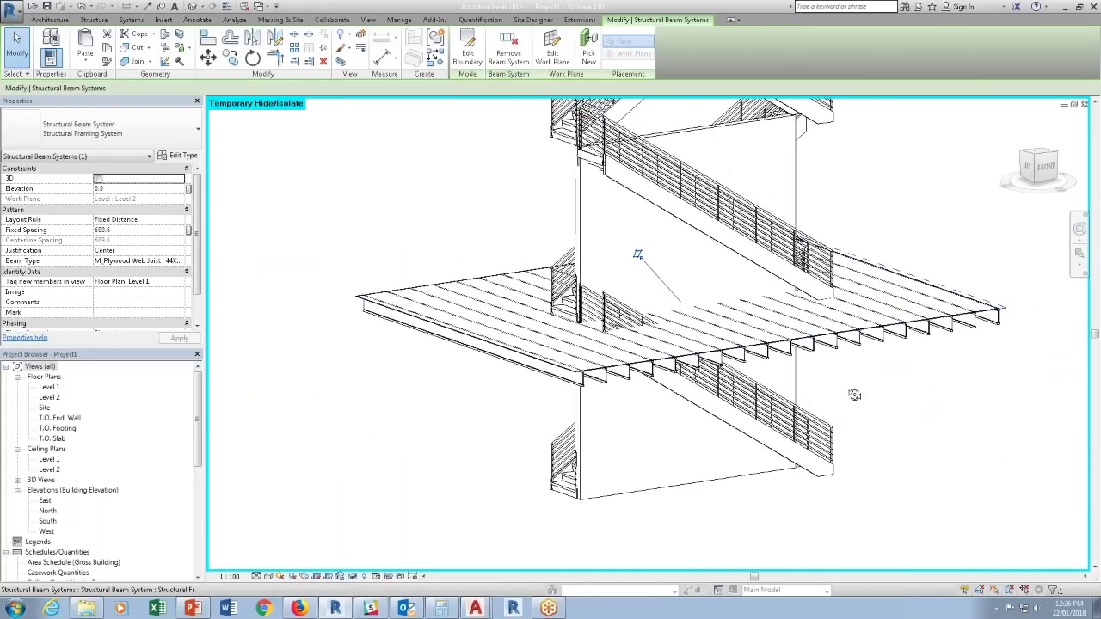
scroll(960, 362, up, 4)
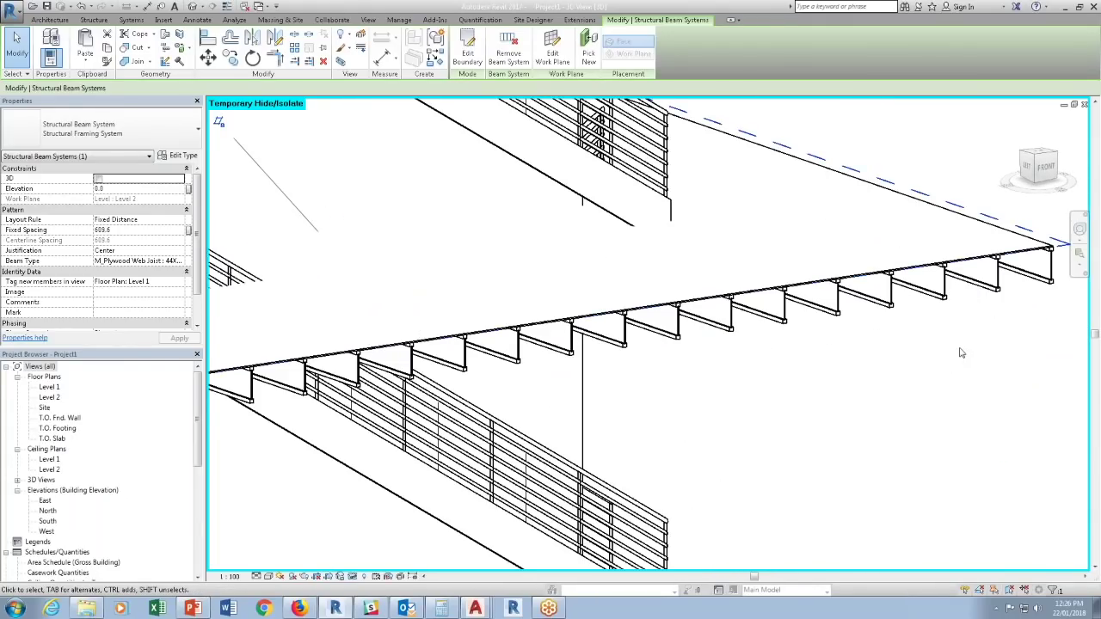
click(94, 19)
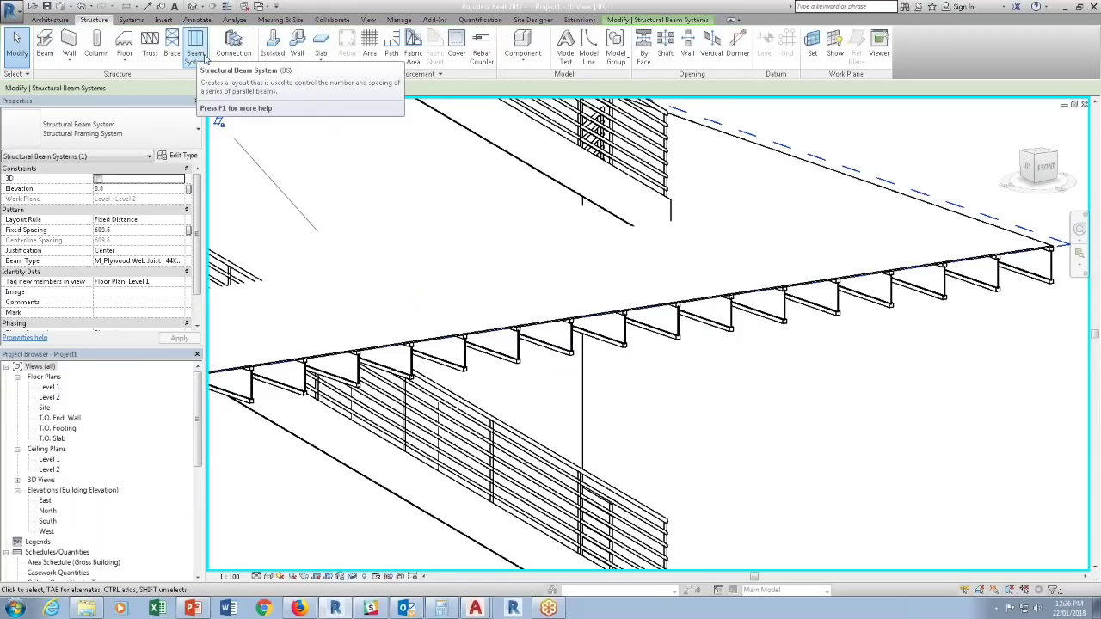
click(998, 312)
Open the footprint of the 1/2" finish roof for editing in the Level 2 floor plan.
click(954, 225)
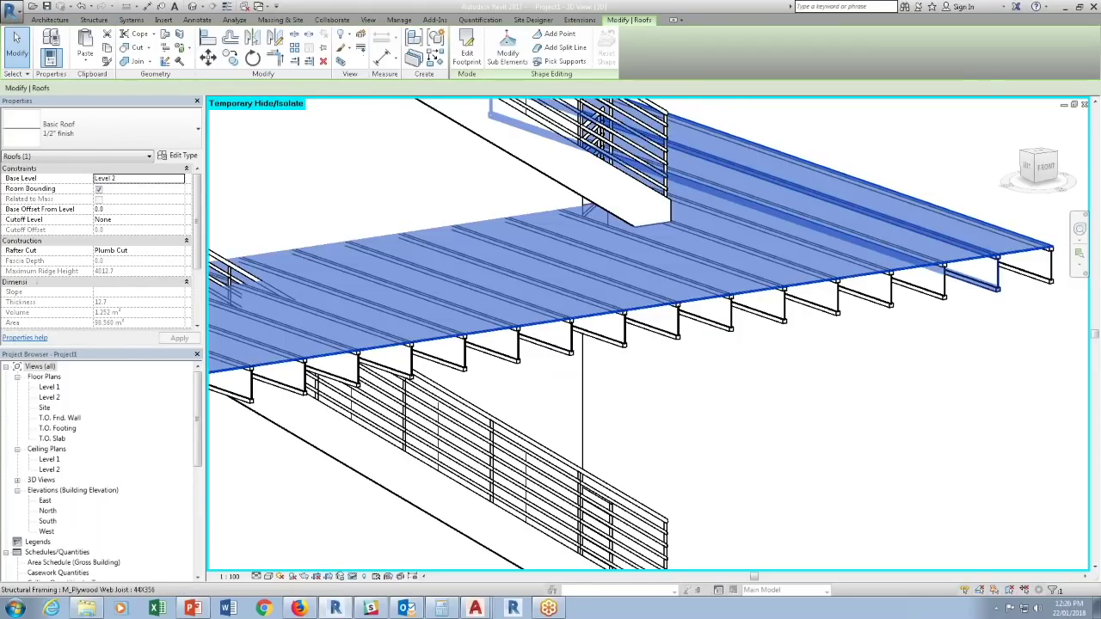
scroll(889, 389, down, 5)
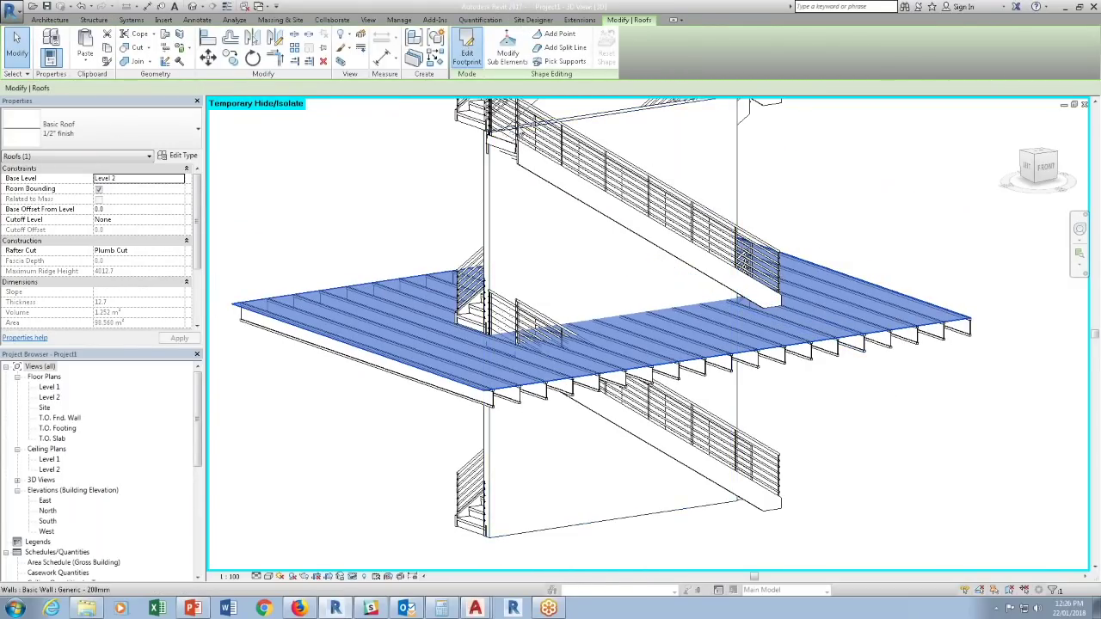
click(467, 47)
shift+middle_drag(516, 447, 531, 449)
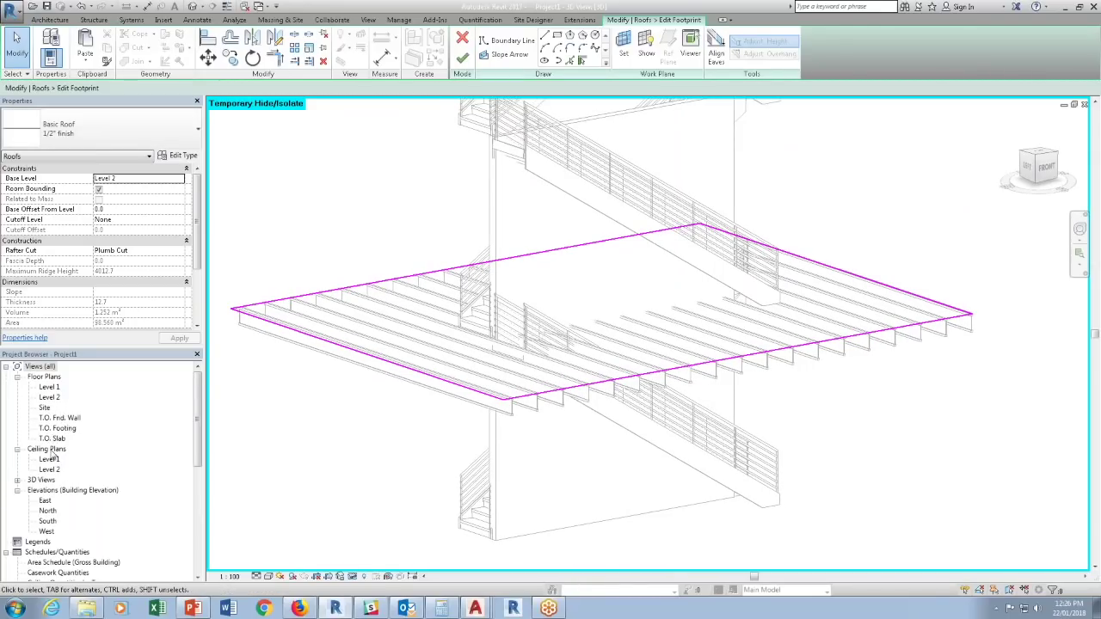
click(48, 388)
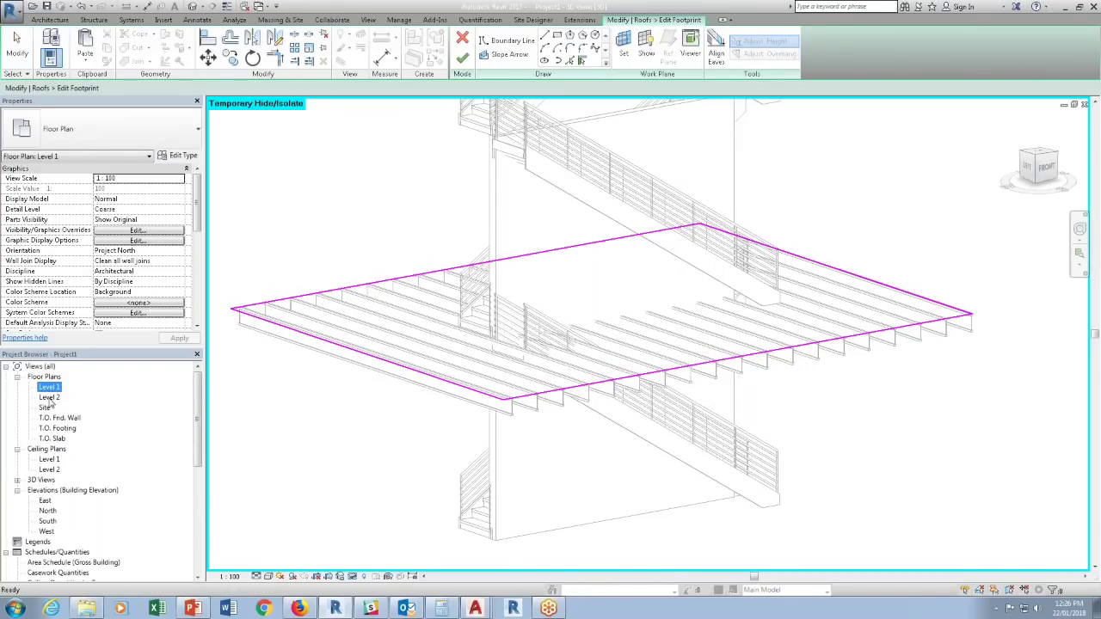
double_click(49, 398)
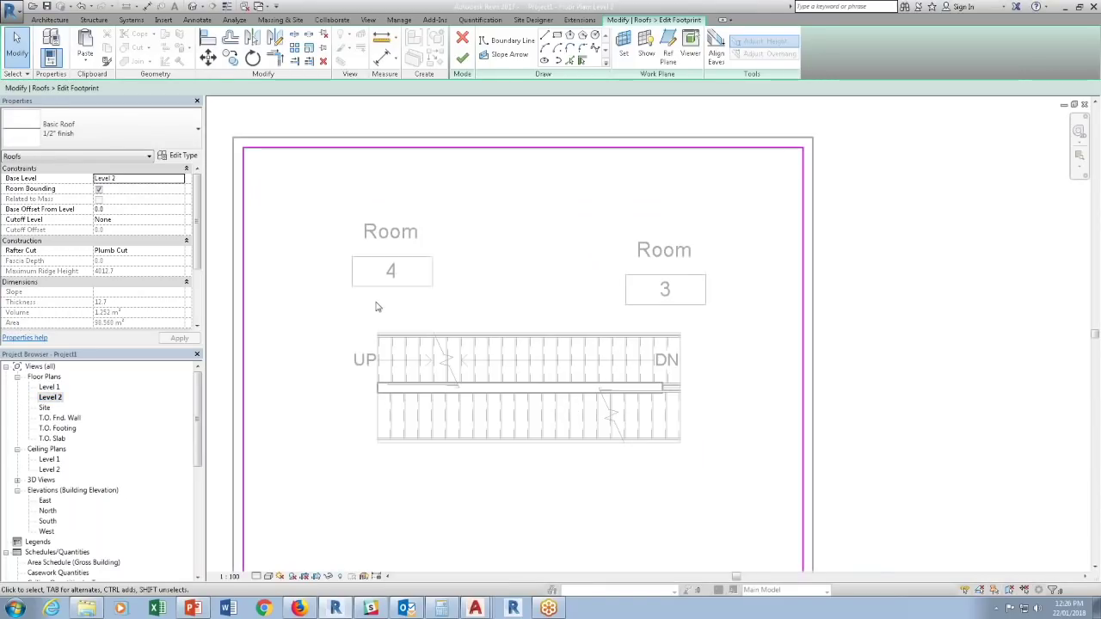
Sketch a rectangular opening about 6050 mm long along the scissor stairs' outer edges and finish the roof footprint in 3D.
scroll(376, 306, up, 1)
click(557, 35)
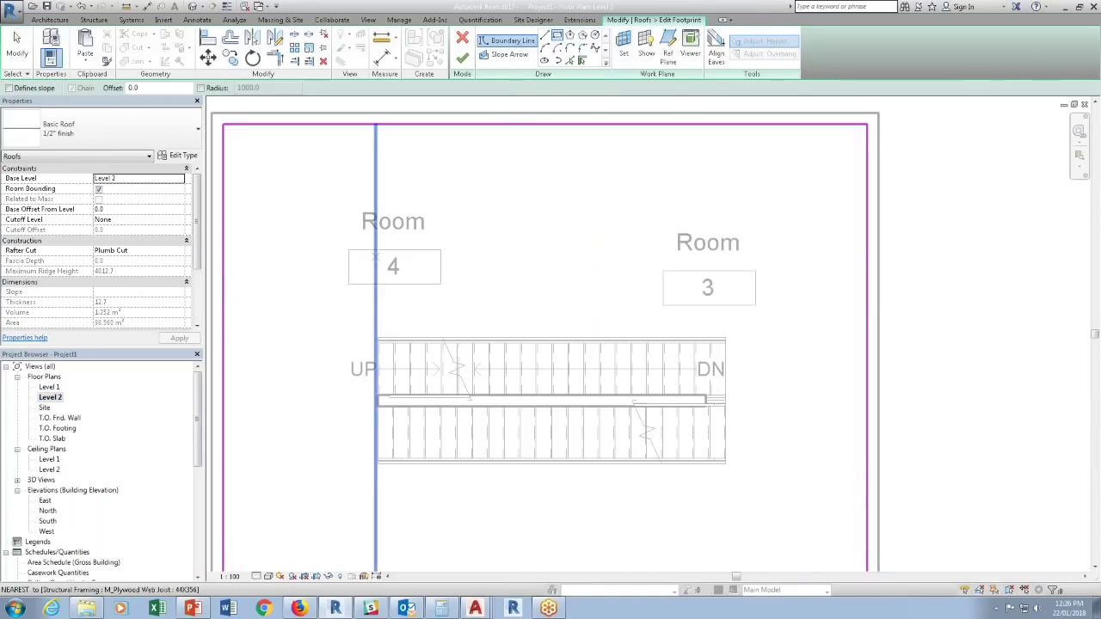
click(377, 338)
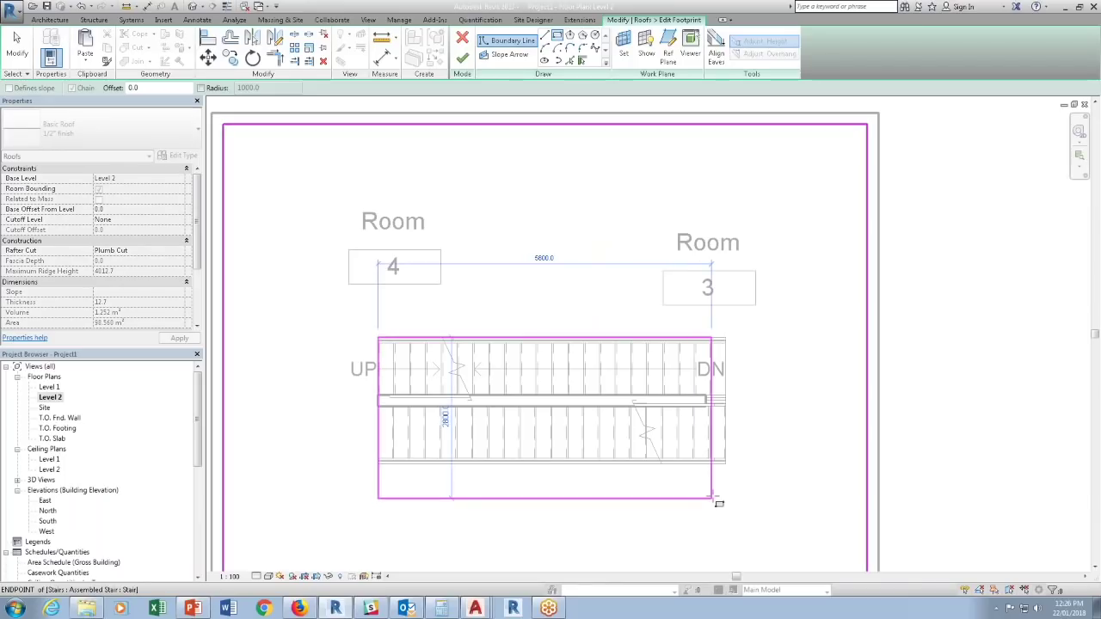
click(725, 461)
scroll(712, 477, up, 4)
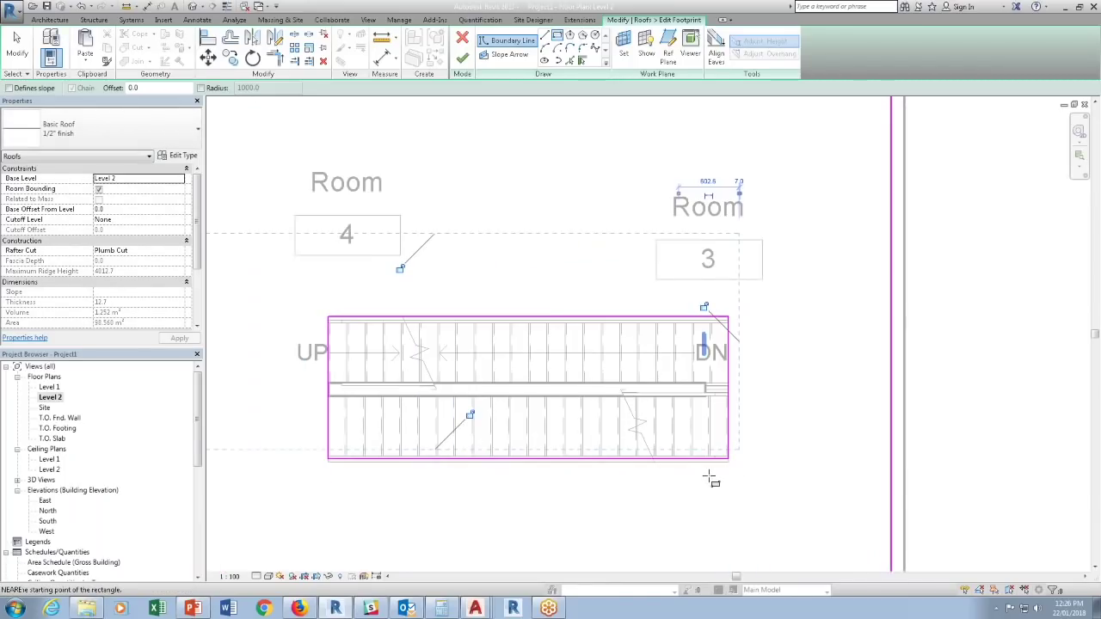
key(Escape)
click(721, 445)
drag(719, 449, 725, 454)
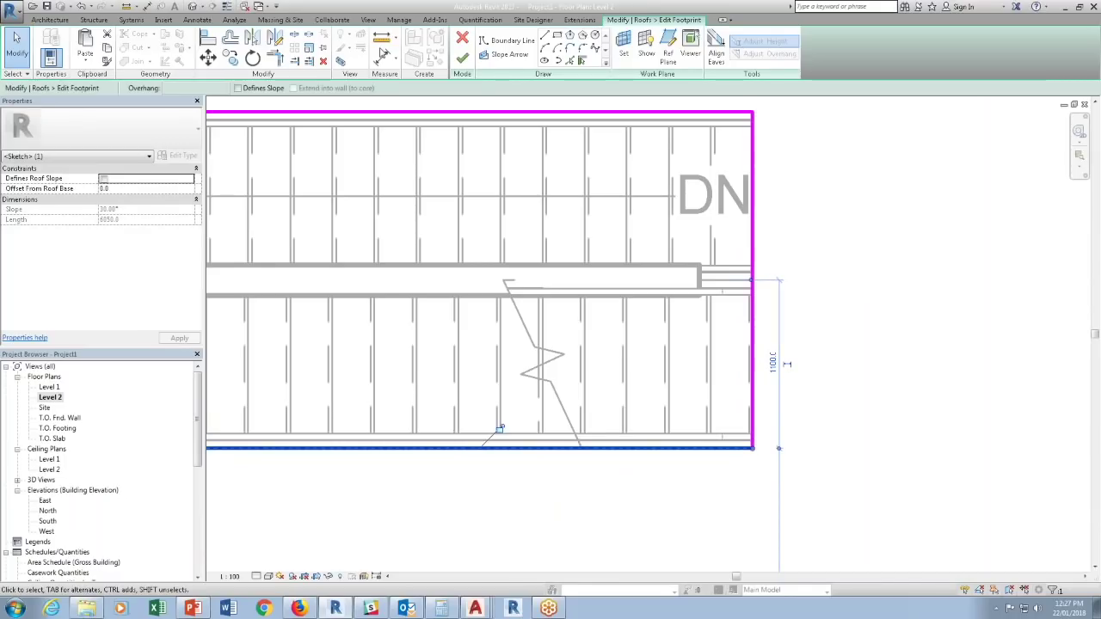
click(198, 6)
click(468, 65)
Open the web joist beam system's boundary for editing and show it in the Level 2 floor plan.
shift+middle_drag(852, 499, 756, 318)
key(Escape)
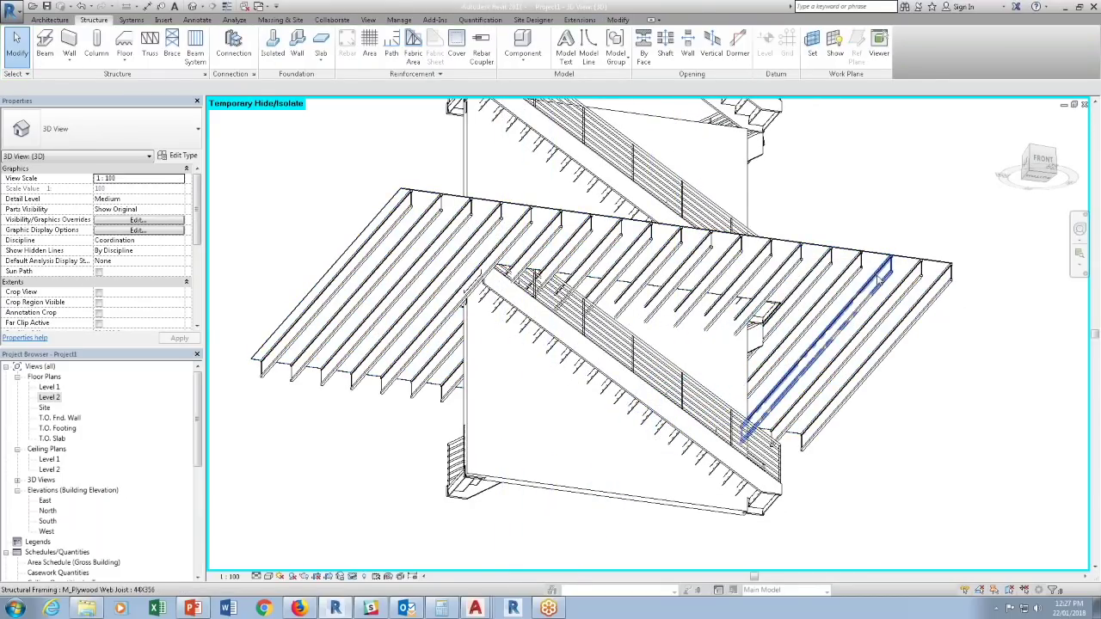
click(962, 273)
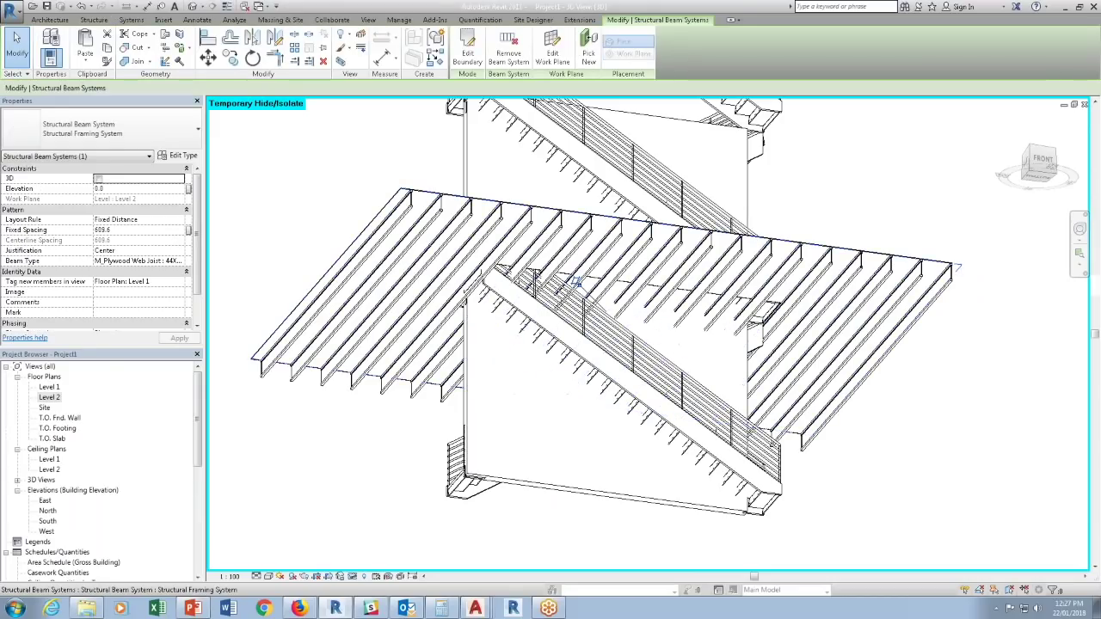
click(467, 48)
shift+middle_drag(519, 130, 375, 286)
scroll(457, 227, up, 2)
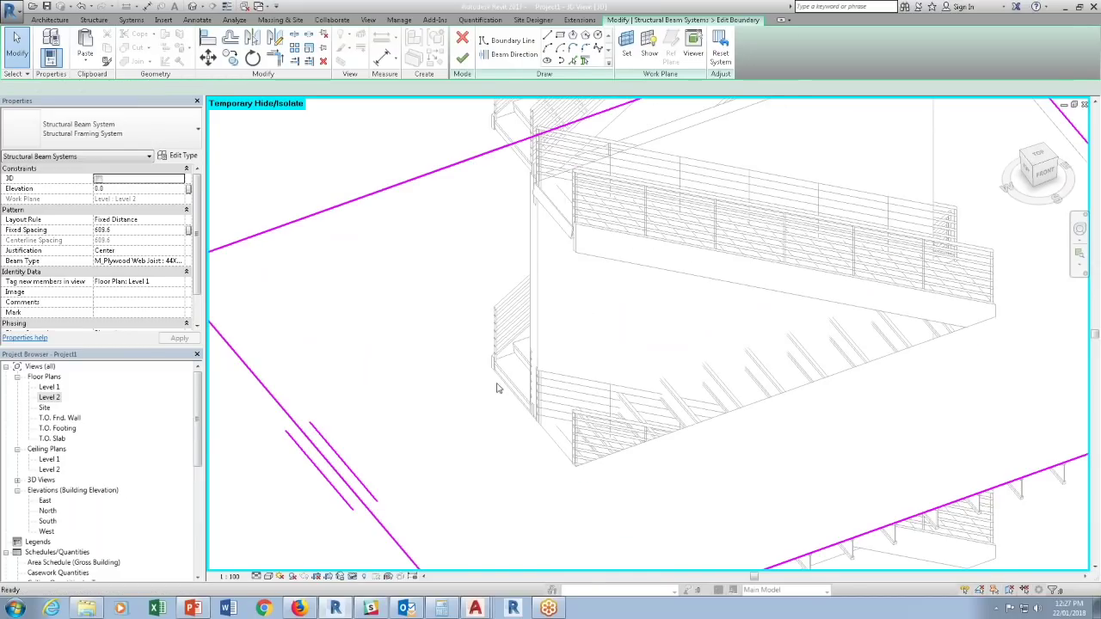
double_click(49, 397)
middle_drag(683, 135, 725, 144)
scroll(725, 144, down, 1)
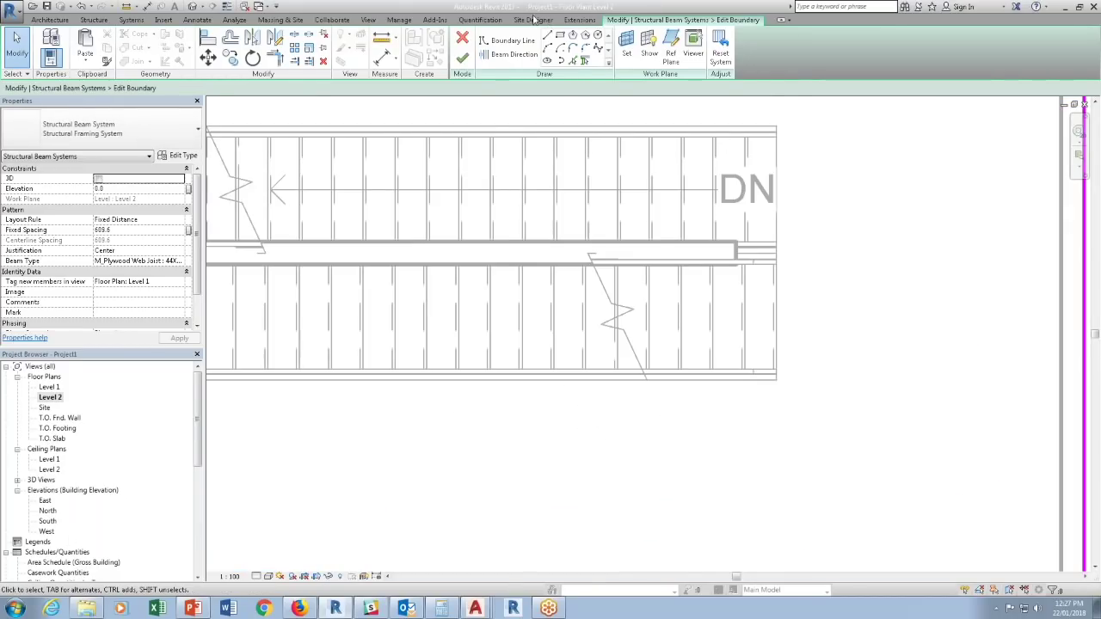
Sketch a rectangular opening in the beam system boundary along the outer edges of the scissor stairs.
click(561, 35)
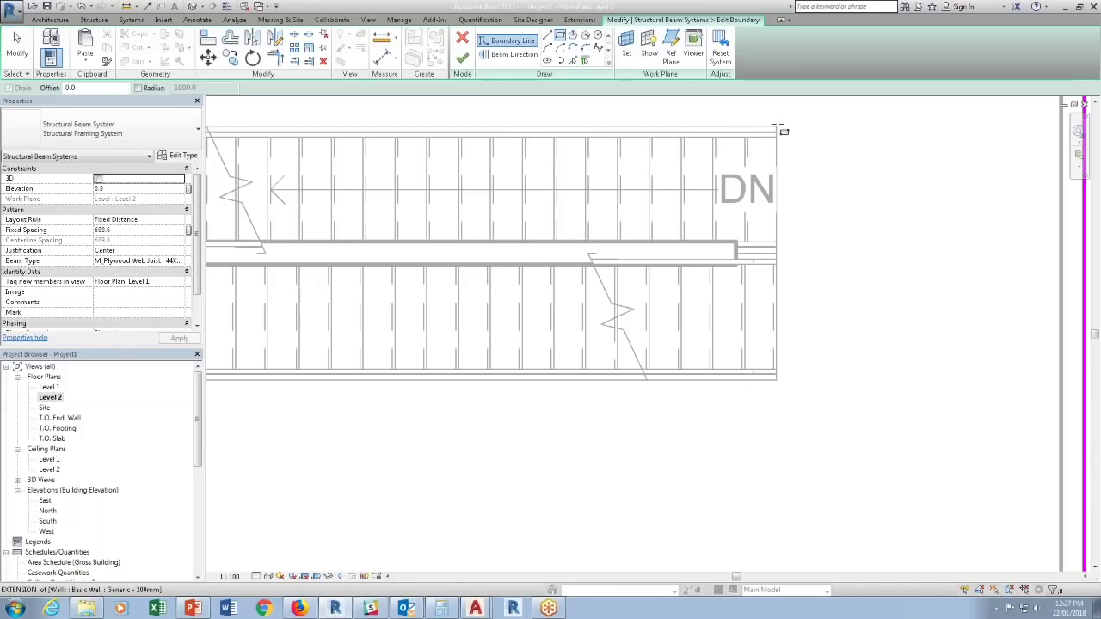
click(780, 125)
scroll(978, 287, down, 1)
key(Escape)
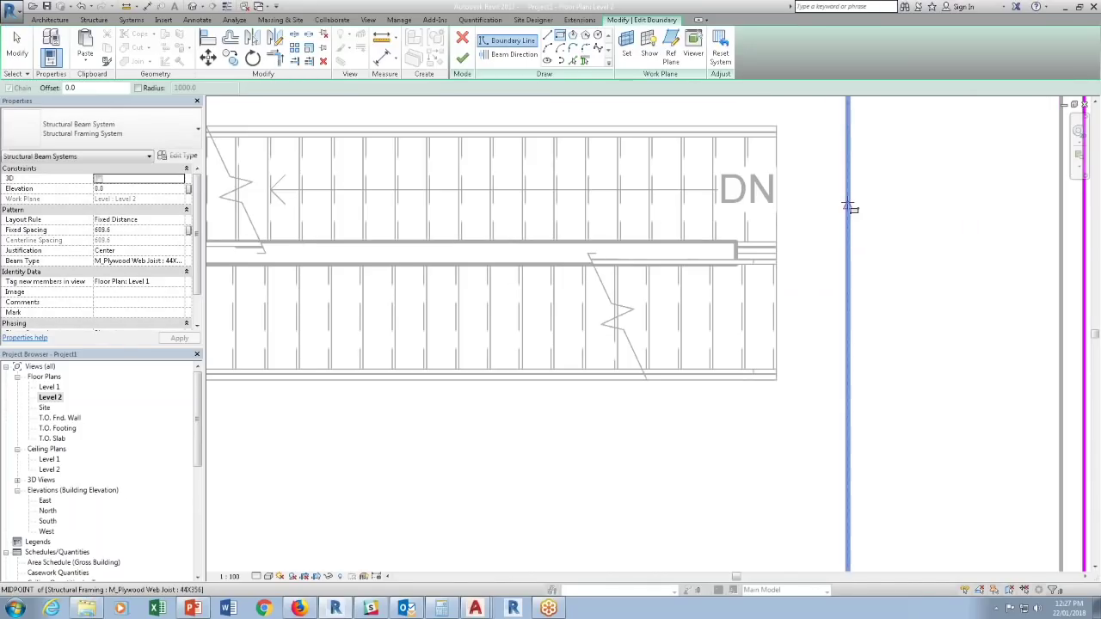
click(776, 127)
middle_drag(385, 323, 837, 386)
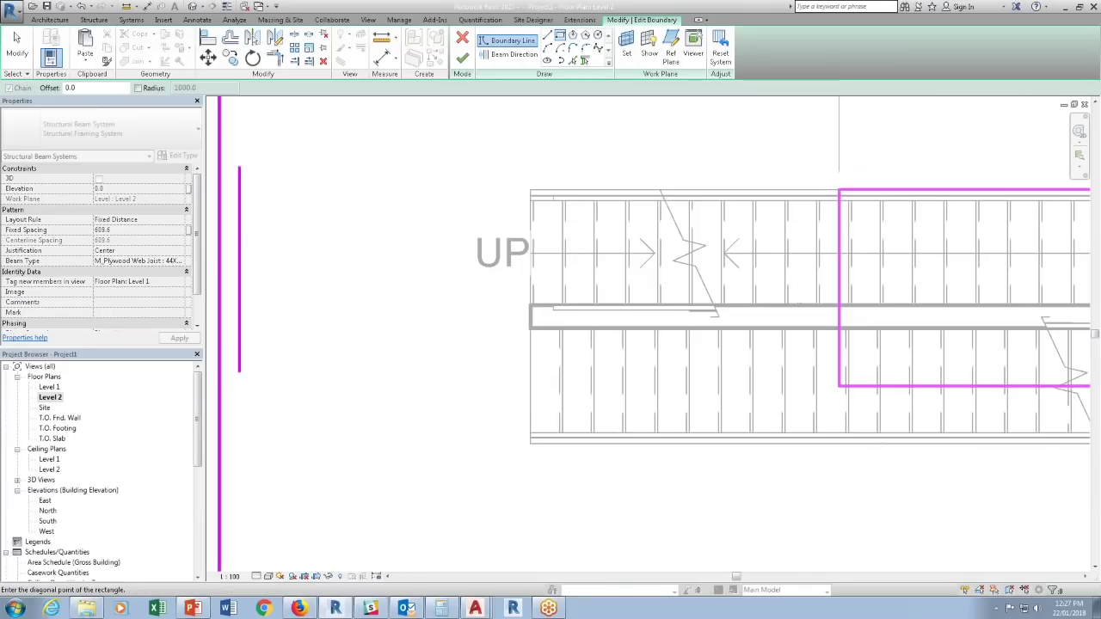
click(534, 444)
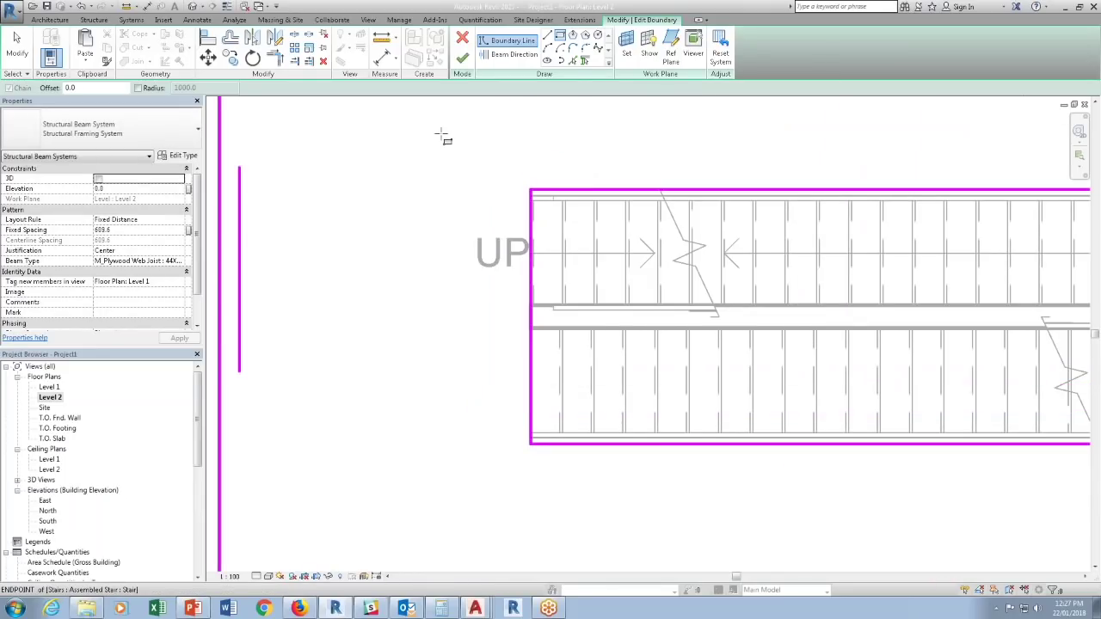
Finish the beam system boundary in the 3D view and examine the joists around the stair opening from below and above.
click(191, 7)
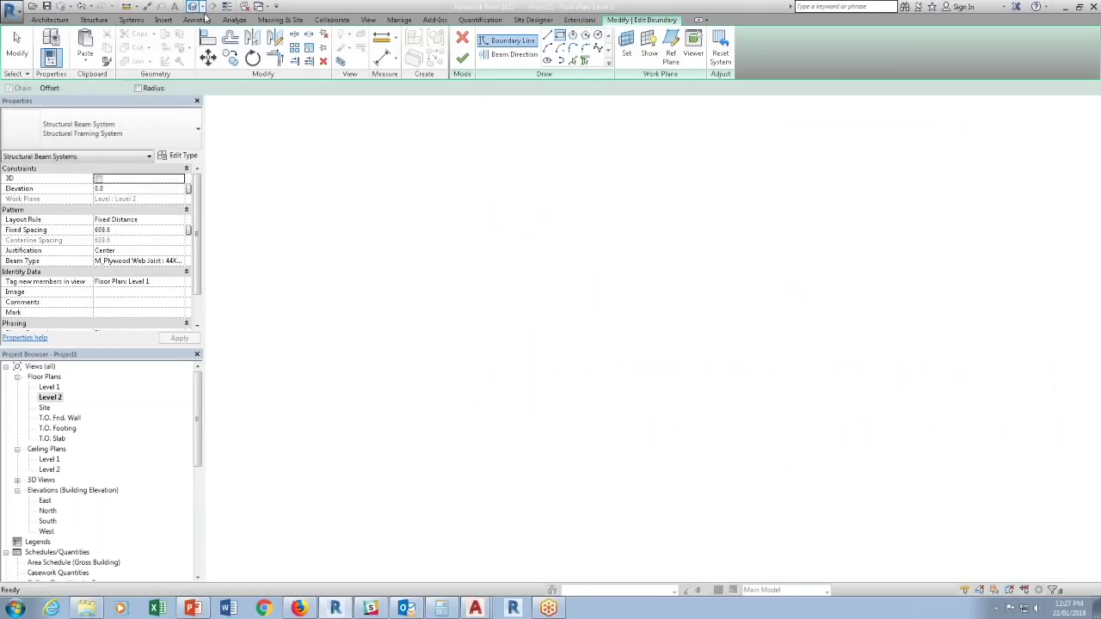
click(463, 57)
shift+middle_drag(860, 335, 907, 238)
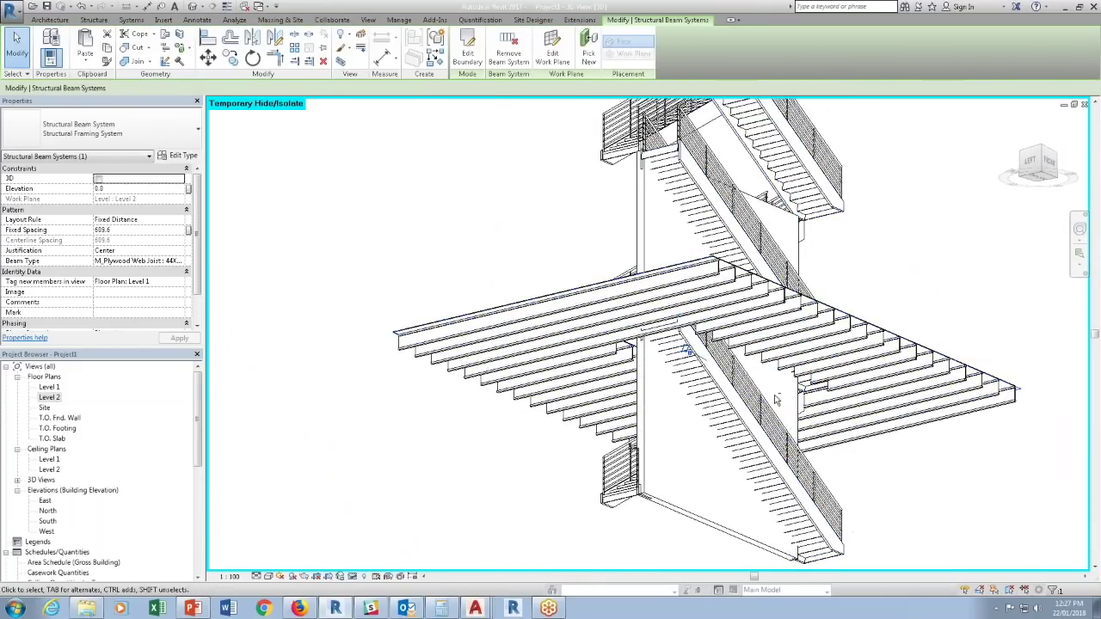
shift+middle_drag(775, 400, 713, 386)
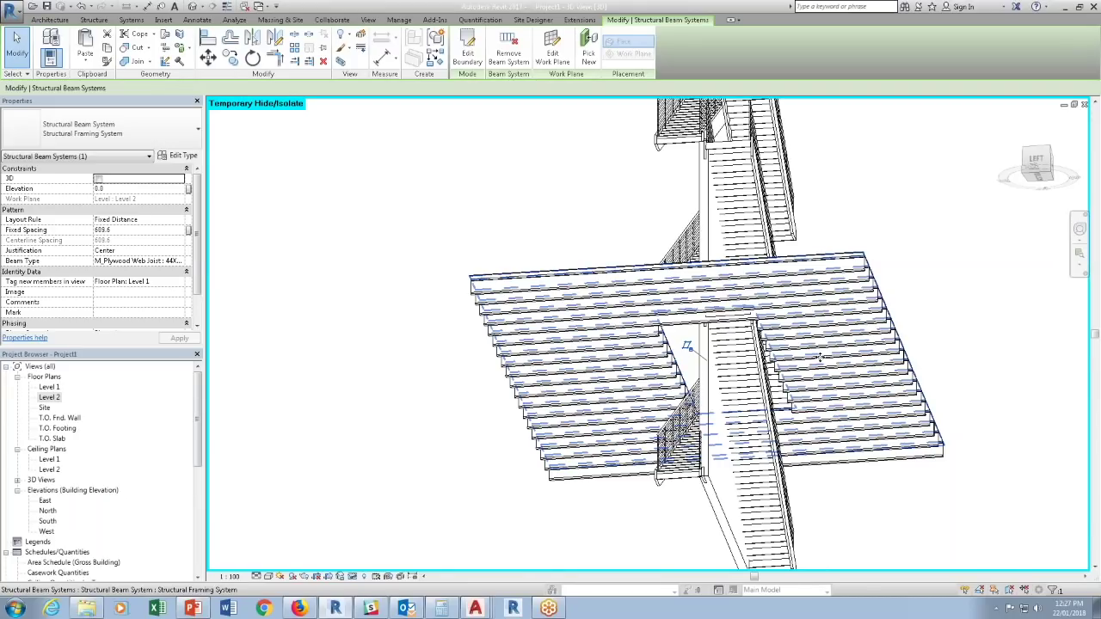
key(Escape)
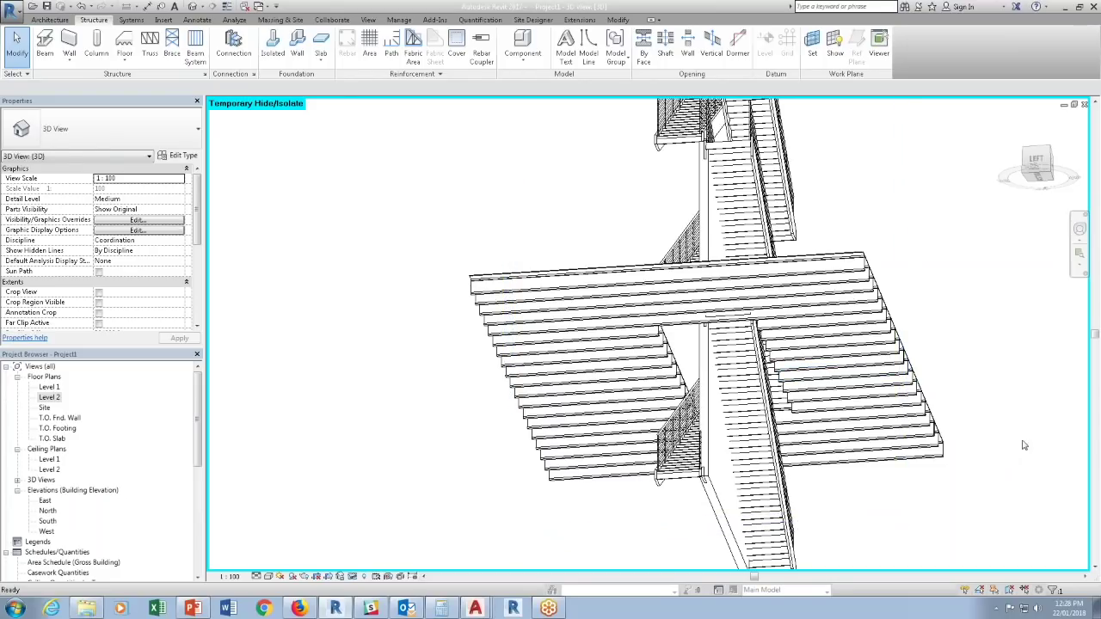
shift+middle_drag(1017, 422, 376, 473)
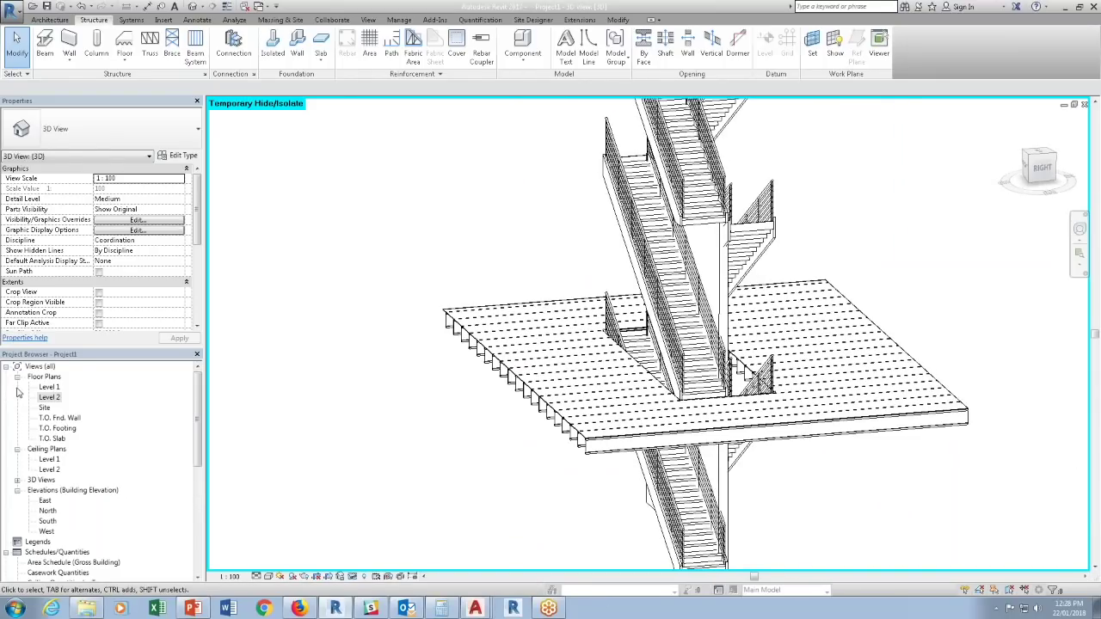
Start an architectural wall in the Level 1 floor plan using the Curtain Wall type.
double_click(53, 387)
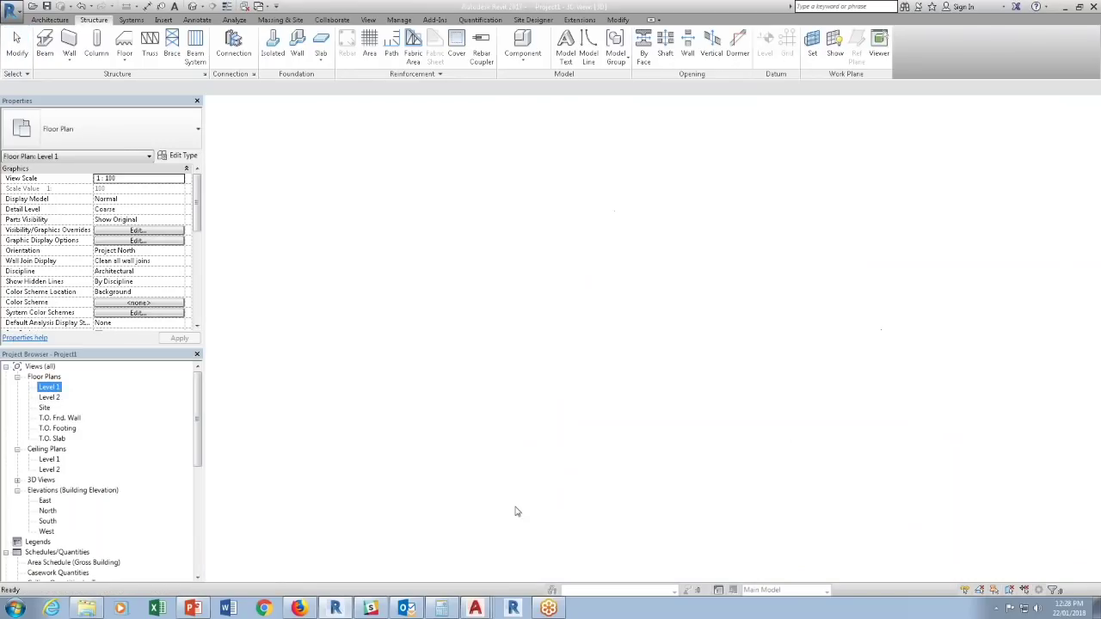
middle_drag(783, 441, 745, 535)
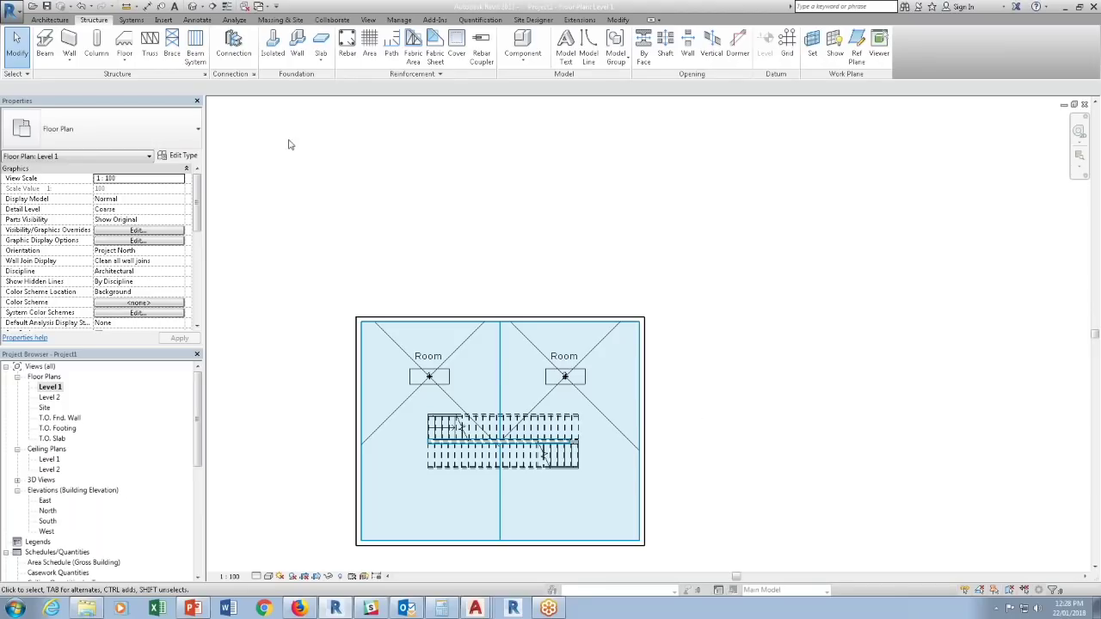
click(50, 20)
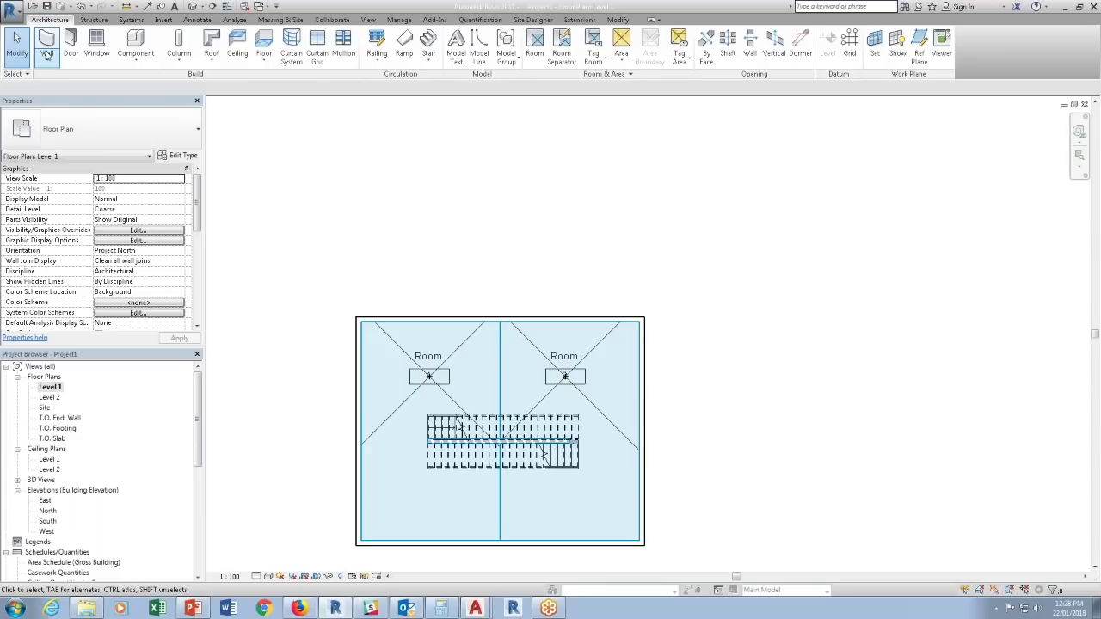
click(46, 60)
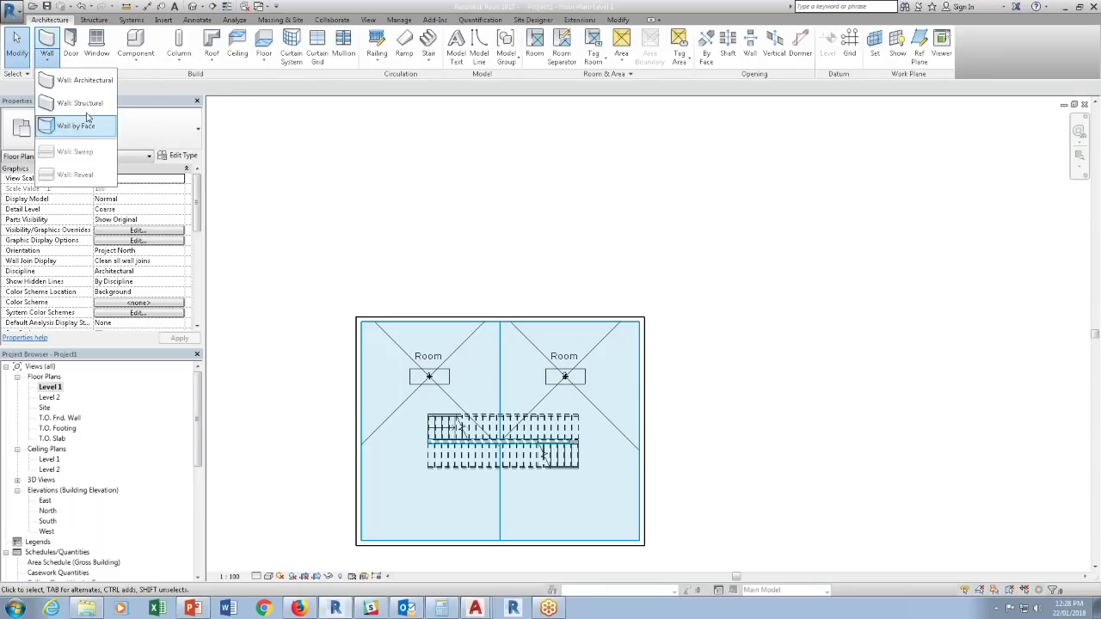
click(79, 80)
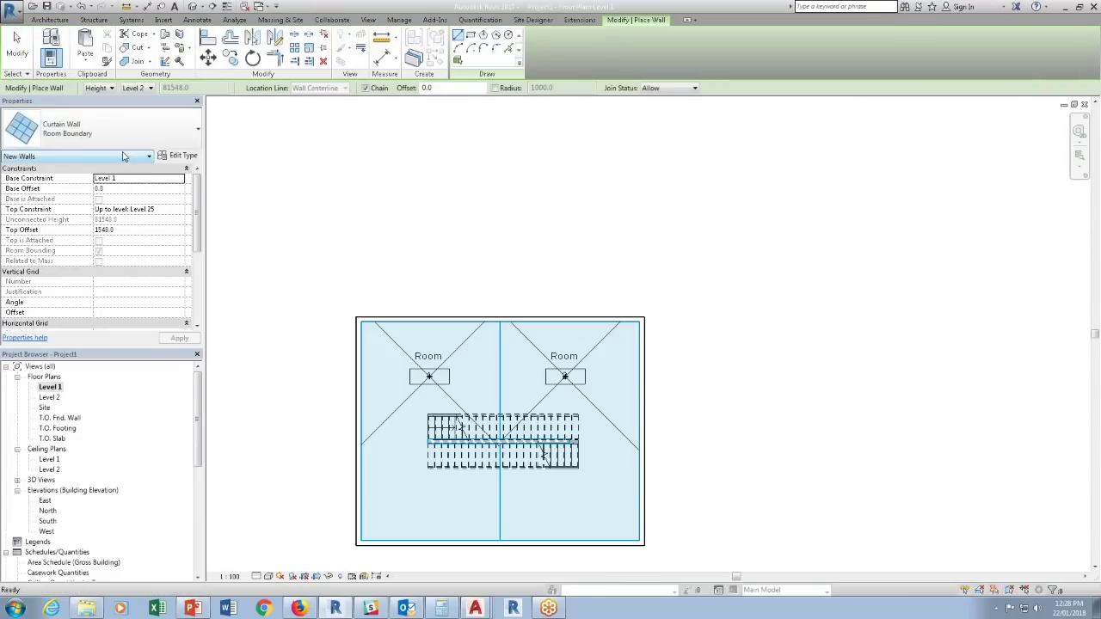
click(121, 145)
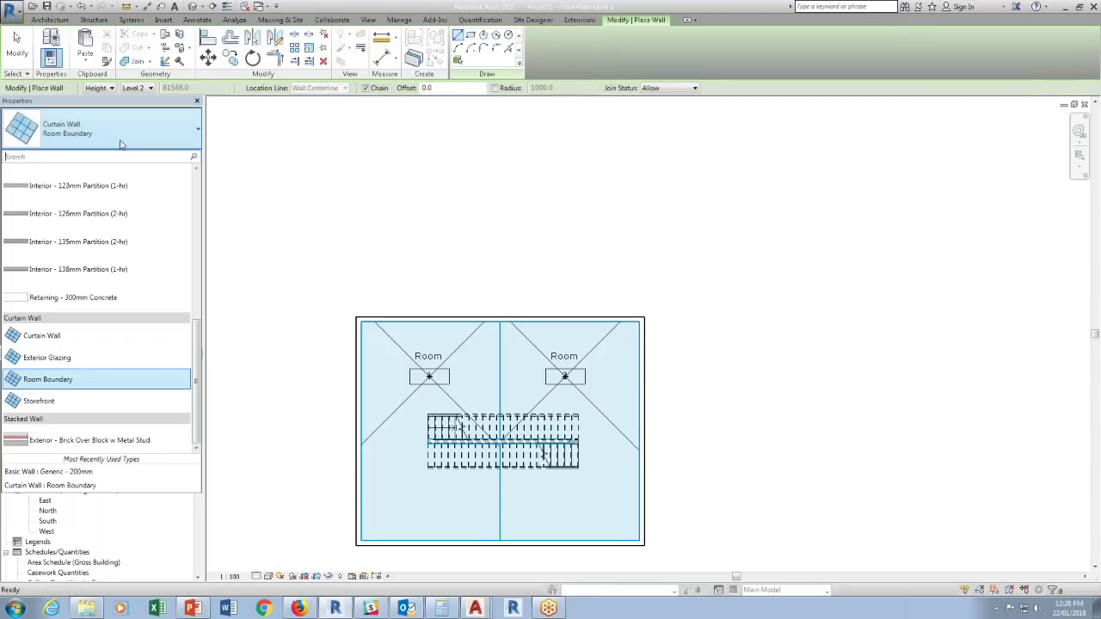
click(59, 336)
Duplicate the Curtain Wall type as Mech Louver.
click(182, 158)
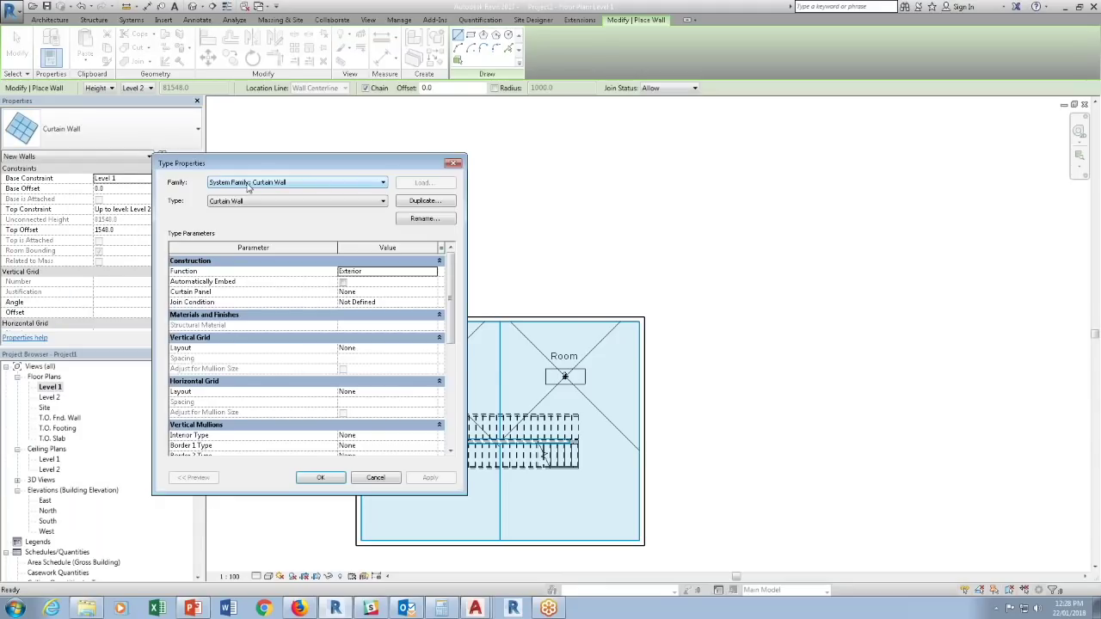
click(424, 202)
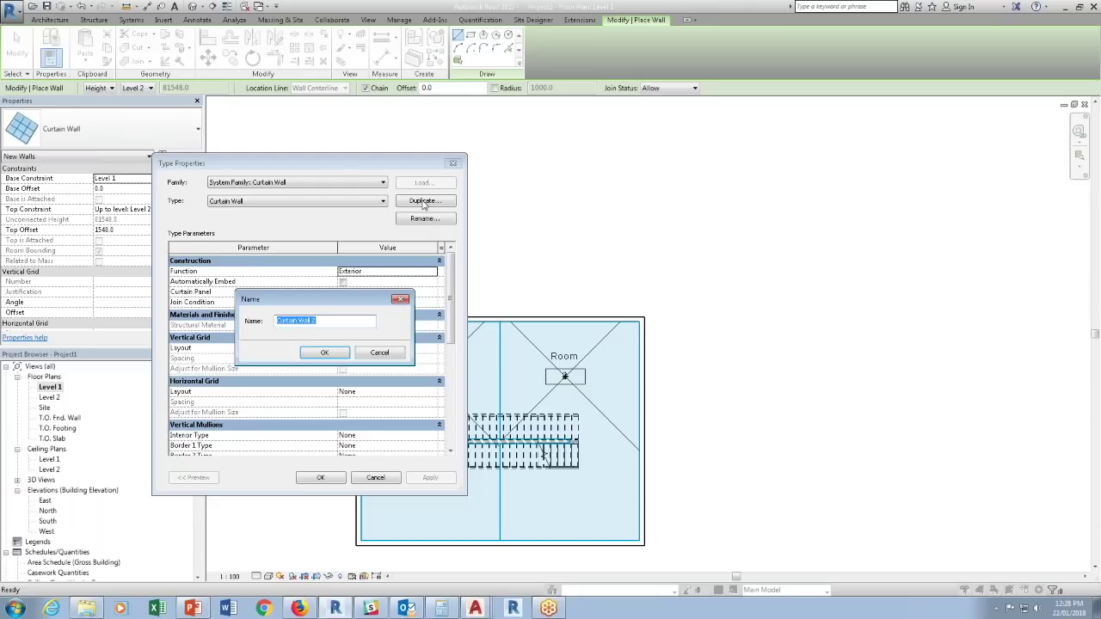
text(Mi)
key(Return)
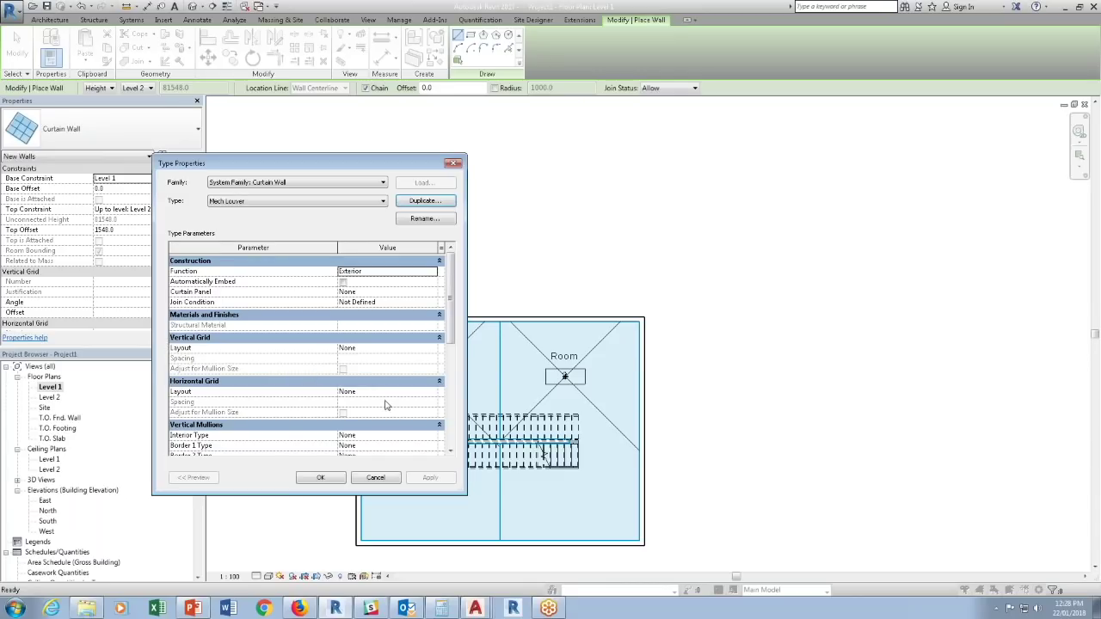
Set the Mech Louver type's vertical grid layout to Fixed Number.
click(438, 337)
click(437, 350)
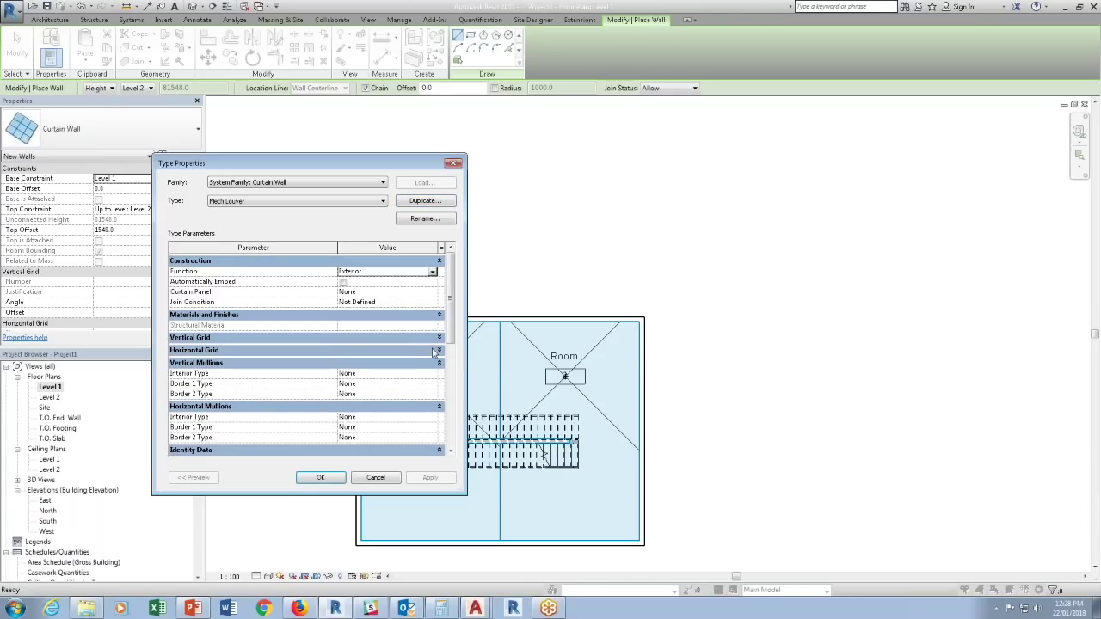
click(437, 338)
click(431, 348)
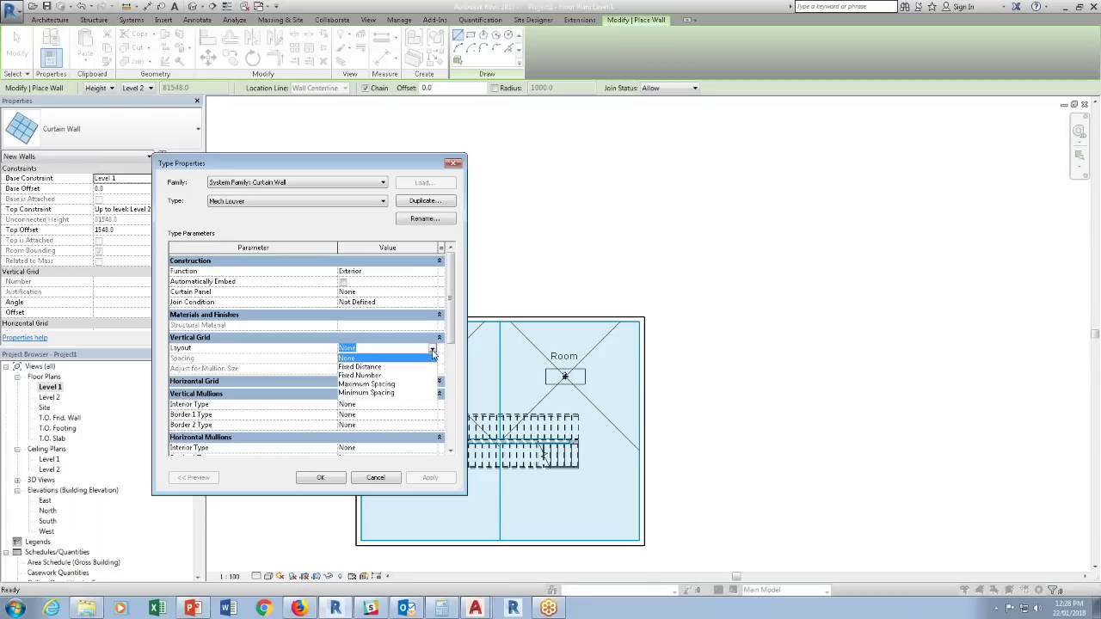
click(373, 376)
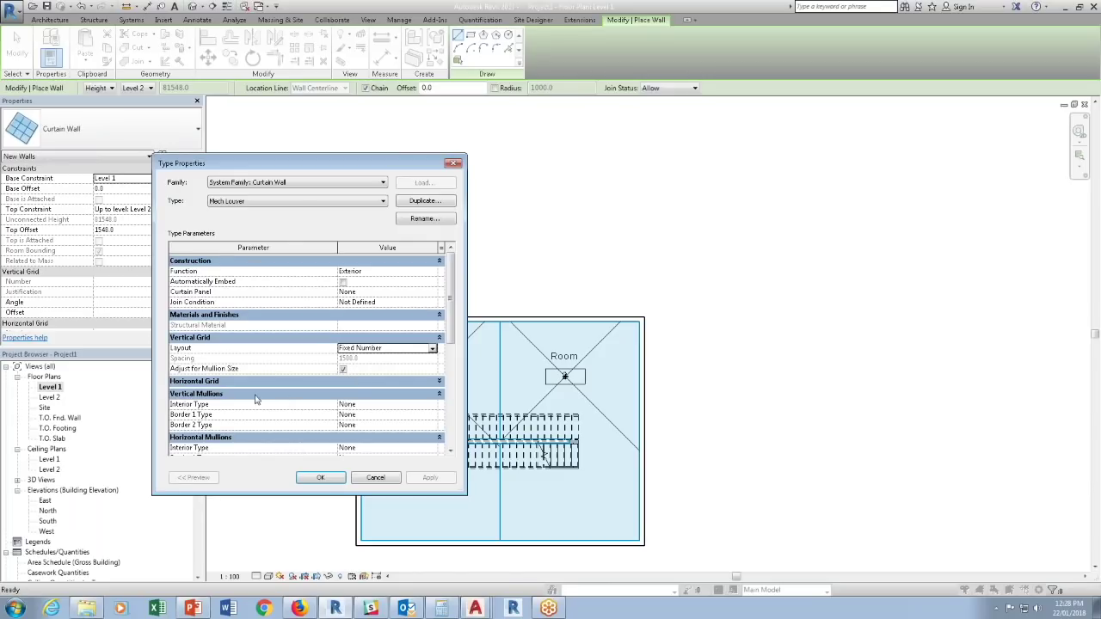
Set the vertical mullions' interior, border 1 and border 2 types to Rectangular Mullion : 50 x 150mm and accept the type.
click(432, 416)
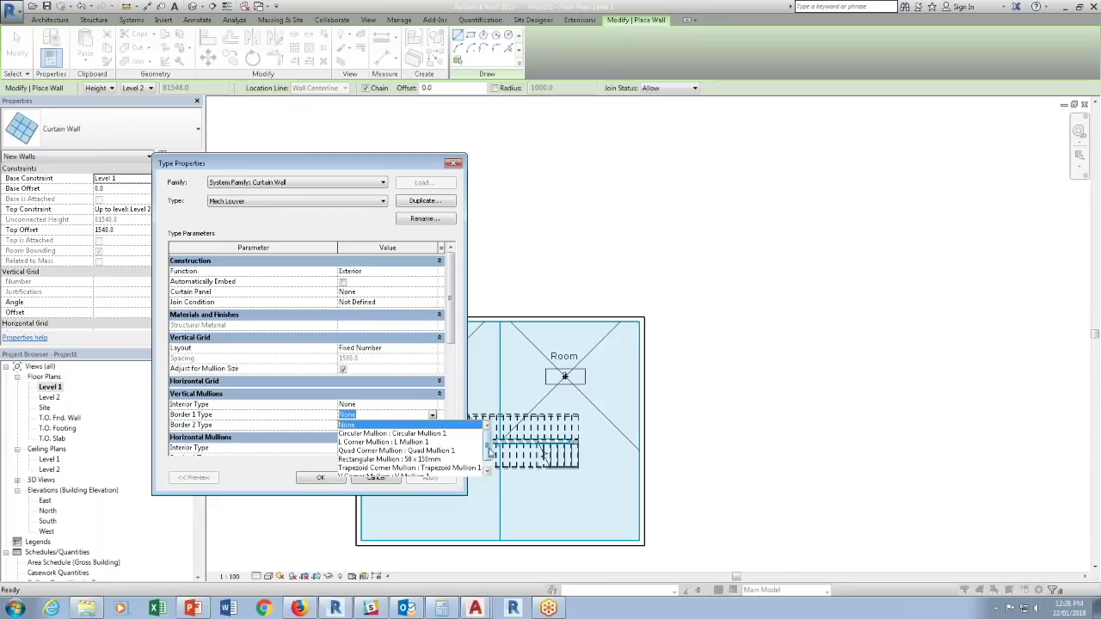
drag(488, 453, 490, 461)
click(432, 449)
click(434, 425)
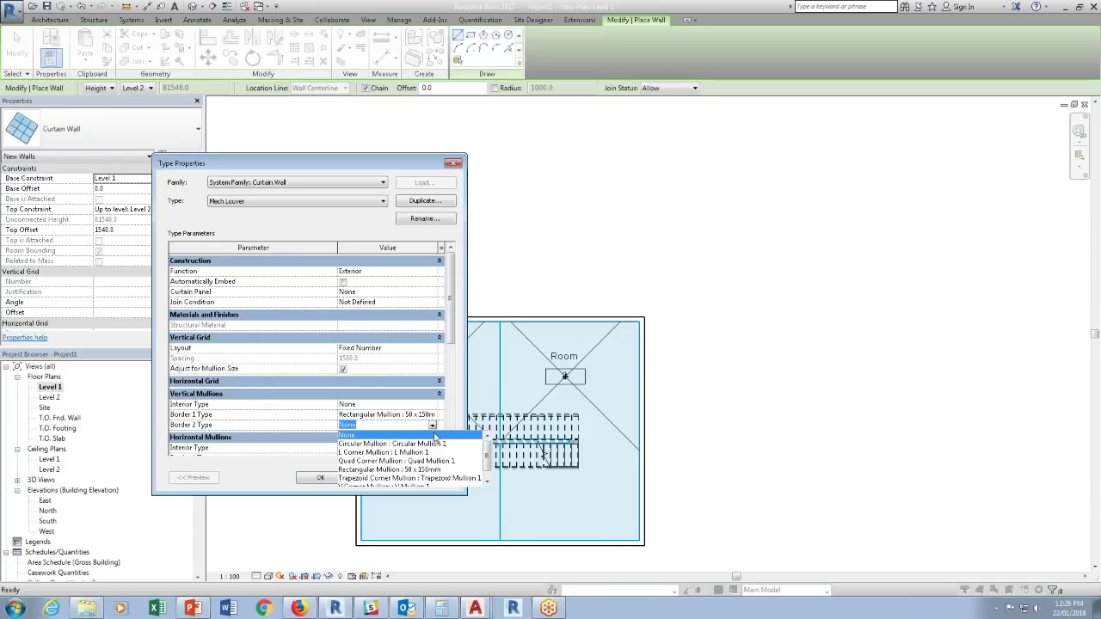
click(422, 469)
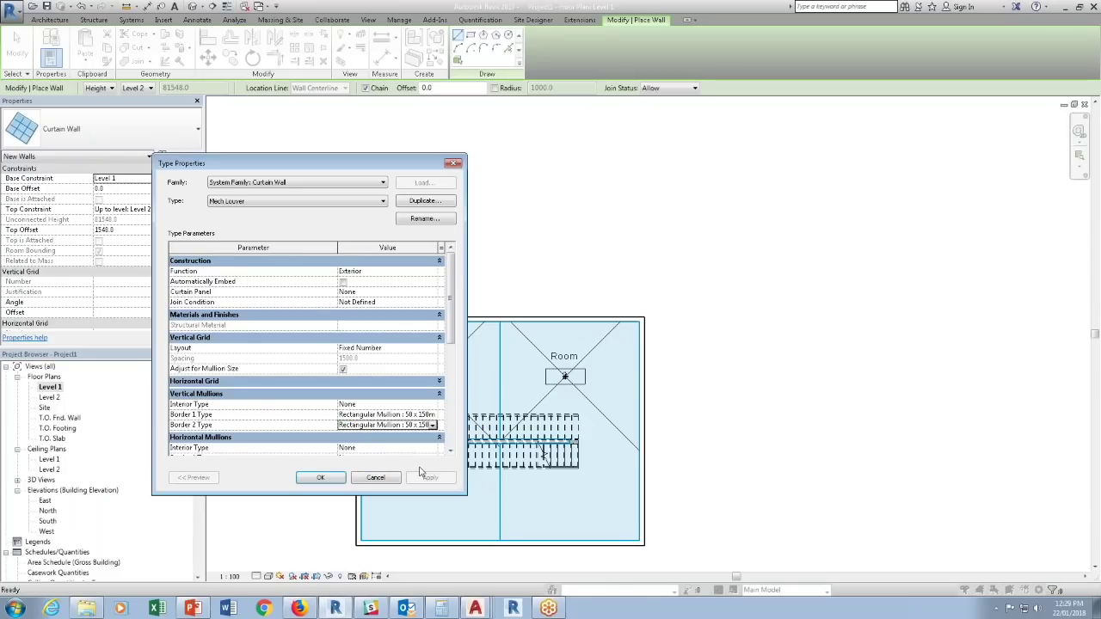
click(433, 404)
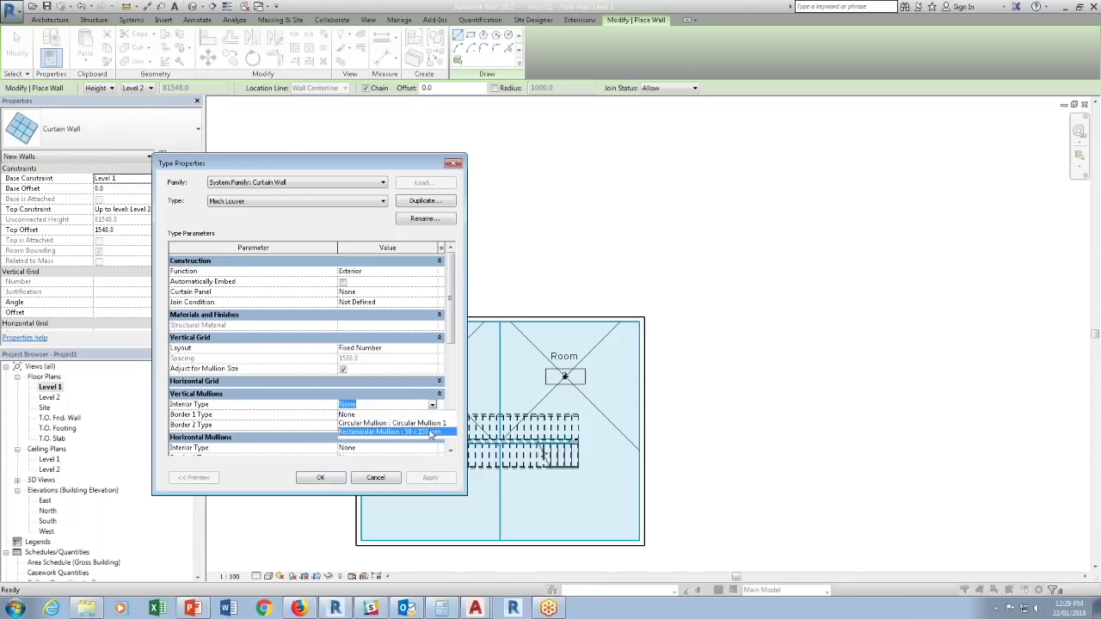
click(436, 448)
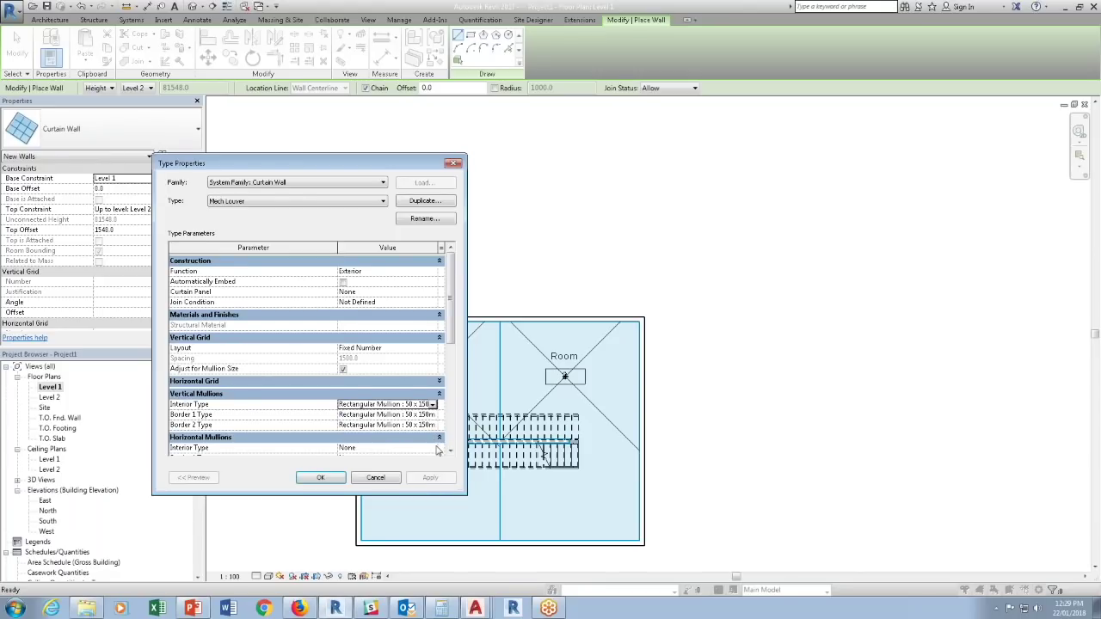
click(320, 477)
Draw a short horizontal Mech Louver wall in the empty area east of the building and end the wall command.
middle_drag(756, 372, 534, 365)
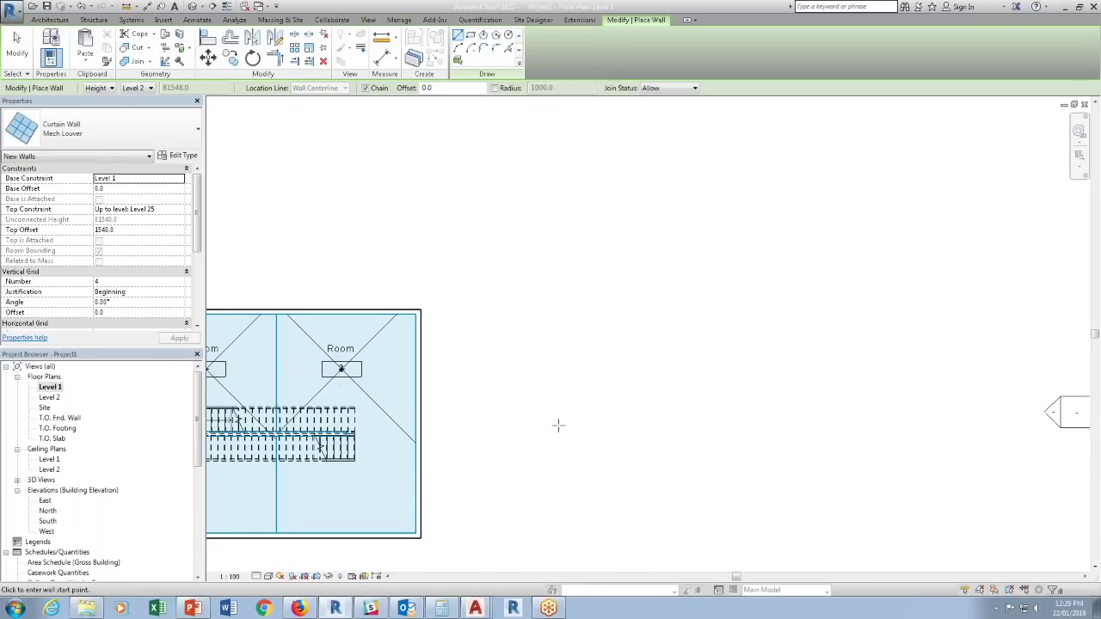
click(553, 423)
click(611, 423)
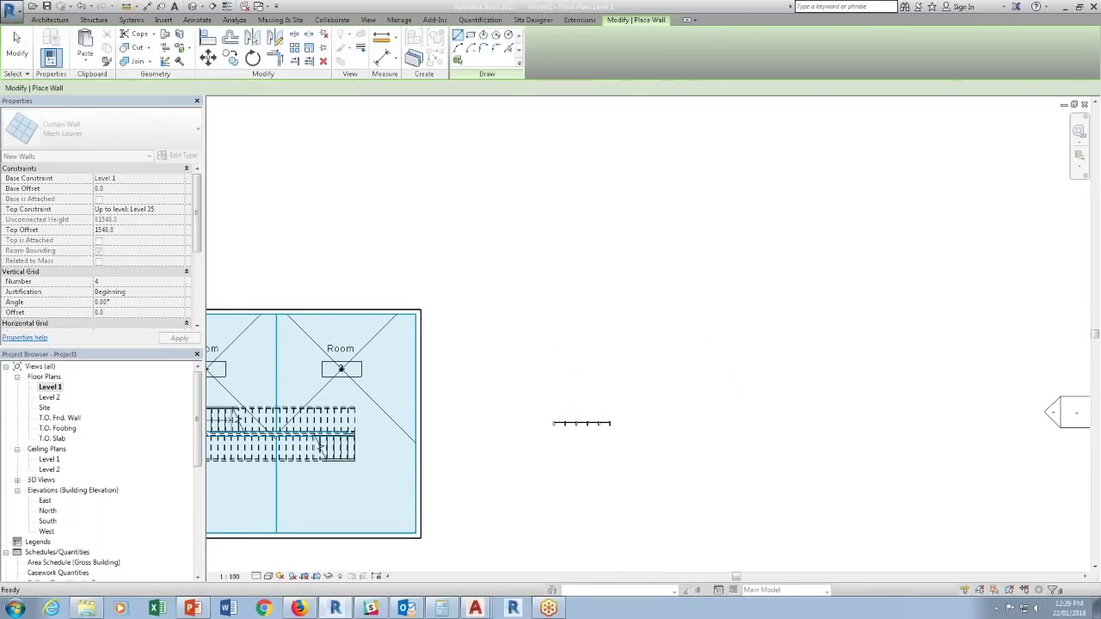
key(Escape)
key(Escape)
scroll(575, 423, up, 2)
scroll(573, 419, up, 2)
Examine the Mech Louver wall and its vertical mullions near the base in the default 3D view.
click(202, 7)
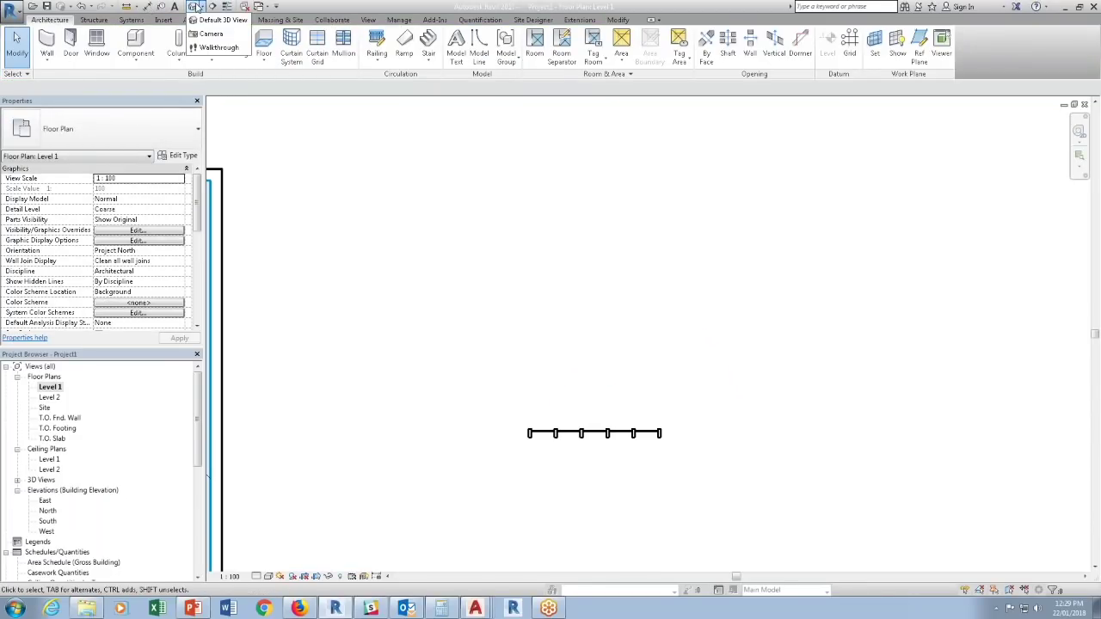
click(194, 7)
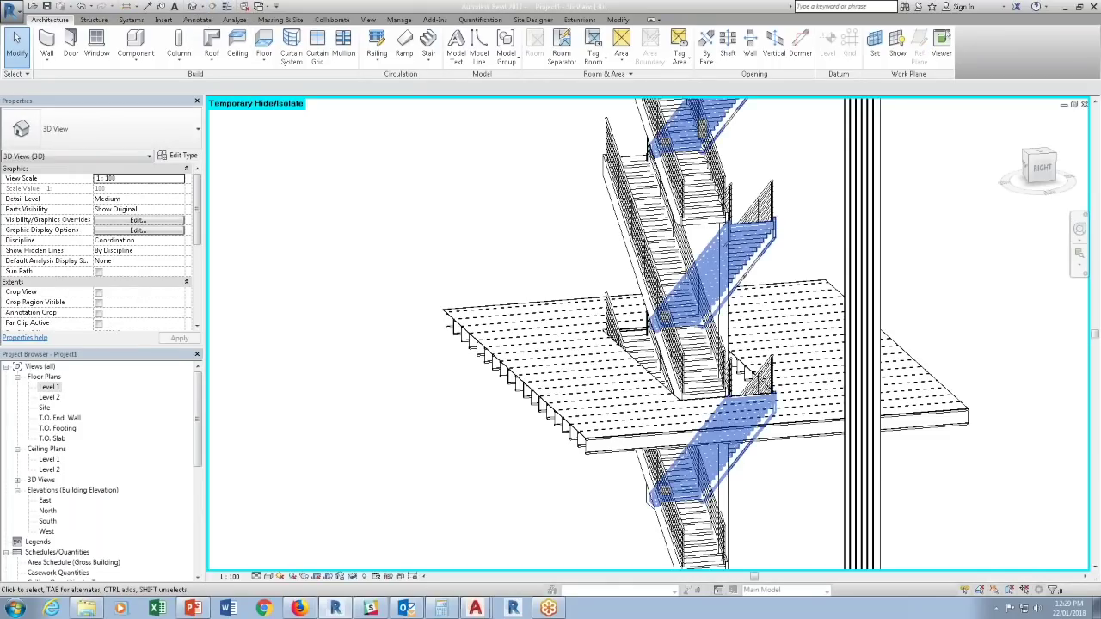
scroll(521, 252, down, 3)
shift+middle_drag(521, 252, 436, 425)
scroll(434, 423, up, 5)
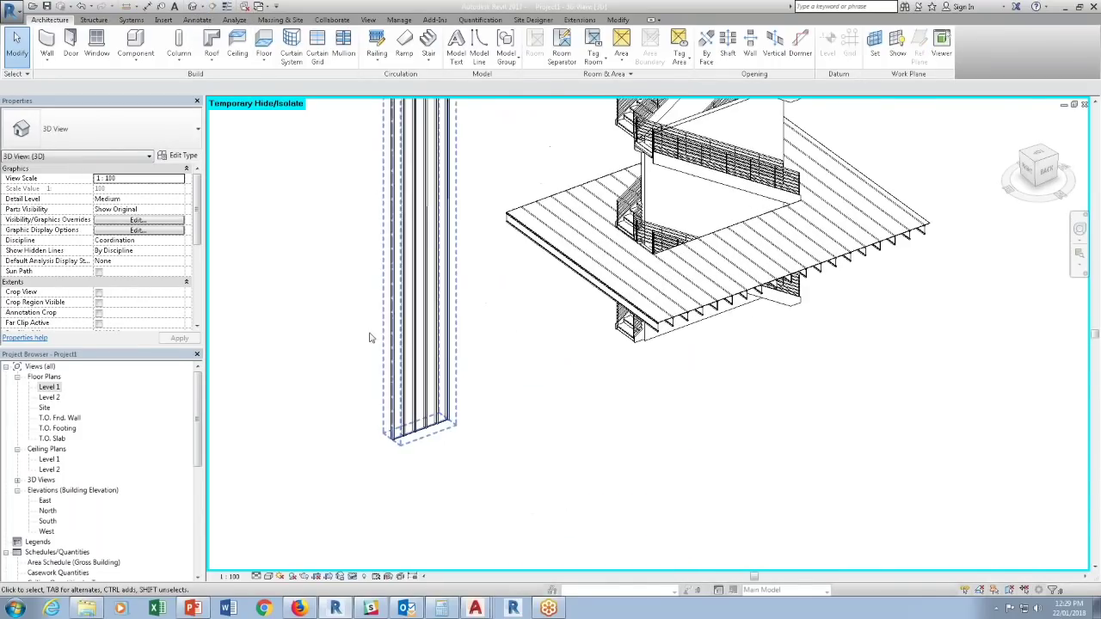
Set the Mech Louver wall's top constraint to Unconnected and its unconnected height to 2000 mm.
click(444, 464)
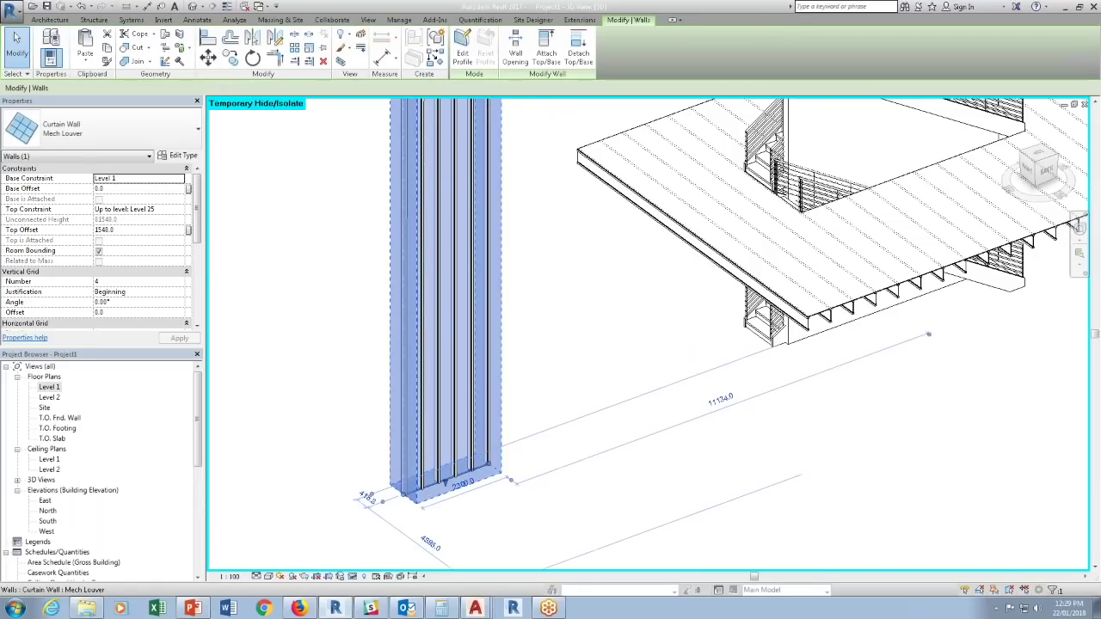
click(176, 156)
key(Escape)
click(180, 210)
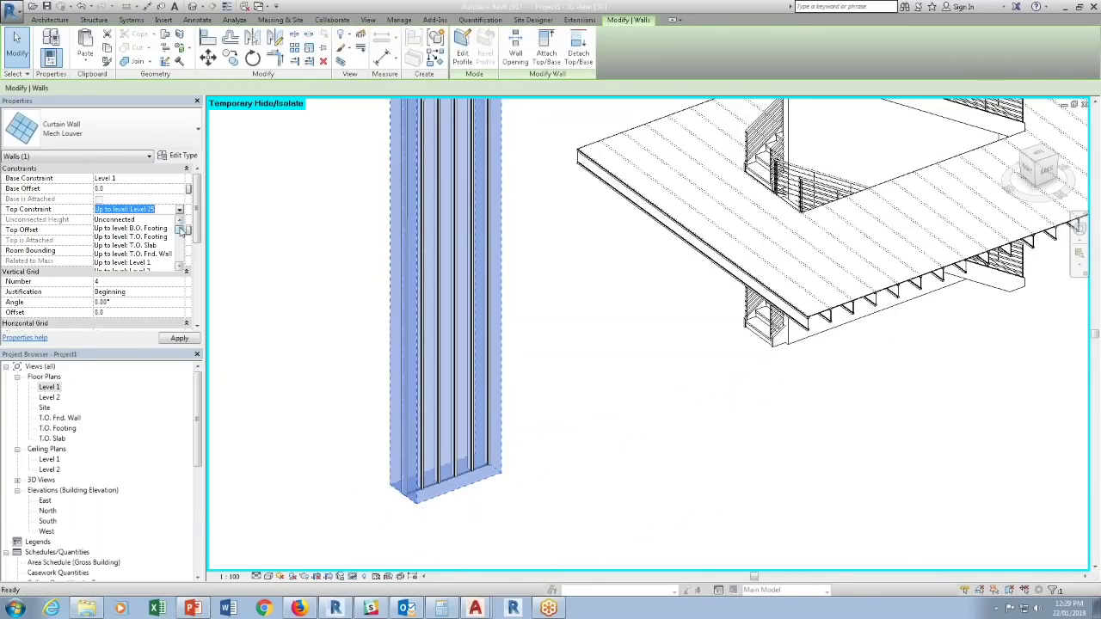
click(116, 219)
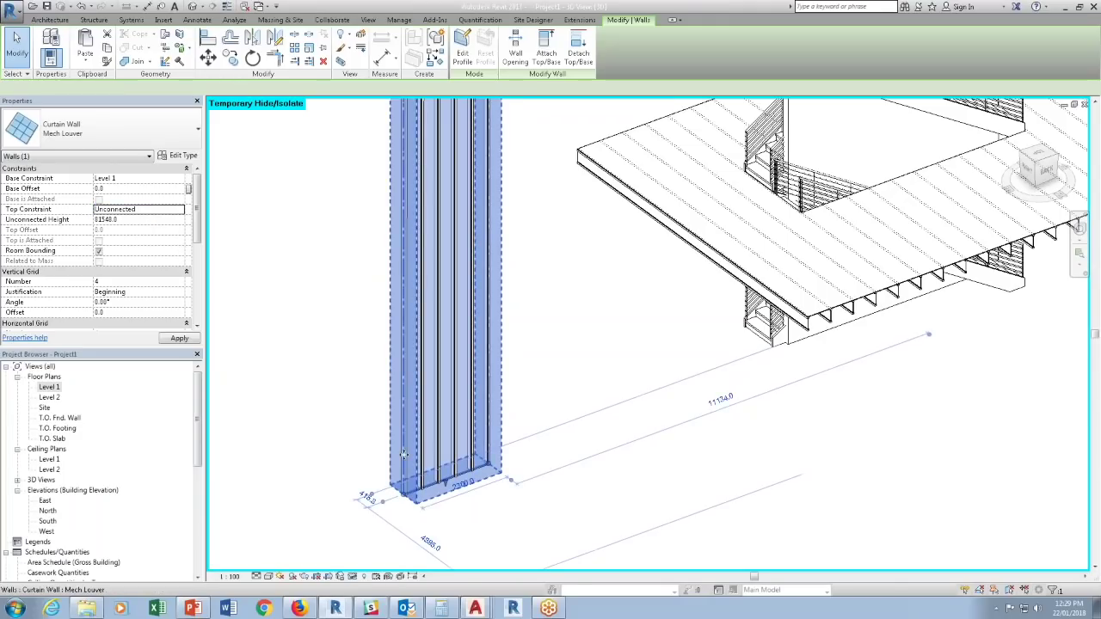
click(122, 220)
text(2000.0)
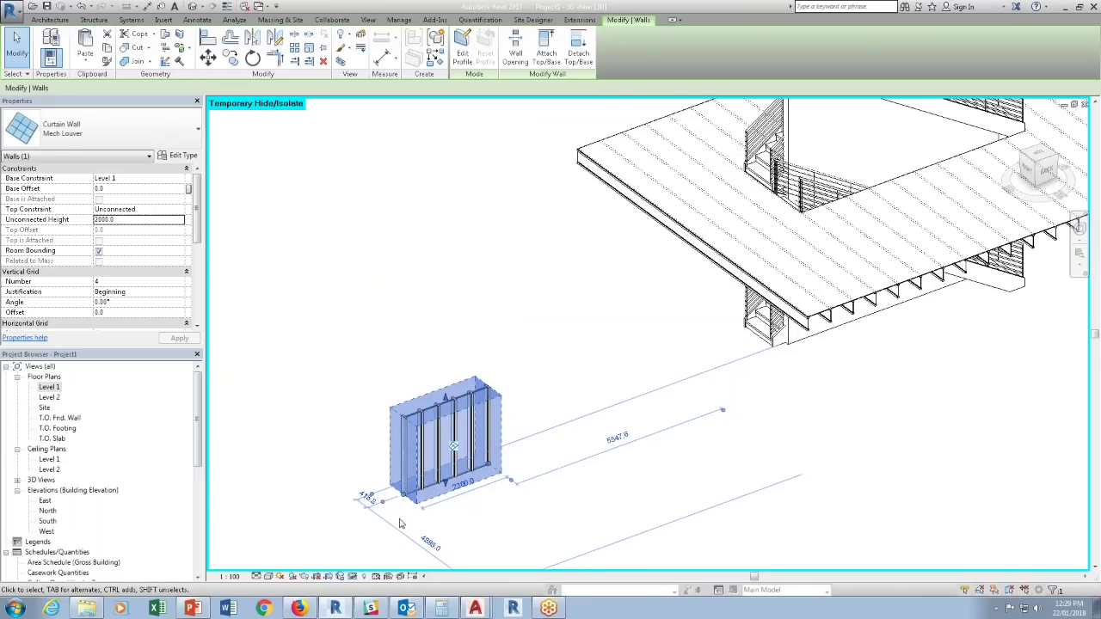
click(402, 521)
scroll(403, 521, up, 5)
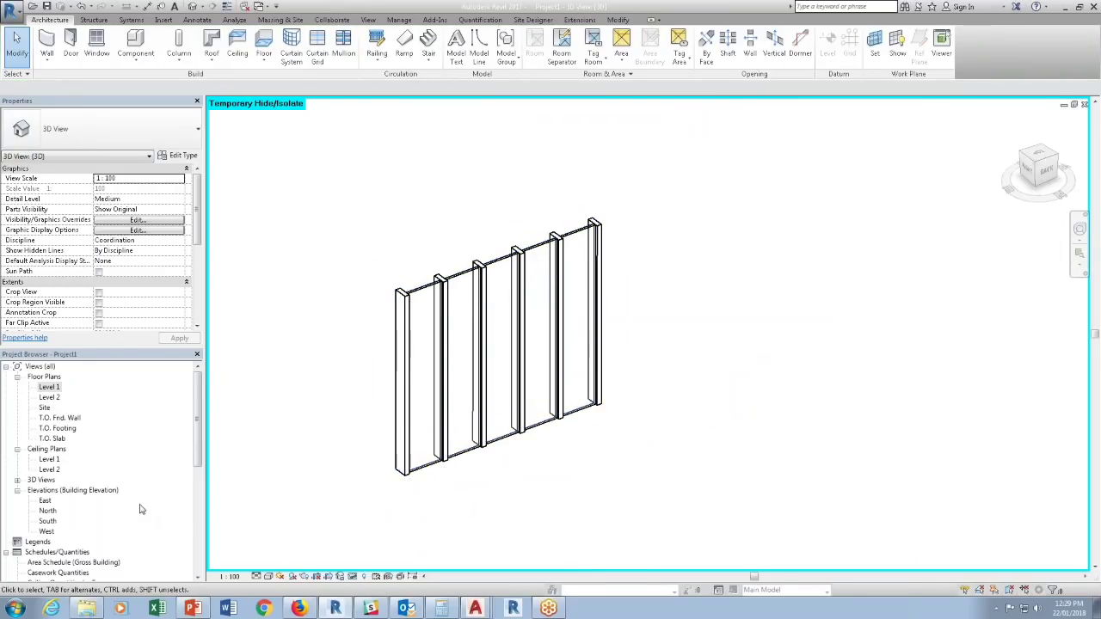
Locate the Rectangular Mullion types among the project's Curtain Wall Mullions families.
drag(196, 443, 194, 507)
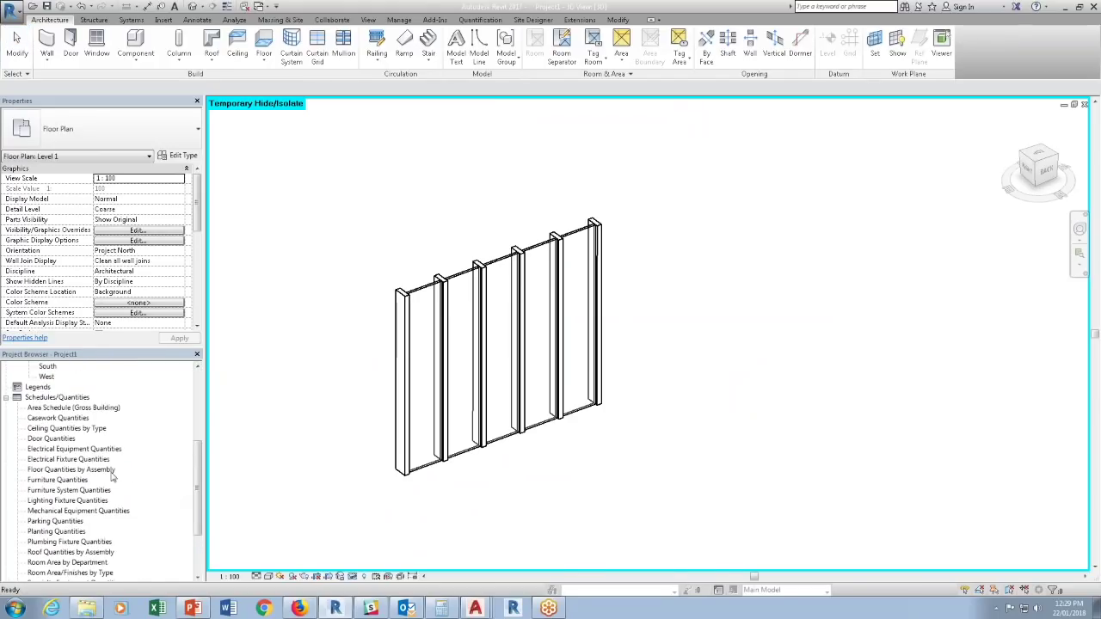
click(7, 398)
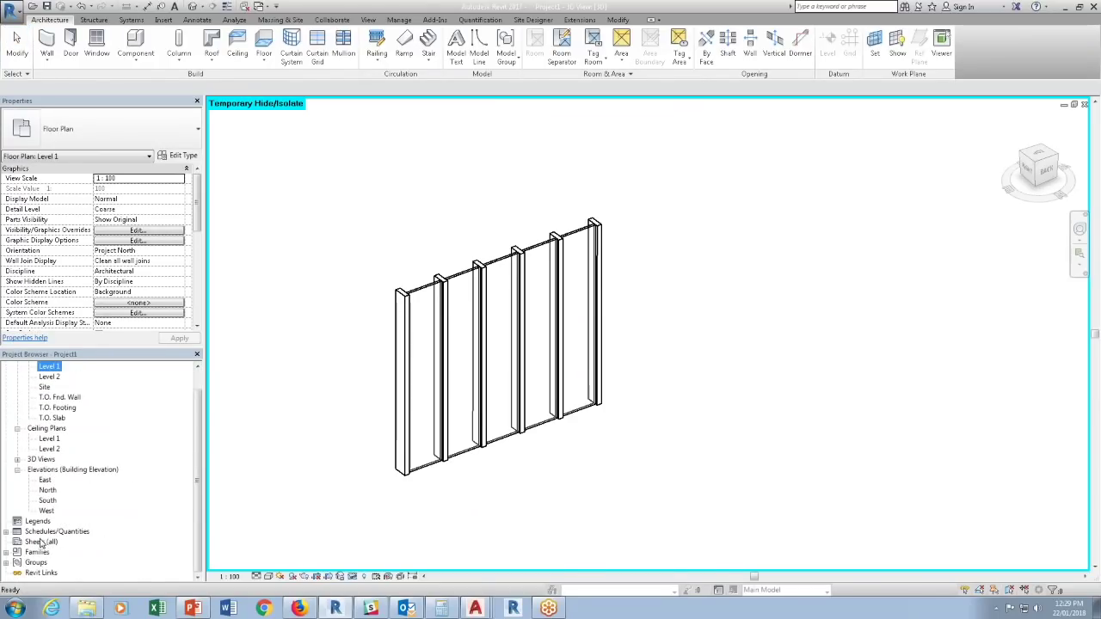
double_click(36, 552)
scroll(43, 515, down, 1)
scroll(41, 516, down, 3)
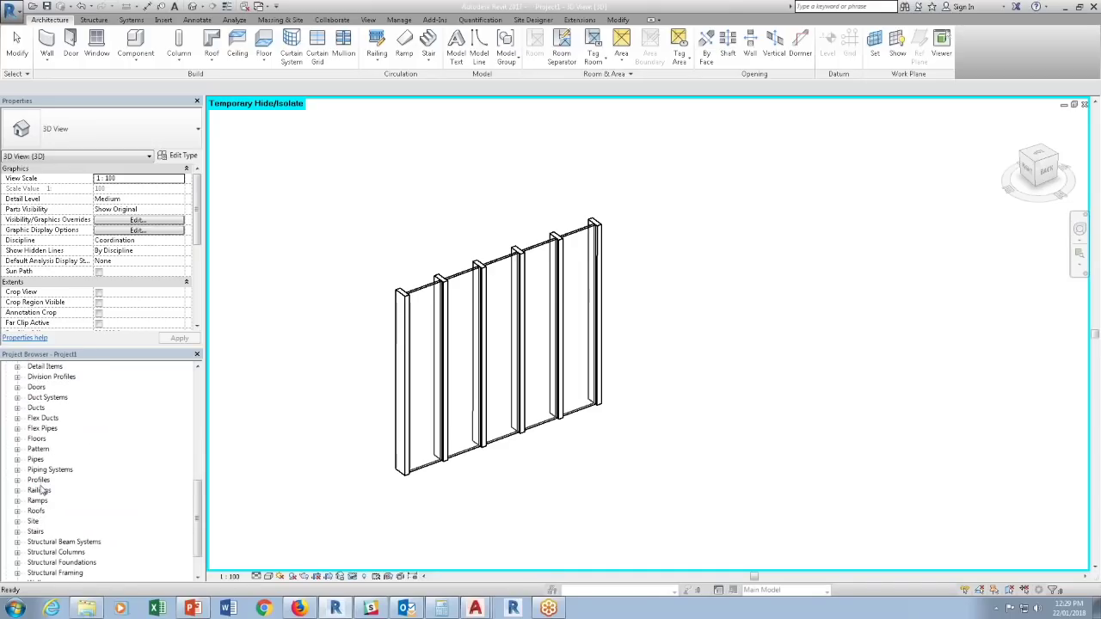
scroll(39, 490, up, 3)
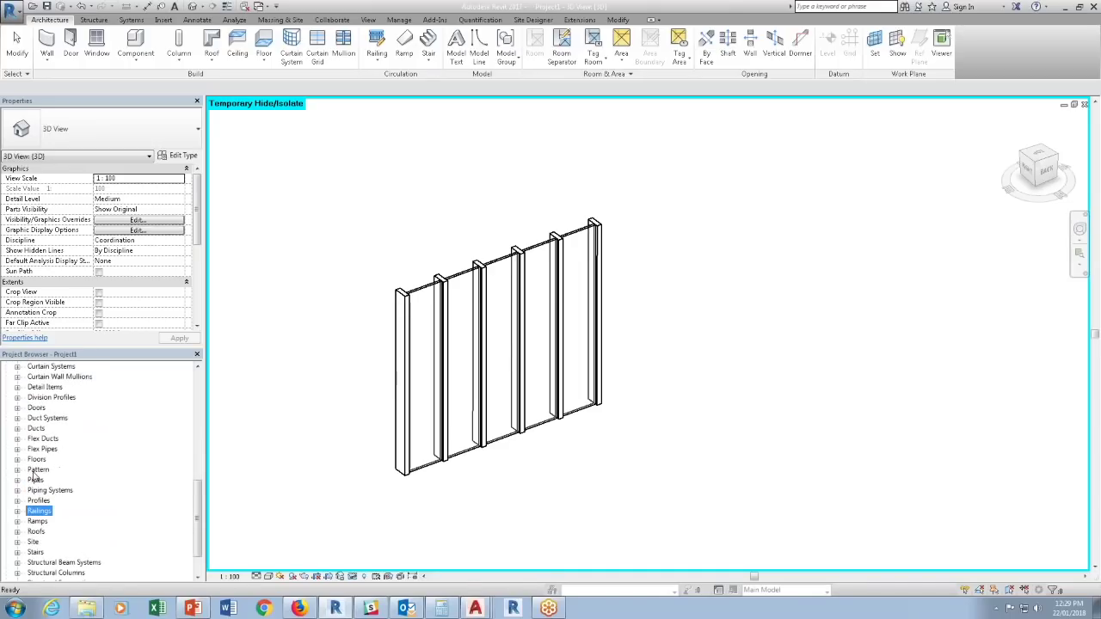
scroll(32, 475, up, 1)
click(25, 459)
click(18, 460)
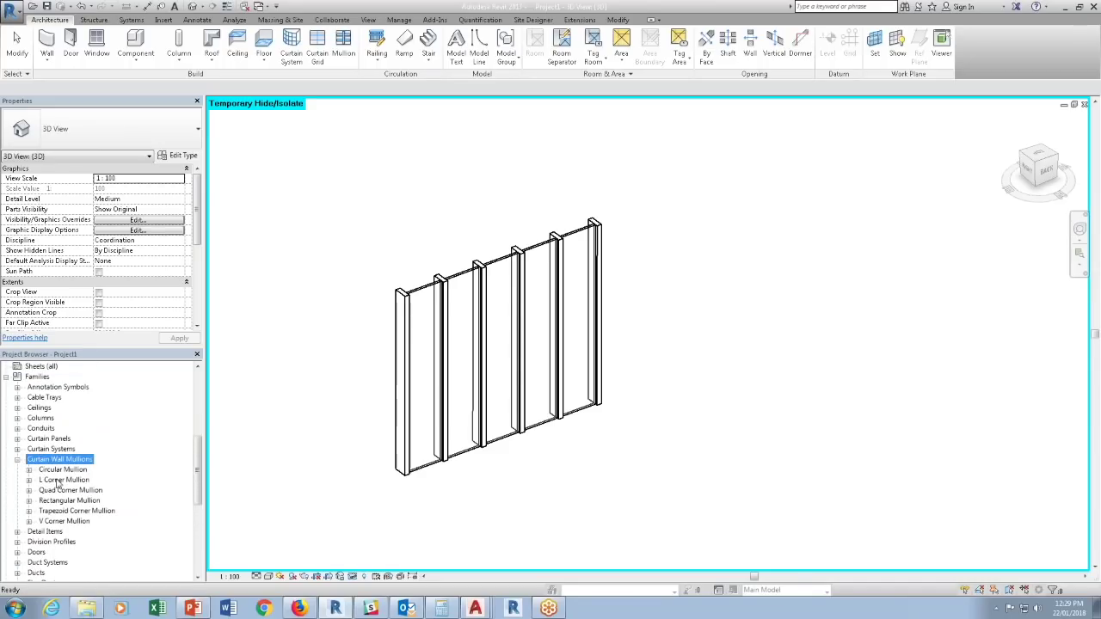
click(29, 501)
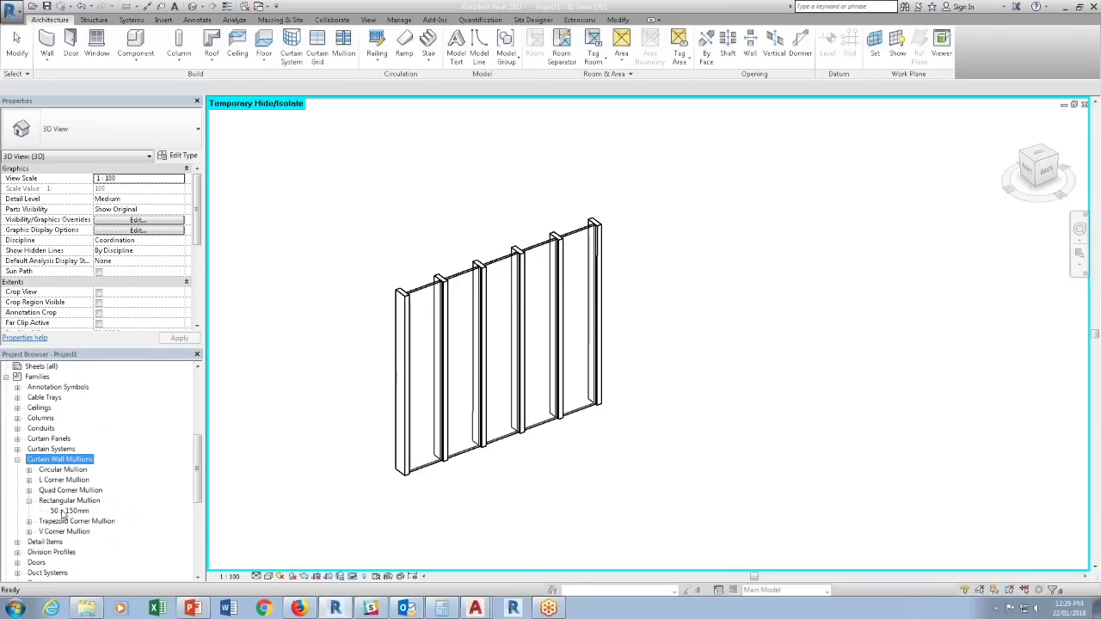
Duplicate the 50 x 150mm rectangular mullion type and name the copy louver.
click(64, 511)
right_click(67, 512)
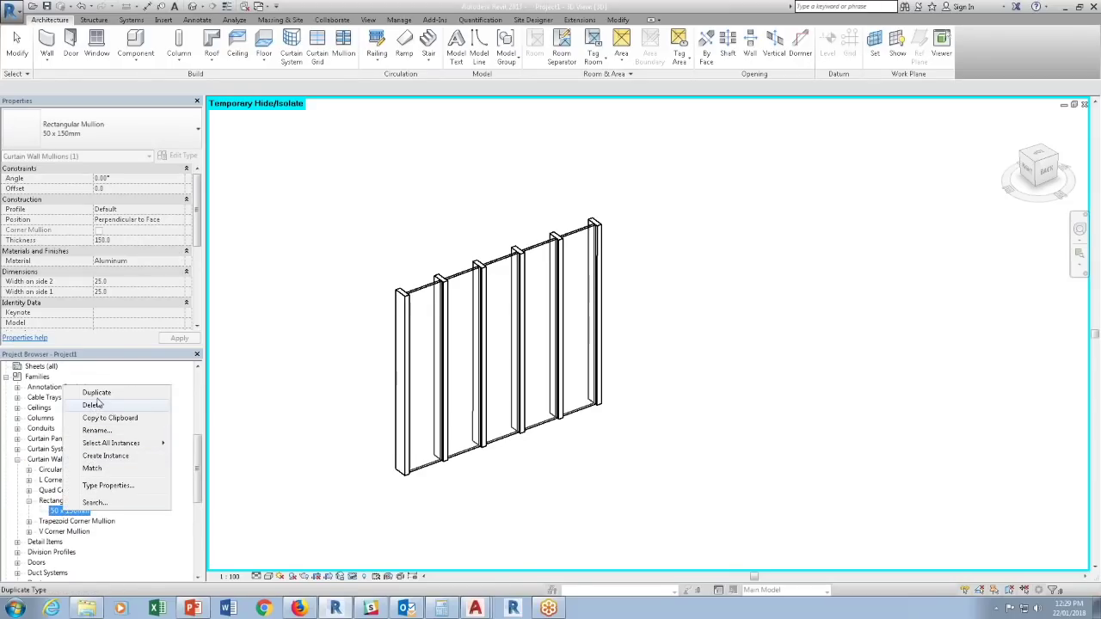
click(97, 392)
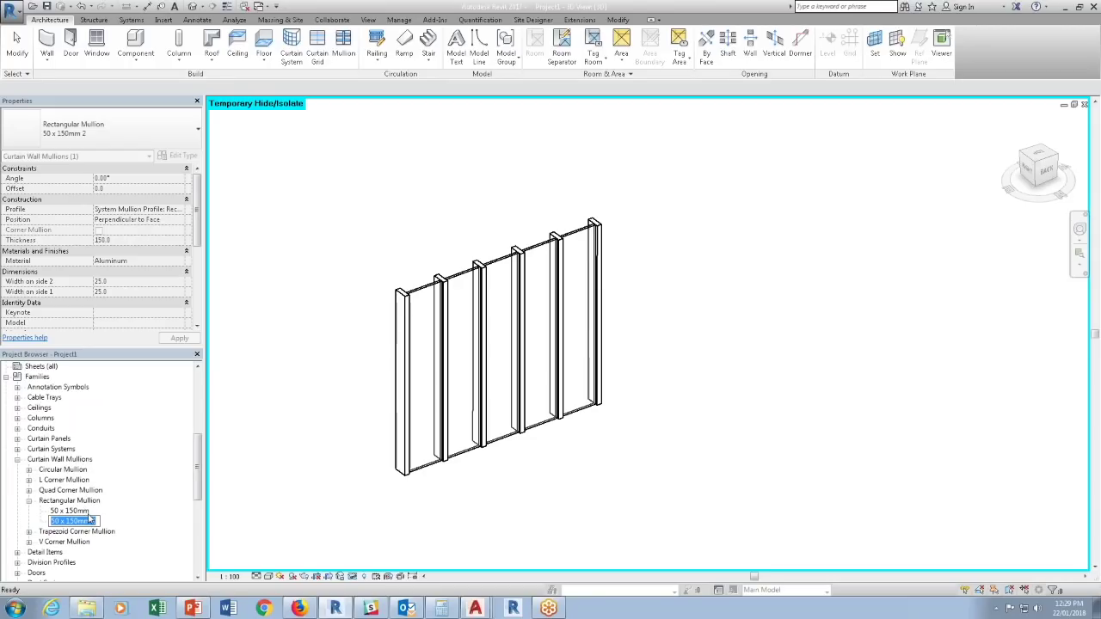
text(louver)
key(Return)
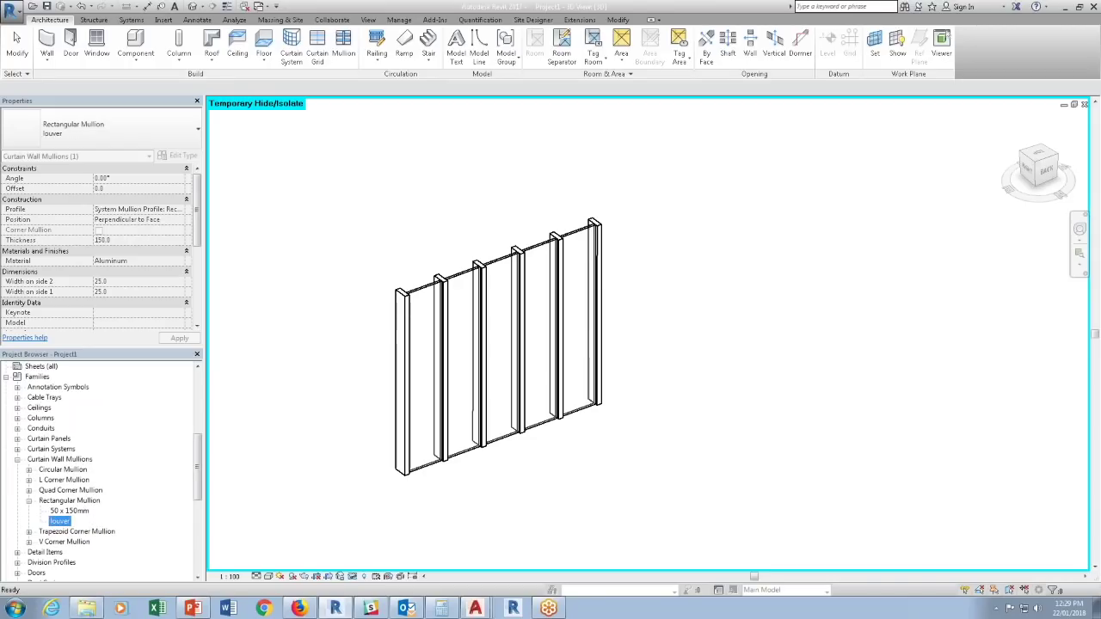
Set the louver mullion type's angle to 5 degrees.
double_click(60, 521)
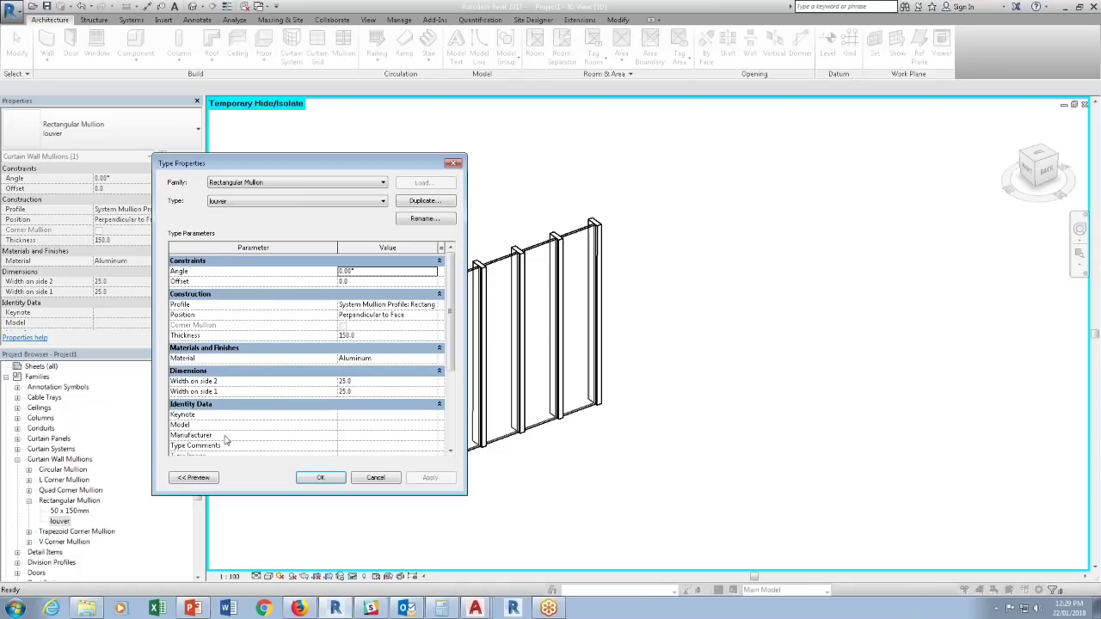
text(5)
click(371, 283)
Set the louver mullion type's width on side 1 and side 2 to 12.7 mm each.
click(359, 381)
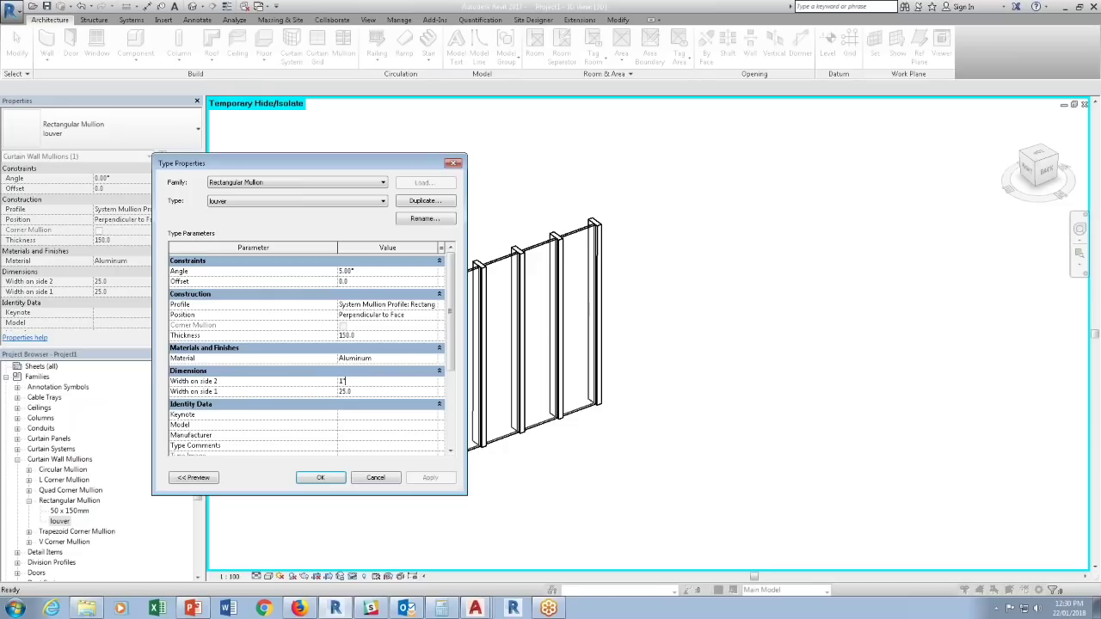
text(1")
key(Tab)
click(365, 381)
text(1/2)
key(Tab)
text(12.7)
Set the louver mullion type's thickness to 100 mm and accept the type properties.
click(381, 334)
text(1)
key(Return)
click(331, 483)
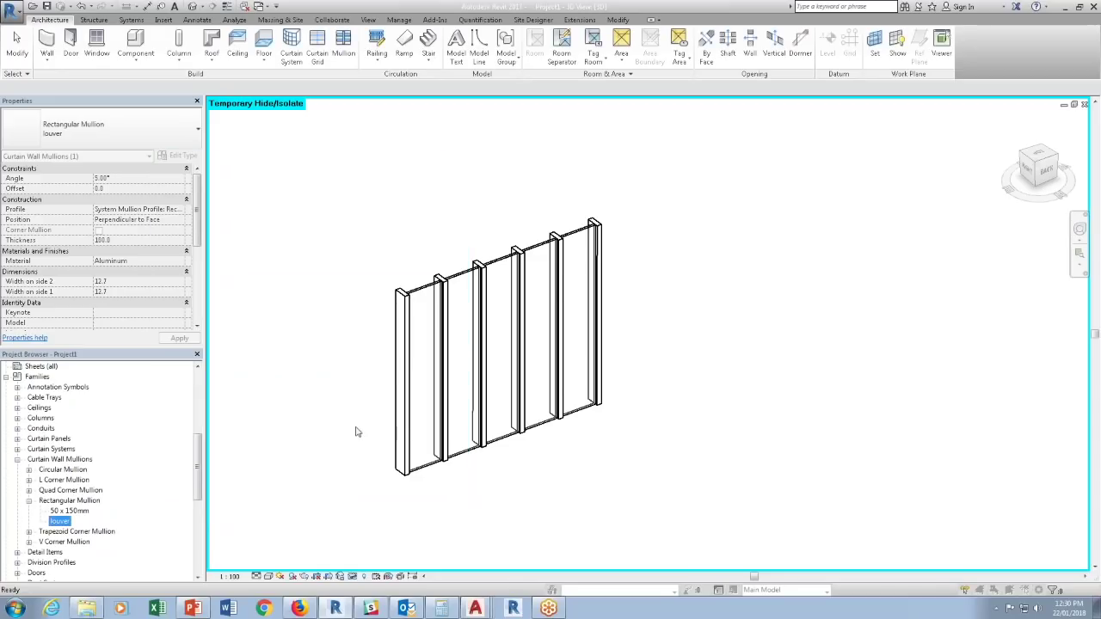
Set the Mech Louver type's horizontal mullions to Rectangular Mullion : 50 x 150mm for both borders and Rectangular Mullion : louver for the interior.
key(Escape)
click(424, 294)
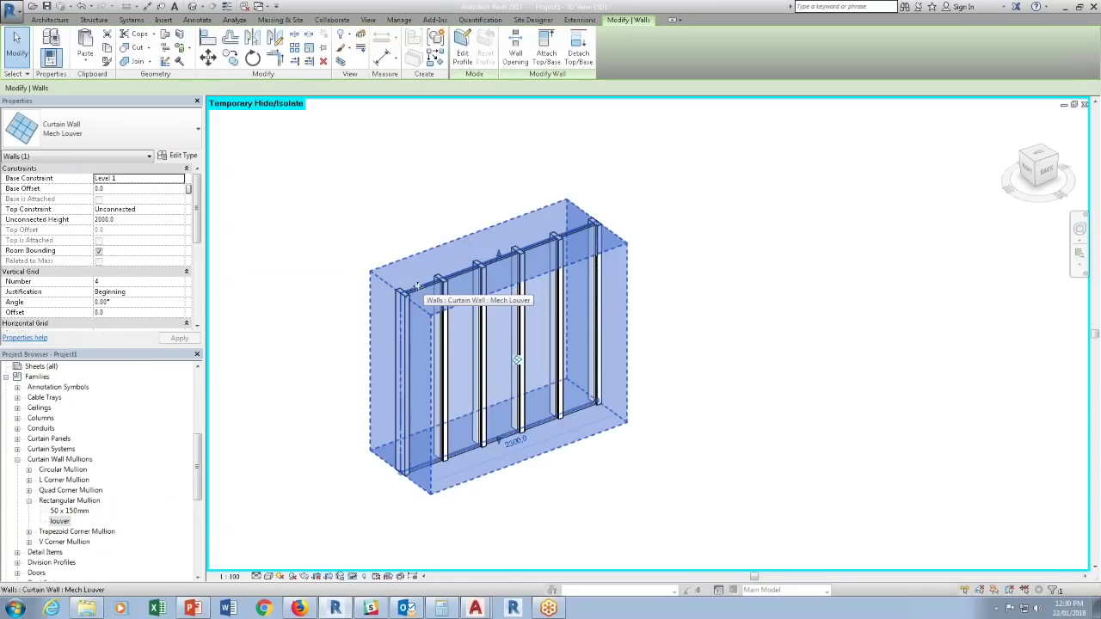
click(177, 157)
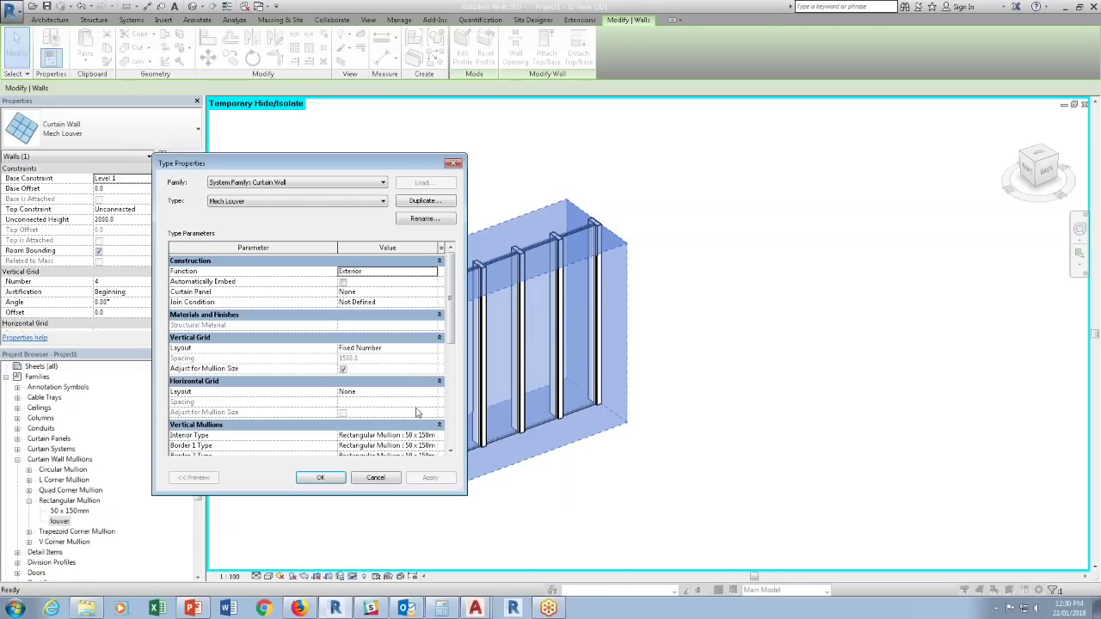
drag(447, 323, 447, 357)
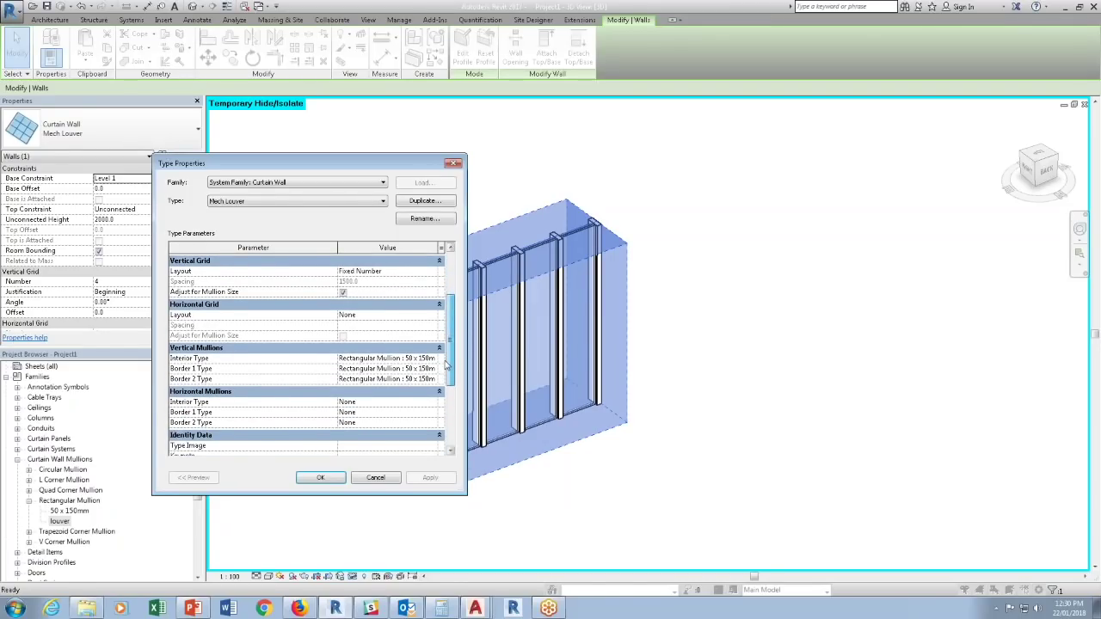
click(433, 413)
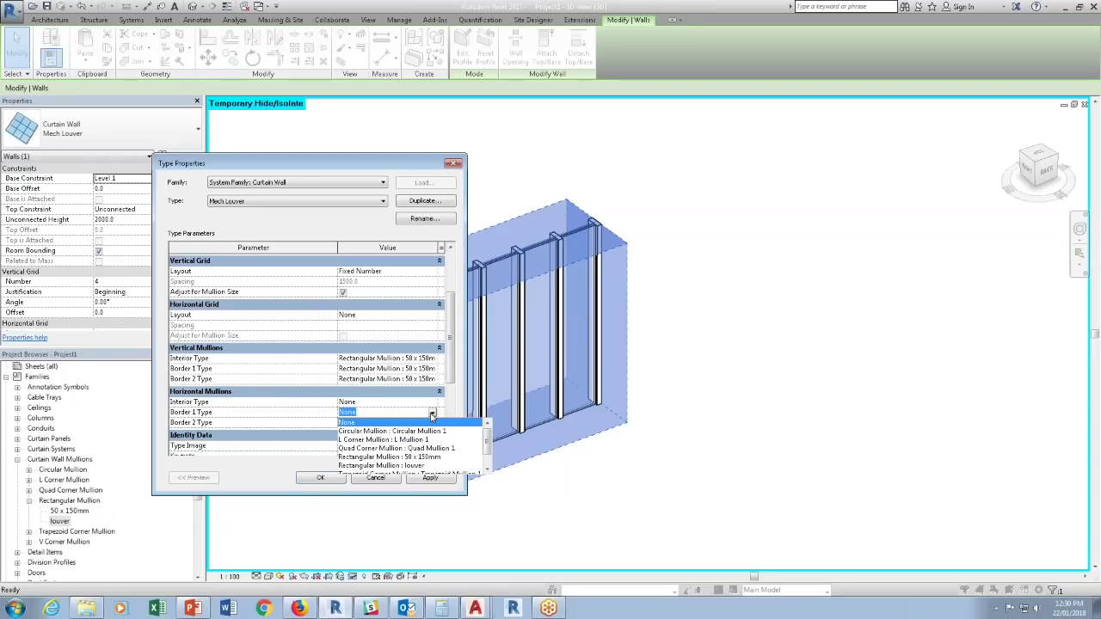
click(419, 456)
click(432, 423)
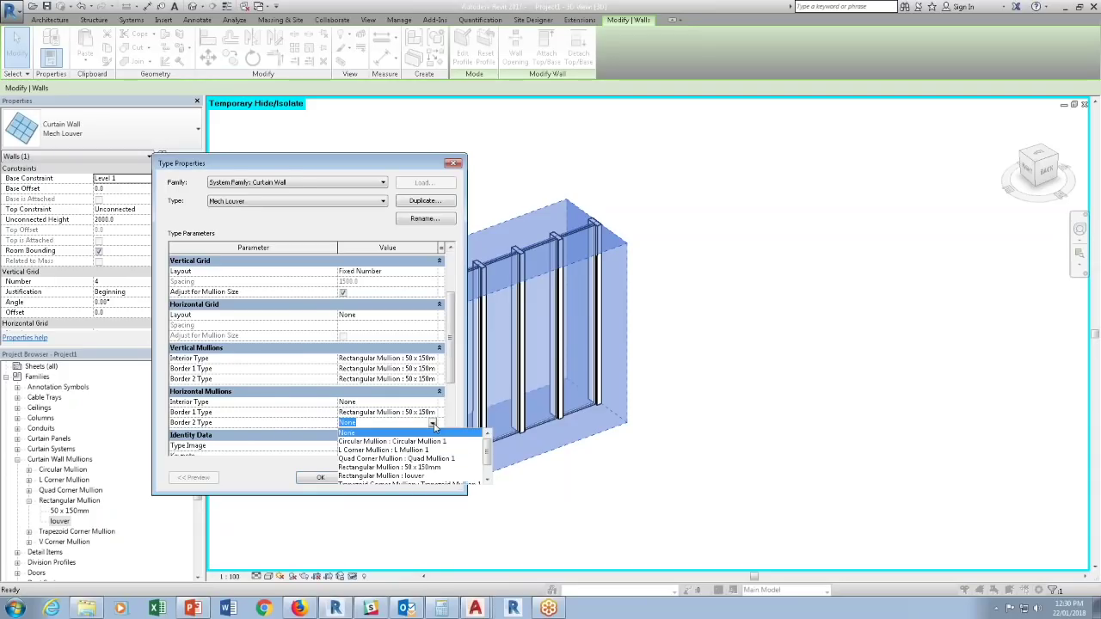
click(422, 468)
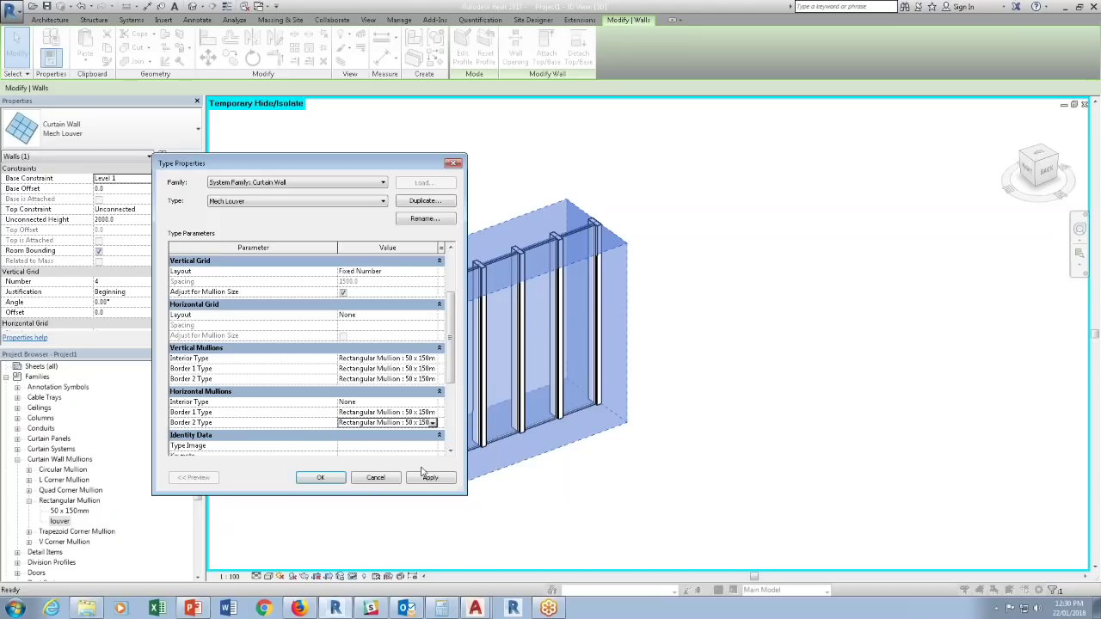
click(432, 402)
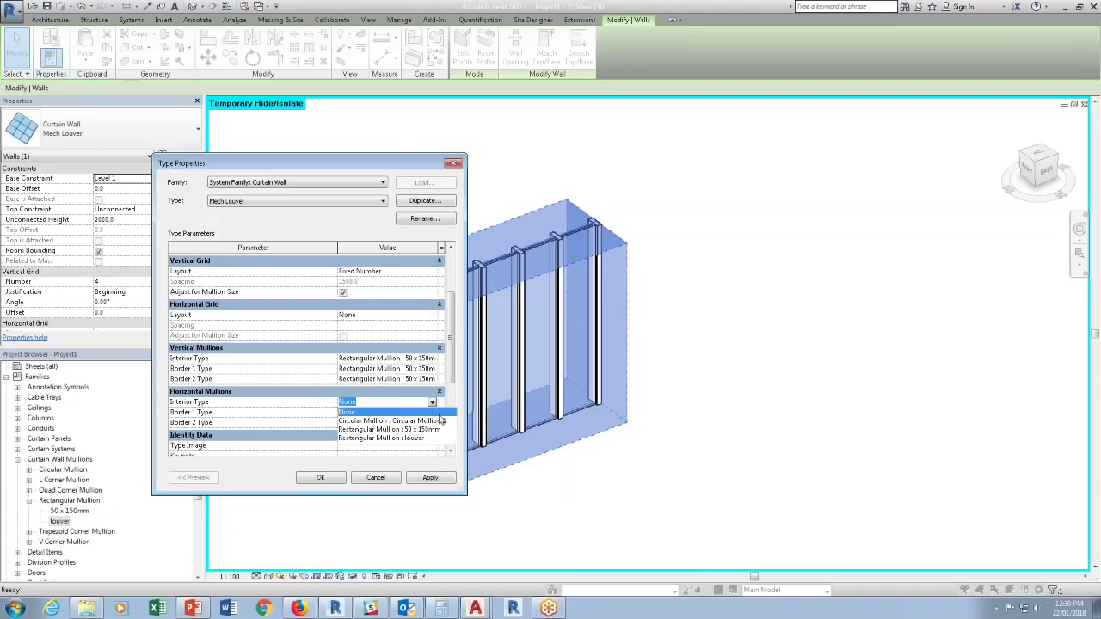
click(417, 438)
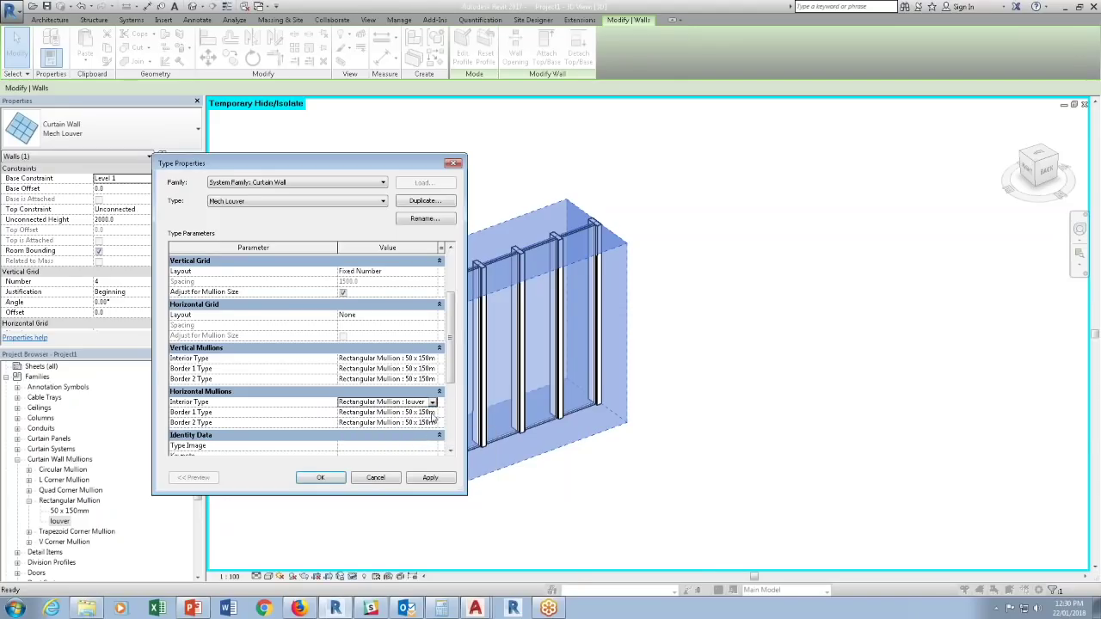
Set the Mech Louver type's curtain panel to Empty System Panel : Empty.
scroll(453, 344, up, 2)
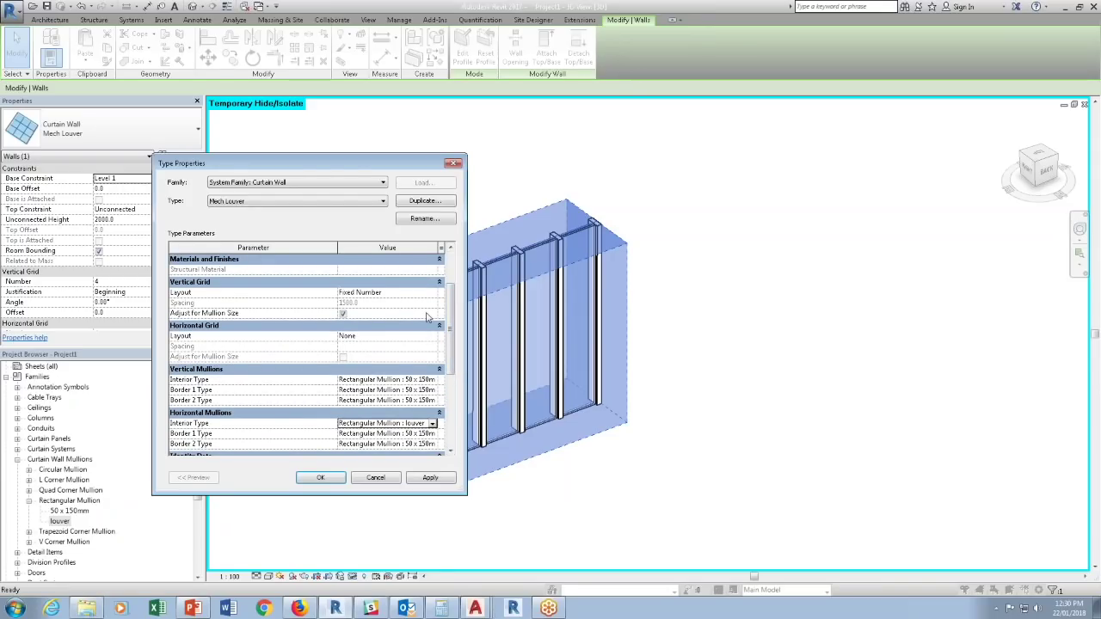
drag(454, 311, 447, 258)
click(434, 292)
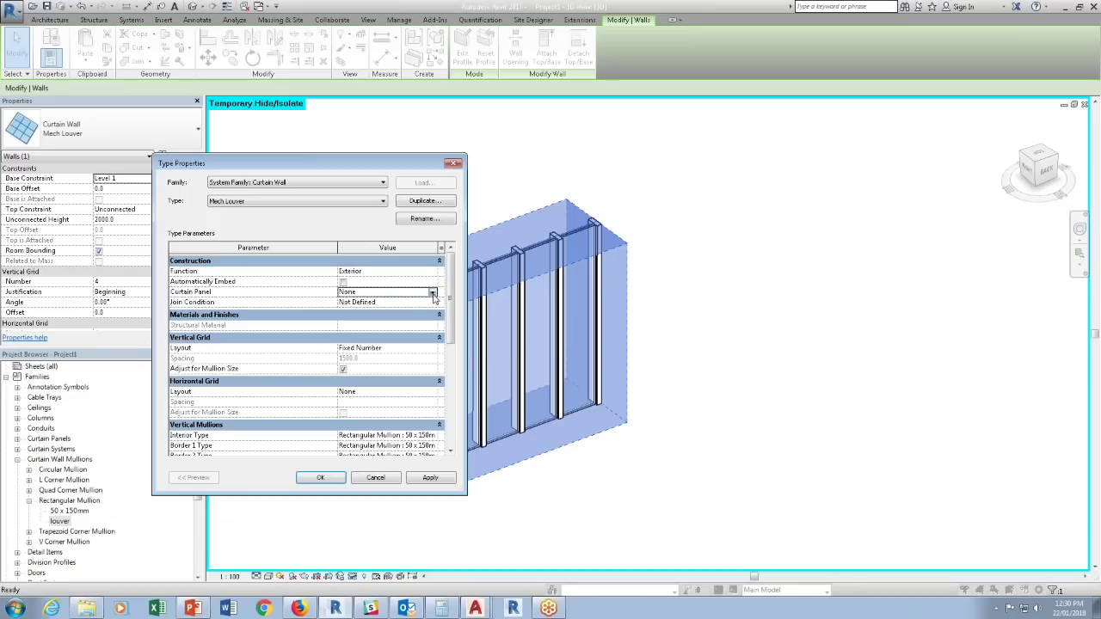
click(432, 292)
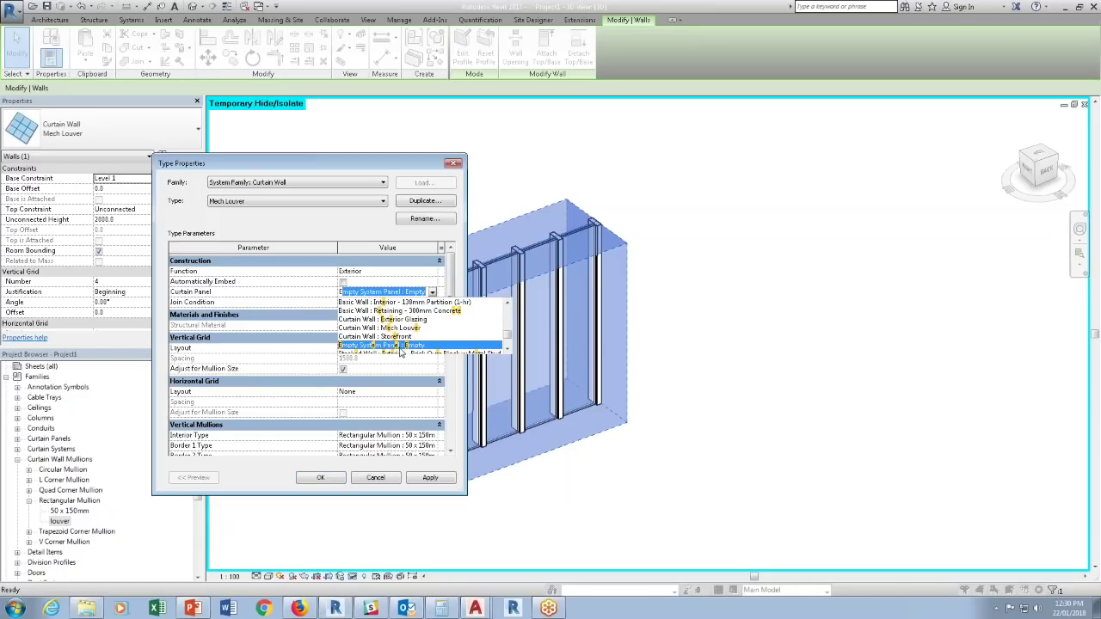
click(400, 348)
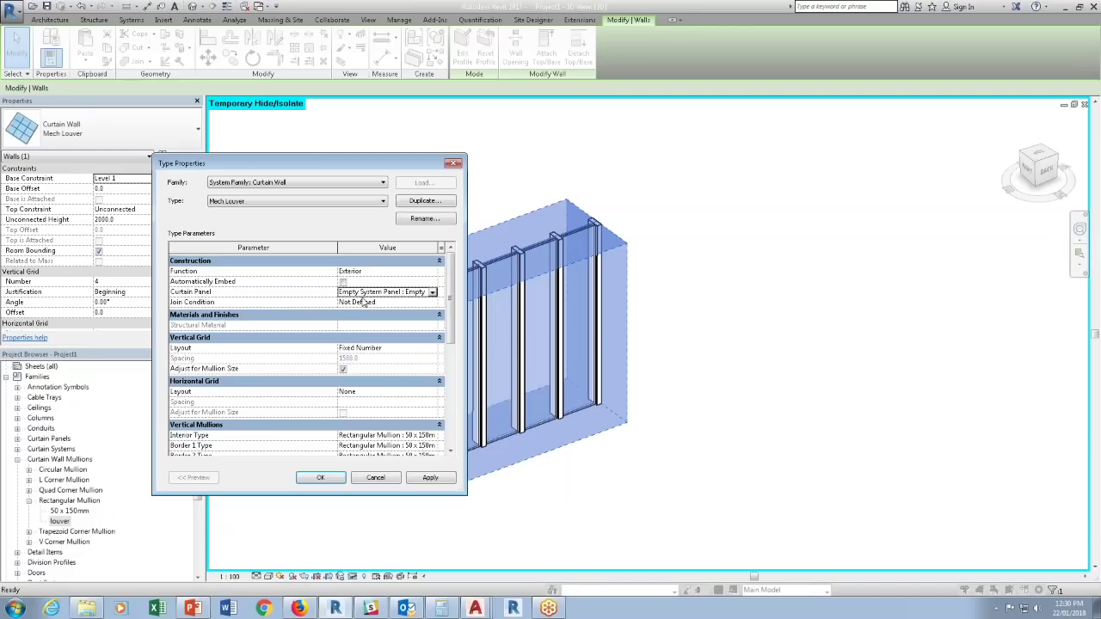
Set the Mech Louver type's horizontal grid layout to Maximum Spacing with 101.6 mm spacing and accept the type.
scroll(447, 346, down, 3)
scroll(447, 346, down, 1)
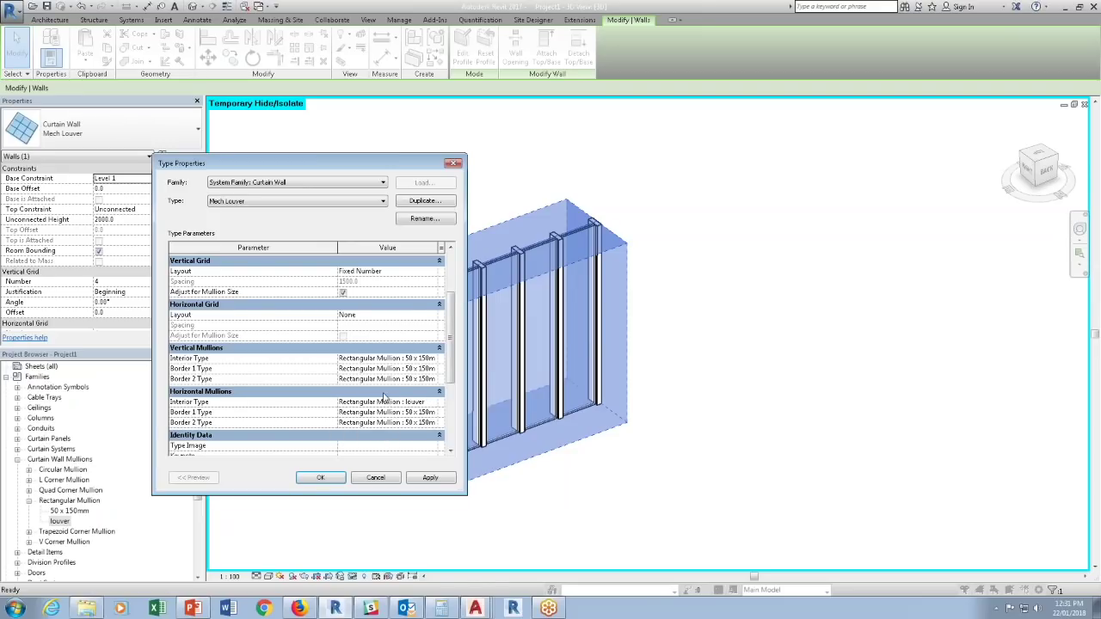
click(435, 316)
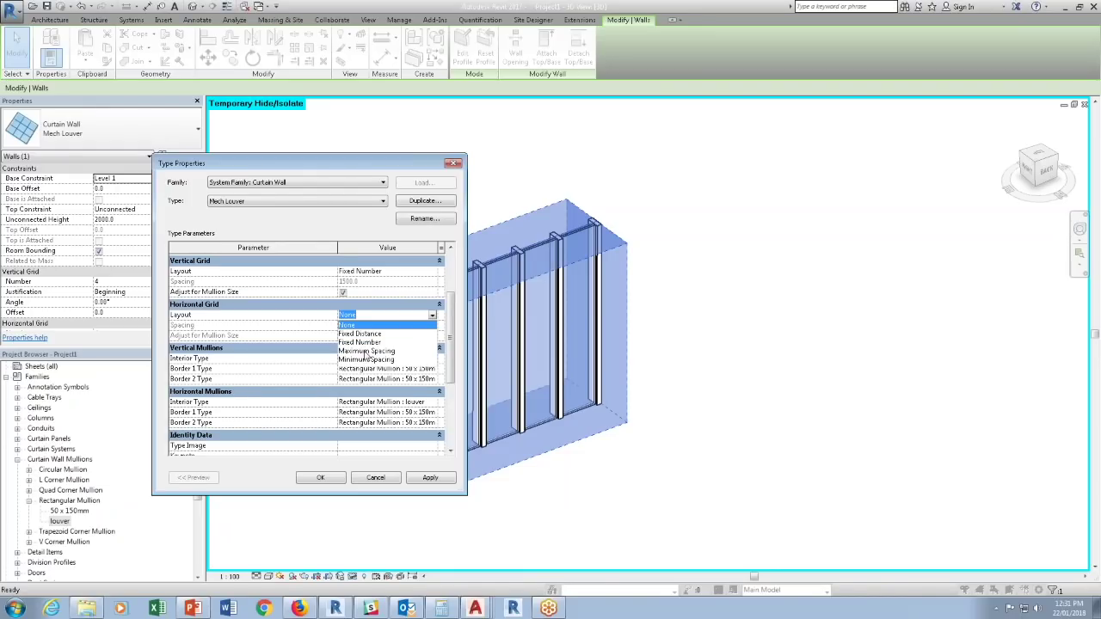
click(365, 351)
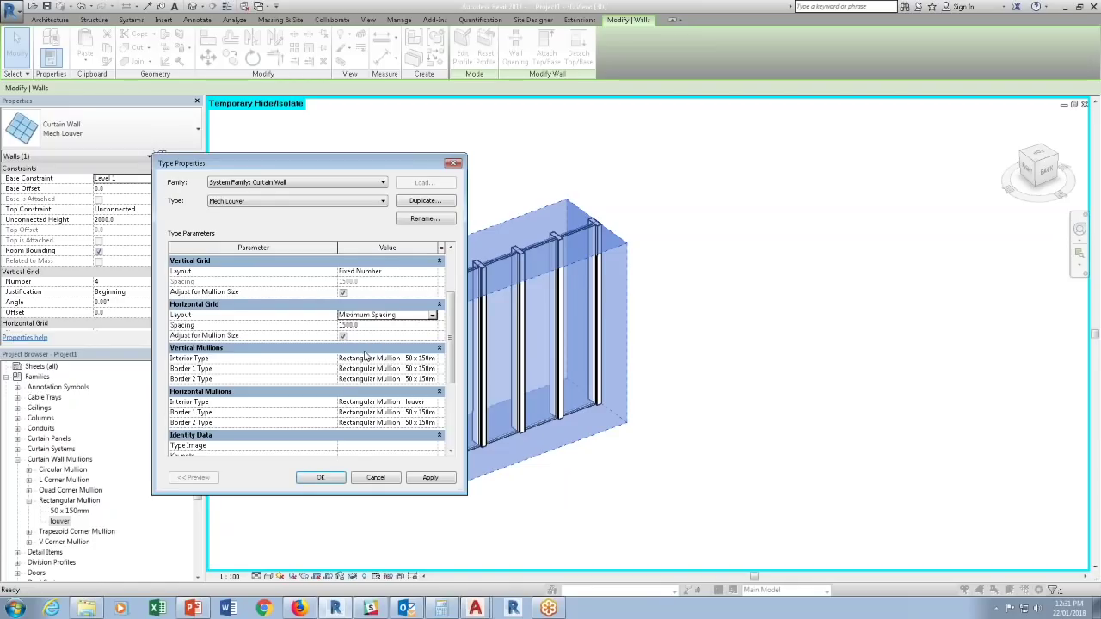
click(352, 326)
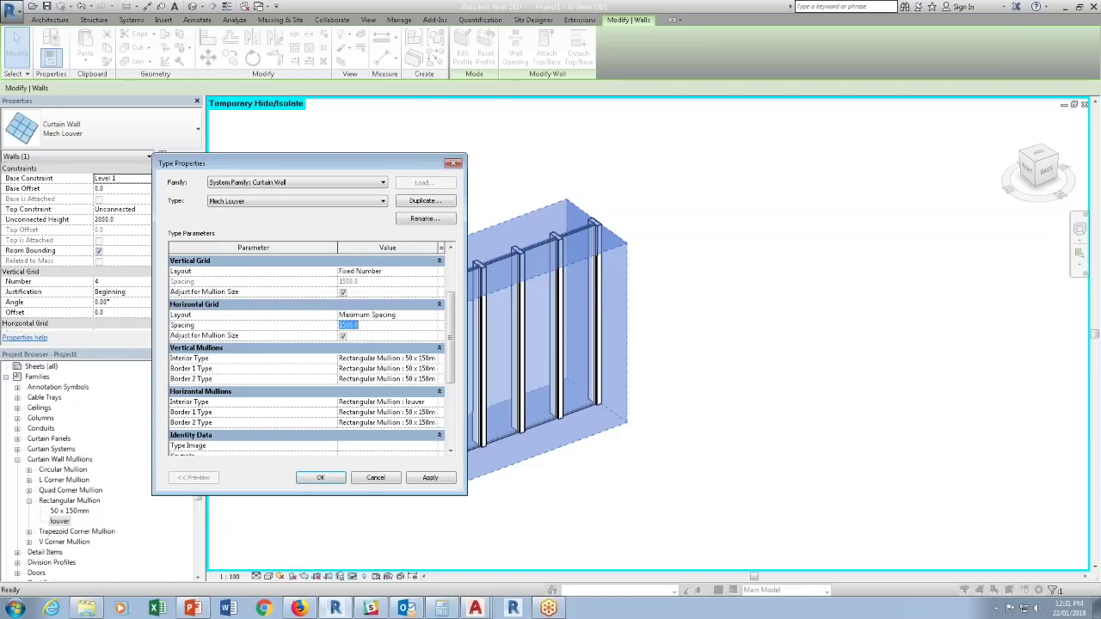
text(101.6)
click(424, 480)
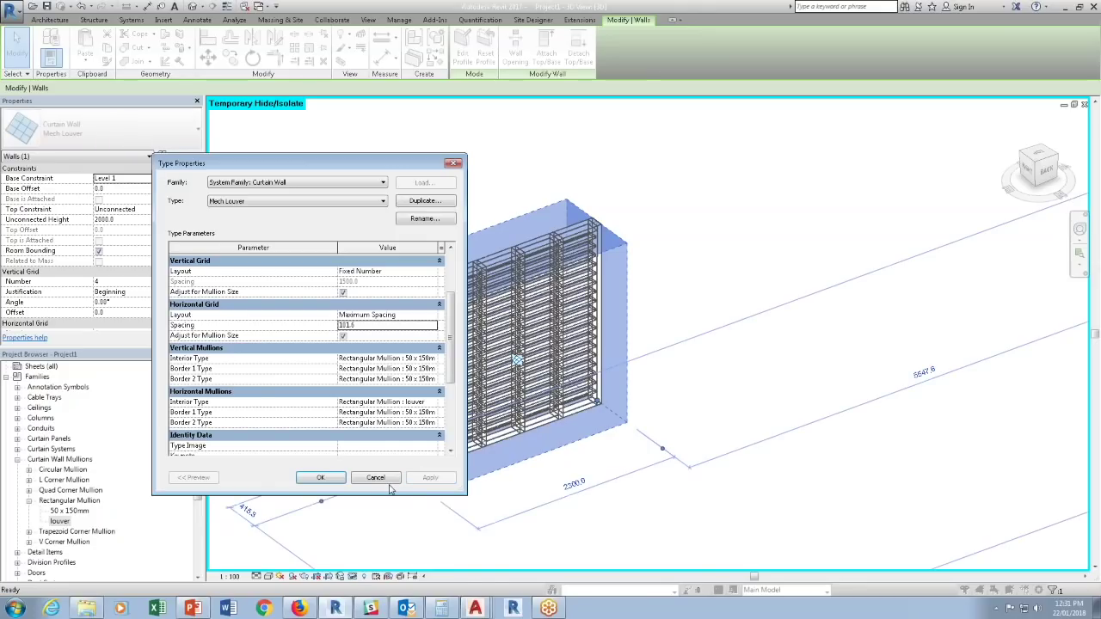
click(320, 478)
Deselect the wall and examine the angled louver blades near its base up close in 3D.
click(730, 496)
shift+middle_drag(592, 432, 660, 401)
scroll(815, 373, up, 5)
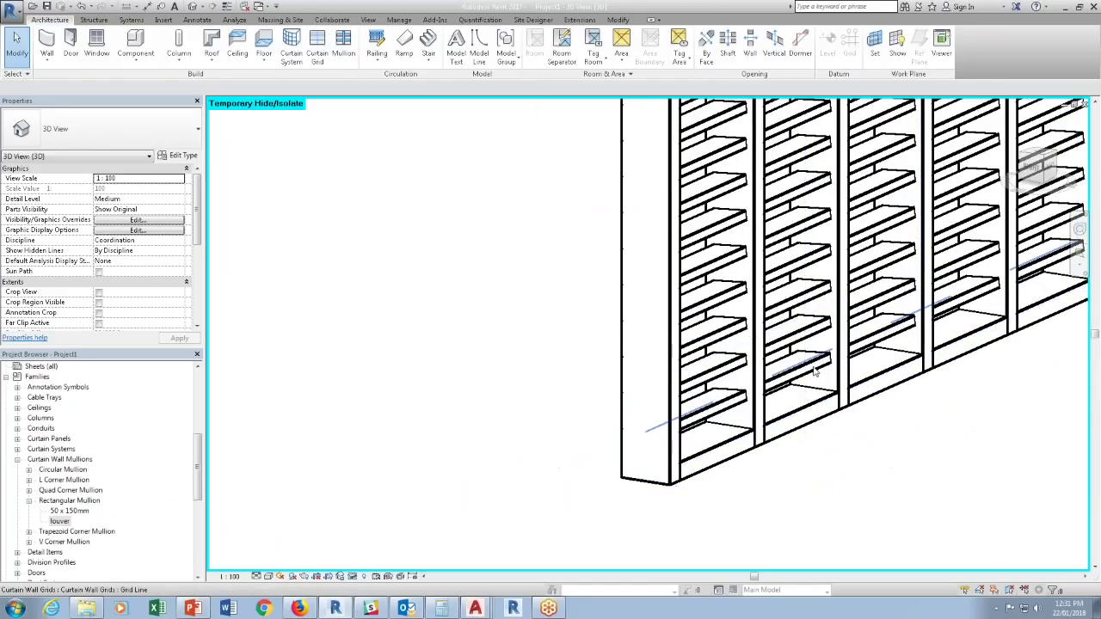
Set the louver mullion type's angle to 30° and its width on both sides to 6.4 mm.
click(814, 373)
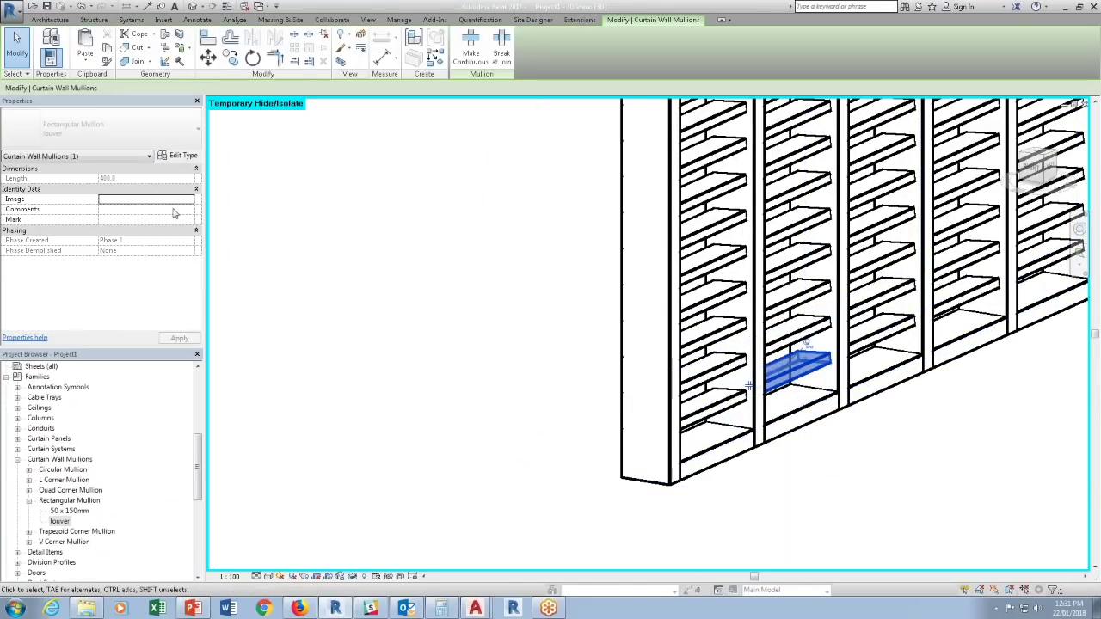
click(181, 156)
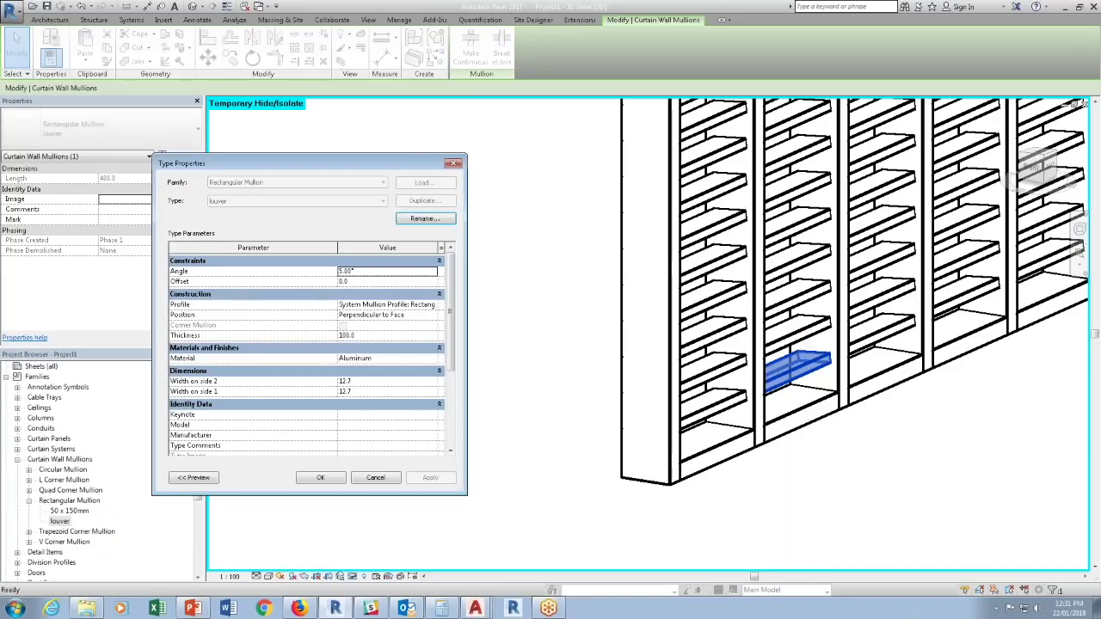
click(384, 275)
text(30)
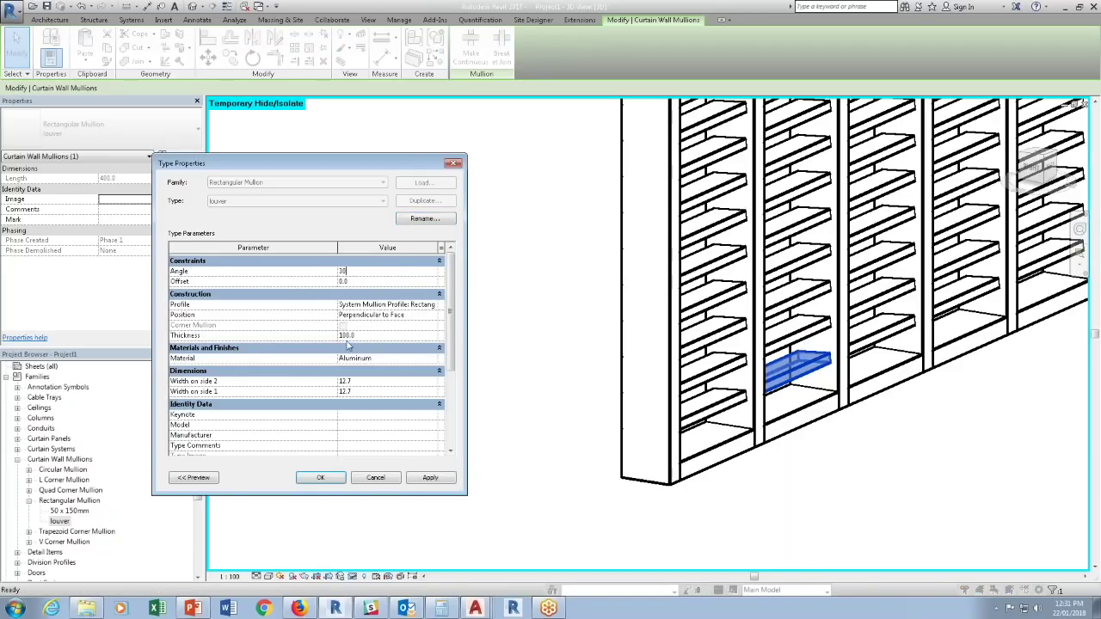
click(357, 381)
text(6.4)
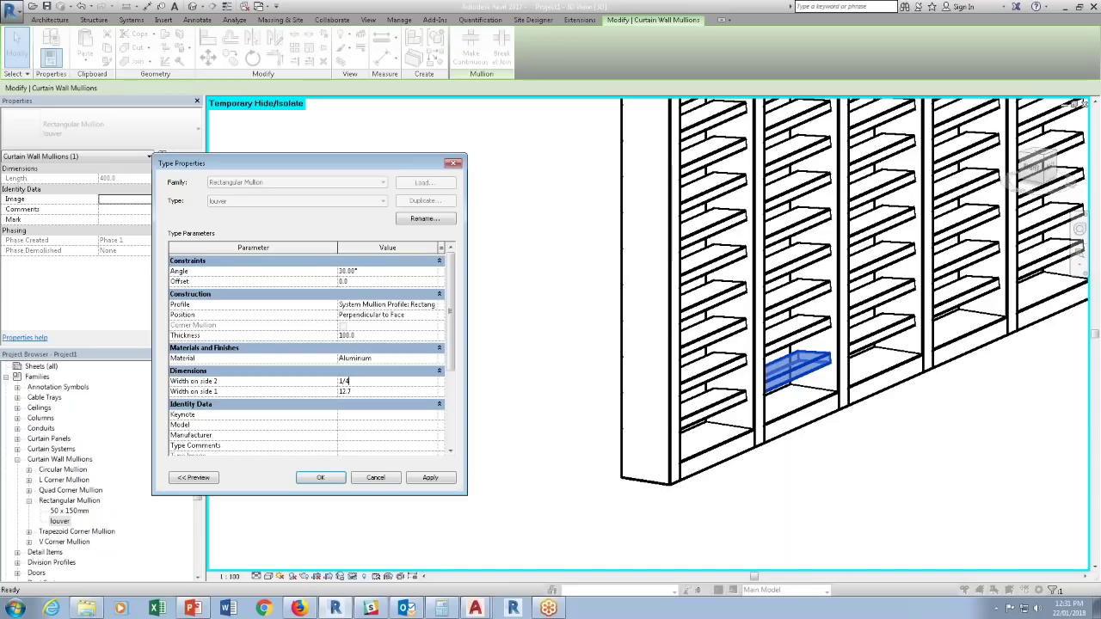
click(366, 391)
text(6.4)
click(437, 480)
click(322, 480)
click(555, 503)
Set the Mech Louver wall's vertical grid number to 2.
scroll(560, 494, down, 6)
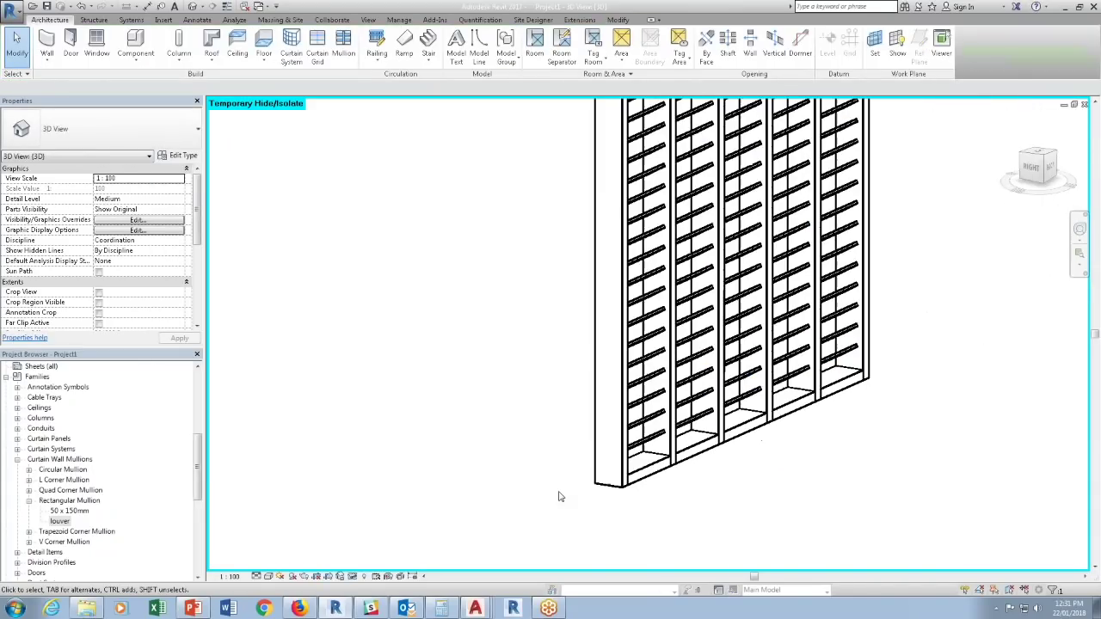
middle_drag(388, 407, 556, 471)
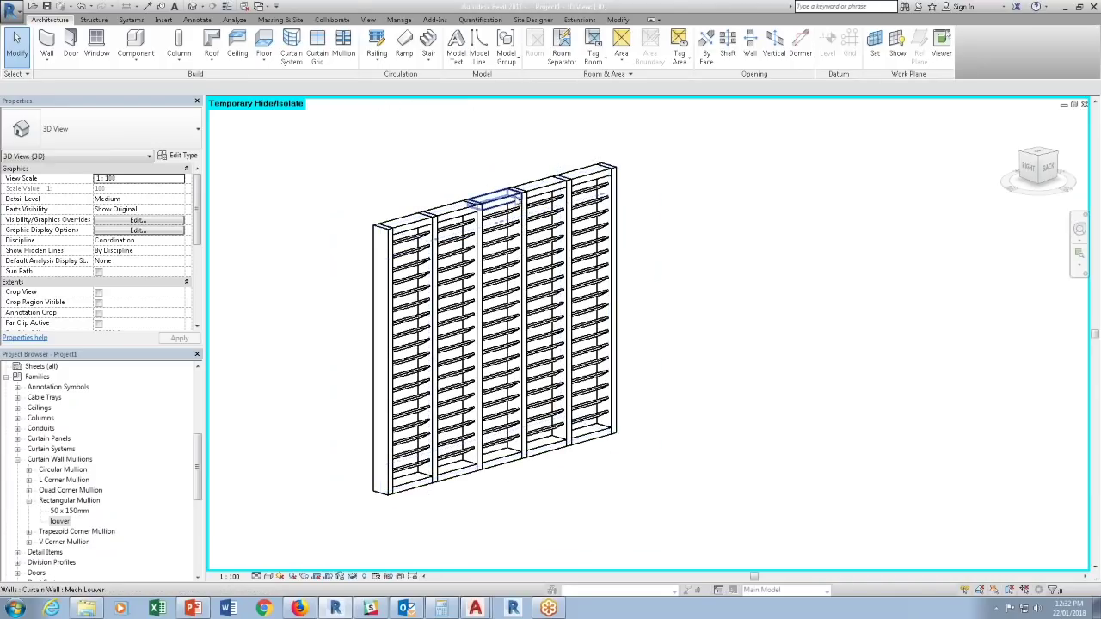
click(516, 194)
click(522, 170)
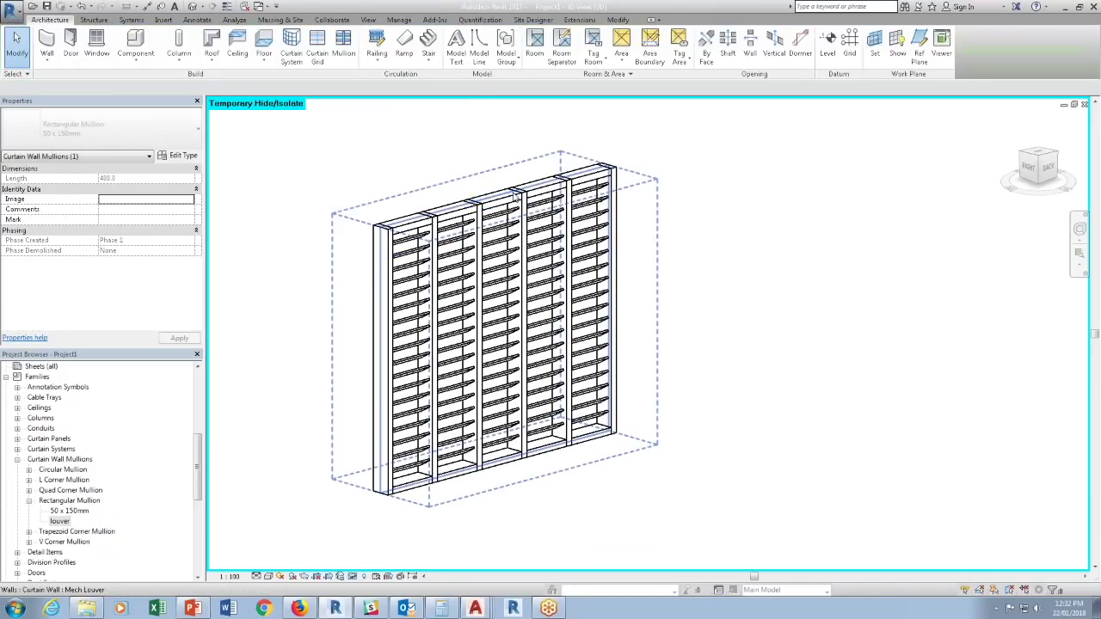
click(515, 189)
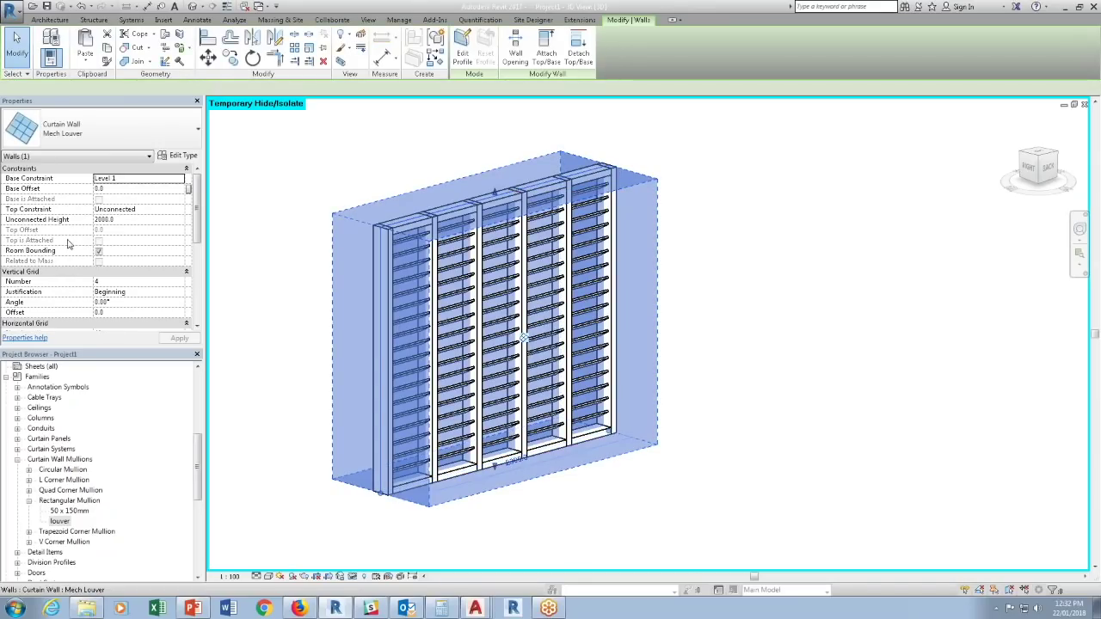
click(116, 284)
text(2)
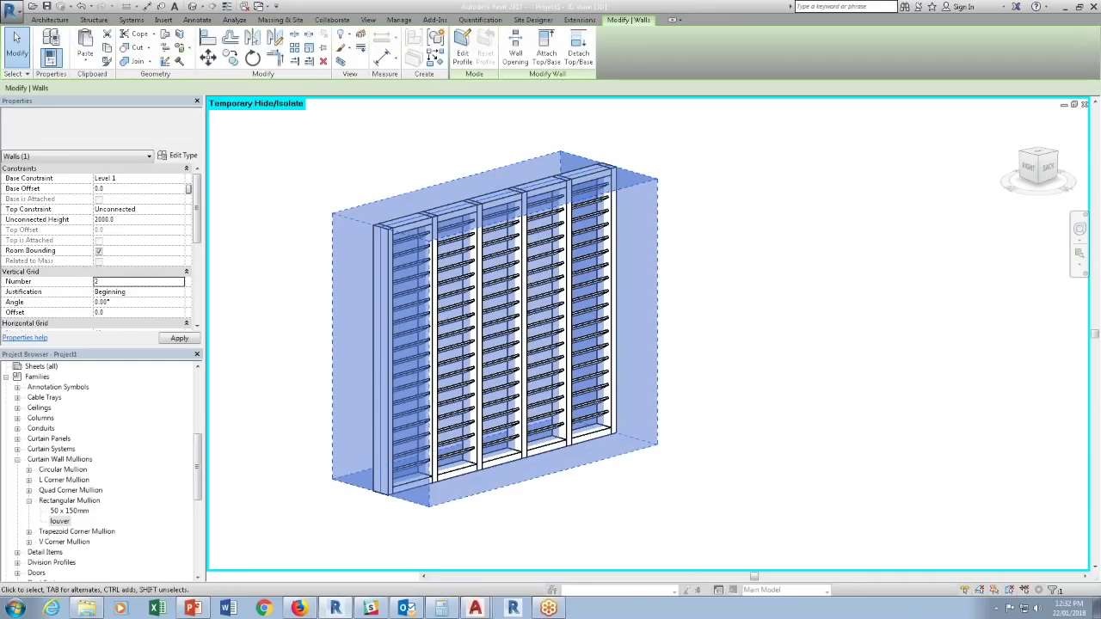
key(Return)
click(745, 484)
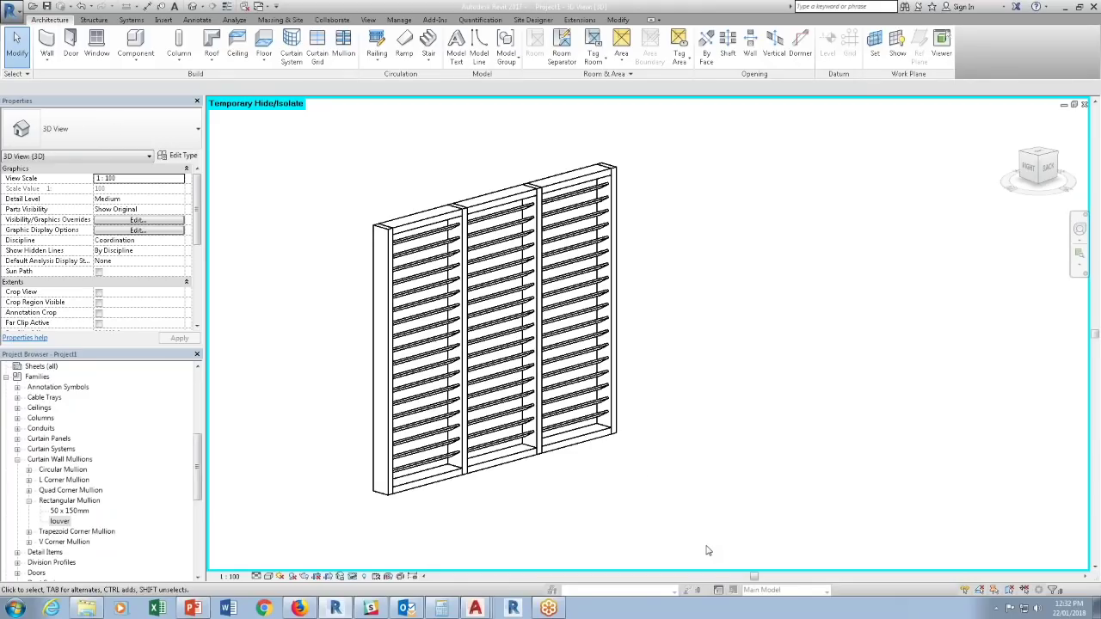
View the louver wall from its front side in 3D and open the Level 1 floor plan.
scroll(679, 484, down, 3)
shift+middle_drag(680, 484, 504, 460)
shift+middle_drag(628, 489, 438, 436)
scroll(759, 390, down, 1)
scroll(698, 345, up, 3)
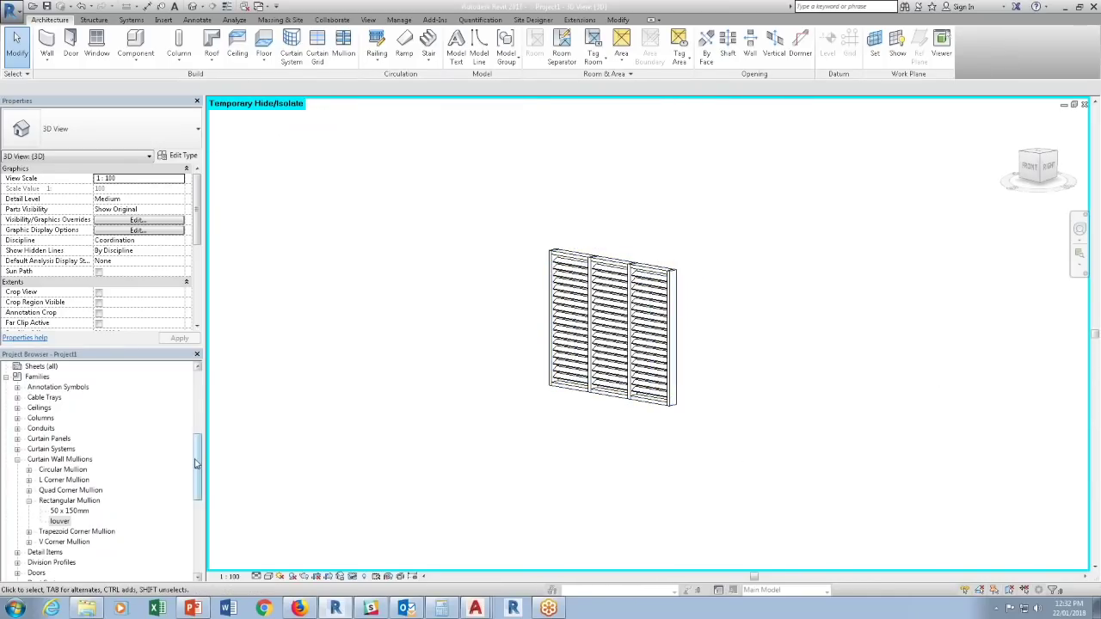
drag(196, 464, 196, 387)
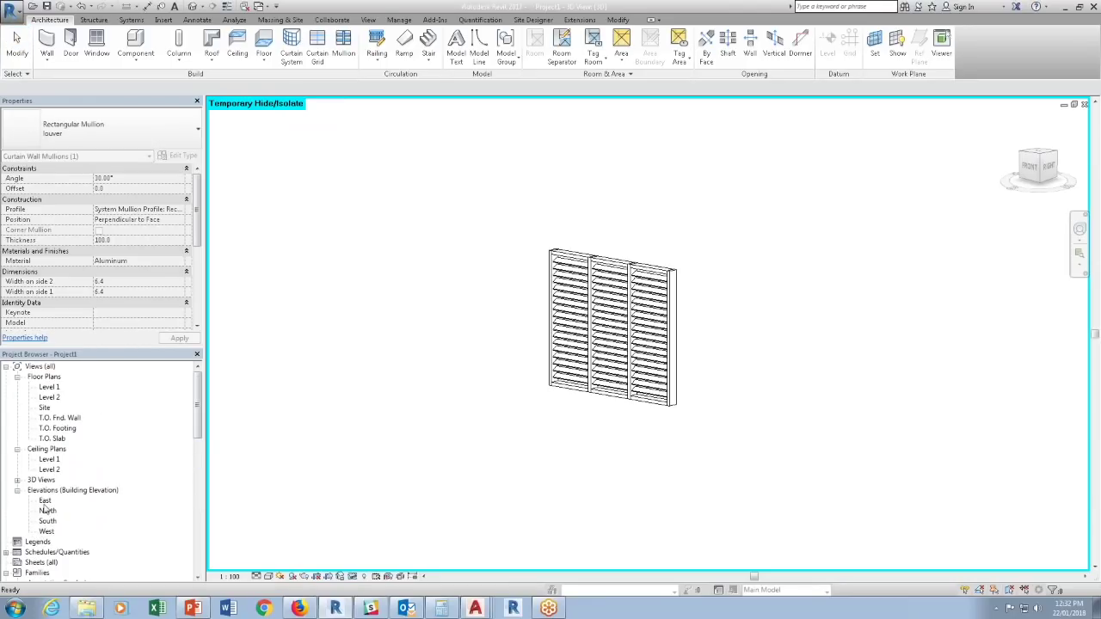
double_click(48, 388)
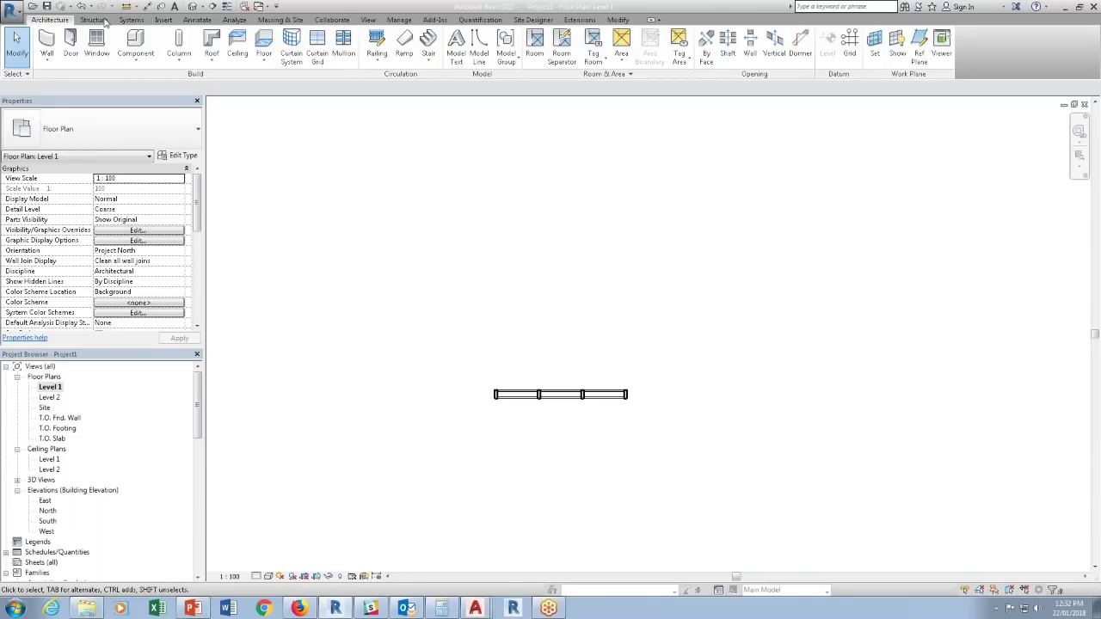
Create a Sloped Glazing roof by footprint from a rectangle about 2800 x 900 mm beside the louver wall, without defined slopes.
click(217, 62)
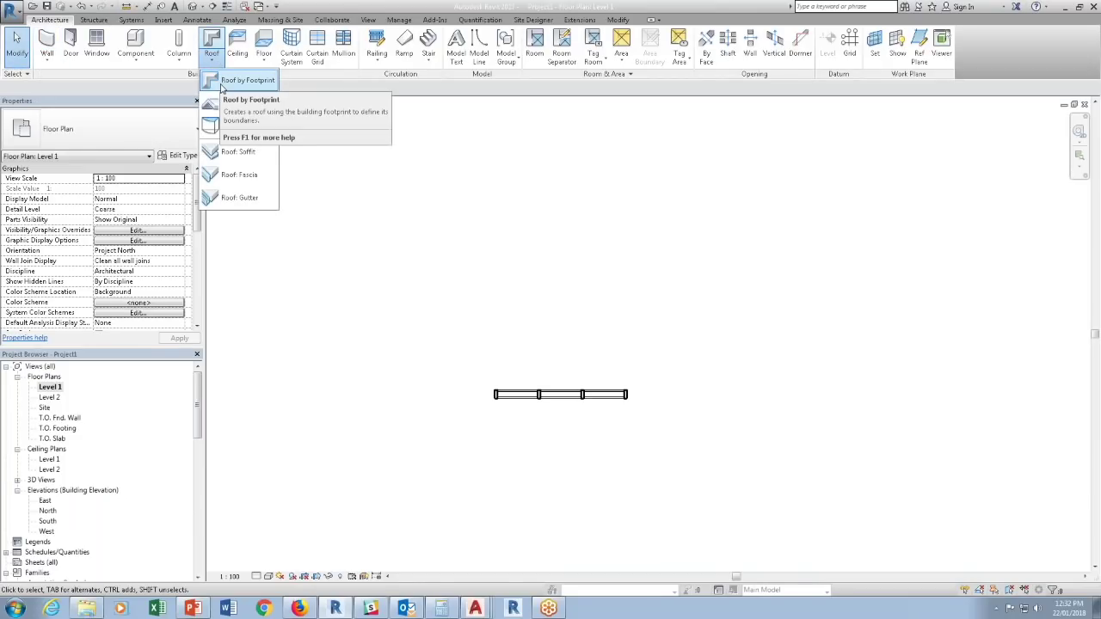
click(225, 81)
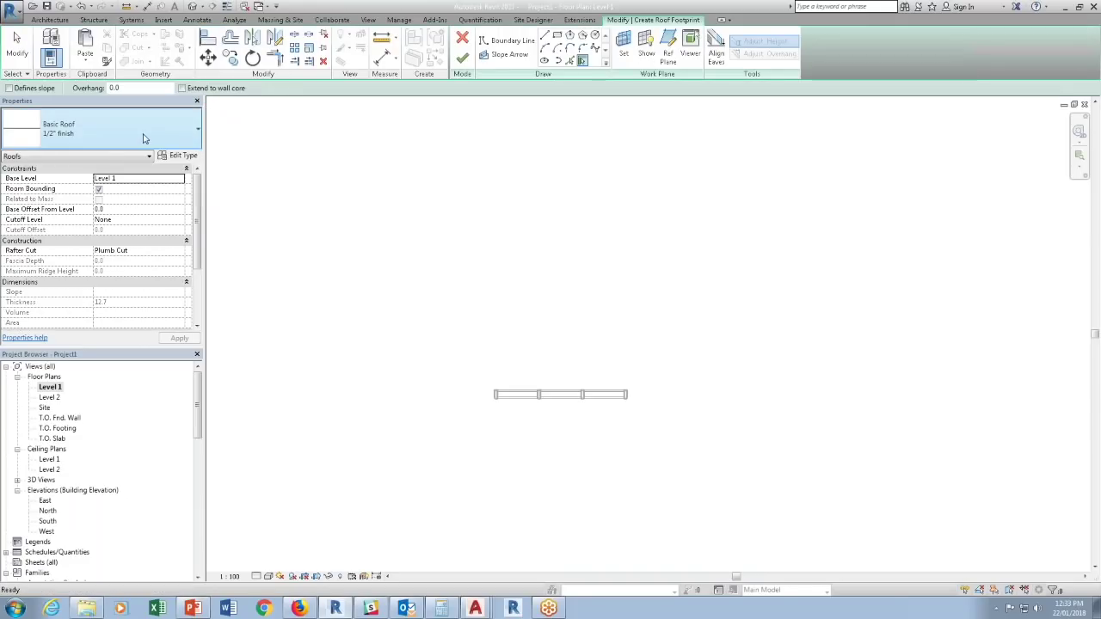
click(117, 138)
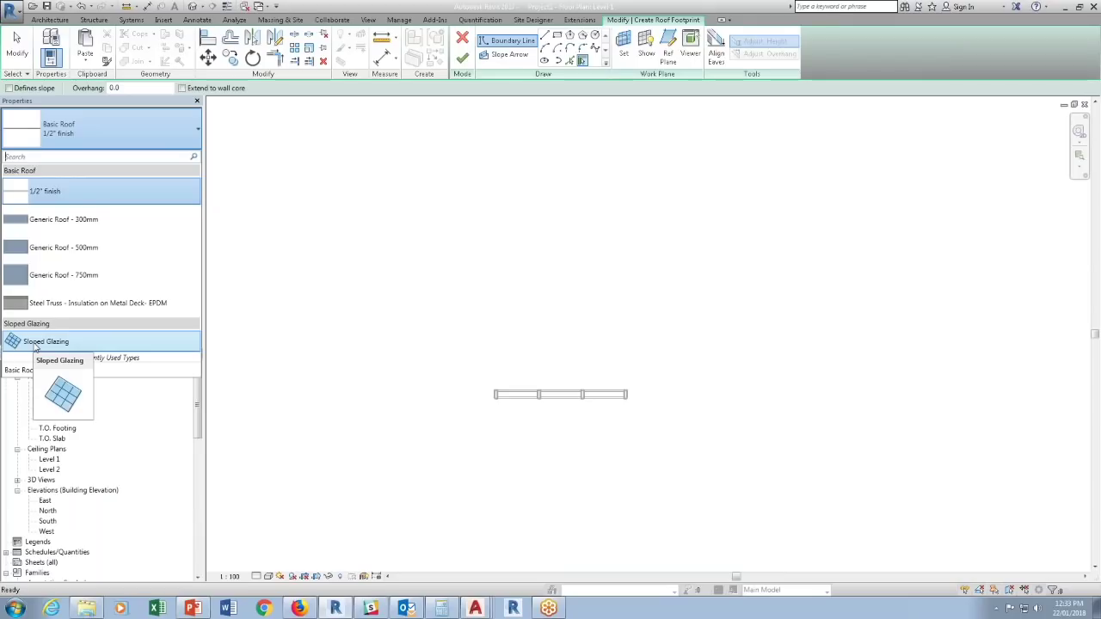
click(36, 344)
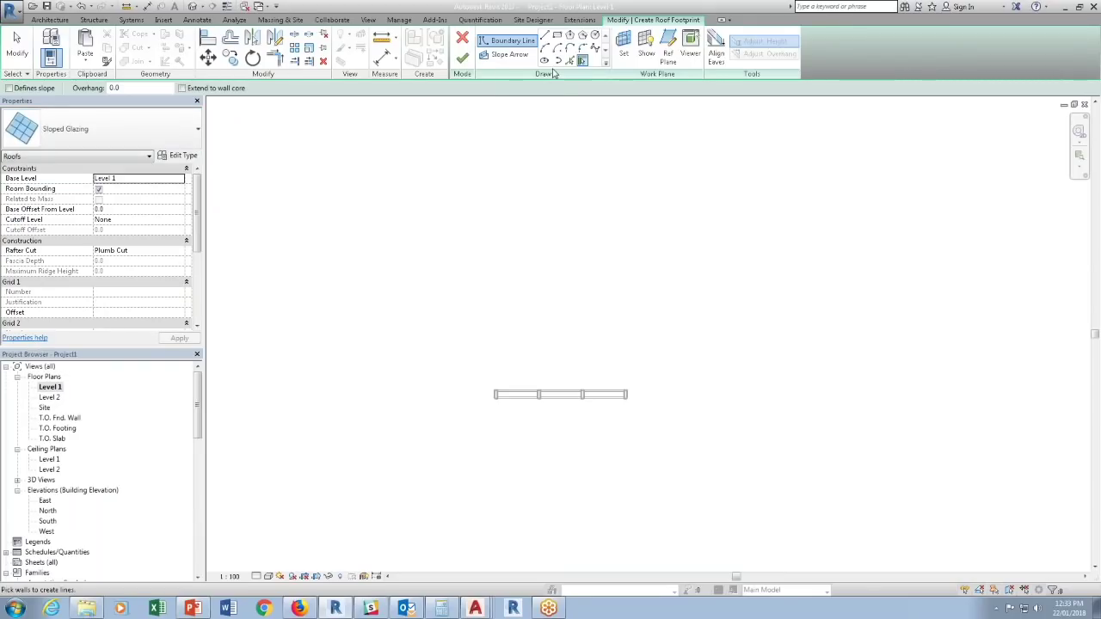
click(557, 35)
click(485, 292)
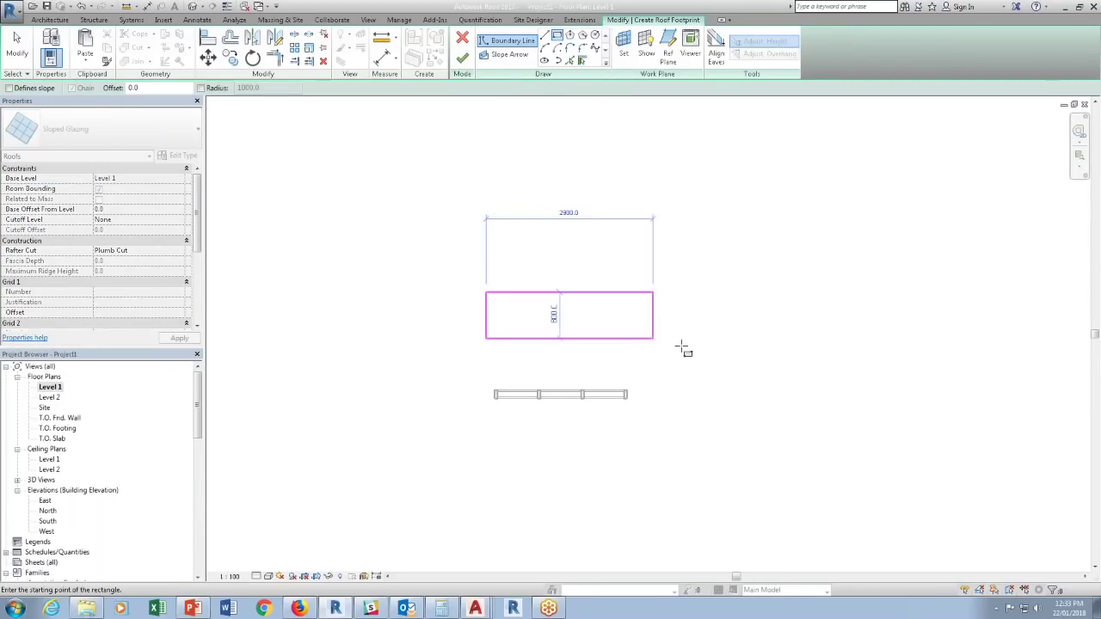
click(646, 344)
key(Escape)
key(Escape)
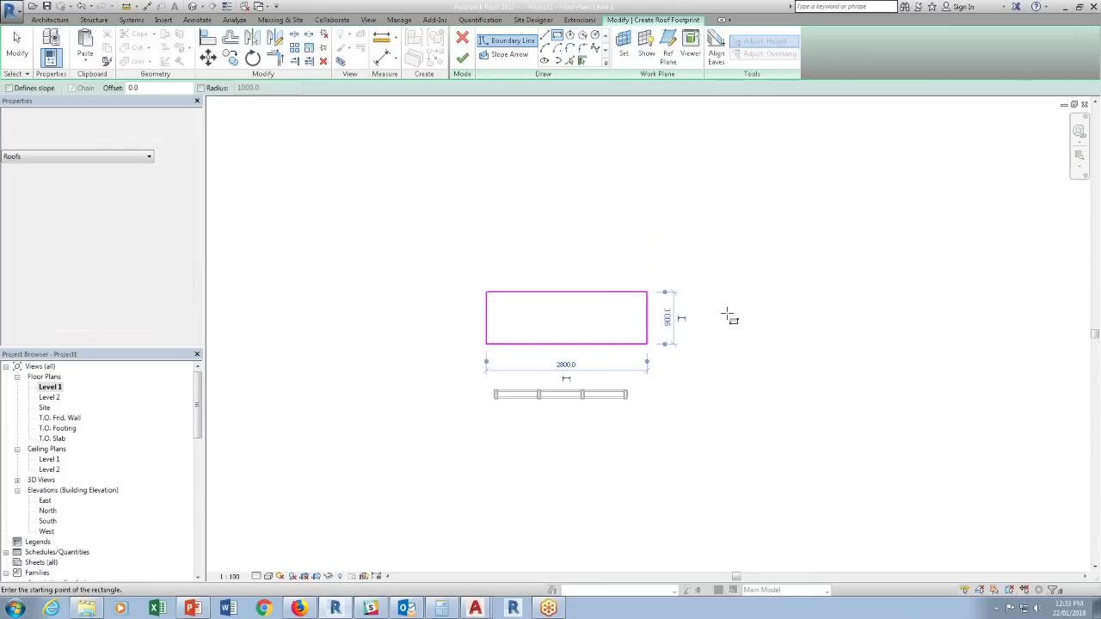
click(461, 57)
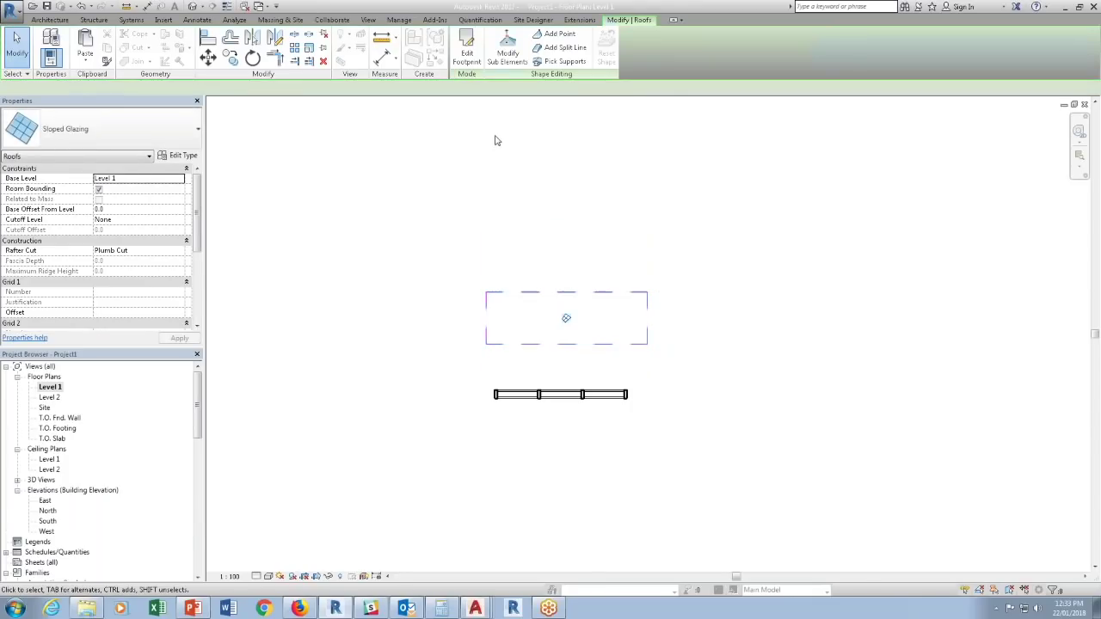
Open the 3D view and duplicate the new roof's Sloped Glazing type as Canopy.
scroll(573, 315, up, 3)
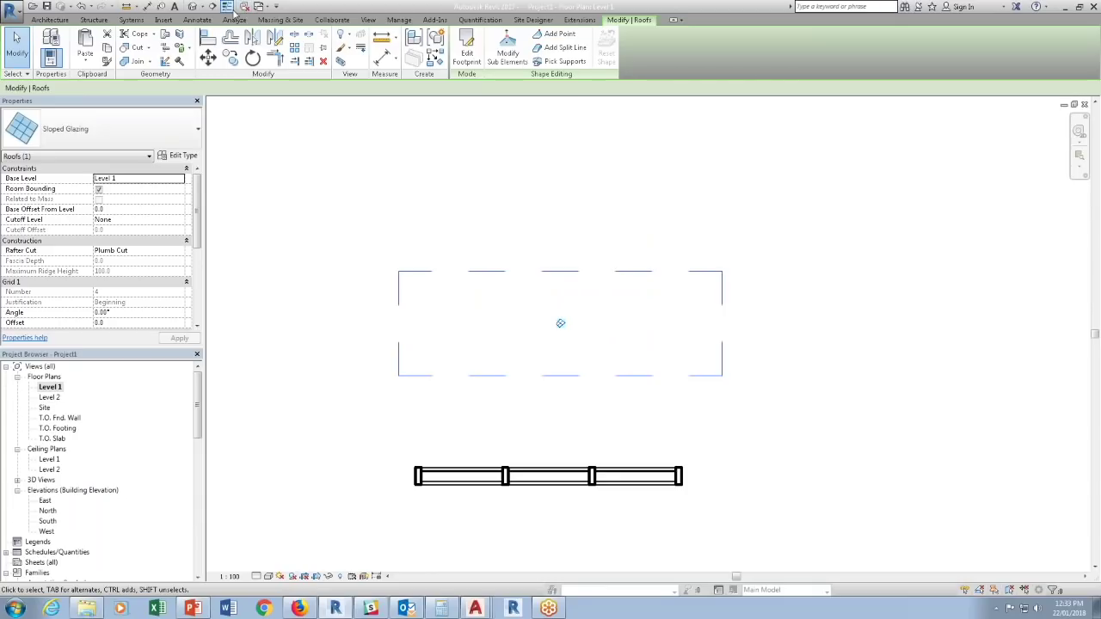
click(193, 6)
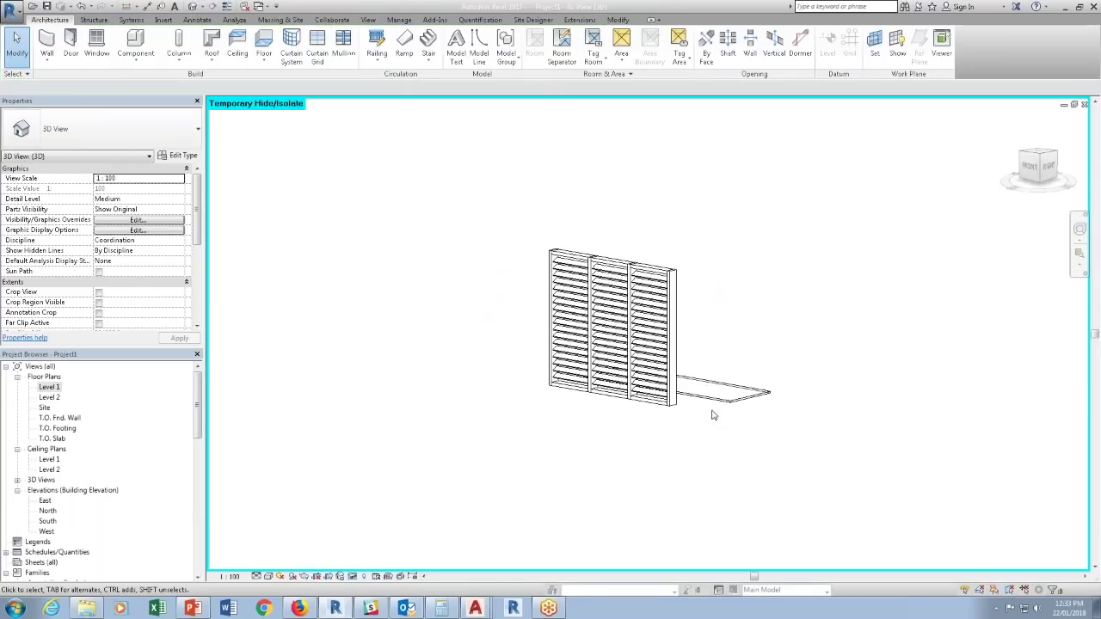
shift+middle_drag(760, 396, 594, 485)
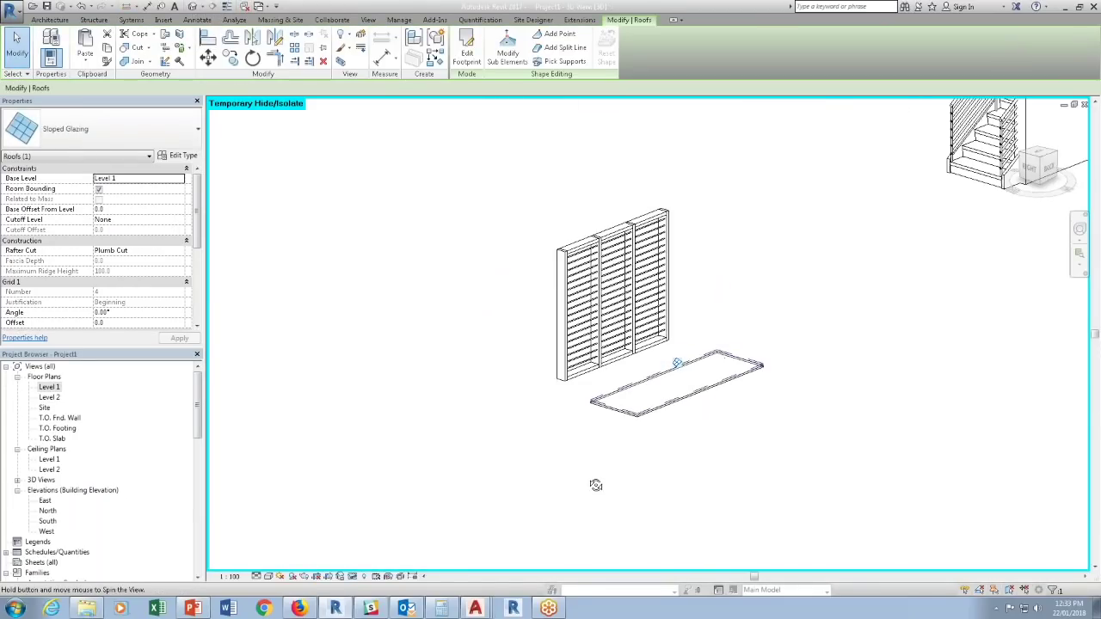
scroll(653, 347, up, 2)
shift+middle_drag(653, 347, 671, 366)
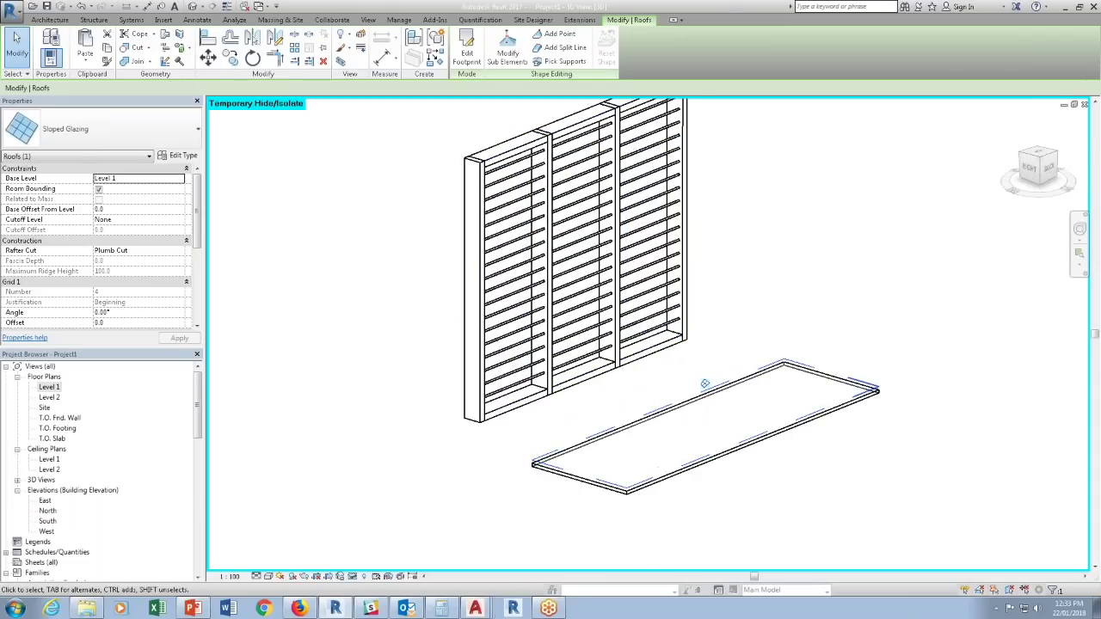
click(178, 155)
click(418, 201)
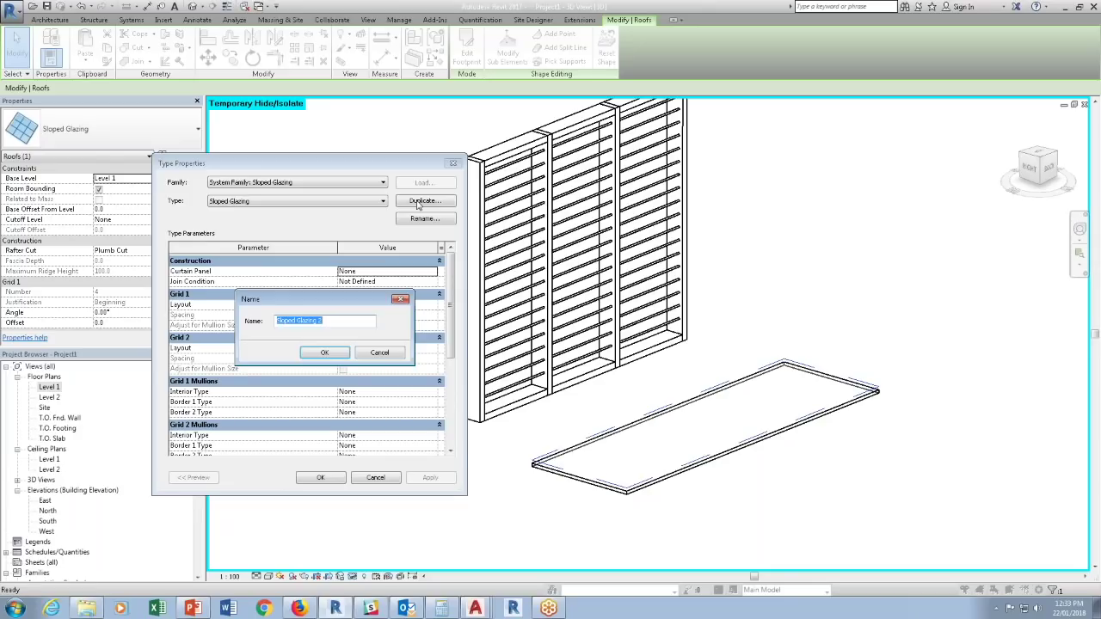
text(Canopy)
key(Return)
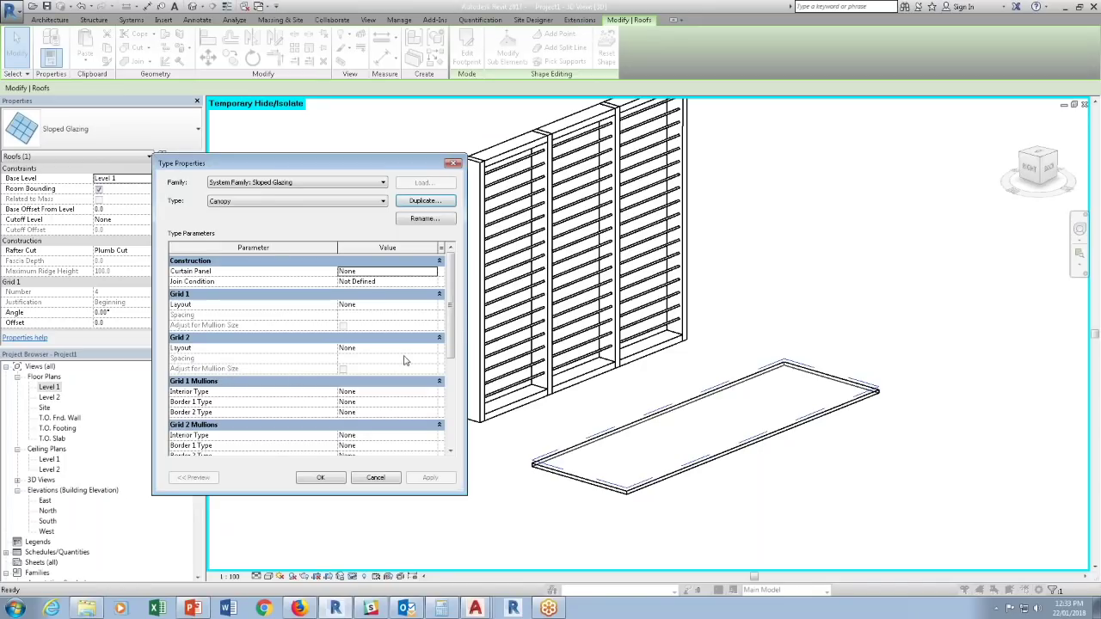
Set the Canopy type's Grid 1 layout to Fixed Number and its Grid 1 interior and border mullions to Rectangular Mullion : 50 x 150mm.
click(435, 307)
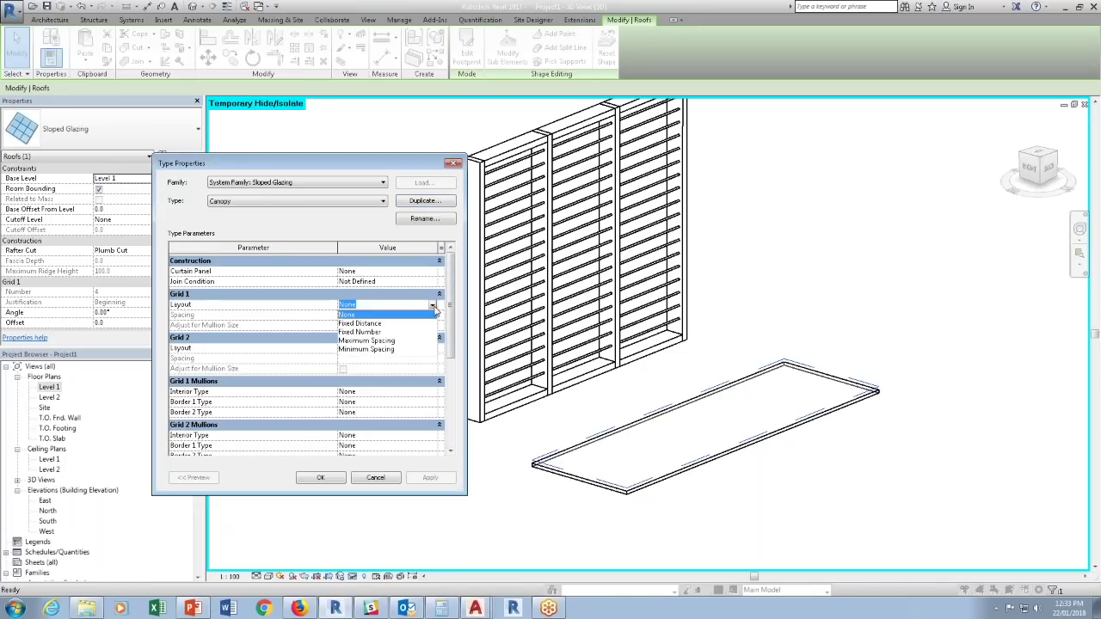
click(361, 332)
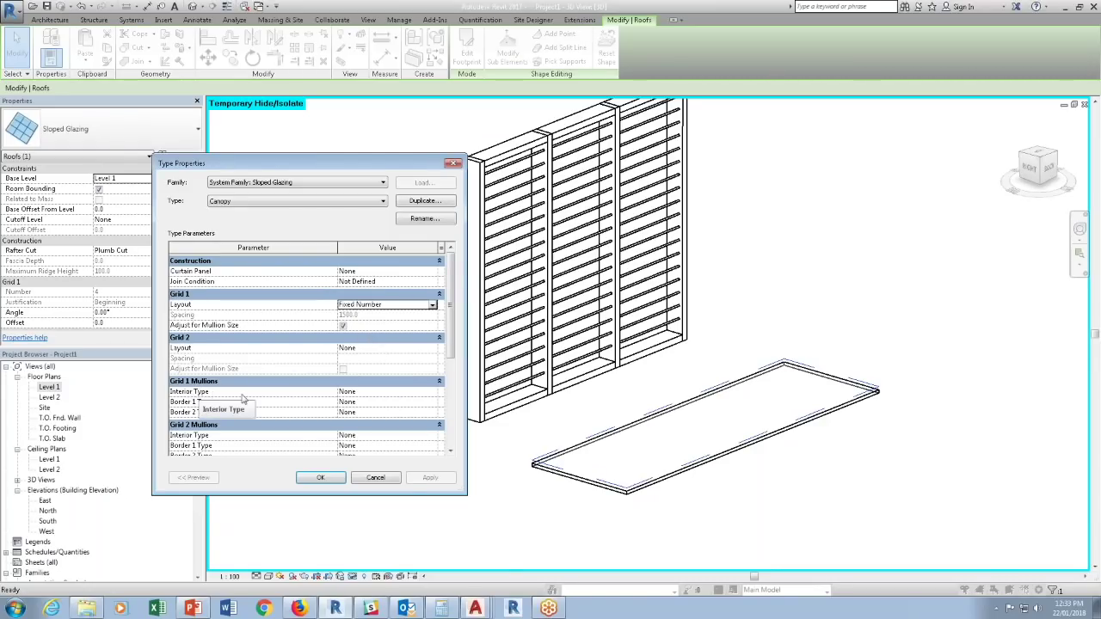
click(435, 395)
click(433, 393)
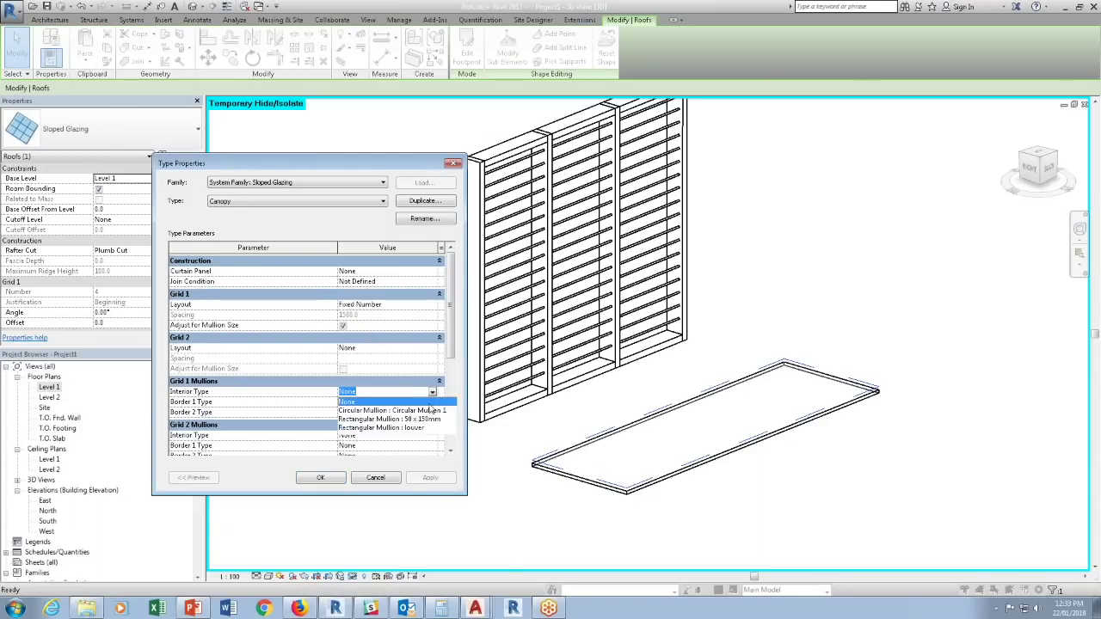
click(425, 422)
click(434, 403)
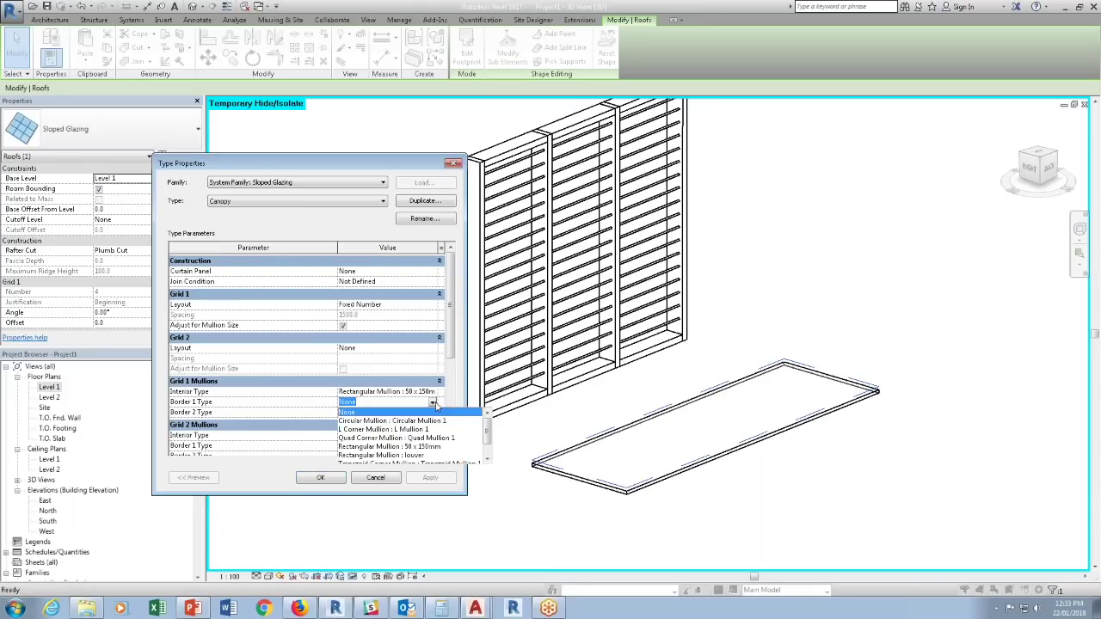
click(416, 446)
click(433, 414)
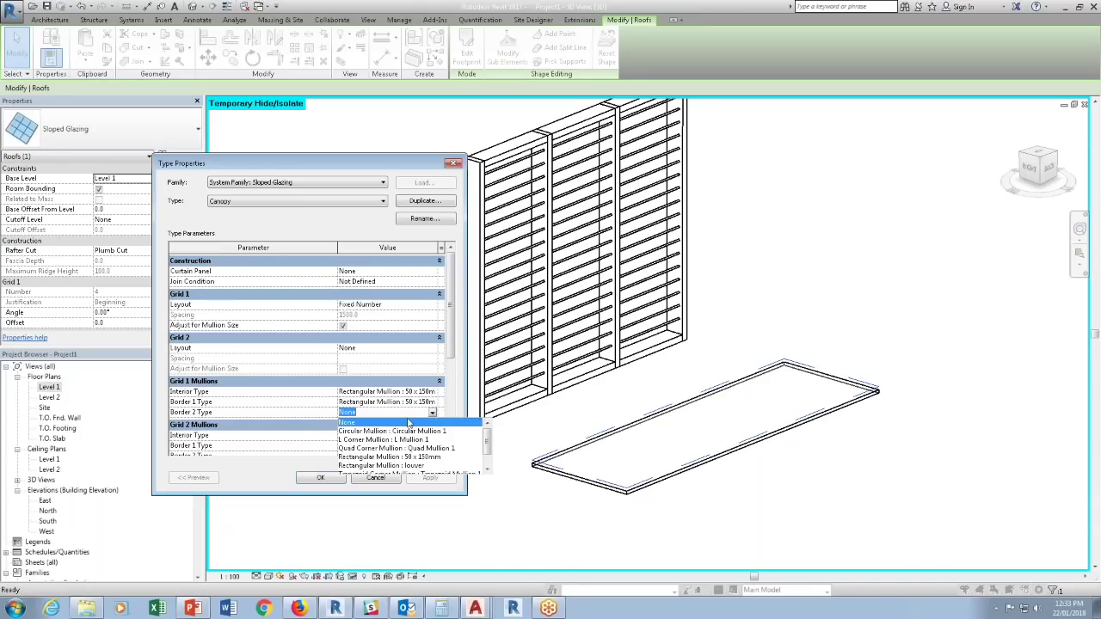
click(402, 456)
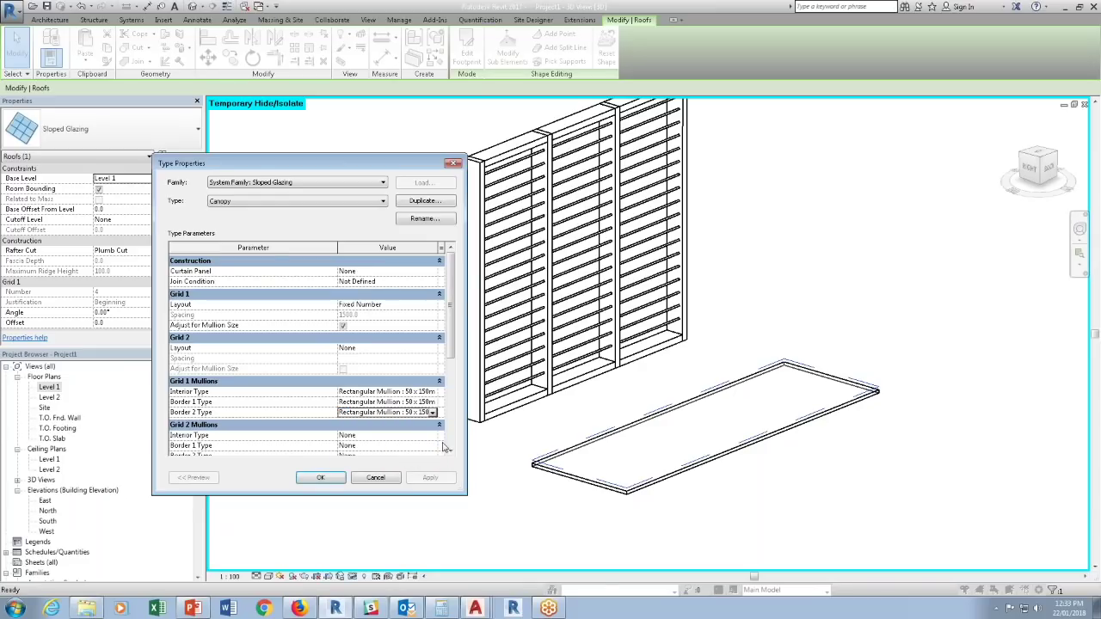
Set the Canopy type's Grid 2 Border 1 mullion to Rectangular Mullion : 50 x 150mm.
drag(451, 337, 453, 361)
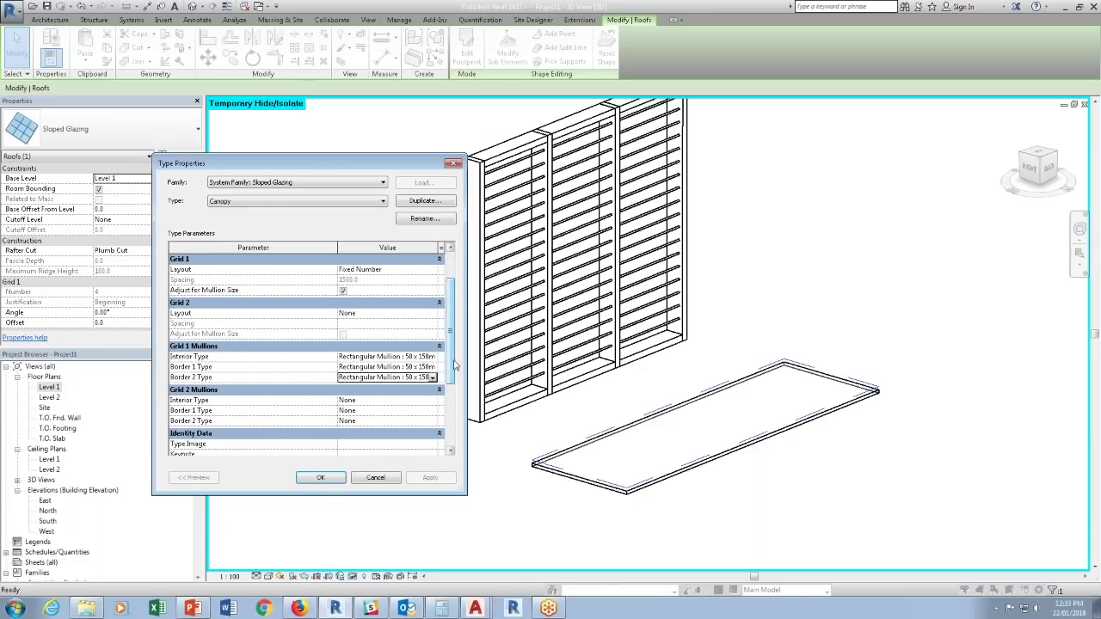
click(434, 413)
click(419, 456)
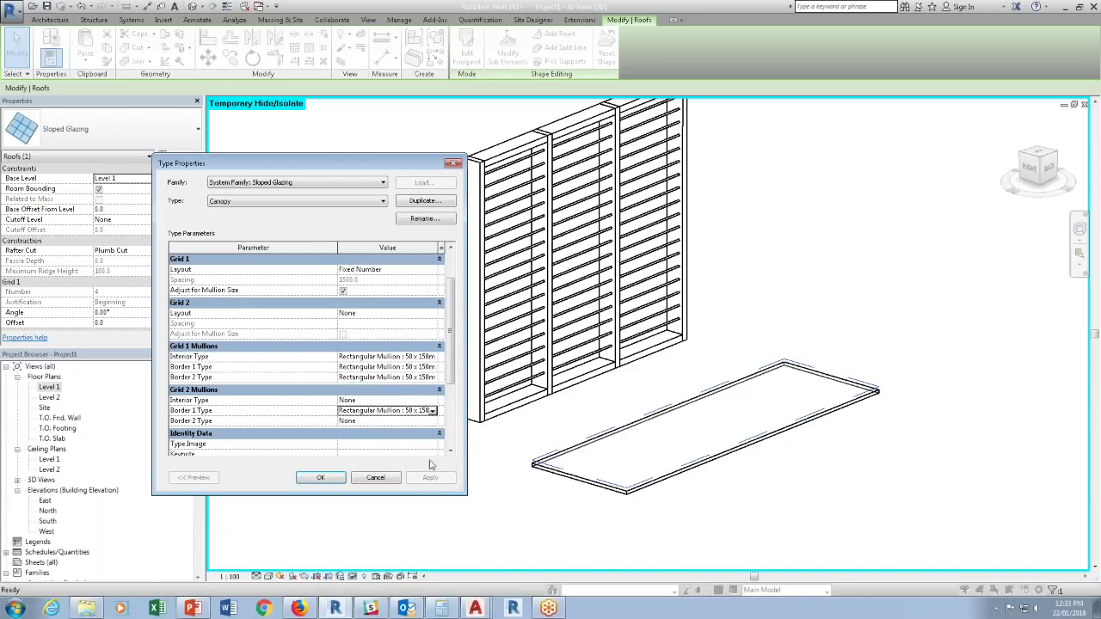
scroll(459, 340, up, 2)
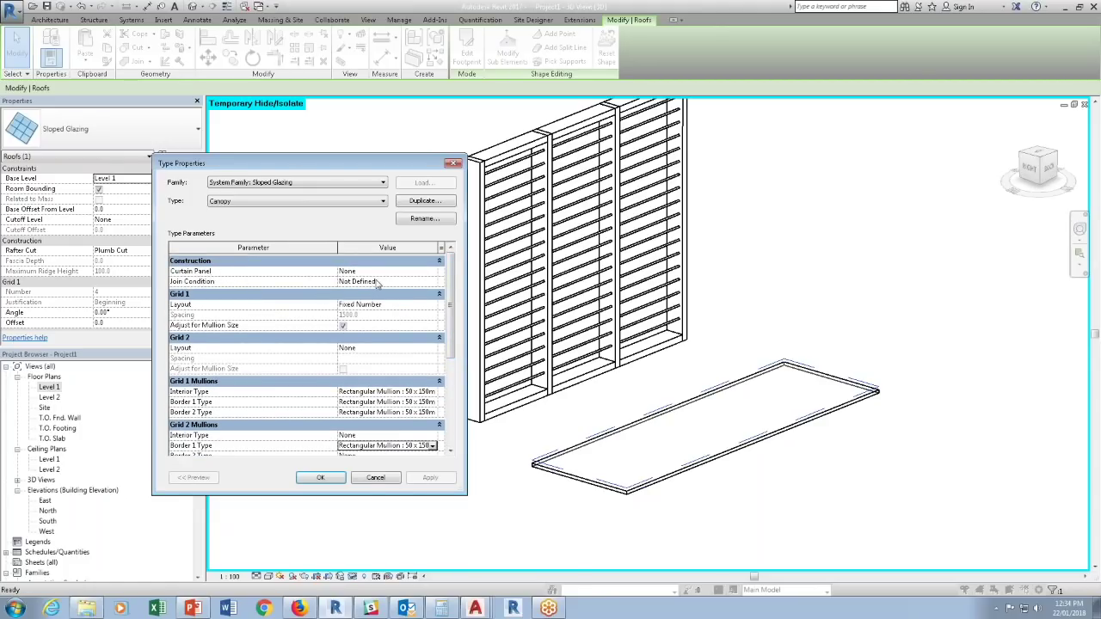
Apply the Canopy type's mullion settings and set the canopy roof's Grid 1 number to 2.
click(324, 477)
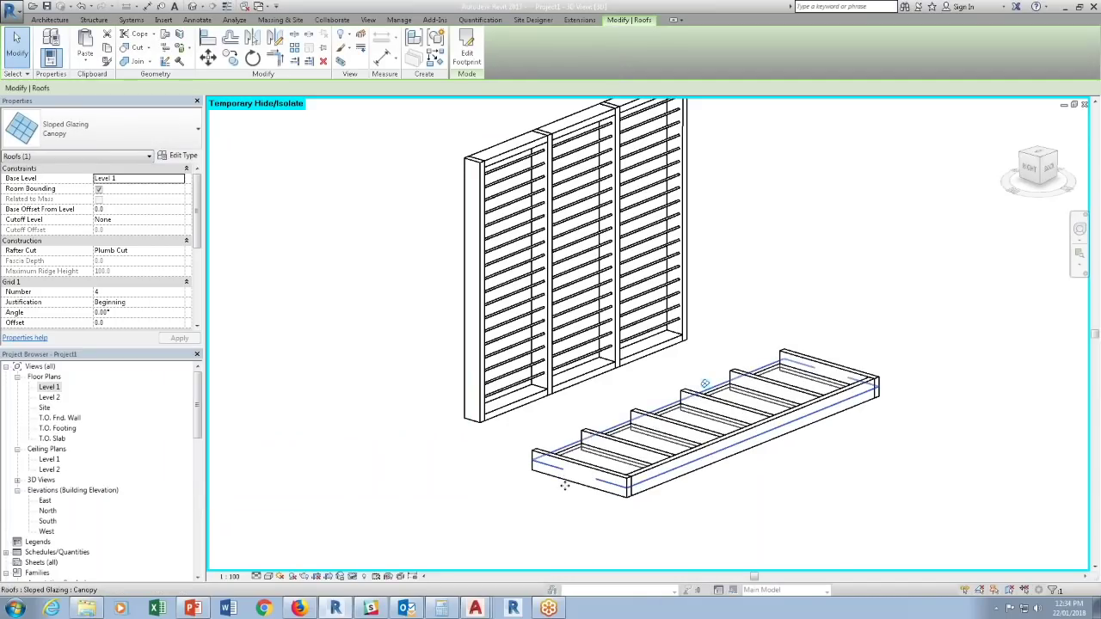
shift+middle_drag(759, 481, 764, 521)
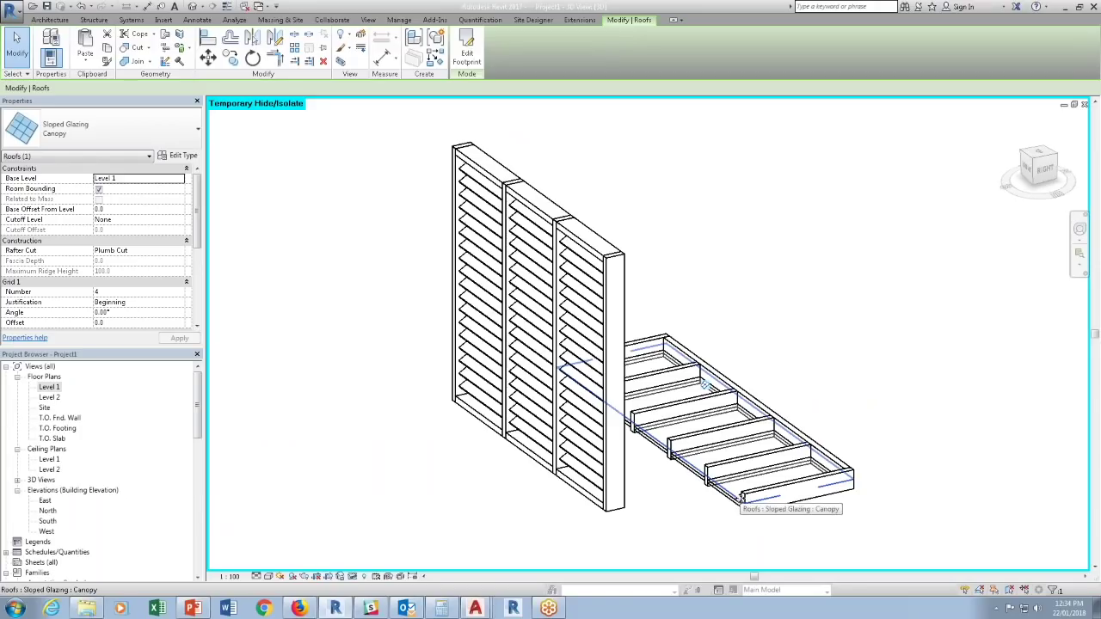
double_click(109, 293)
text(2)
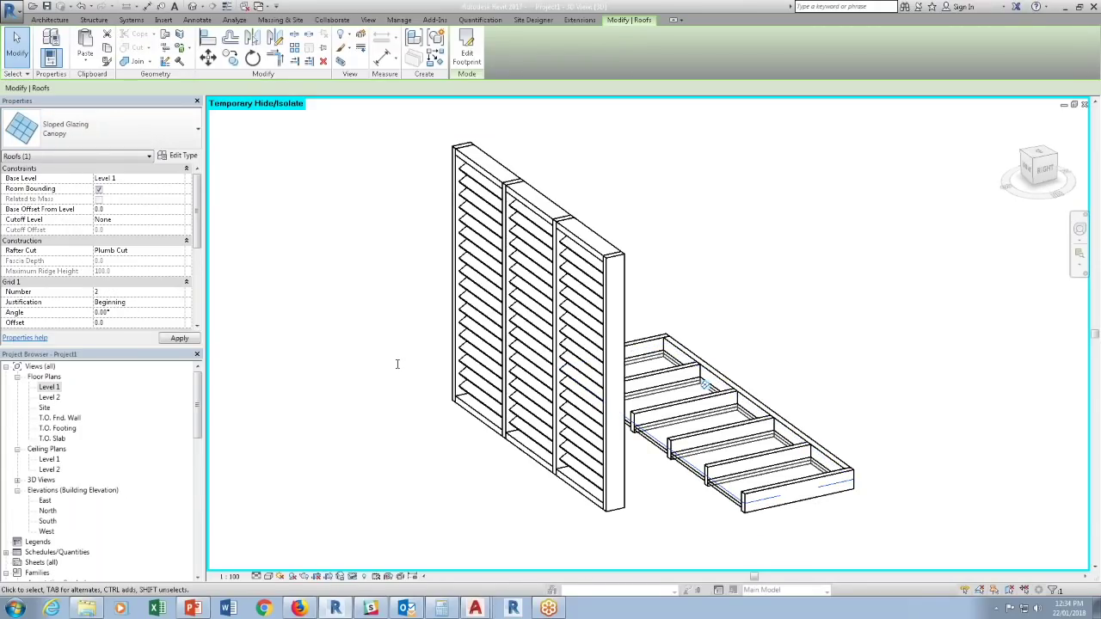
Set the Canopy type's Grid 1 layout to Maximum Spacing with a spacing of 1524 mm.
click(182, 155)
click(435, 305)
click(432, 304)
click(371, 341)
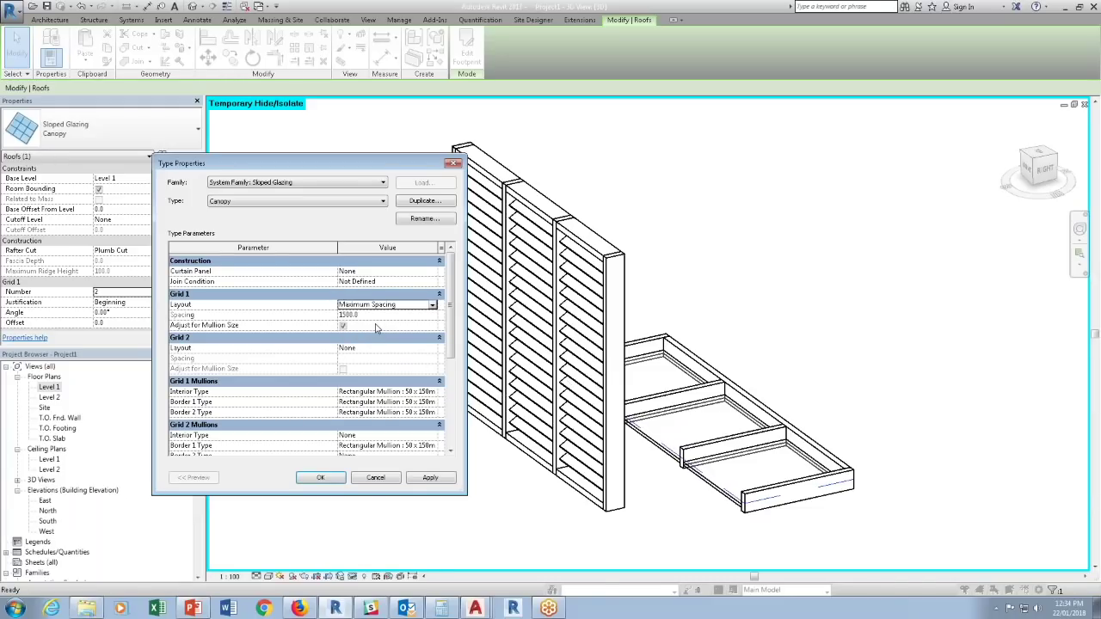
click(379, 316)
text(1524.0)
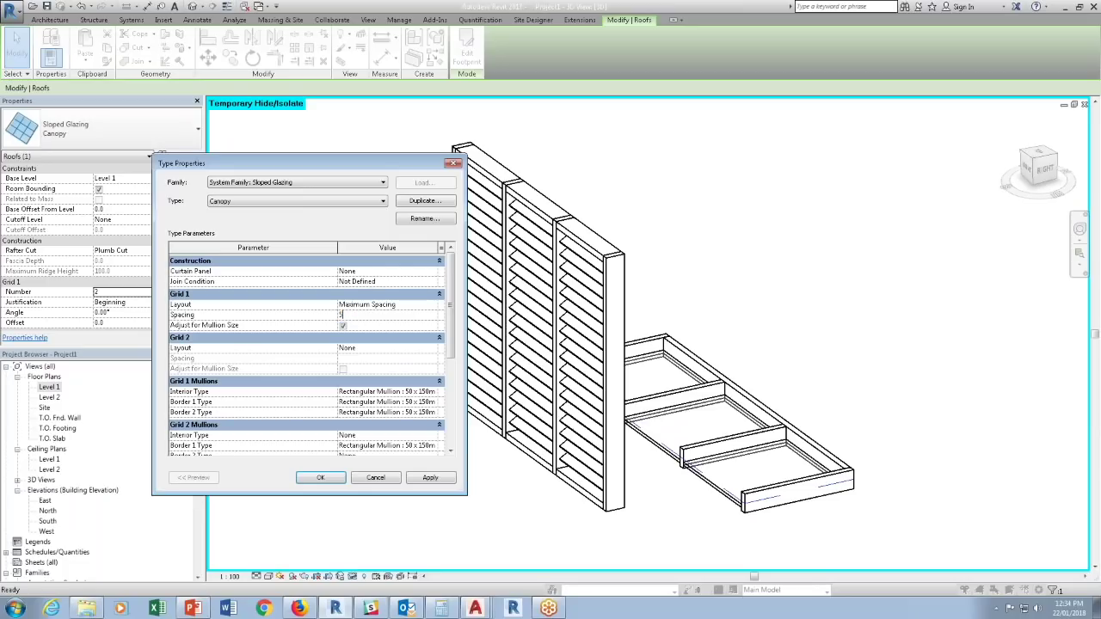
click(318, 477)
click(656, 518)
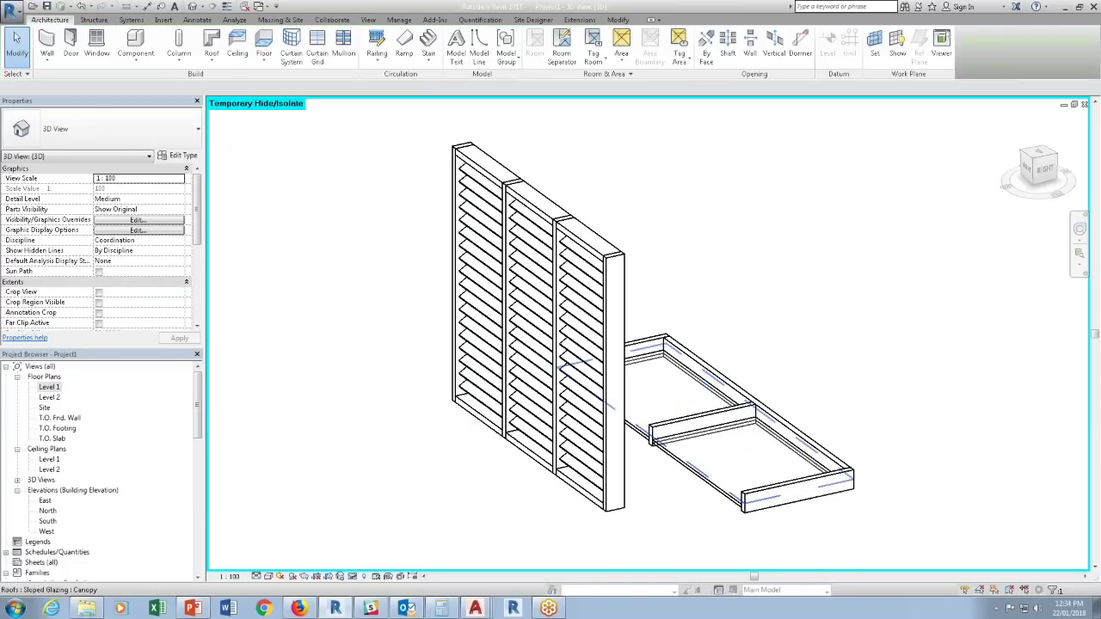
Edit the canopy roof's footprint, stretching its short end outward to a length of about 7400 mm, and finish the sketch.
double_click(794, 500)
scroll(712, 344, down, 3)
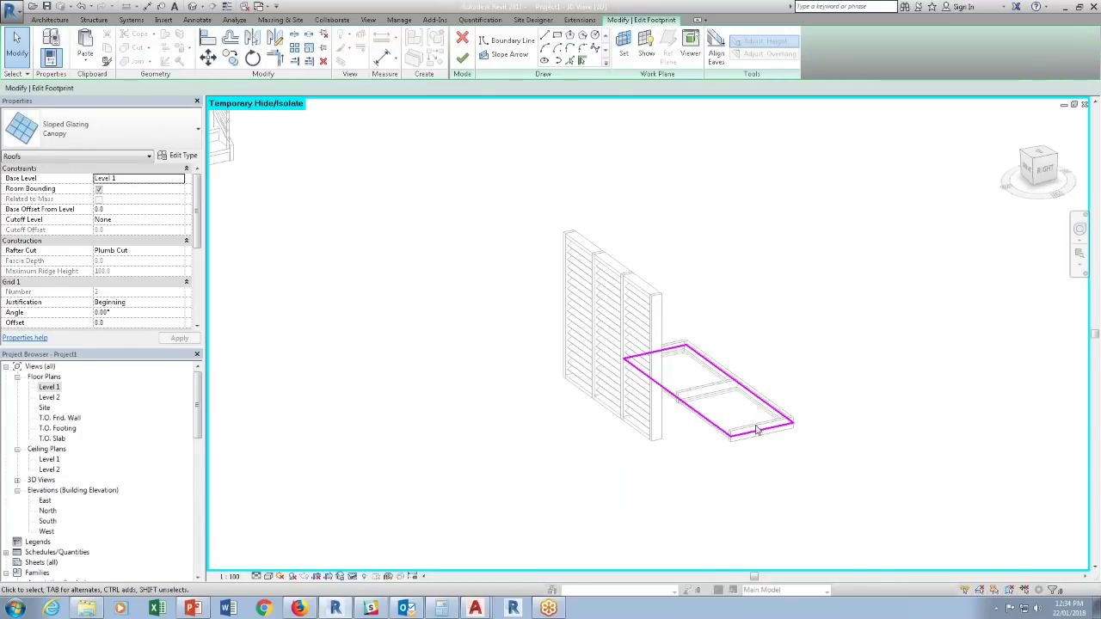
drag(760, 430, 964, 548)
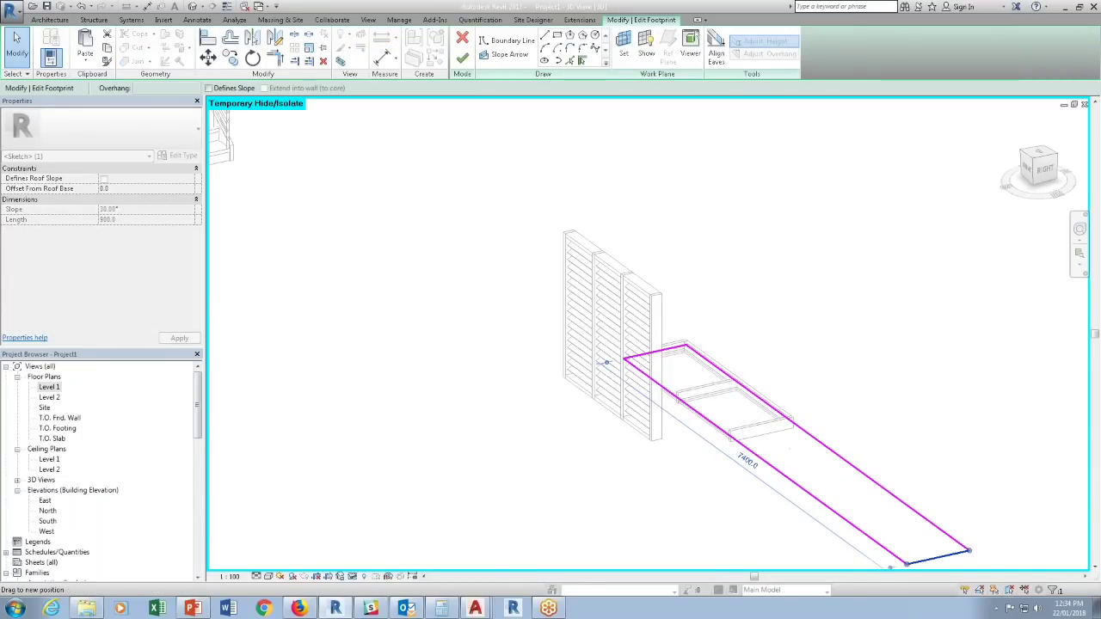
click(461, 57)
middle_drag(899, 432, 697, 342)
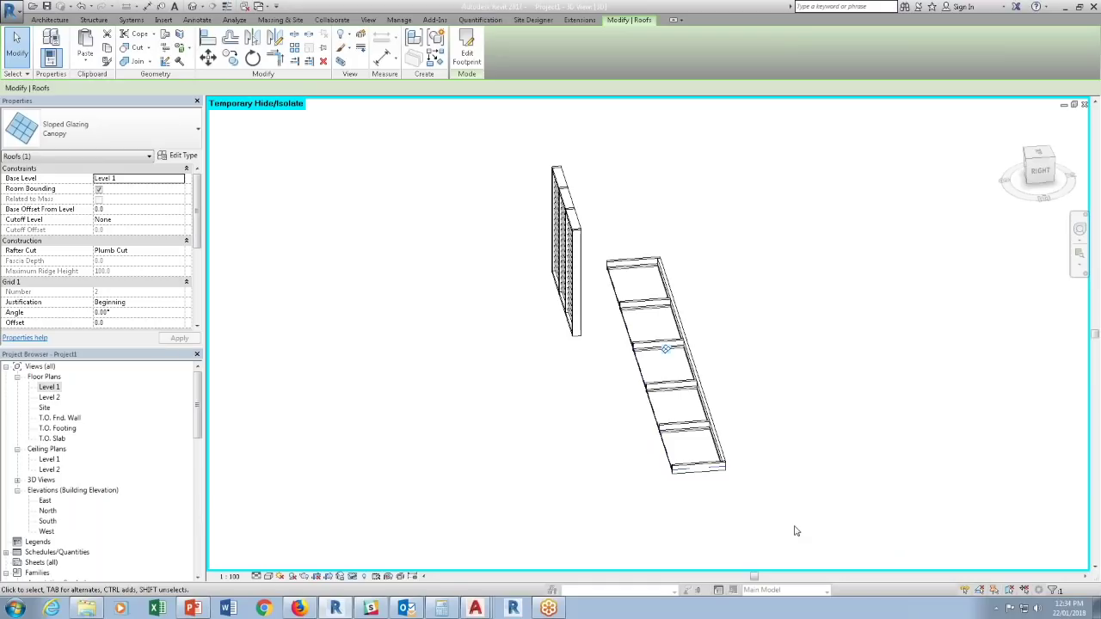
Define a 5° slope on the canopy footprint's long edge facing the louver wall and try to finish the sketch.
double_click(668, 461)
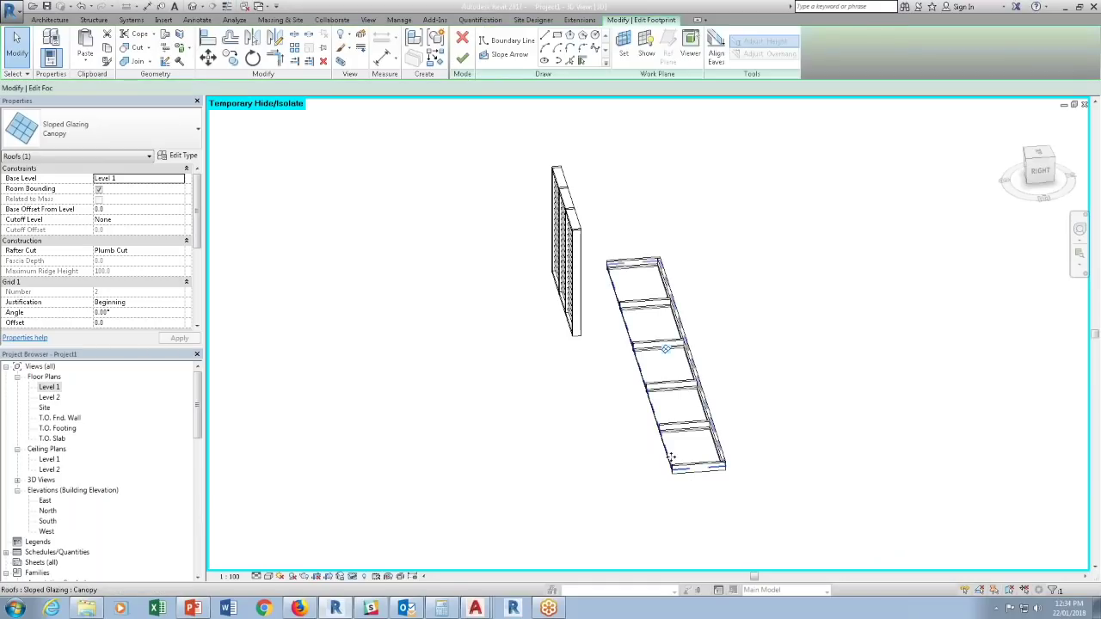
click(665, 441)
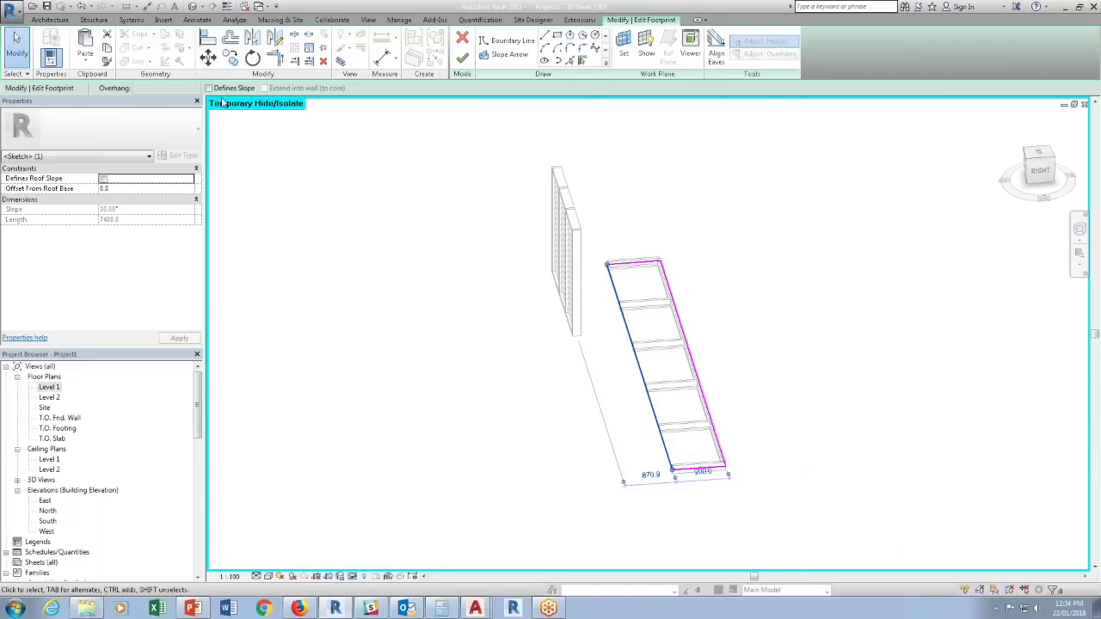
click(210, 90)
double_click(140, 210)
text(5)
key(Return)
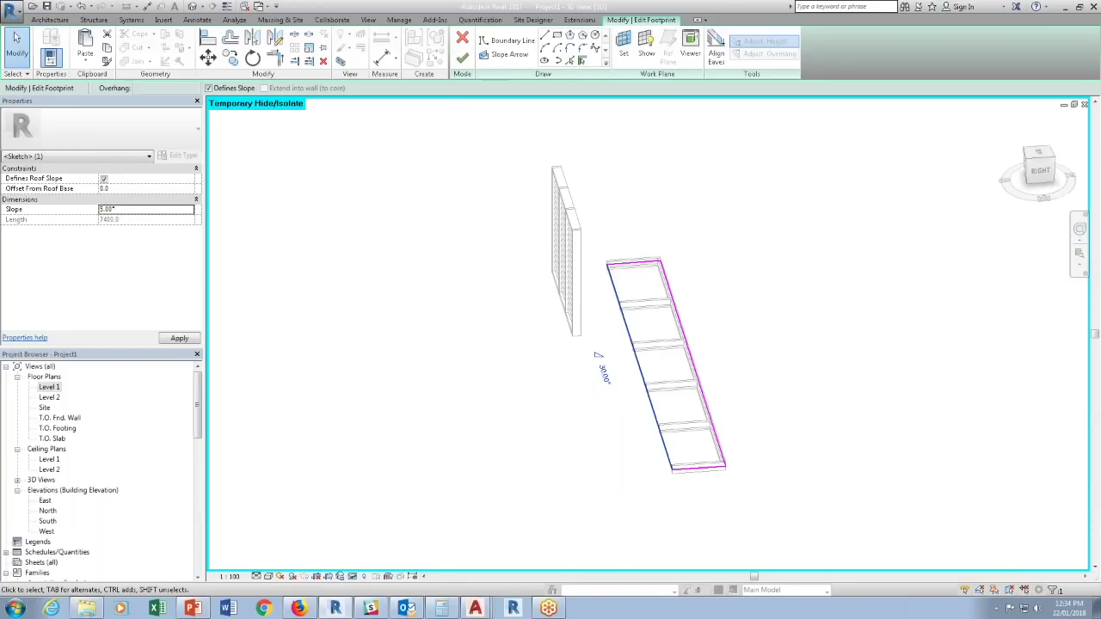
click(462, 58)
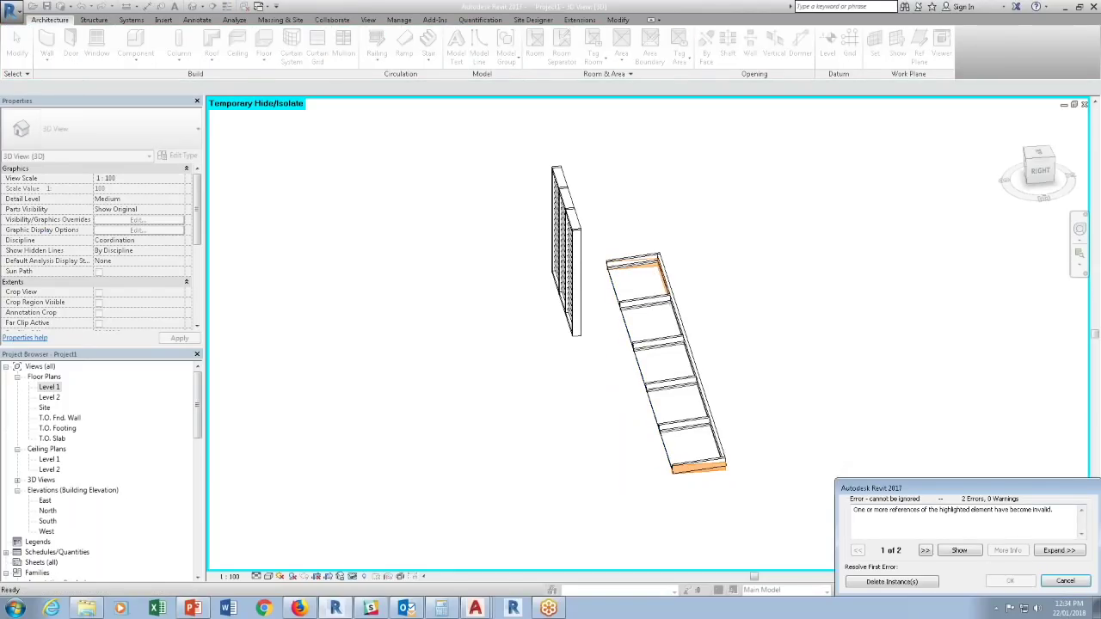
click(1064, 581)
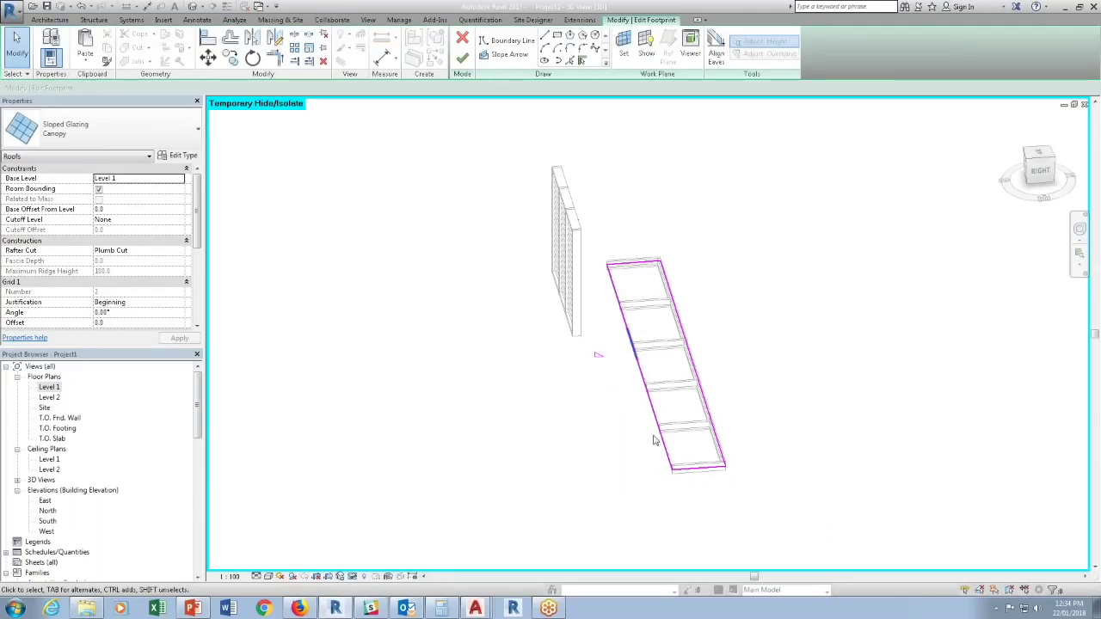
Set the slope of the canopy footprint's long edge to -5° and finish the sketch, deleting the instances with invalid references.
click(643, 375)
click(125, 211)
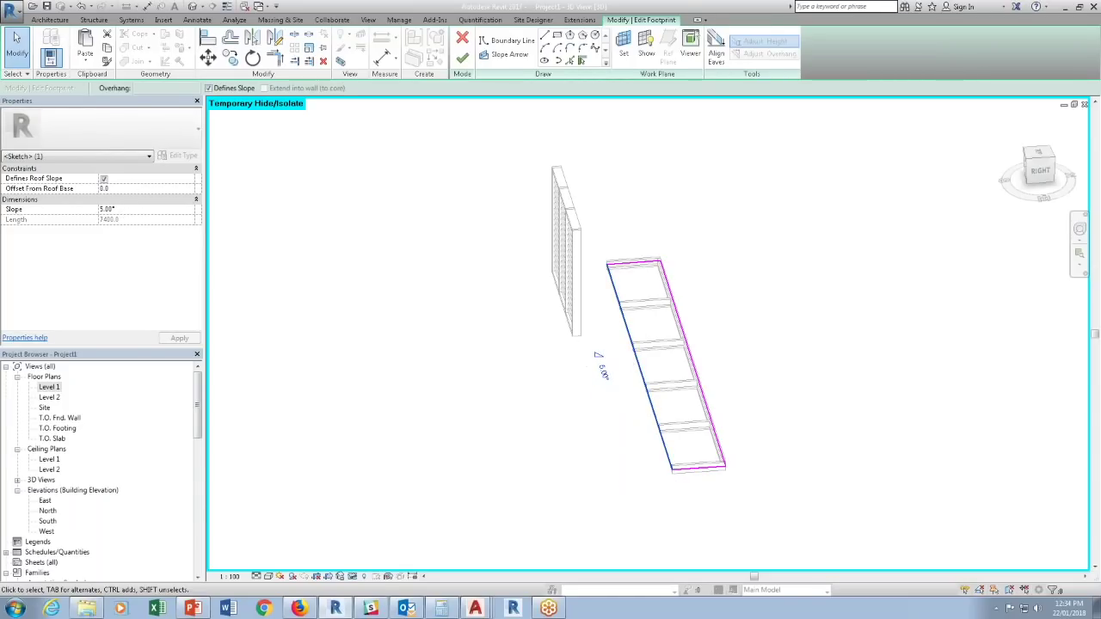
text(-5)
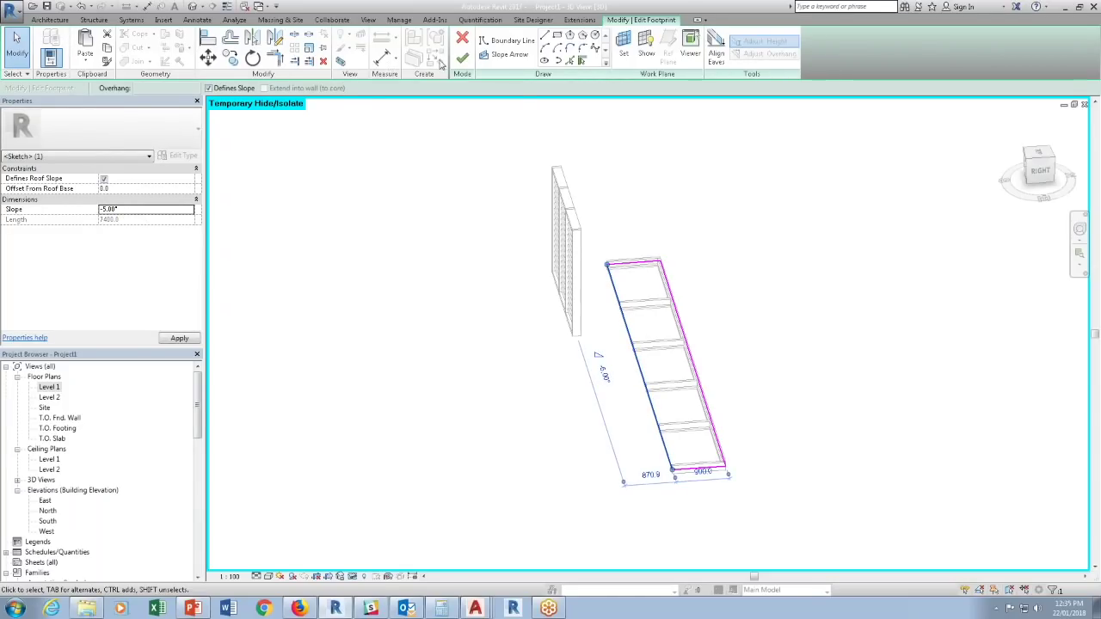
click(462, 57)
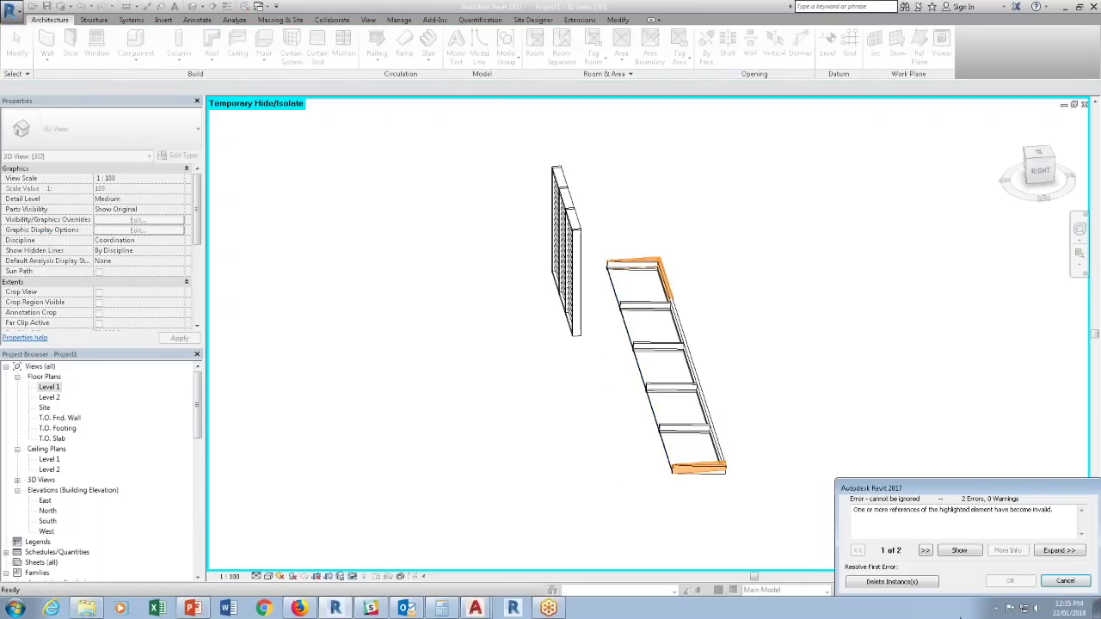
click(907, 581)
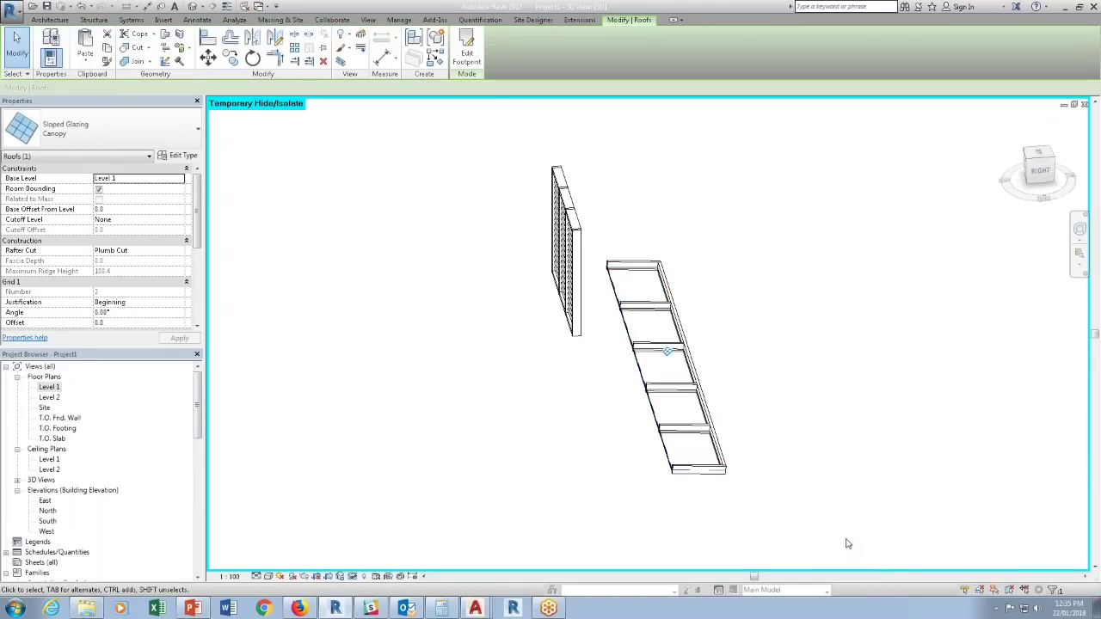
click(847, 543)
shift+middle_drag(820, 511, 778, 358)
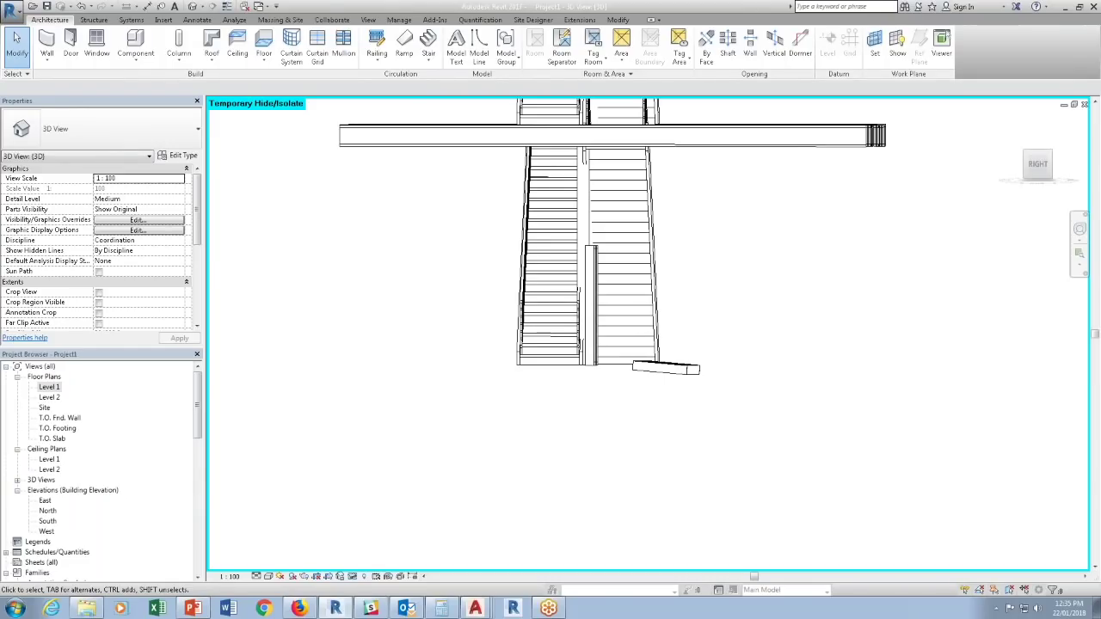
shift+middle_drag(768, 357, 817, 456)
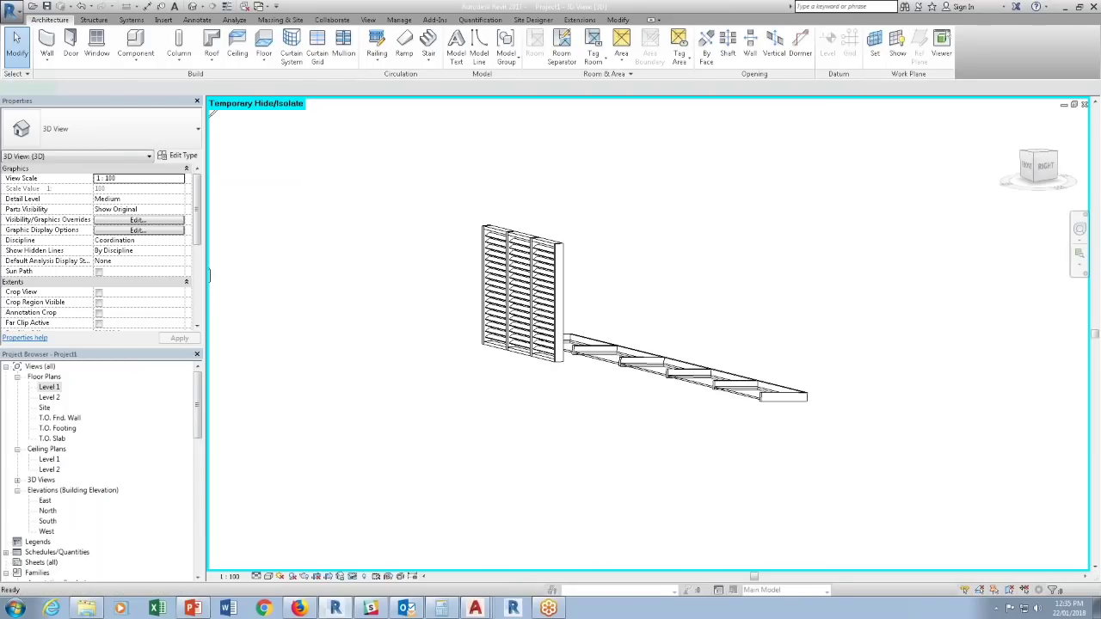
double_click(592, 368)
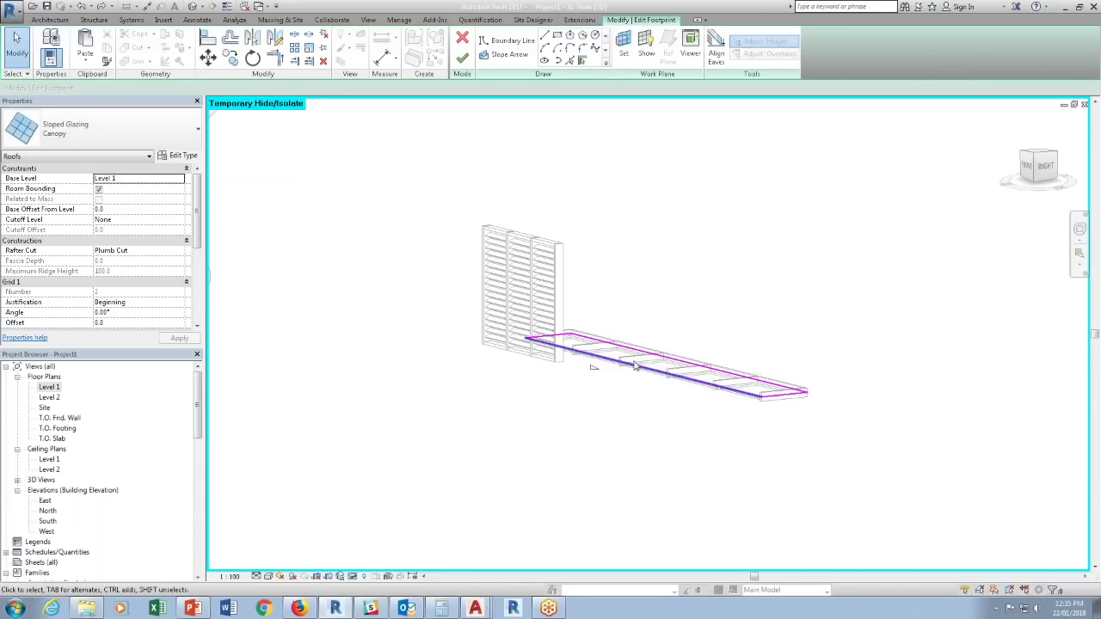
click(463, 39)
click(578, 310)
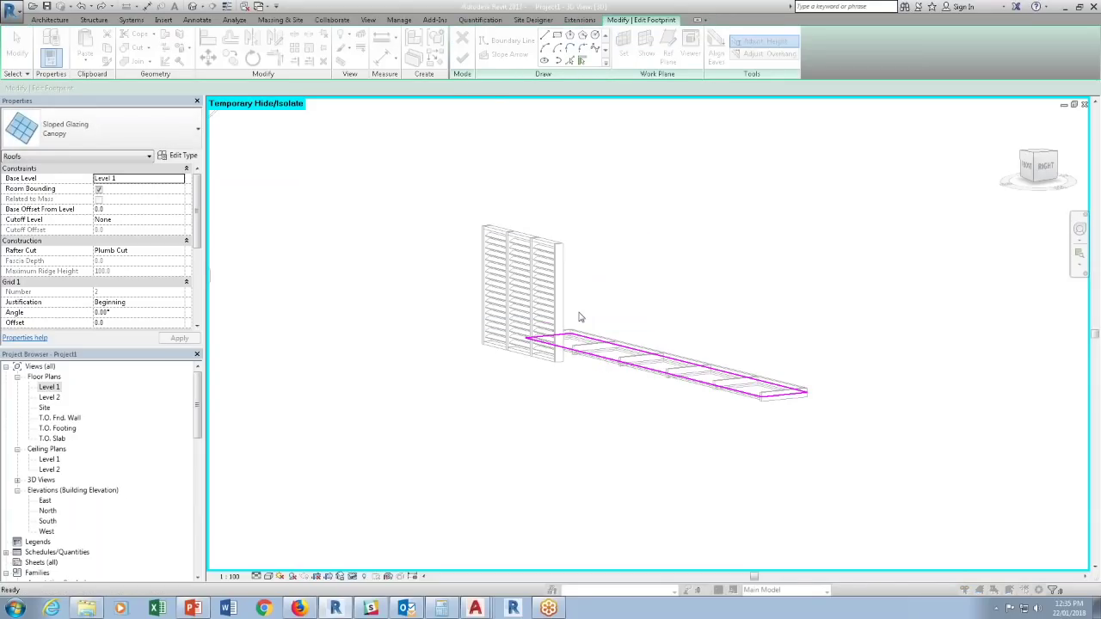
shift+middle_drag(778, 439, 652, 367)
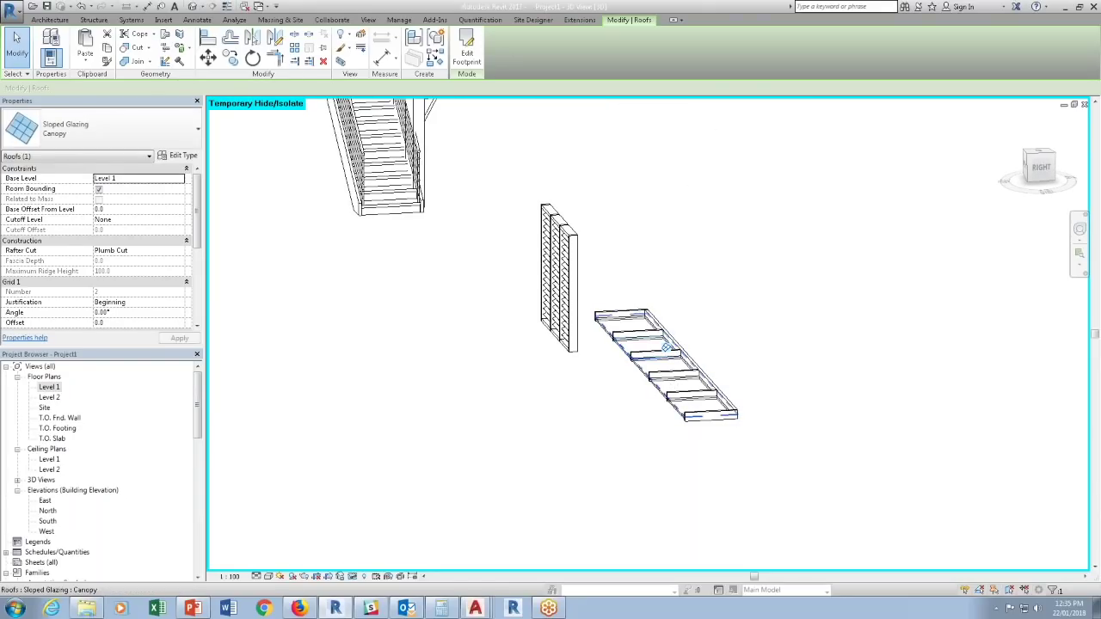
click(667, 347)
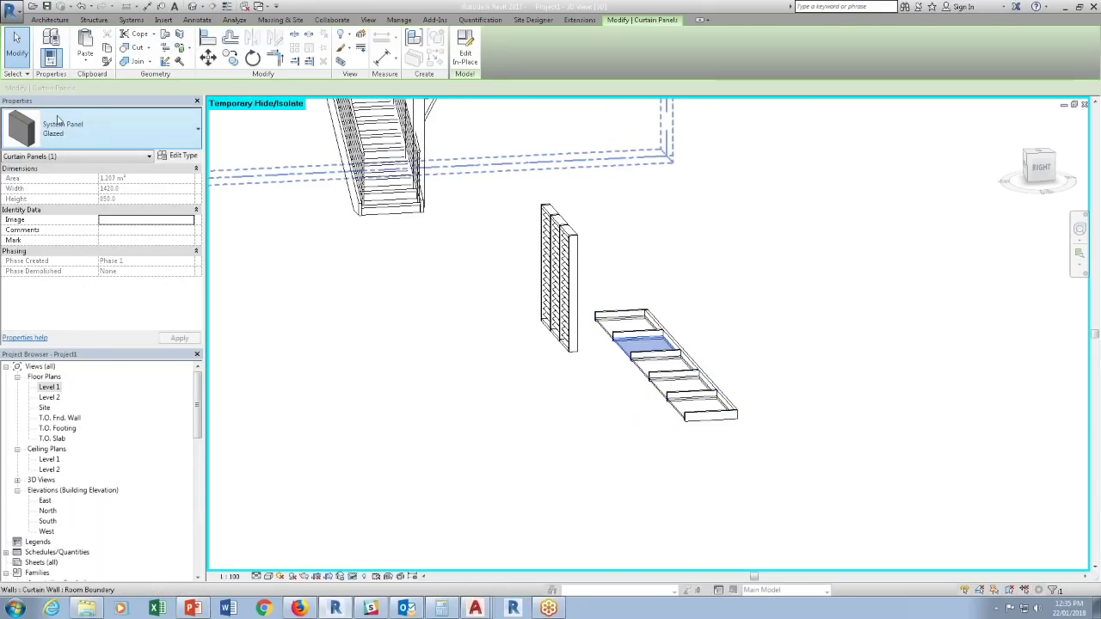
click(14, 9)
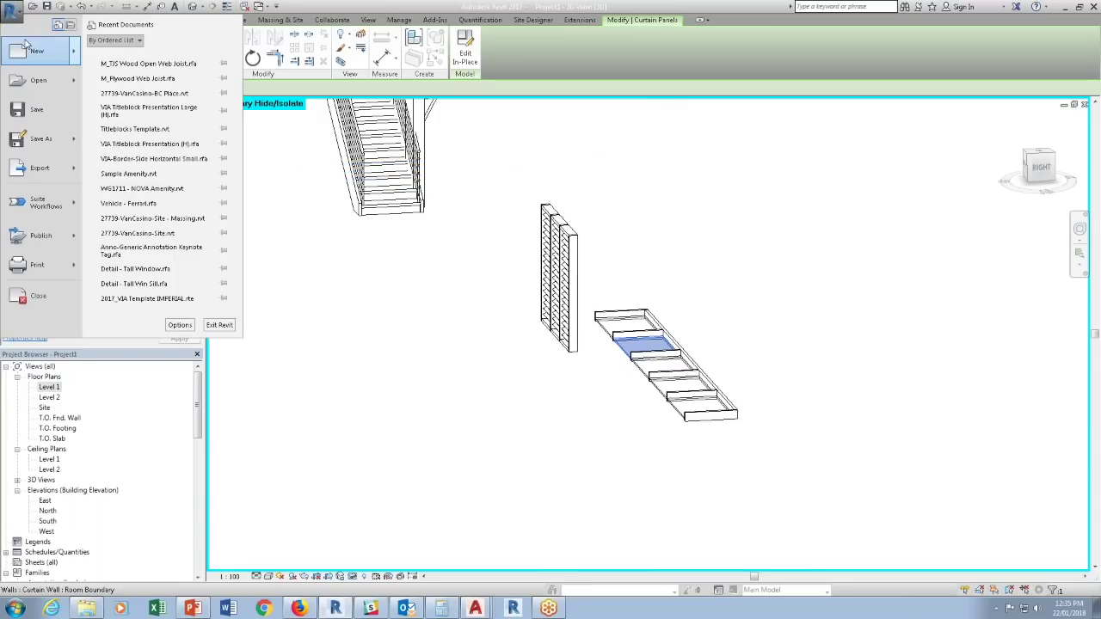
mouse_move(30, 52)
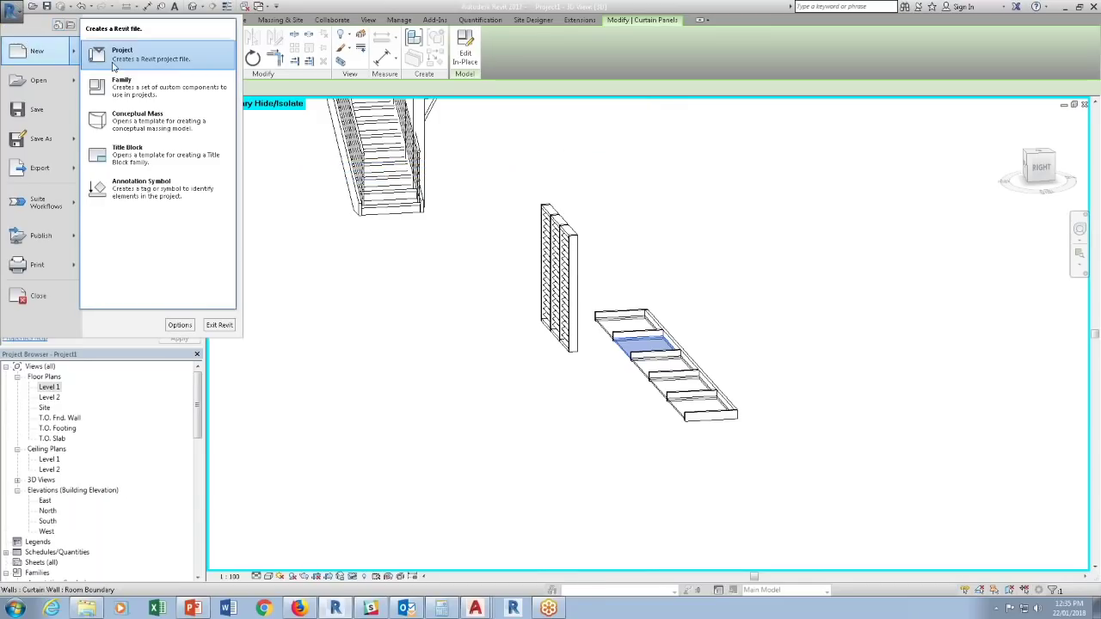
click(124, 86)
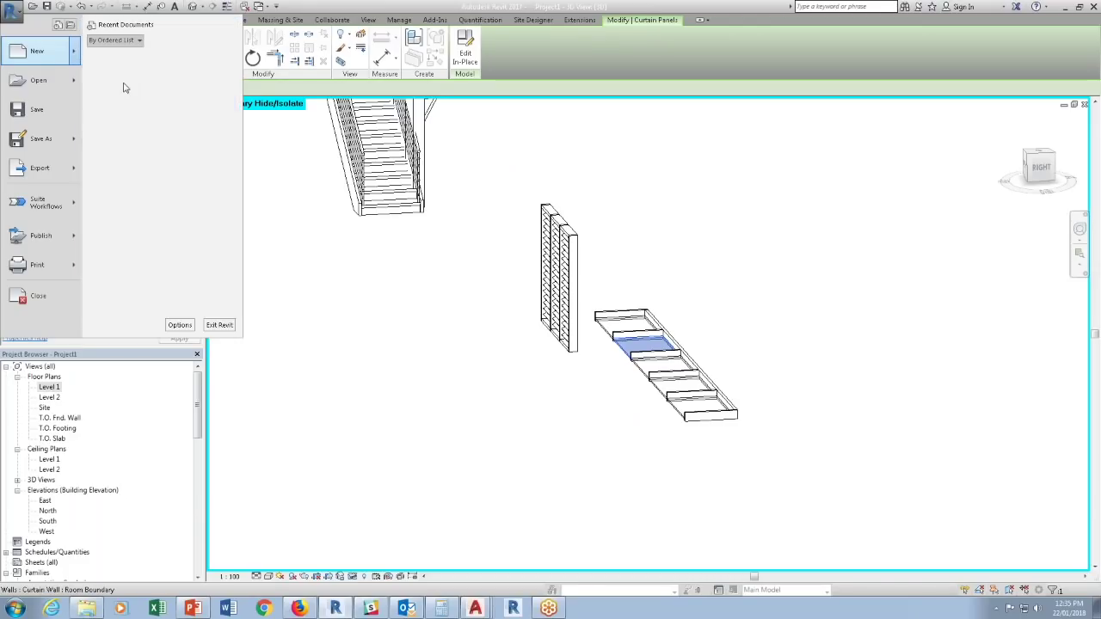
click(340, 313)
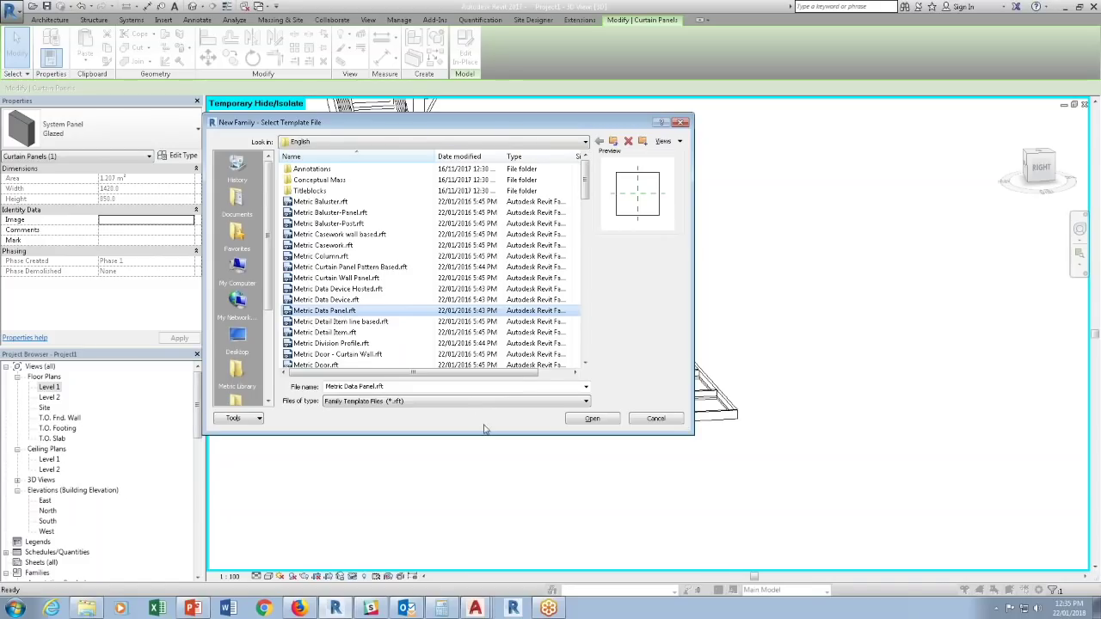
click(655, 419)
Duplicate the canopy's end glass panel type Glazed as Glazed offset and set its Offset to 100 mm.
scroll(664, 419, up, 4)
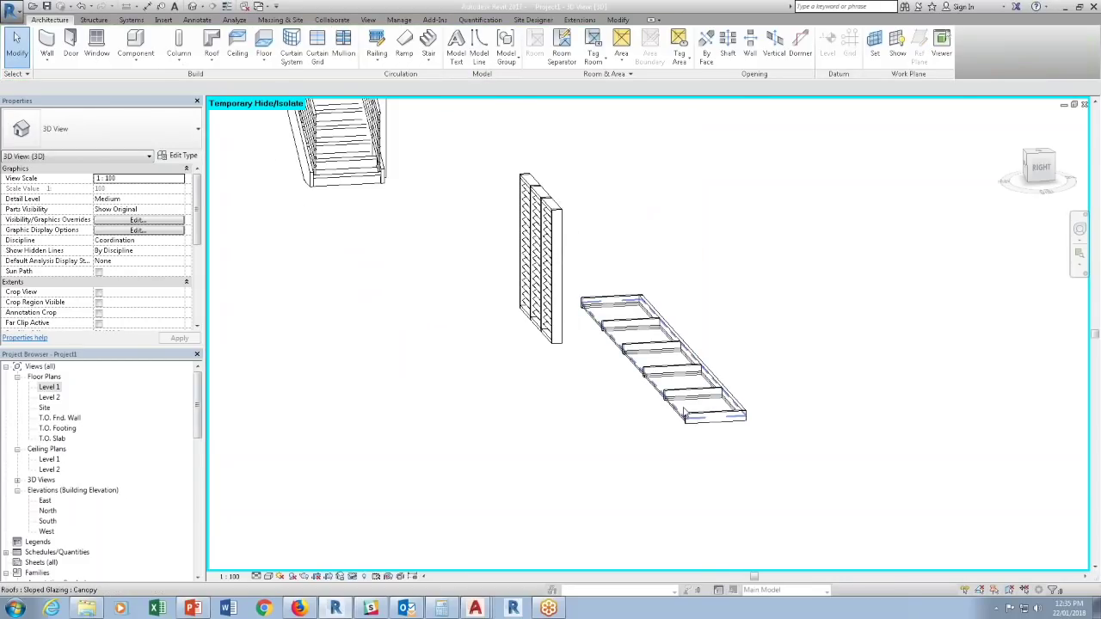
scroll(664, 419, up, 2)
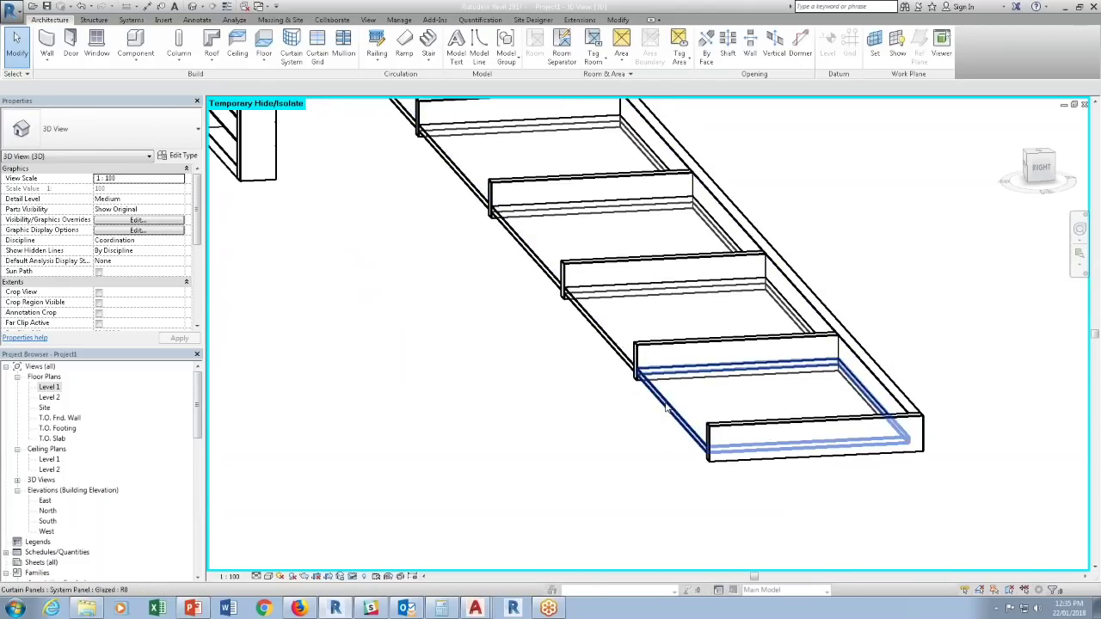
click(669, 420)
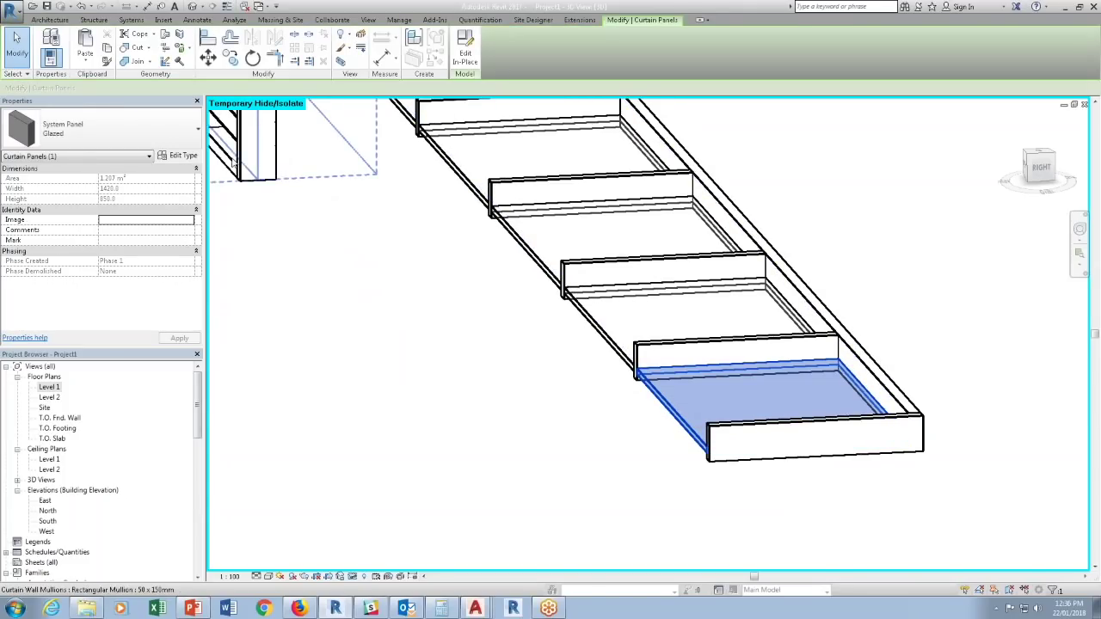
click(196, 157)
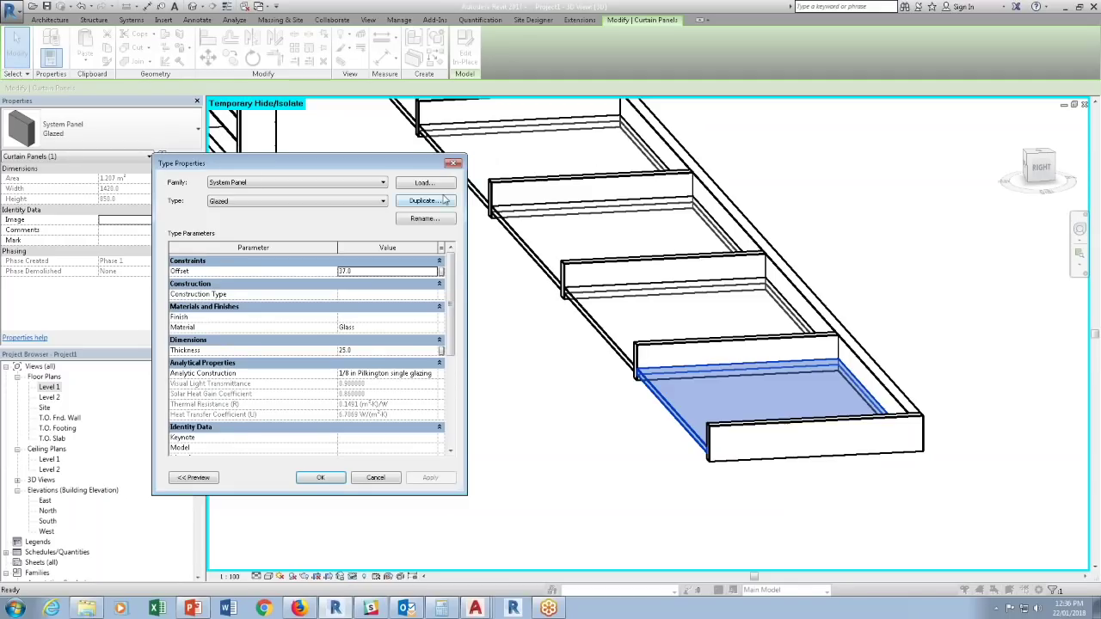
click(436, 201)
click(313, 322)
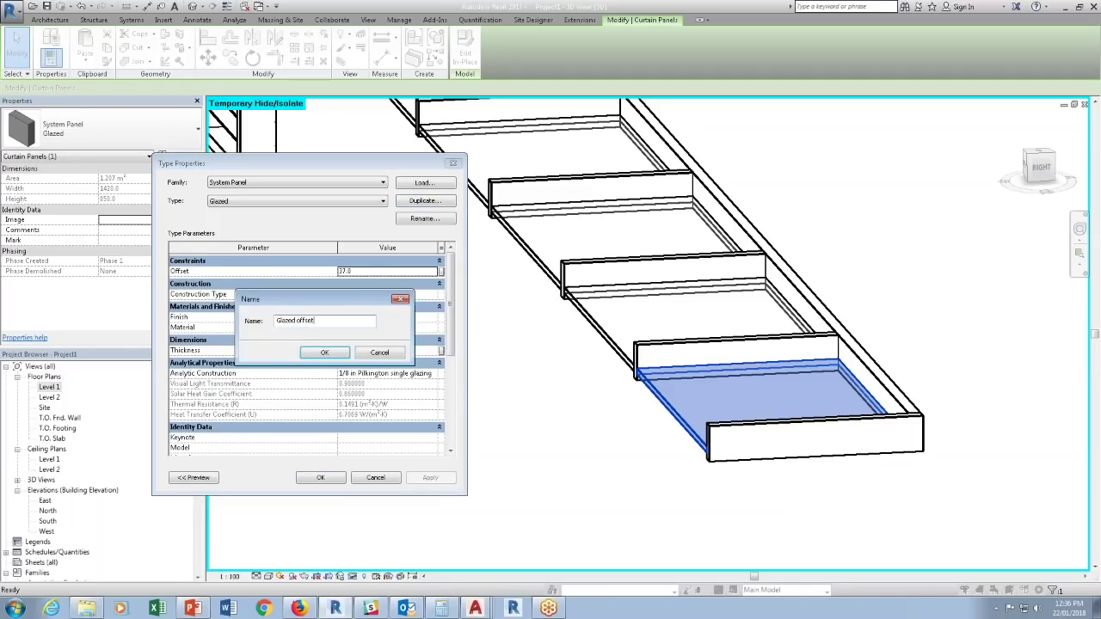
click(323, 353)
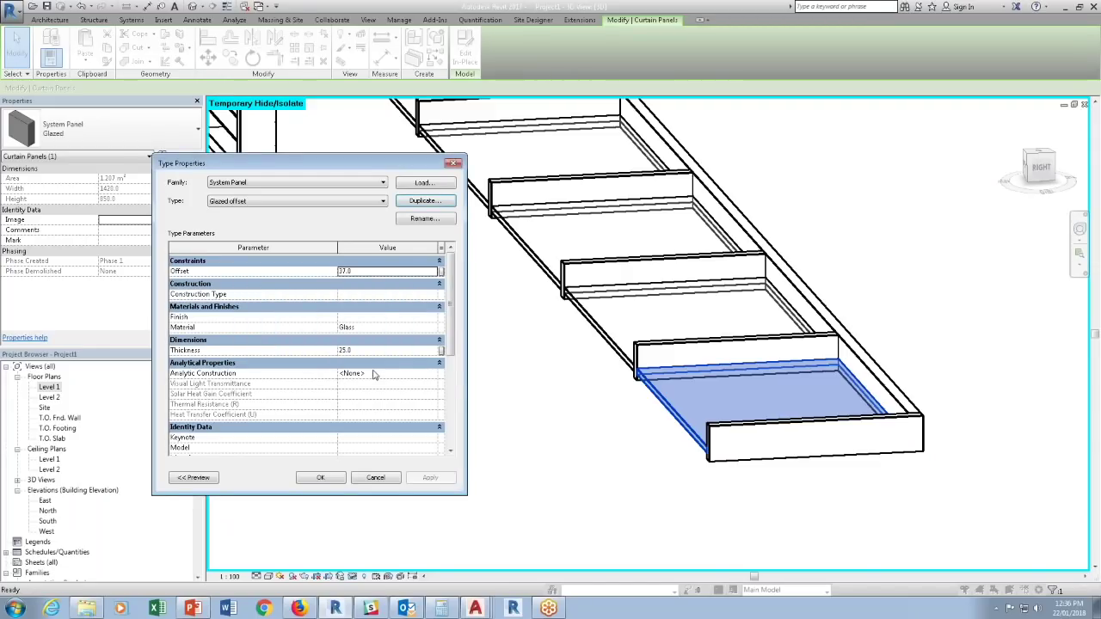
click(365, 272)
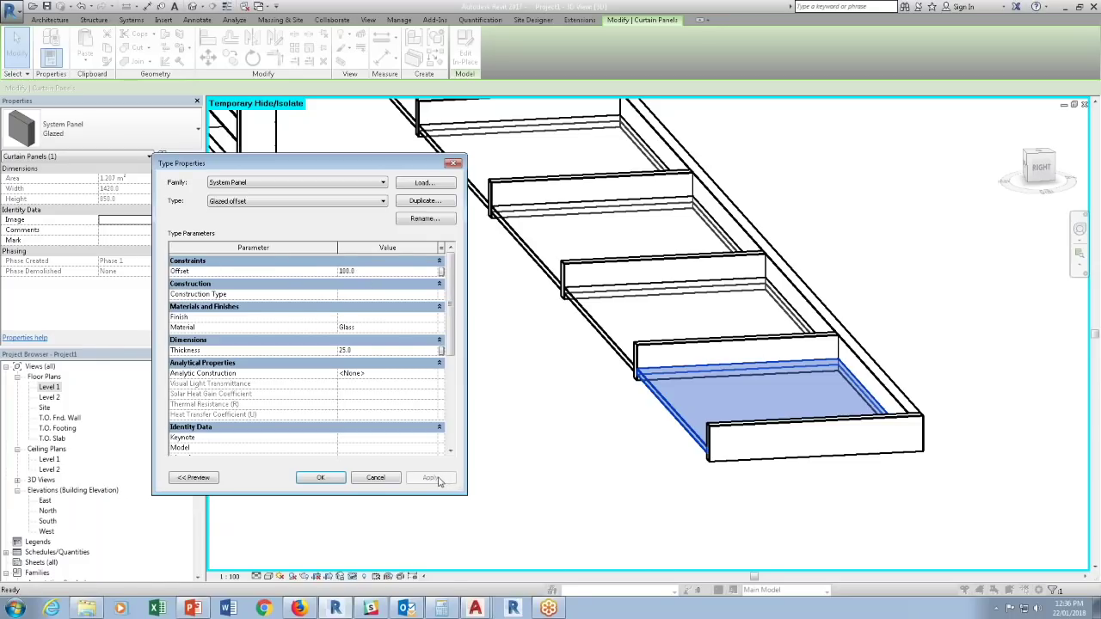
Apply the Glazed offset panel type, and change its Offset to -100 mm so the glass shifts to the opposite side.
click(324, 478)
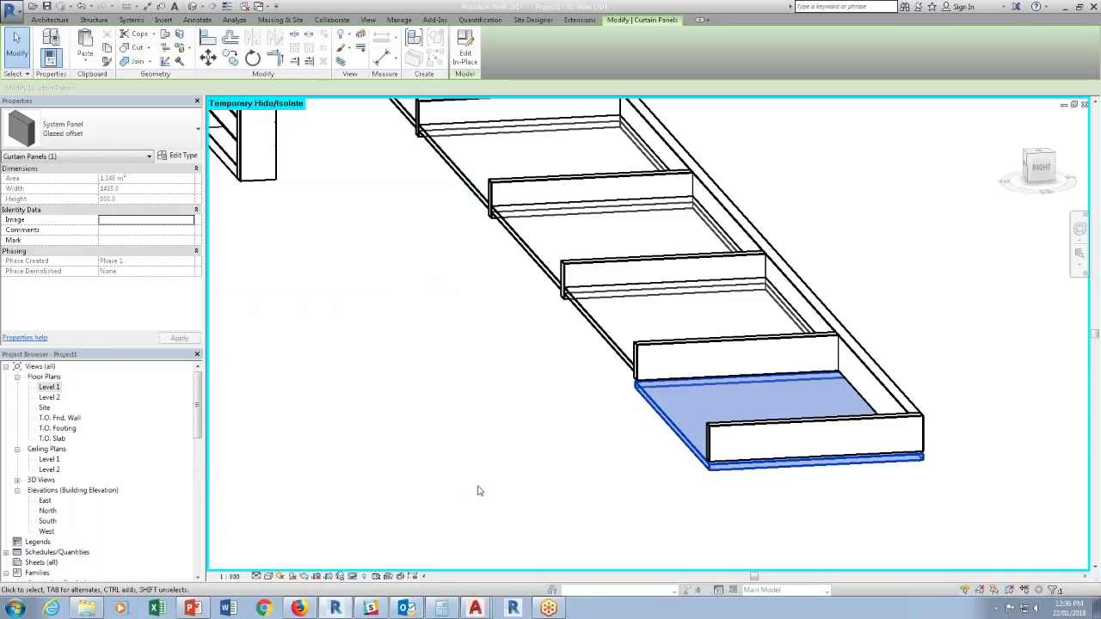
click(172, 156)
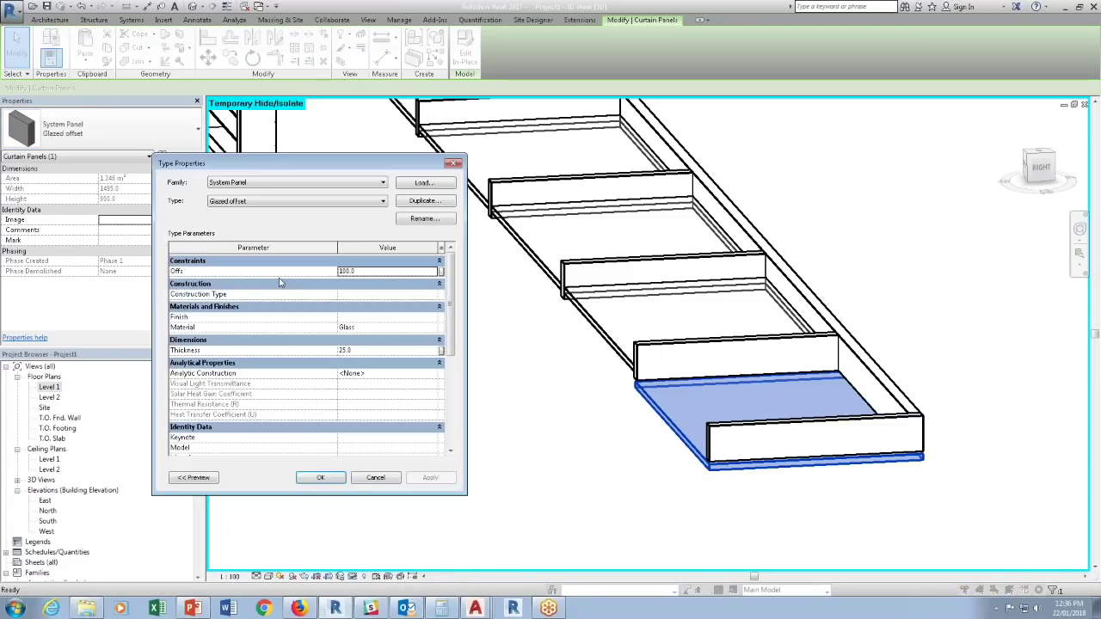
click(342, 274)
text(-)
click(327, 480)
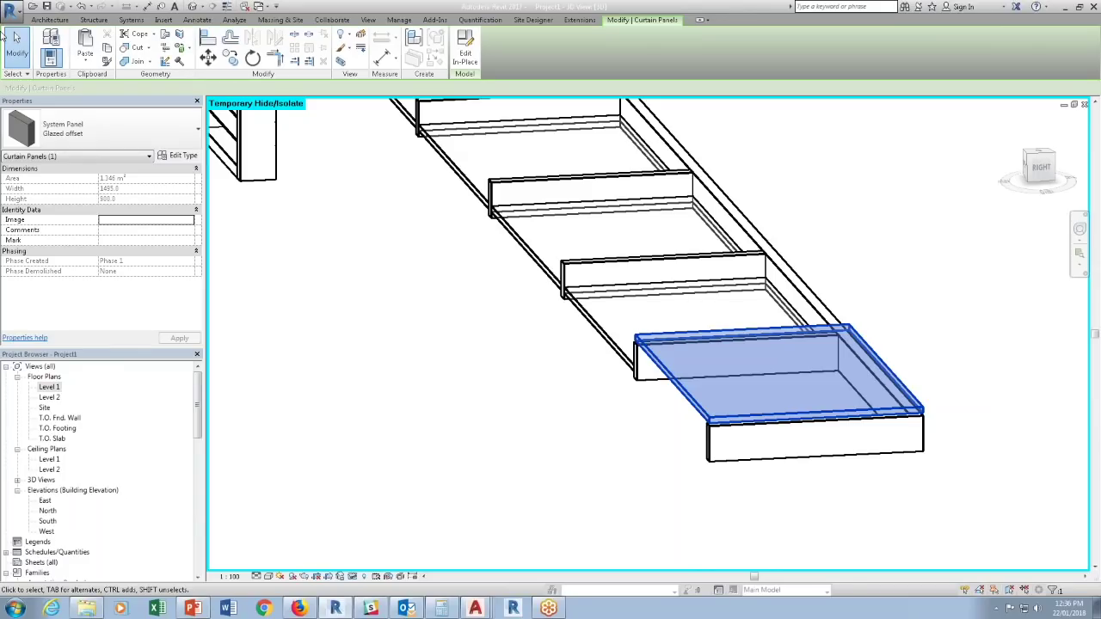
Create a new family from the Metric Curtain Wall Panel.rft template.
click(12, 7)
mouse_move(24, 57)
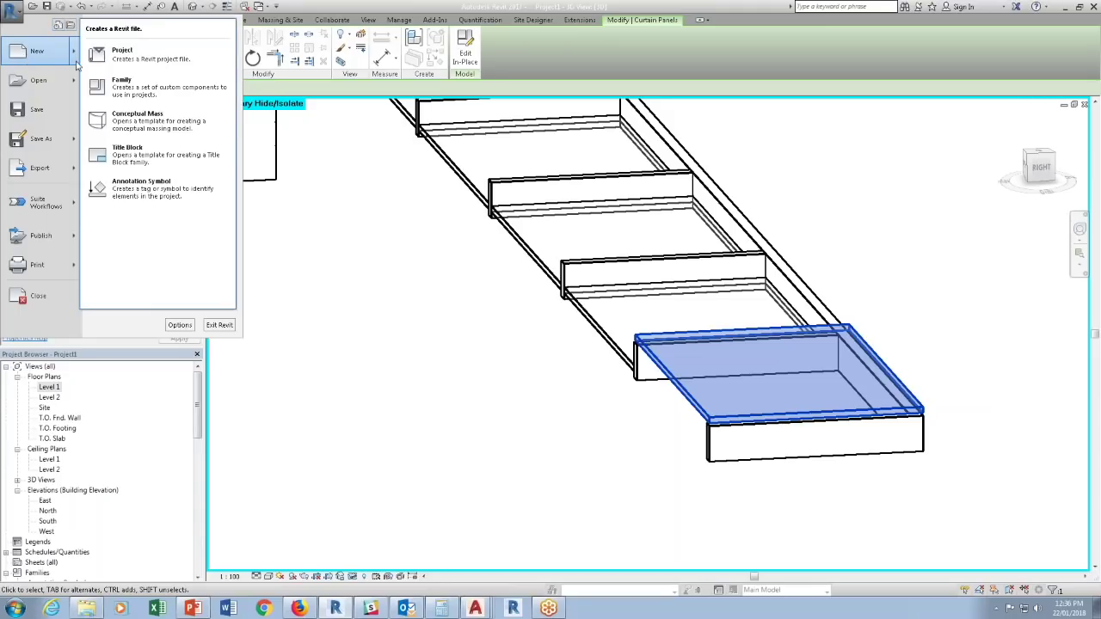
click(111, 86)
click(340, 320)
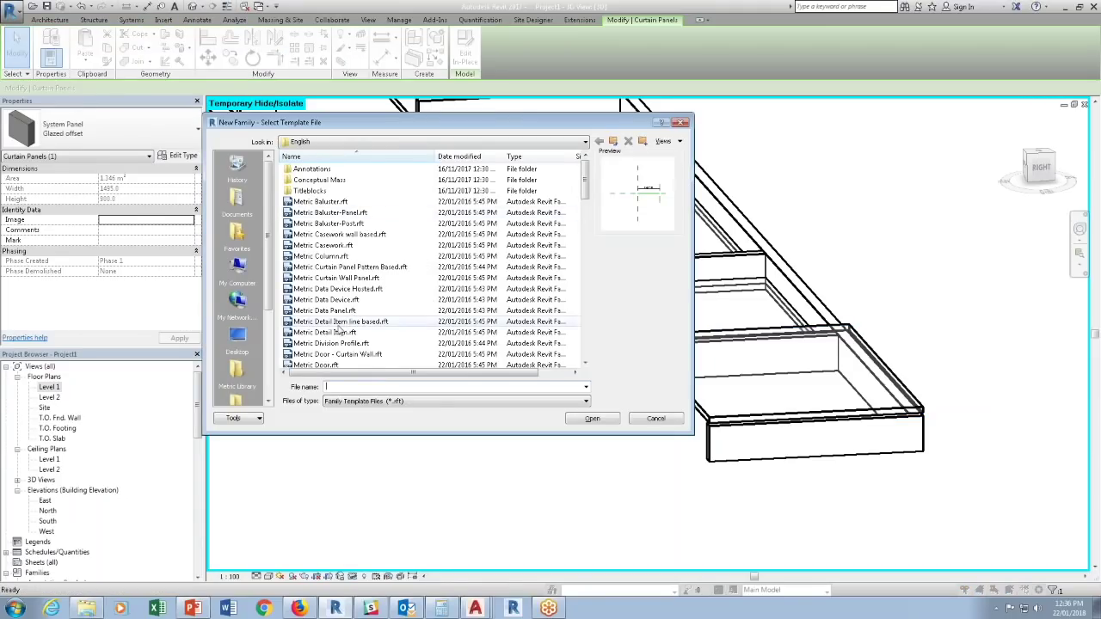
double_click(328, 277)
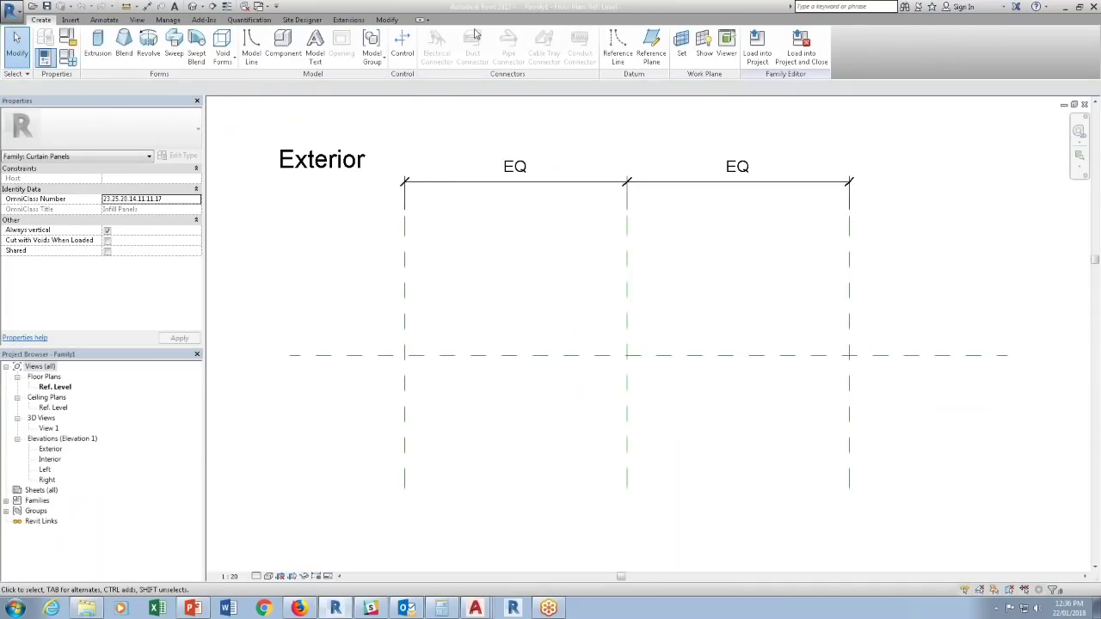
Draw two horizontal reference planes, about 570 mm above and about 490 mm below the centre reference plane, extending past the panel's sides.
click(651, 52)
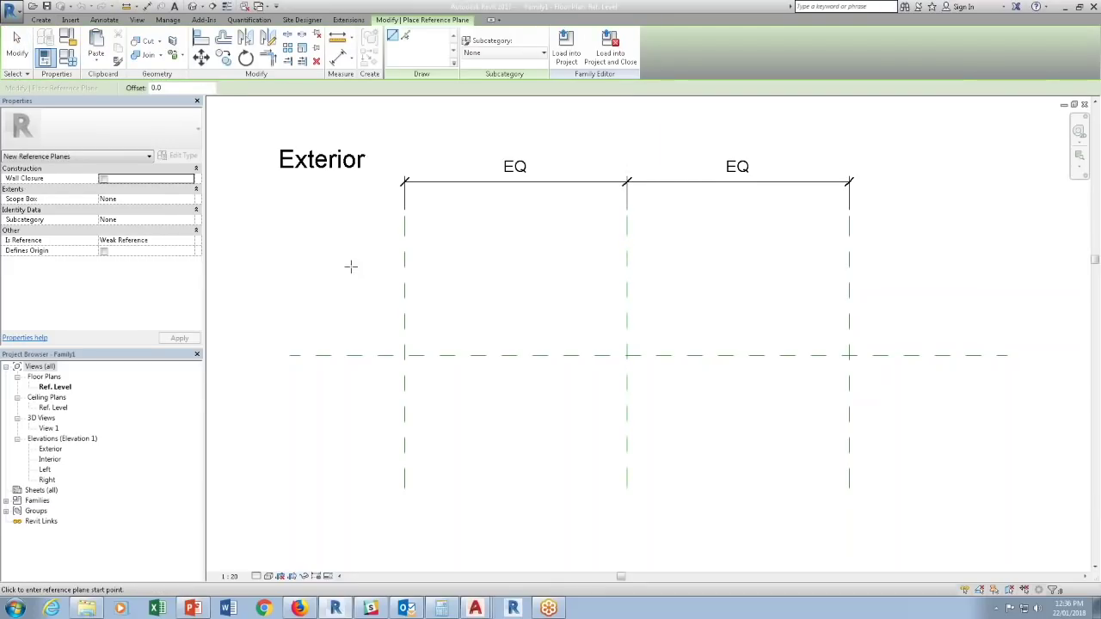
click(317, 272)
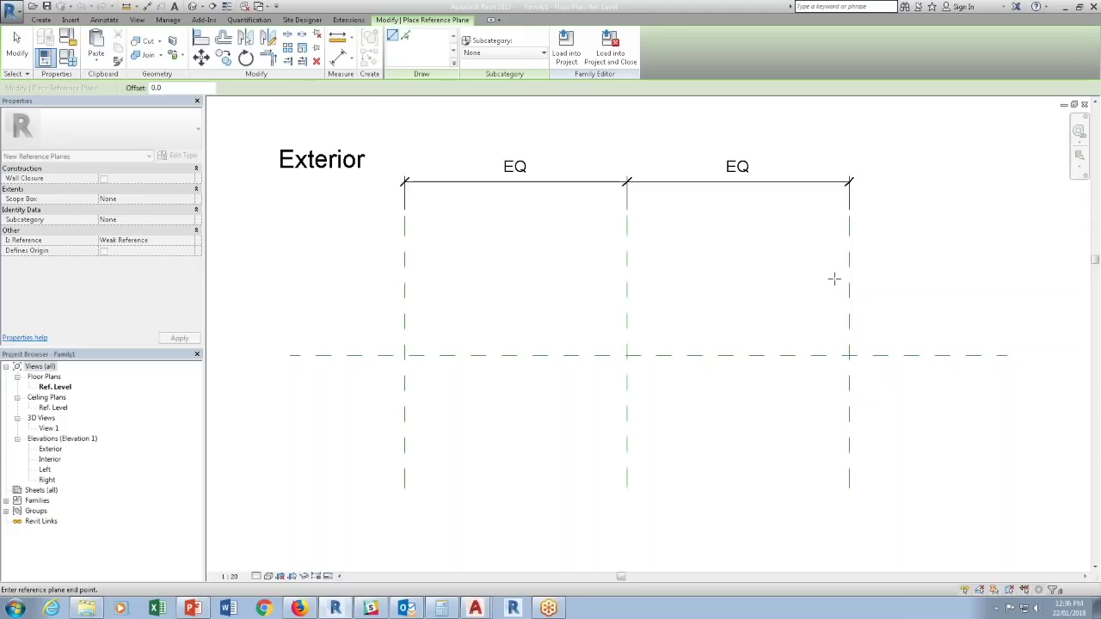
click(1031, 279)
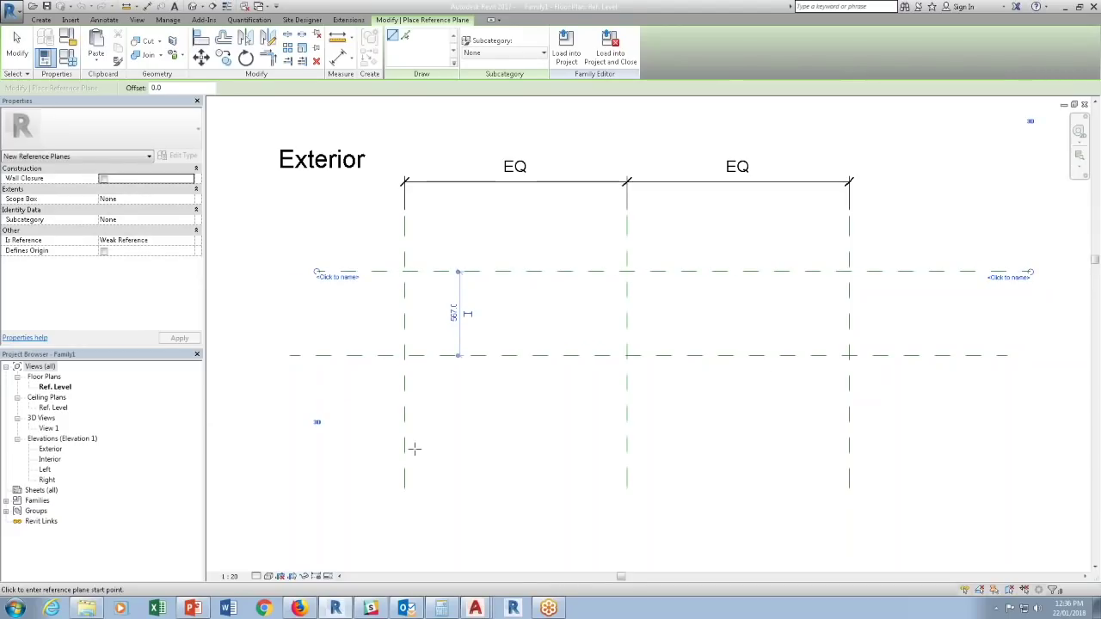
click(359, 428)
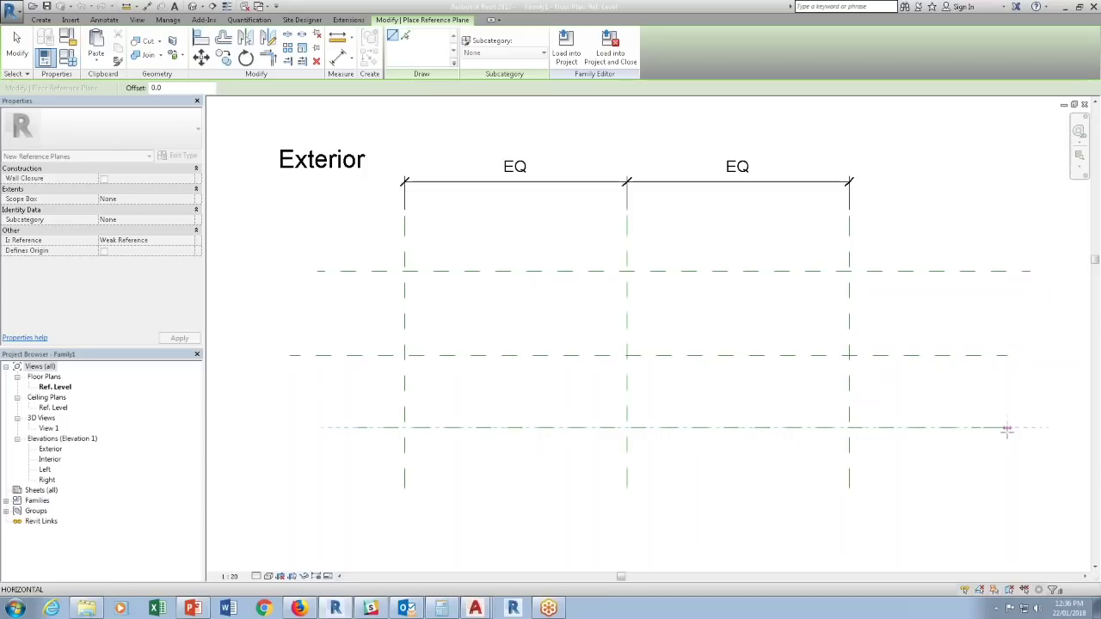
click(1007, 429)
key(Escape)
key(Escape)
Set the distance of the upper and lower reference planes from the centre plane to 500 mm each.
click(729, 272)
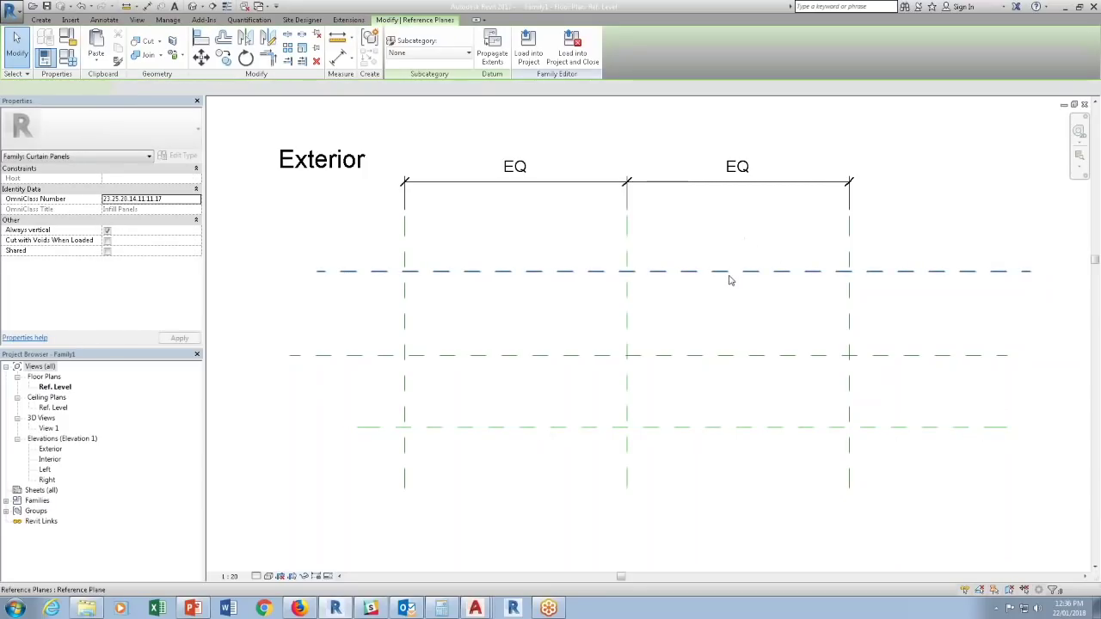
click(453, 313)
text(500)
key(Return)
click(514, 428)
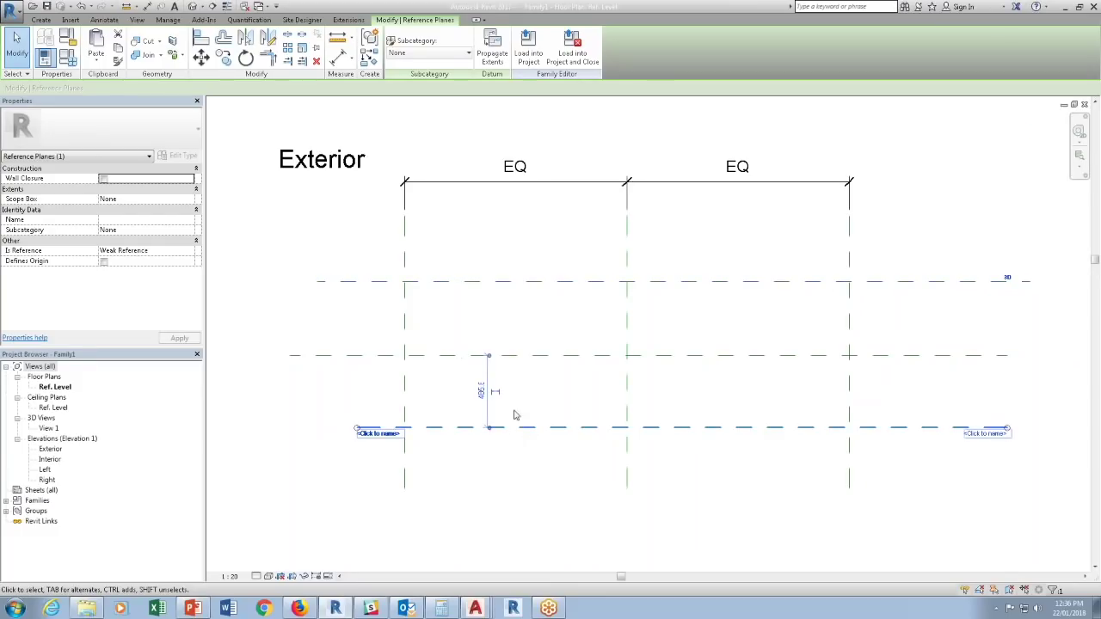
click(478, 393)
text(5)
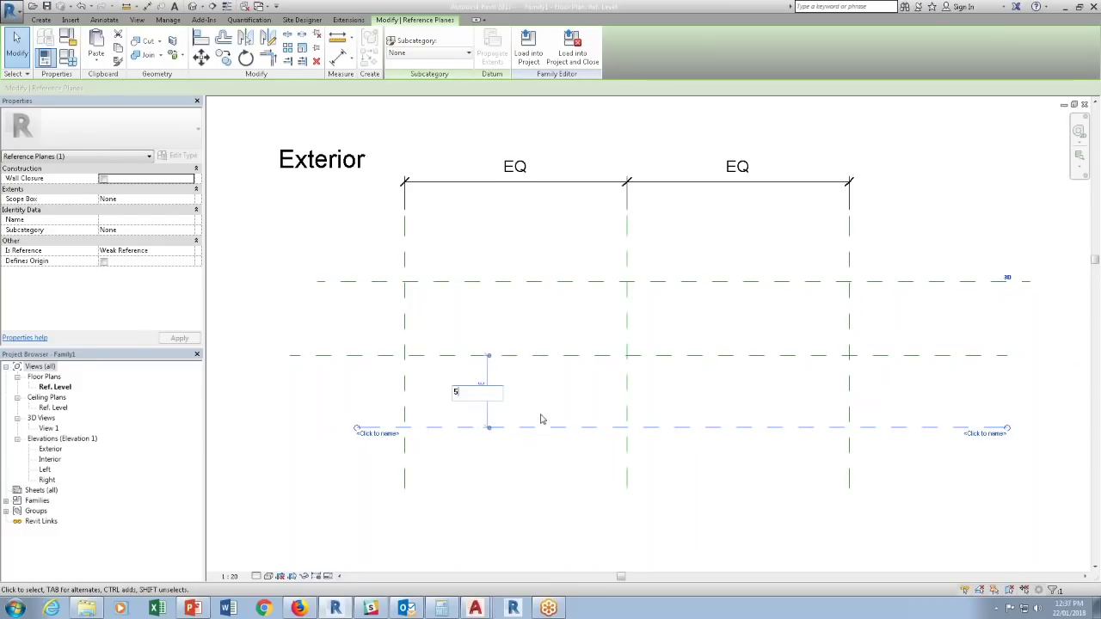
text(00)
key(Return)
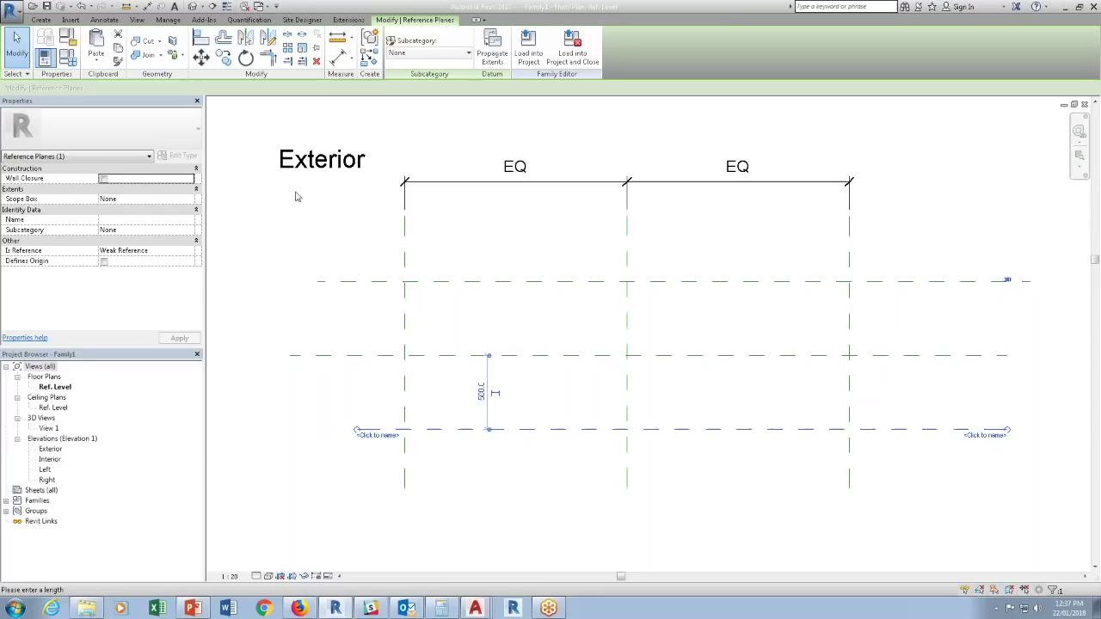
Add aligned dimensions from the centre plane to the upper reference plane and between the upper and lower reference planes.
click(147, 7)
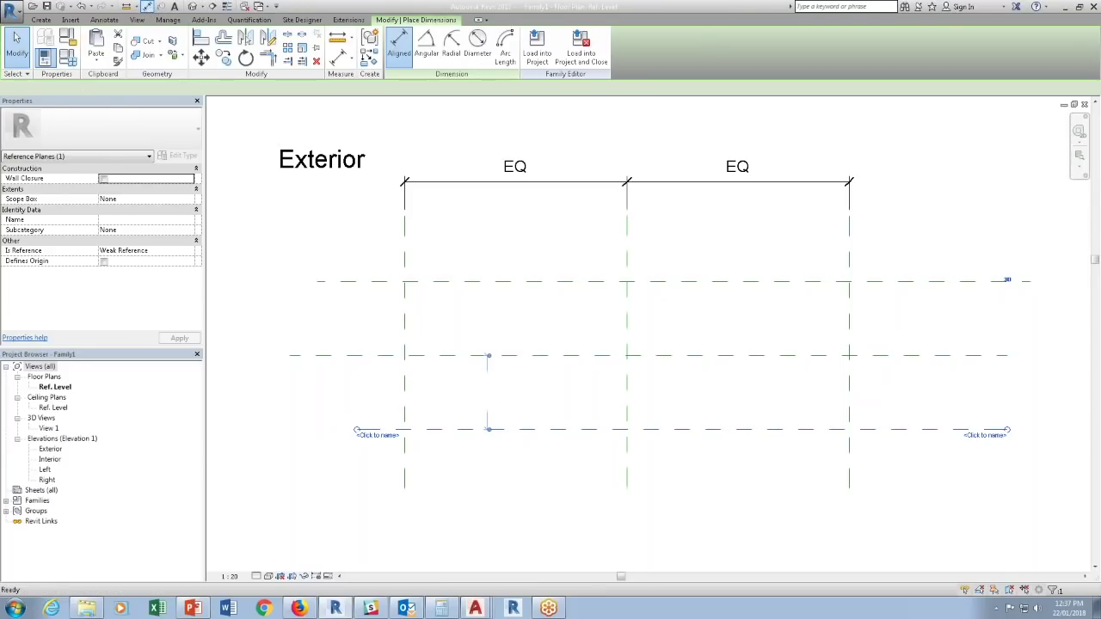
click(450, 354)
click(451, 282)
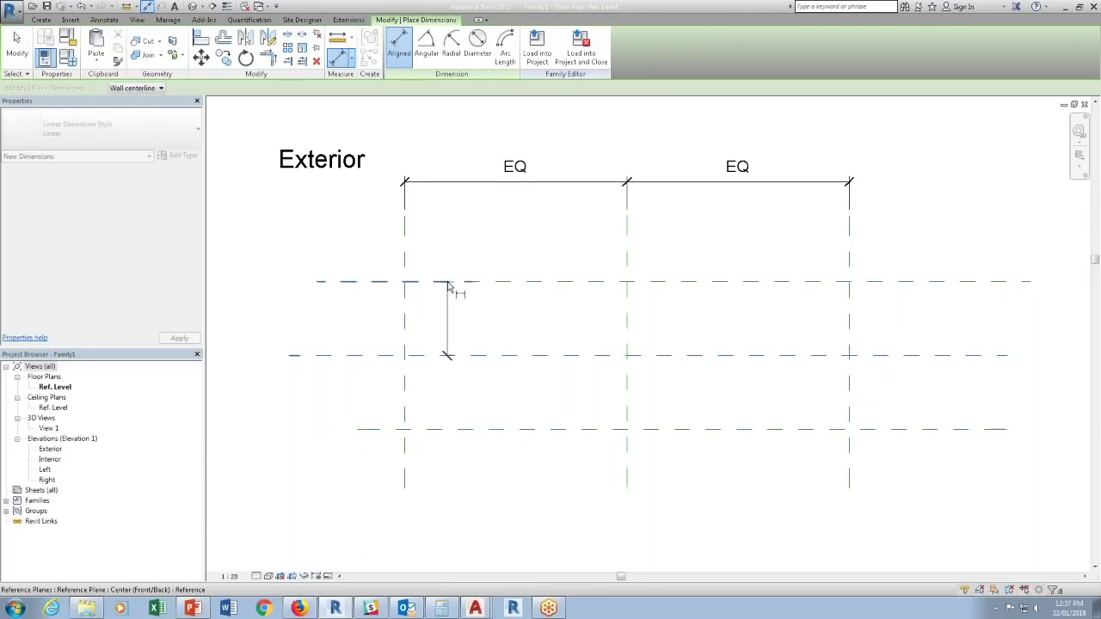
click(330, 316)
click(457, 282)
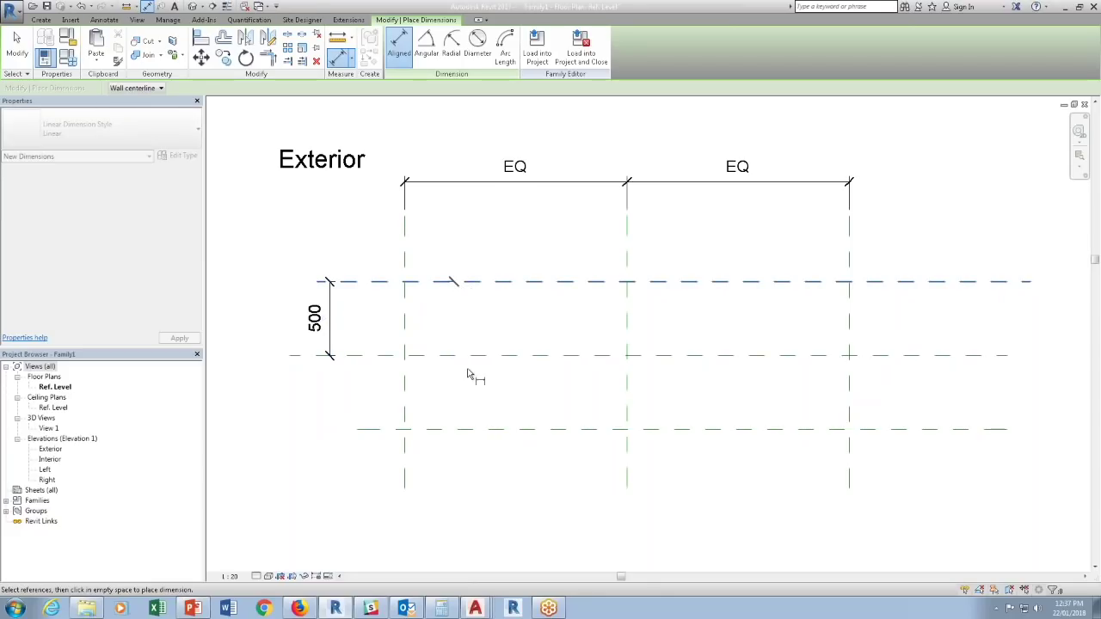
click(472, 430)
click(505, 465)
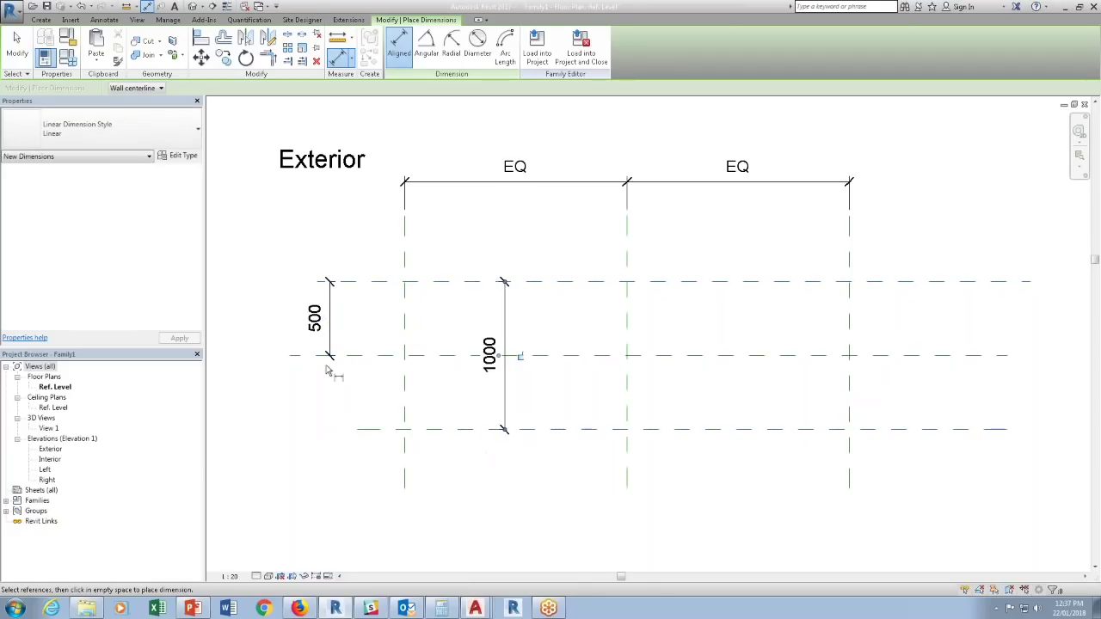
key(Escape)
Start a new parameter label for the dimension between the centre and upper reference planes.
click(330, 331)
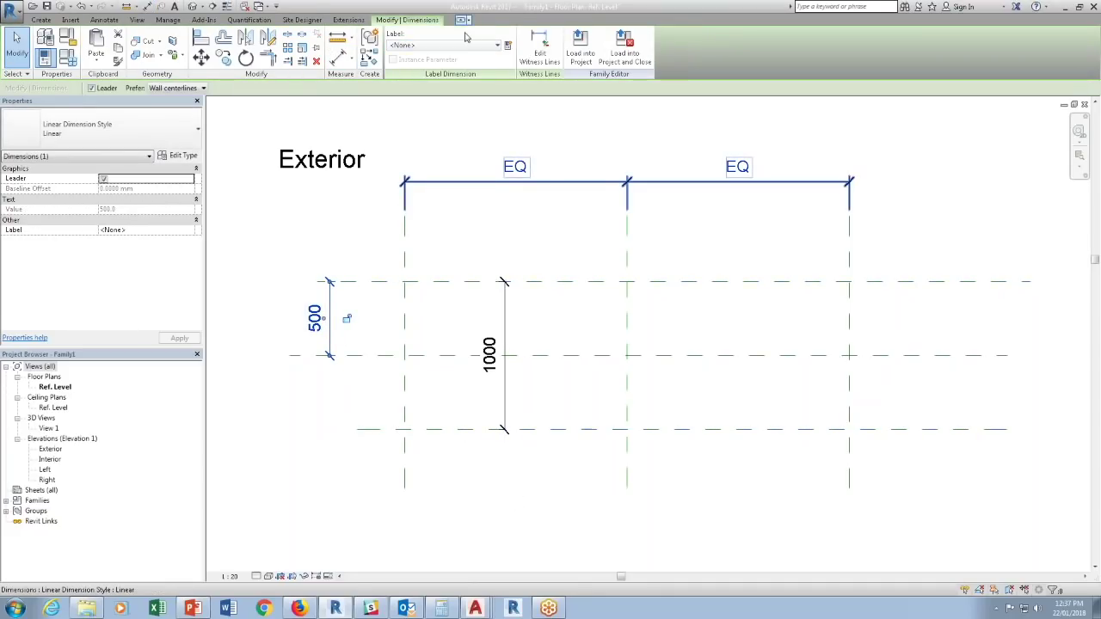
click(508, 45)
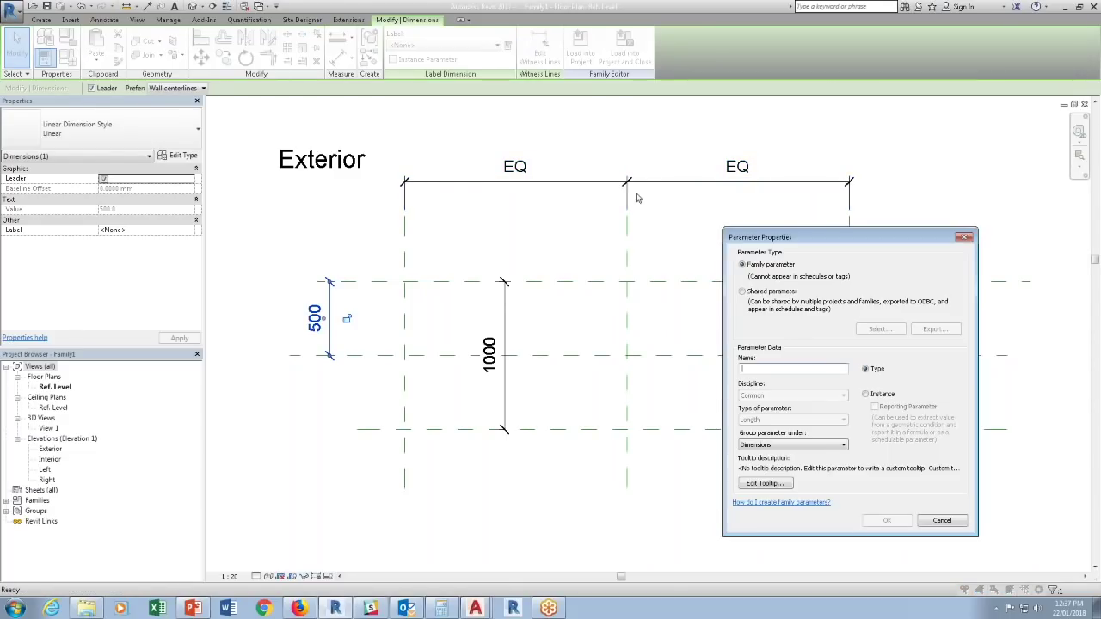
Label the 500 dimension with a new type parameter Offset Ext and the 1000 dimension with a new type parameter Offset Int.
text(Offset Ext)
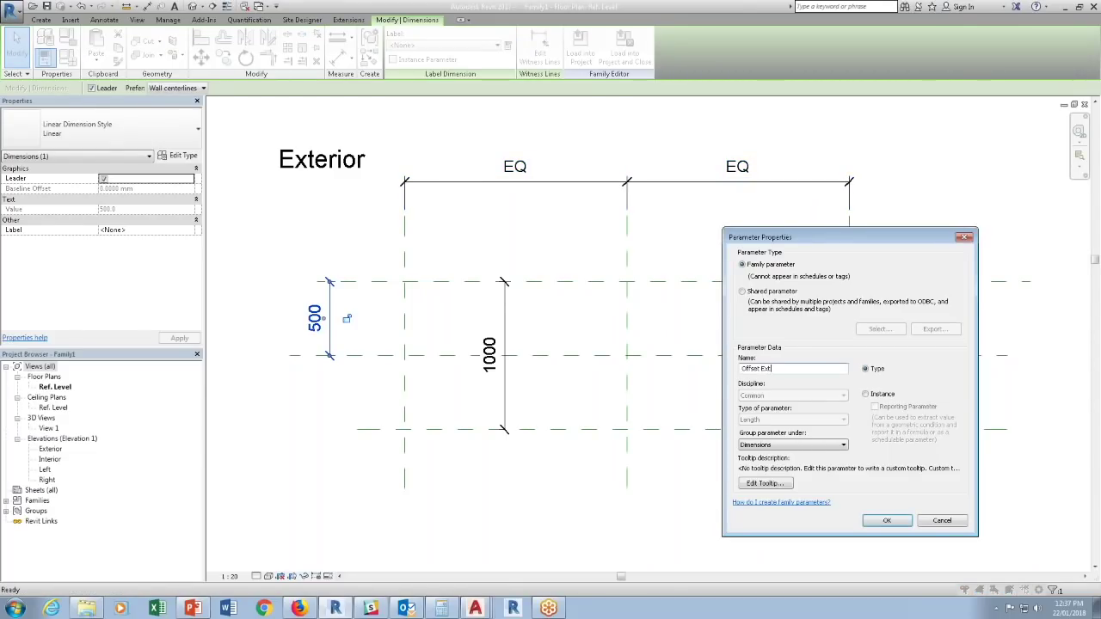
key(Return)
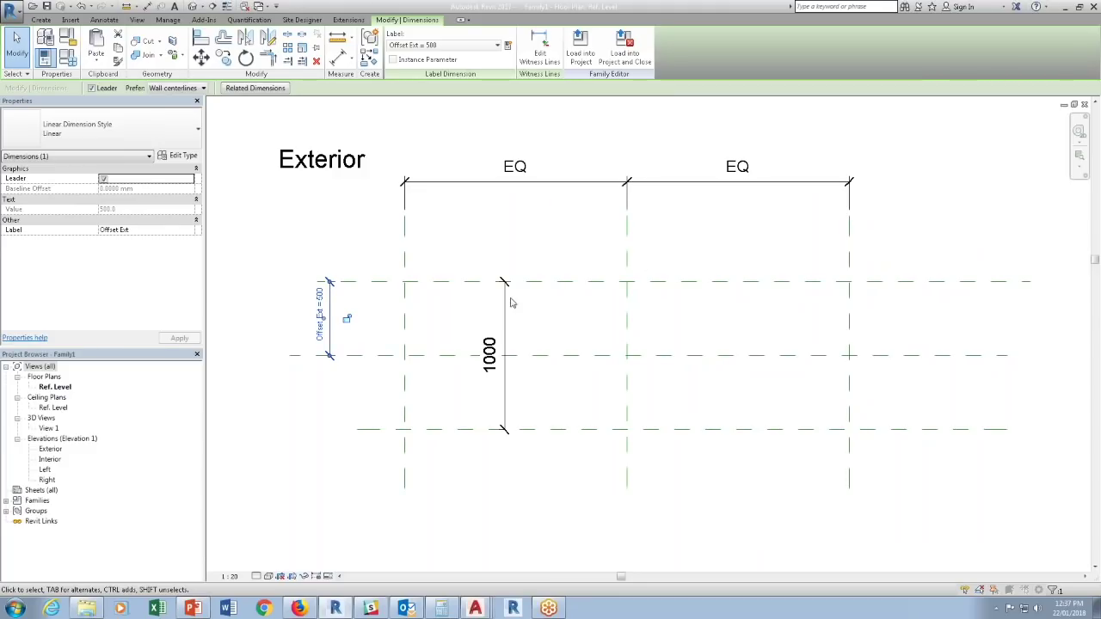
click(520, 355)
click(508, 44)
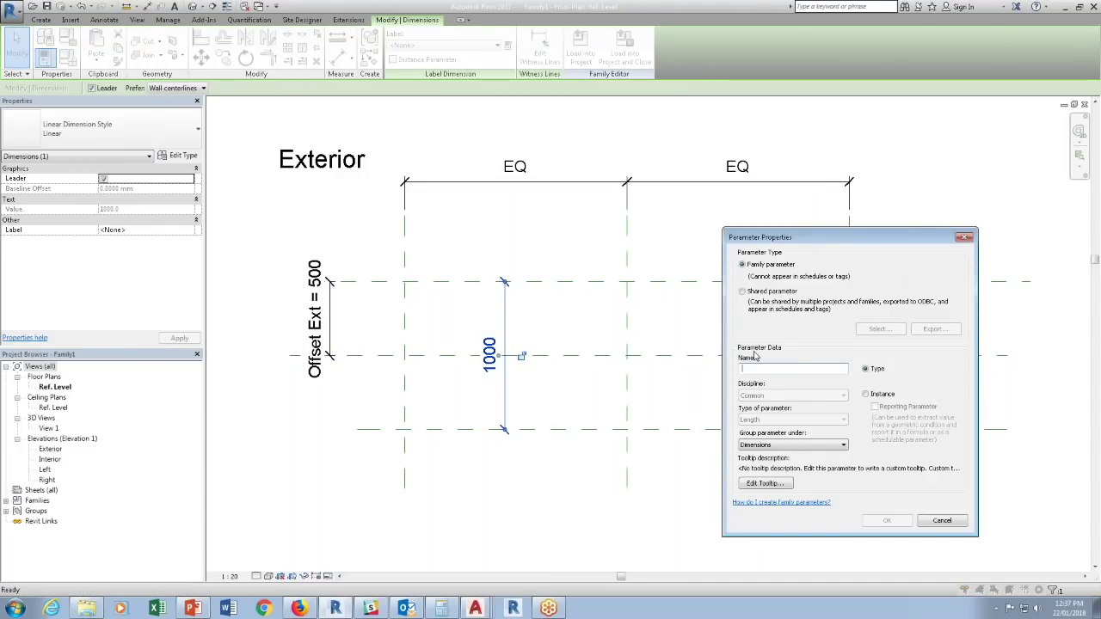
text(Offs)
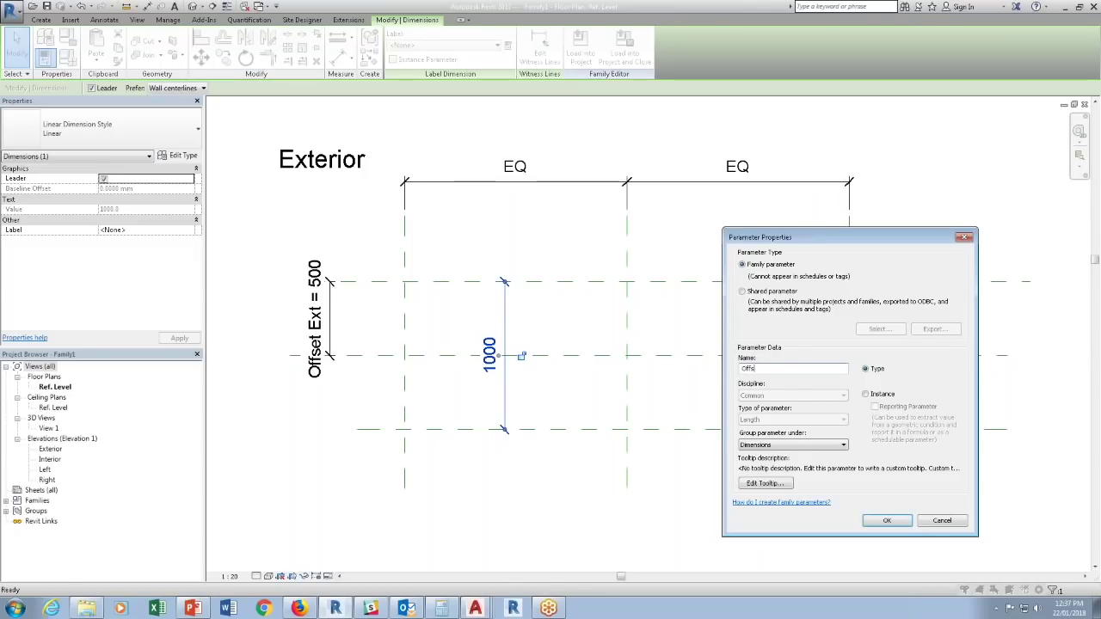
text(et Int)
key(Return)
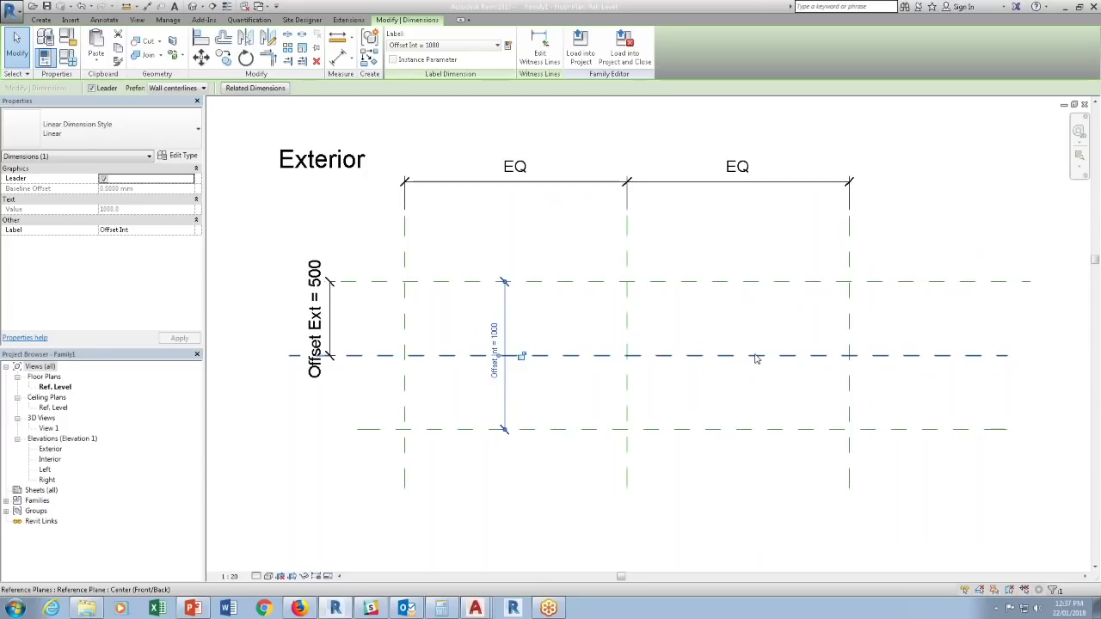
click(555, 454)
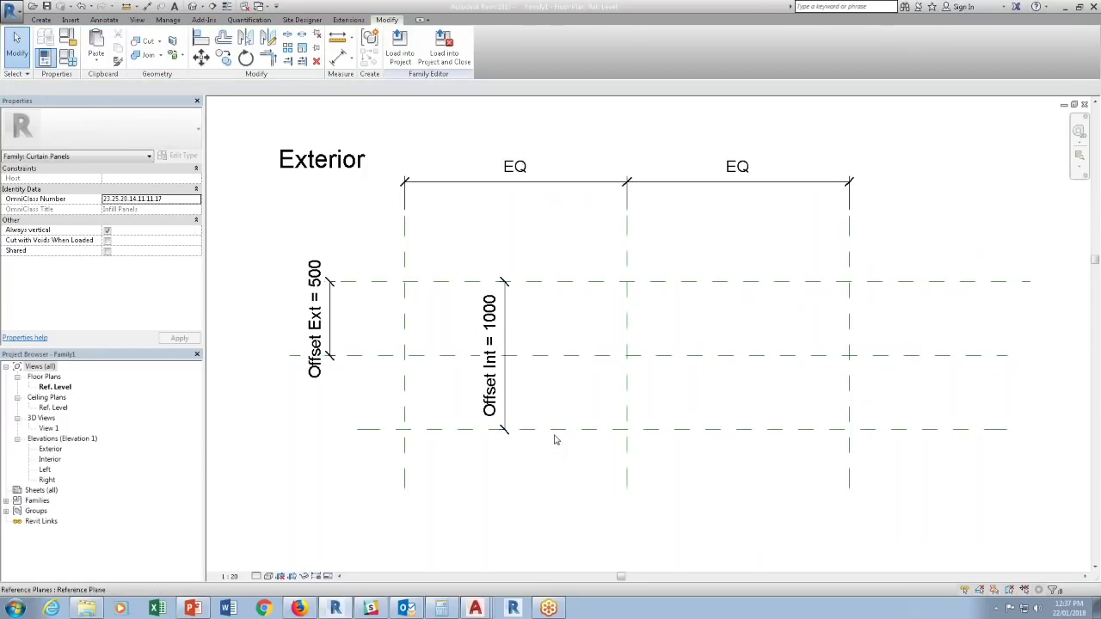
Copy the lowest horizontal reference plane about 60 mm further toward the interior side.
click(557, 437)
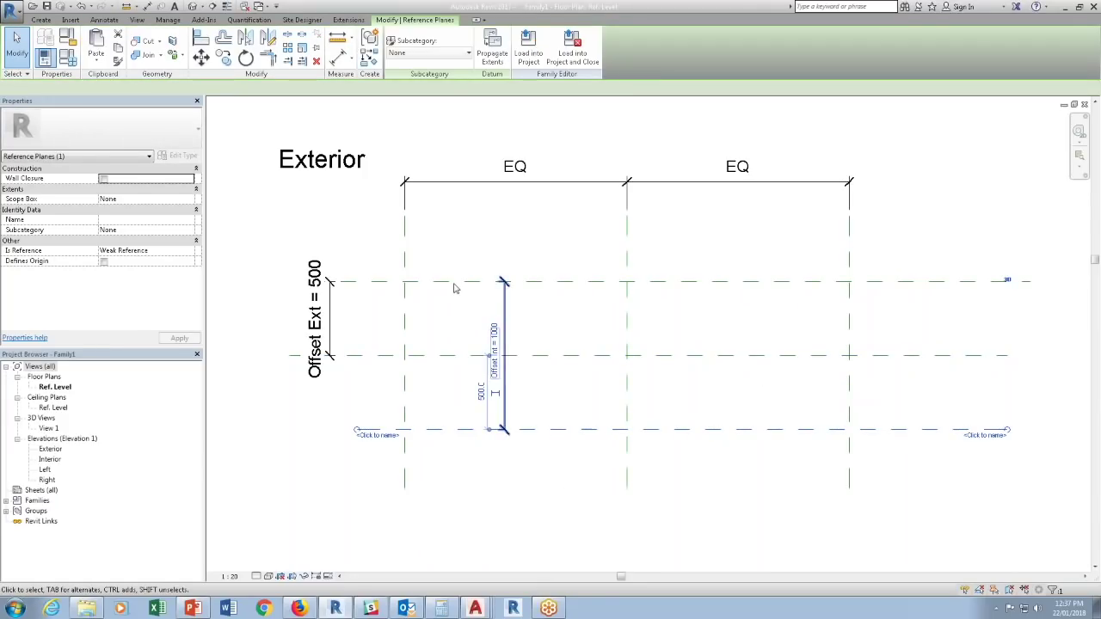
click(223, 56)
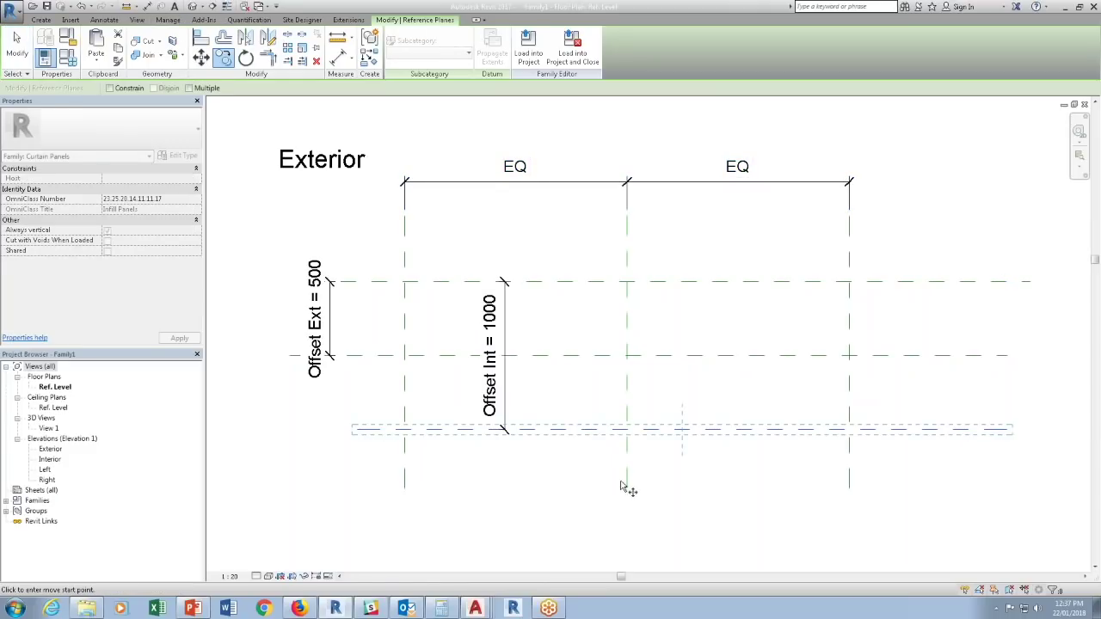
click(576, 445)
click(576, 452)
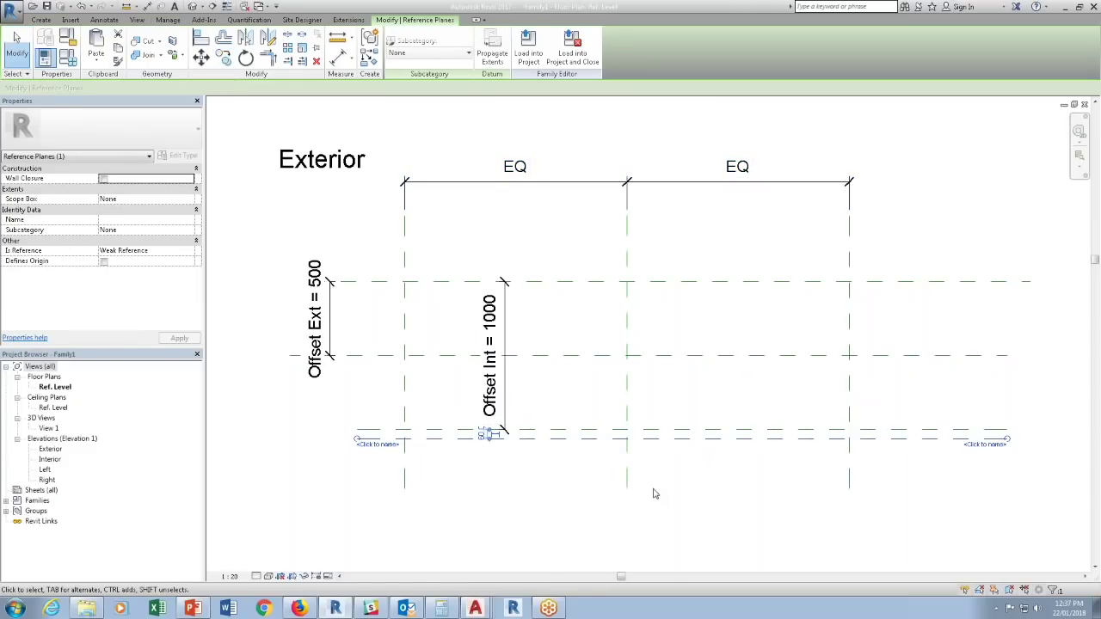
key(Escape)
Dimension the gap between the two lowest reference planes with an aligned dimension beside their ends.
click(148, 6)
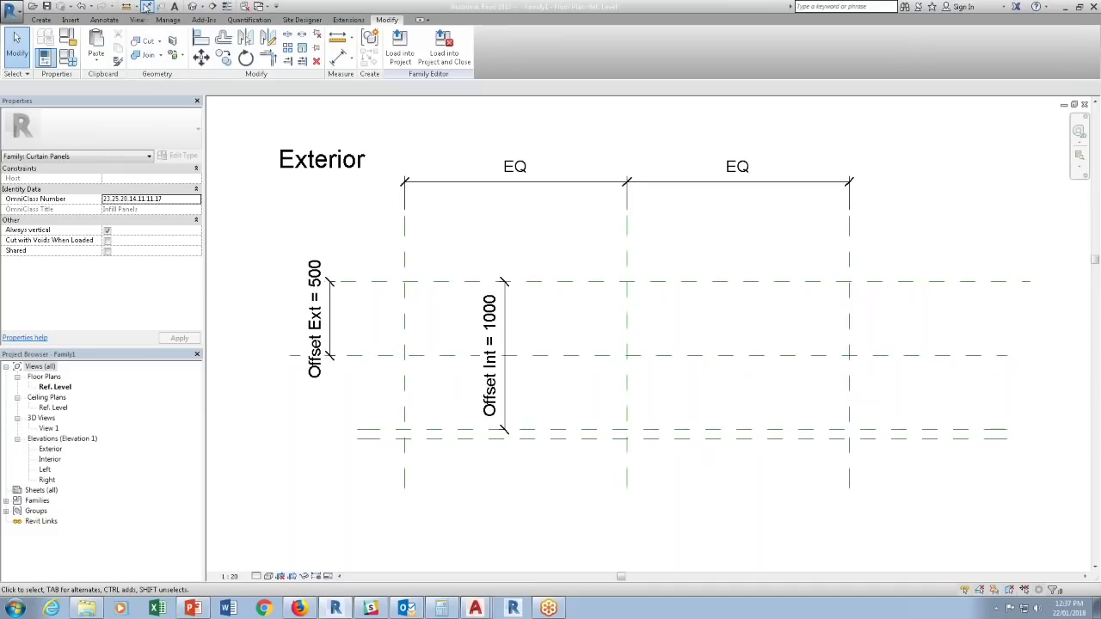
click(582, 430)
click(583, 438)
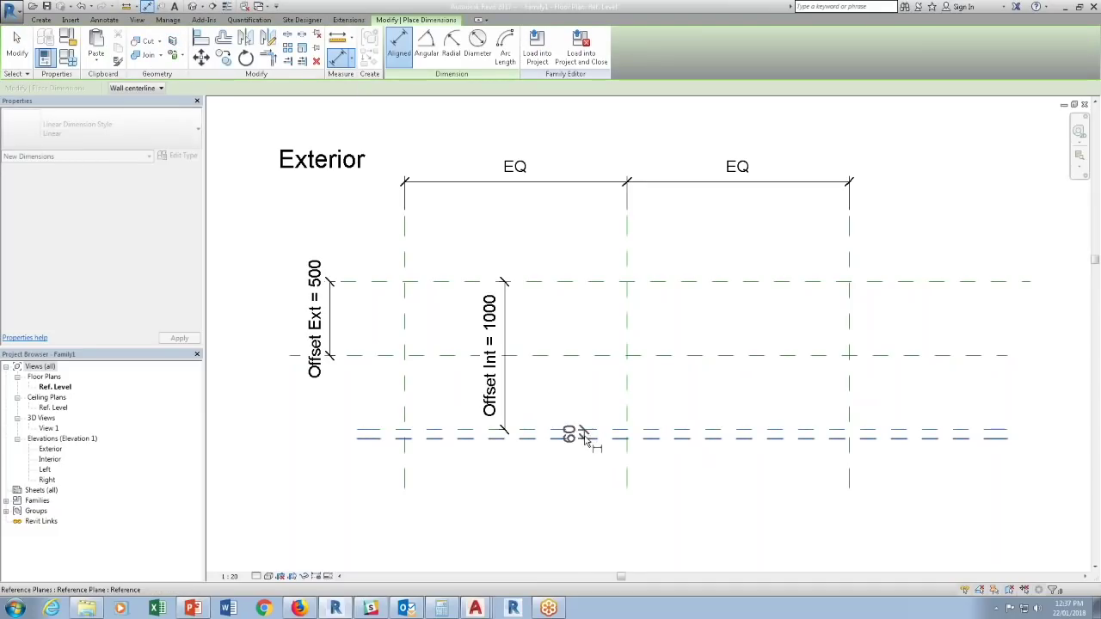
click(331, 437)
key(Escape)
Set the distance between the two lowest reference planes to 50 mm.
click(374, 437)
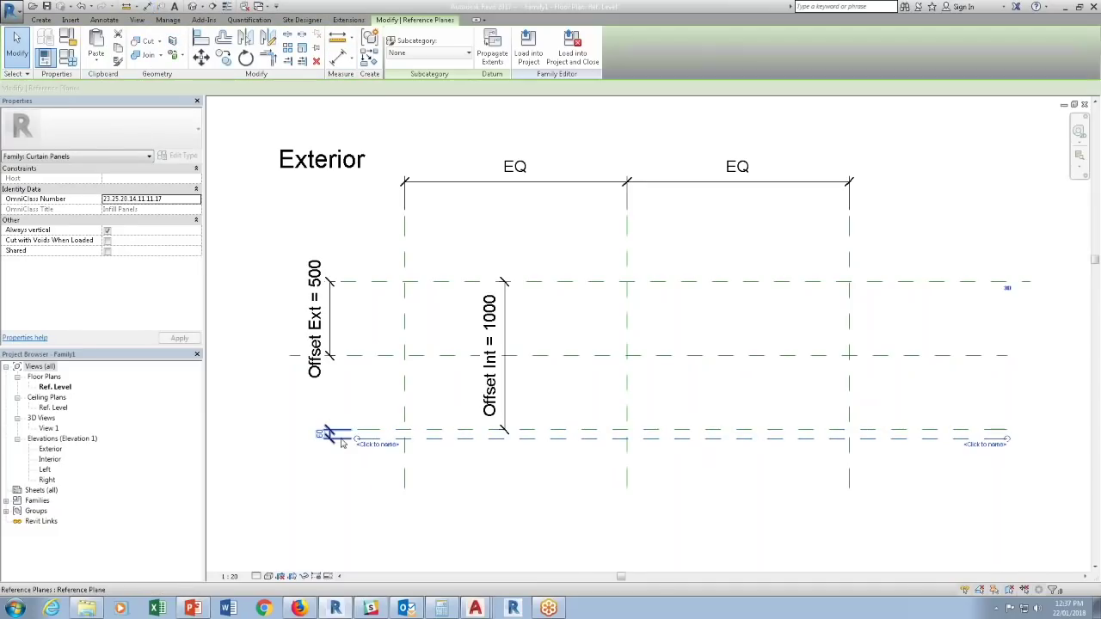
click(315, 434)
text(50)
key(Return)
Label the 50 mm dimension with a new type parameter named Thickness.
click(331, 434)
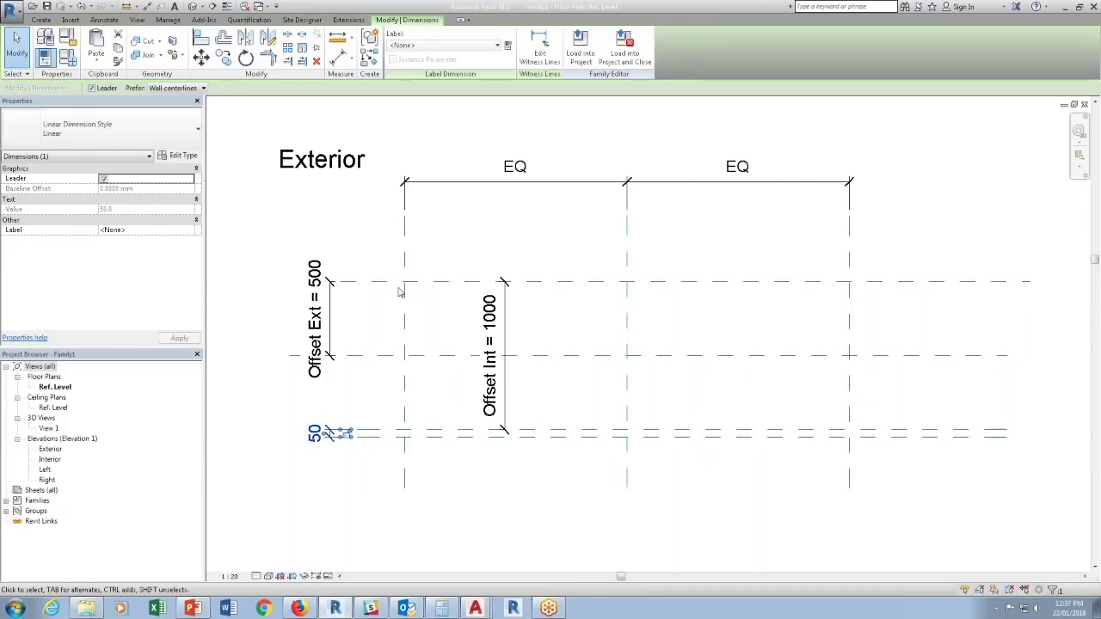
click(507, 45)
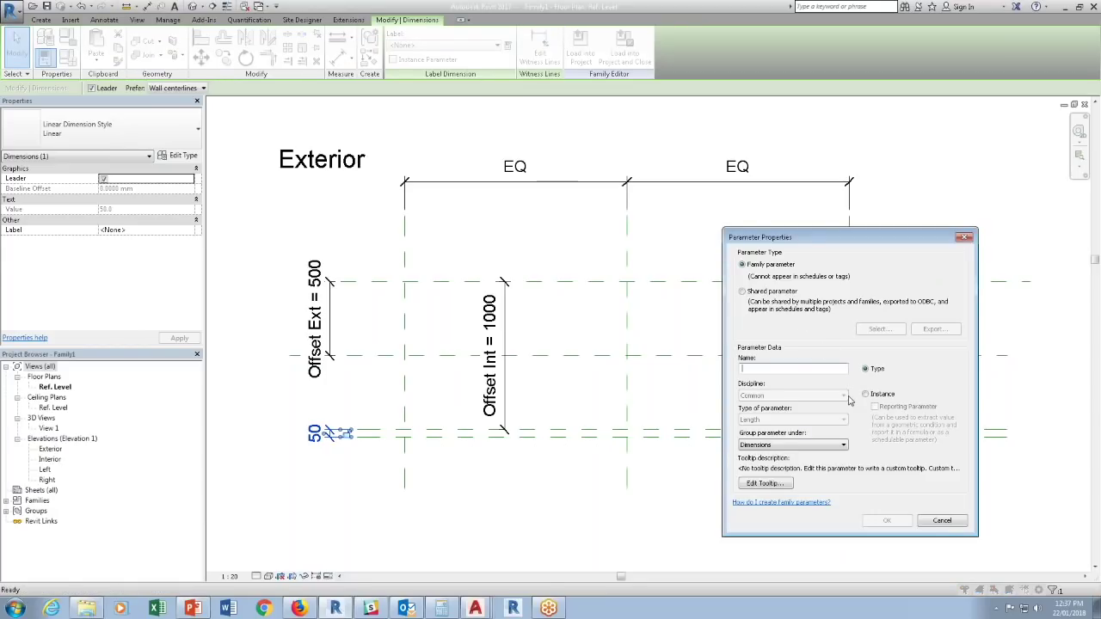
text(Thic)
key(Return)
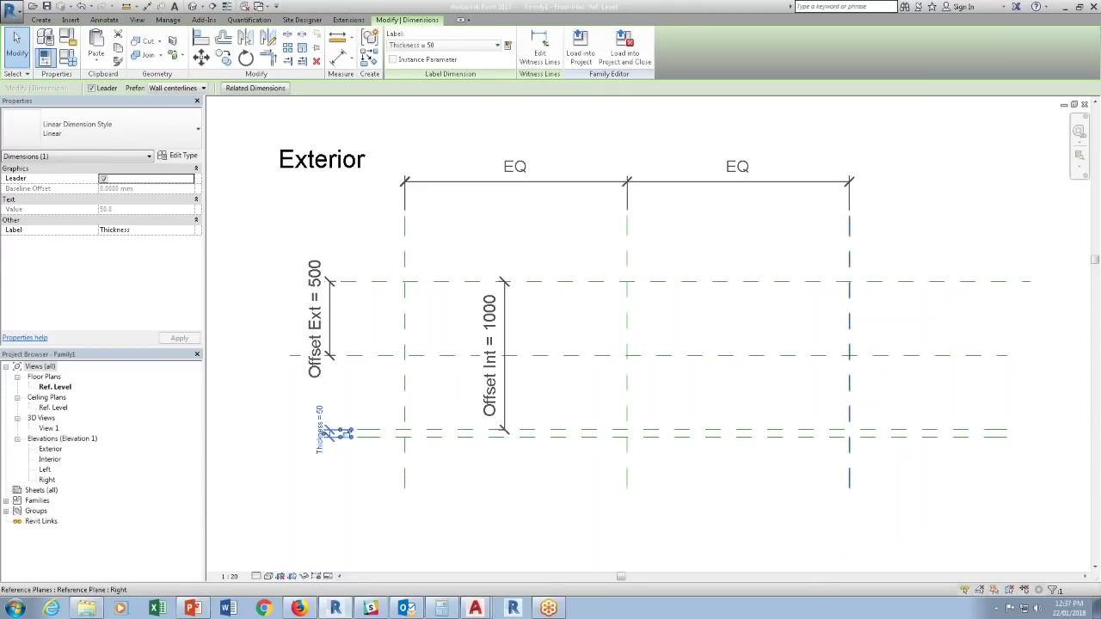
click(680, 398)
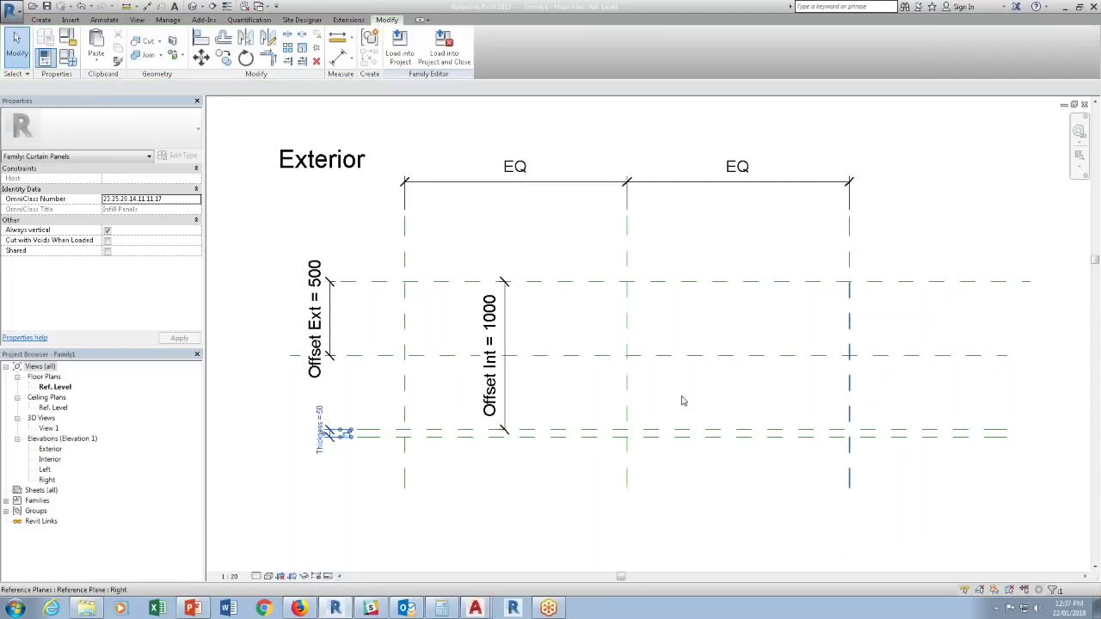
Open the Left elevation view of the panel family.
double_click(50, 449)
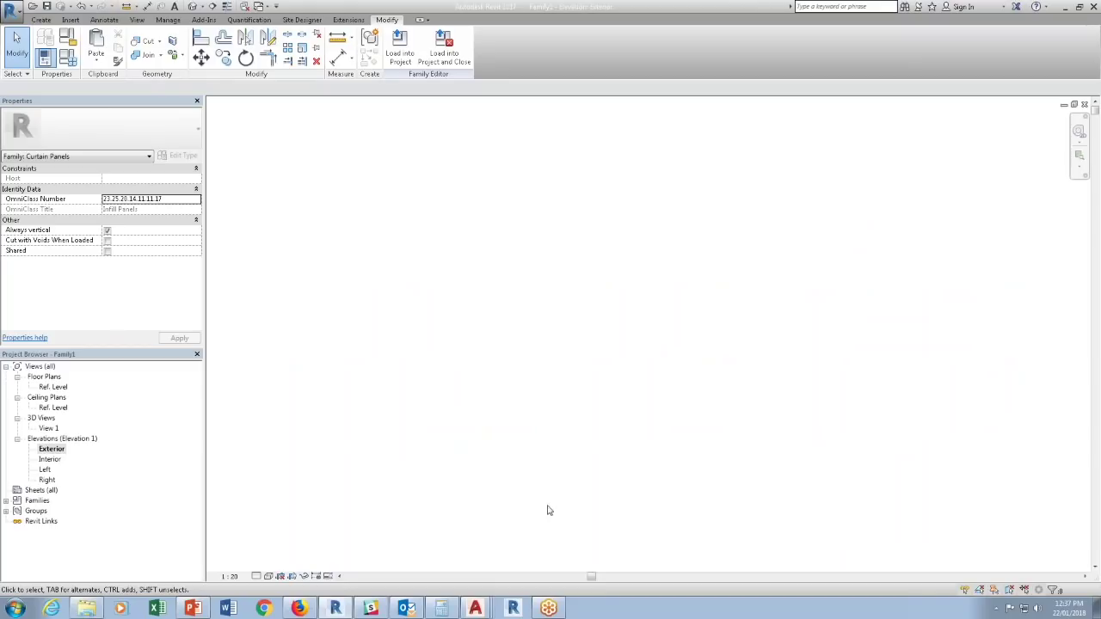
click(43, 469)
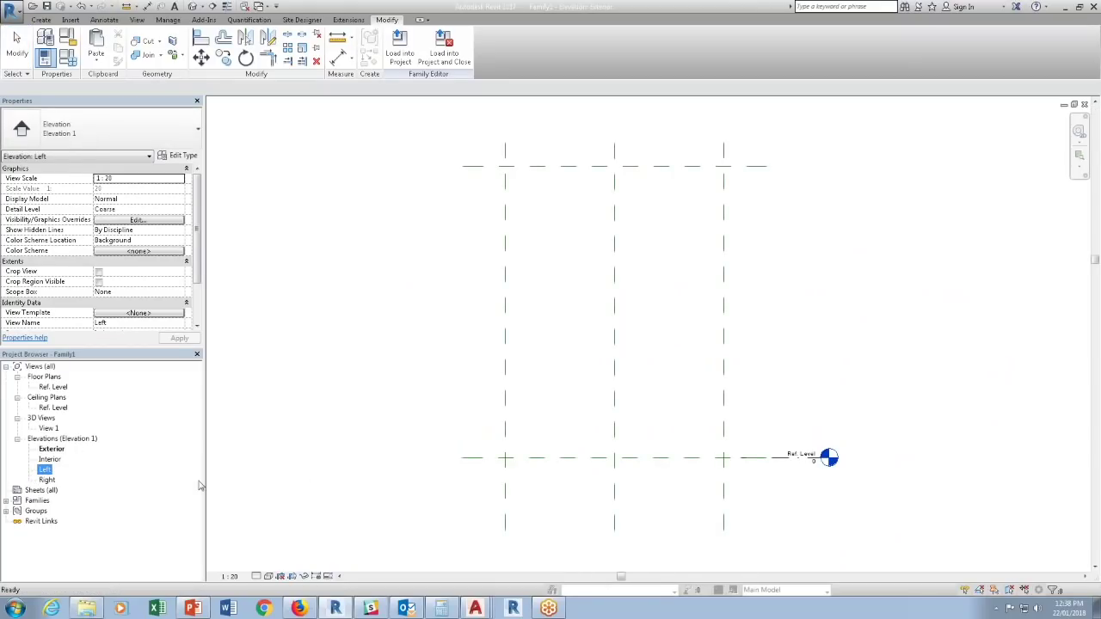
double_click(43, 470)
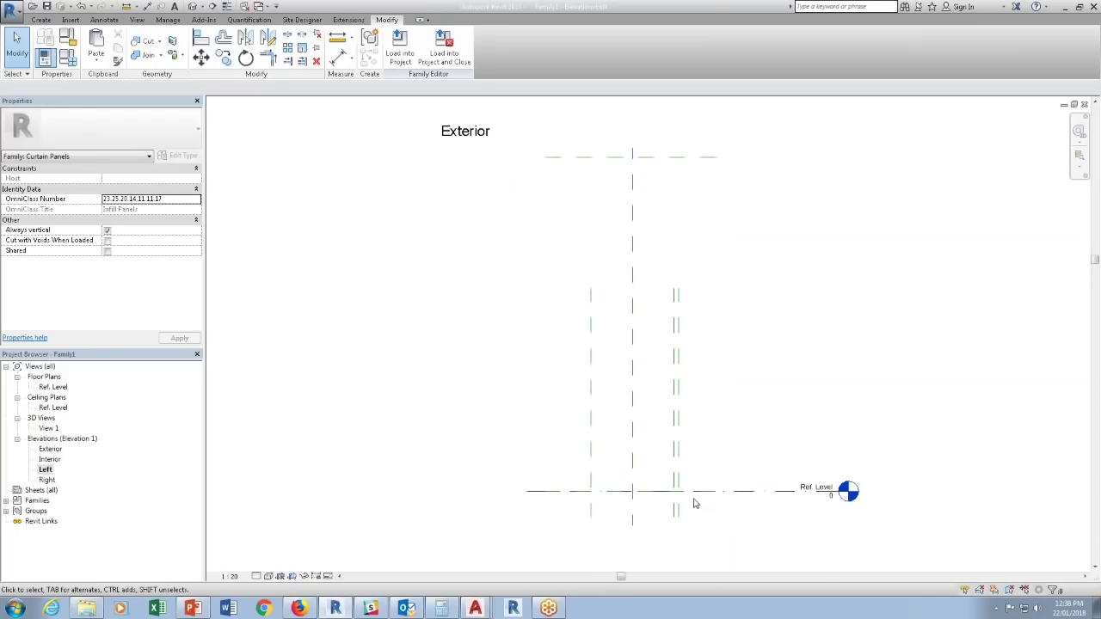
scroll(691, 494, up, 2)
middle_drag(729, 467, 725, 471)
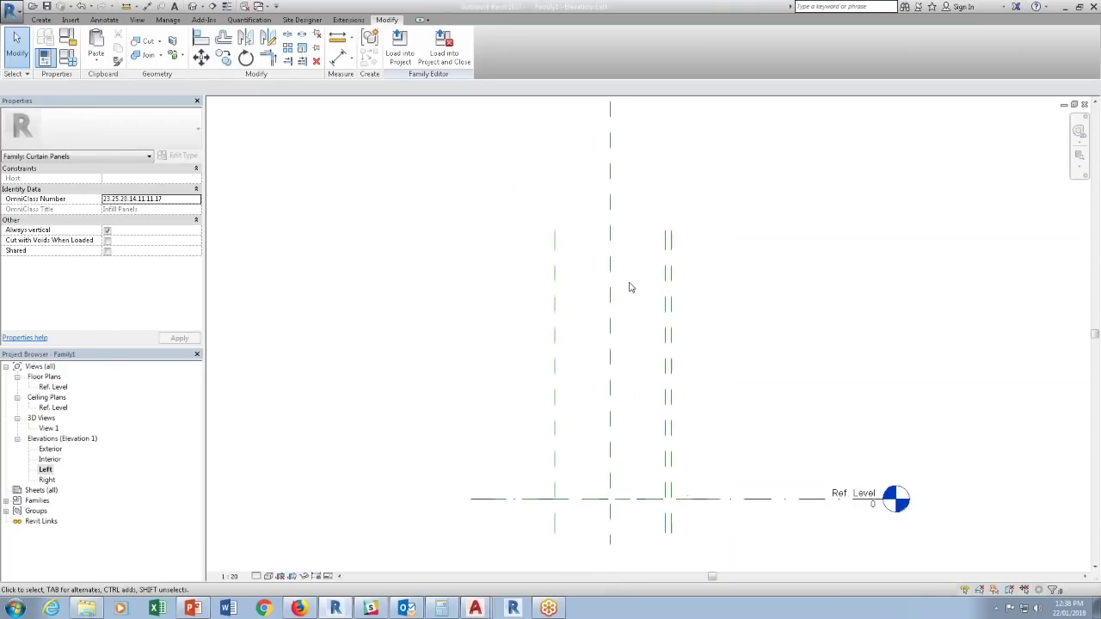
Draw a slanted reference line about 2680 mm long from Ref. Level at the inner offset plane, leaning about 86° toward the centre plane.
click(41, 19)
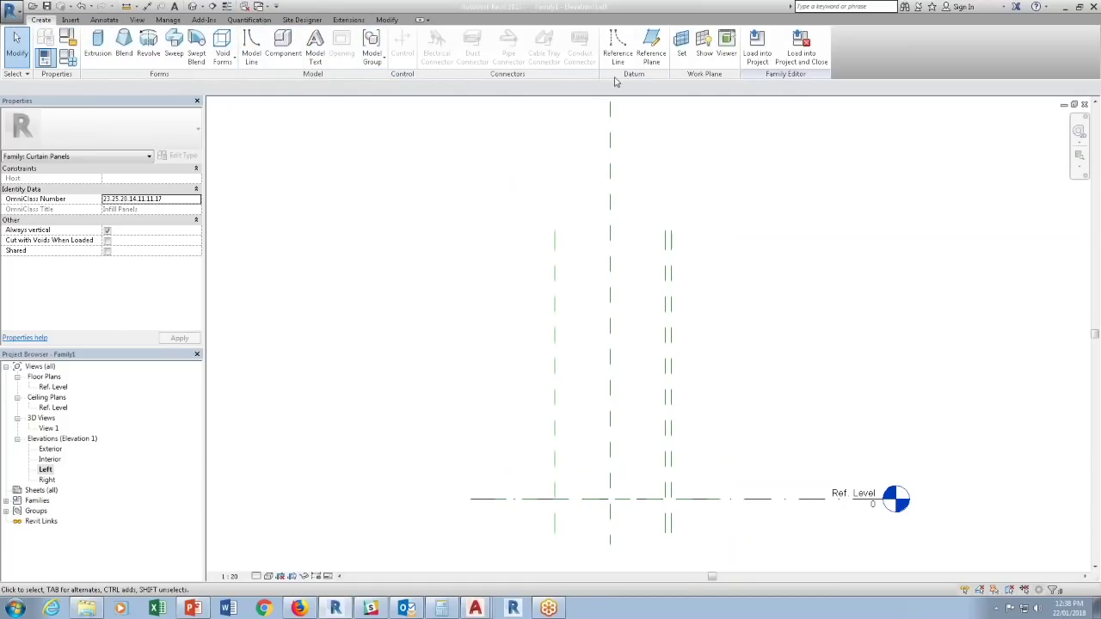
click(617, 47)
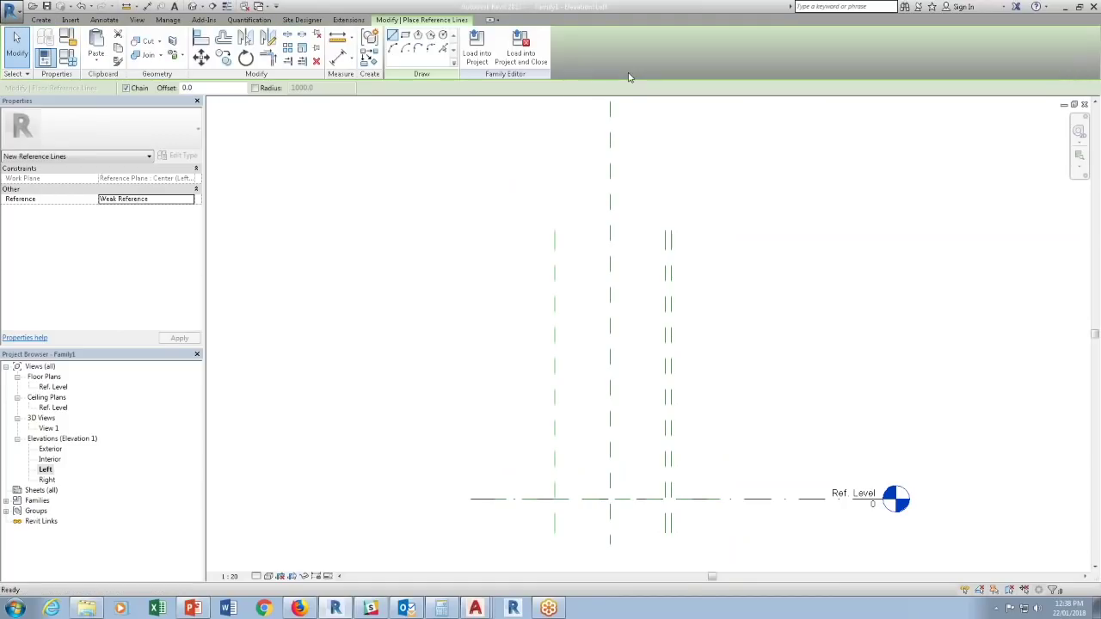
click(667, 498)
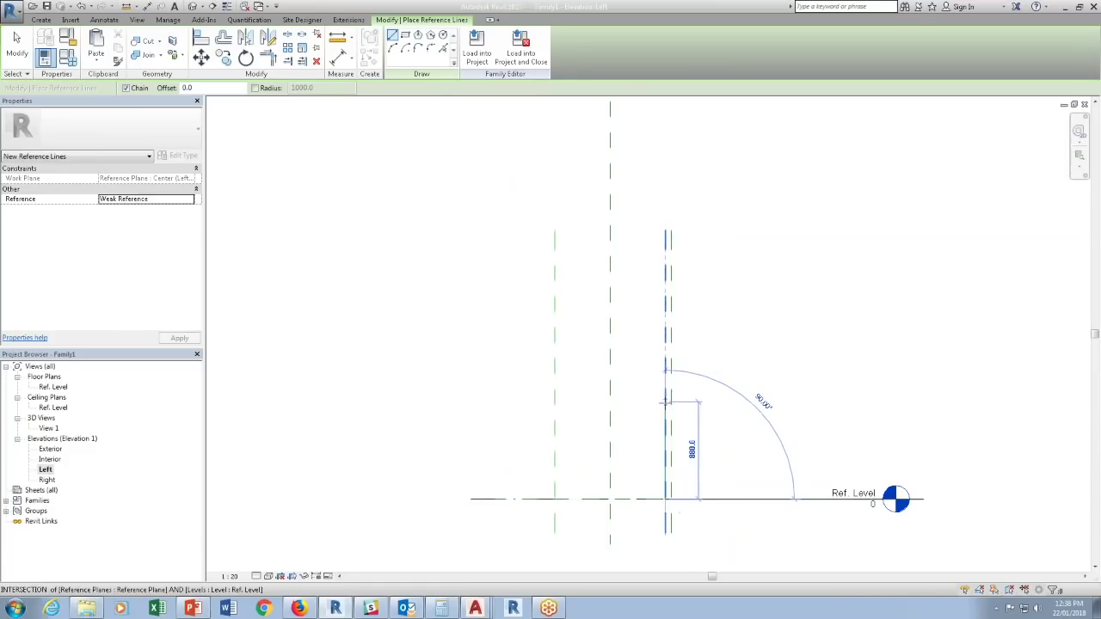
click(642, 205)
key(Escape)
key(Escape)
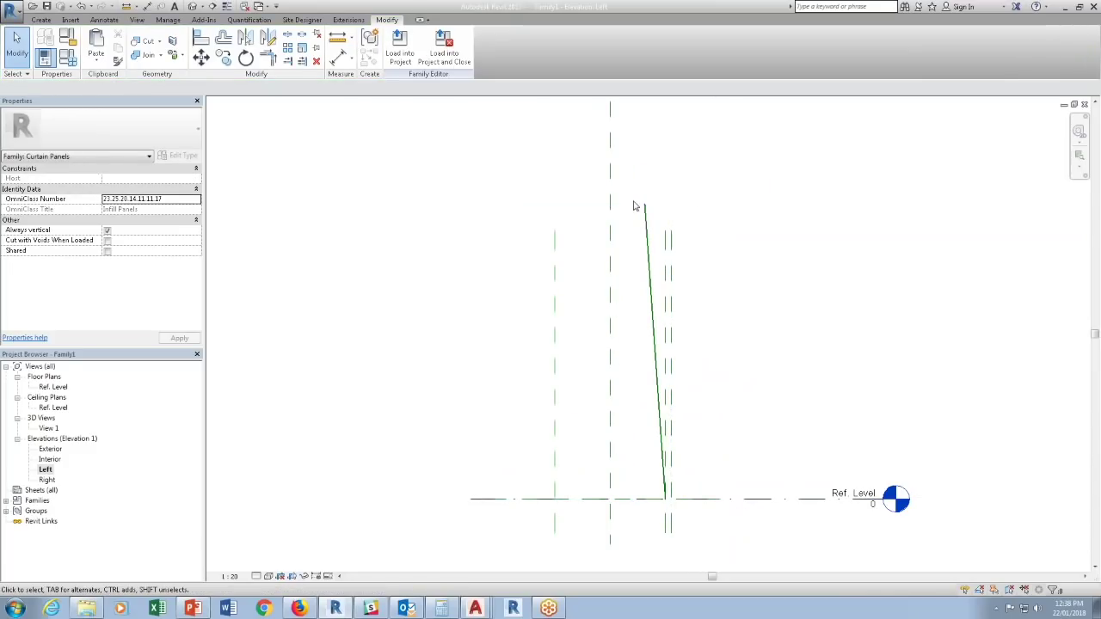
Add an angular dimension between Ref. Level and the slanted reference line.
click(148, 7)
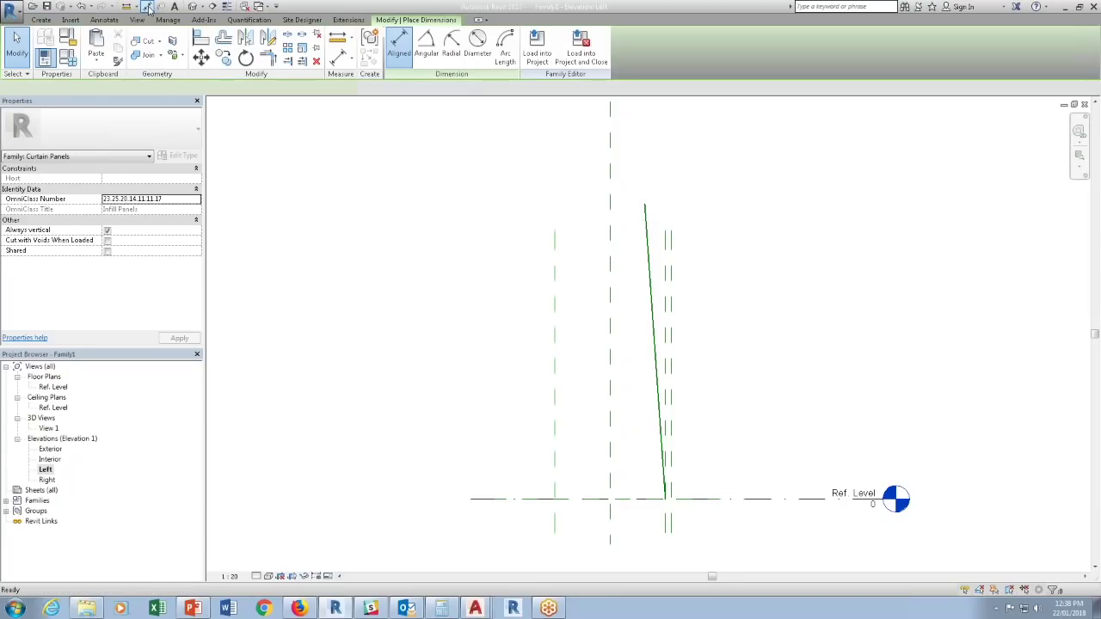
click(425, 43)
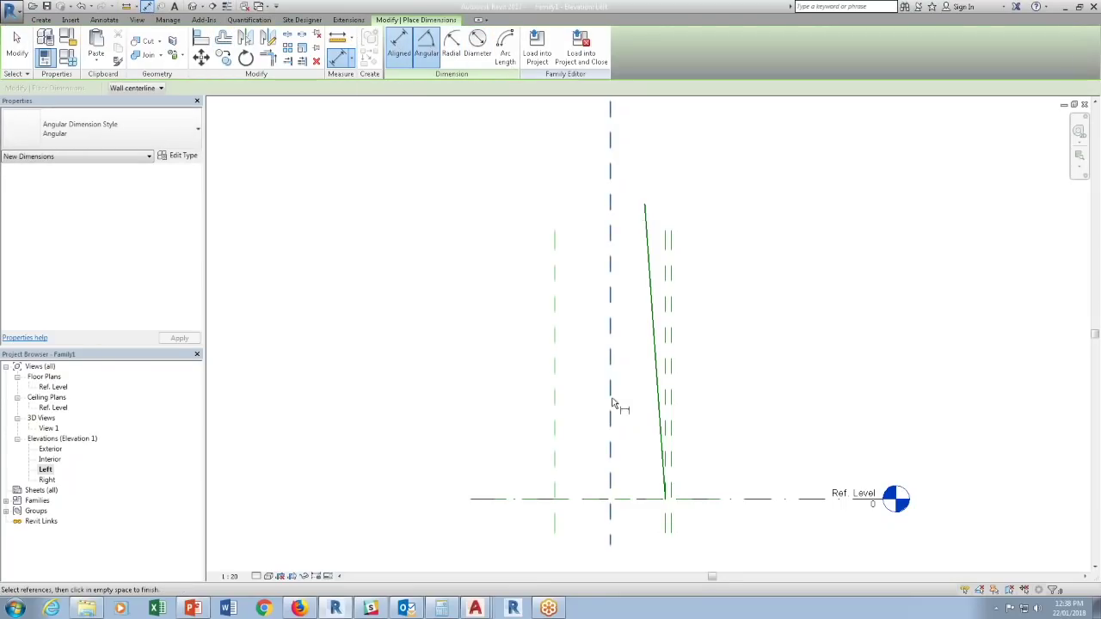
click(659, 498)
click(662, 482)
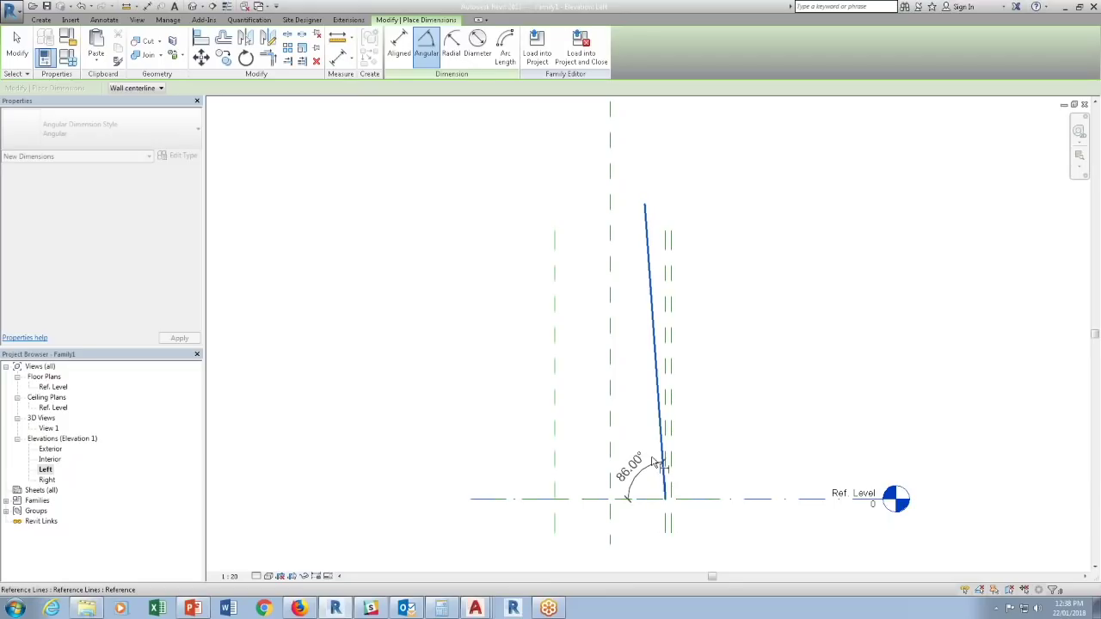
click(645, 454)
key(Escape)
click(660, 435)
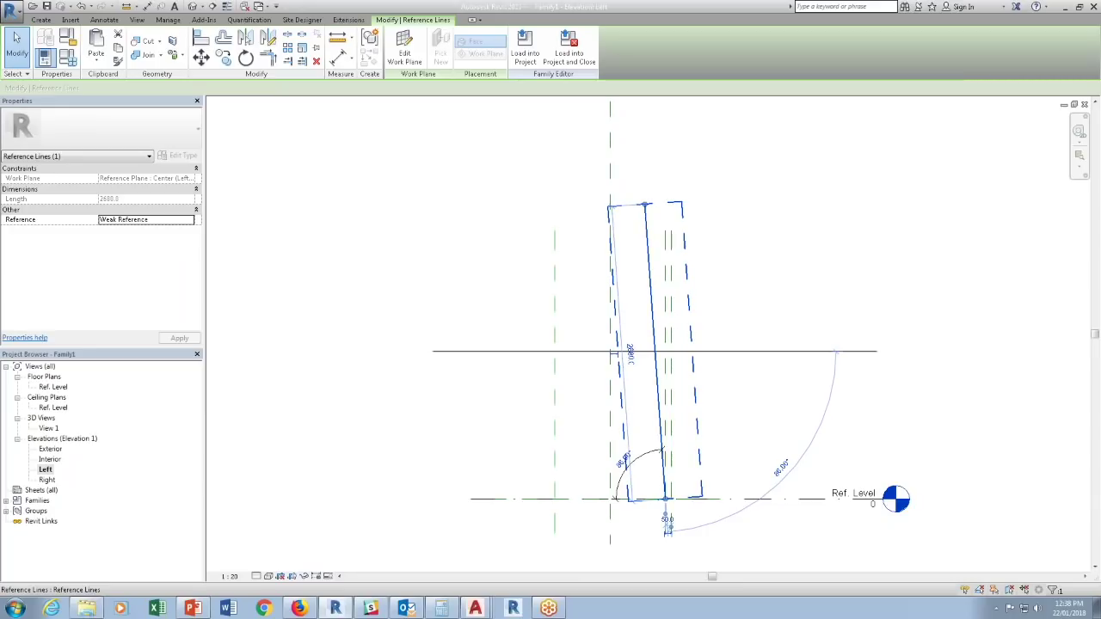
click(655, 153)
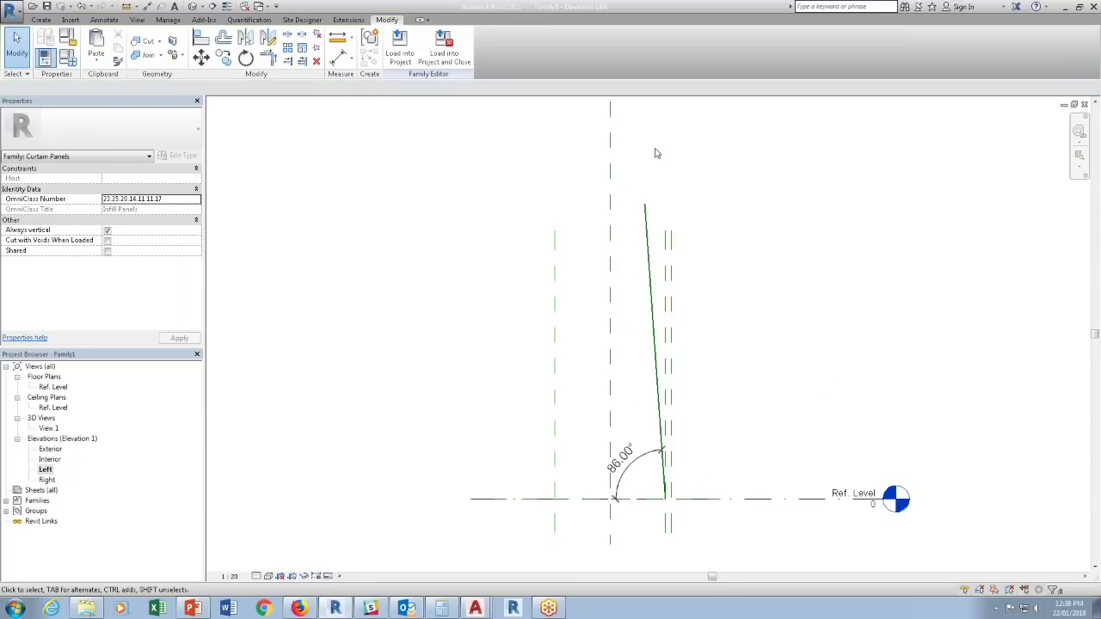
key(f)
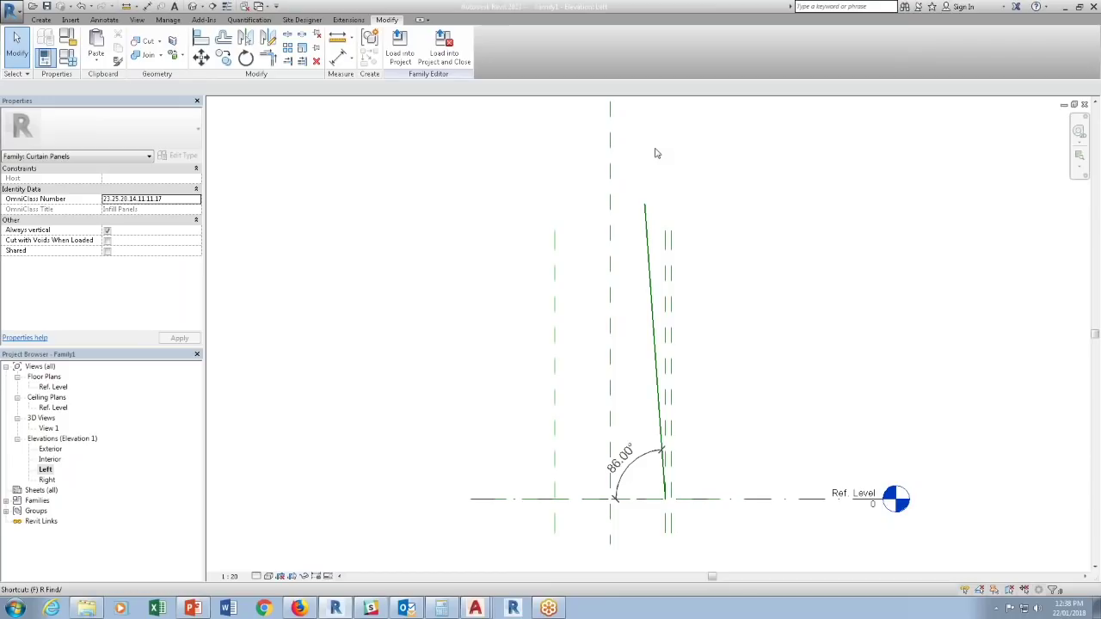
Label the angular dimension with a new type parameter named Angle.
click(633, 471)
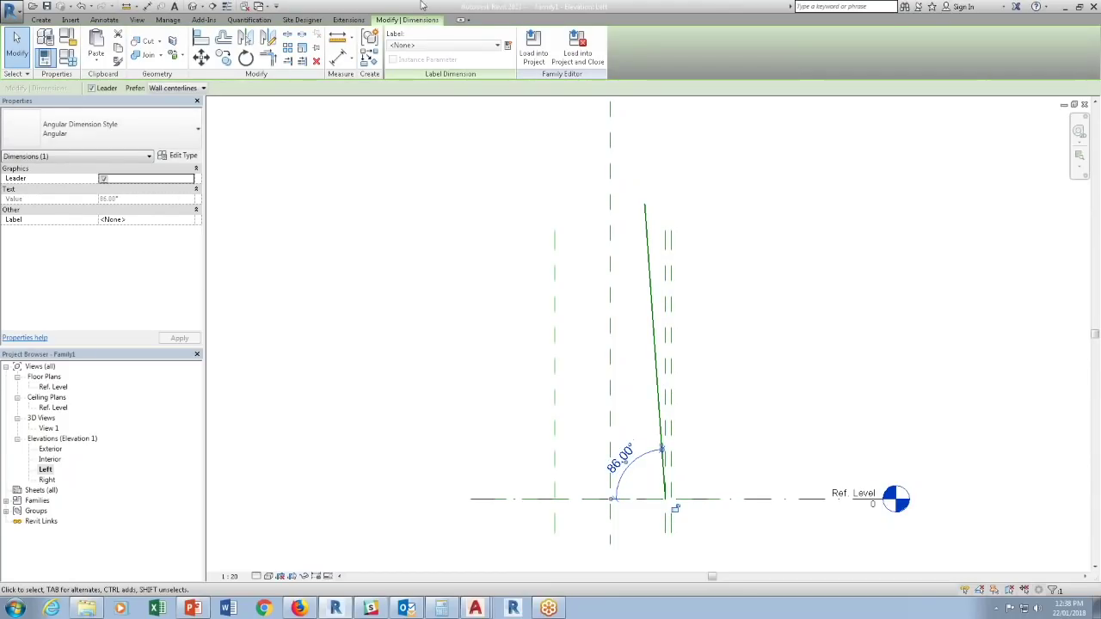
click(508, 45)
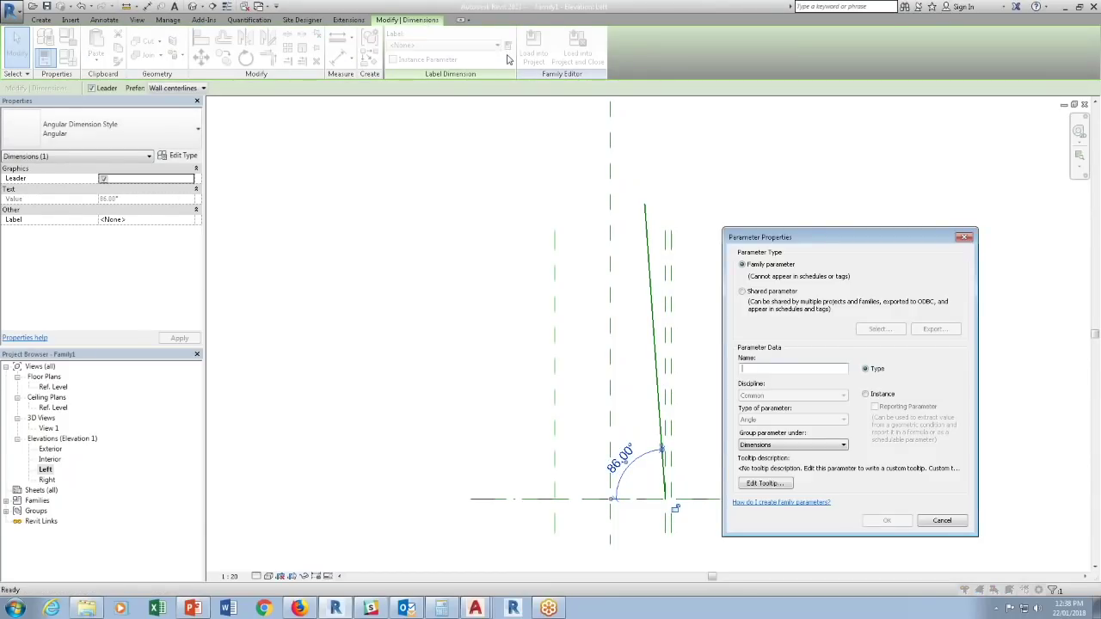
text(Angle)
key(Return)
click(575, 162)
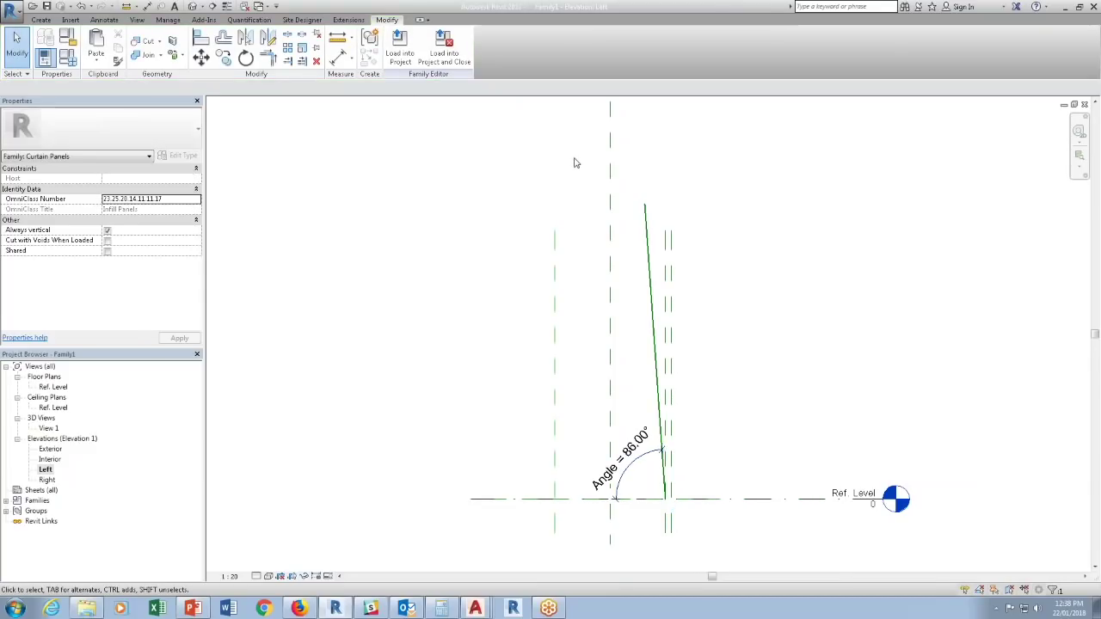
key(o)
key(f)
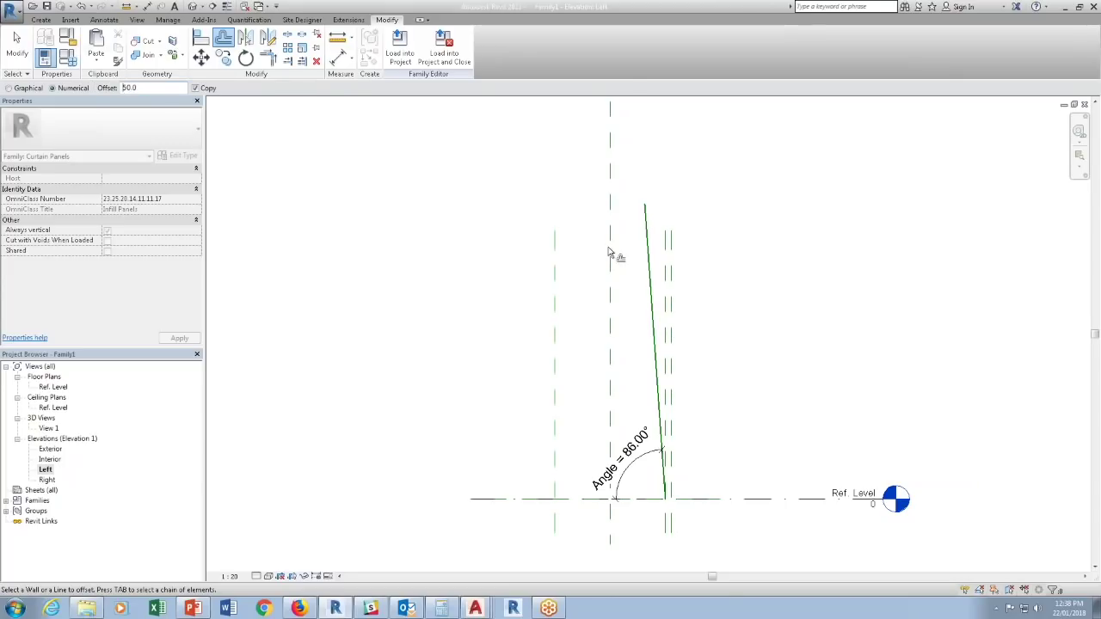
key(Escape)
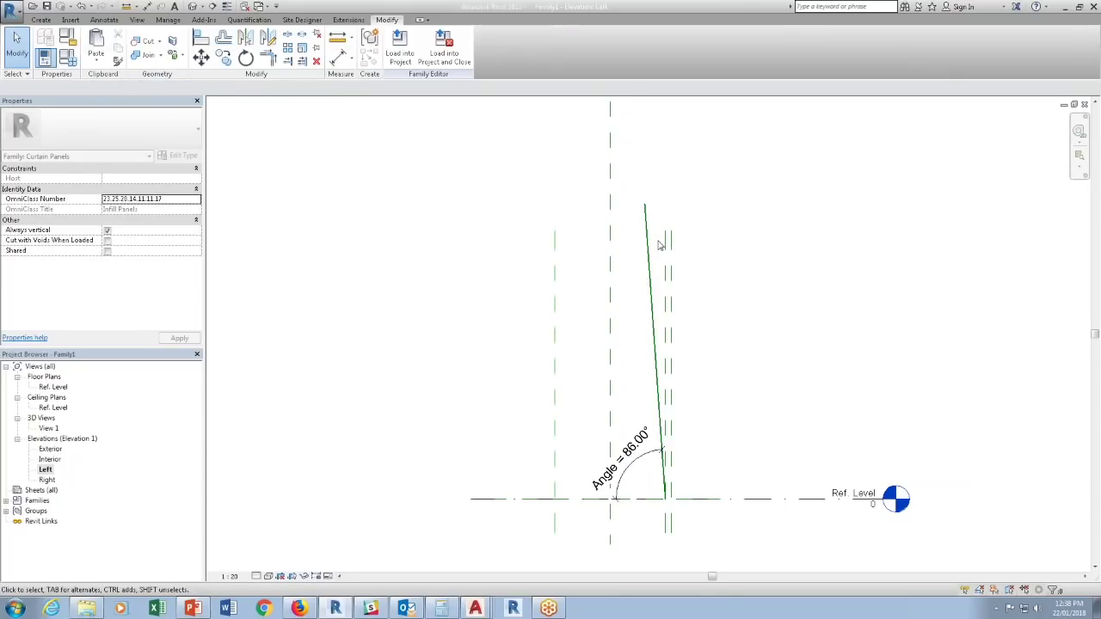
Offset a copy of the slanted reference line 50 mm to its interior side, away from the centre plane.
click(223, 36)
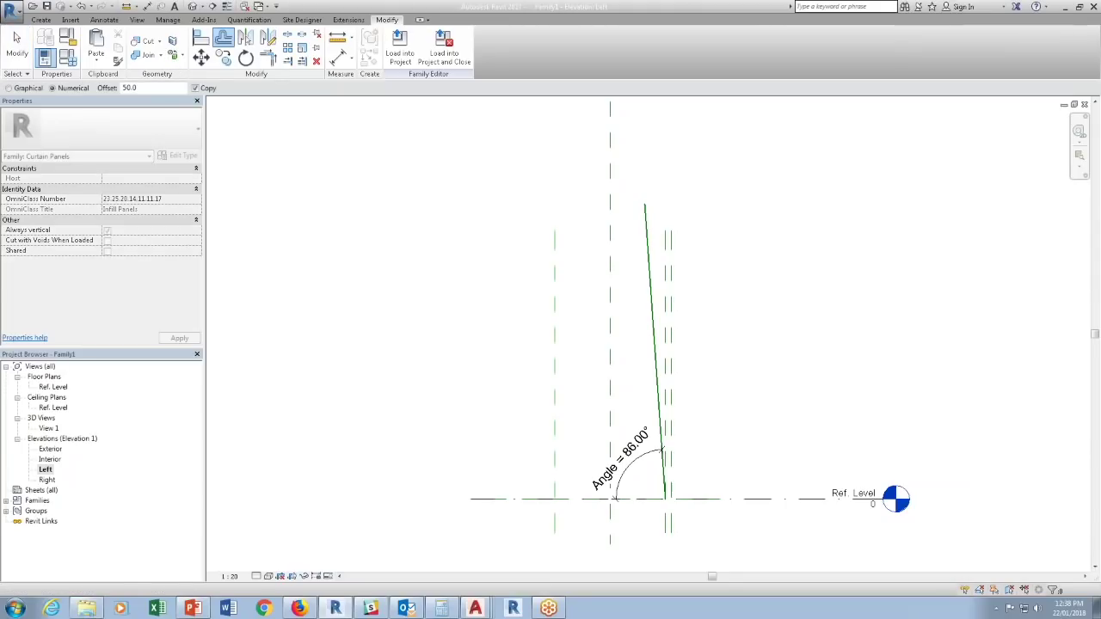
click(651, 230)
scroll(671, 198, up, 3)
key(Escape)
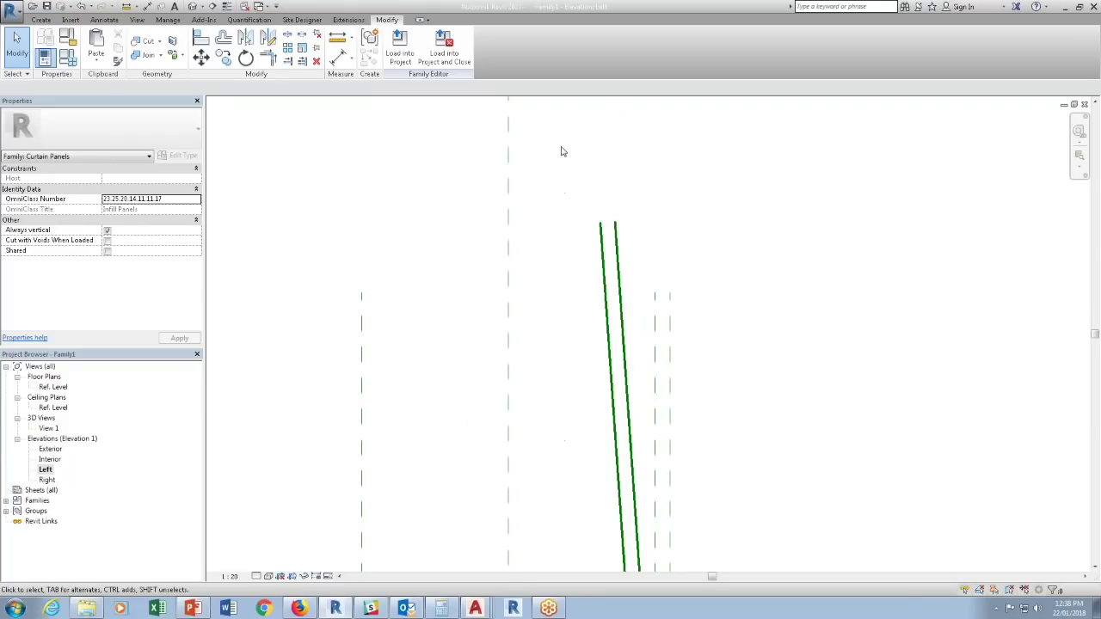
Add an aligned dimension between the two slanted reference lines, placed above their upper ends.
click(148, 7)
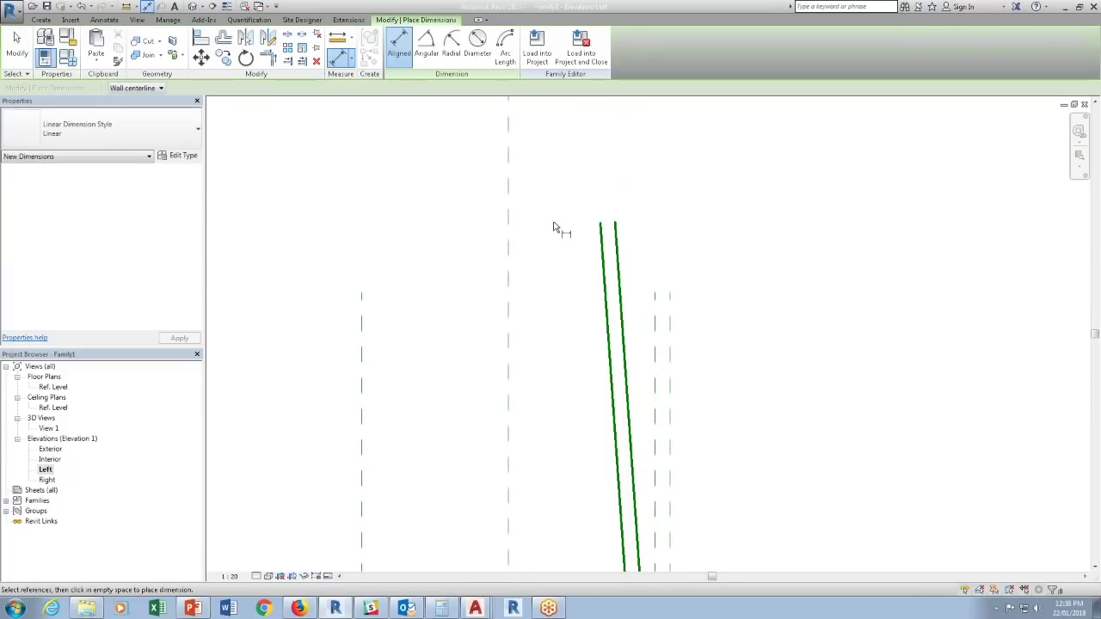
click(603, 246)
click(617, 247)
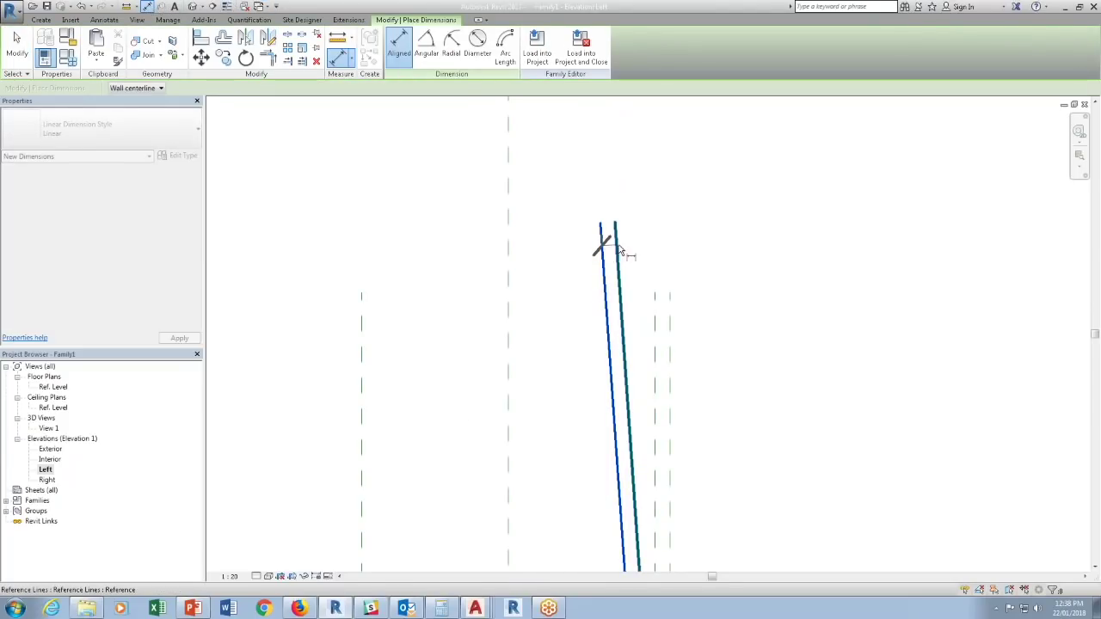
click(627, 177)
key(Escape)
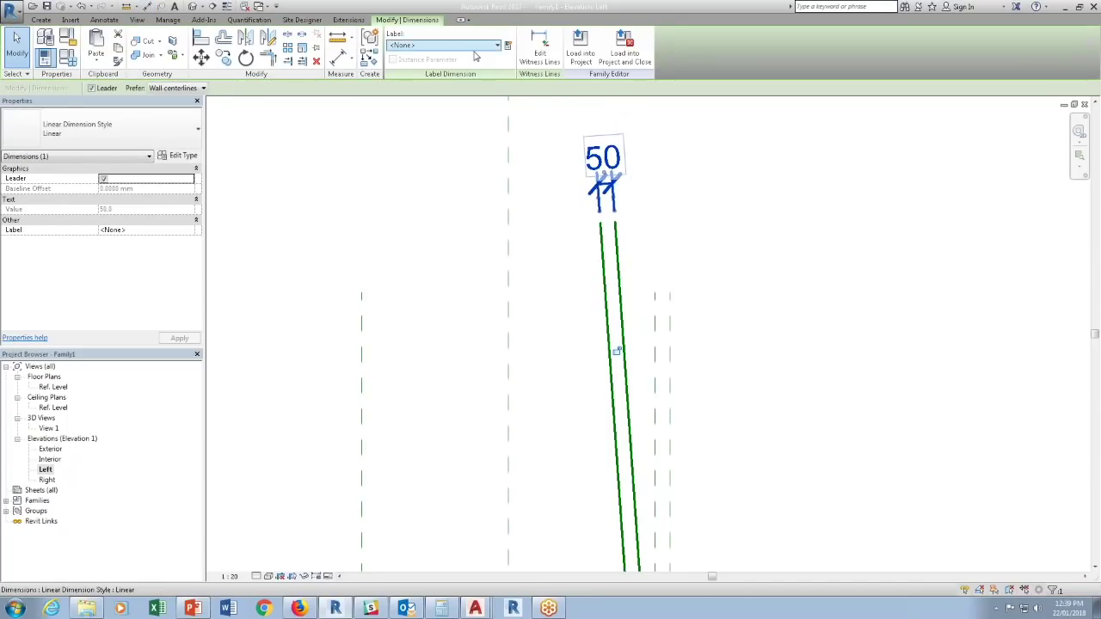
Label the dimension between the slanted reference lines with the existing Thickness parameter.
click(457, 47)
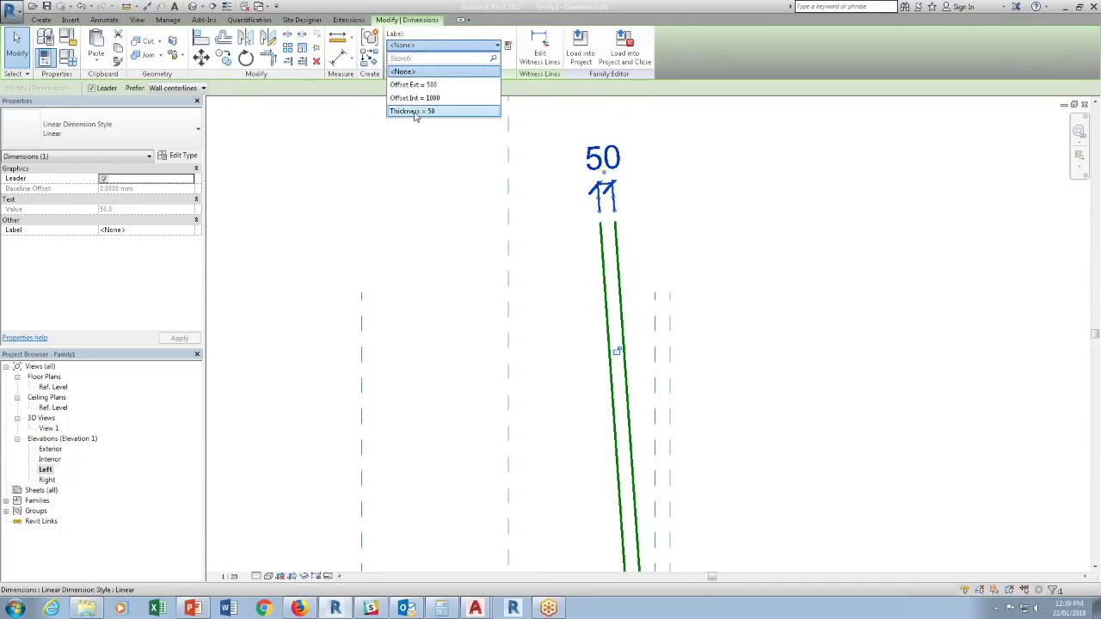
click(415, 112)
click(693, 266)
scroll(628, 184, down, 1)
scroll(627, 184, down, 3)
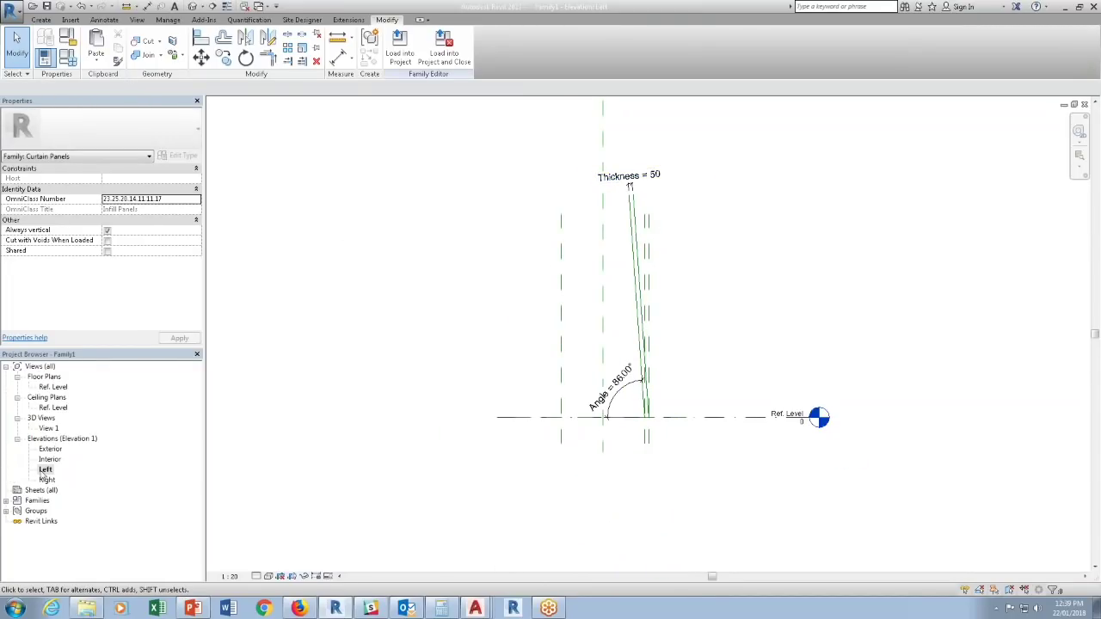
In the Interior elevation, add an aligned dimension between Ref. Level and the Top reference plane.
double_click(50, 460)
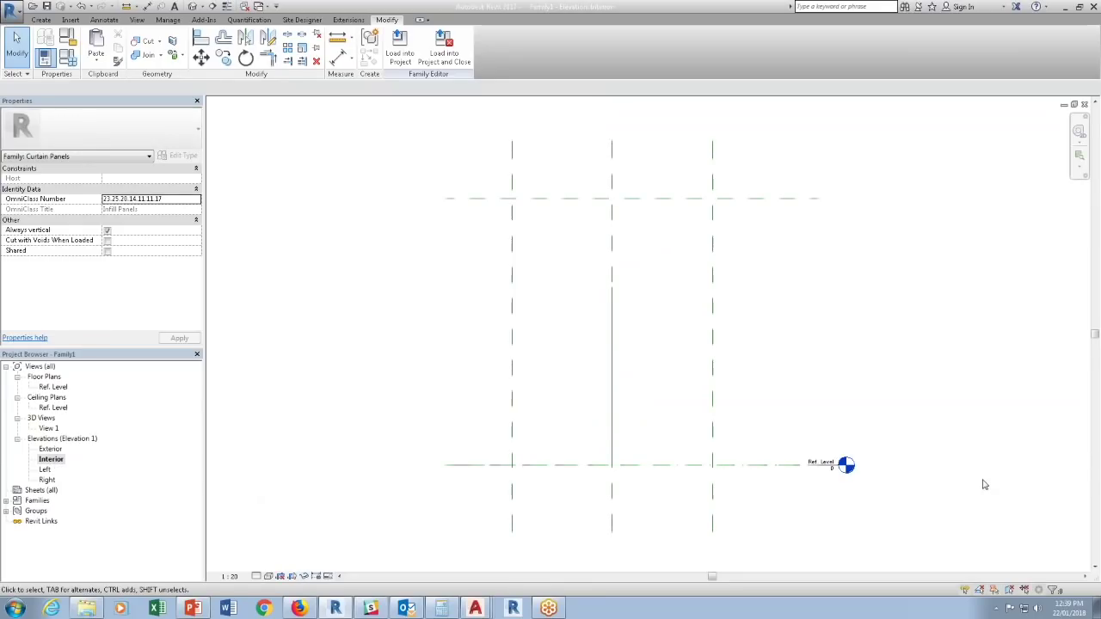
click(759, 199)
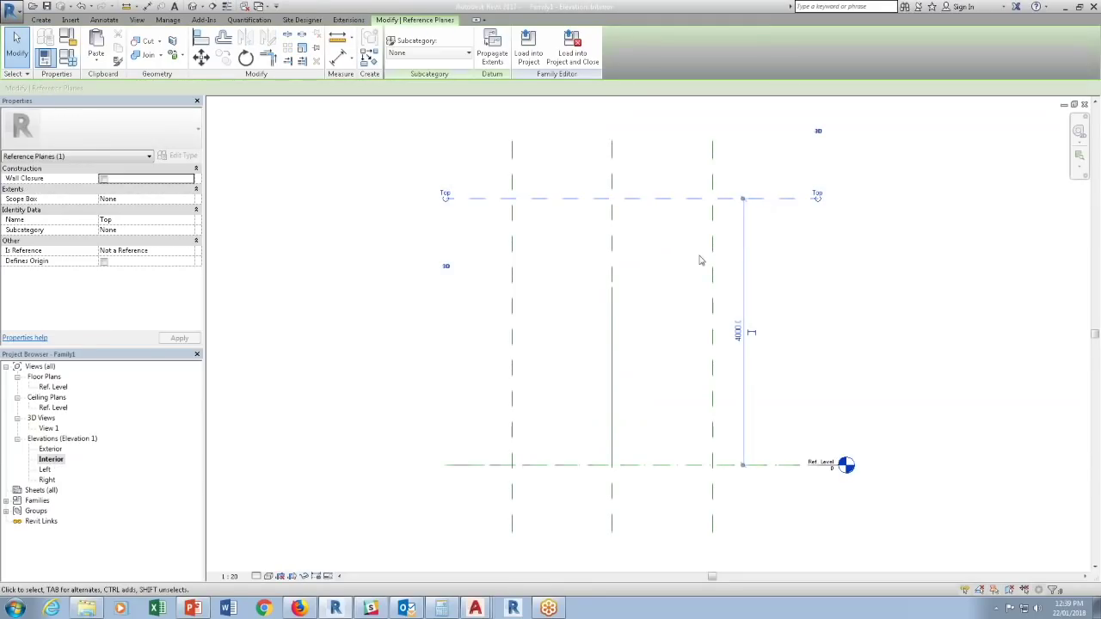
click(147, 6)
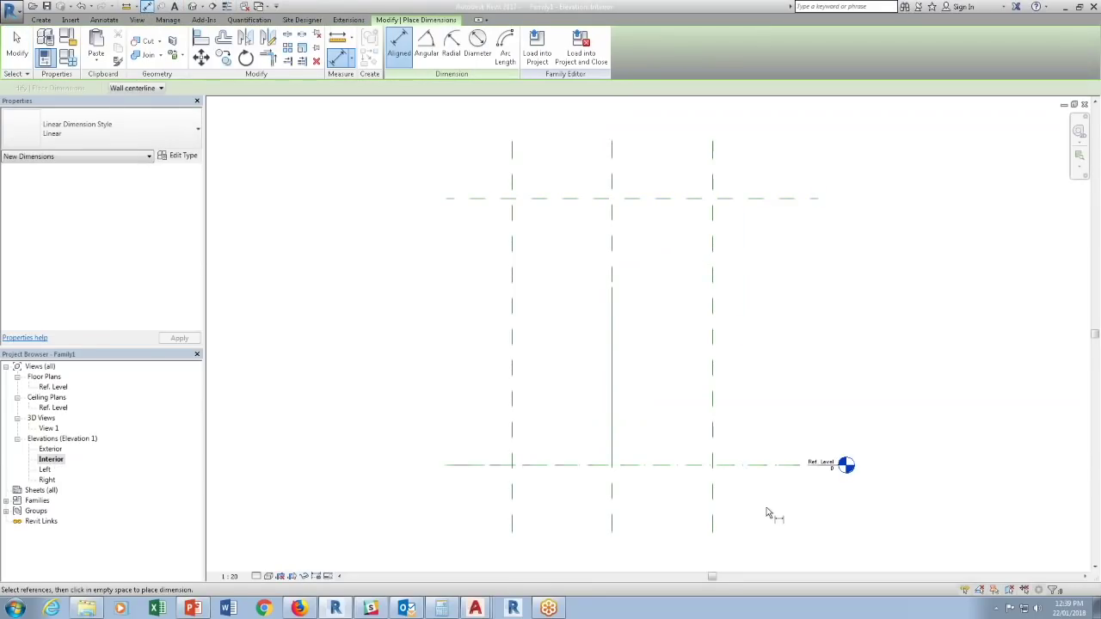
click(767, 467)
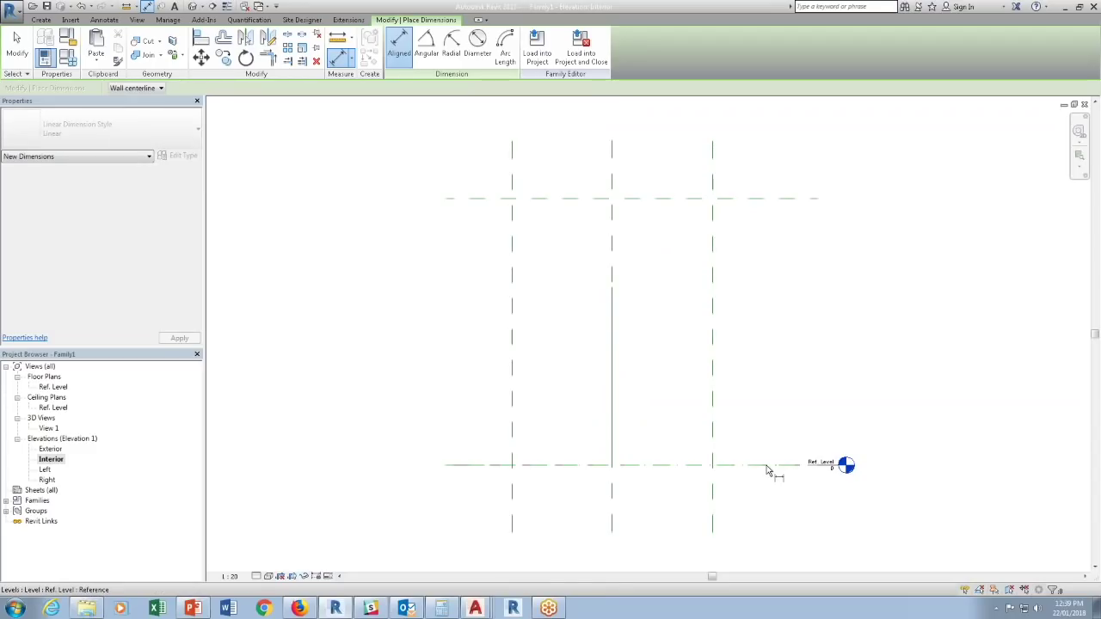
click(762, 201)
click(755, 281)
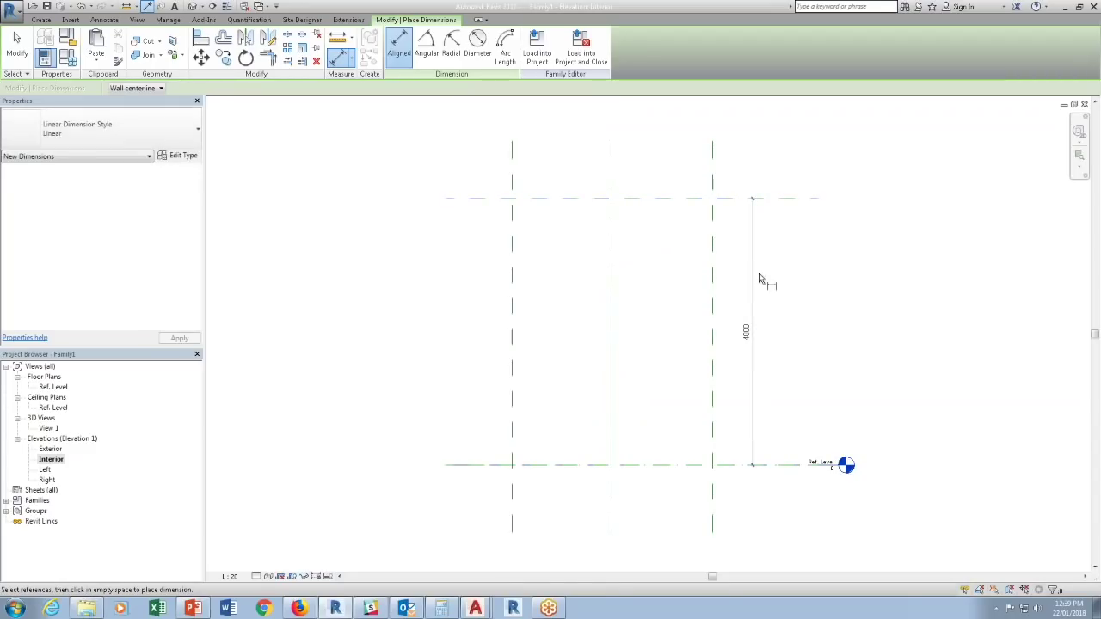
key(Escape)
key(Escape)
Label the overall height dimension with a new instance reporting parameter named Report Height.
click(750, 276)
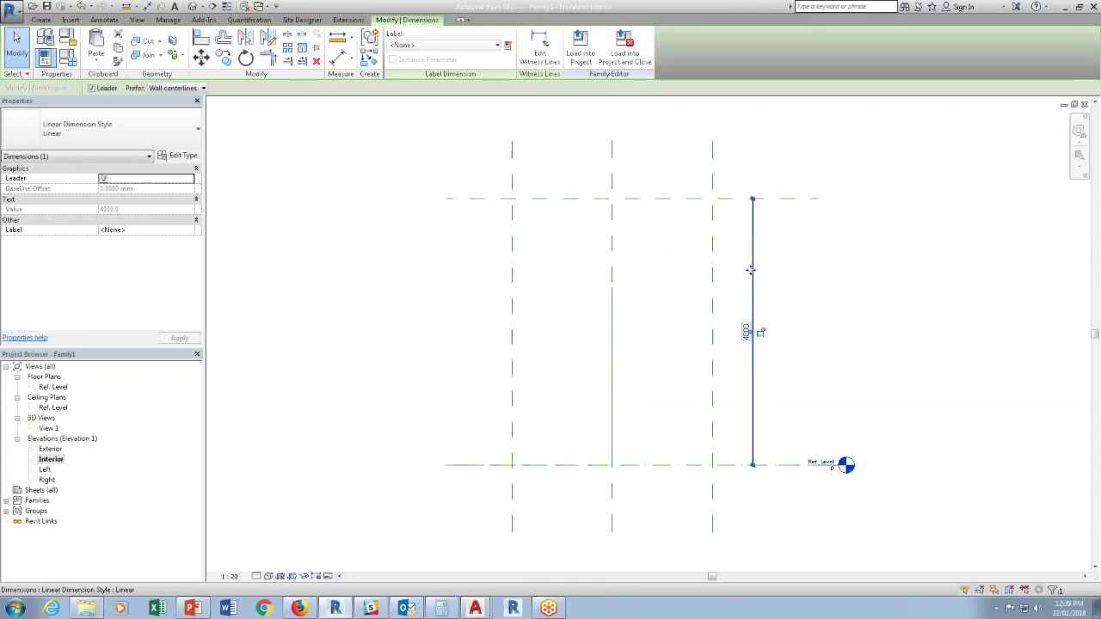
click(507, 46)
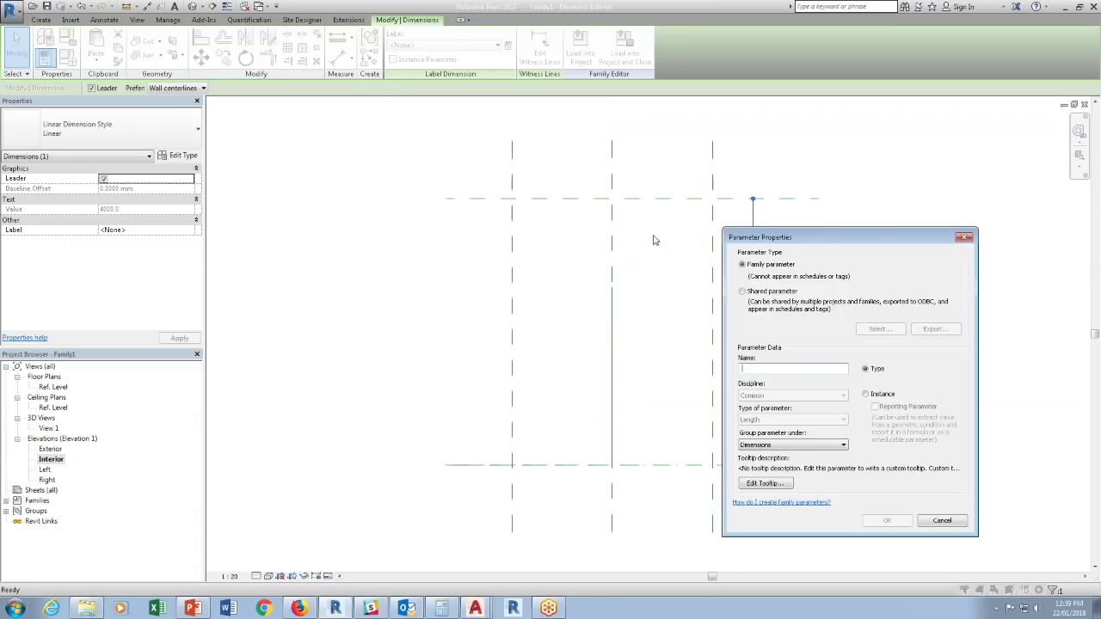
click(865, 393)
click(875, 406)
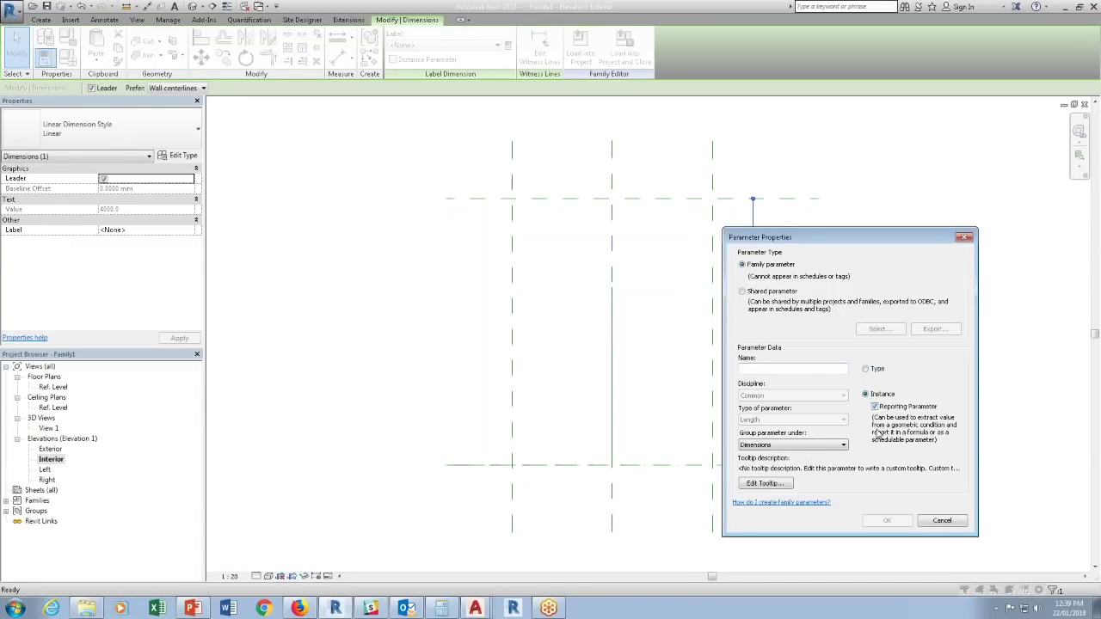
click(781, 365)
text(Report Height)
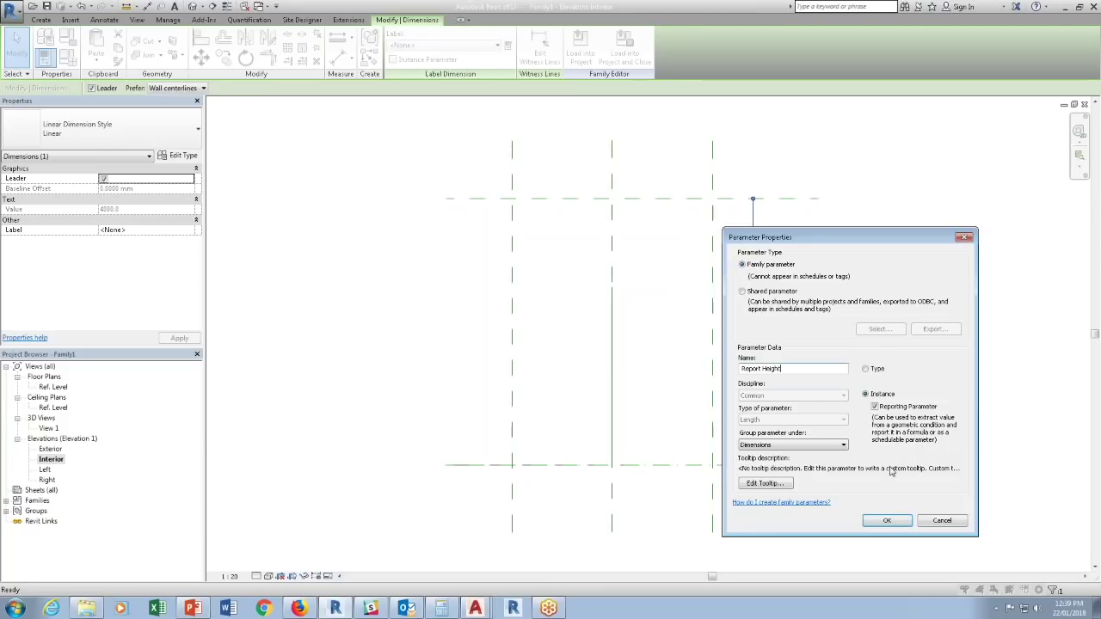
click(886, 521)
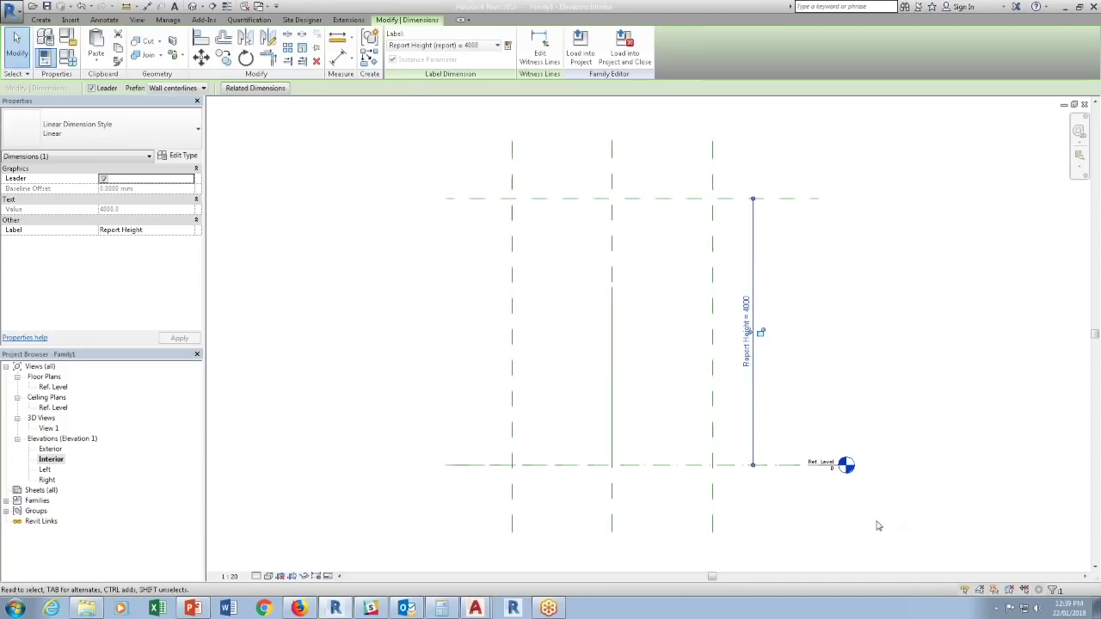
key(Escape)
In the Left elevation, start an extrusion with locked sketch lines picked from the Top plane, both slanted reference lines and Ref. Level.
double_click(44, 469)
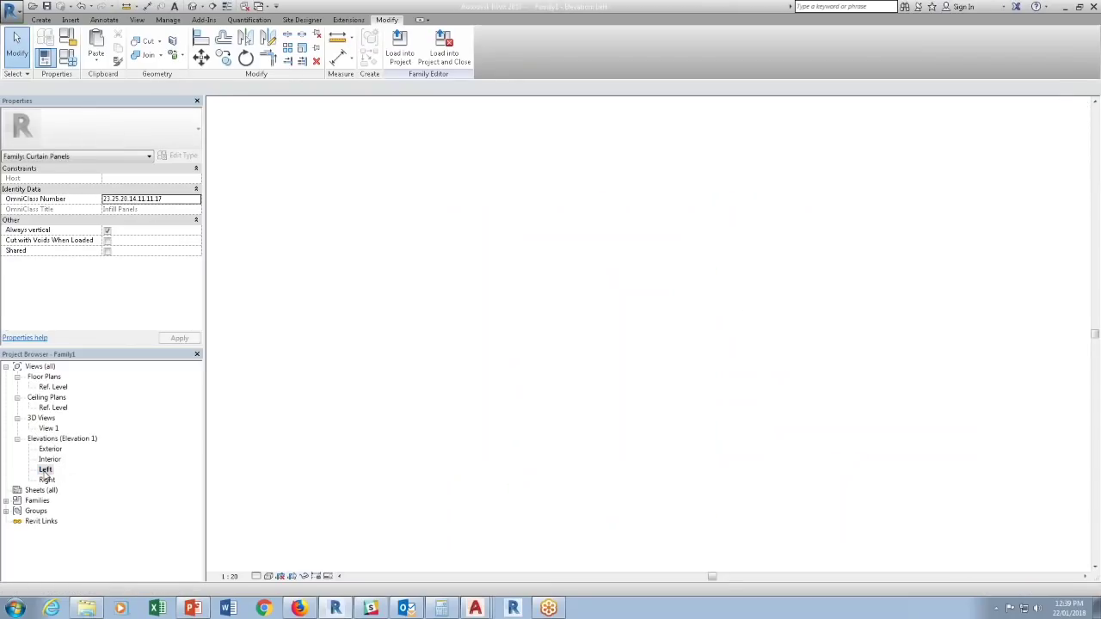
middle_drag(756, 294, 751, 321)
middle_drag(689, 251, 687, 308)
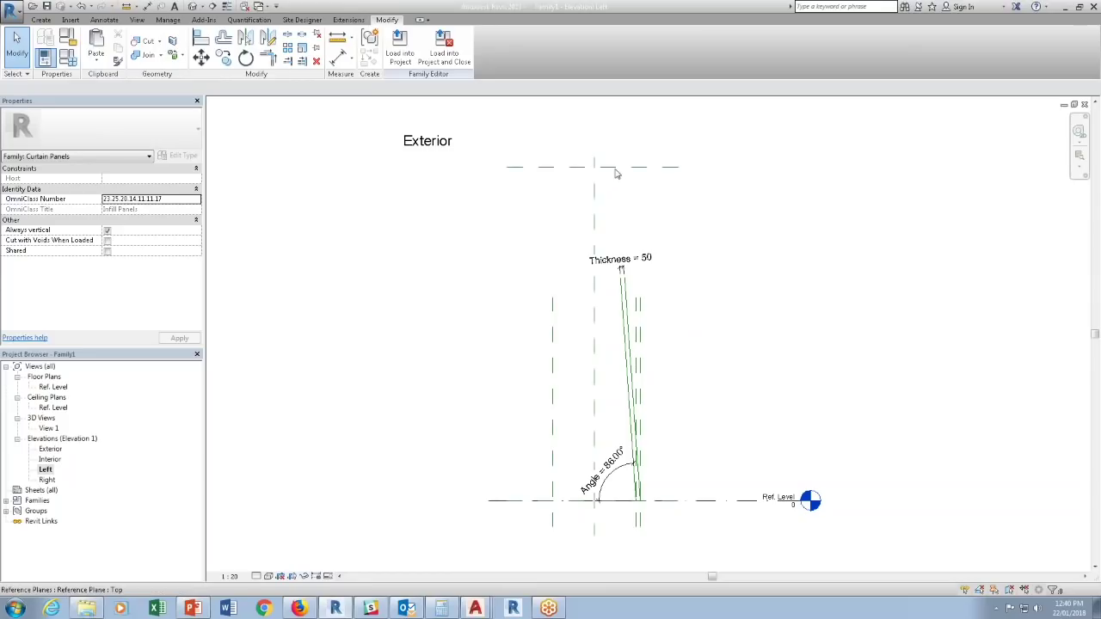
click(41, 21)
click(98, 41)
click(440, 62)
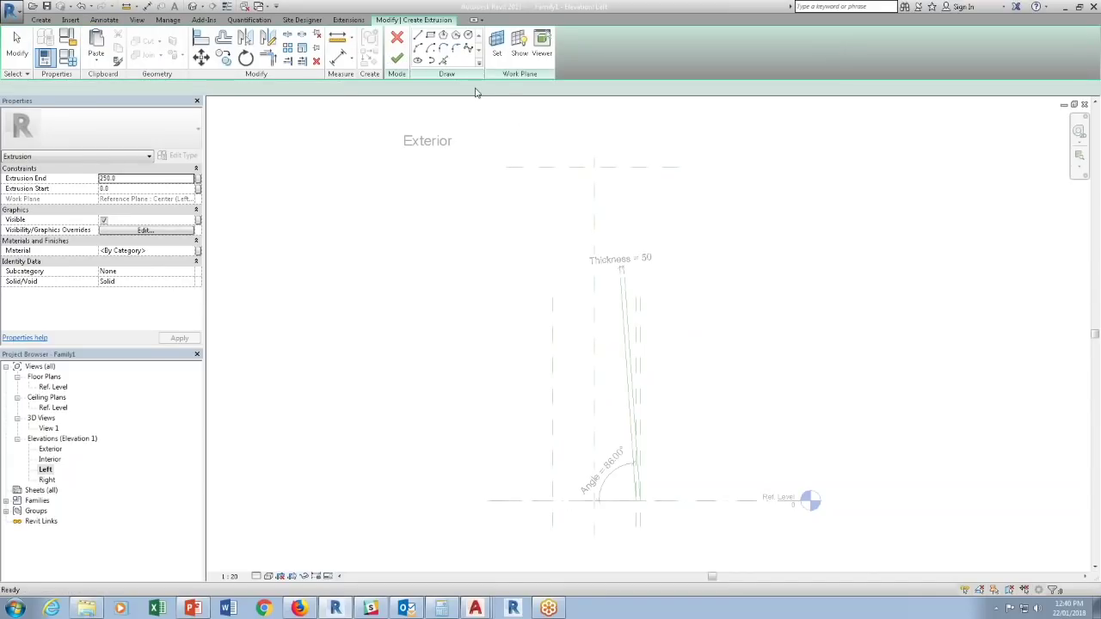
click(588, 191)
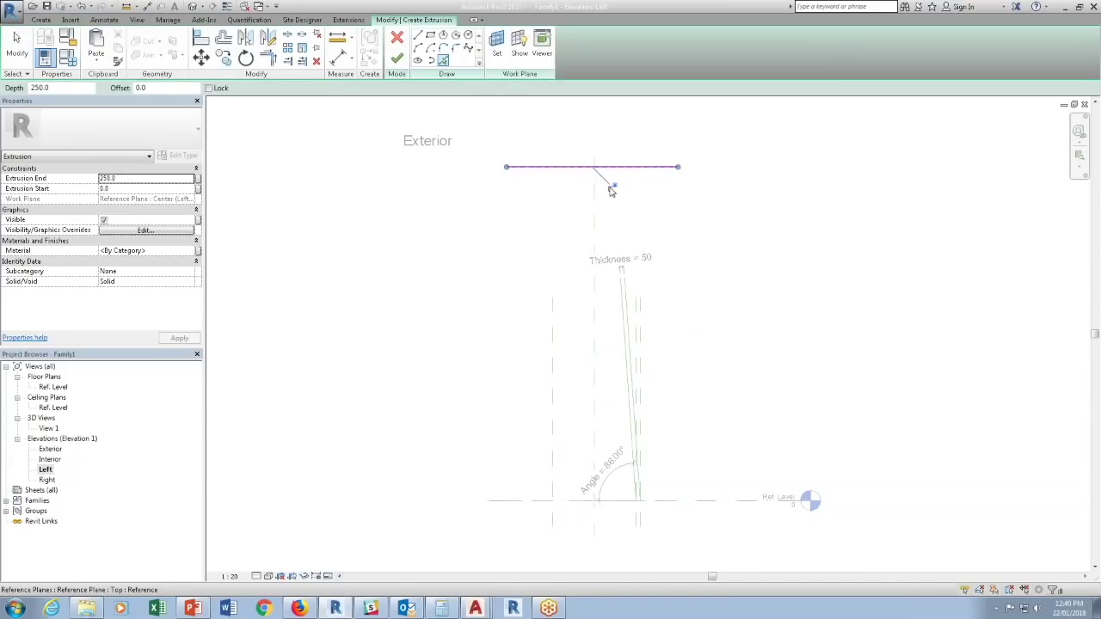
click(627, 333)
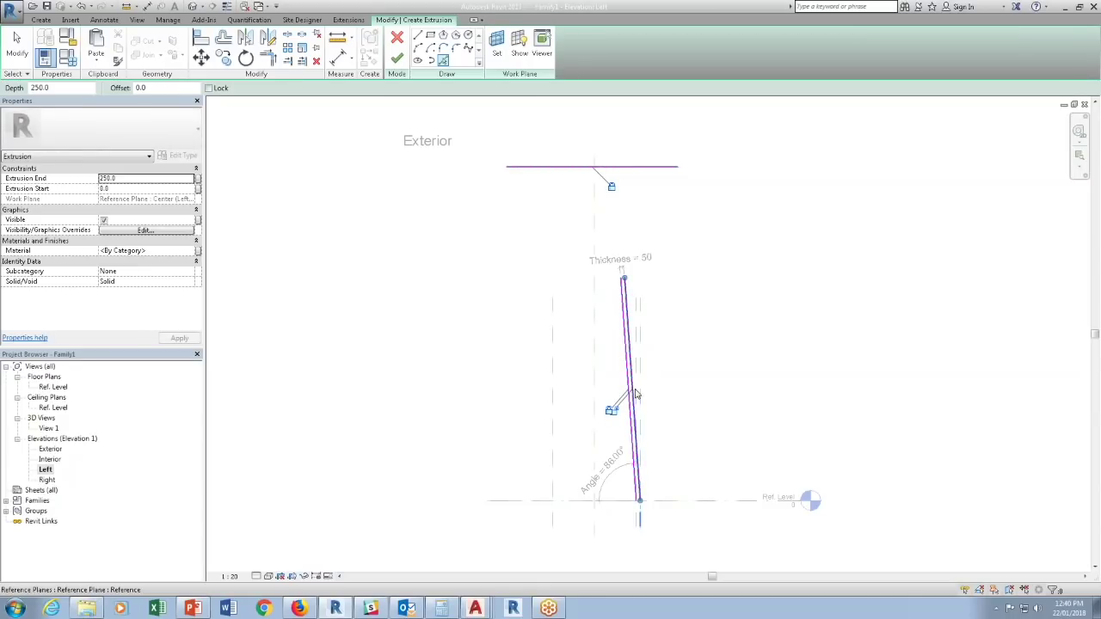
click(696, 505)
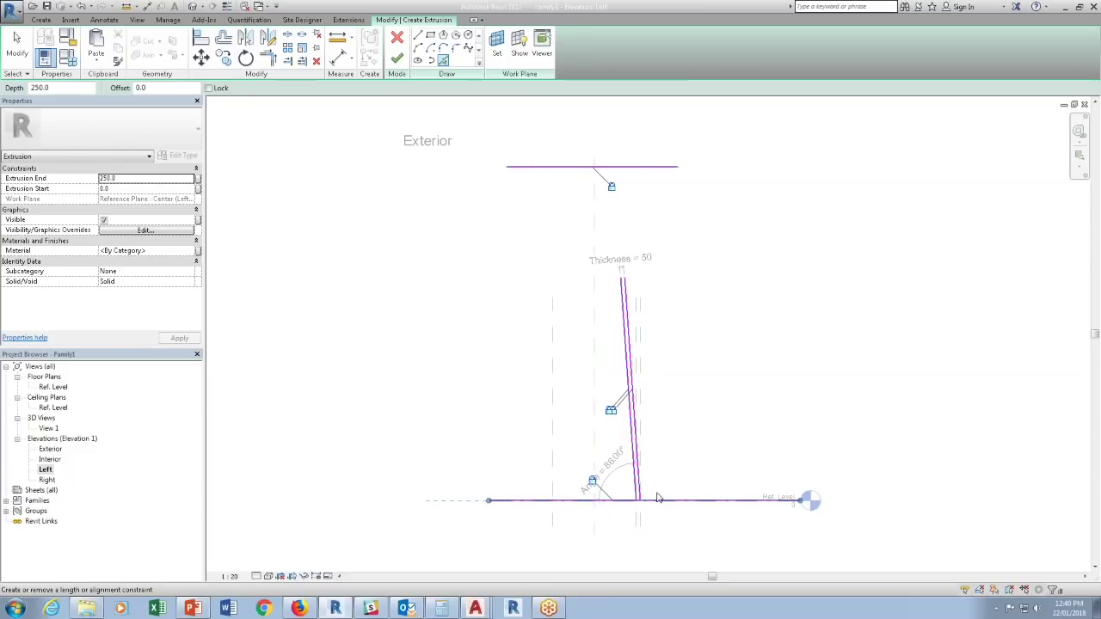
Trim the two slanted sketch lines and the Ref. Level line to form the profile's bottom corners.
scroll(645, 499, up, 2)
key(Escape)
key(t)
key(r)
click(630, 491)
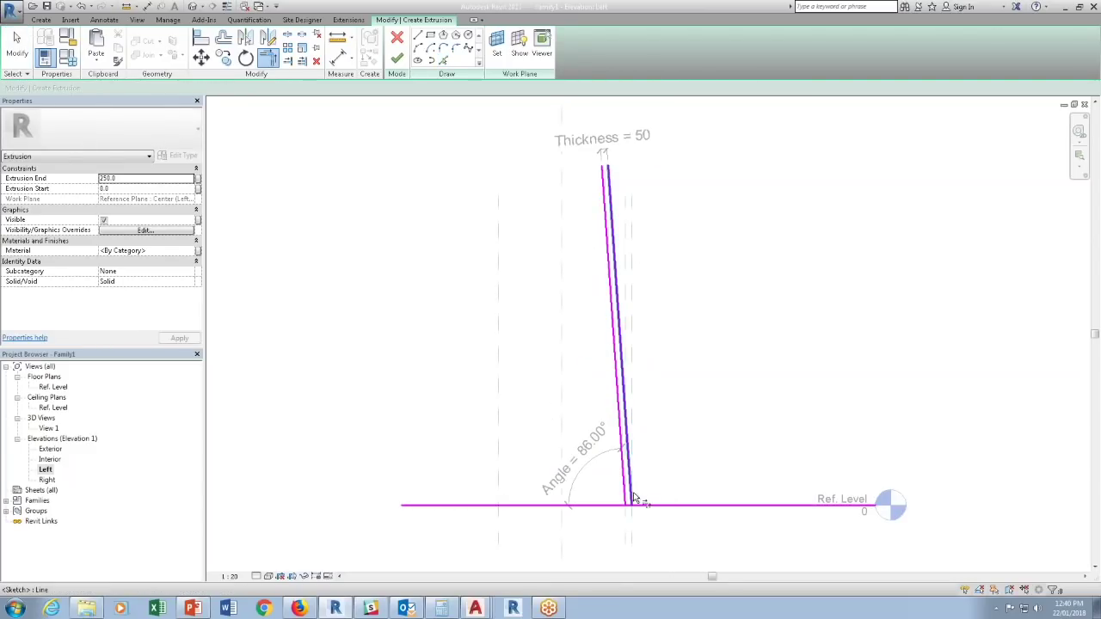
click(625, 505)
scroll(632, 509, up, 2)
scroll(632, 507, up, 1)
click(626, 506)
click(622, 498)
Extend both slanted sketch lines to the Top line, trim the upper corners, and finish the extrusion.
scroll(625, 508, down, 4)
scroll(619, 467, down, 1)
click(618, 337)
click(628, 152)
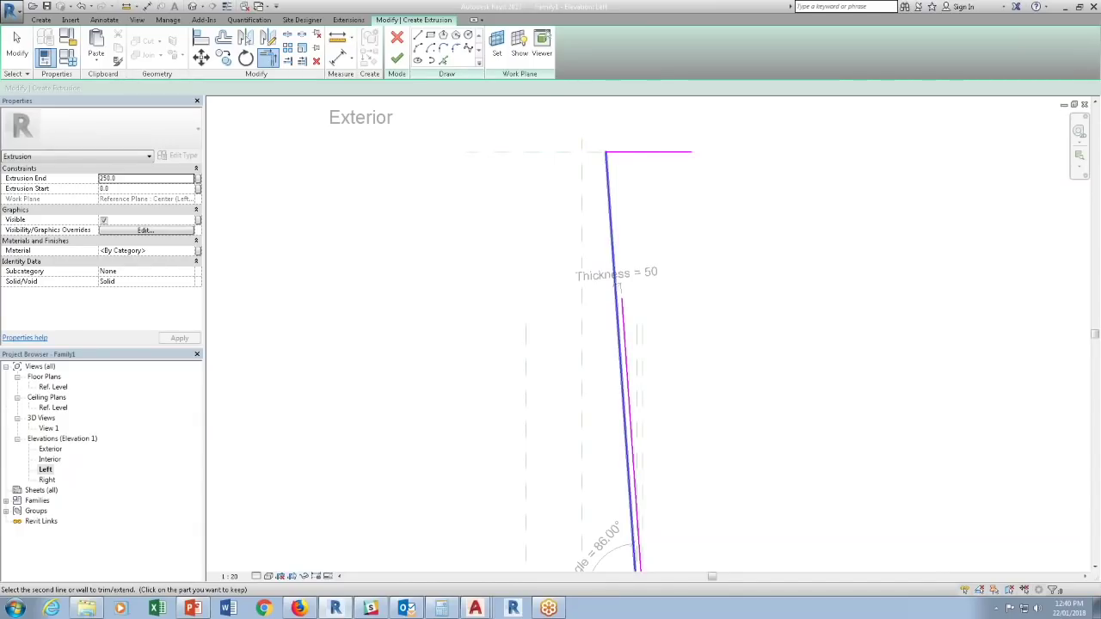
scroll(612, 156, up, 1)
click(613, 152)
click(614, 152)
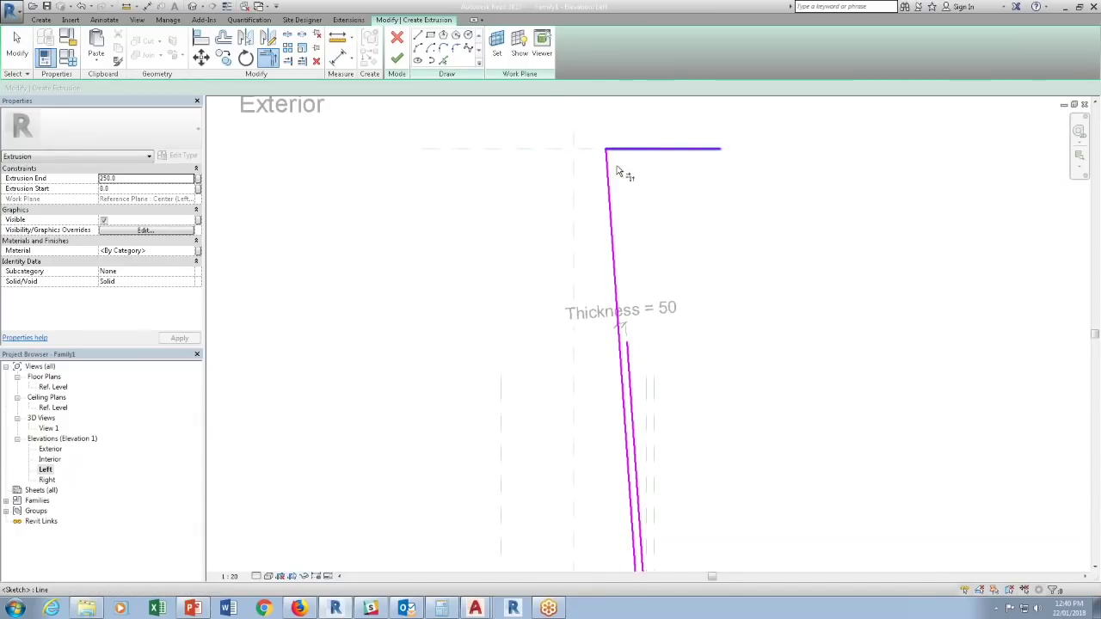
click(632, 354)
key(Escape)
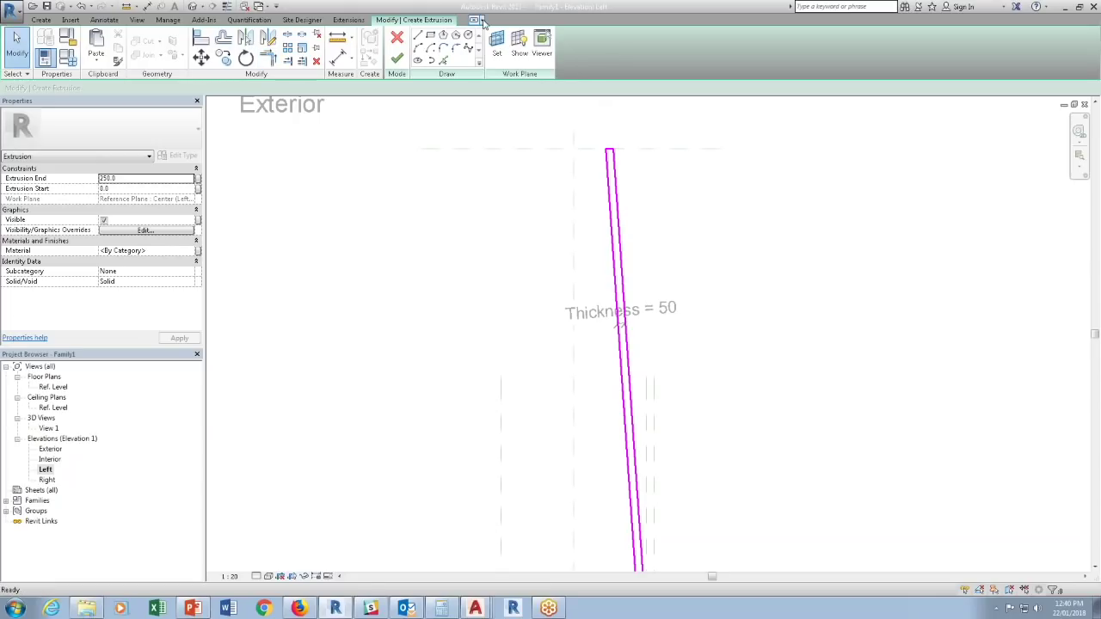
click(396, 58)
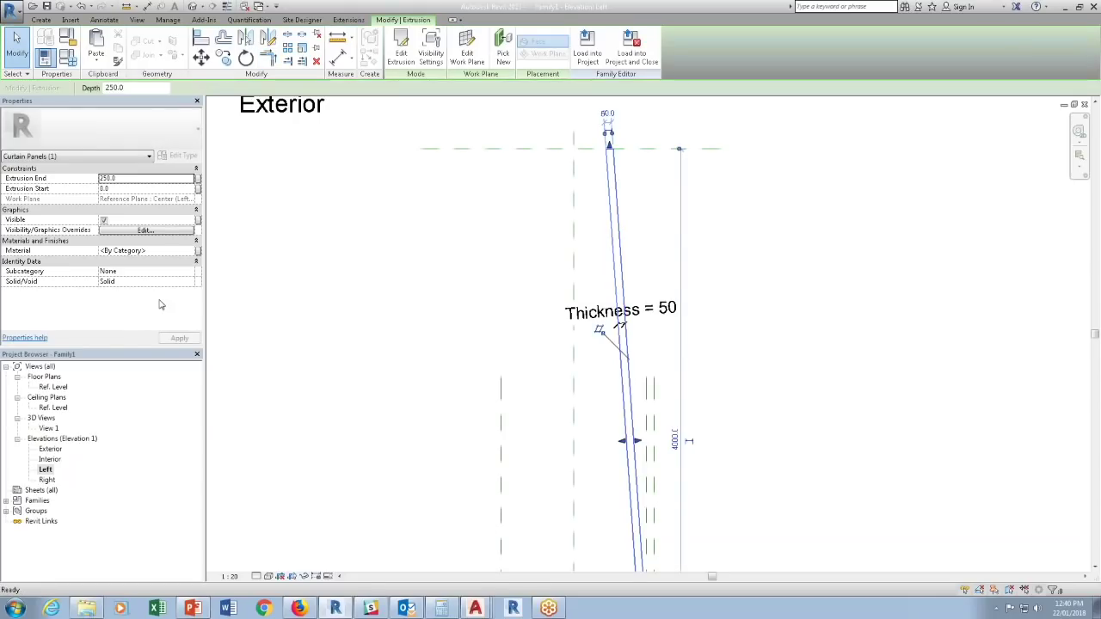
In the Exterior elevation, stretch the extrusion to the side reference planes, from -1500 to 1500.
double_click(47, 451)
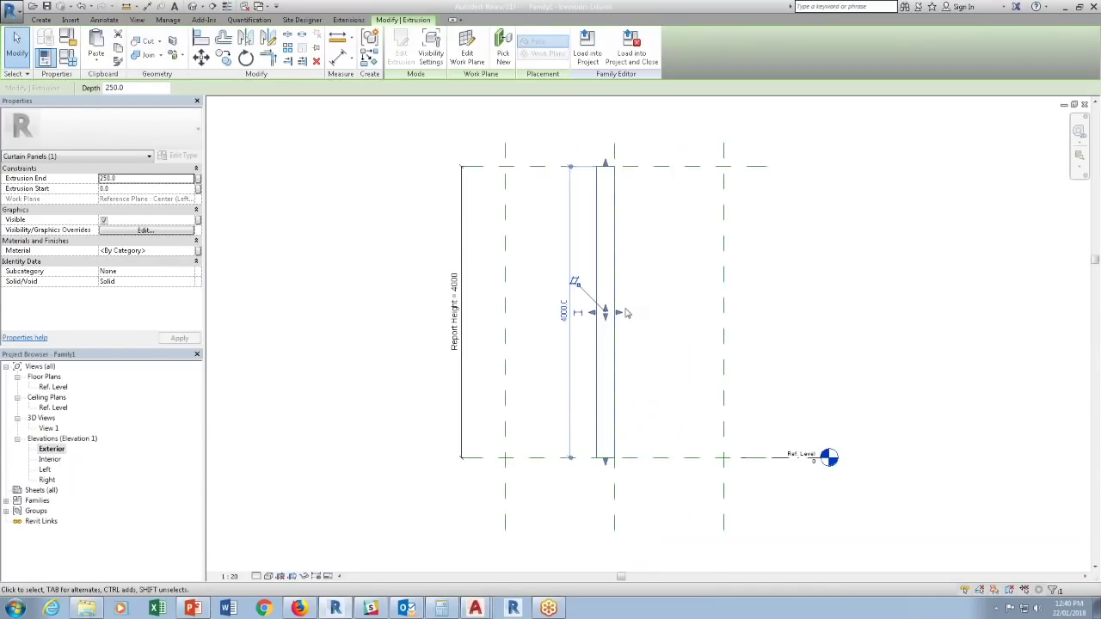
drag(622, 314, 726, 313)
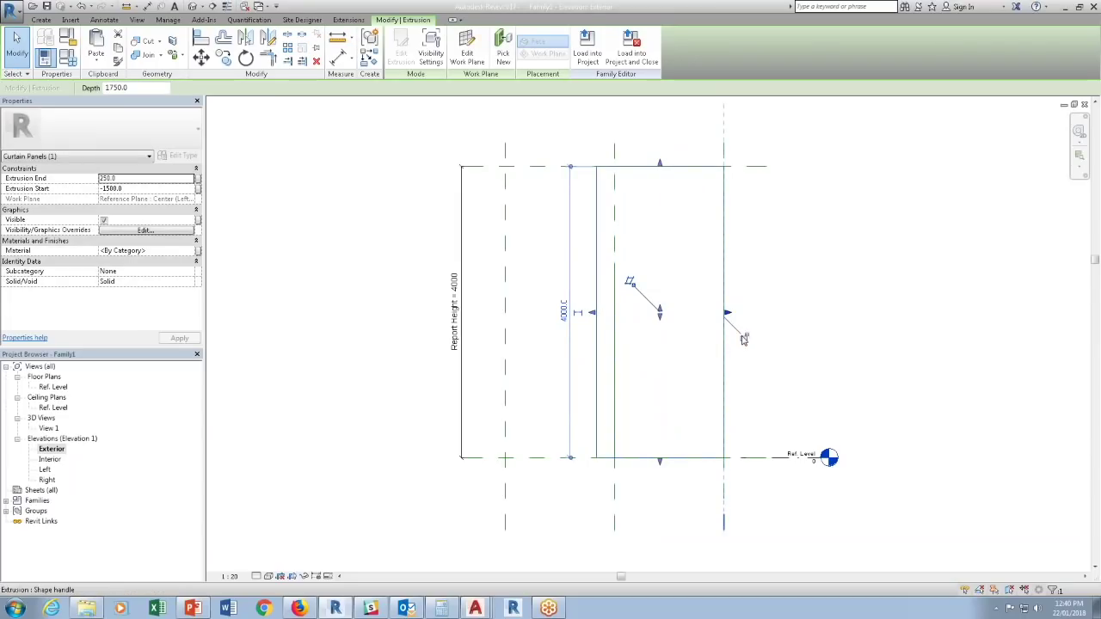
drag(592, 313, 505, 317)
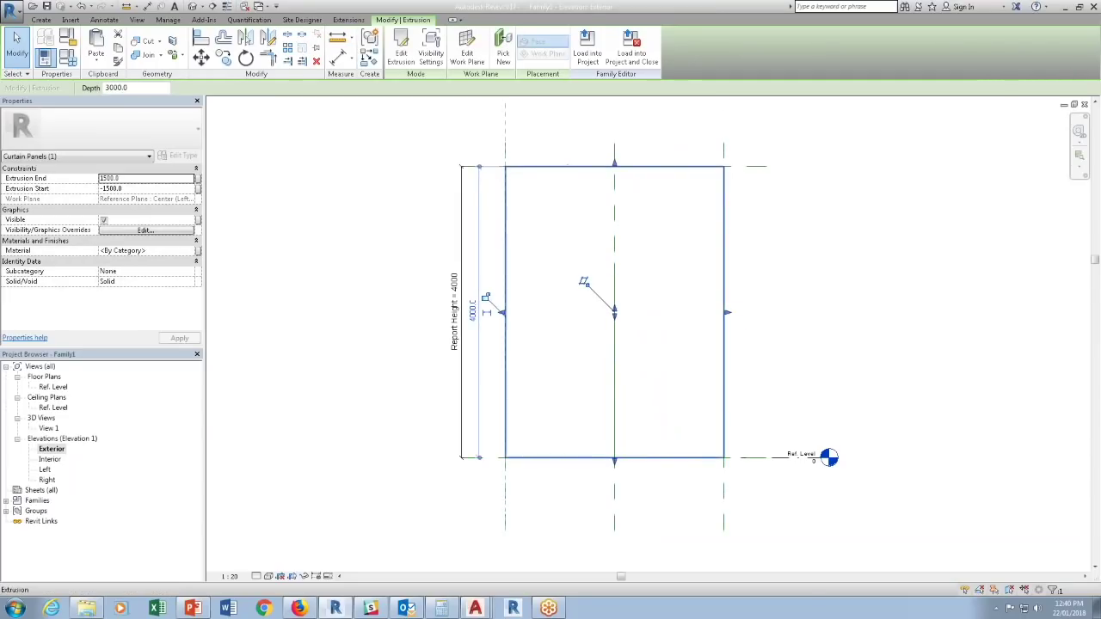
Associate the extrusion's Material property with a new type parameter named material.
click(191, 251)
click(197, 250)
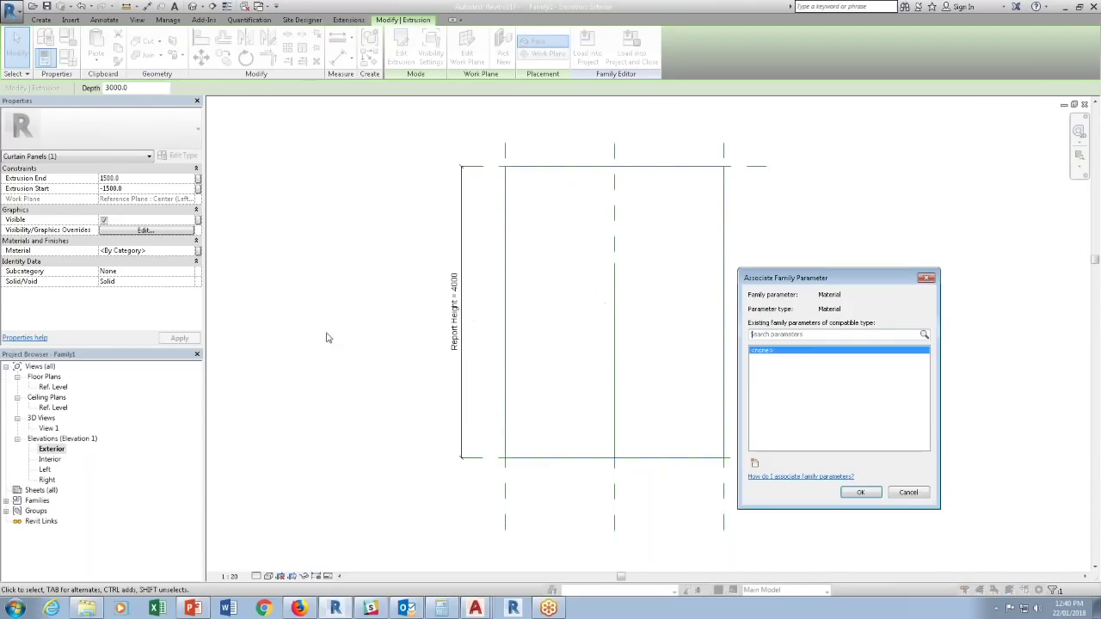
click(754, 462)
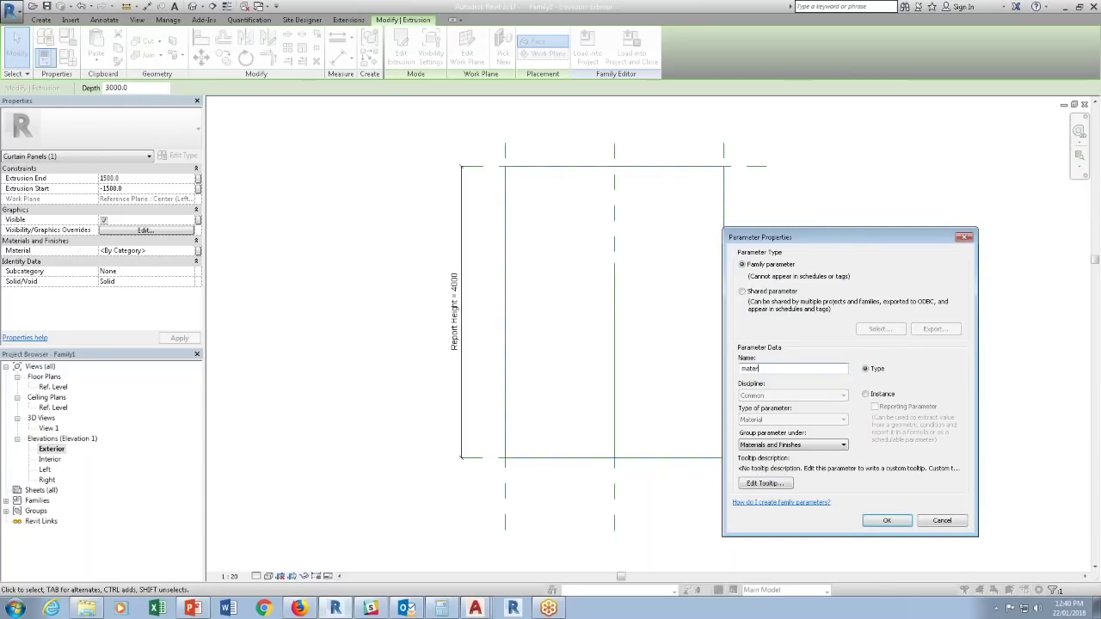
key(Return)
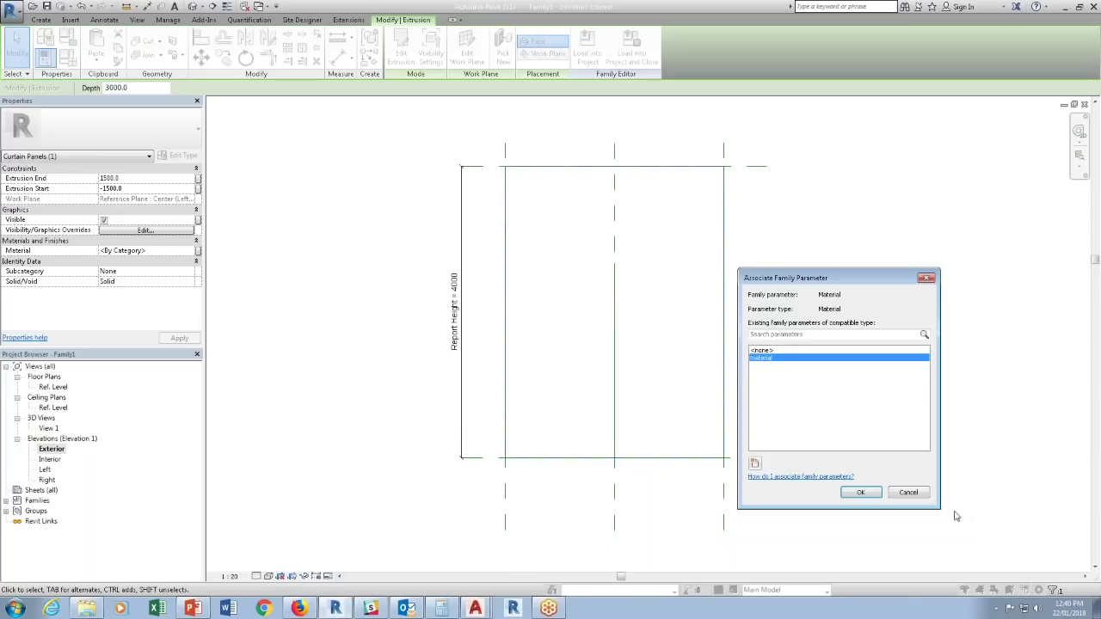
click(876, 493)
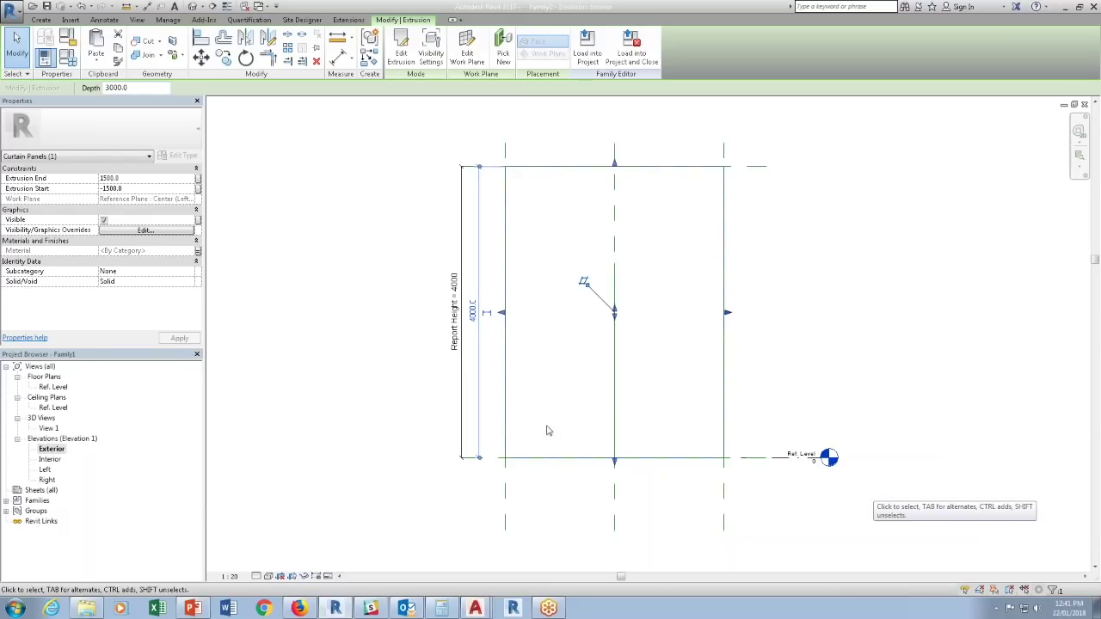
Assign the extrusion to the Glass subcategory.
click(194, 273)
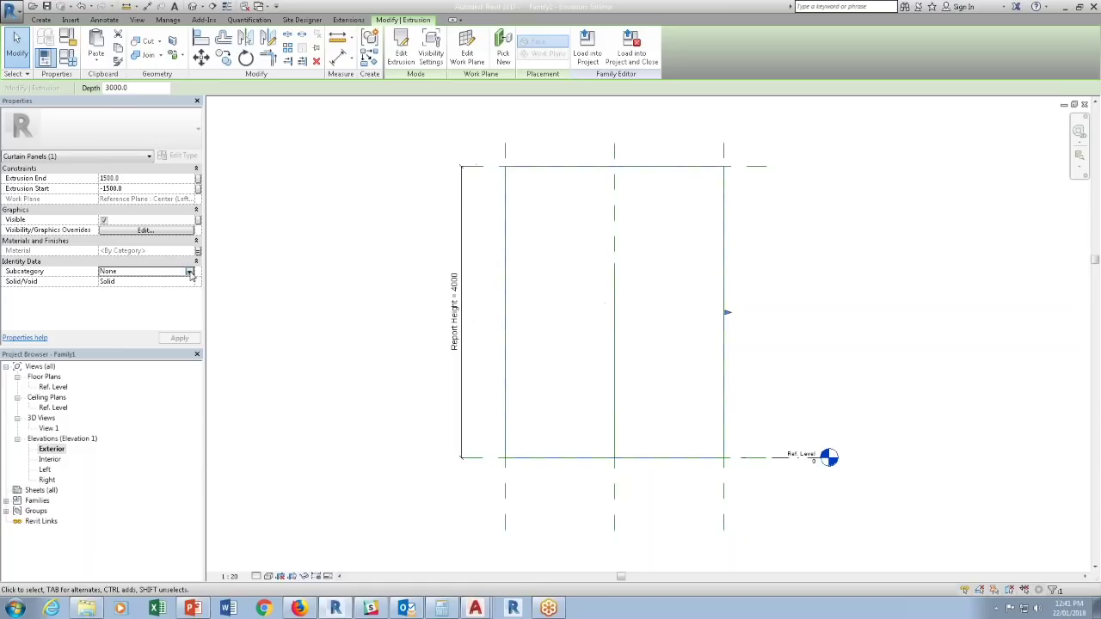
click(190, 271)
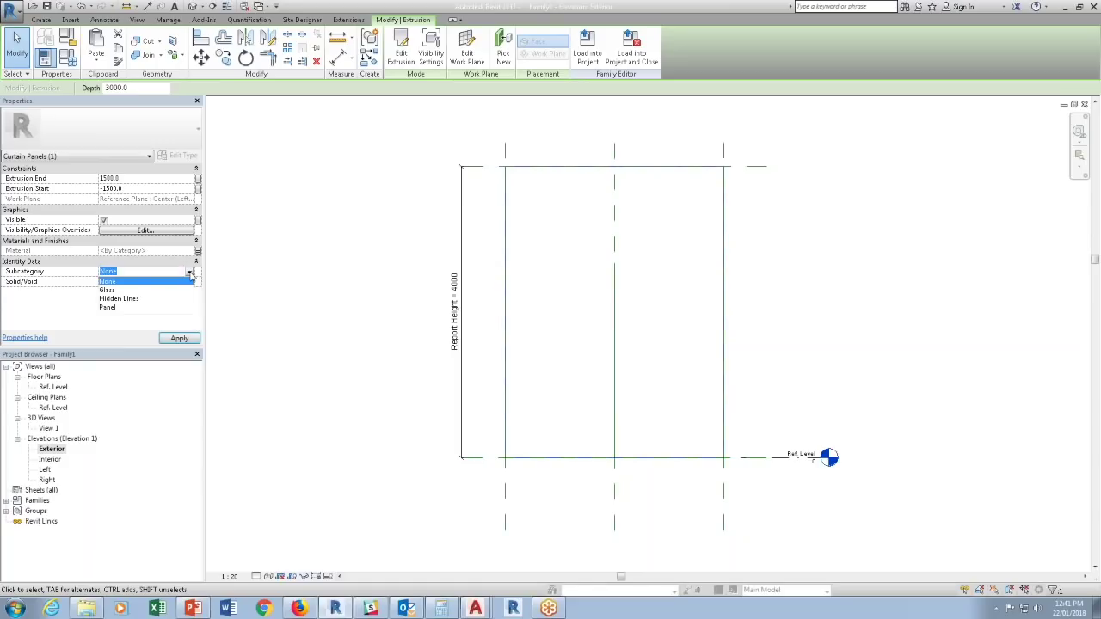
click(110, 292)
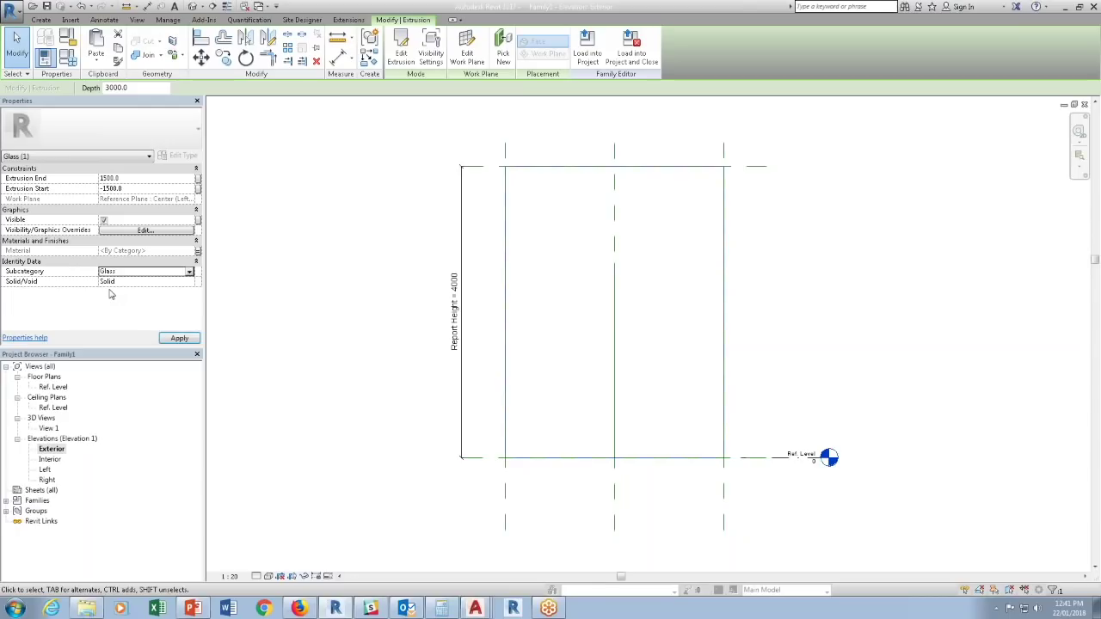
click(843, 300)
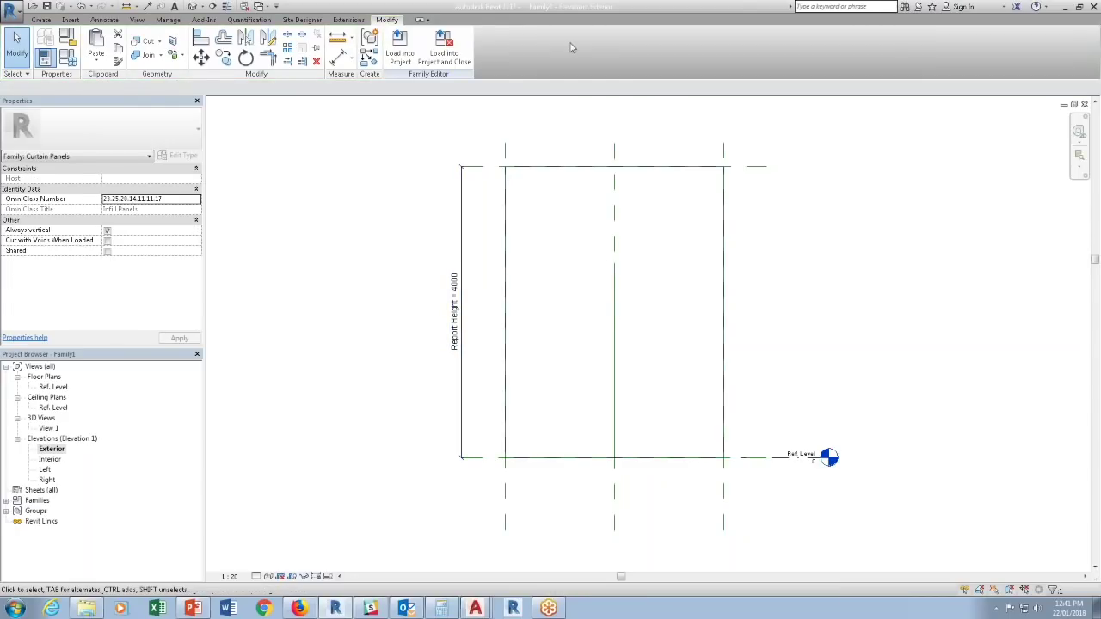
Load the panel family into Project1 and open the project's 3D view.
click(431, 56)
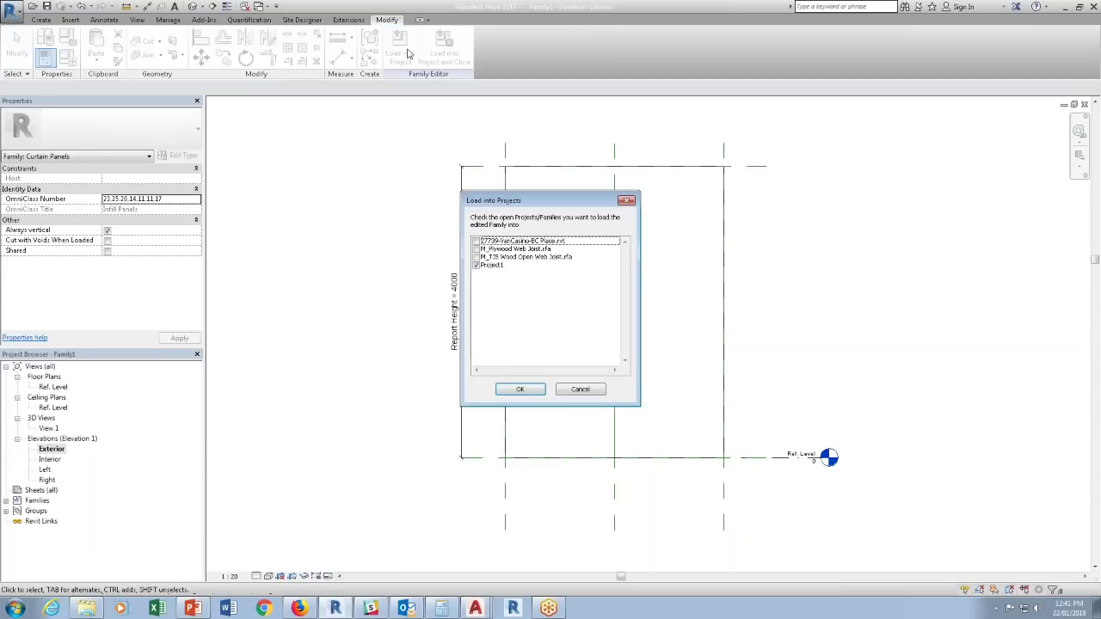
click(520, 390)
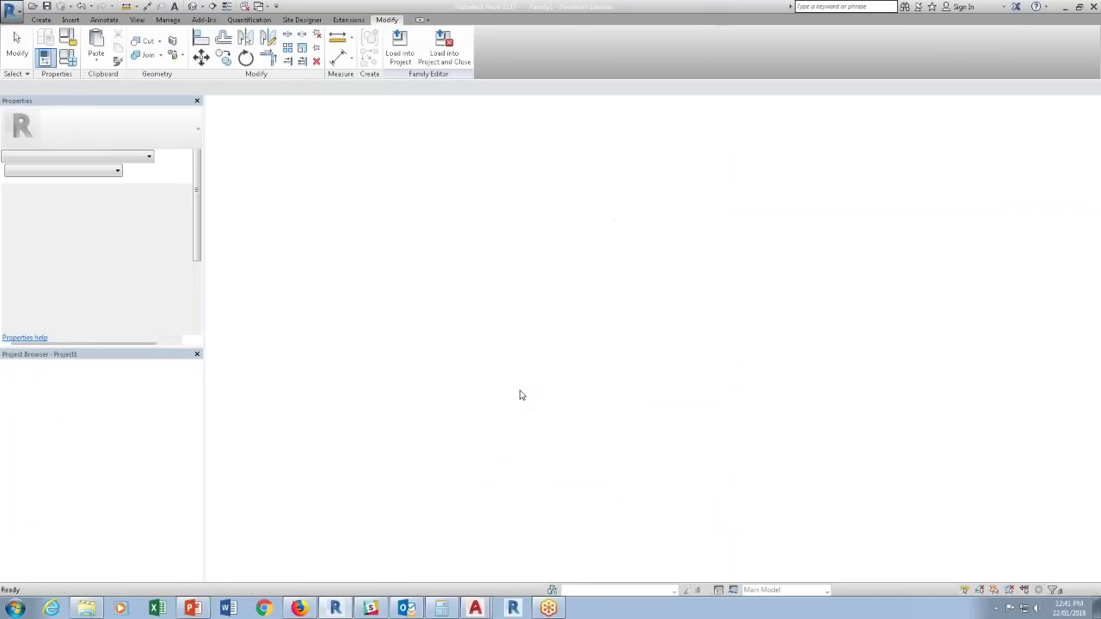
click(196, 7)
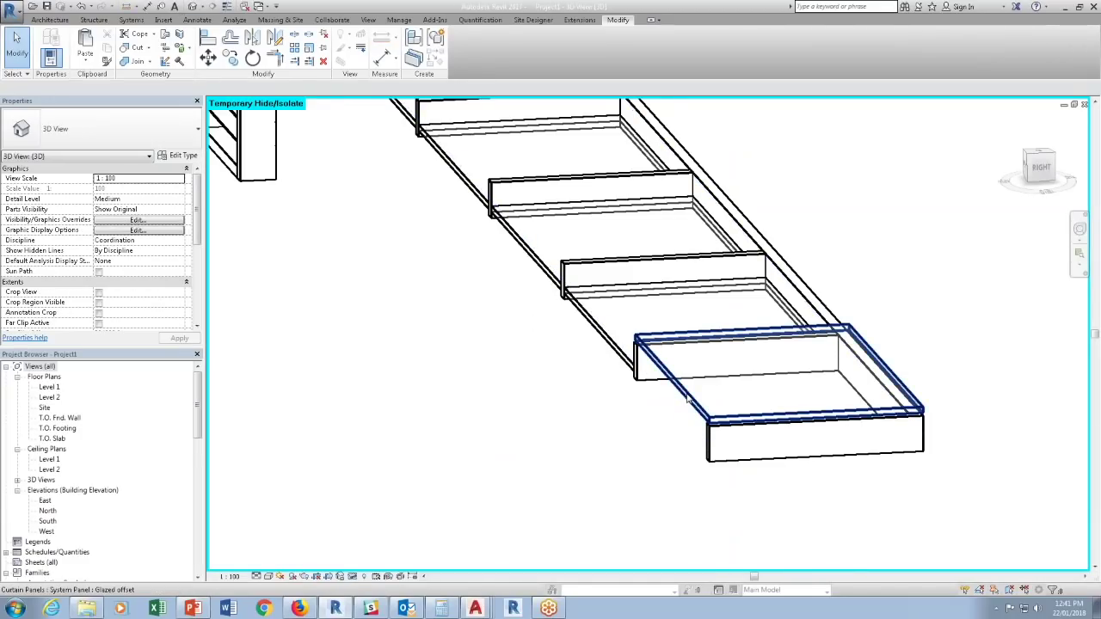
Change the canopy's end glazing panel to the Family1 panel type.
click(688, 397)
click(64, 127)
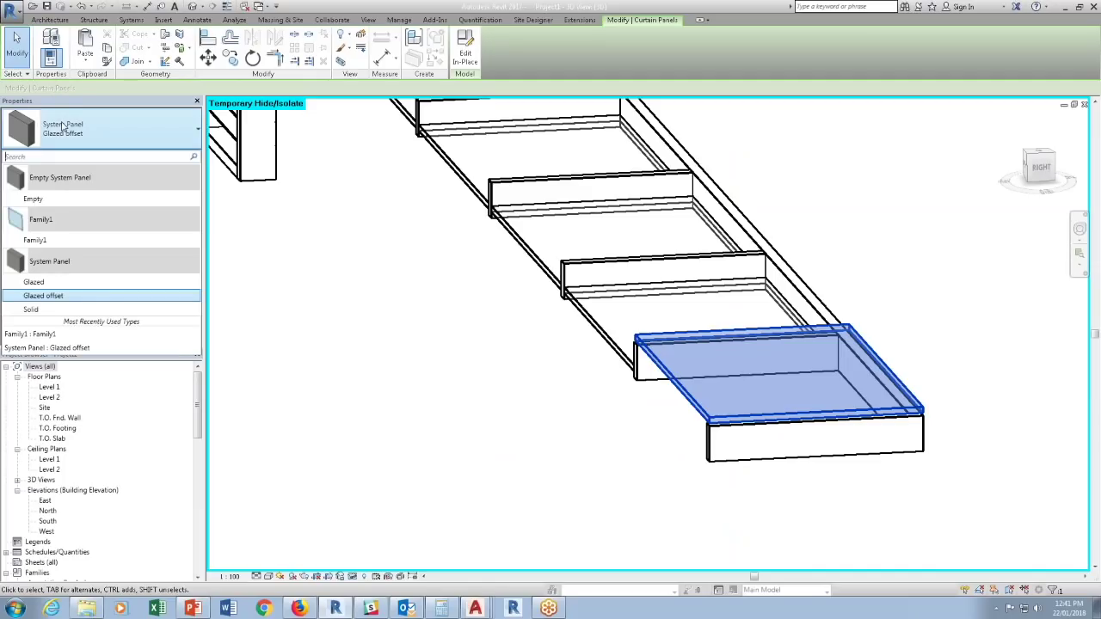
click(46, 244)
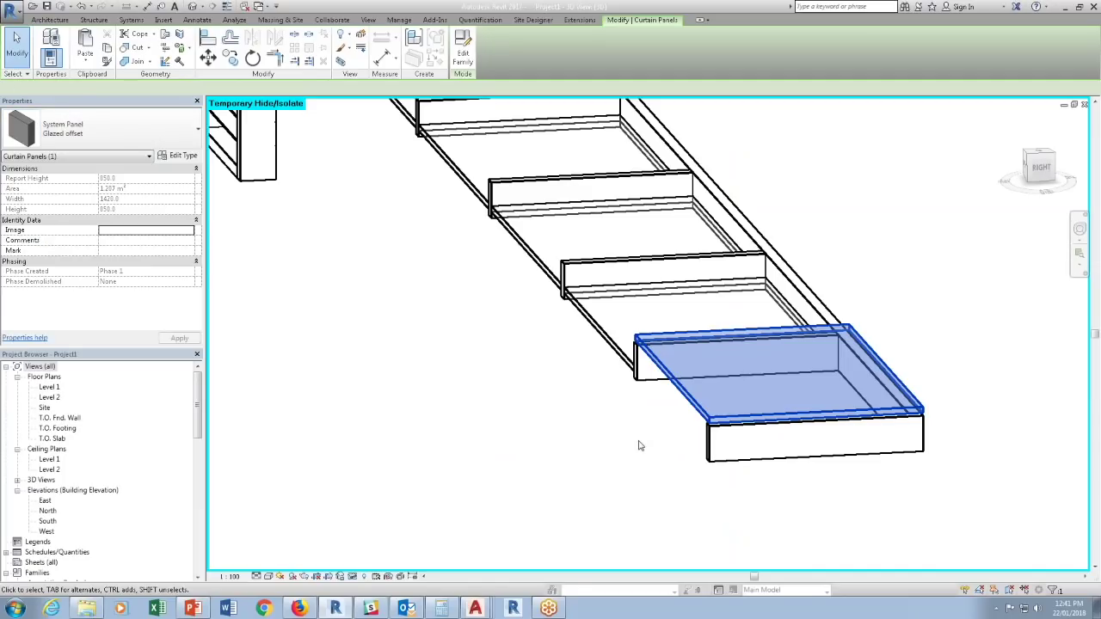
In the Family1 panel's type properties, set Offset Int and Offset Ext to 0 and apply them.
click(182, 156)
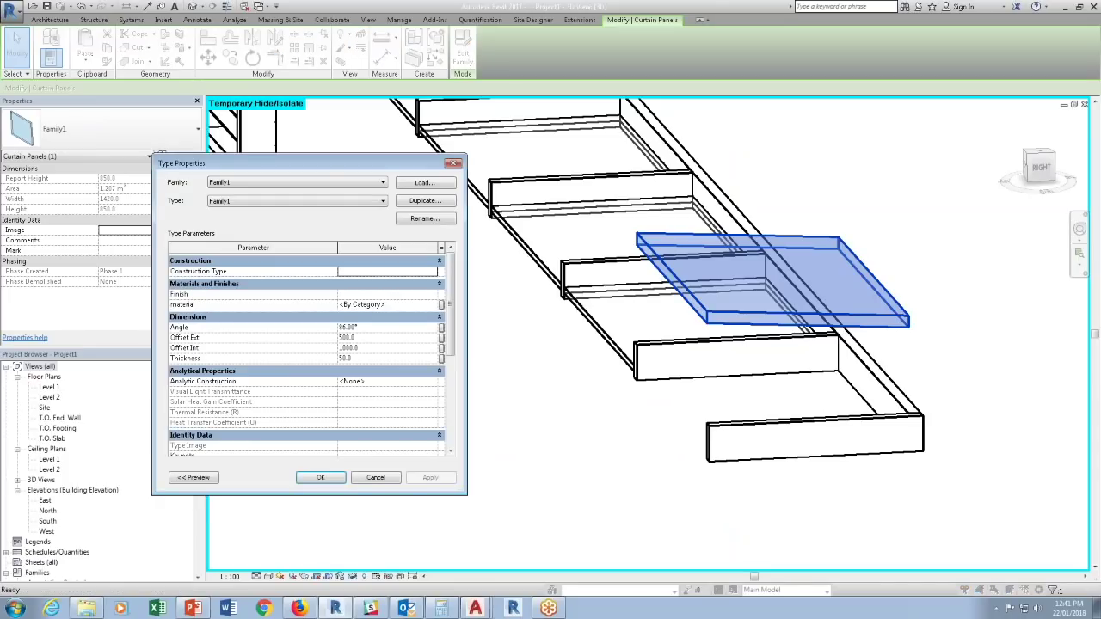
click(379, 348)
text(0)
click(383, 341)
text(0)
click(448, 479)
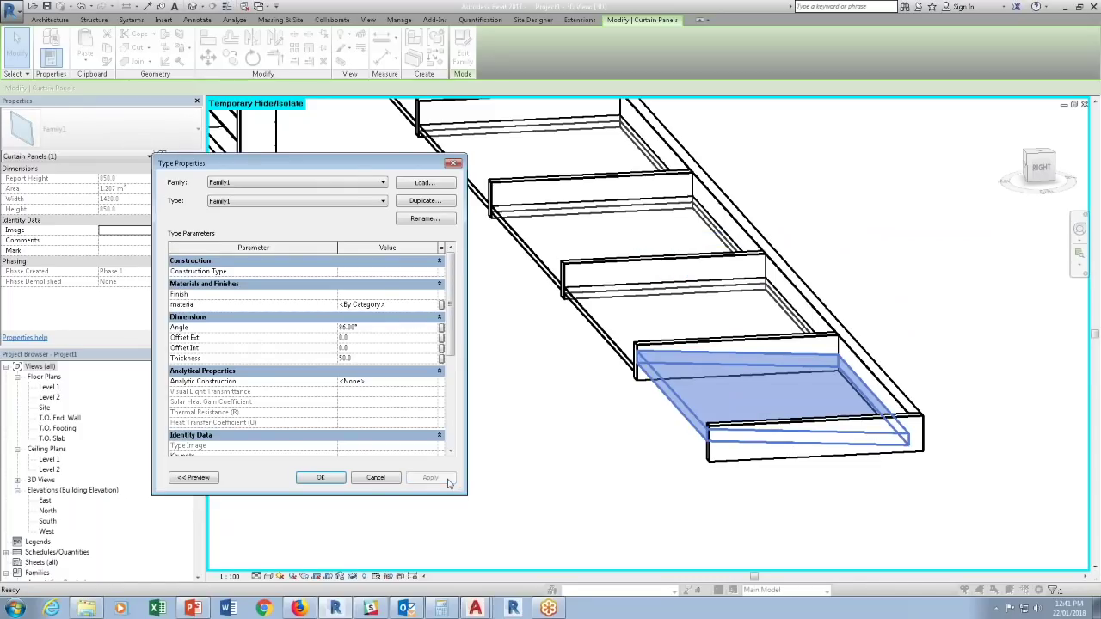
Set the Family1 panel type's Thickness to 25 and confirm the type properties.
click(370, 358)
text(25)
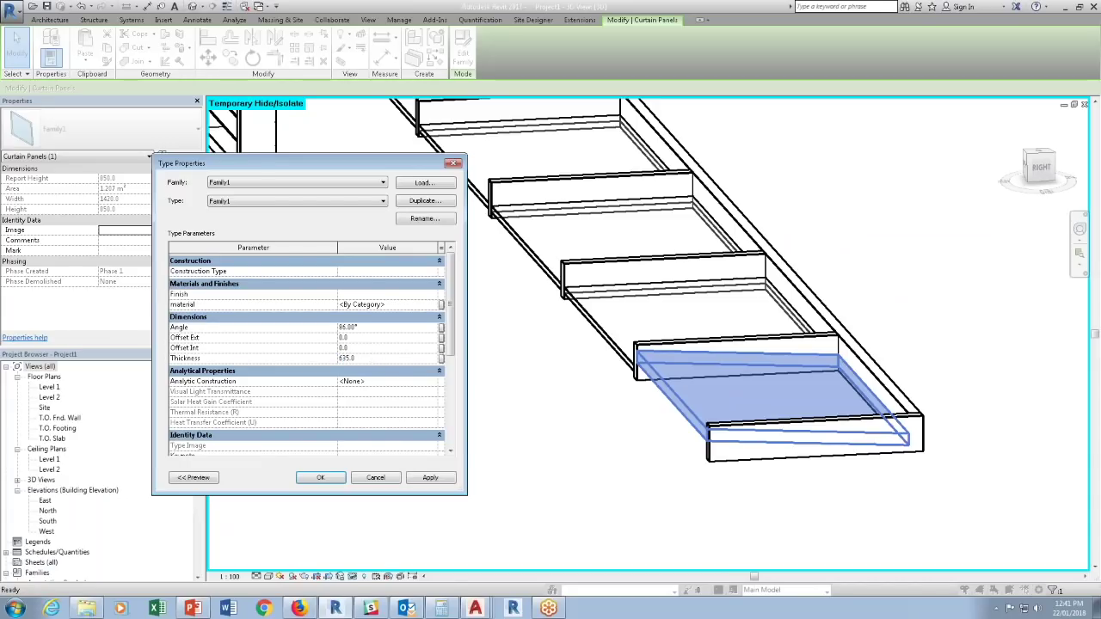
click(374, 361)
text(25)
click(321, 478)
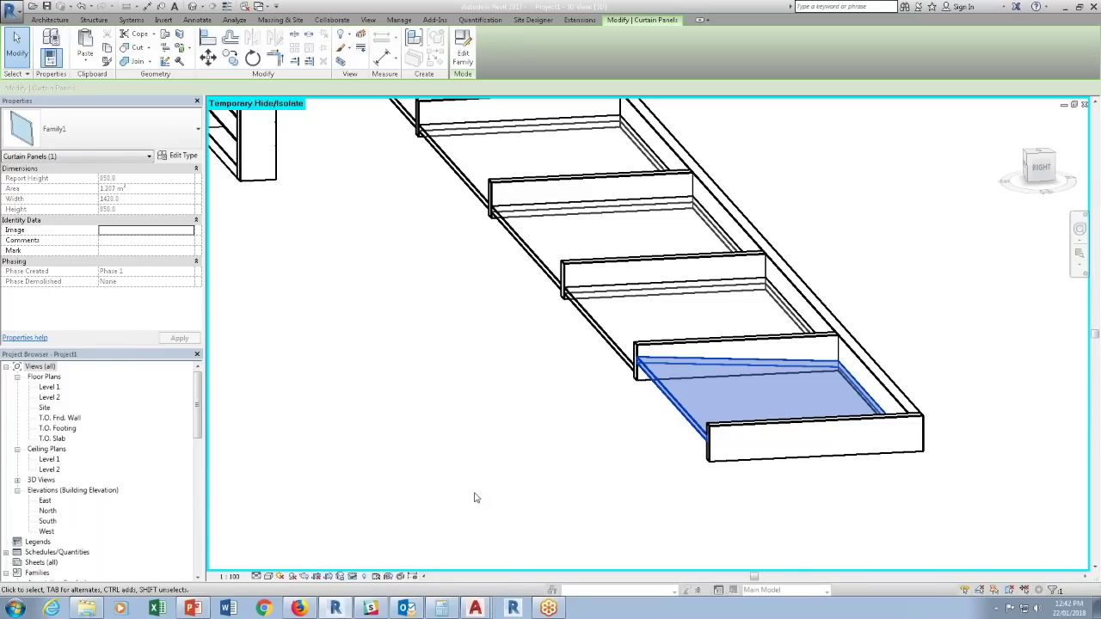
click(189, 157)
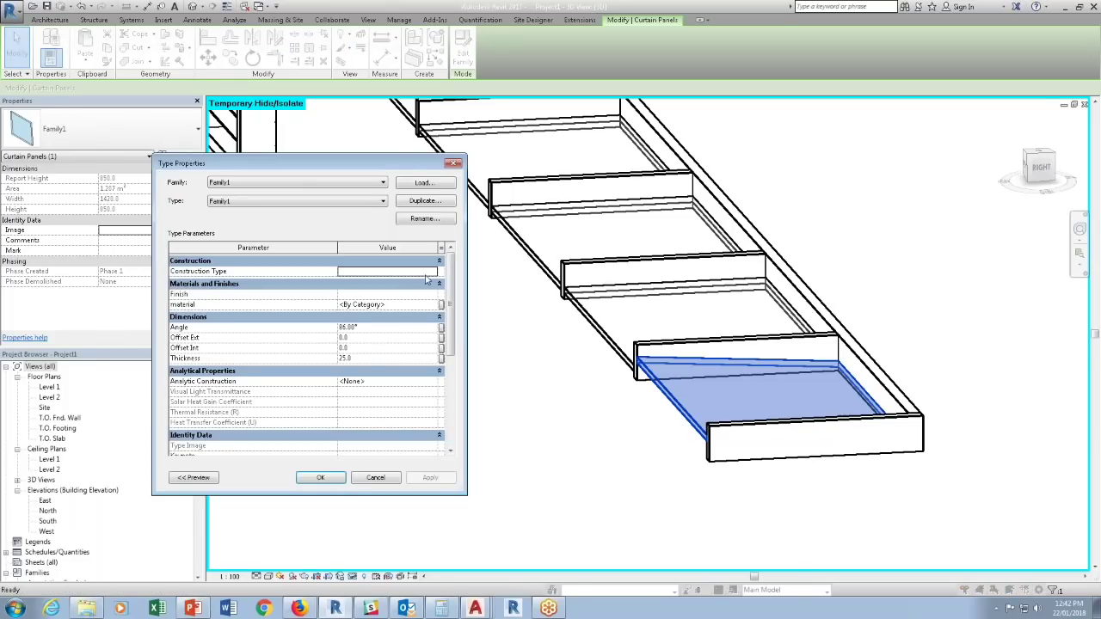
key(Escape)
key(Escape)
Set the Curtain Panel of the Canopy sloped glazing type to Family1 : Family1.
click(800, 295)
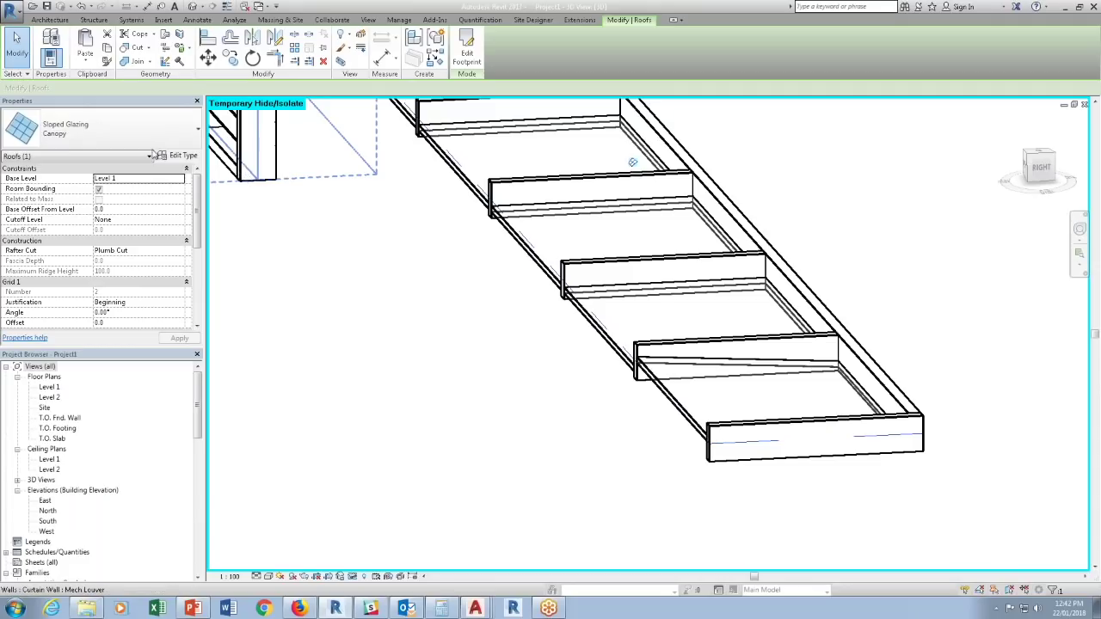
click(181, 158)
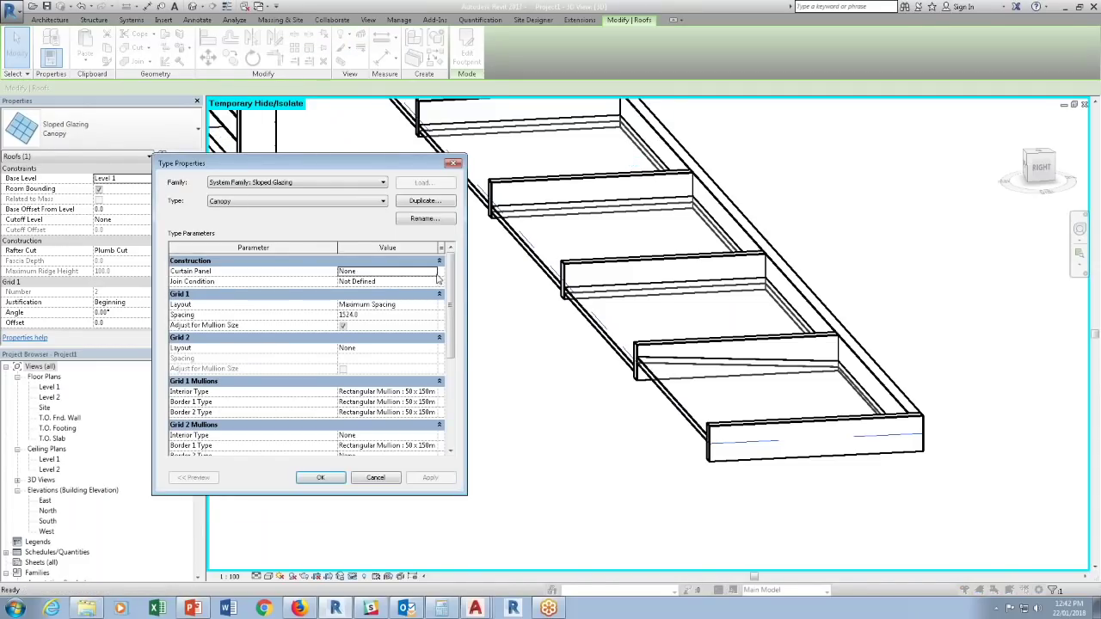
click(435, 274)
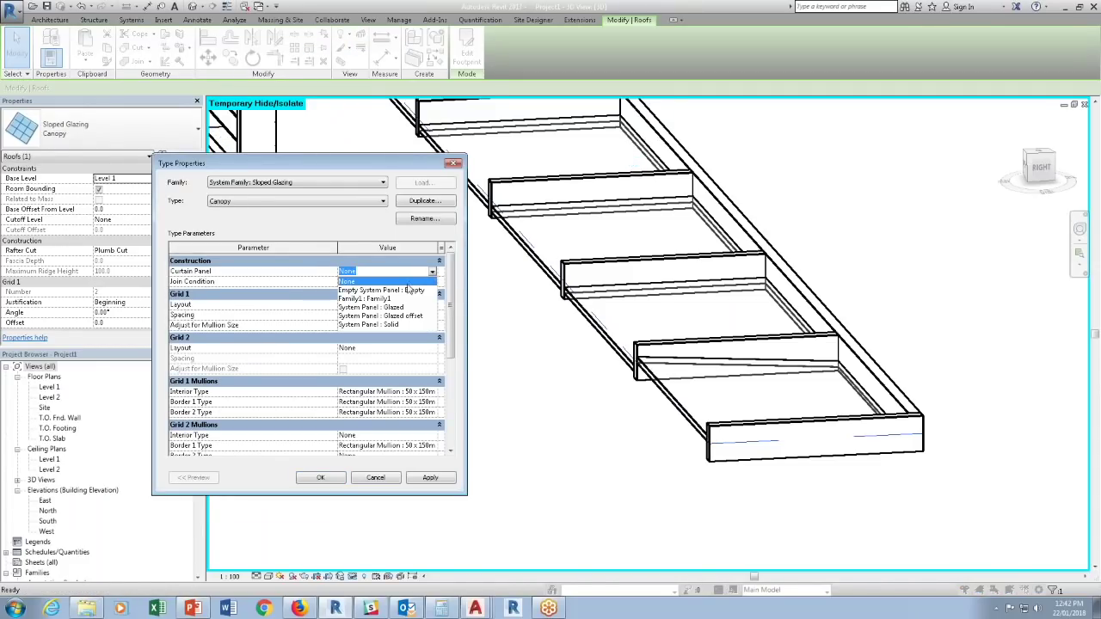
click(380, 298)
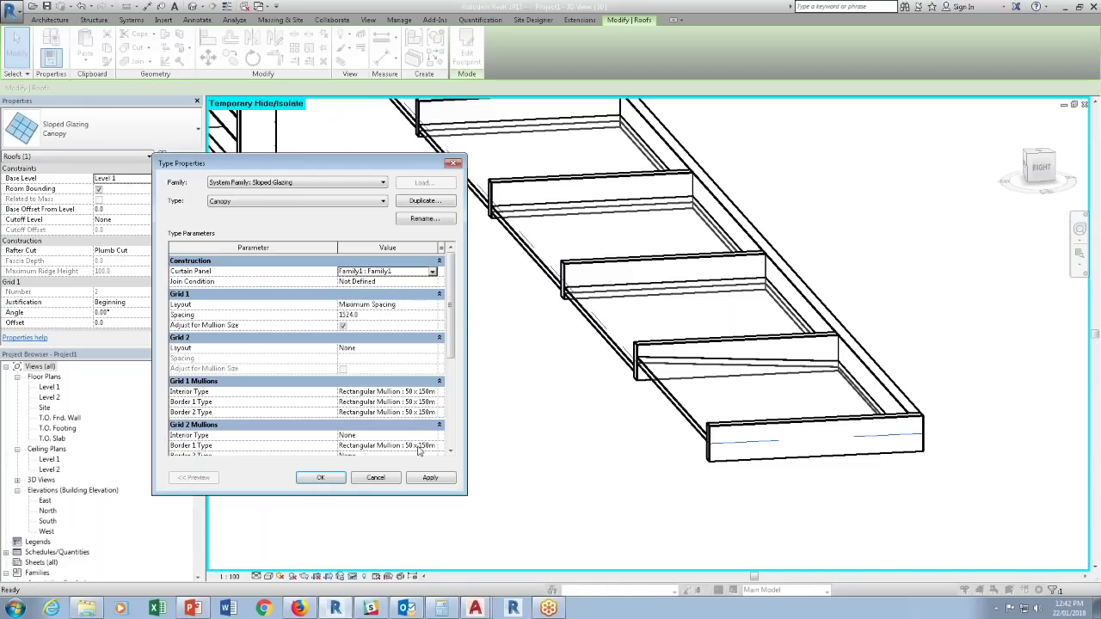
click(429, 478)
click(316, 480)
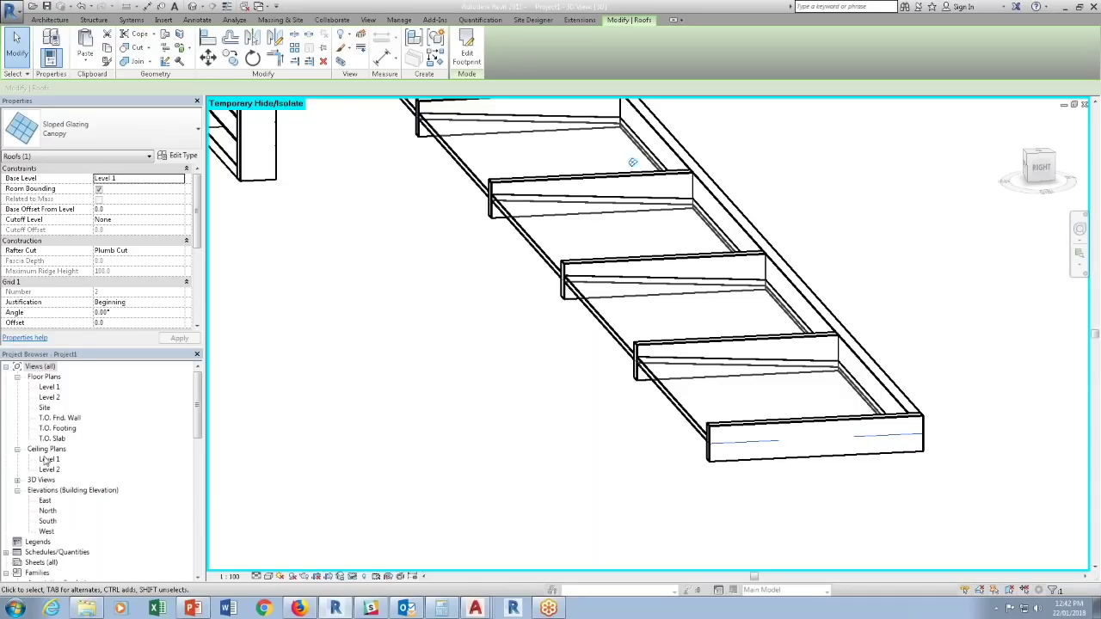
In the Level 1 floor plan, start a roof by footprint using the Sloped Glazing type.
double_click(49, 387)
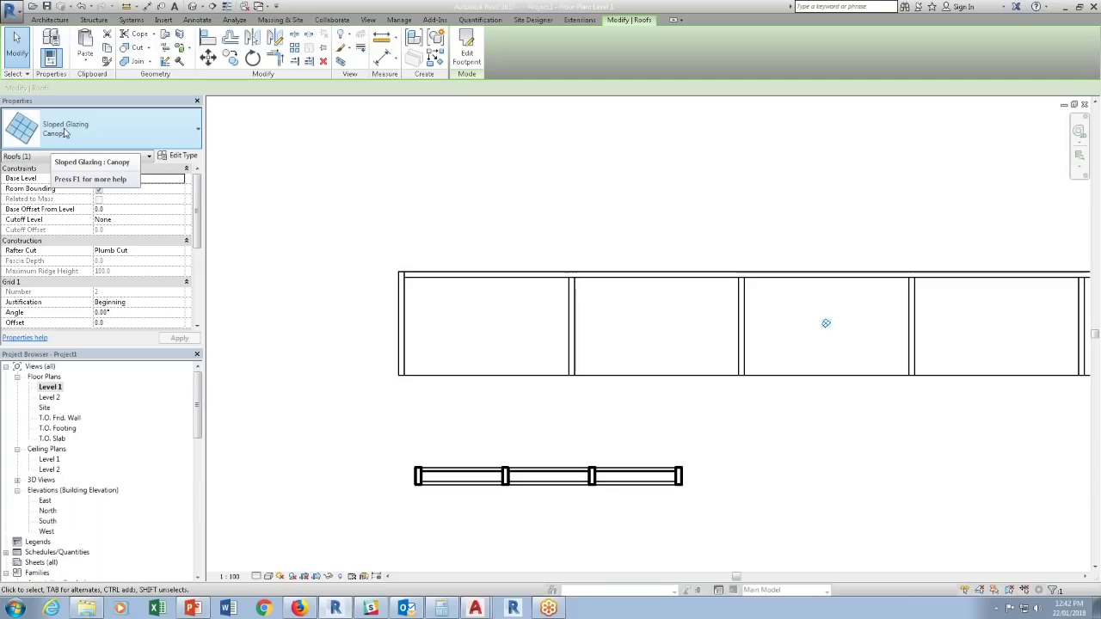
click(57, 20)
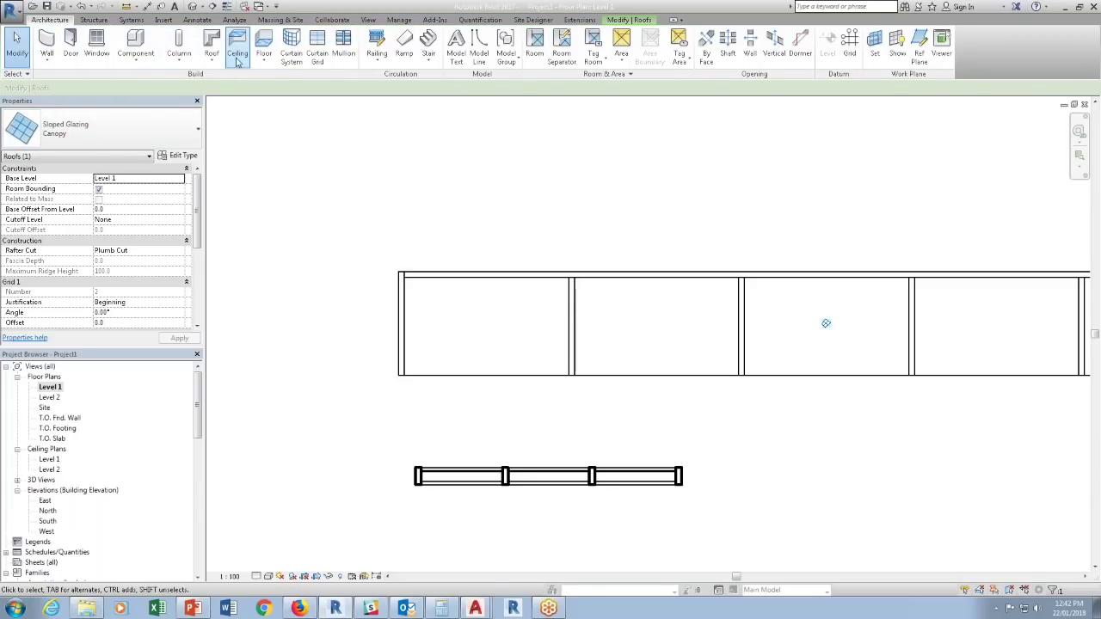
click(211, 38)
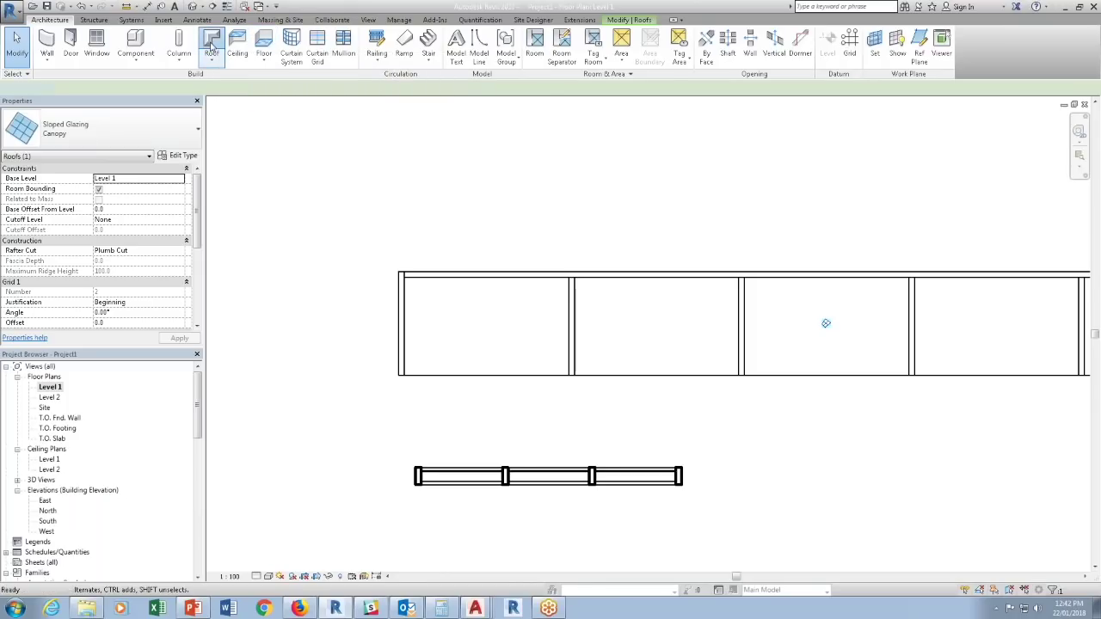
click(133, 138)
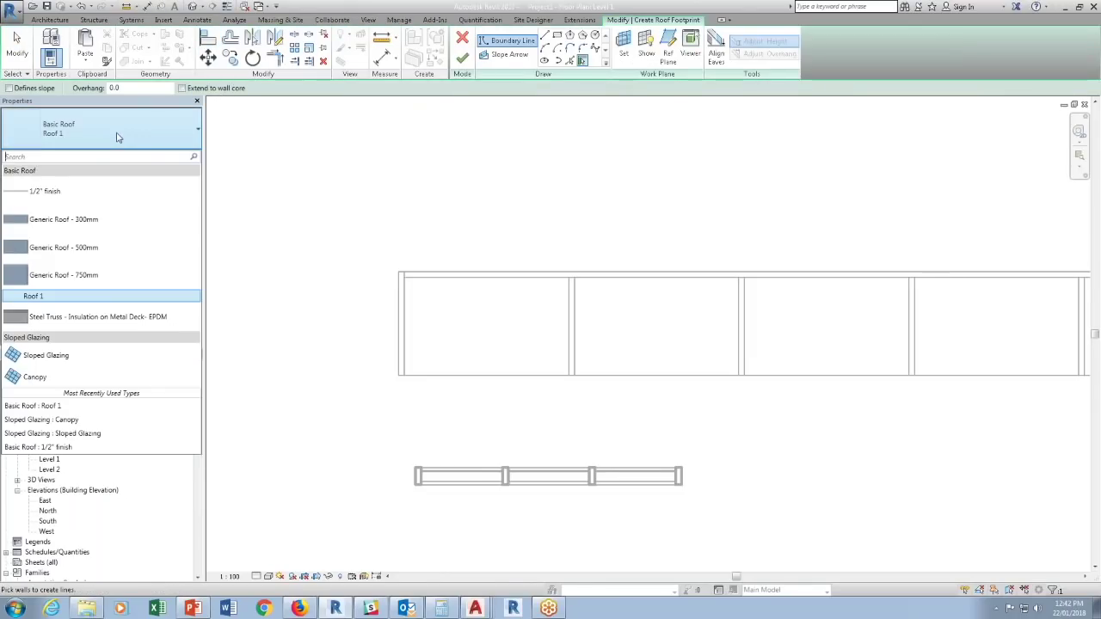
click(44, 361)
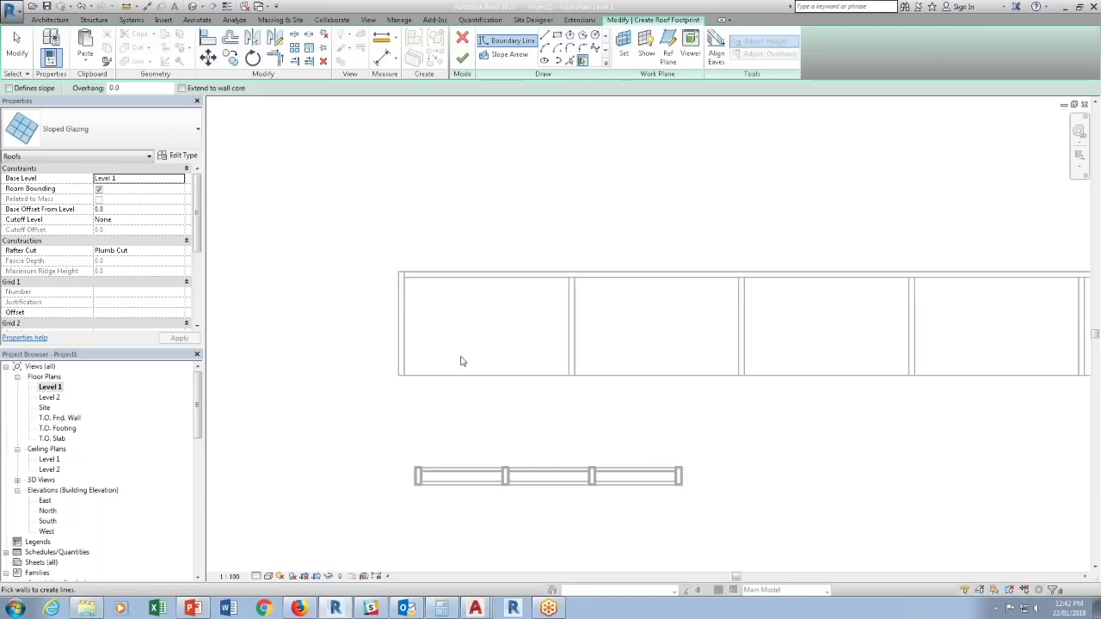
Sketch a long rectangular roof boundary about 400 mm deep in the open area left of the existing canopy.
middle_drag(494, 359, 683, 334)
click(557, 34)
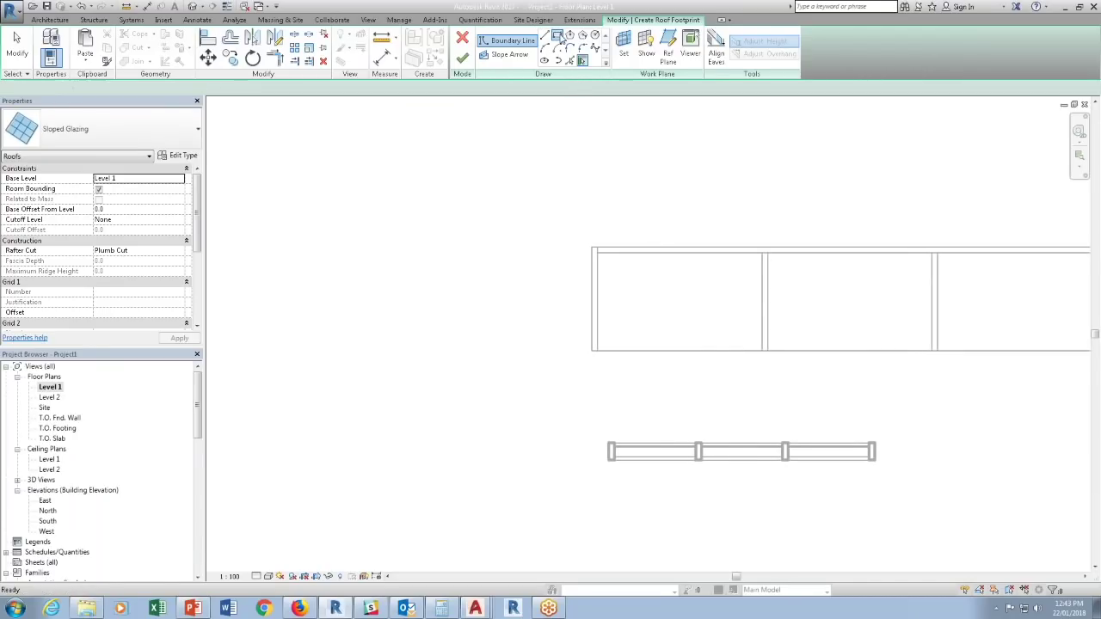
click(475, 256)
middle_drag(279, 306, 516, 328)
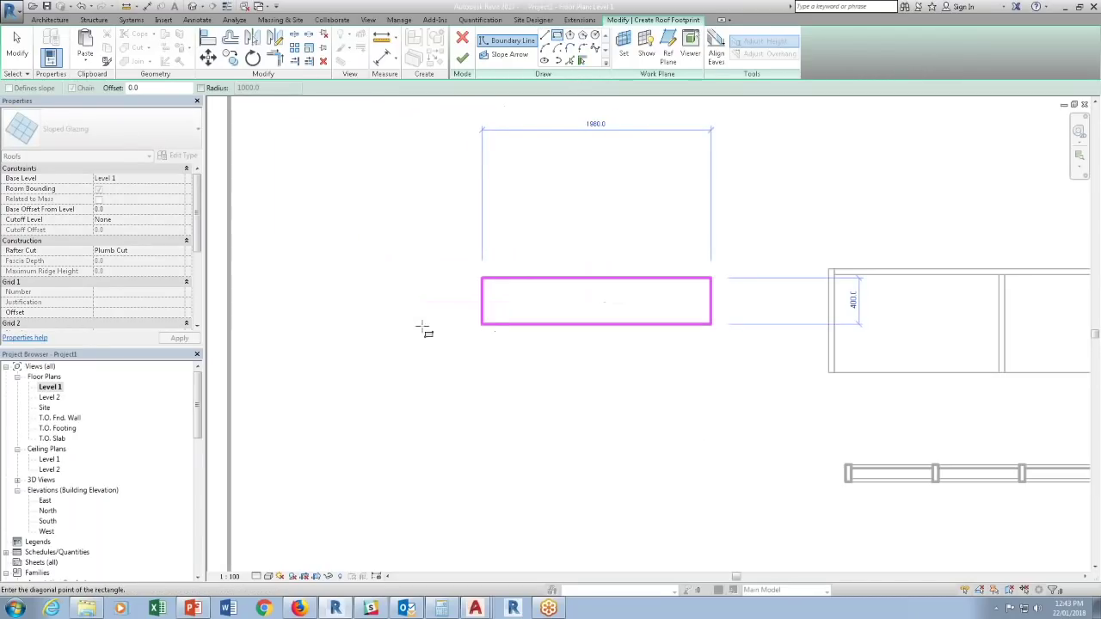
click(393, 327)
key(Escape)
key(Escape)
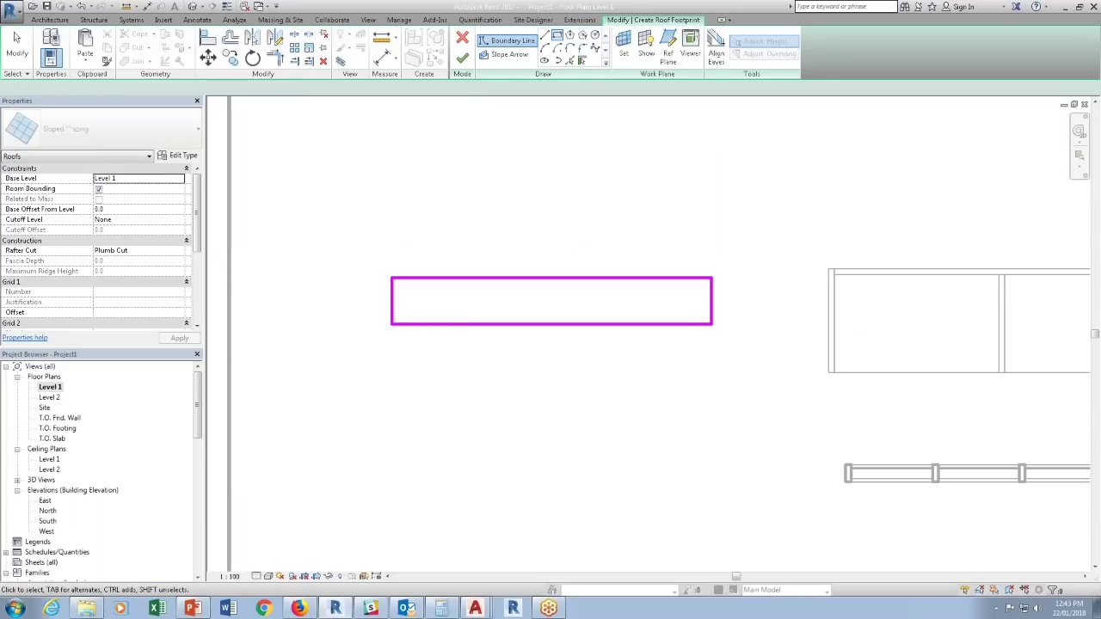
Draw a slope arrow from the midpoint of the boundary's upper edge to the midpoint of its lower edge.
click(508, 55)
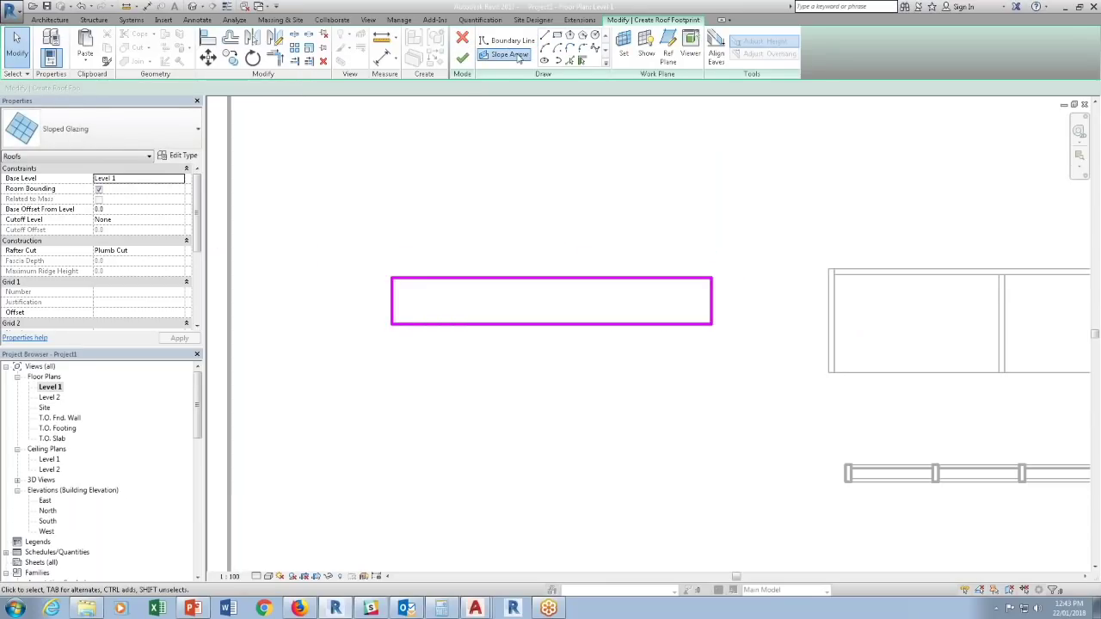
click(550, 276)
click(550, 324)
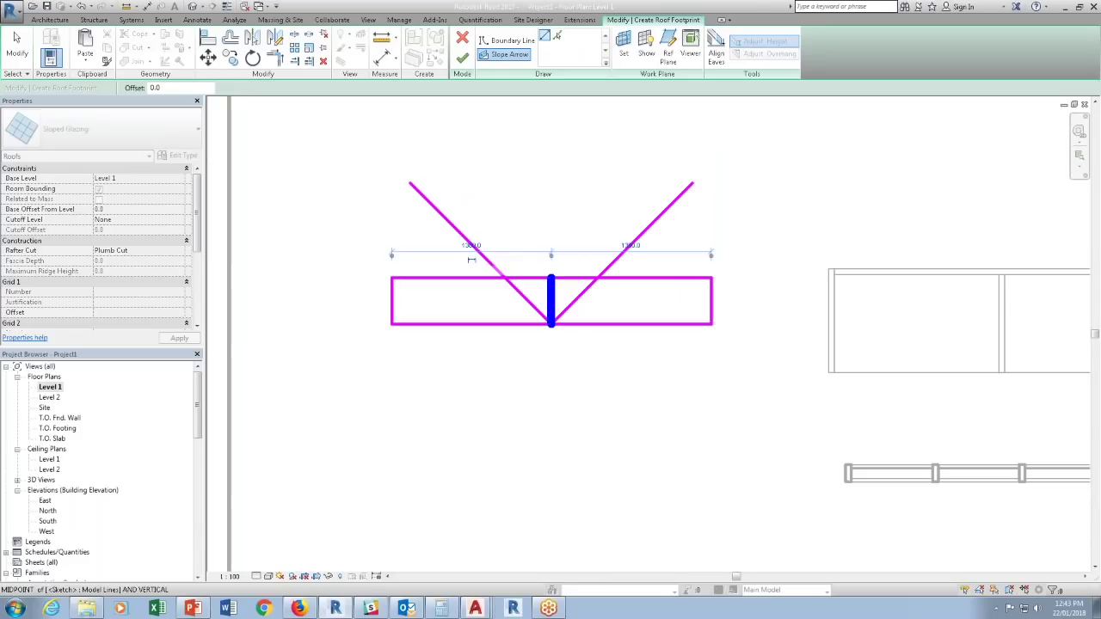
key(Escape)
Define the slope arrow by Slope and set the slope to 30°.
click(555, 315)
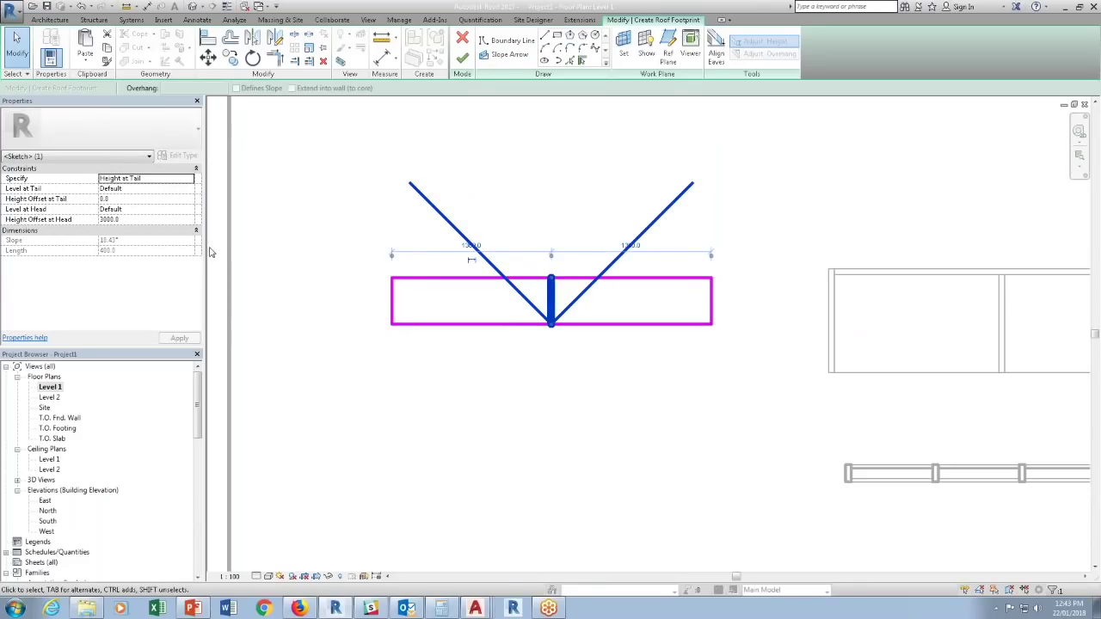
click(189, 179)
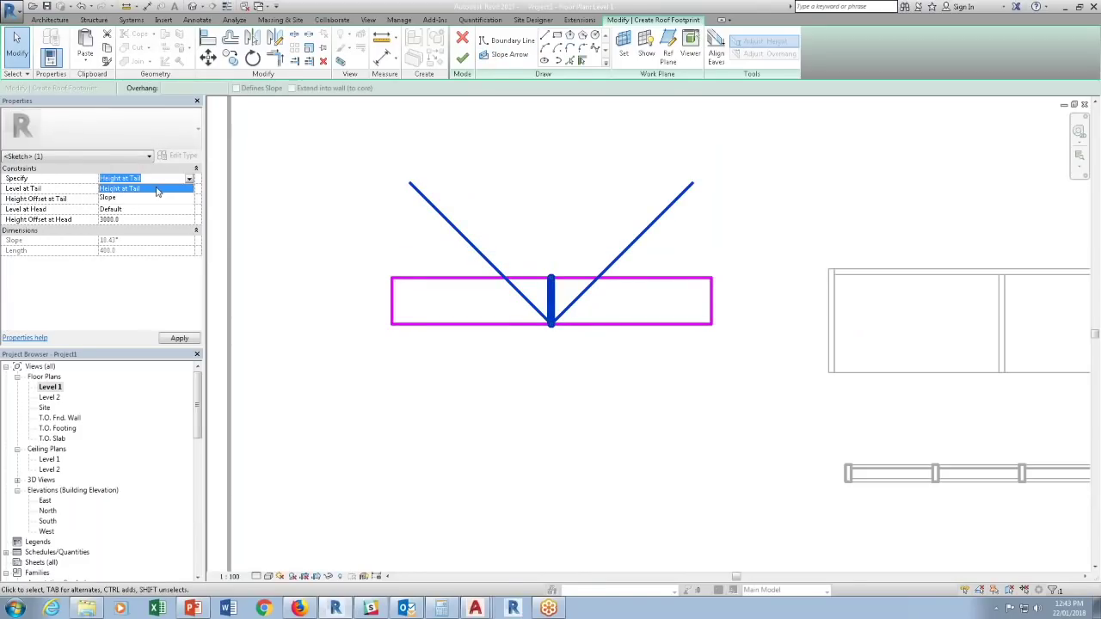
click(153, 197)
click(139, 240)
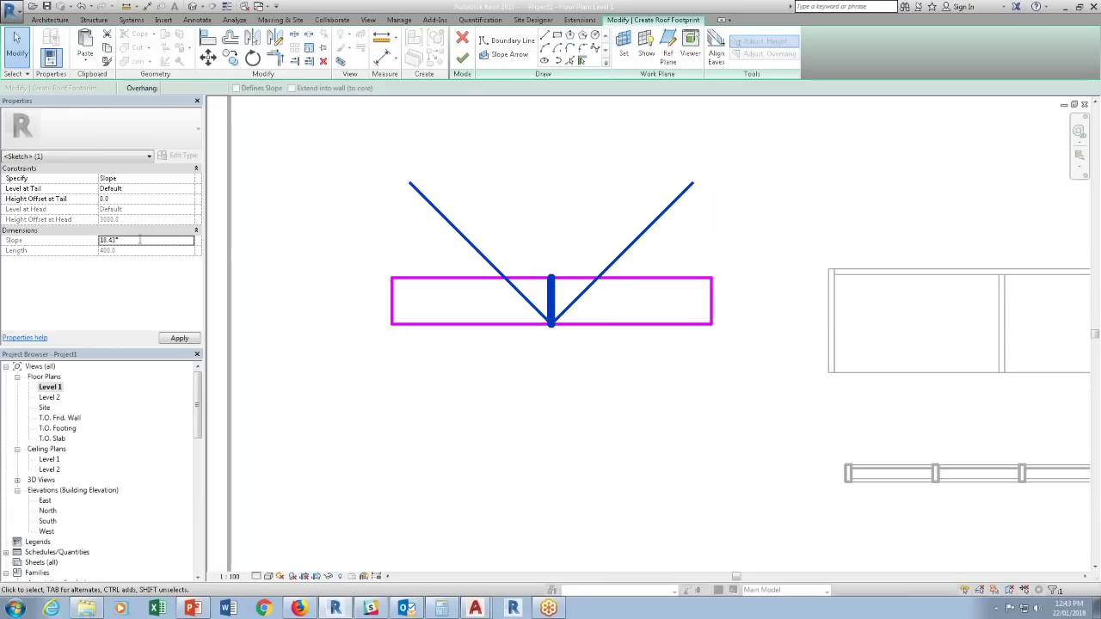
double_click(106, 241)
text(30)
Define the slope arrow by Height at Tail and set its Level at Head to Level 2.
click(190, 181)
click(130, 188)
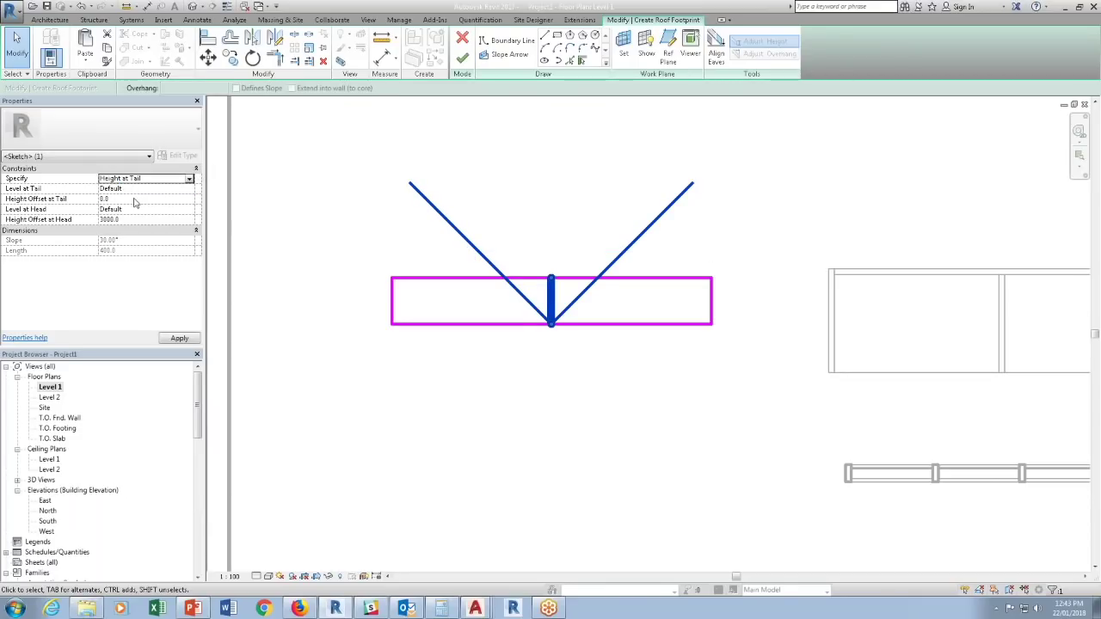
click(187, 211)
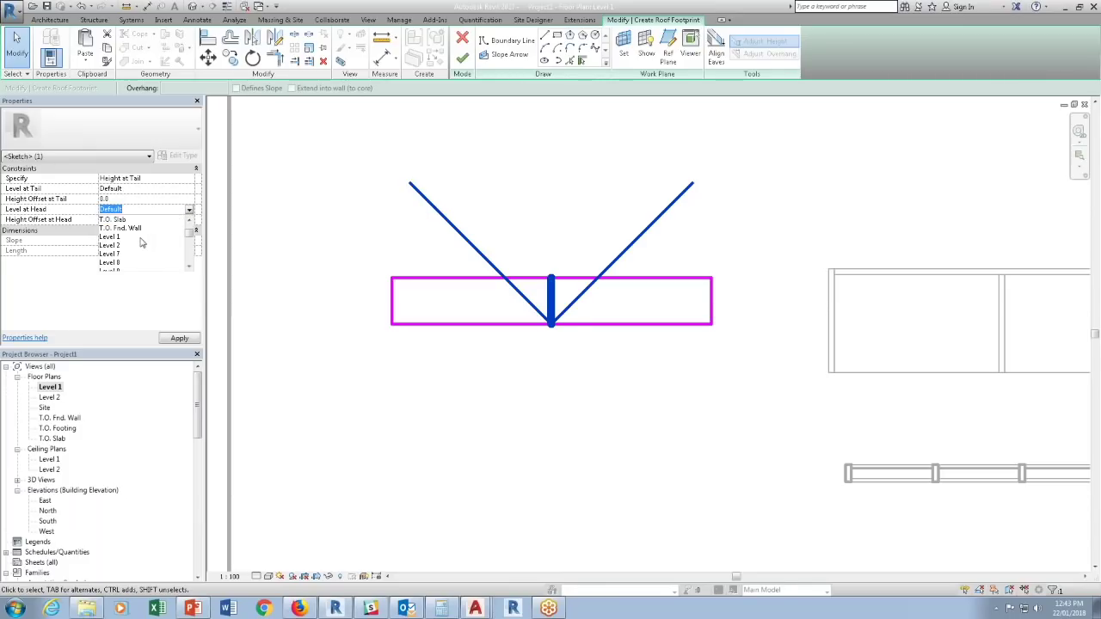
click(107, 246)
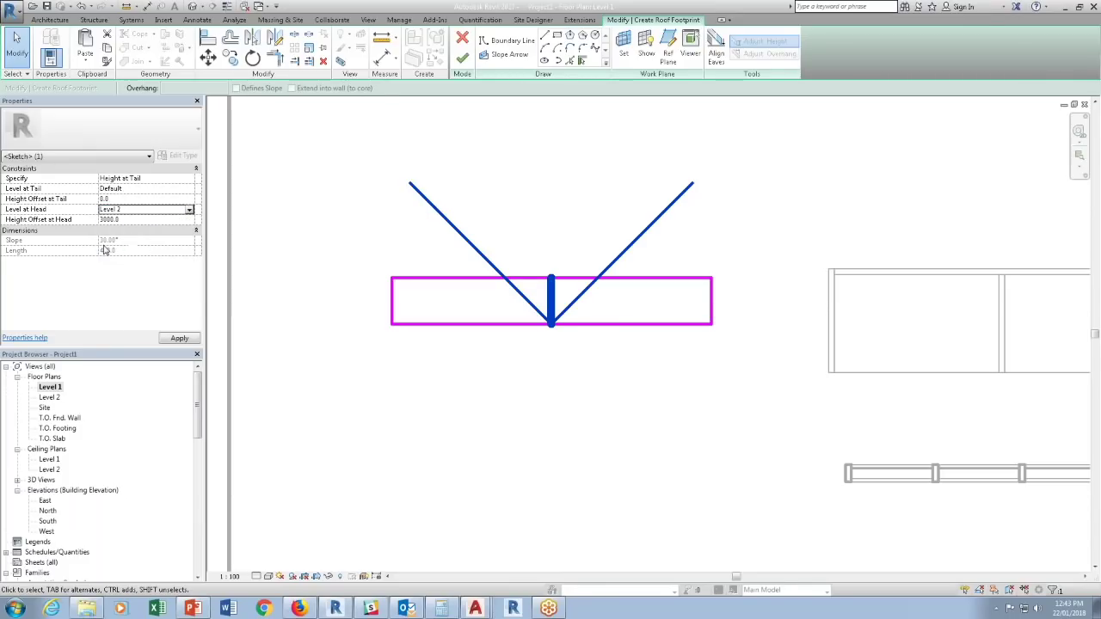
Set the slope arrow's Height Offset at Head to 0 and finish the roof sketch.
click(128, 220)
text(0)
key(Return)
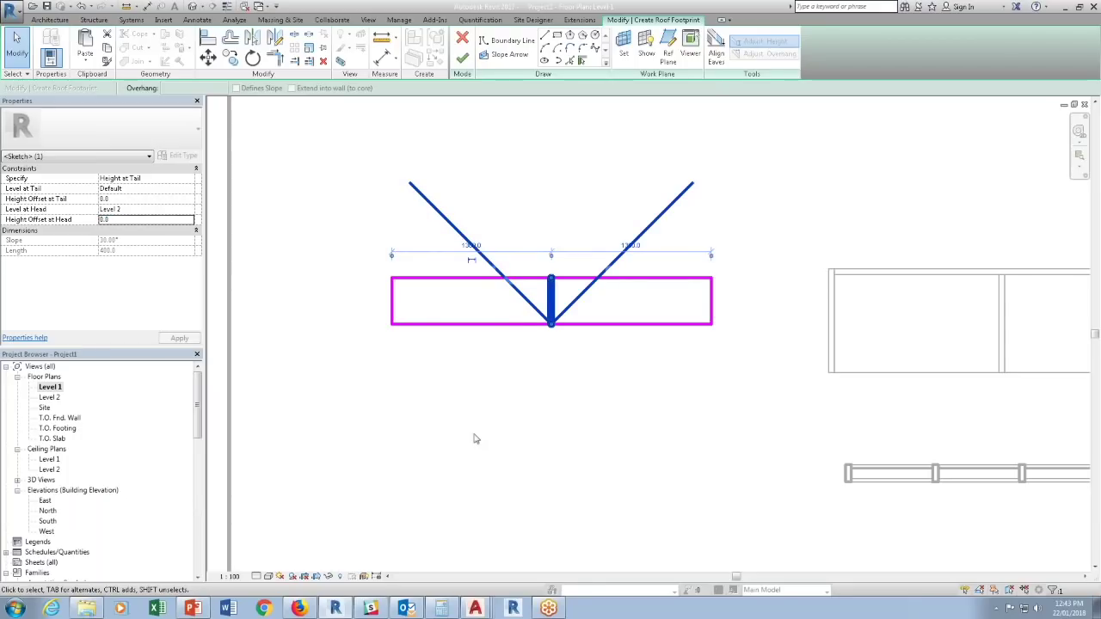
click(462, 58)
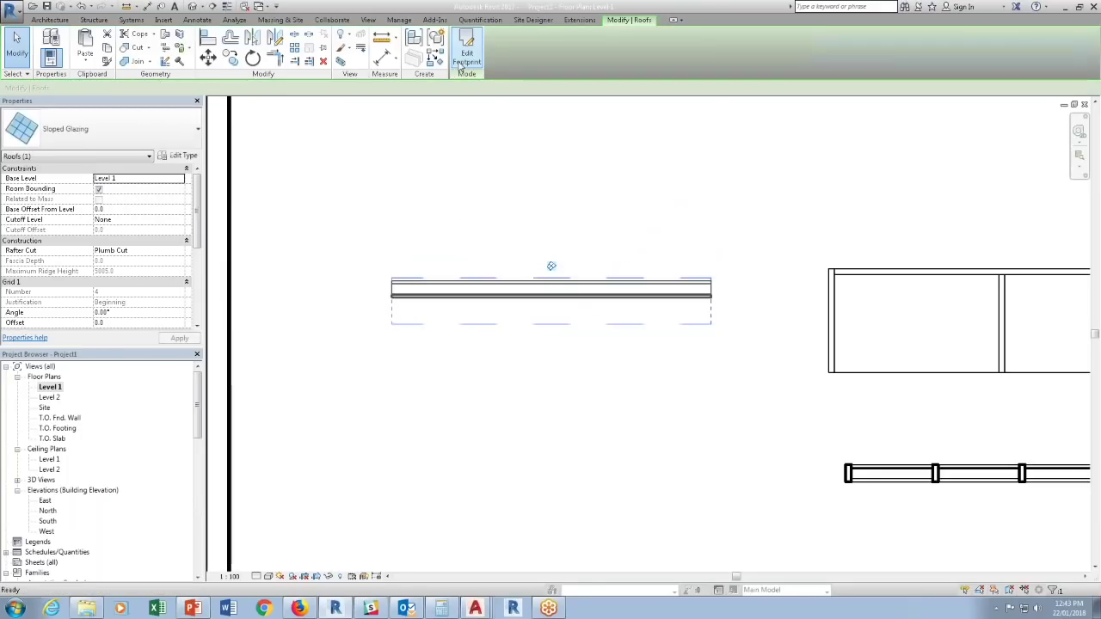
Examine the new sloped glazing roof in the 3D view beside the louvre panel and the canopy.
click(196, 6)
scroll(586, 427, down, 5)
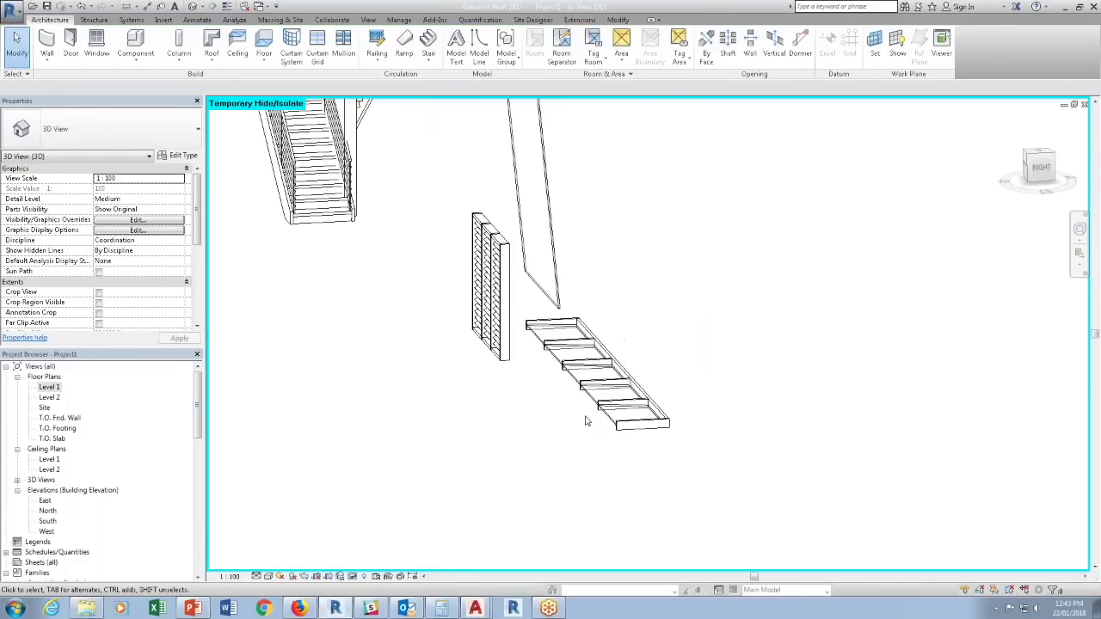
click(516, 246)
shift+middle_drag(516, 258, 492, 289)
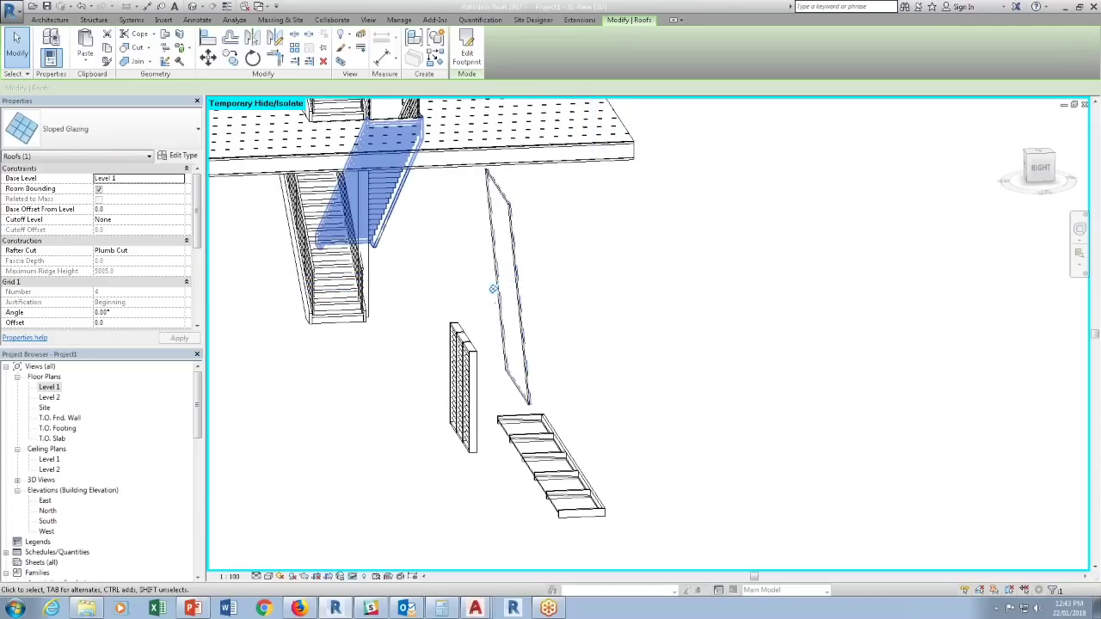
Delete the stair between Level 1 and the underside of the tower in the North elevation.
double_click(48, 513)
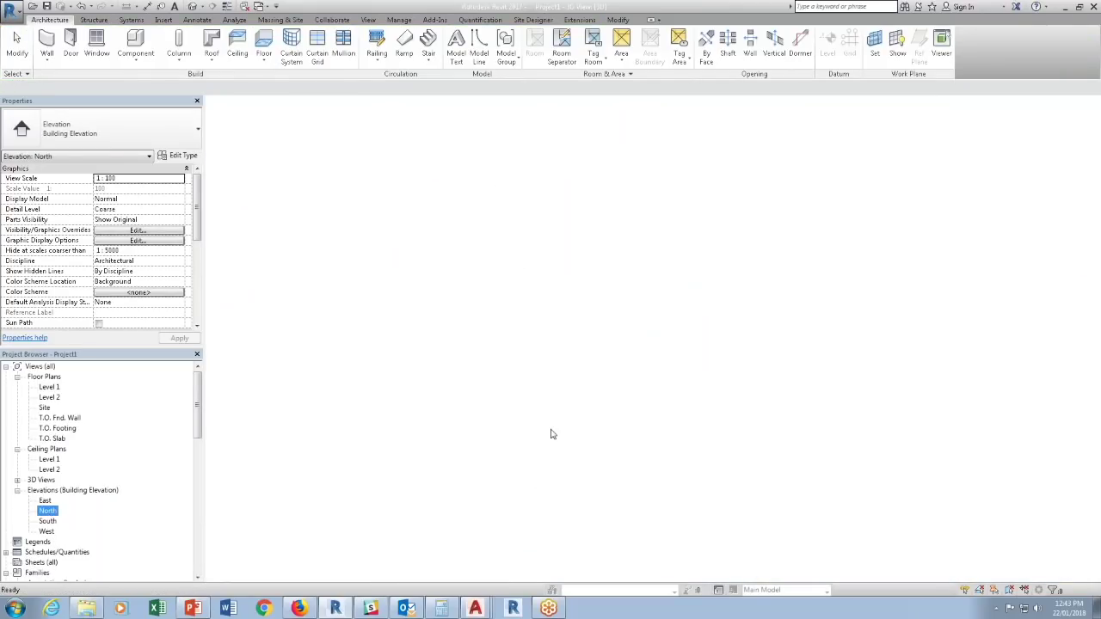
scroll(542, 426, down, 3)
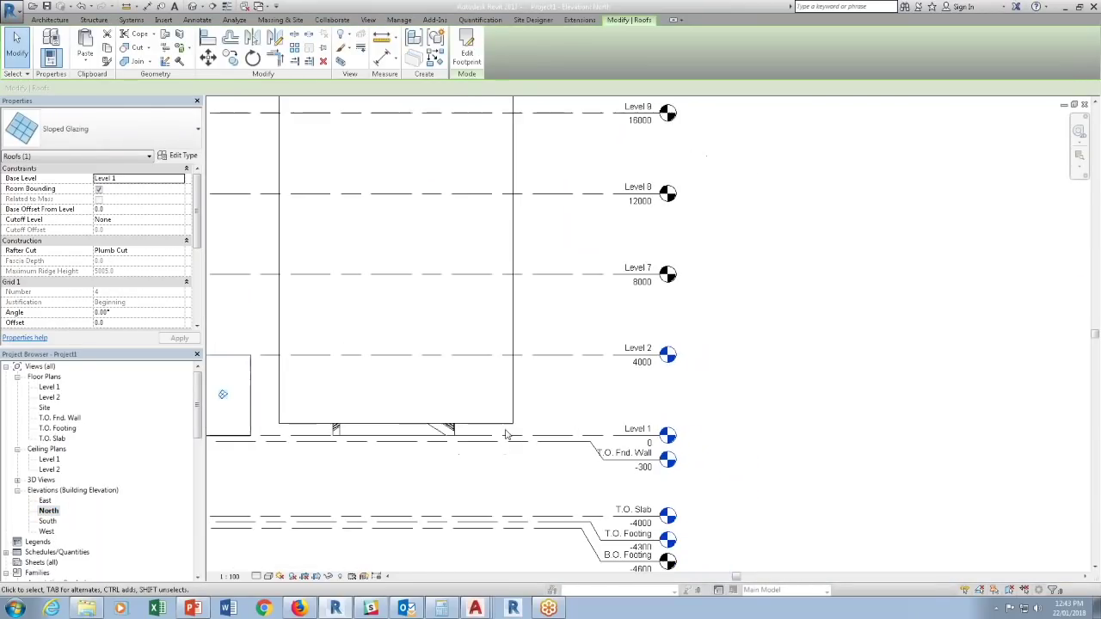
click(435, 432)
key(Delete)
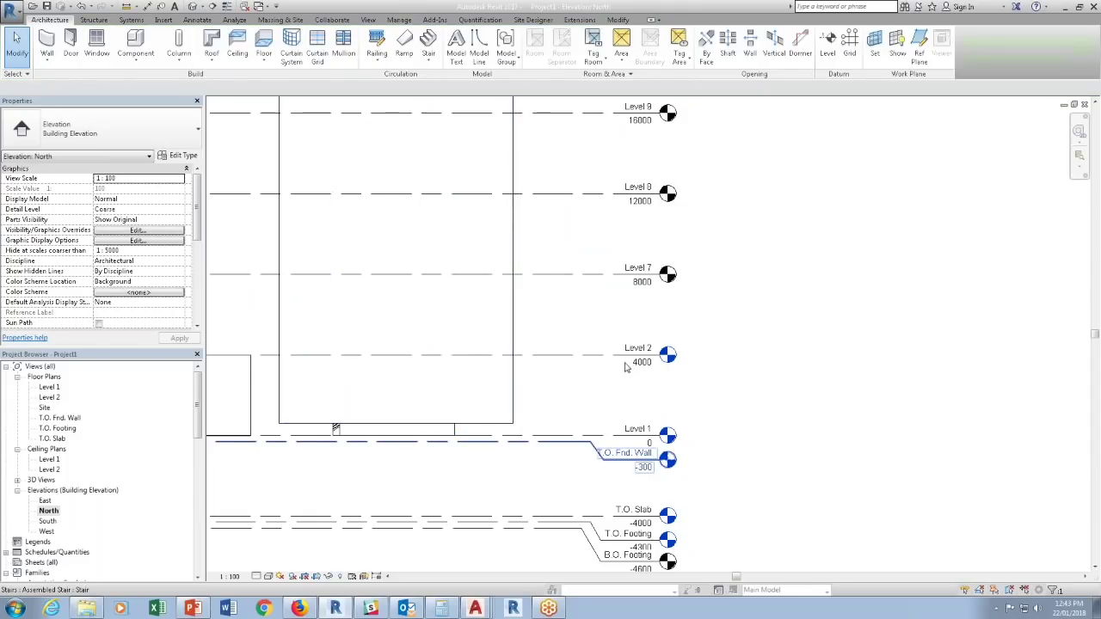
Ungroup all Array Group 1 instances in the entire project so the levels can be edited individually.
click(607, 361)
right_click(606, 359)
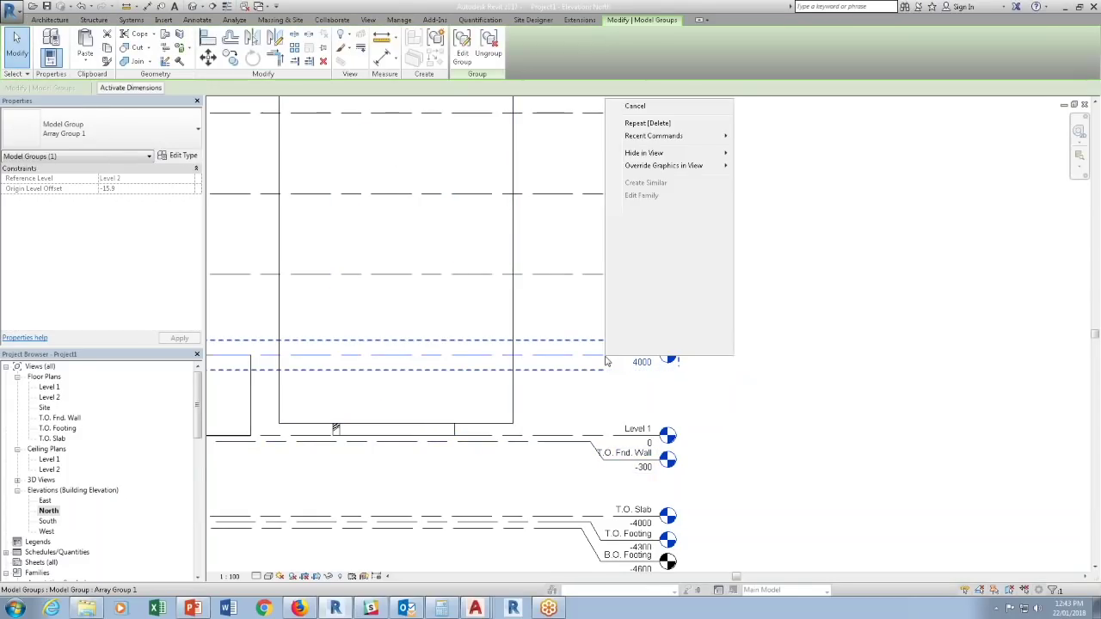
mouse_move(665, 227)
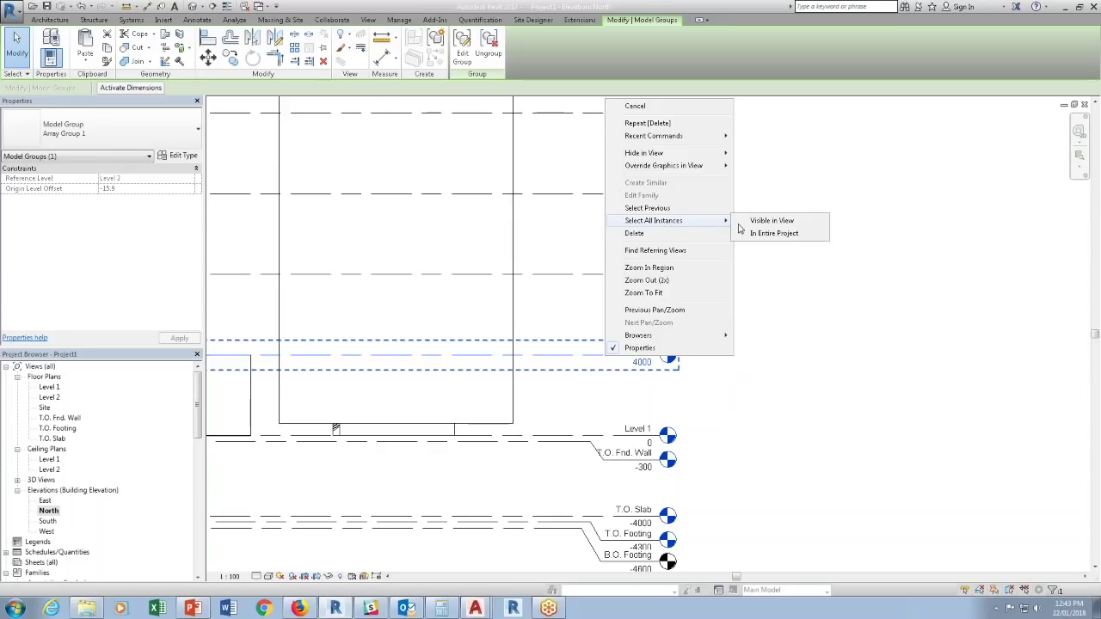
click(750, 235)
click(498, 57)
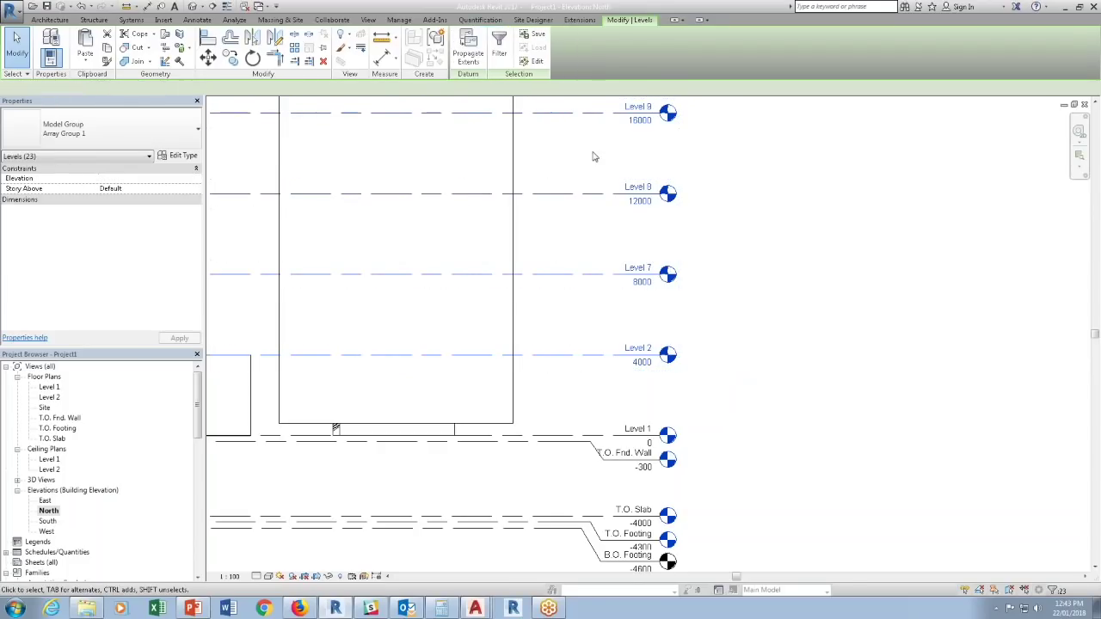
click(738, 384)
Delete the multistory assembled stair inside the tower in the East elevation.
click(598, 357)
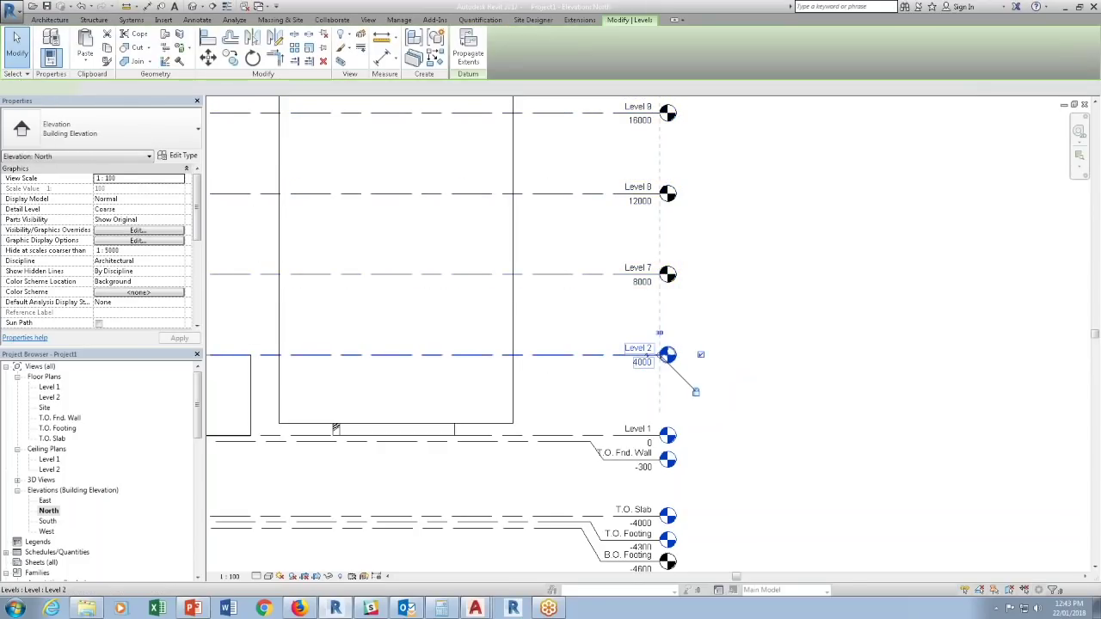
middle_drag(508, 370, 814, 400)
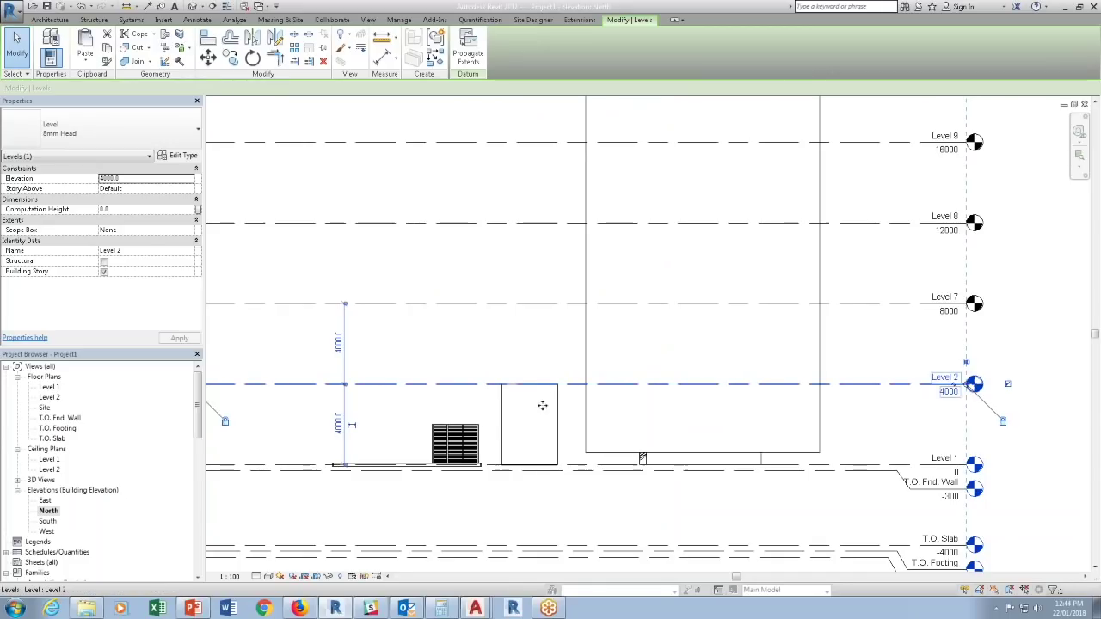
double_click(45, 501)
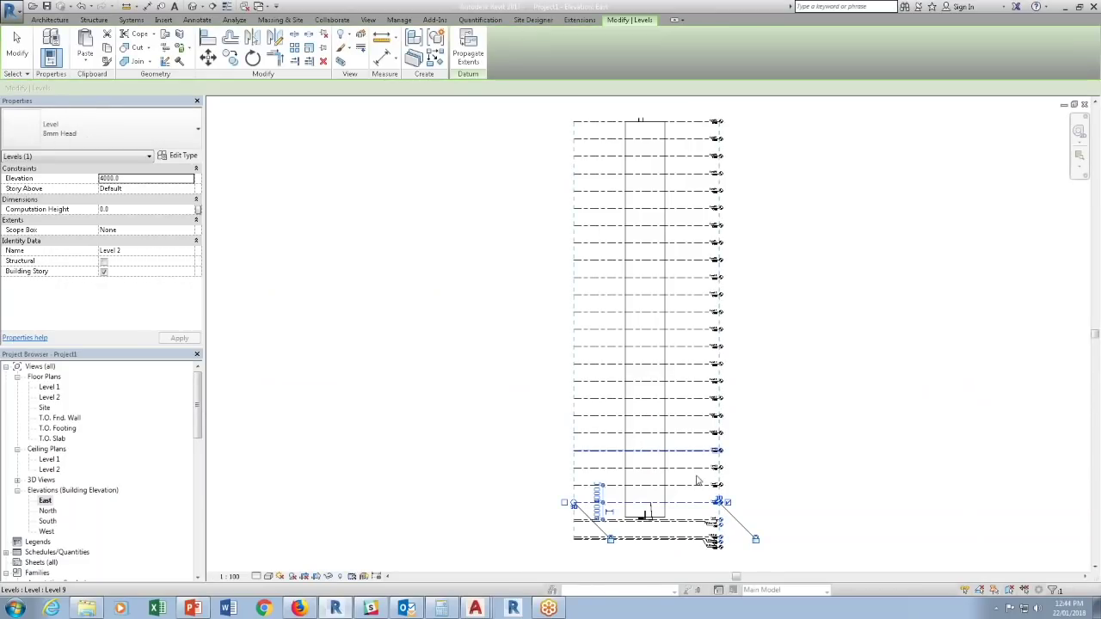
scroll(731, 452, up, 5)
middle_drag(829, 451, 720, 442)
click(707, 383)
click(694, 375)
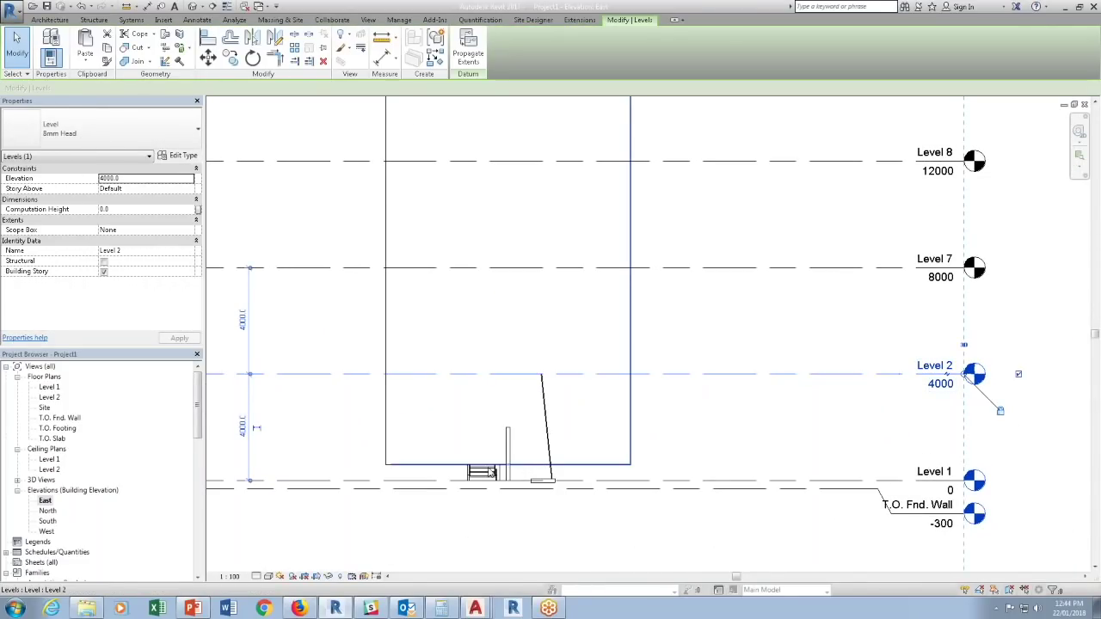
click(484, 474)
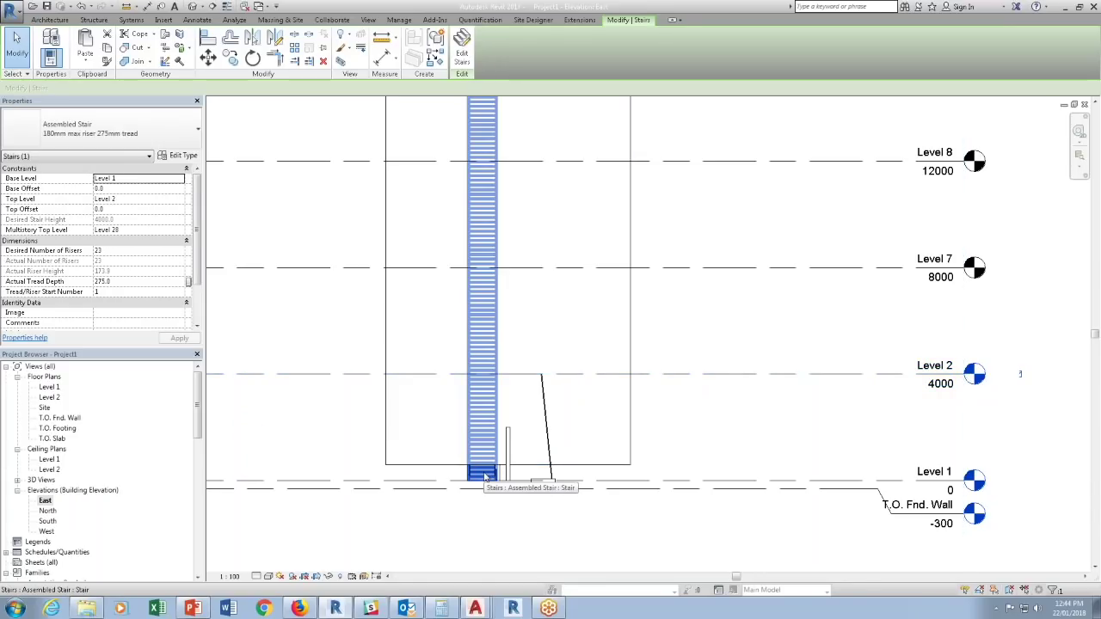
key(Delete)
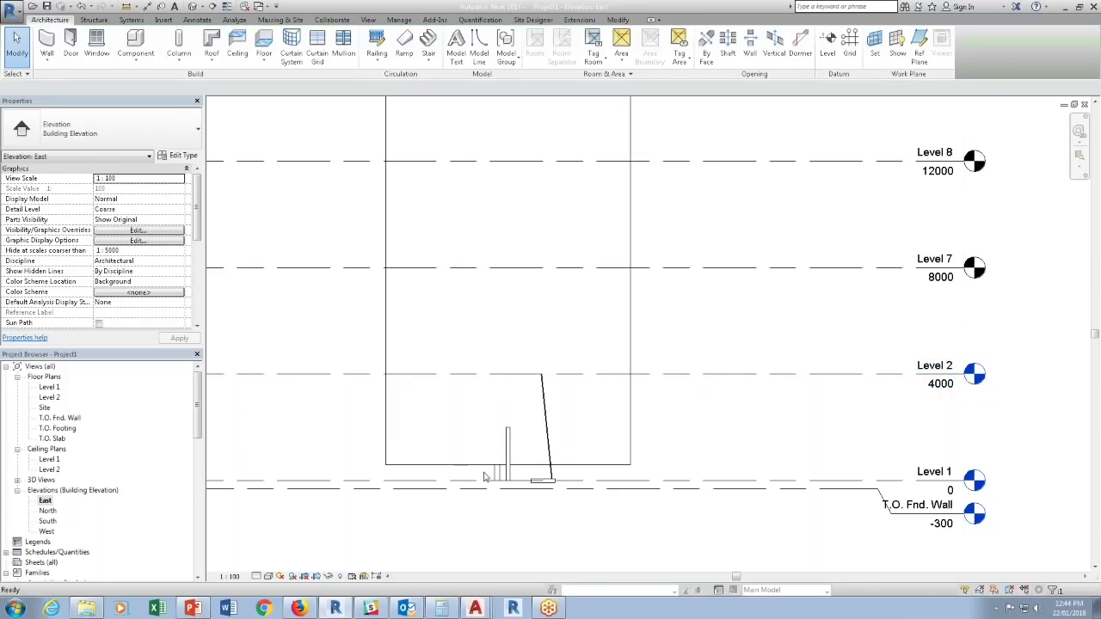
Lower Level 2 to an elevation of 2500 and return to the 3D view of the sloped glazing.
click(673, 375)
drag(677, 398, 678, 414)
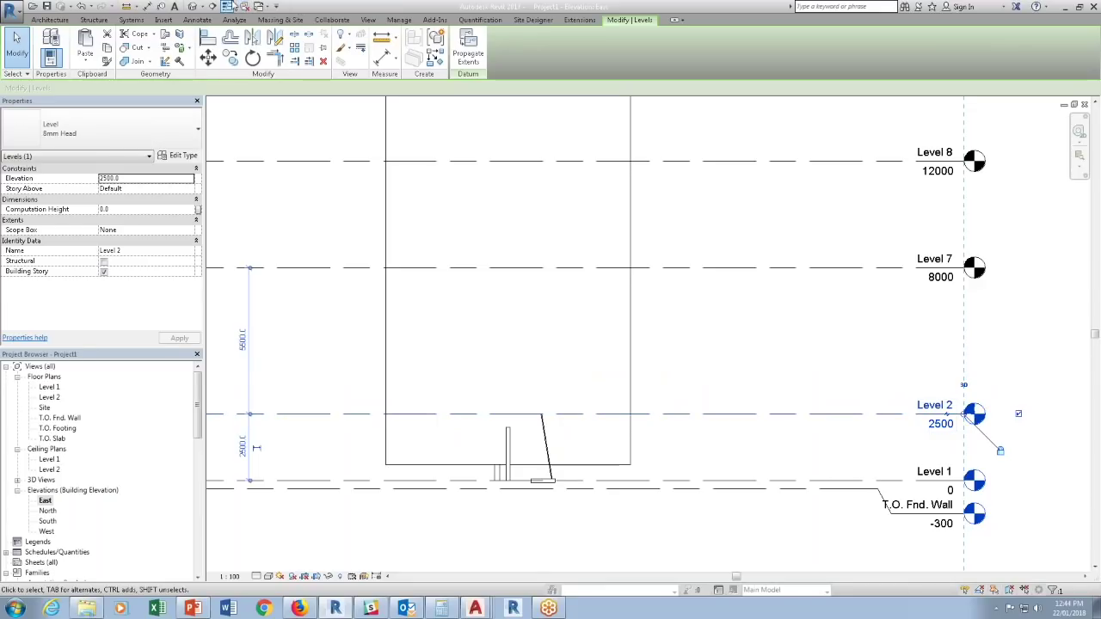
click(191, 7)
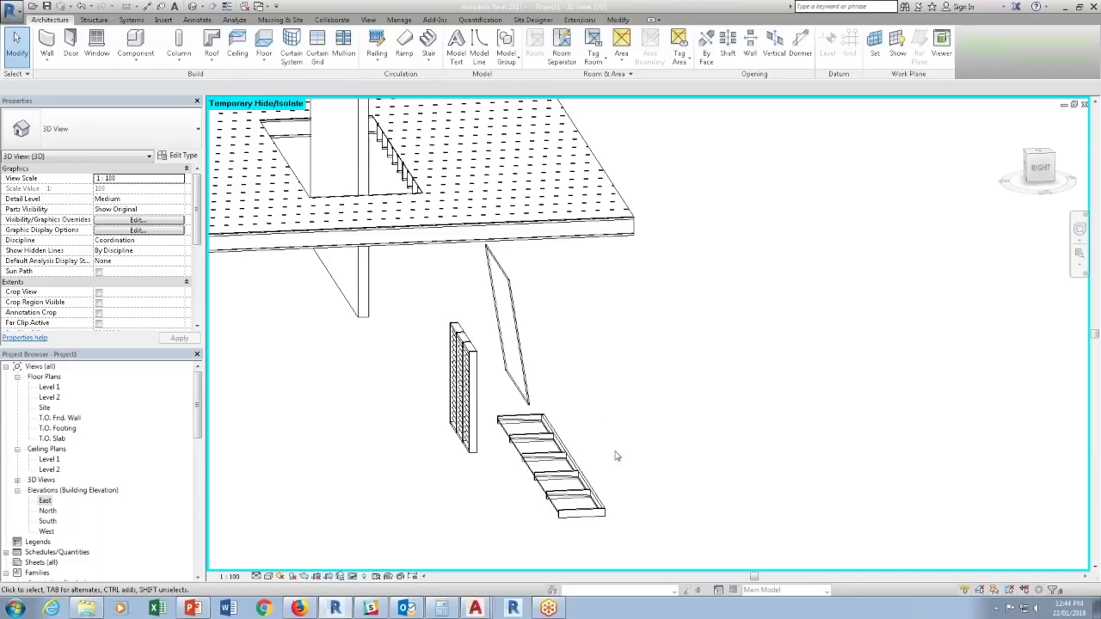
scroll(508, 344, up, 2)
scroll(481, 282, up, 1)
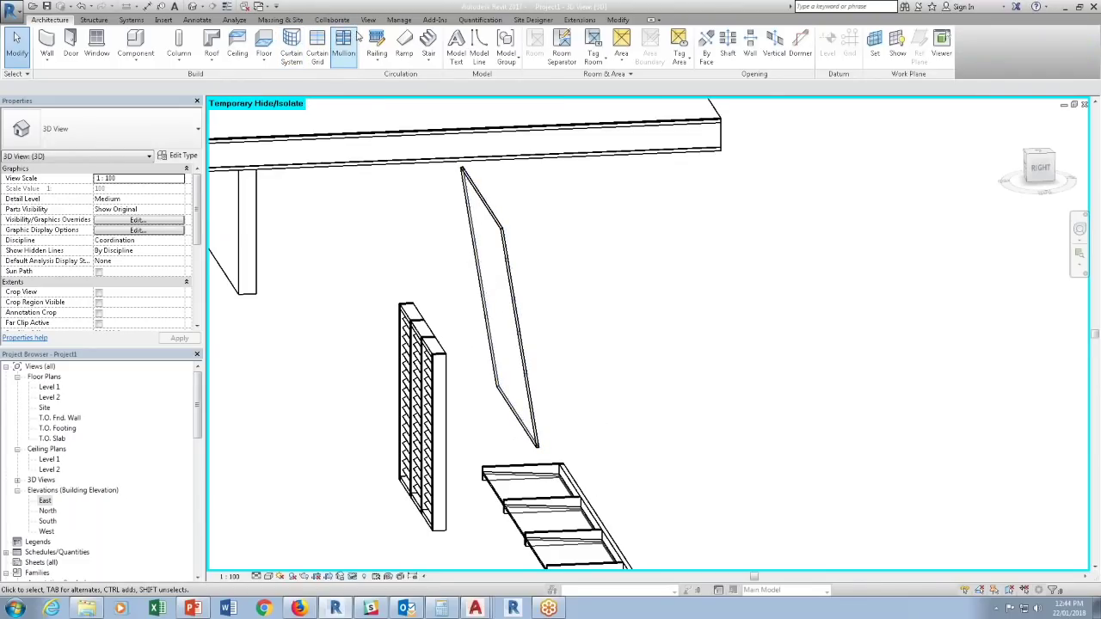
Place 50 x 150mm rectangular mullions along the outer edges of the new sloped glazing.
click(490, 203)
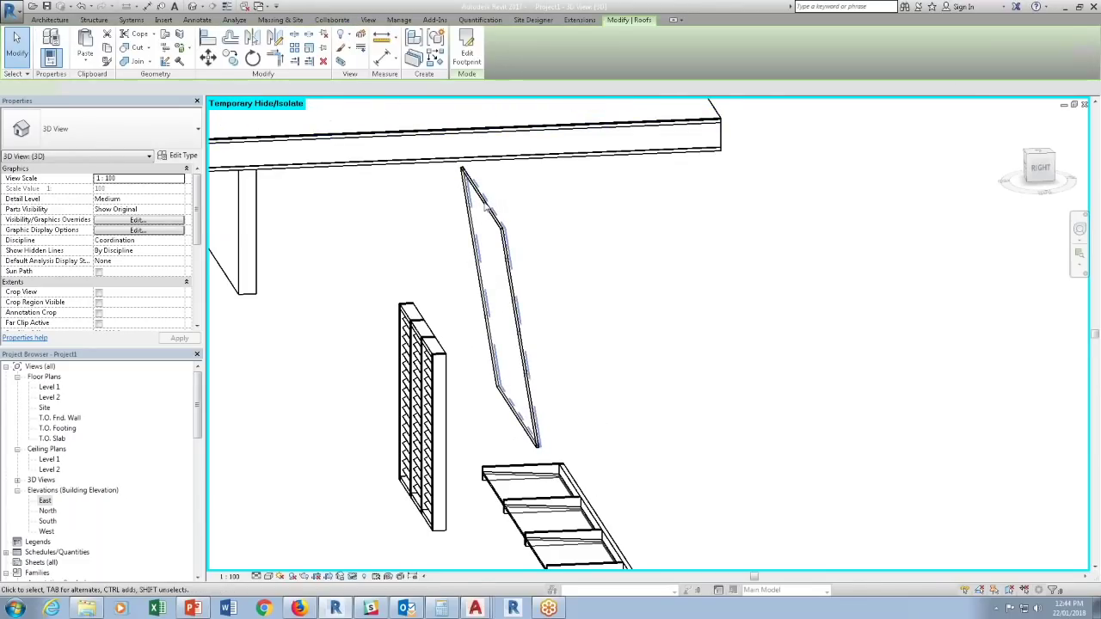
key(Escape)
click(354, 45)
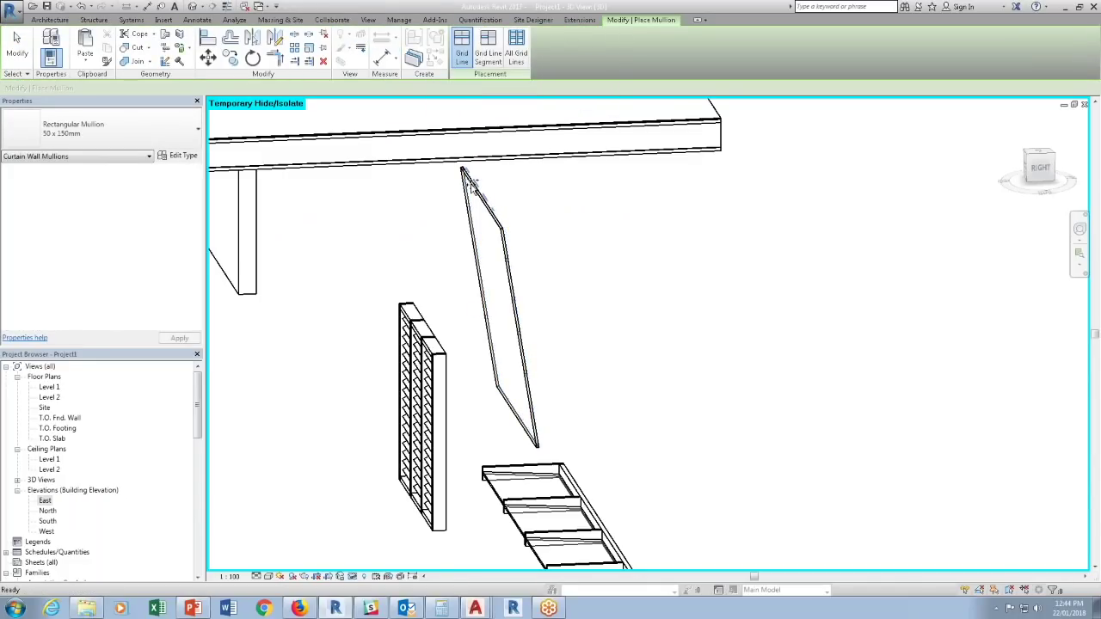
click(503, 251)
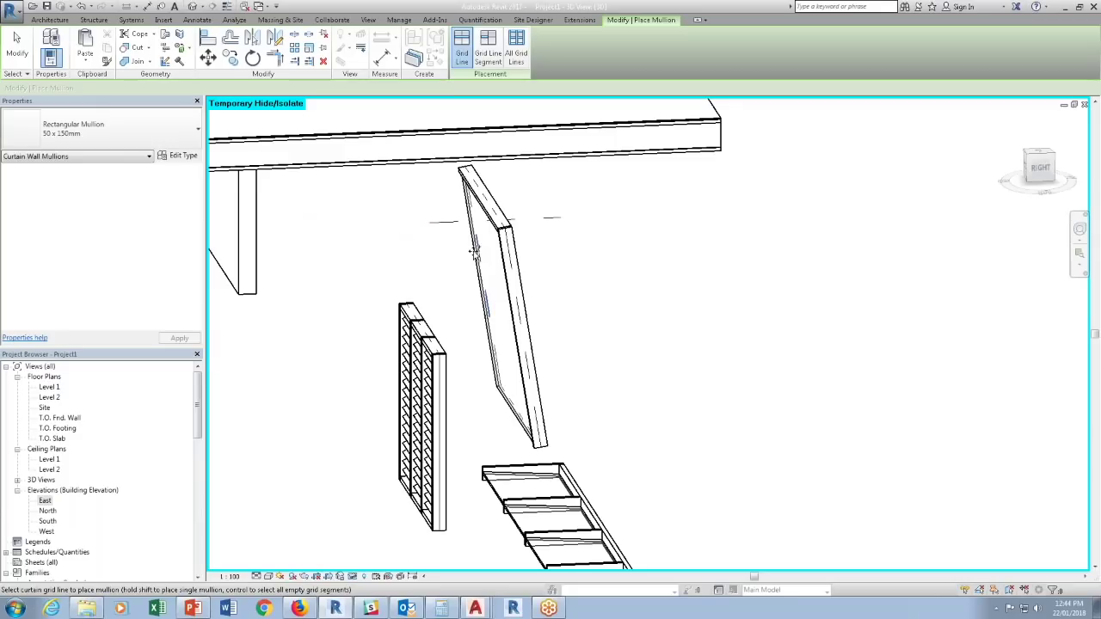
click(473, 243)
shift+middle_drag(663, 442, 599, 482)
key(Escape)
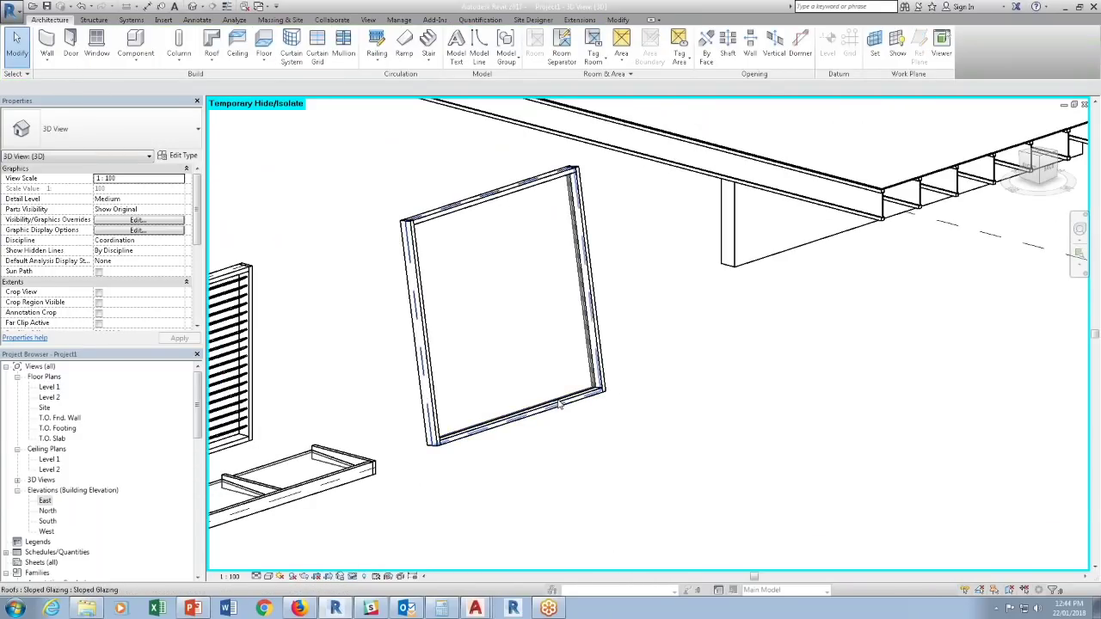
Duplicate the new roof's Sloped Glazing type as "Grid 1 - Fix Number".
click(523, 306)
click(165, 157)
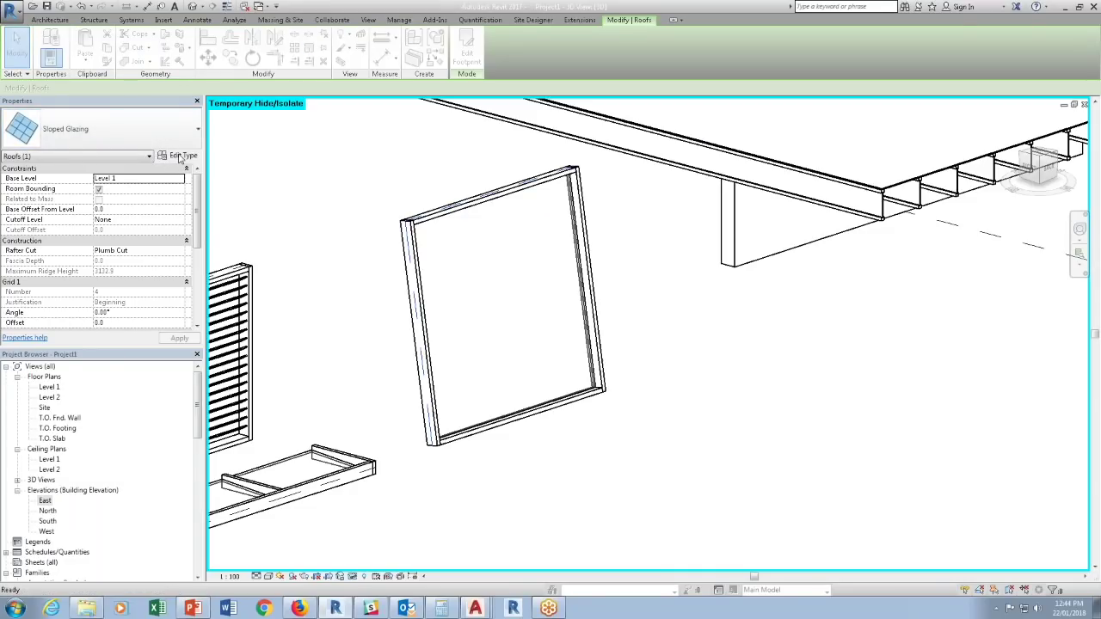
click(425, 206)
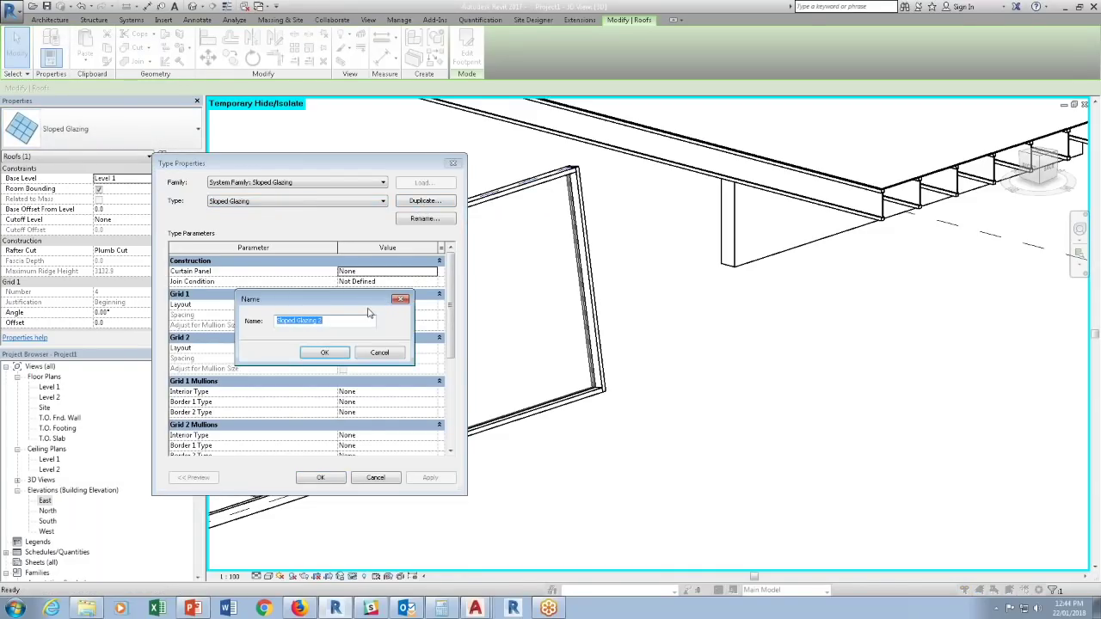
text(G)
key(Return)
Set the new type's Grid 1 layout to Fixed Number and apply it to the glazing.
click(387, 304)
click(431, 304)
click(362, 331)
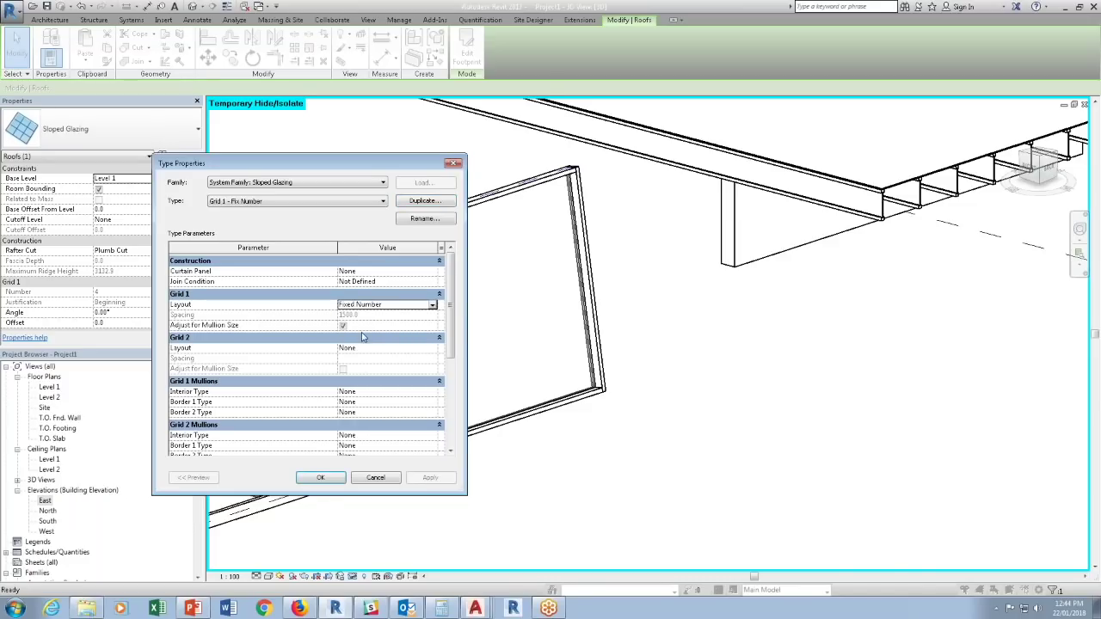
click(320, 478)
key(Escape)
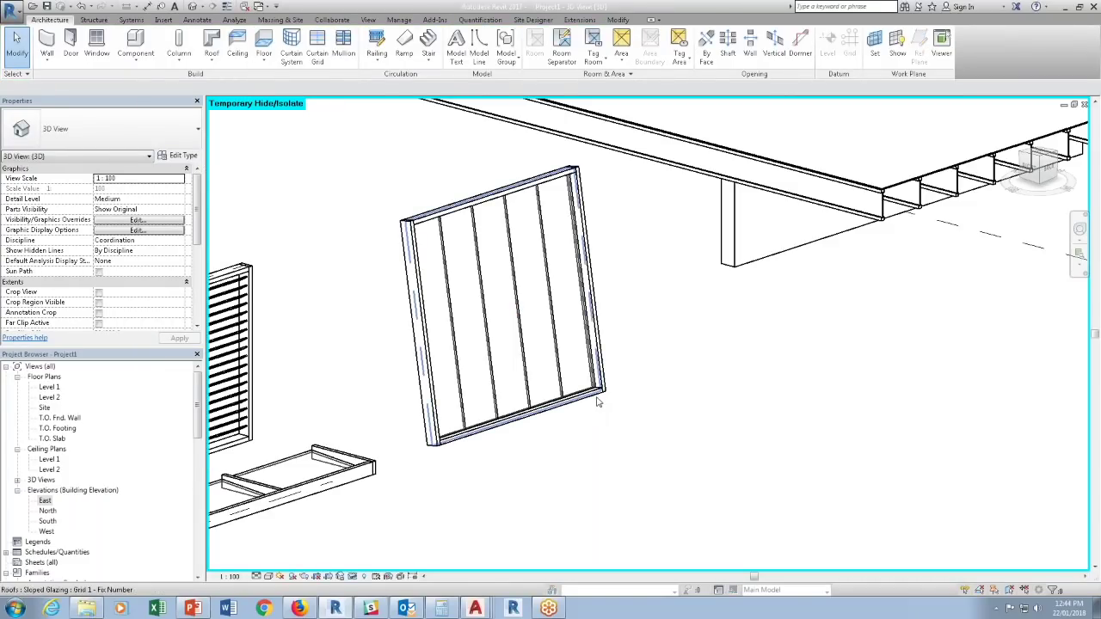
Set the type's Grid 1 interior mullion to Rectangular Mullion : 50 x 150mm.
click(597, 401)
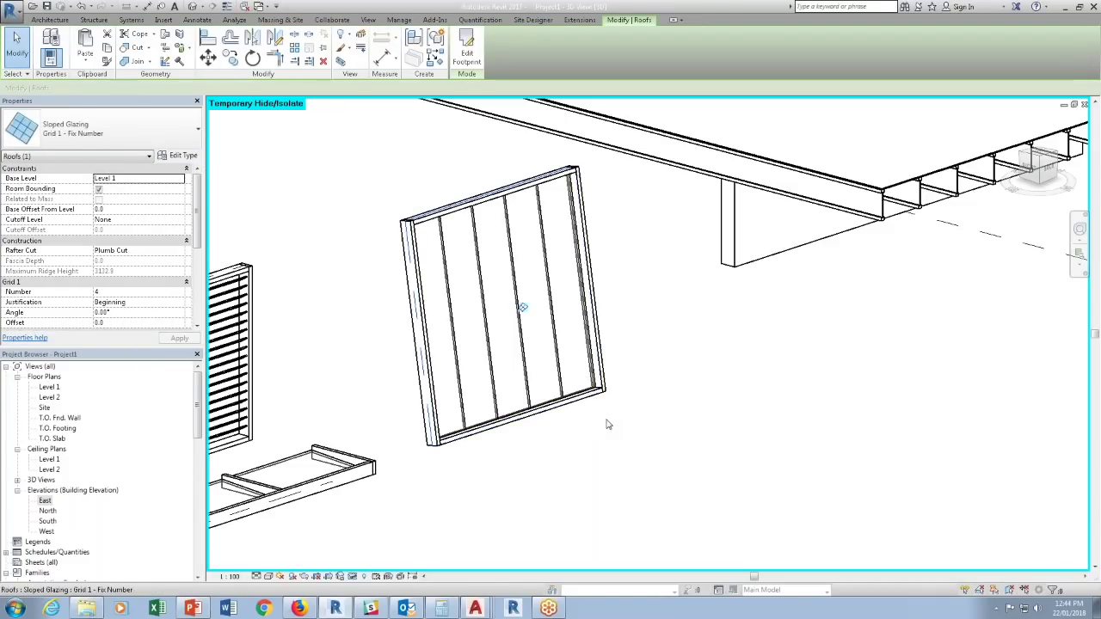
click(169, 155)
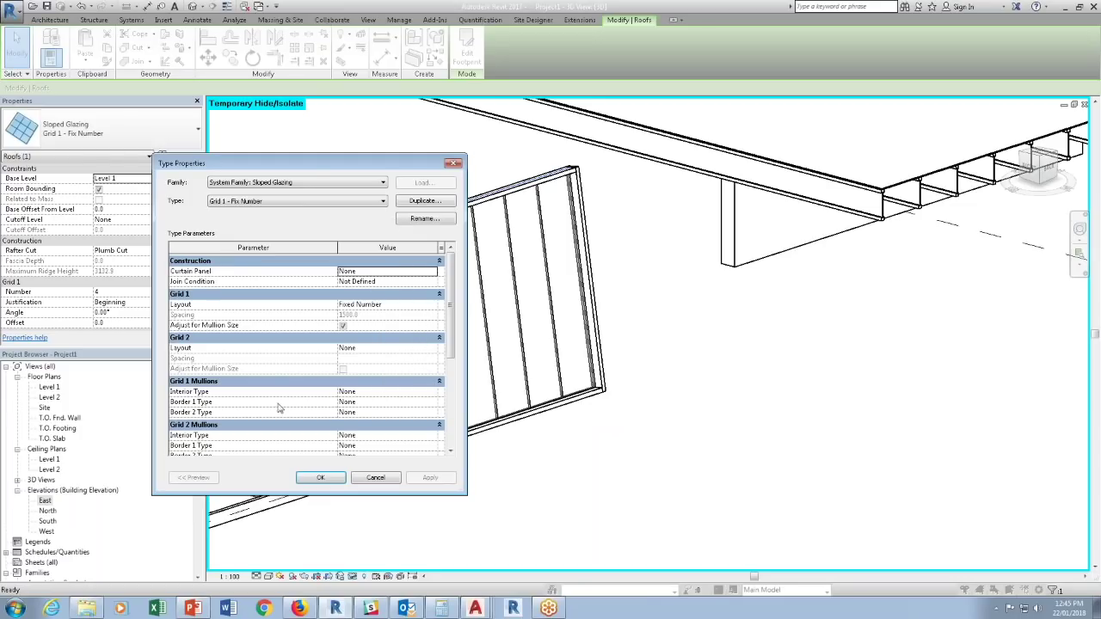
click(434, 392)
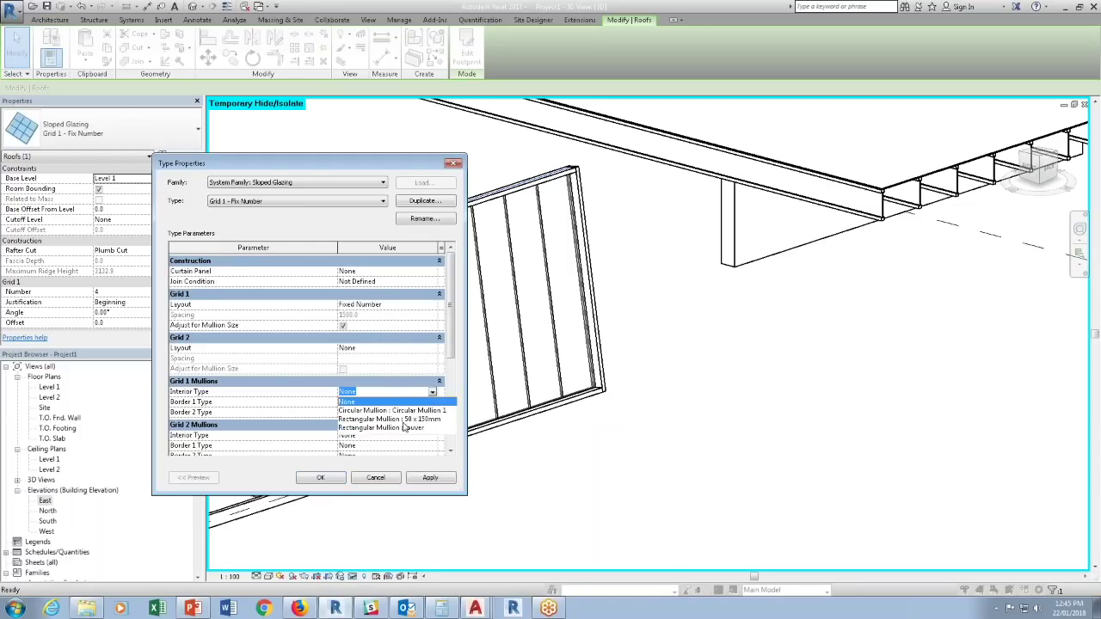
click(403, 419)
click(323, 478)
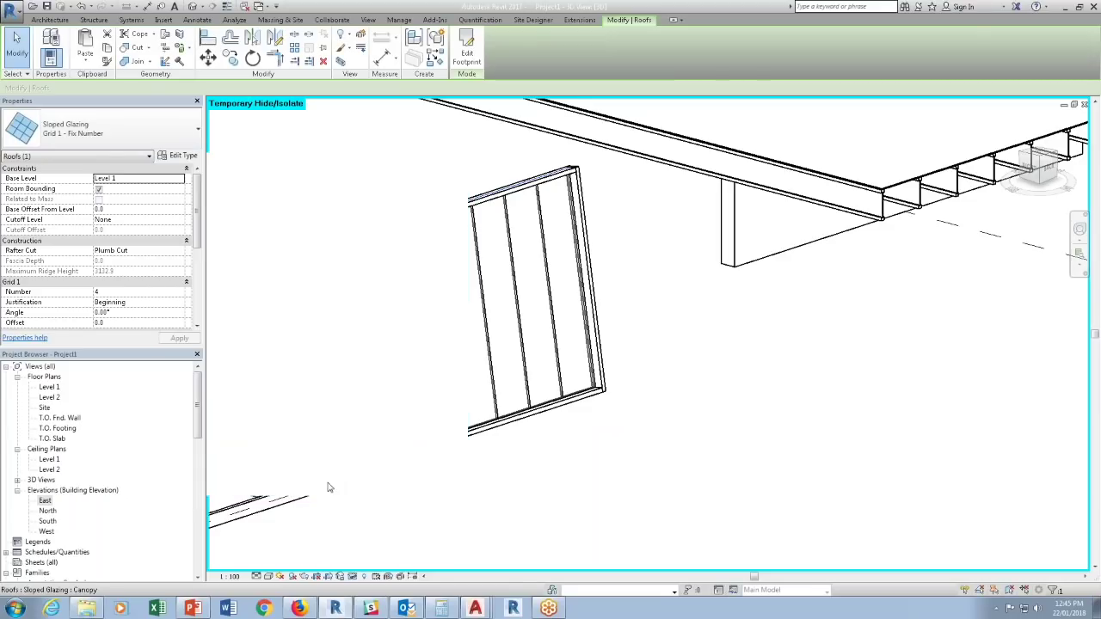
Set the sloped glazing's Grid 1 Number to 2.
click(649, 493)
scroll(616, 441, down, 1)
click(594, 407)
shift+middle_drag(412, 430, 670, 451)
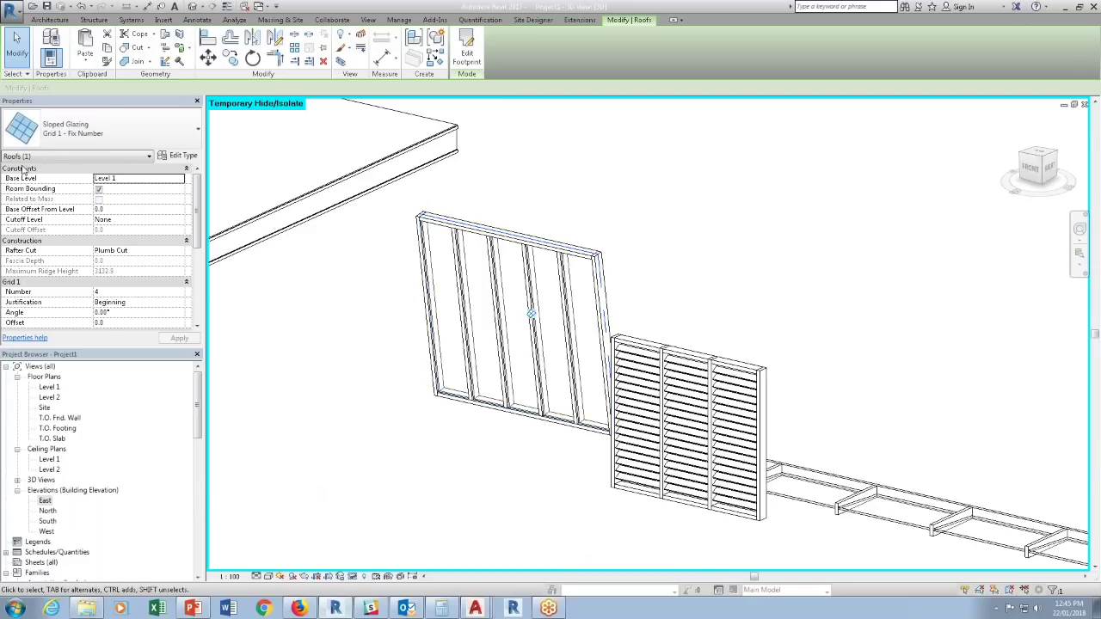
click(522, 502)
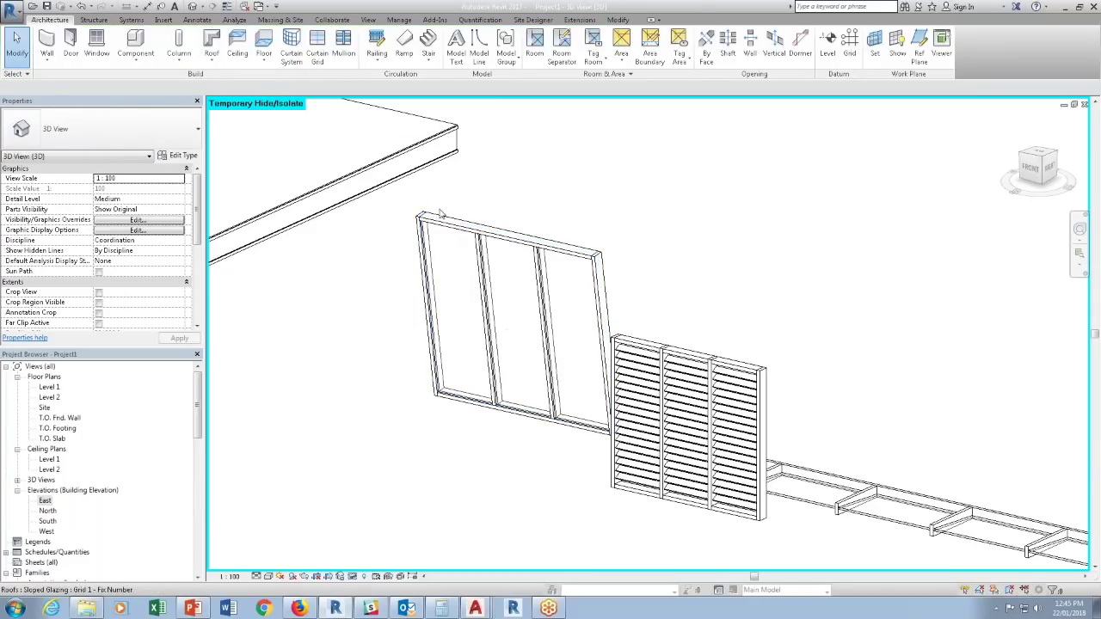
Add two horizontal curtain grid lines across all segments of the sloped glazing, dividing its height roughly into thirds.
click(314, 45)
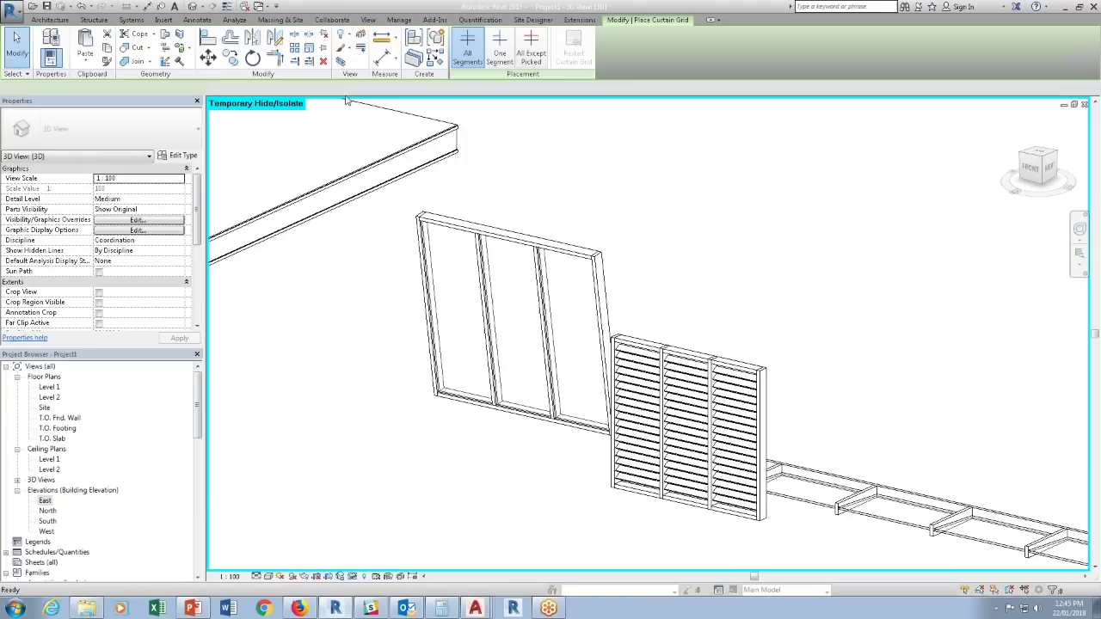
click(434, 274)
click(429, 337)
key(Escape)
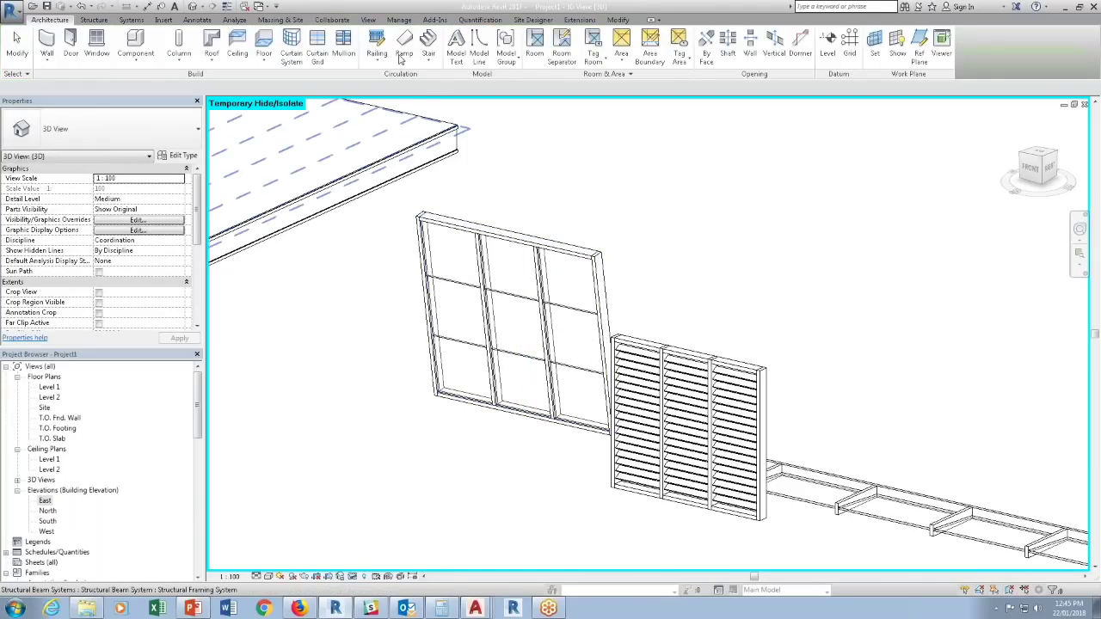
Place Rectangular Mullion 50 x 150mm mullions on both horizontal grid lines of the sloped glazing.
click(343, 45)
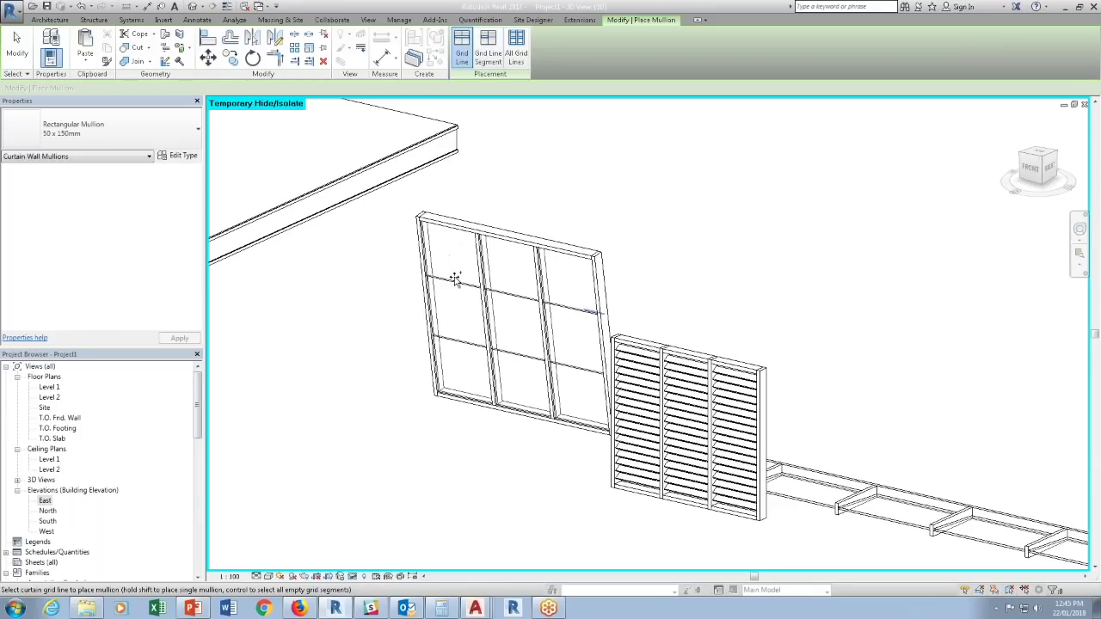
click(455, 278)
click(461, 341)
key(Escape)
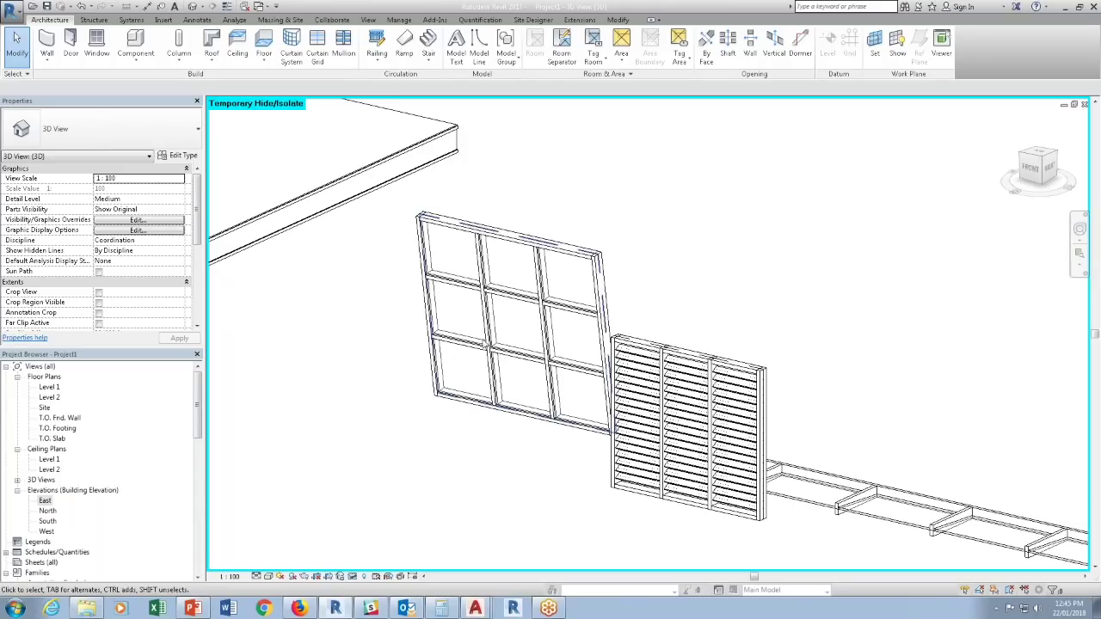
Edit the sloped glazing's footprint so its slope arrow is specified by Slope, and finish by deleting the mullions that lose their grid.
click(591, 260)
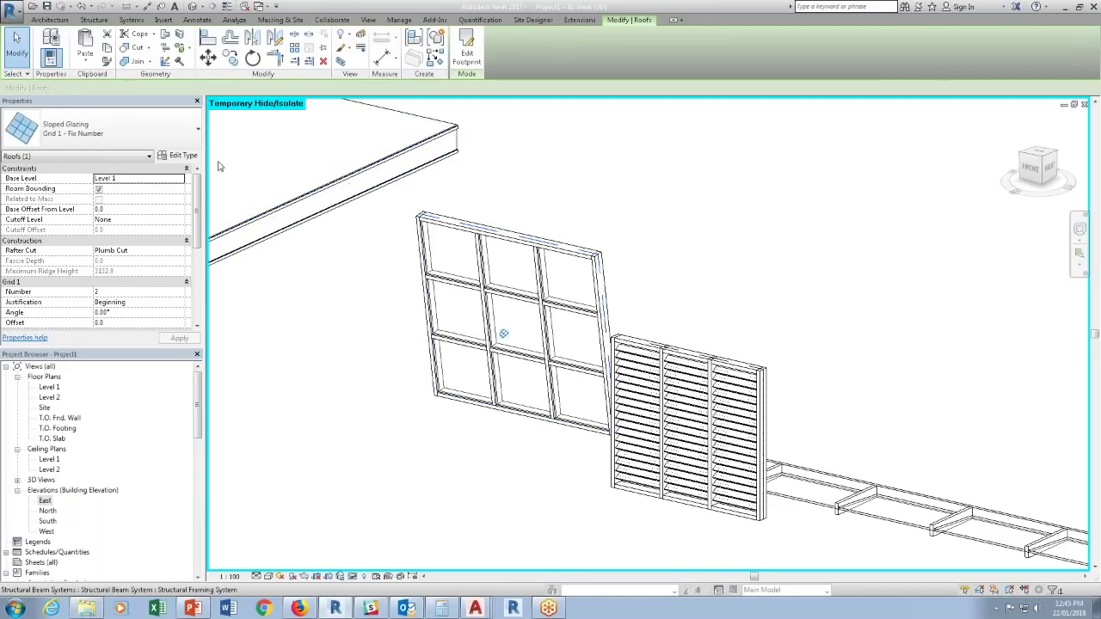
click(183, 156)
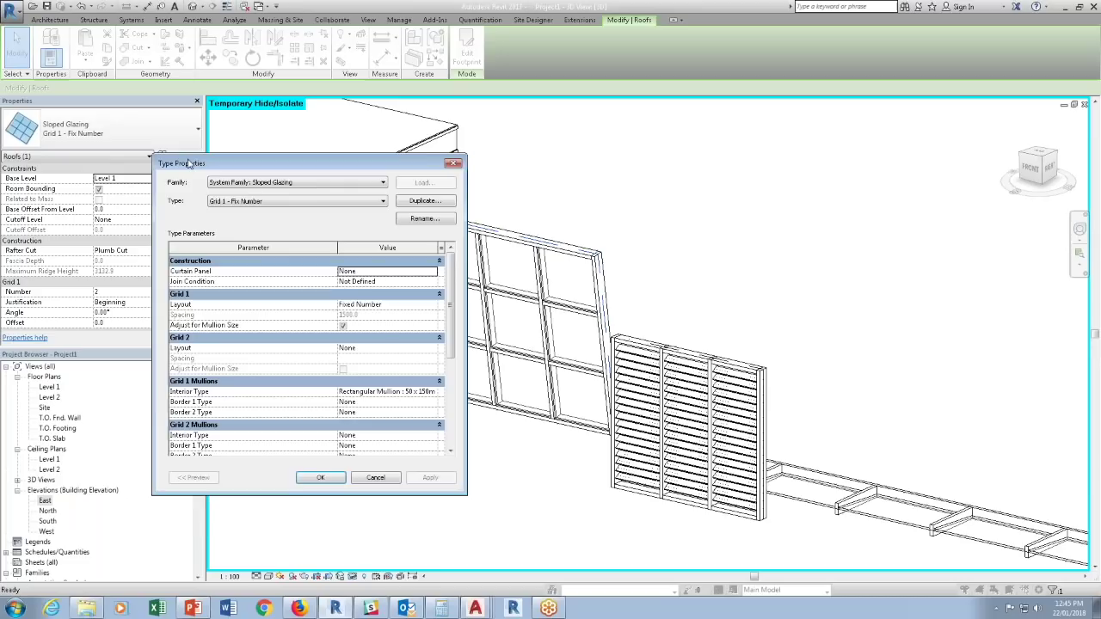
key(Escape)
click(465, 53)
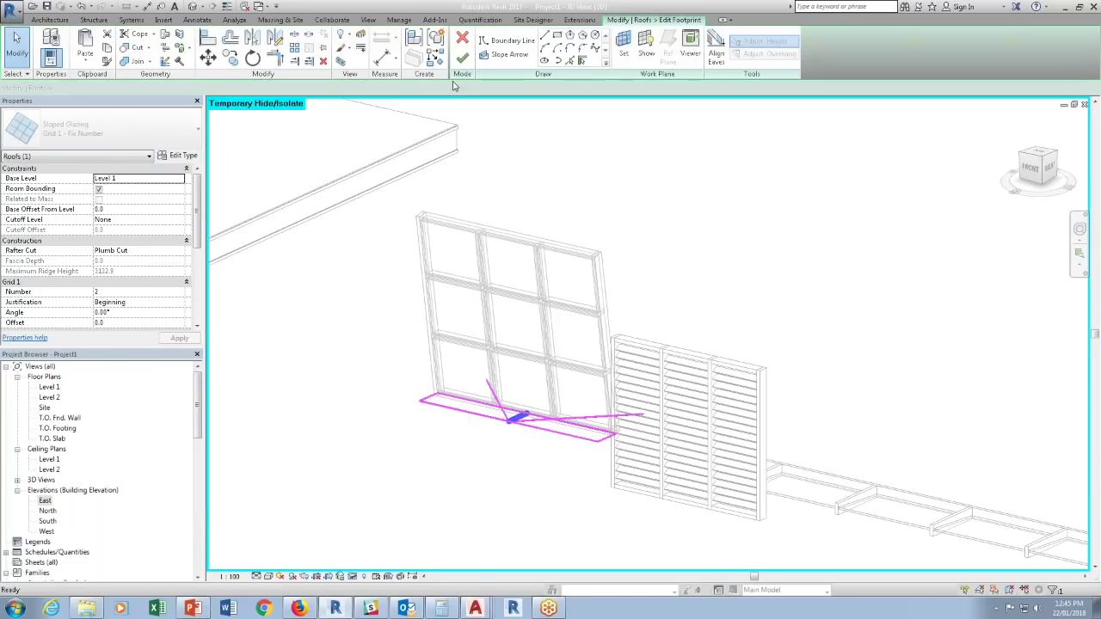
click(514, 418)
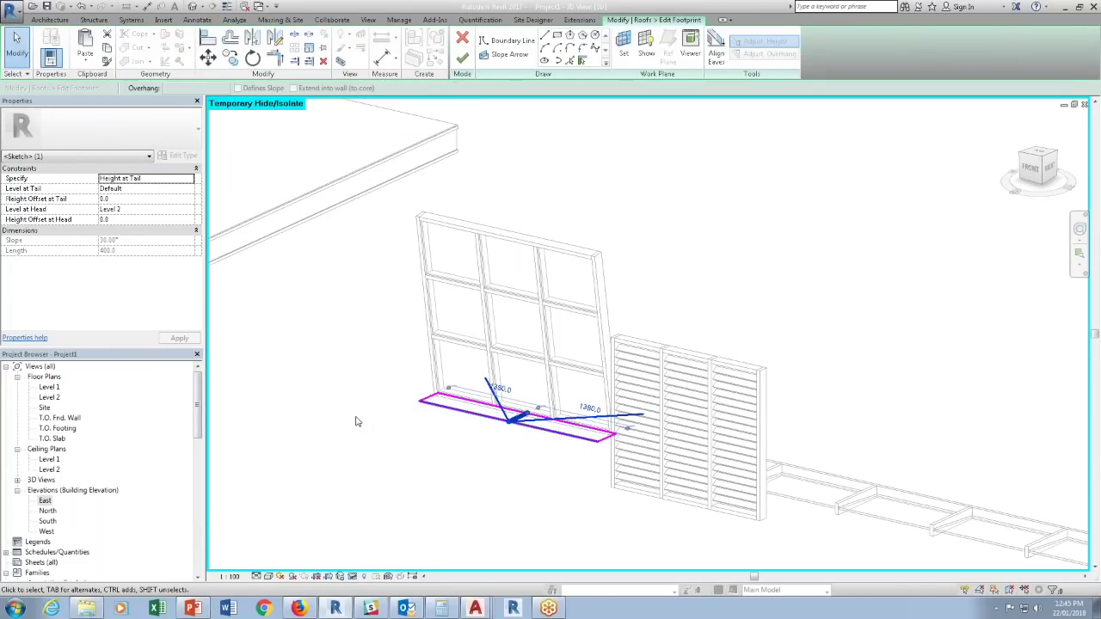
click(190, 178)
click(184, 199)
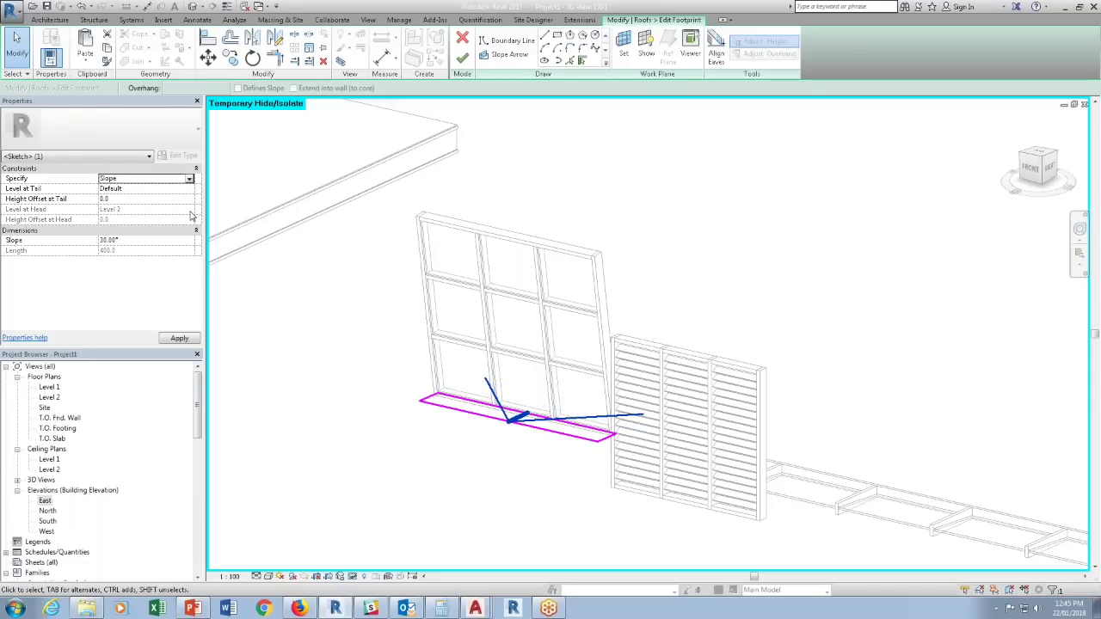
click(135, 240)
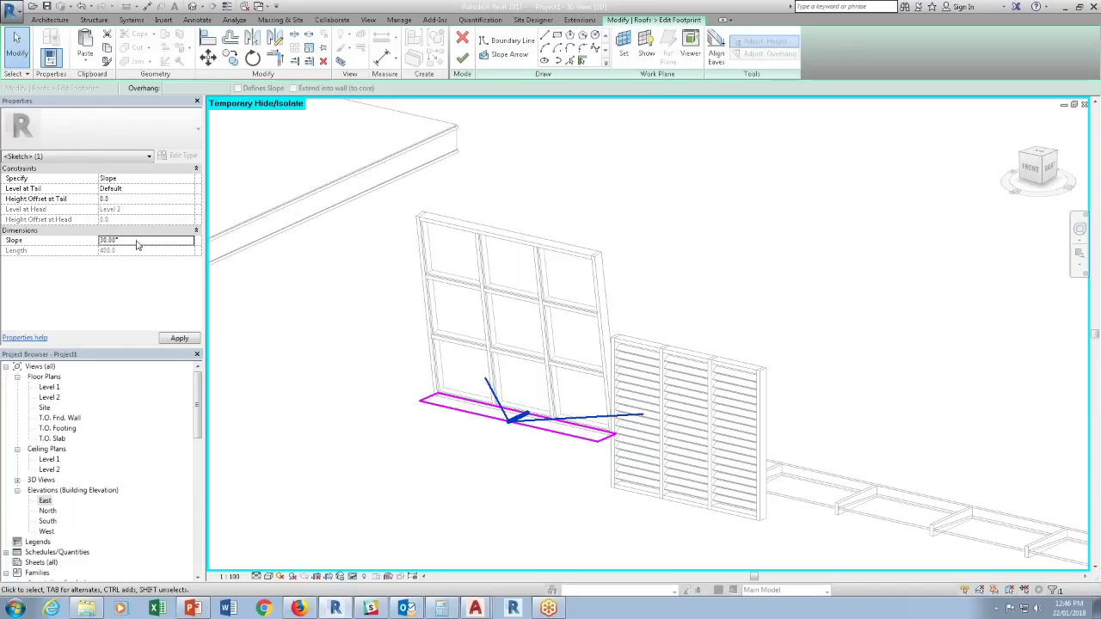
click(462, 58)
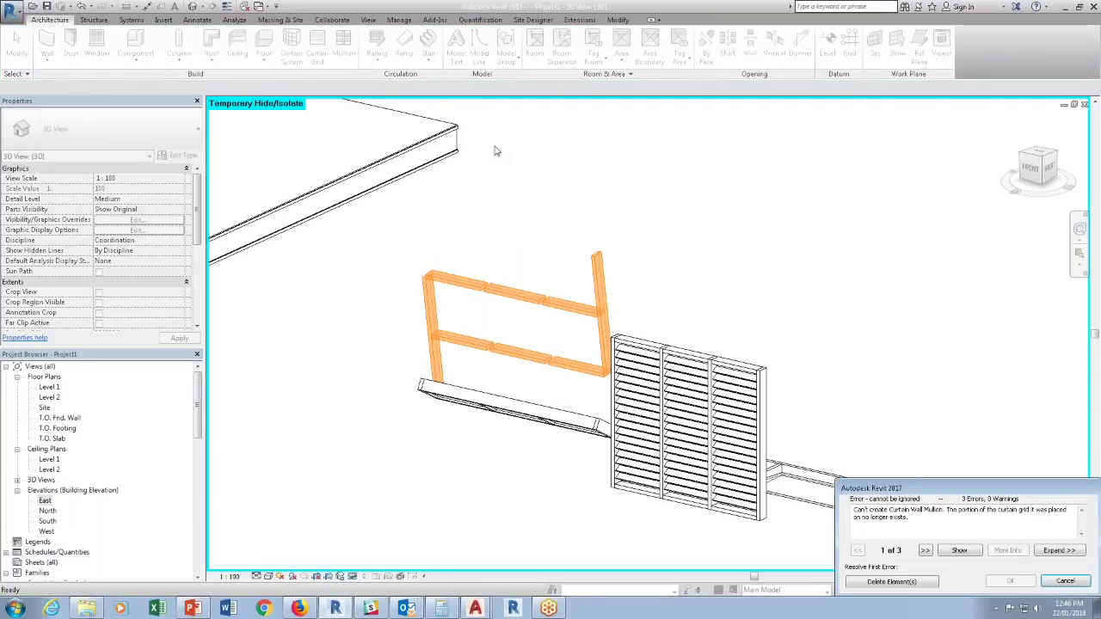
click(869, 583)
Stretch the glazing footprint's far edge outward until the footprint is about 4400 mm deep, and finish the sketch.
shift+middle_drag(682, 497, 473, 503)
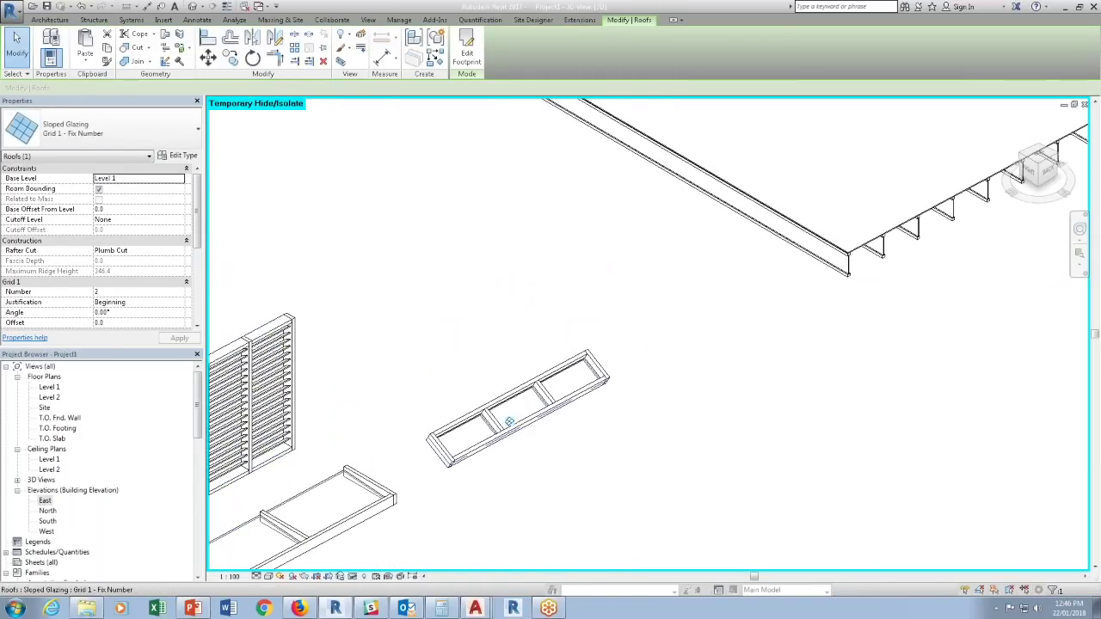
double_click(516, 417)
click(556, 385)
mouse_move(556, 386)
mouse_down()
mouse_move(432, 262)
mouse_move(352, 215)
mouse_up()
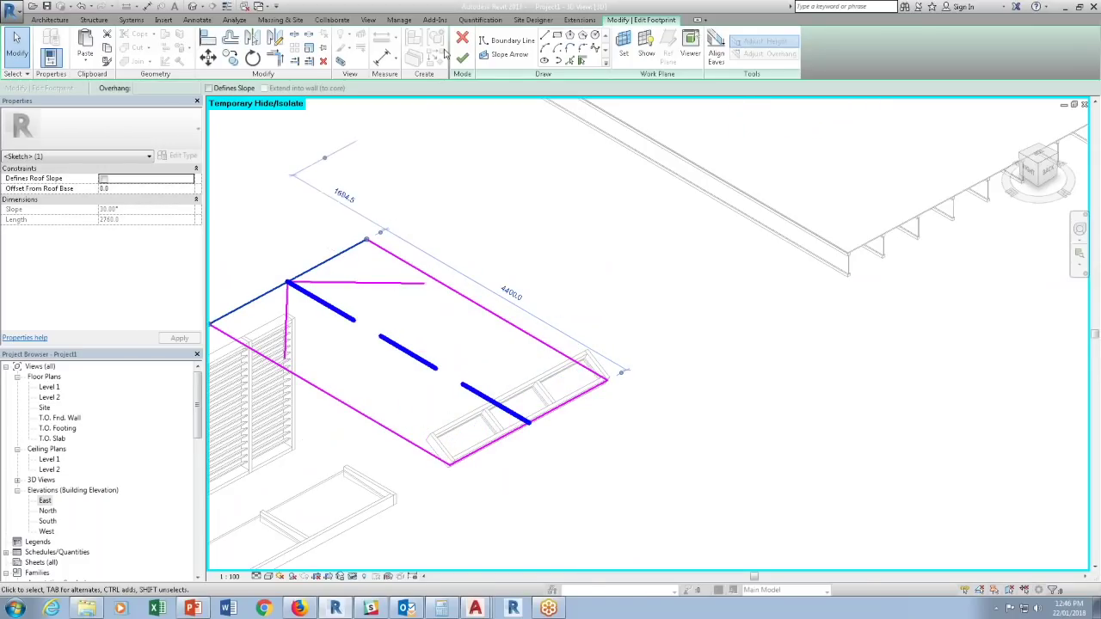
click(462, 58)
scroll(491, 379, down, 2)
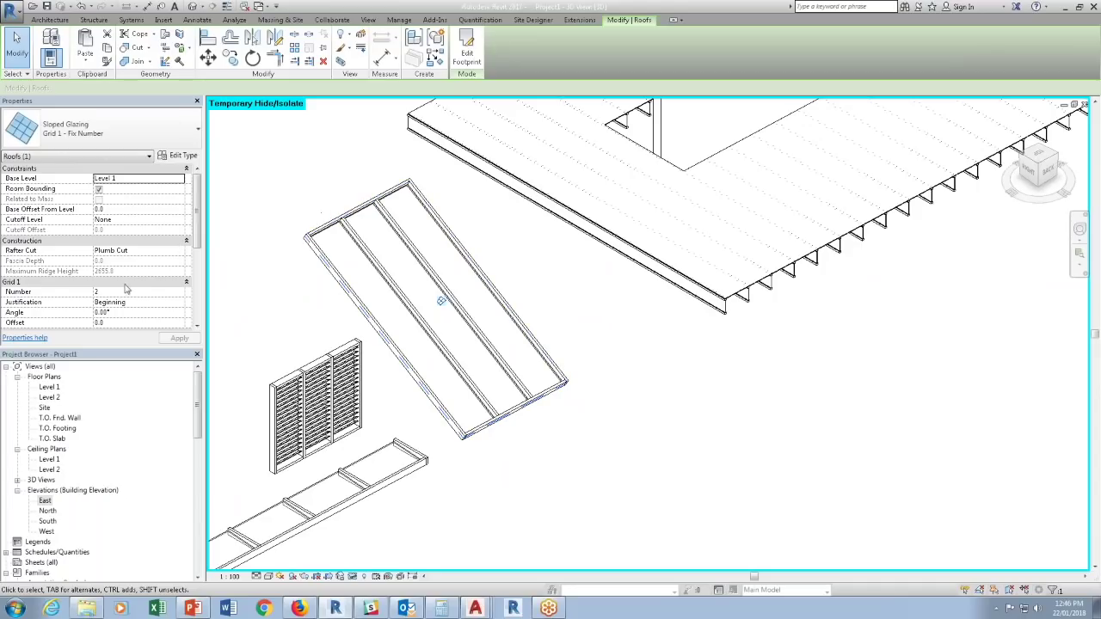
Set the sloped glazing's slope to 60° and inspect the steeper glazing from the side and back.
drag(198, 232, 194, 297)
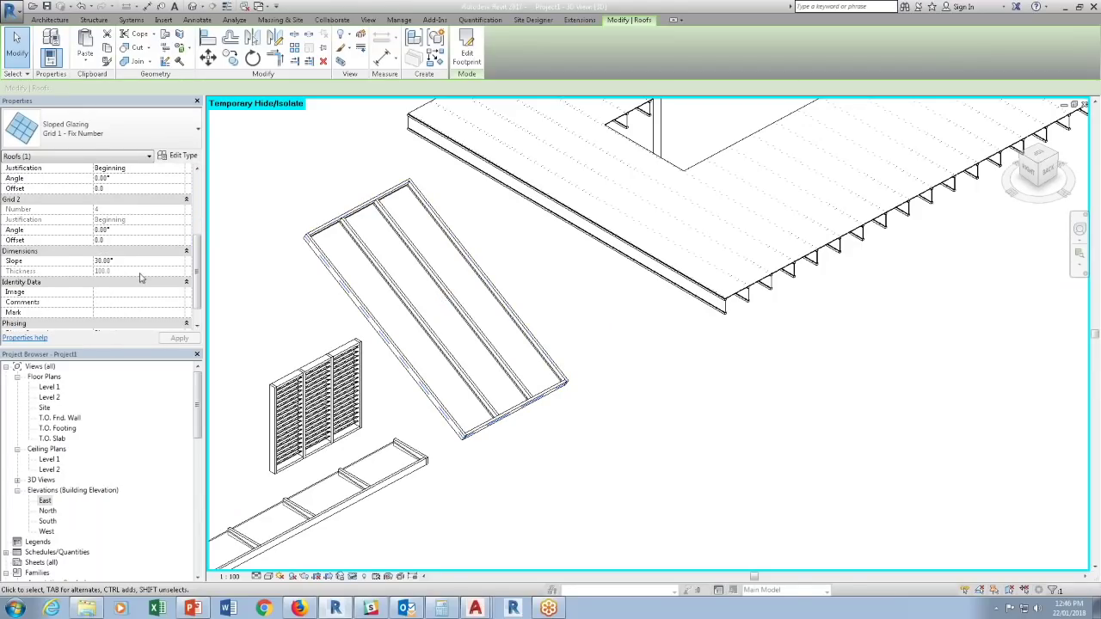
click(126, 262)
text(60)
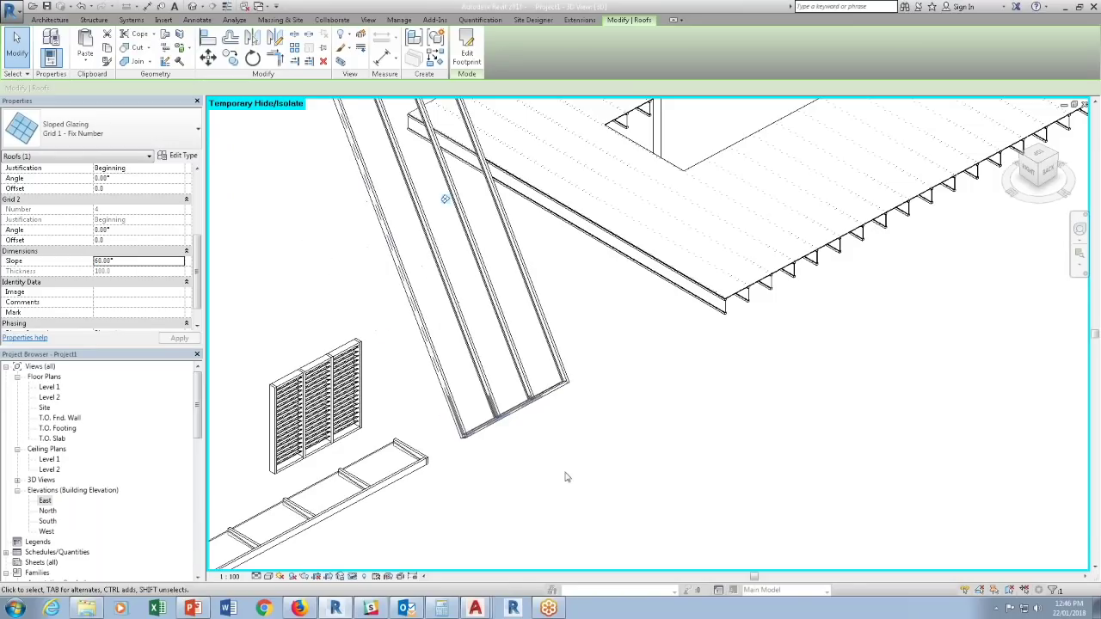
scroll(490, 560, down, 3)
shift+middle_drag(488, 559, 577, 548)
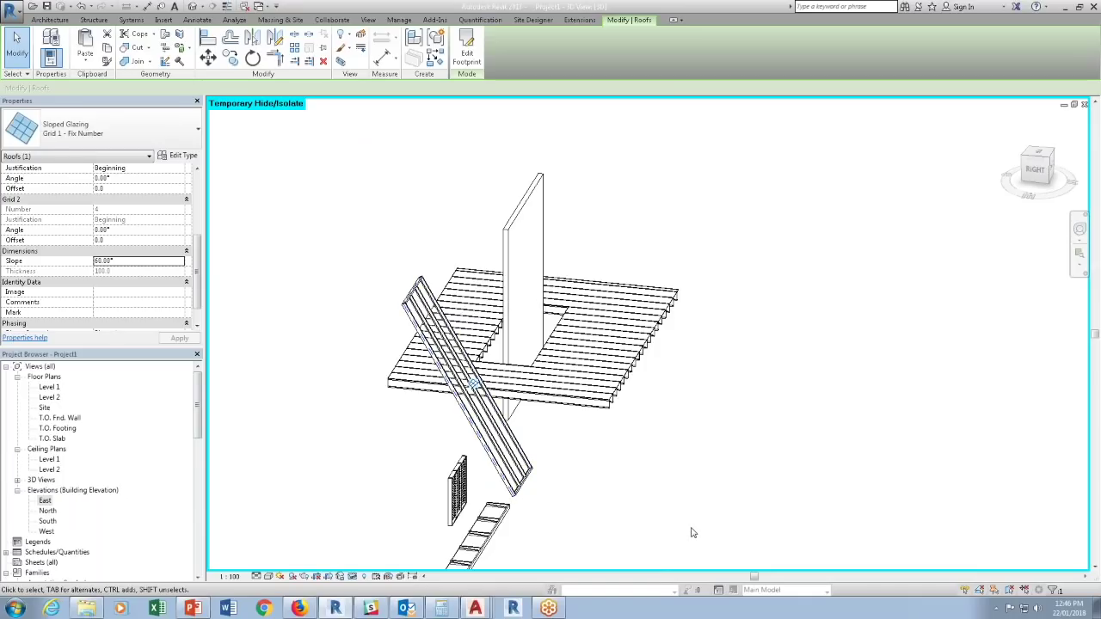
shift+middle_drag(690, 533, 502, 586)
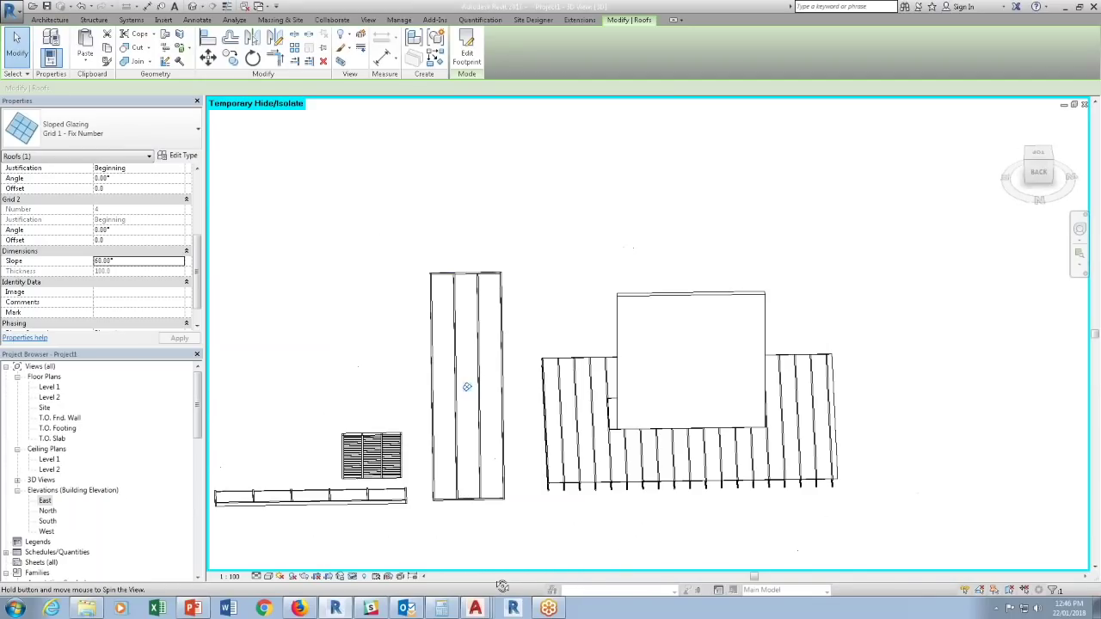
middle_drag(458, 500, 561, 479)
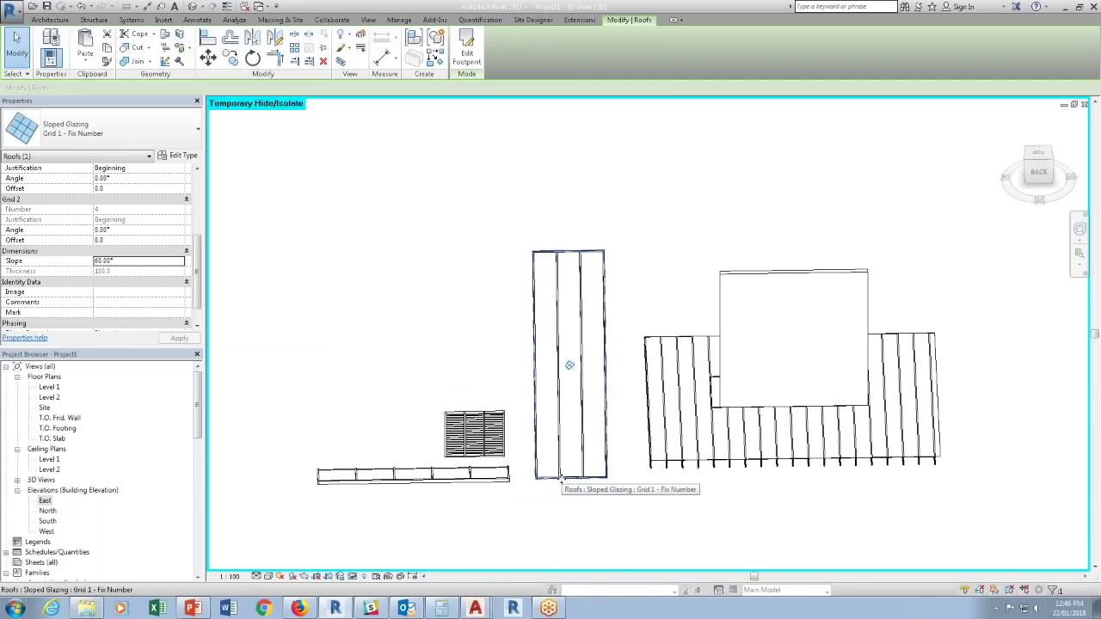
click(569, 505)
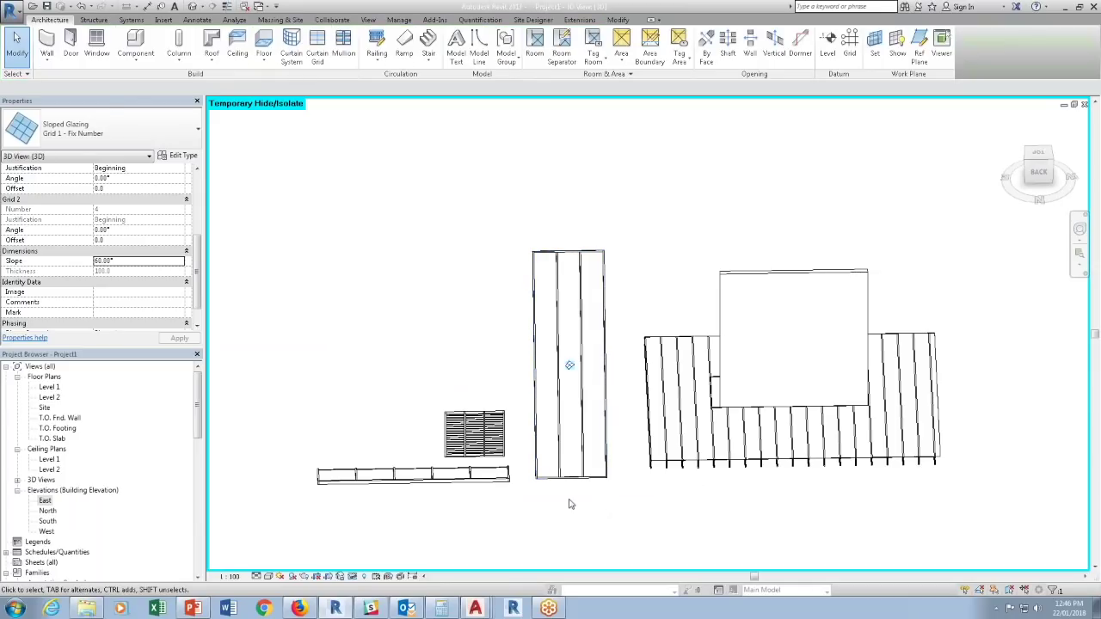
In the Level 1 floor plan, start a roof by footprint and sketch a downward-bulging boundary arc above the existing three-bay glazing.
double_click(49, 387)
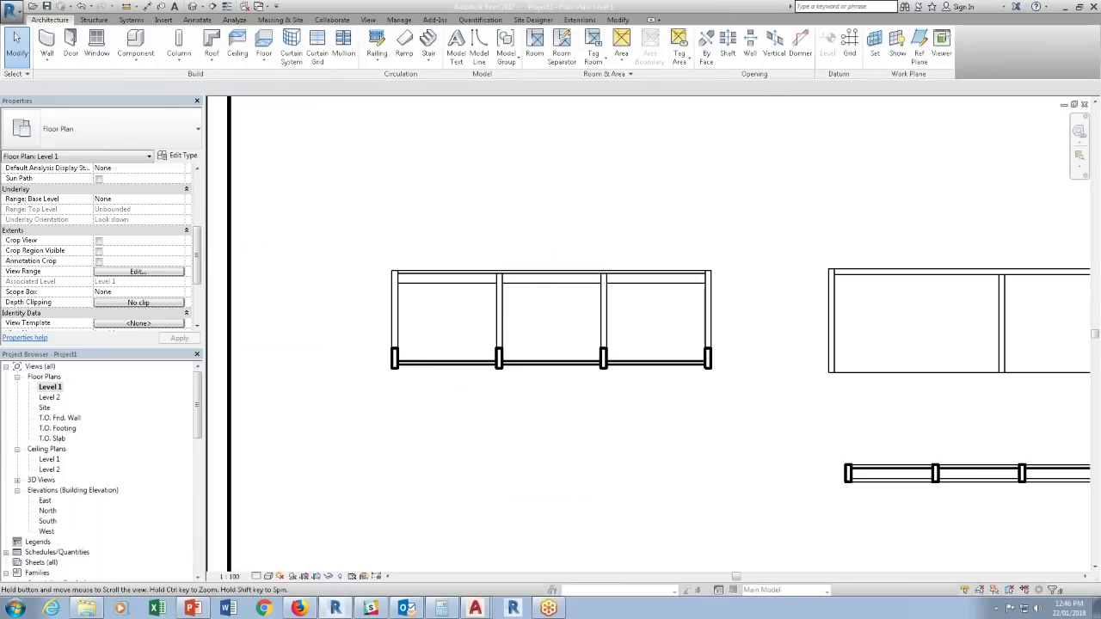
middle_drag(550, 318, 428, 424)
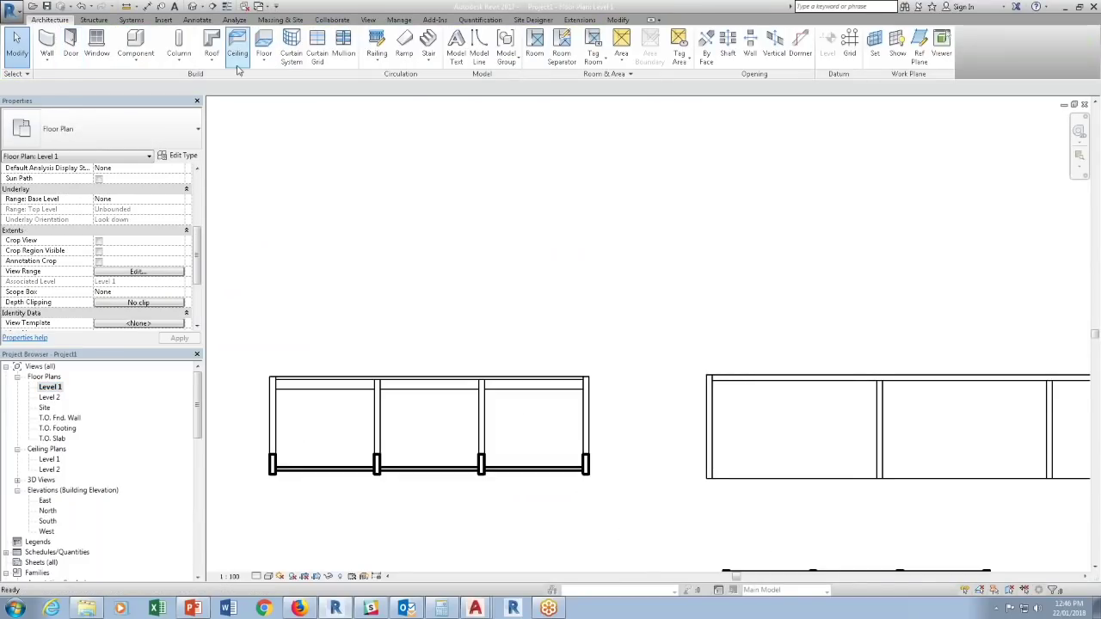
click(212, 39)
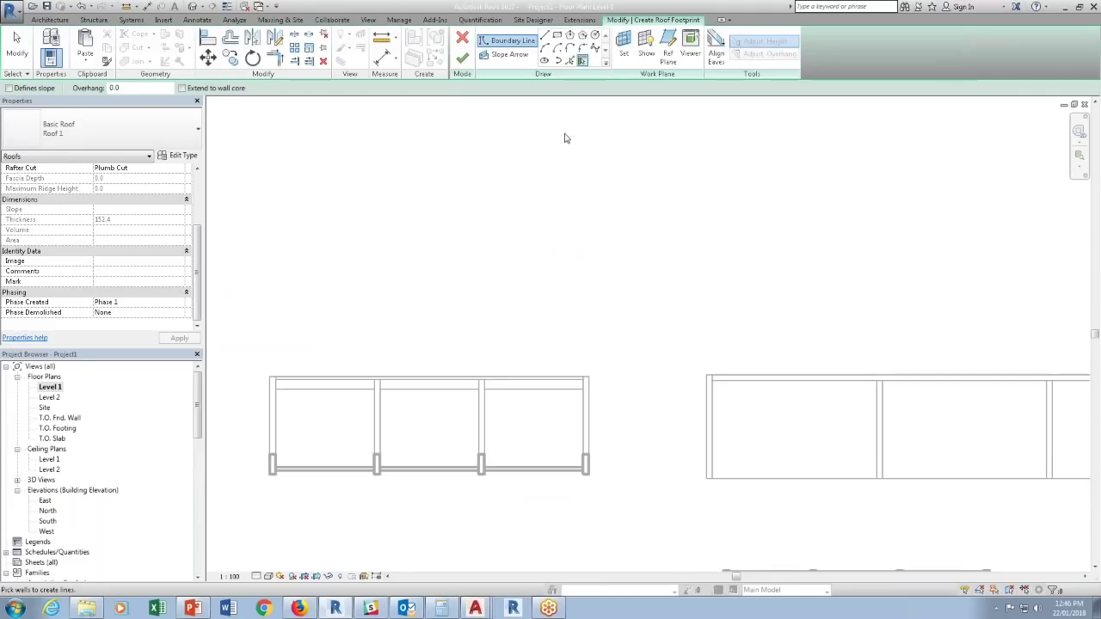
click(544, 48)
click(282, 211)
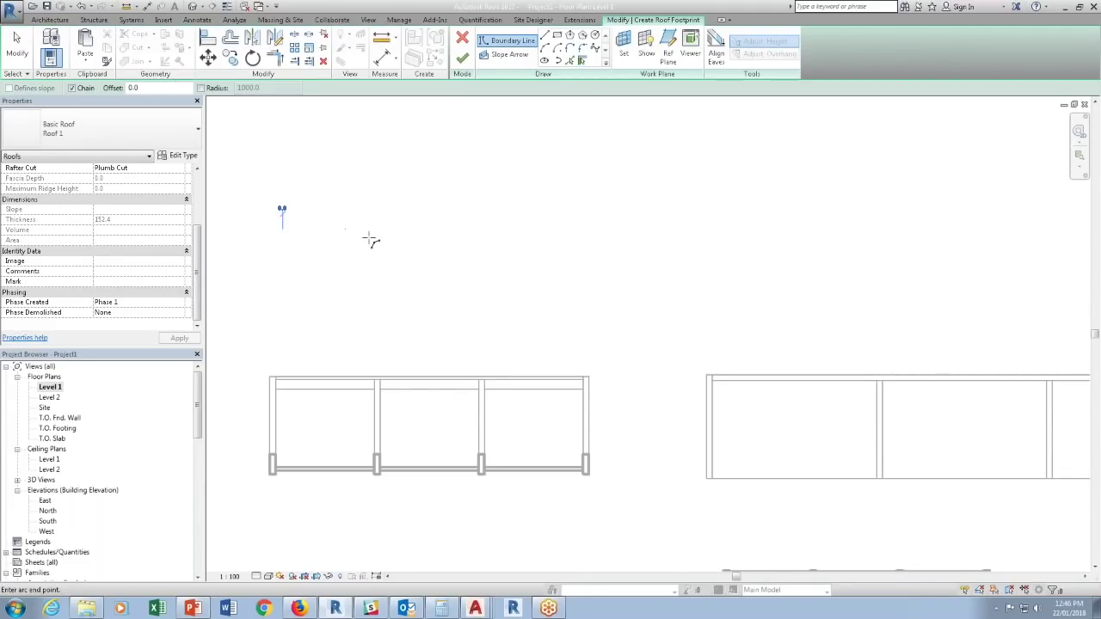
click(594, 250)
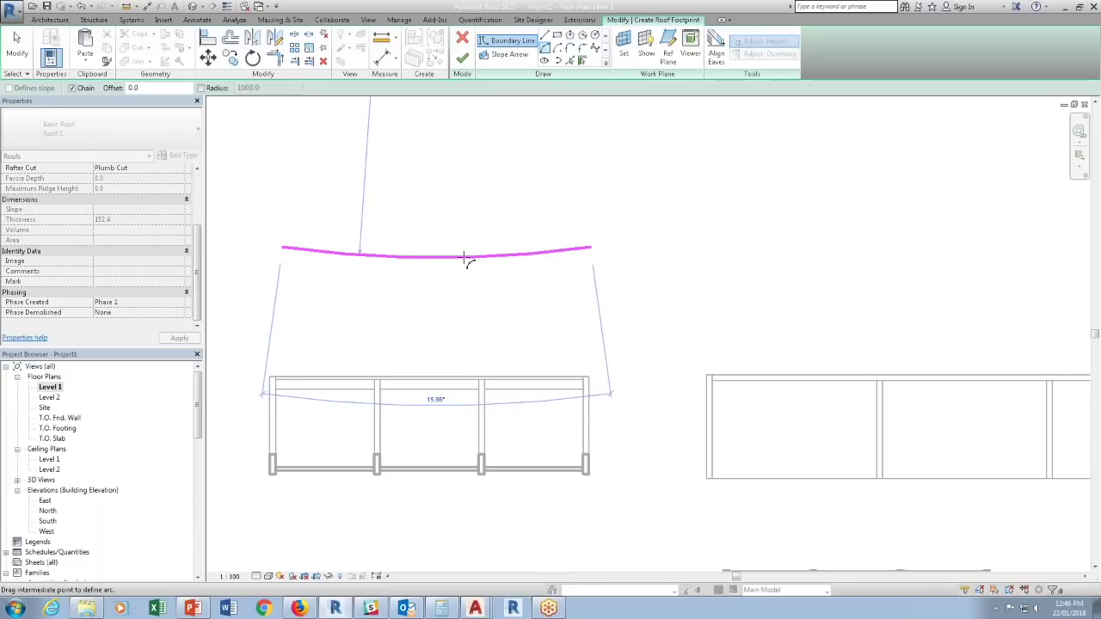
click(450, 294)
key(Escape)
key(Escape)
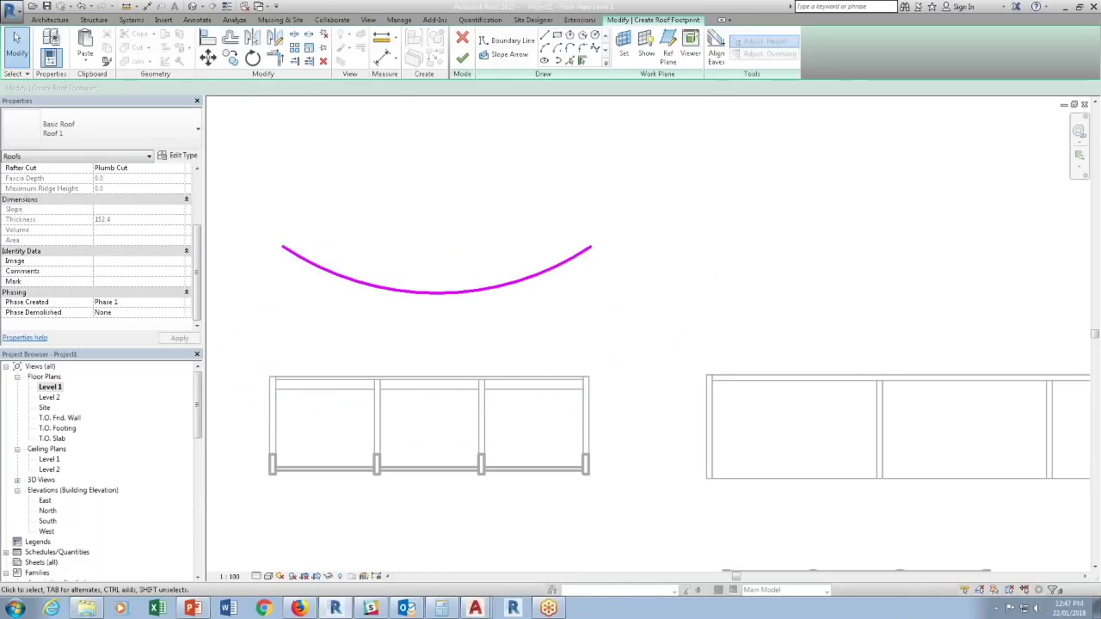
Offset a concentric copy of the boundary arc by 1000 mm toward its inner side.
key(o)
key(f)
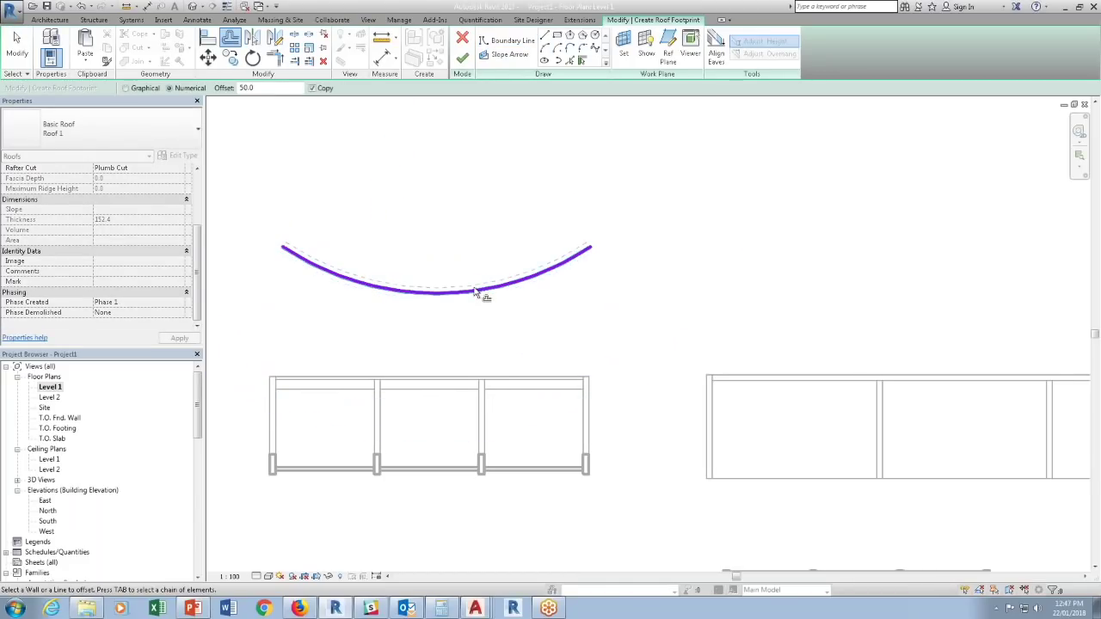
double_click(259, 87)
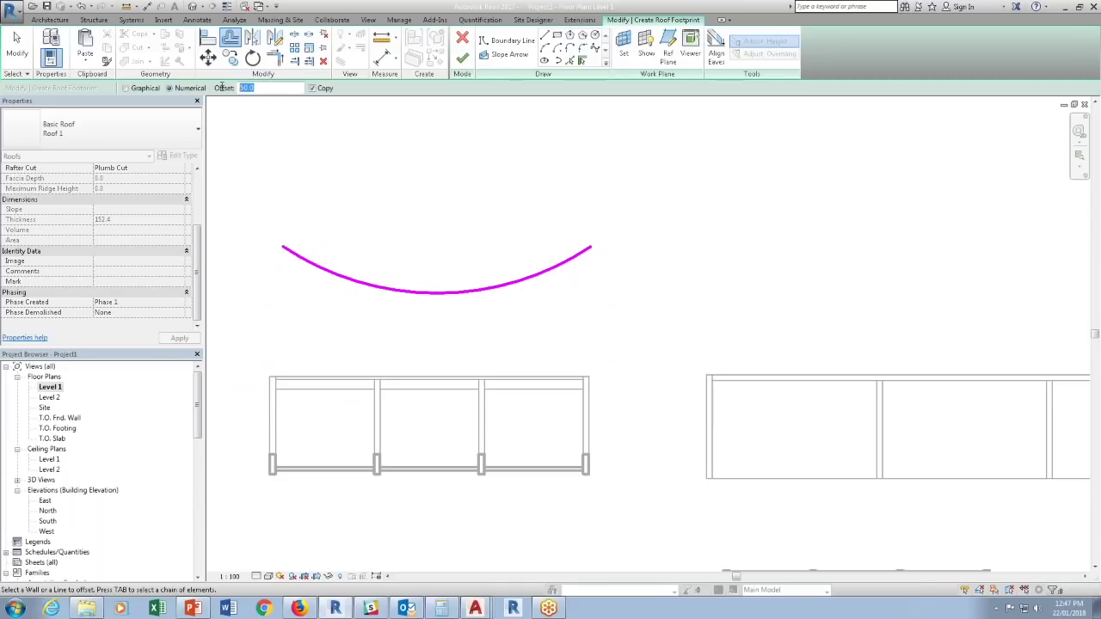
text(1000.0)
click(398, 291)
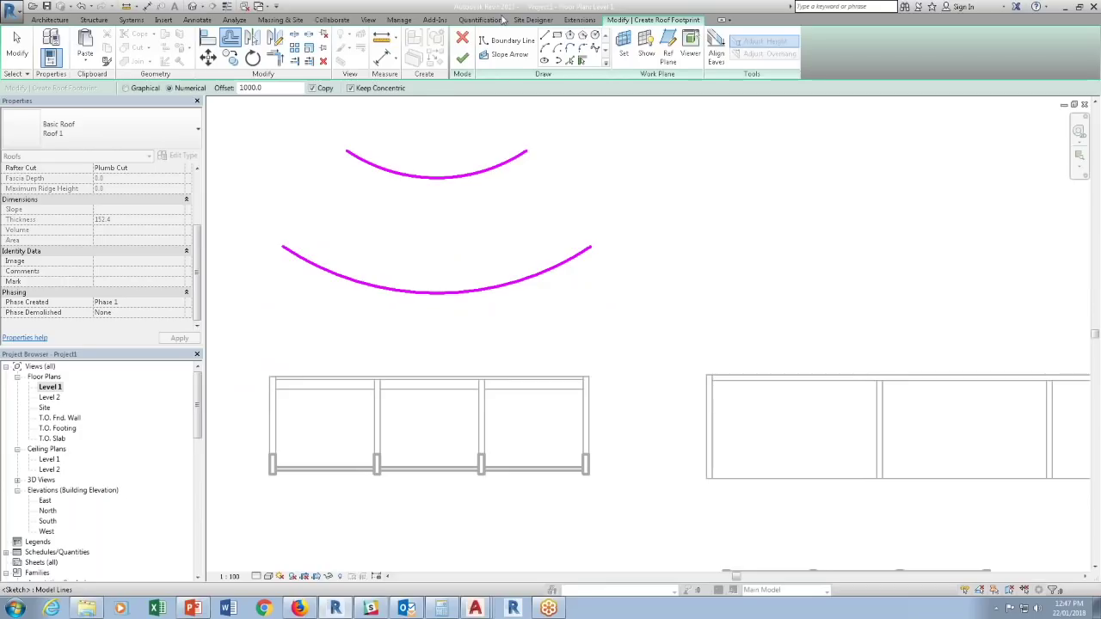
Close the roof boundary with two straight lines joining the matching ends of the inner and outer arcs.
click(545, 36)
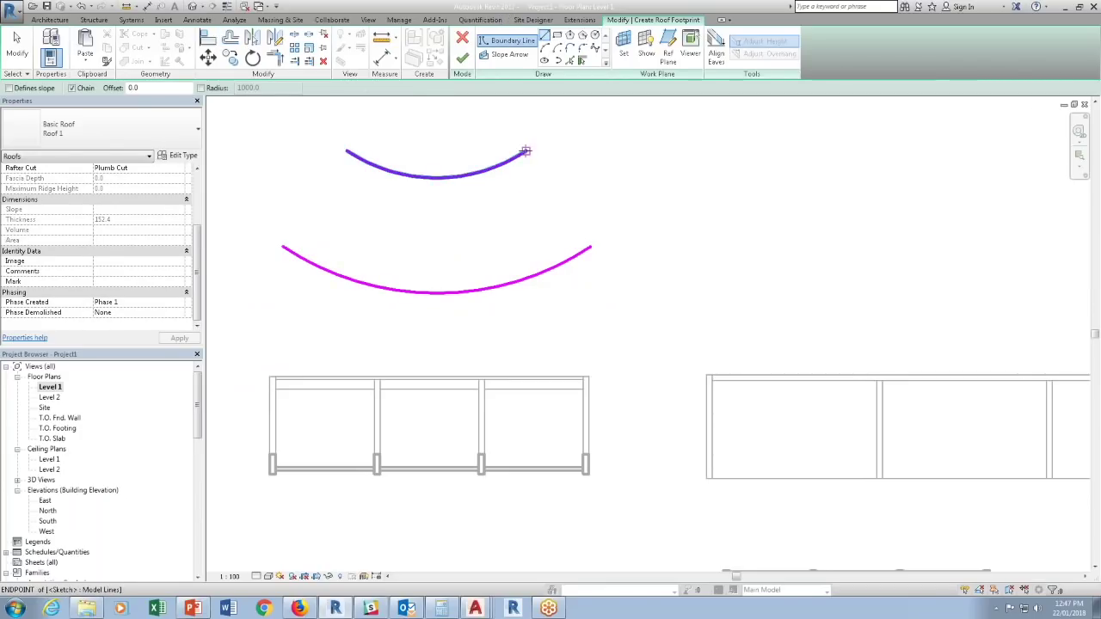
click(526, 151)
click(591, 247)
key(Escape)
click(347, 151)
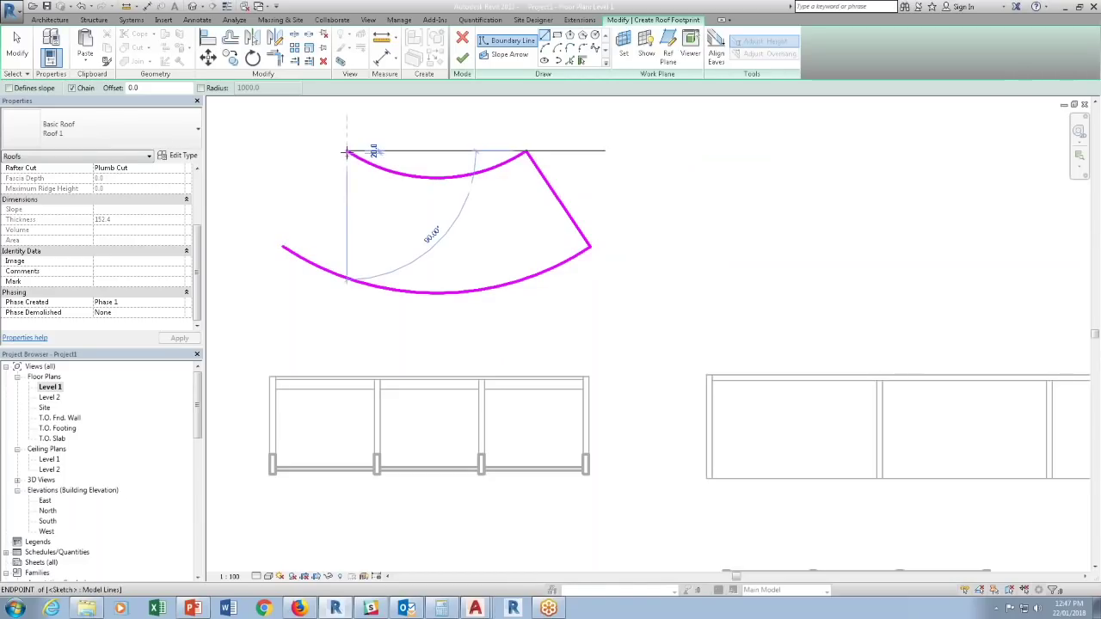
click(283, 246)
key(Escape)
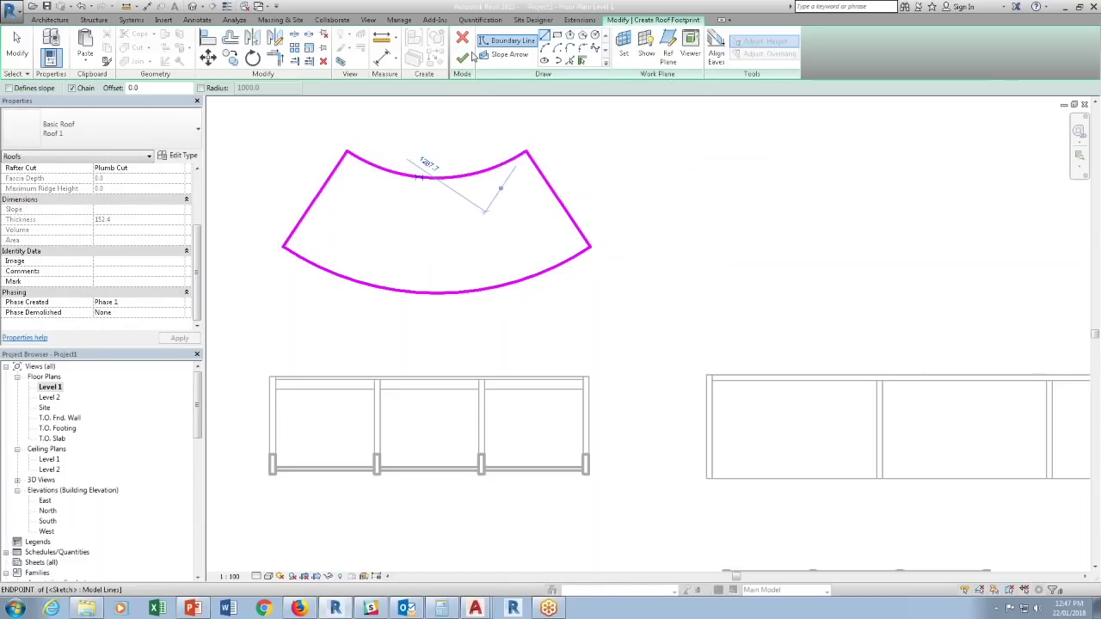
Add a slope arrow running from the midpoint of the inner arc to the midpoint of the outer arc.
click(516, 55)
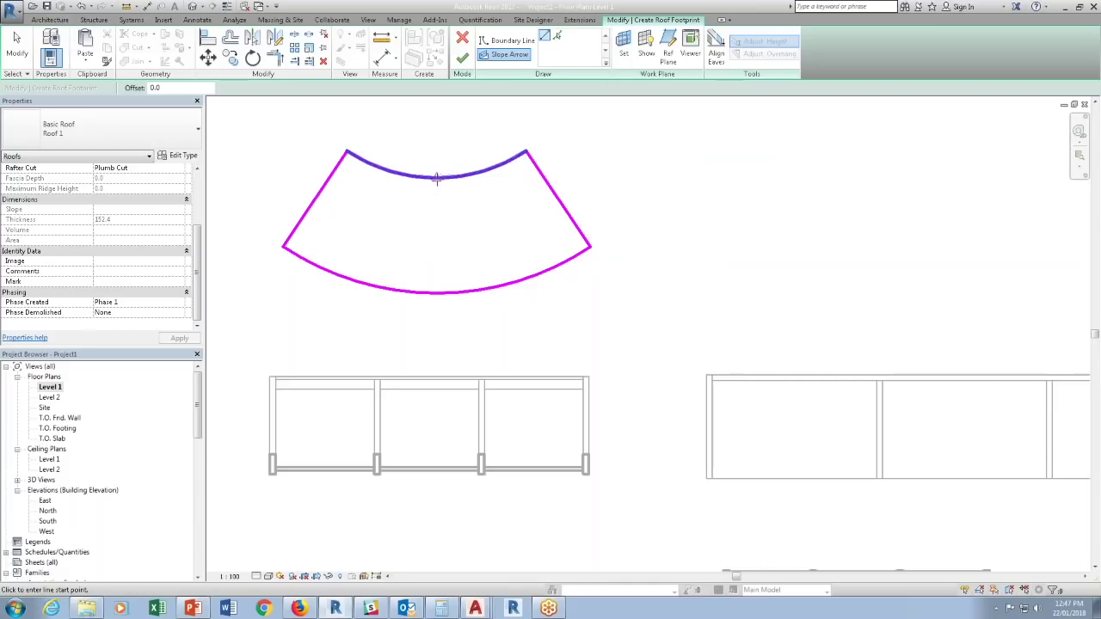
click(437, 178)
click(436, 292)
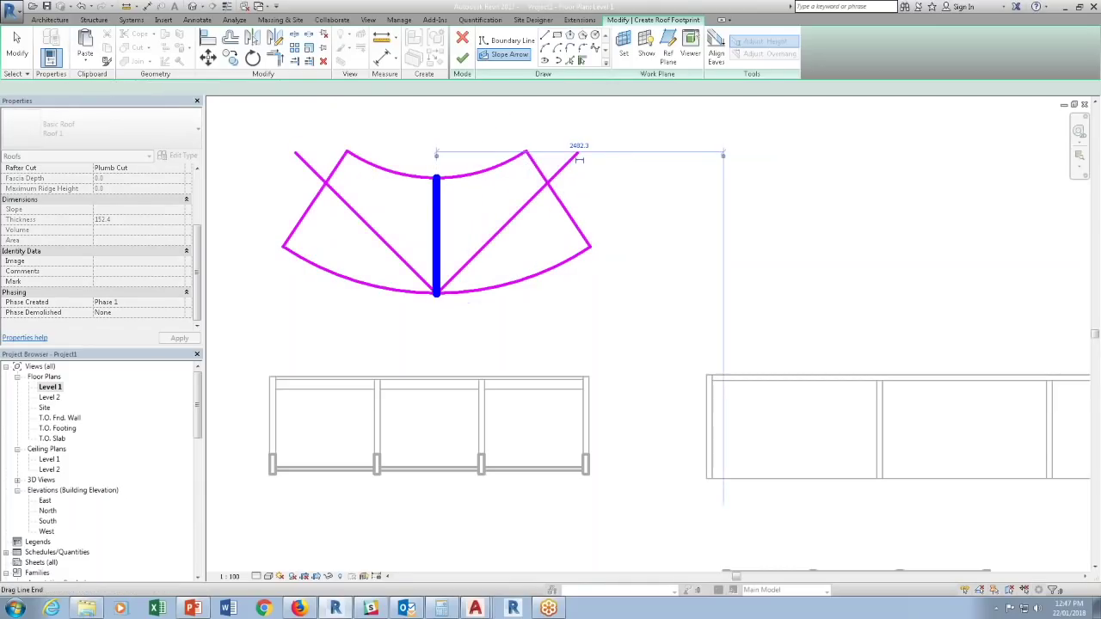
key(Escape)
key(Escape)
click(590, 330)
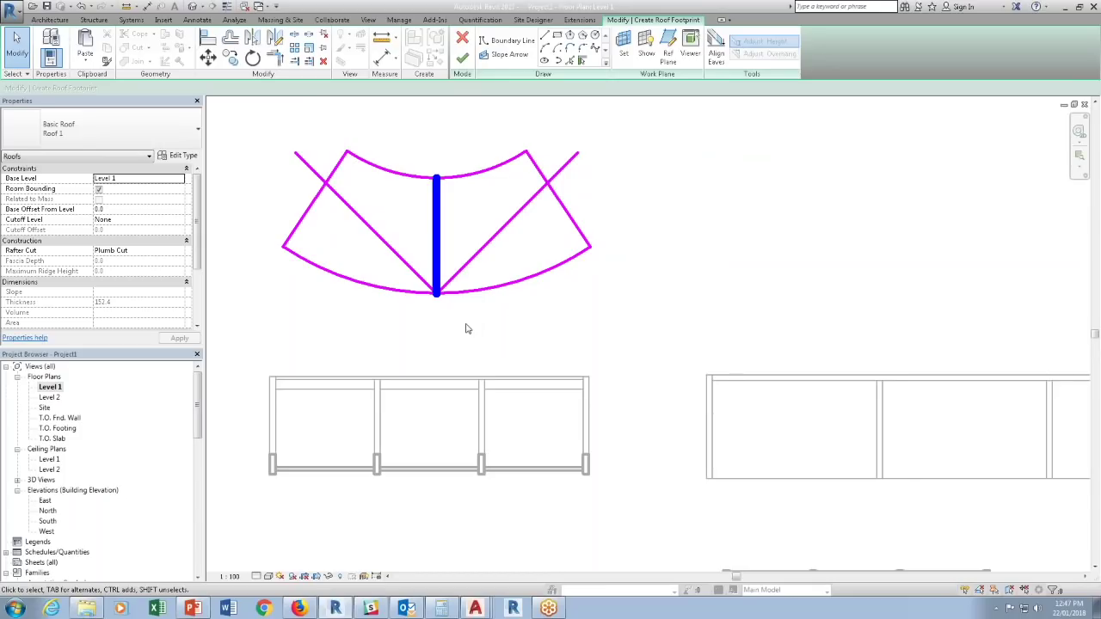
Set the roof's slope arrow to be specified by Slope instead of height at tail, with a slope of 75°.
click(459, 286)
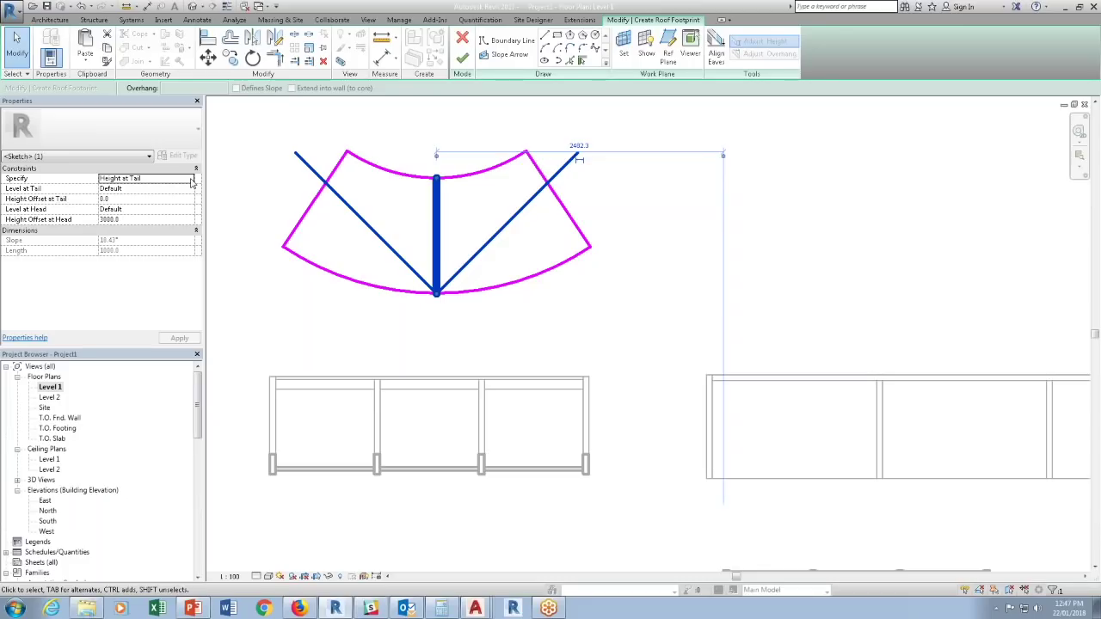
click(191, 181)
click(131, 197)
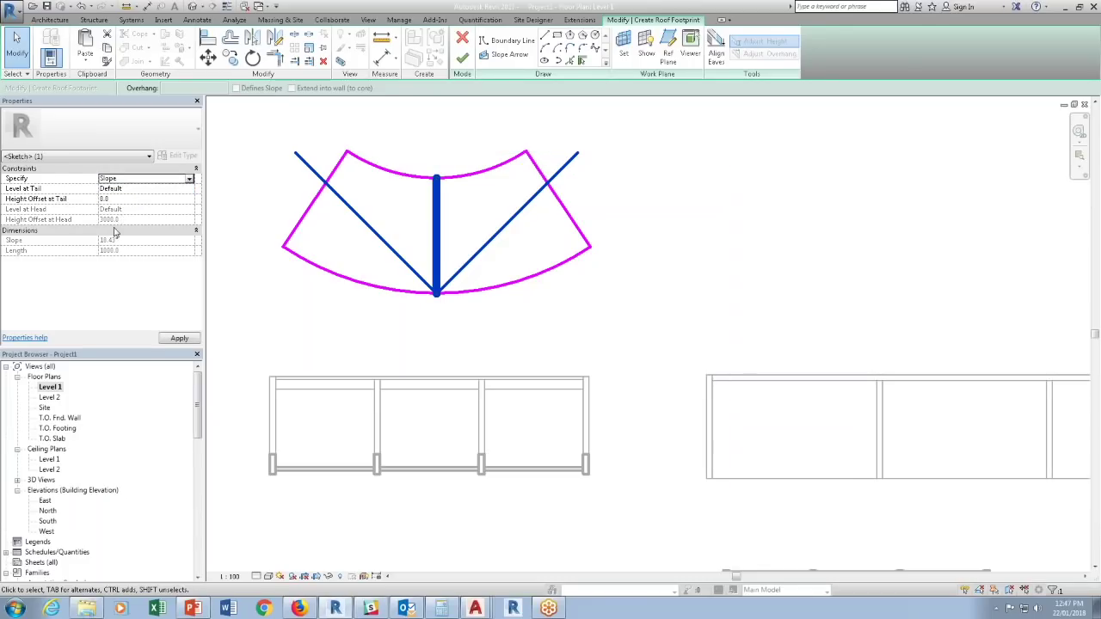
click(130, 241)
text(75)
key(Return)
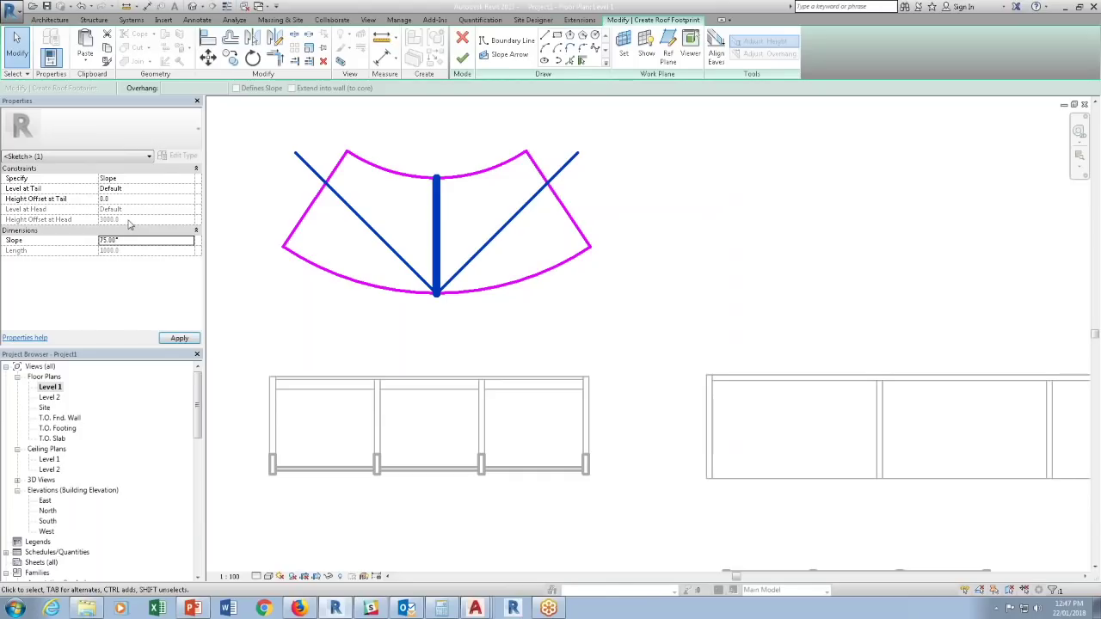
click(178, 338)
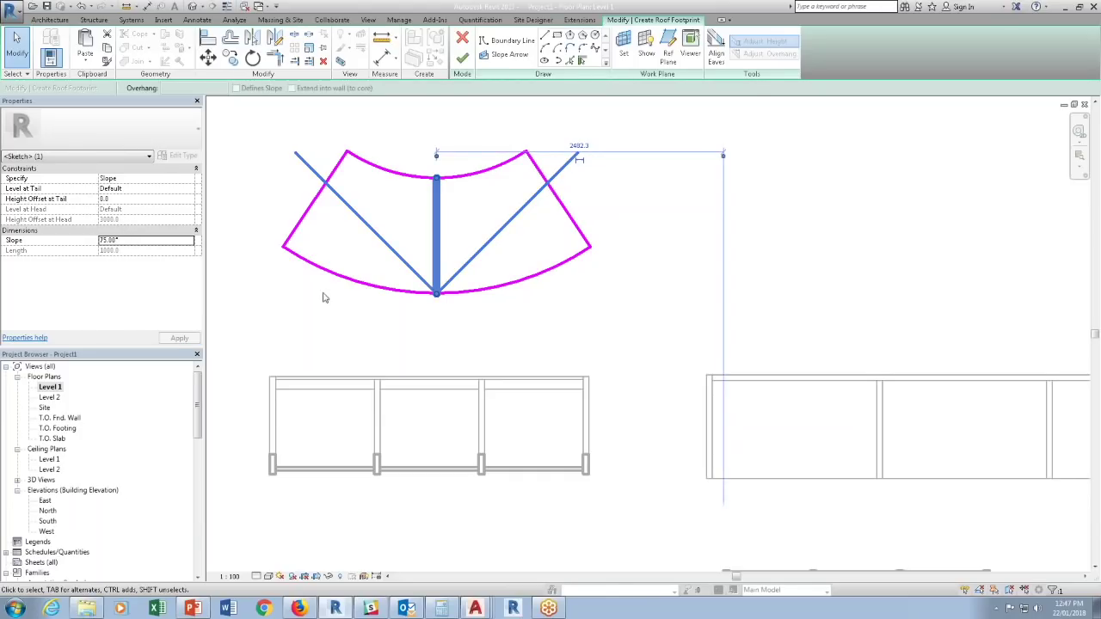
Finish the curved roof footprint in the 3D view and look at the steep roof from its side.
click(191, 7)
click(464, 59)
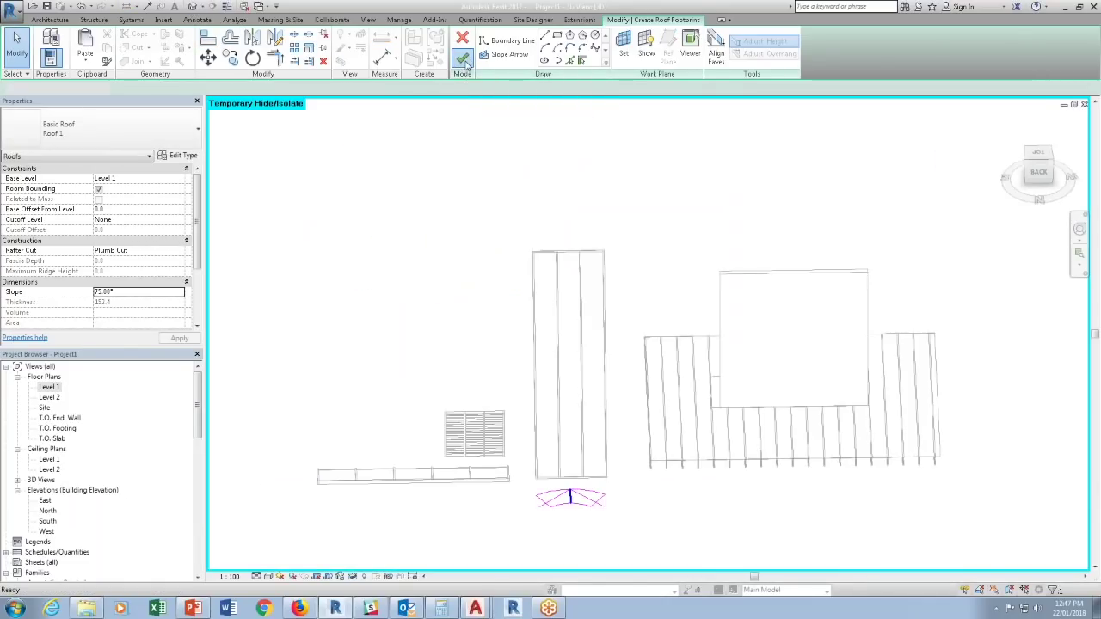
shift+middle_drag(619, 430, 662, 454)
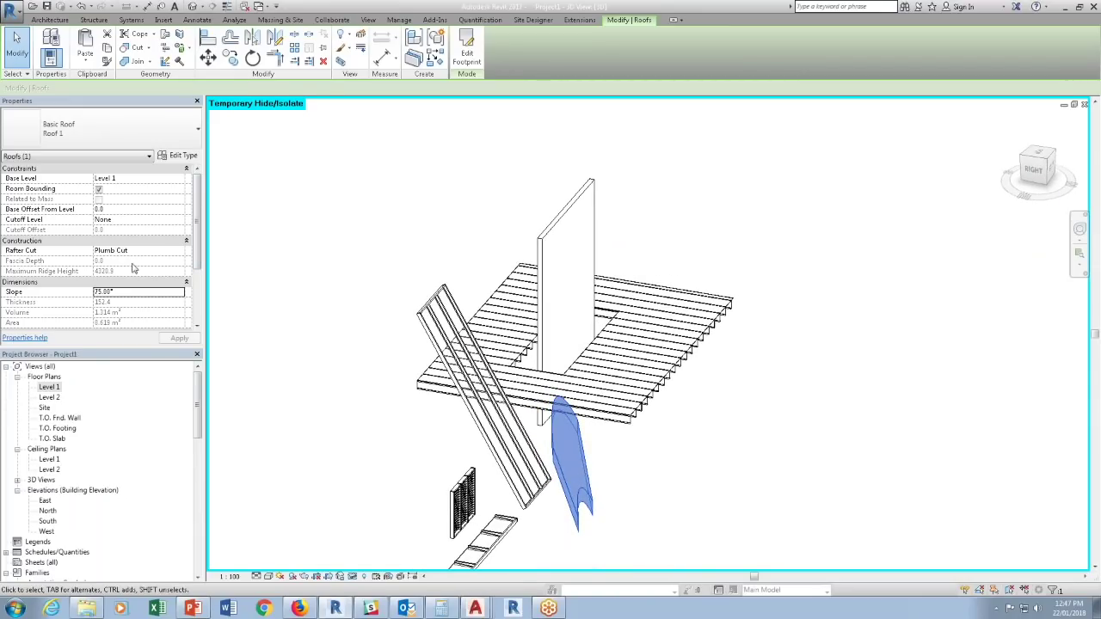
Set the curved roof's slope to 30° and check its shape in 3D.
double_click(126, 292)
text(30)
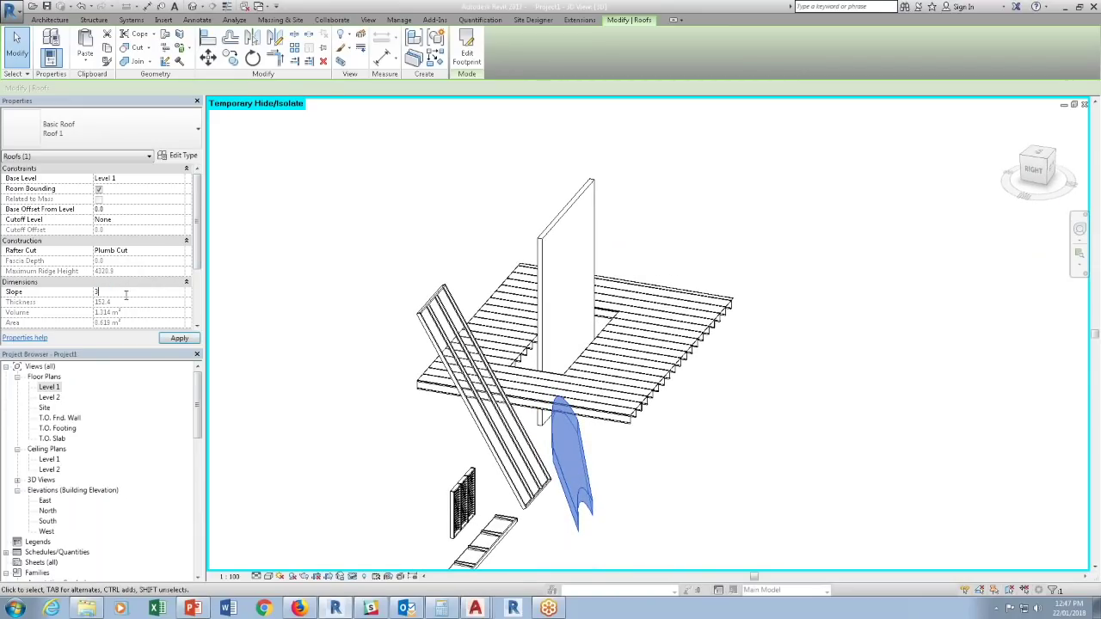
key(Return)
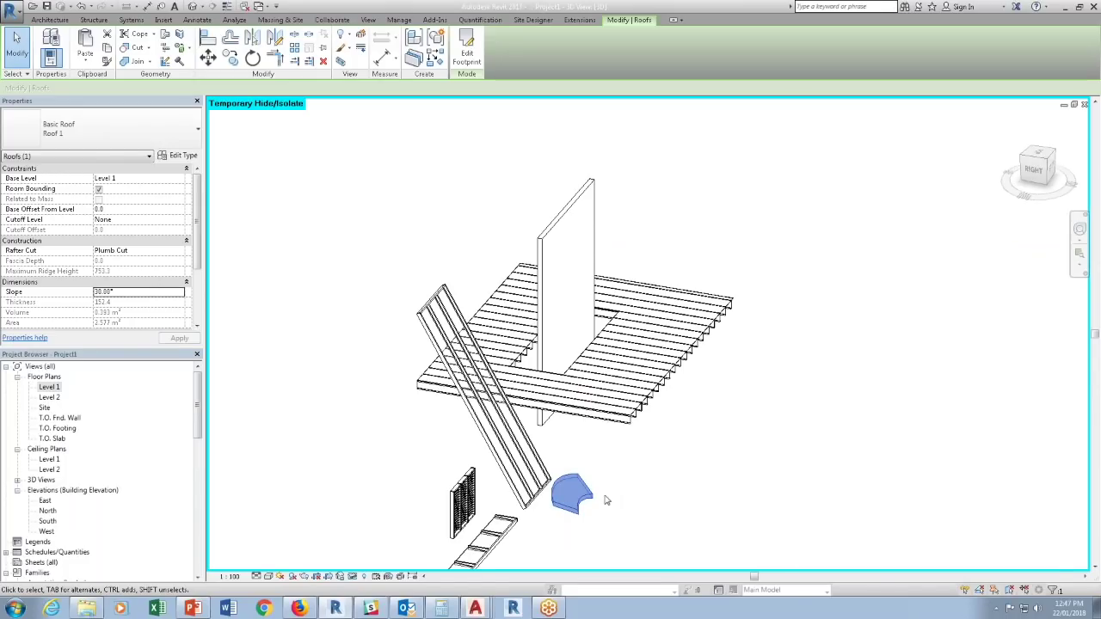
shift+middle_drag(605, 500, 591, 492)
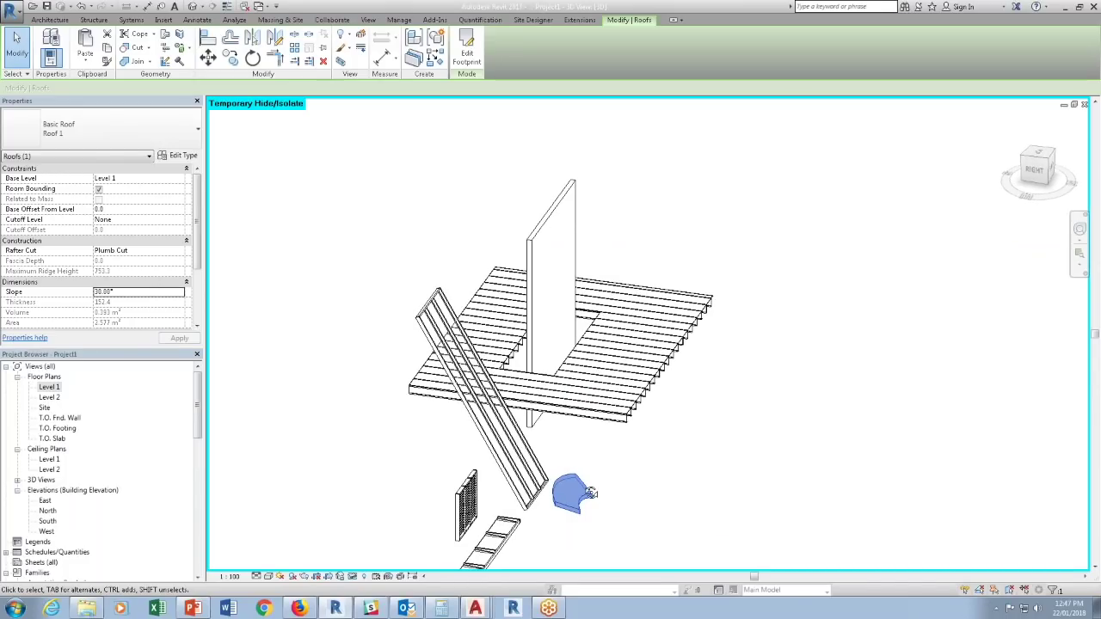
key(Escape)
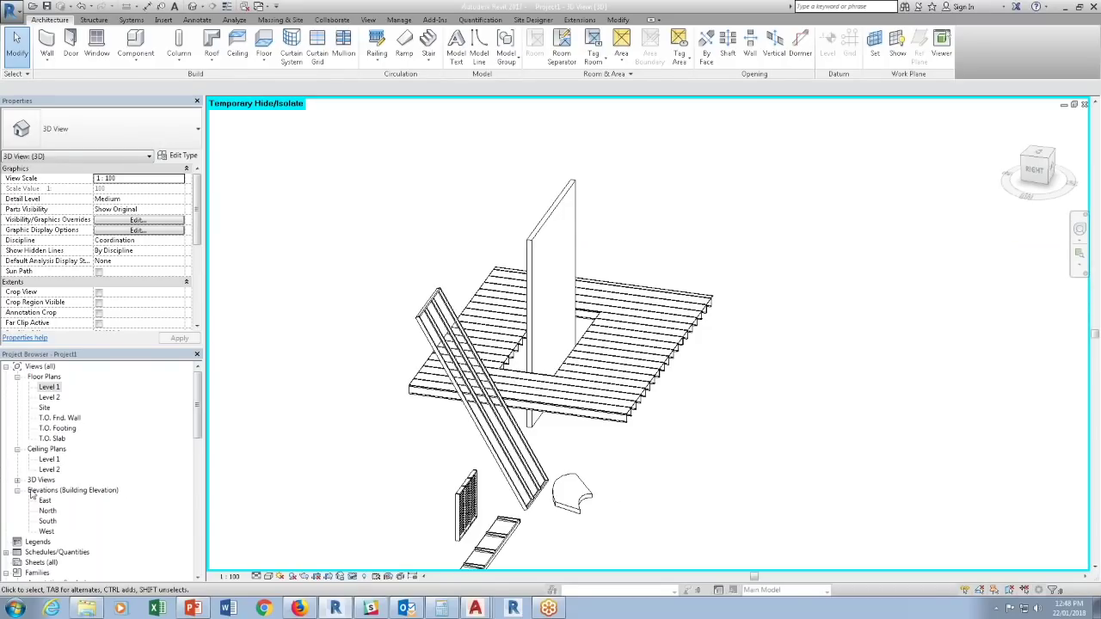
Switch to the 0 - BC PLACE STREET ENTRY floor plan of 27739-VanCasino-BC Place.rvt and select grid line 46 in the southeast part.
click(261, 7)
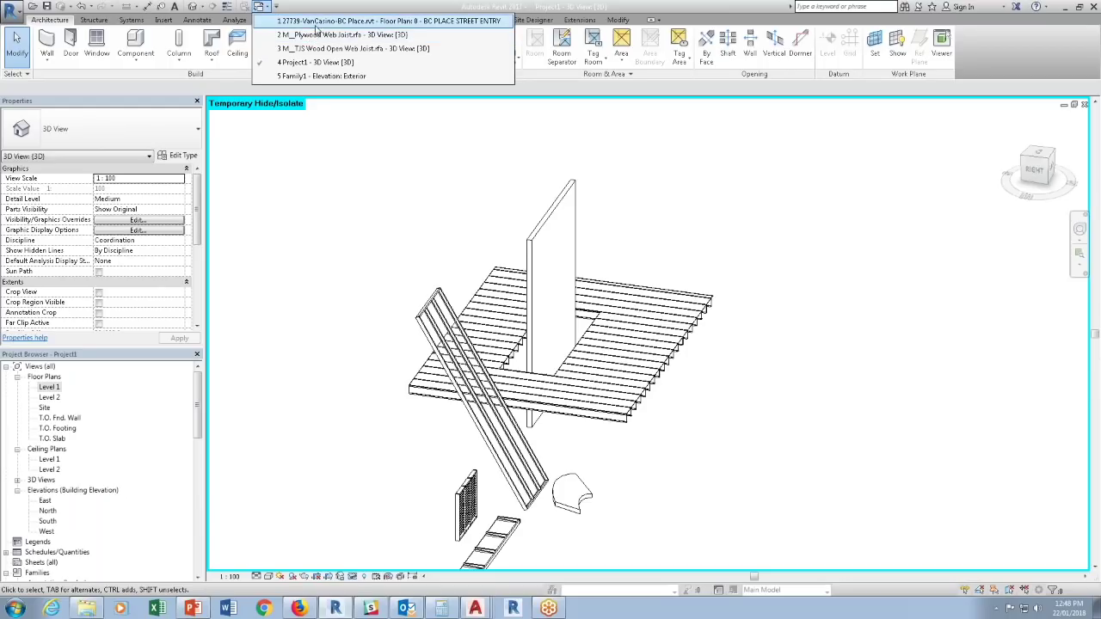
click(317, 22)
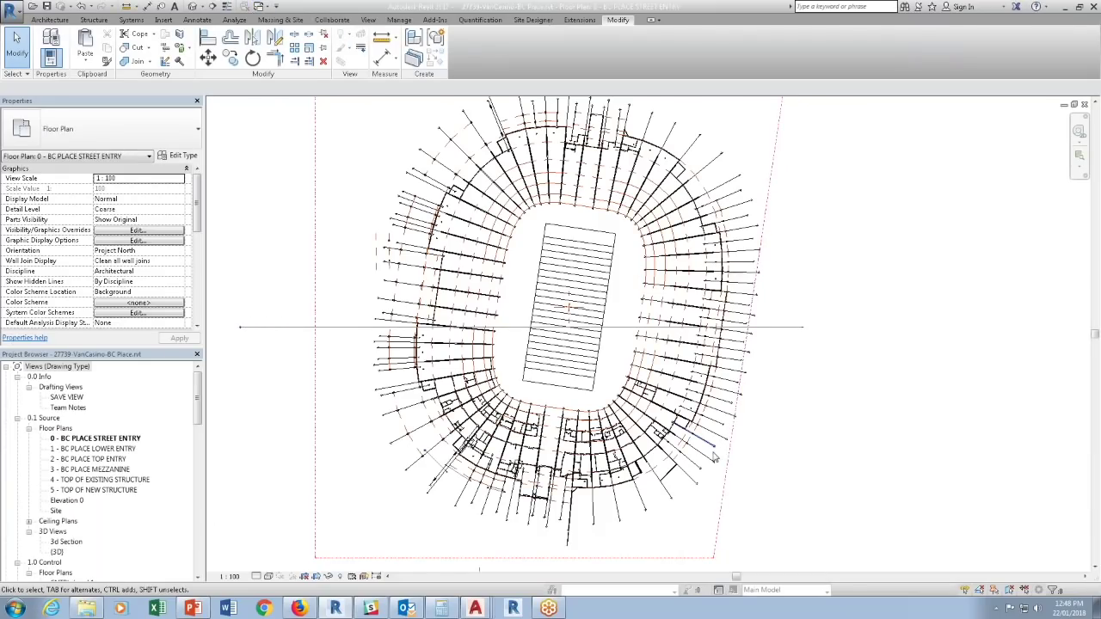
scroll(711, 455, up, 3)
scroll(711, 454, up, 3)
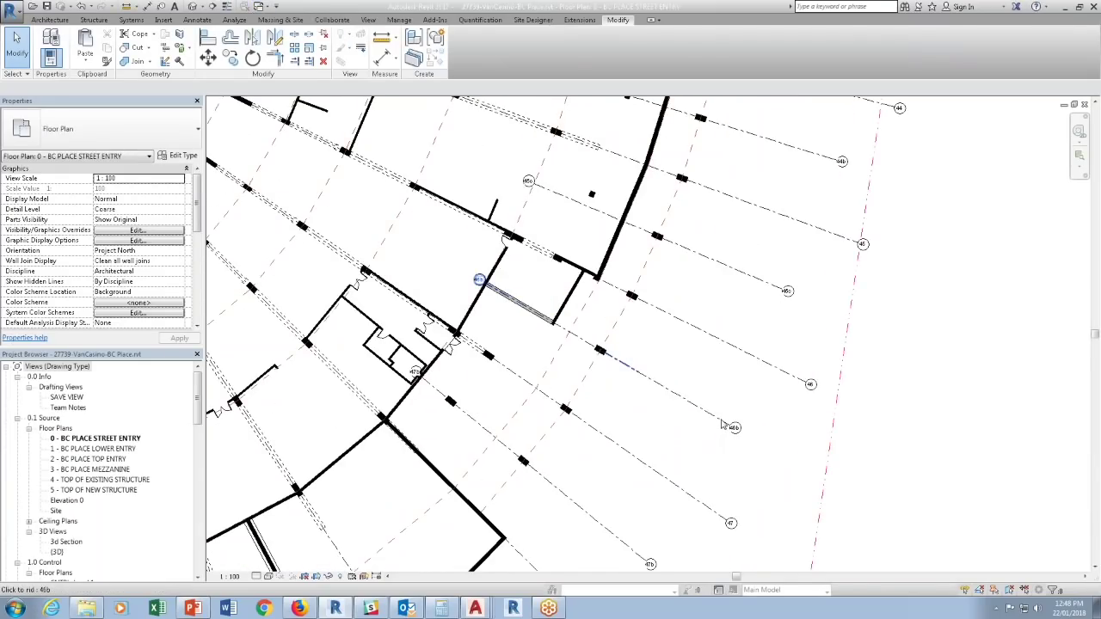
click(720, 423)
click(723, 341)
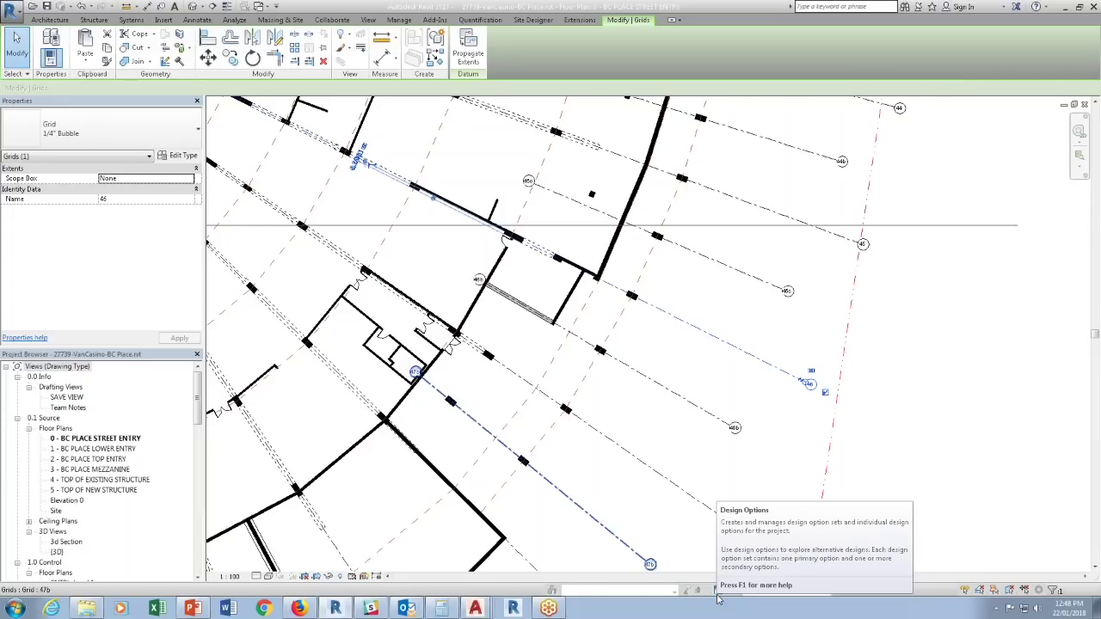
Dismiss the save reminder, open Design Options, and create a new option set named "Grid + Ref".
key(Escape)
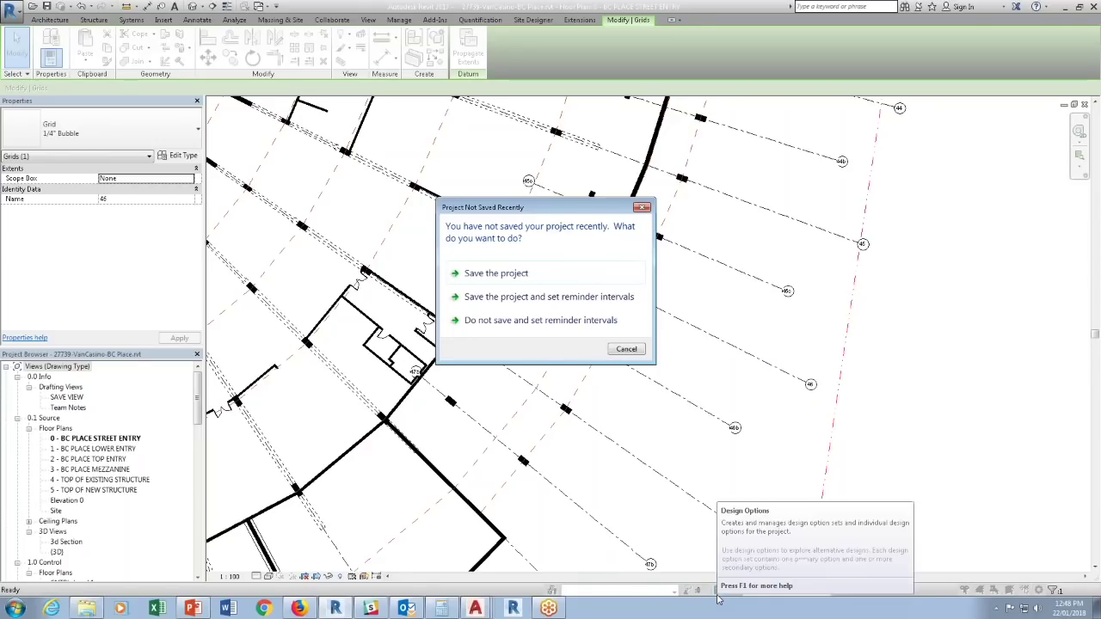
click(627, 349)
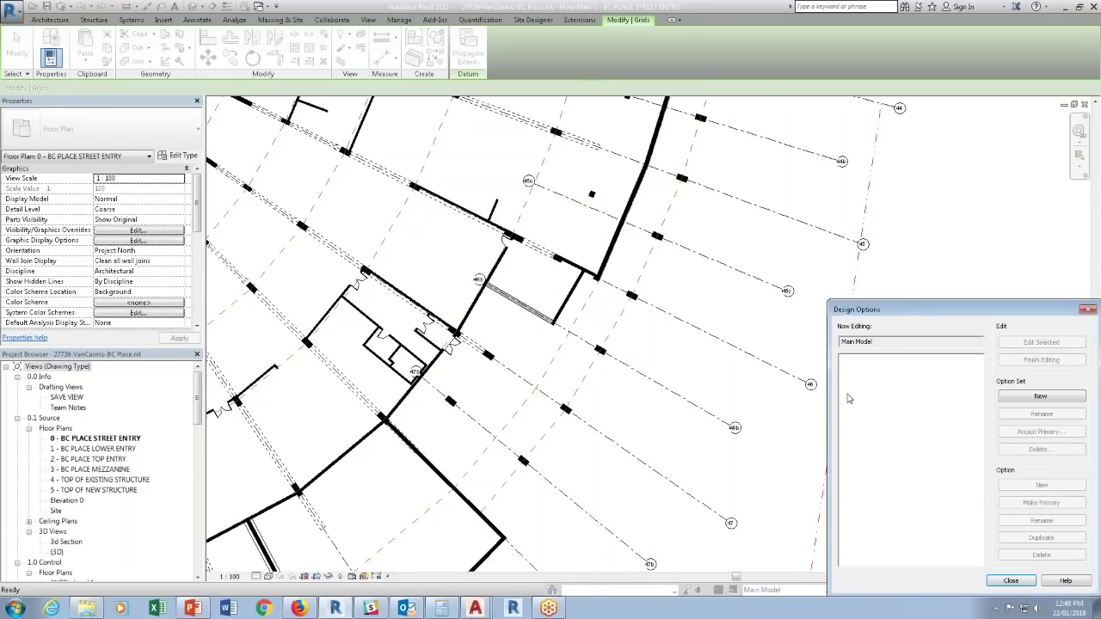
drag(869, 310, 606, 198)
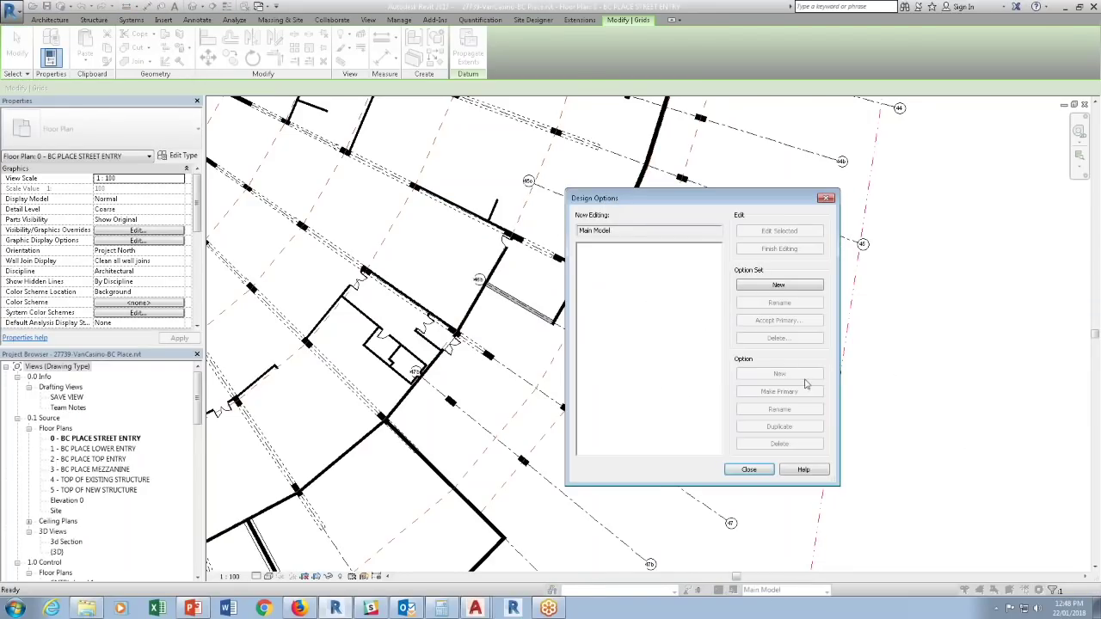
click(788, 286)
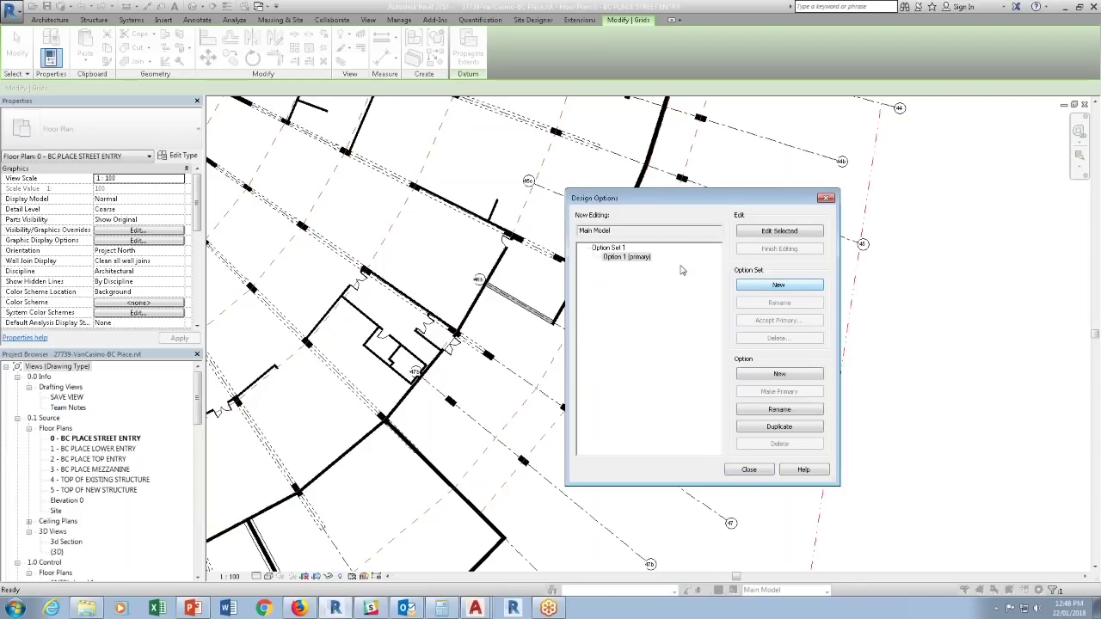
click(608, 248)
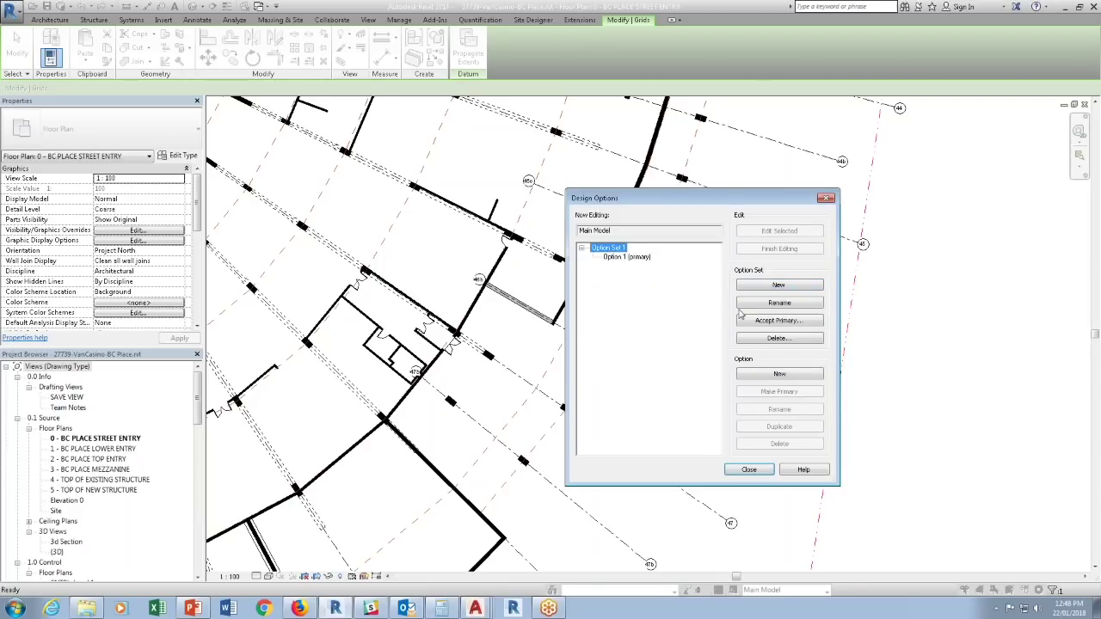
click(777, 306)
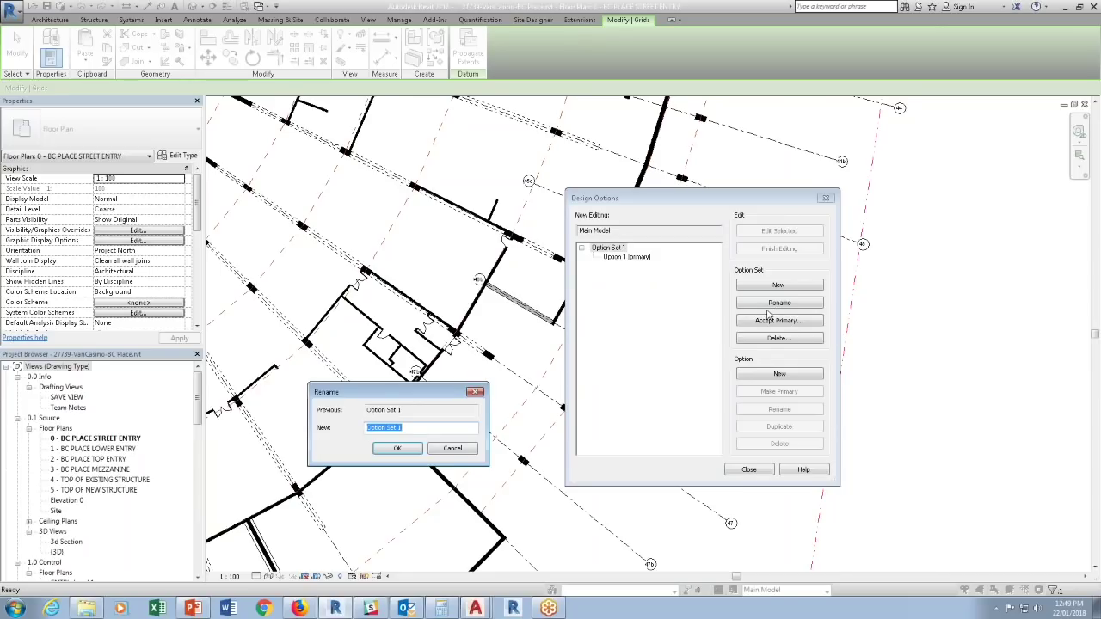
text(Grid + Ref)
key(Return)
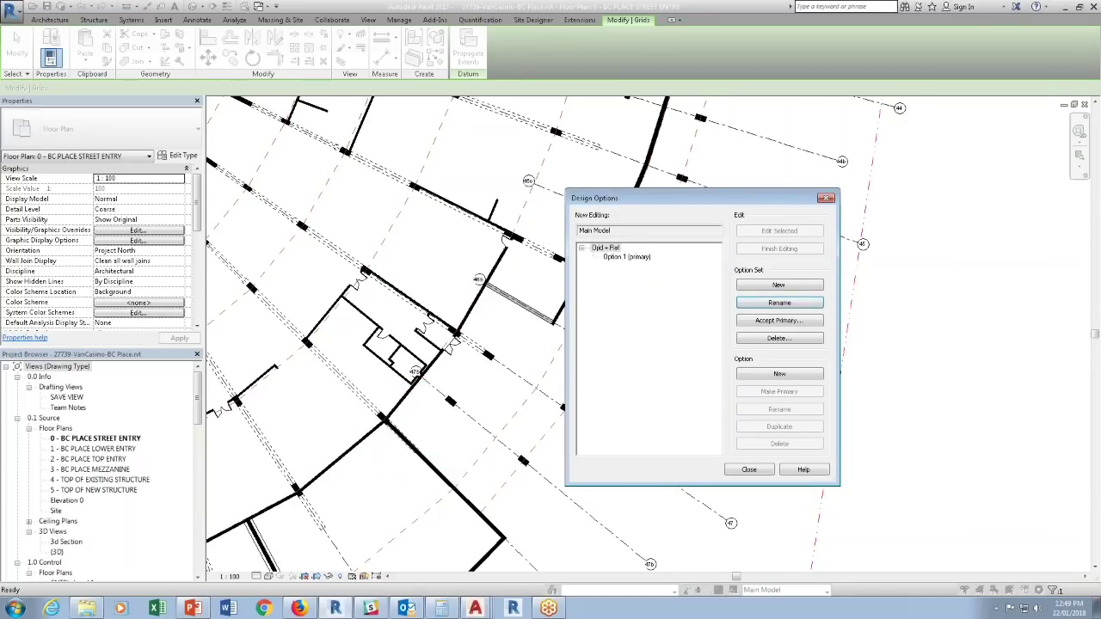
Rename the set's primary option to "Grid + Ref" and close Design Options.
click(626, 257)
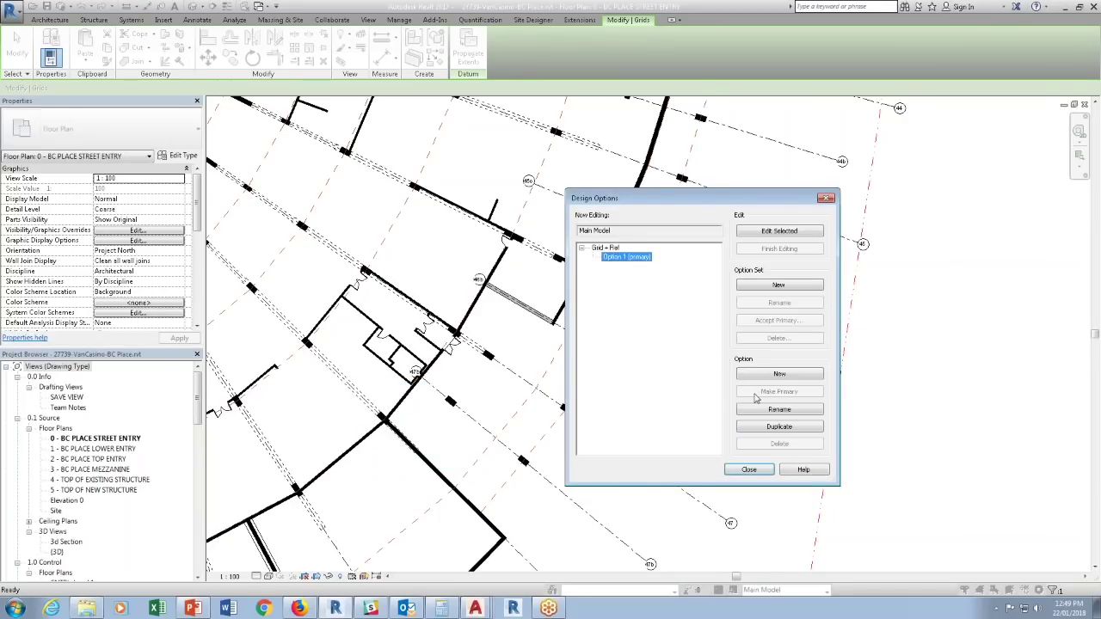
click(756, 409)
text(Gr)
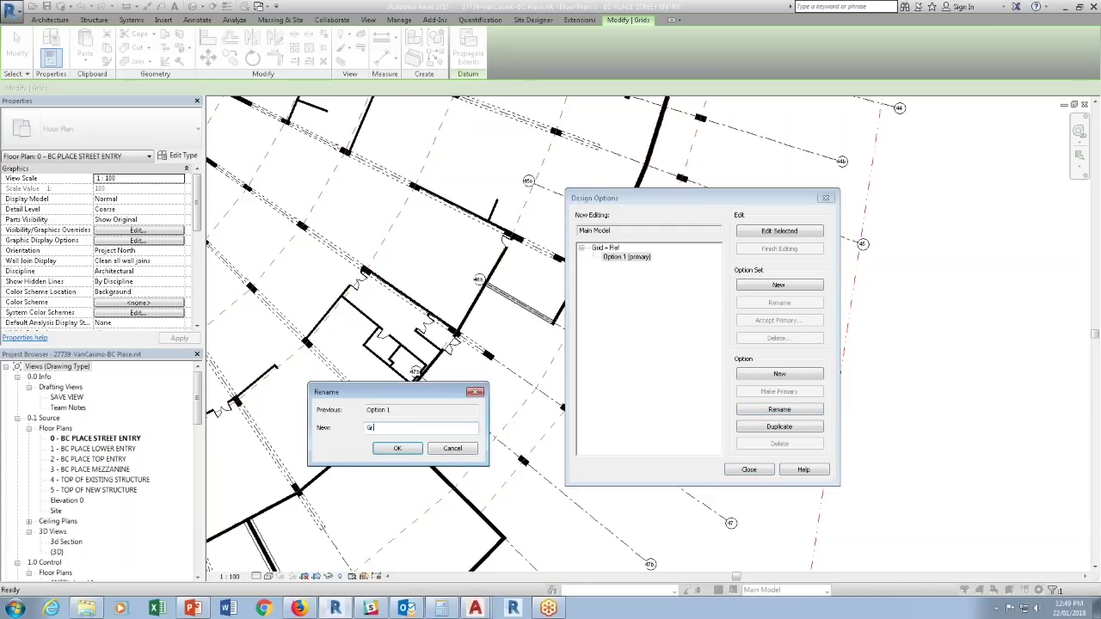
text(id + Ref)
key(Return)
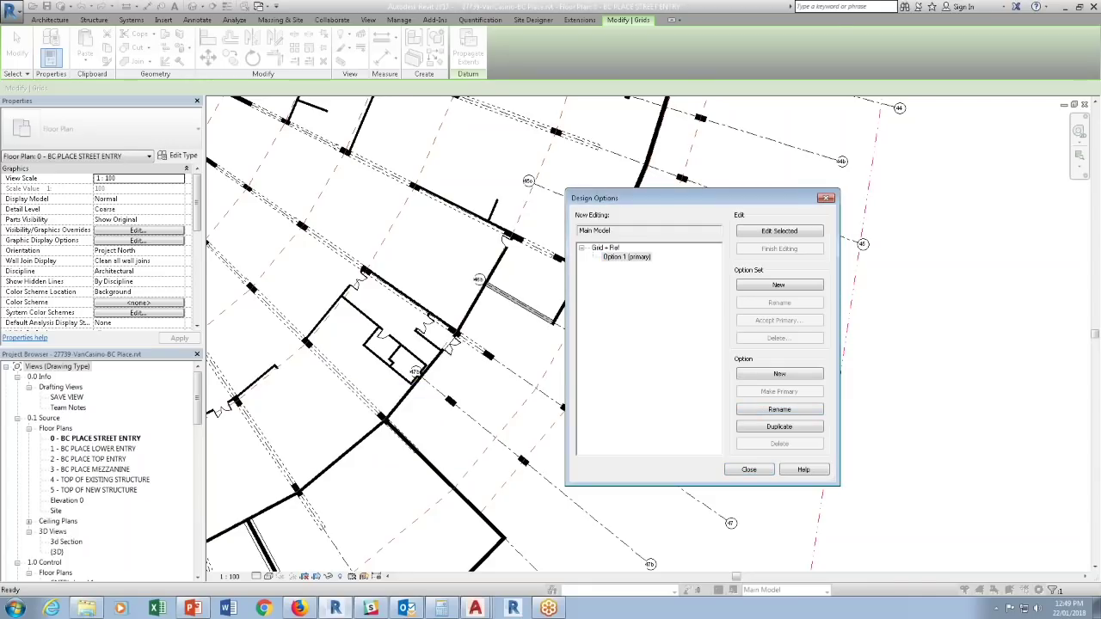
click(748, 470)
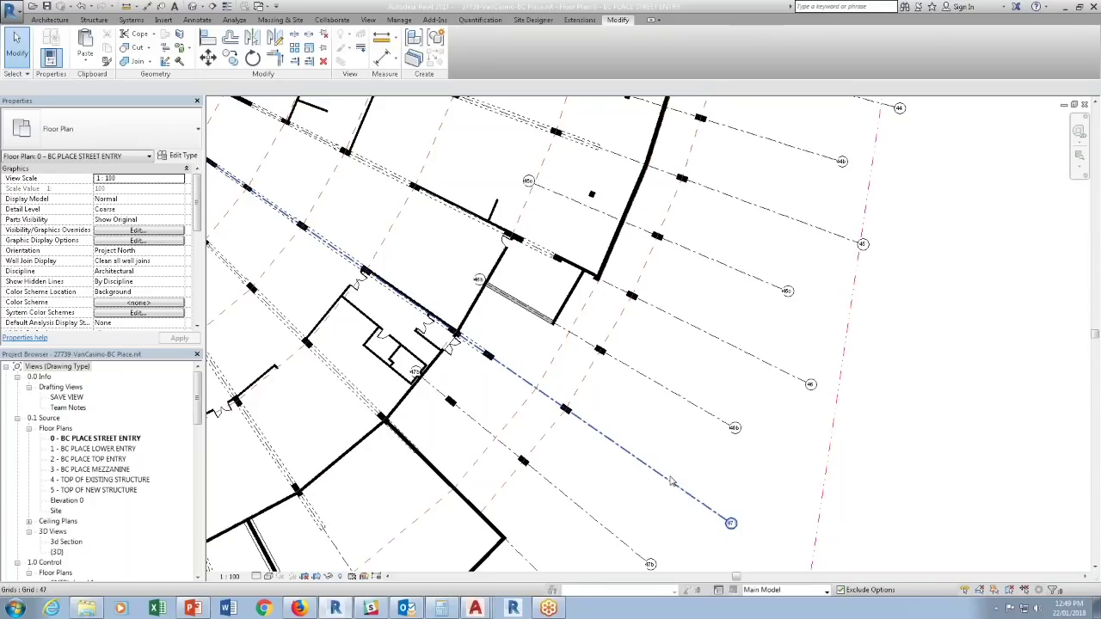
Add grid line 47 to the primary option of the Grid + Ref design option set.
click(671, 482)
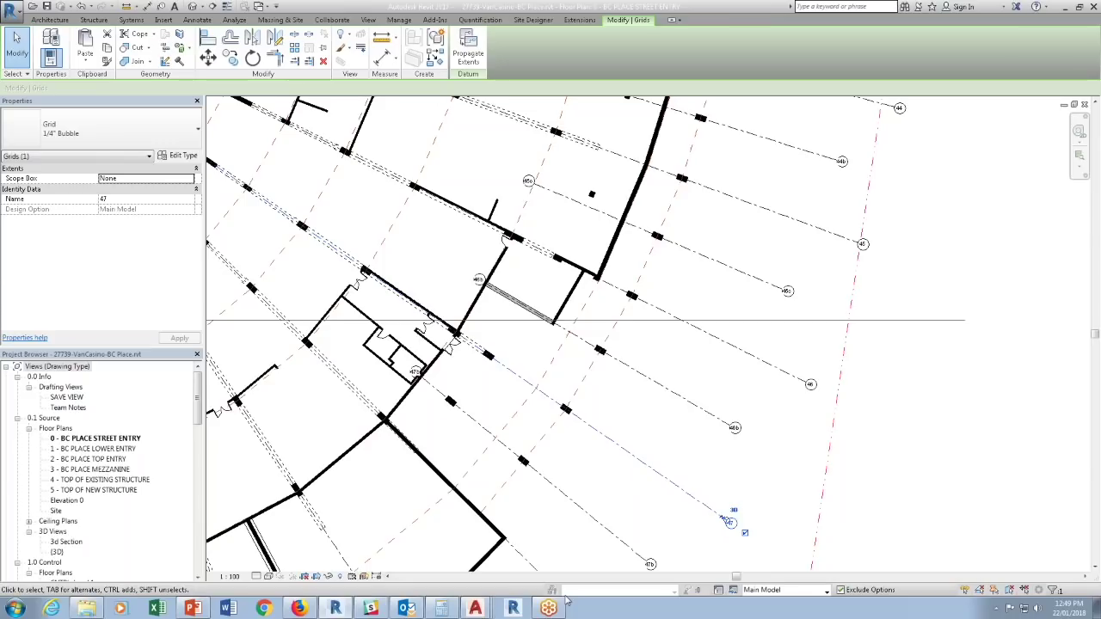
click(732, 591)
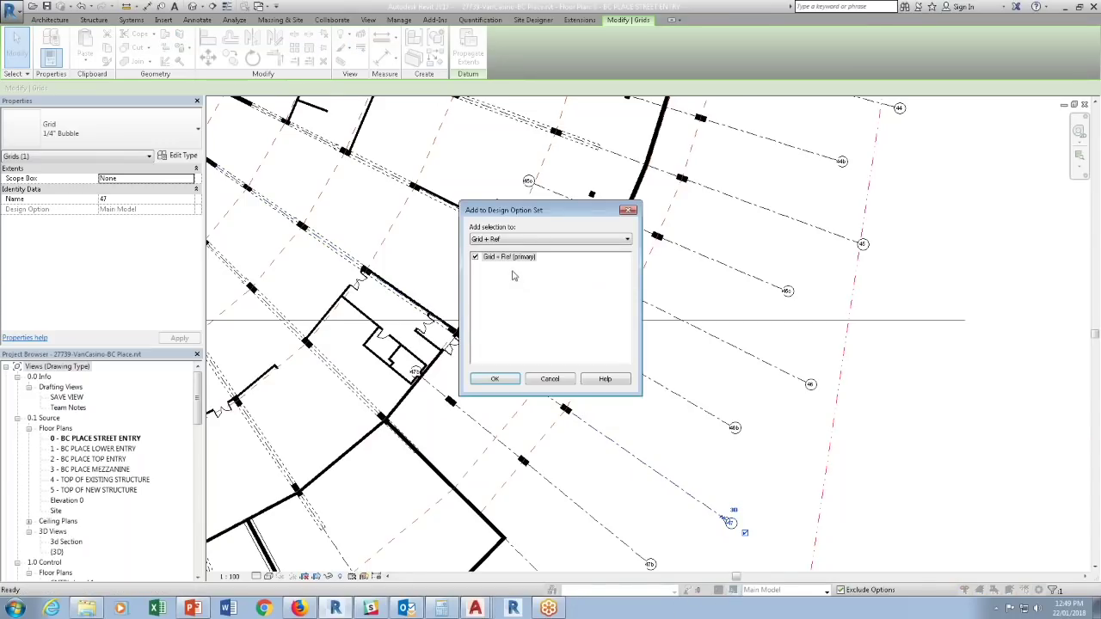
click(496, 379)
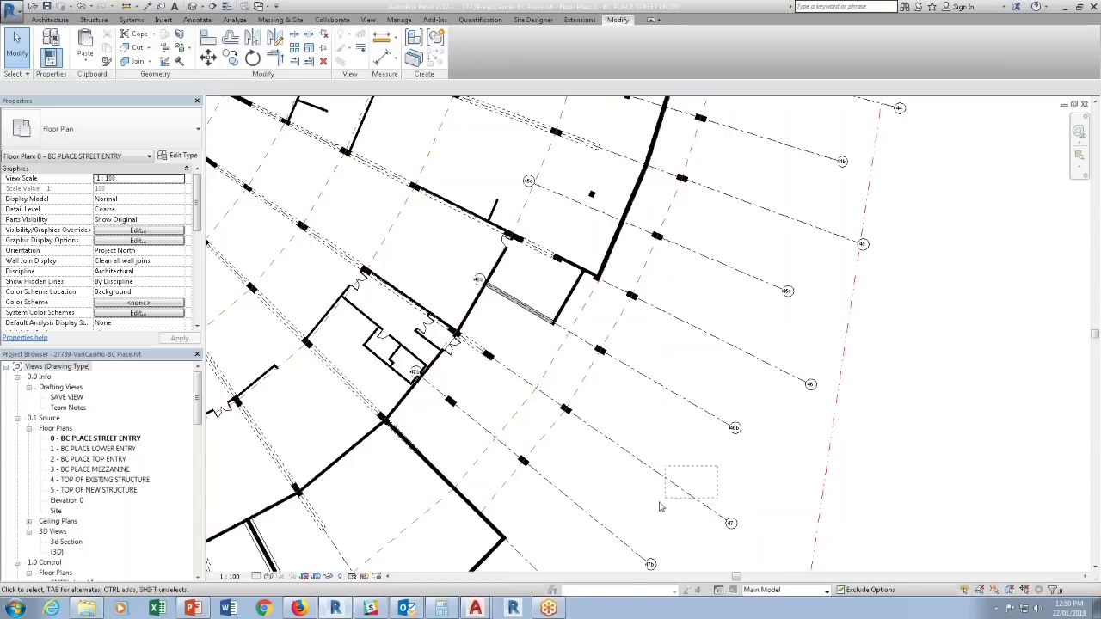
Add grid lines 47b and 46b together to the primary option of the Grid + Ref set.
click(593, 519)
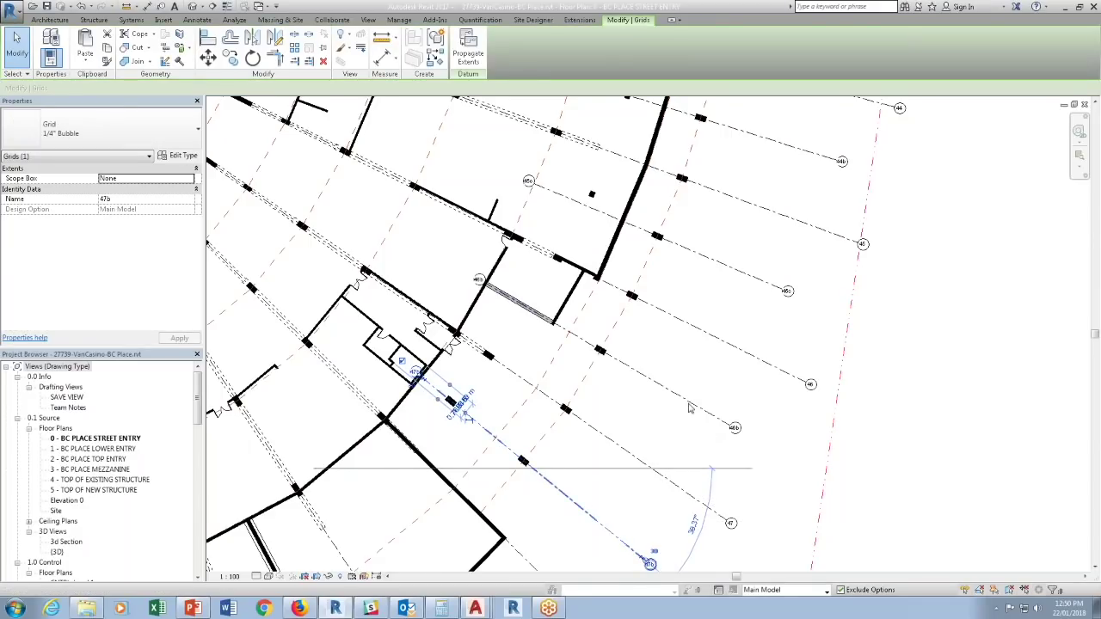
click(631, 510)
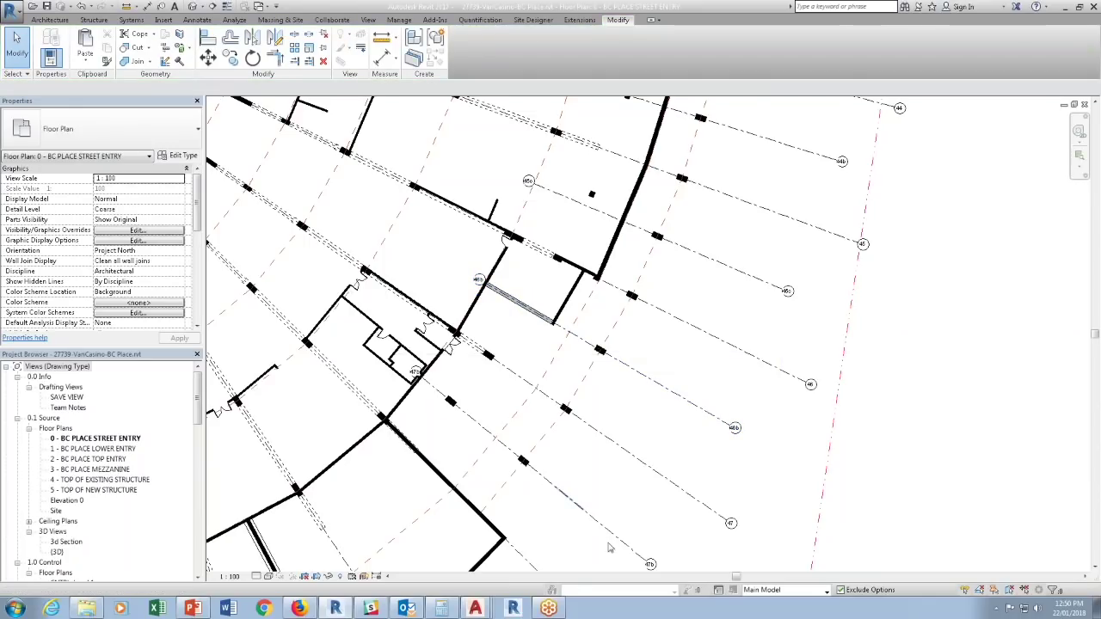
click(612, 540)
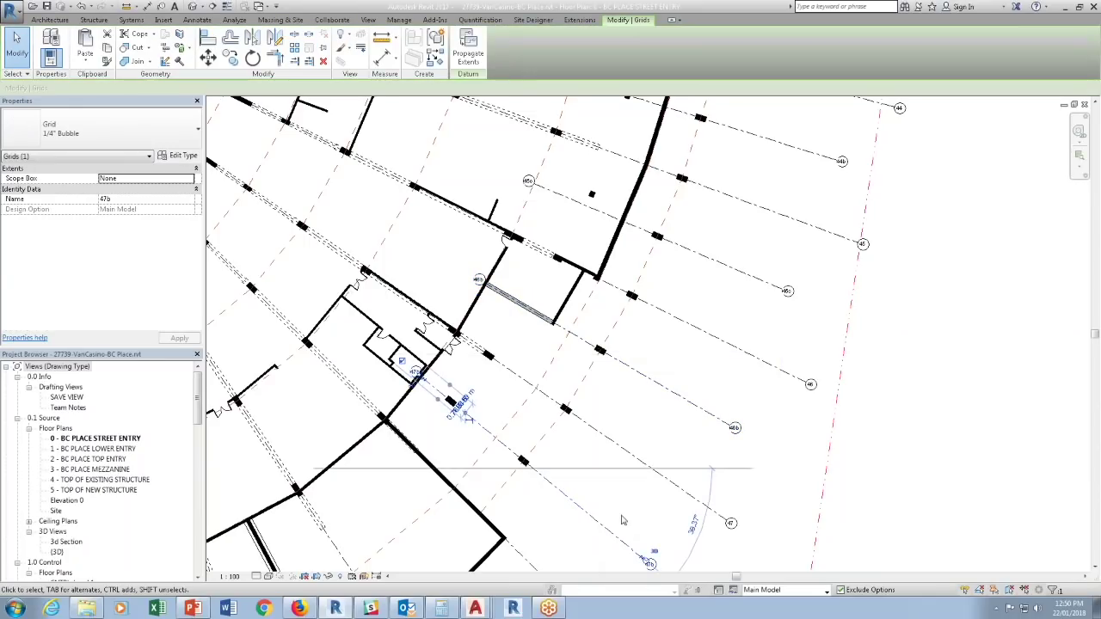
ctrl+click(697, 405)
click(732, 590)
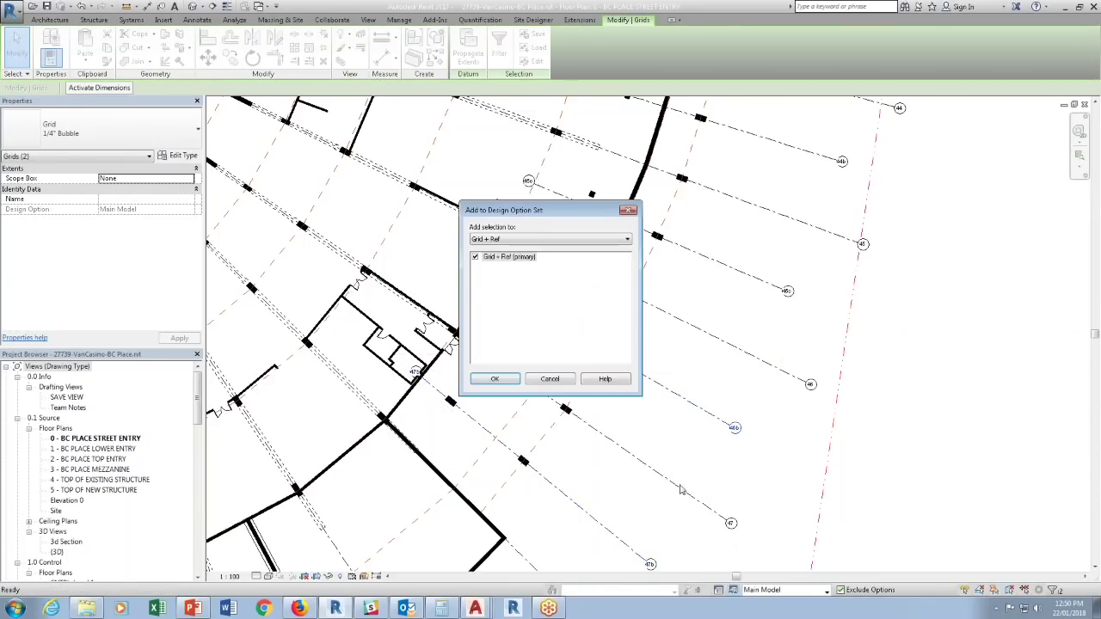
click(497, 375)
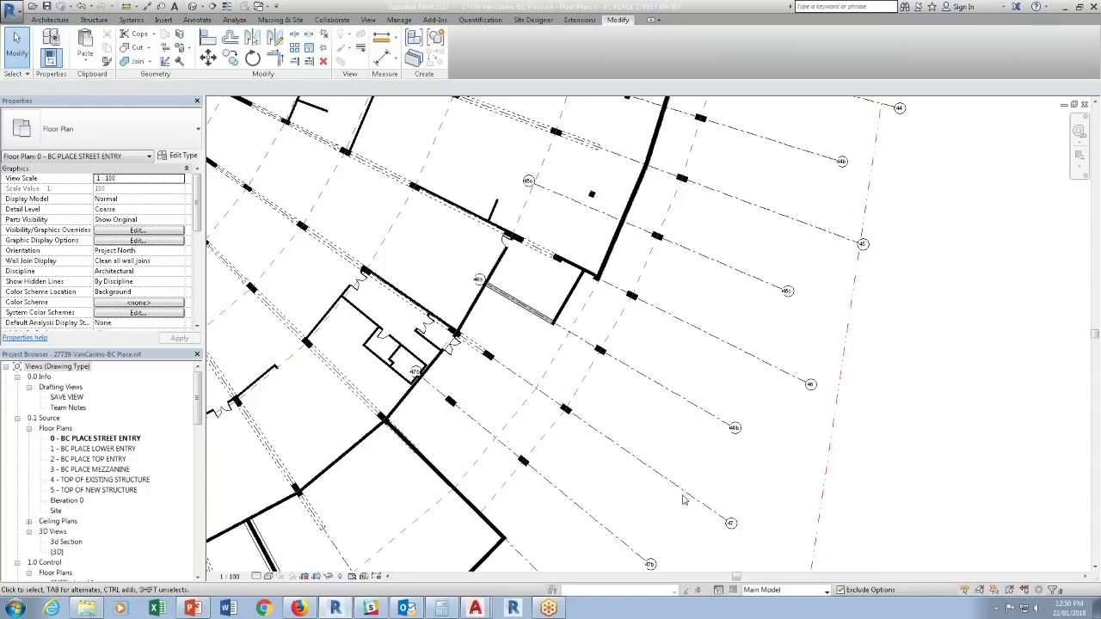
Turn off Exclude Options and select grid line 47 to check its design option assignment.
middle_drag(683, 499, 654, 470)
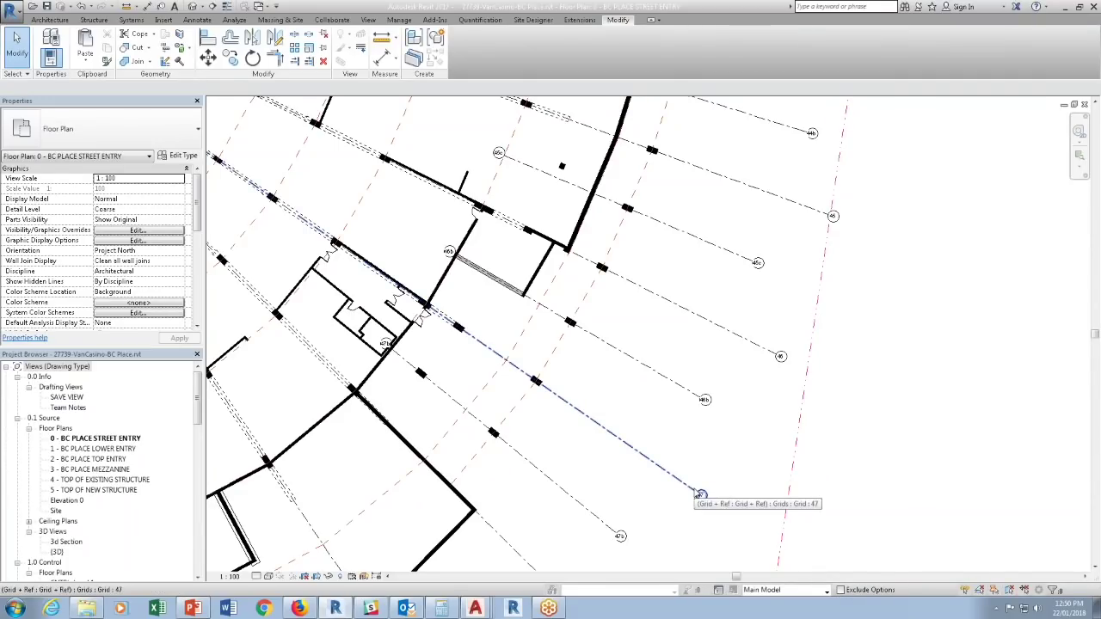
click(701, 496)
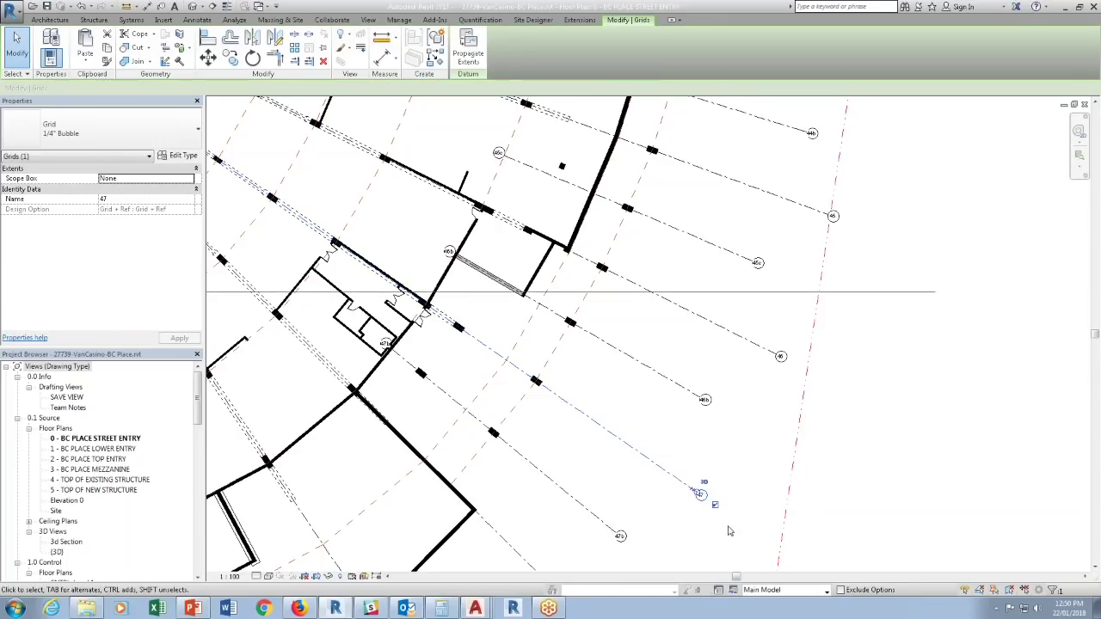
Turn Exclude Options back on, switch the active design option to Grid + Ref (primary), and return to Main Model.
click(840, 540)
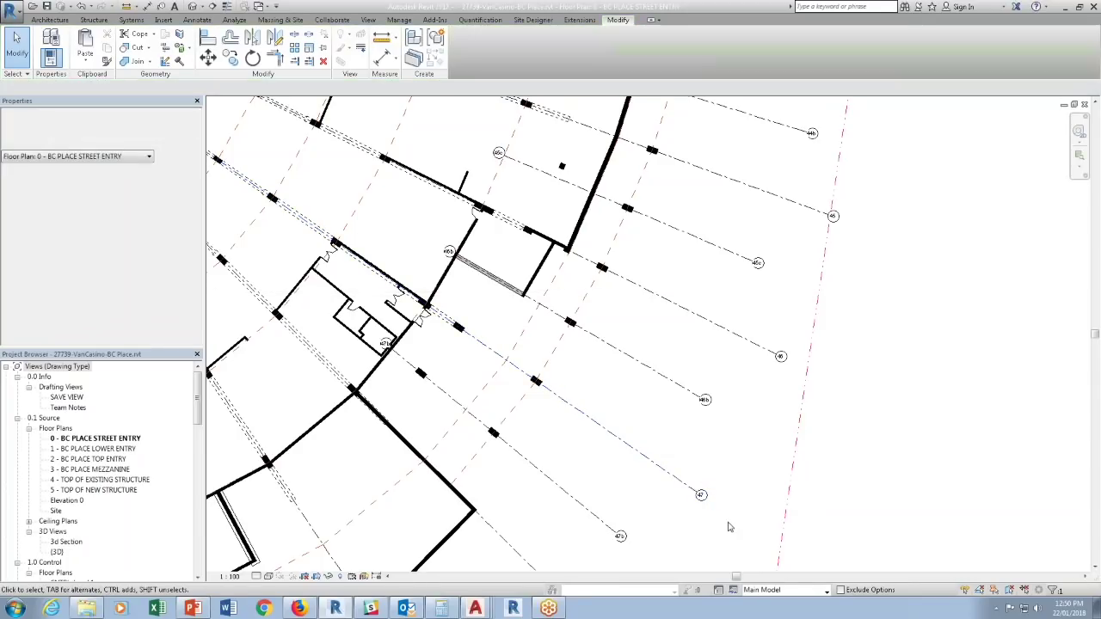
click(840, 590)
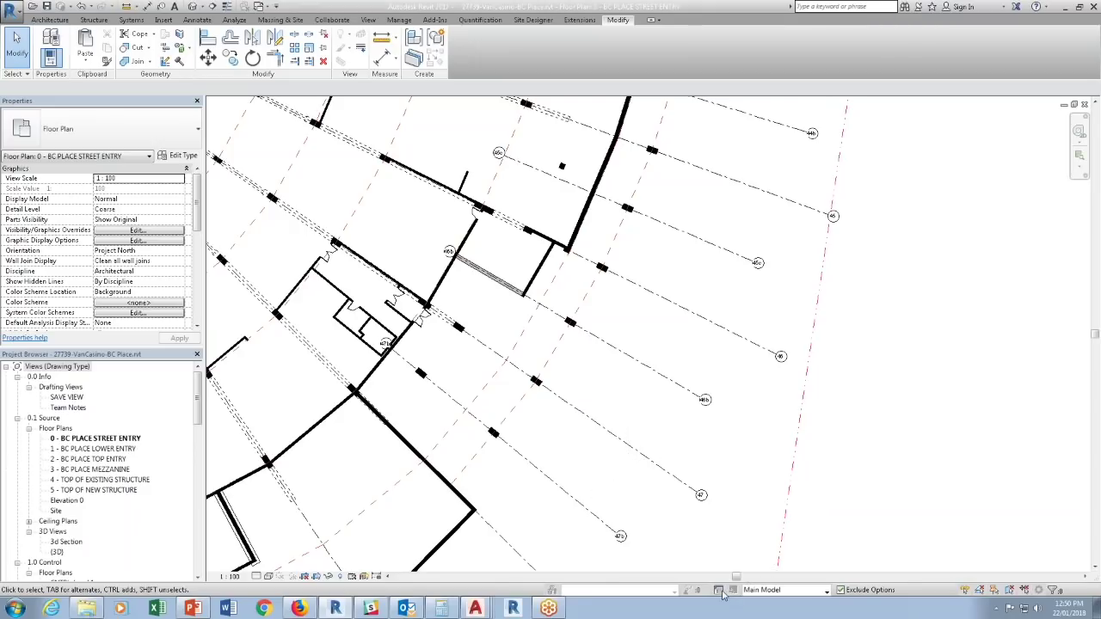
click(750, 592)
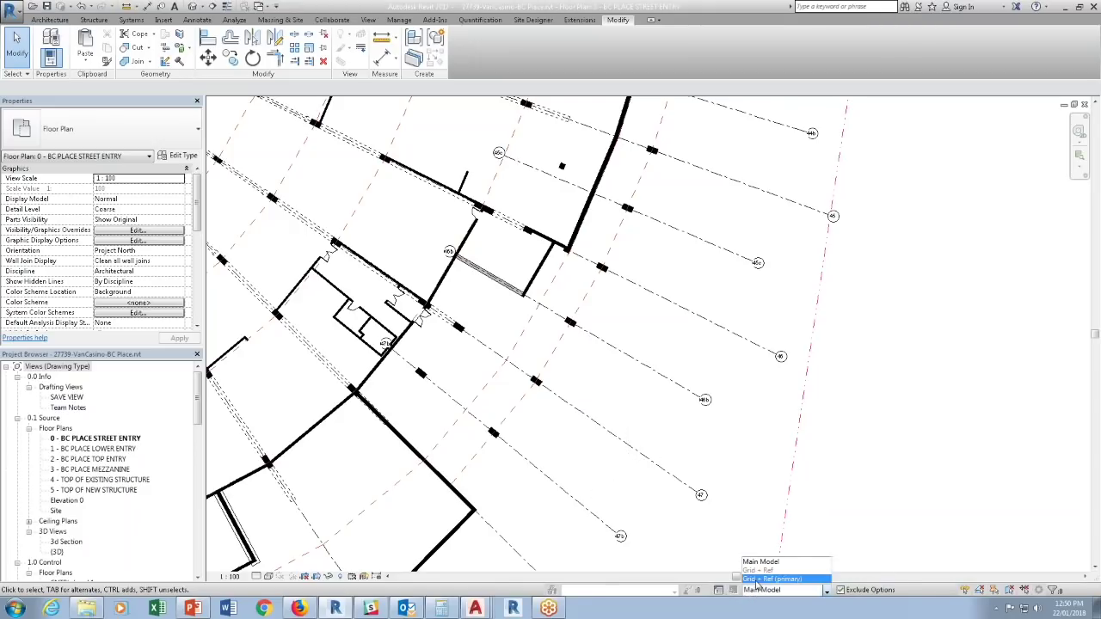
click(759, 580)
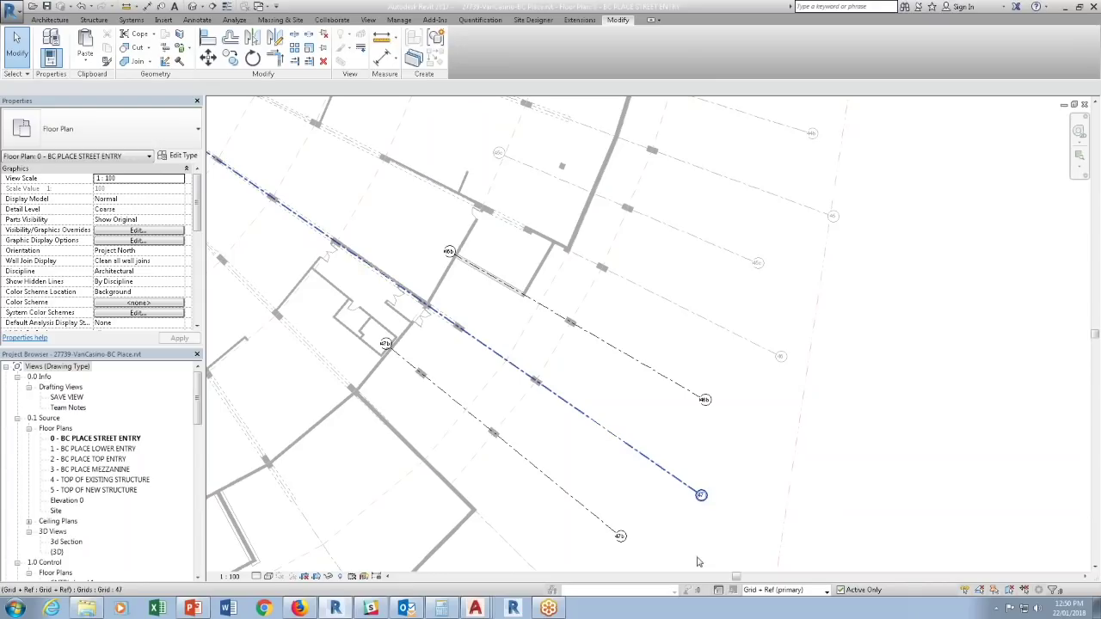
click(761, 592)
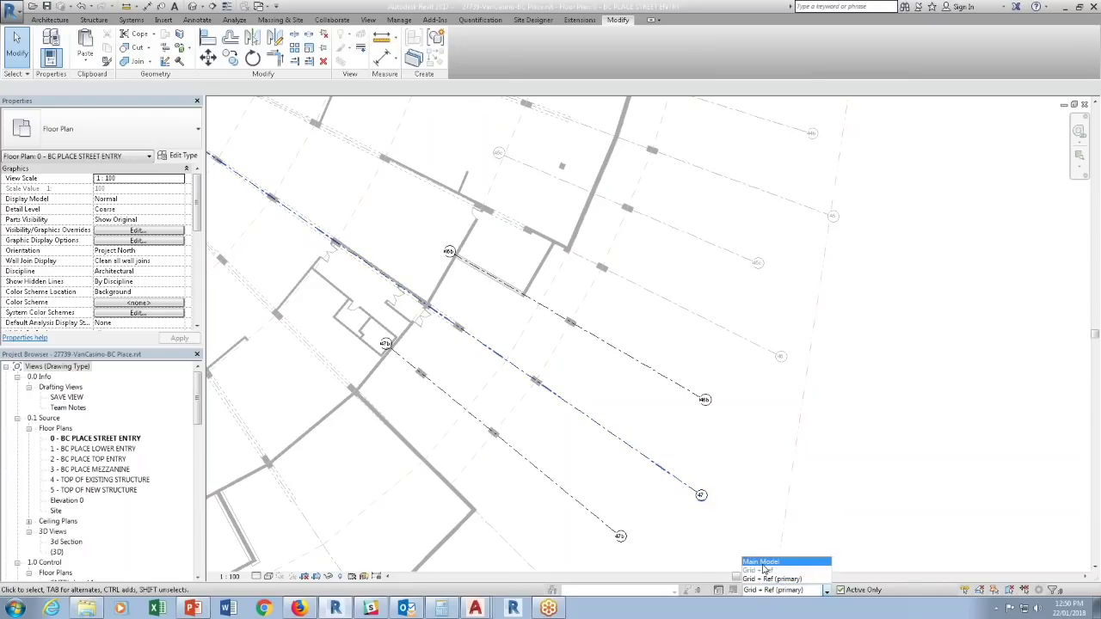
click(762, 562)
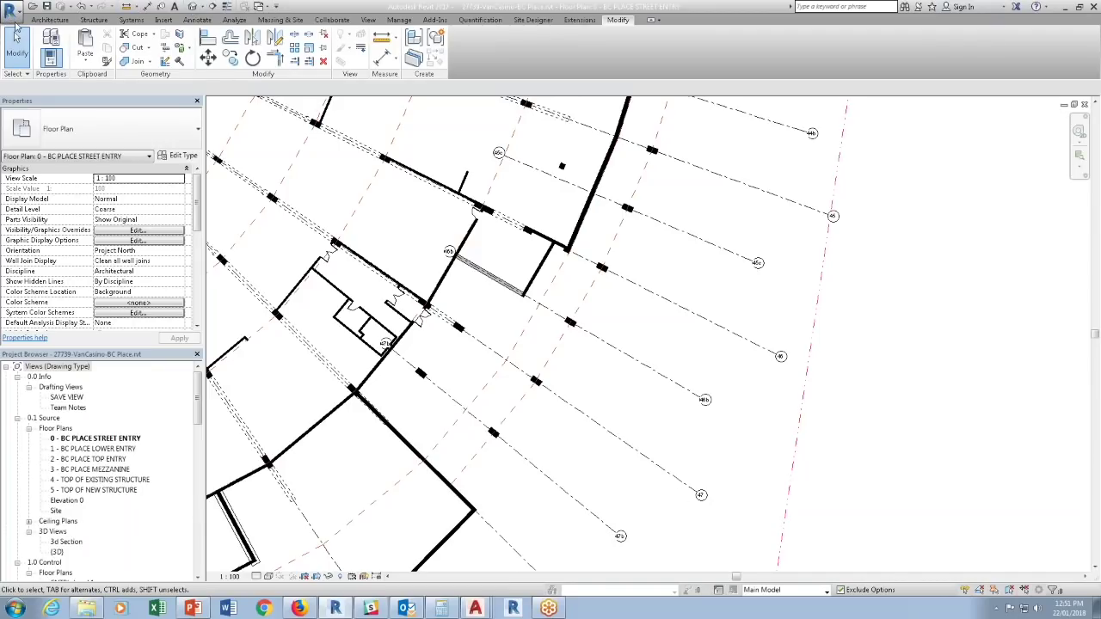
click(50, 19)
click(54, 43)
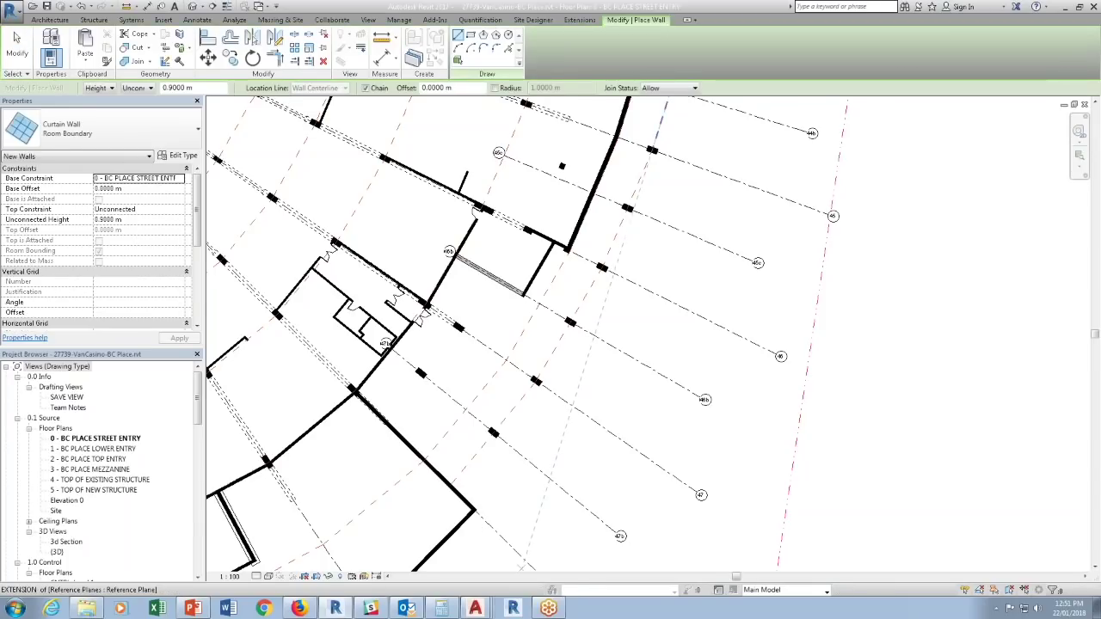
click(598, 419)
key(Escape)
key(Escape)
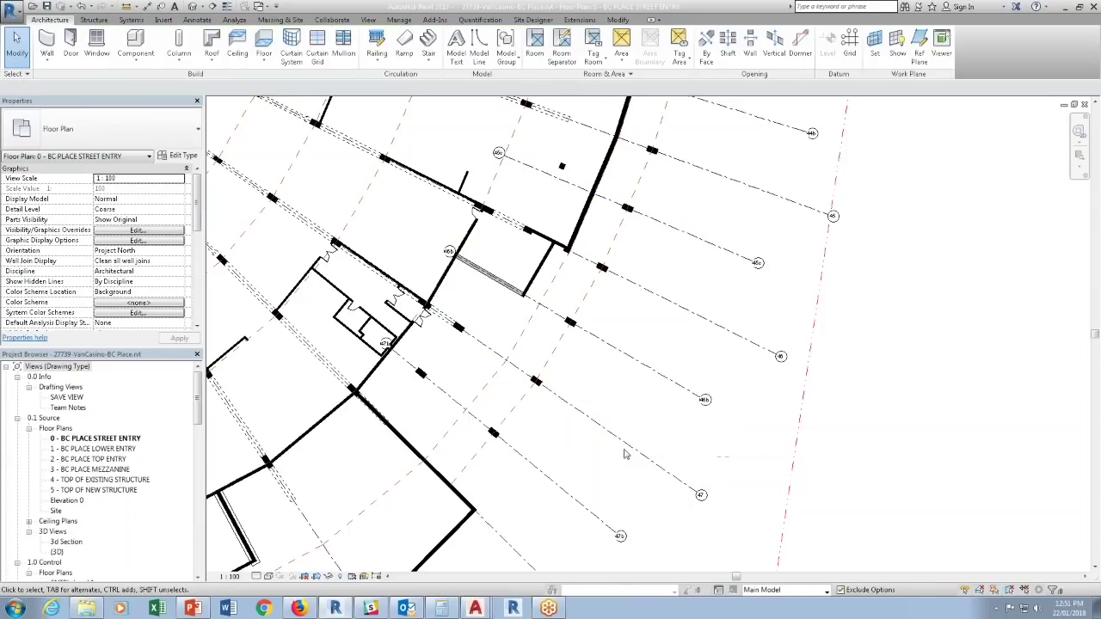
Try to select and delete grid line 47 from the Main Model with Exclude Options on.
click(629, 449)
key(Delete)
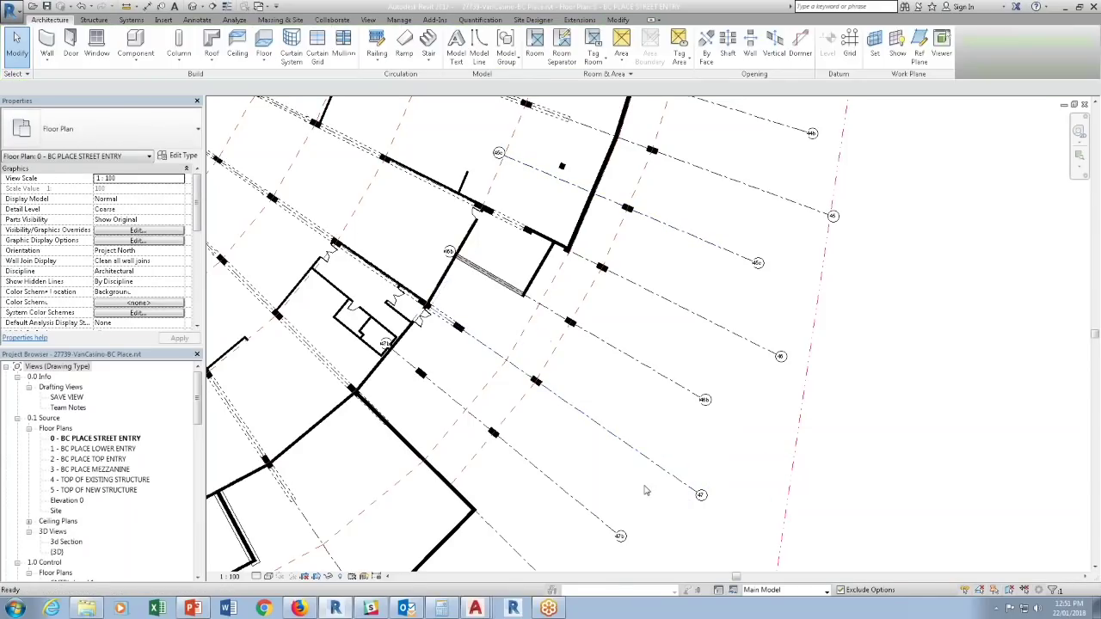
drag(725, 365, 588, 557)
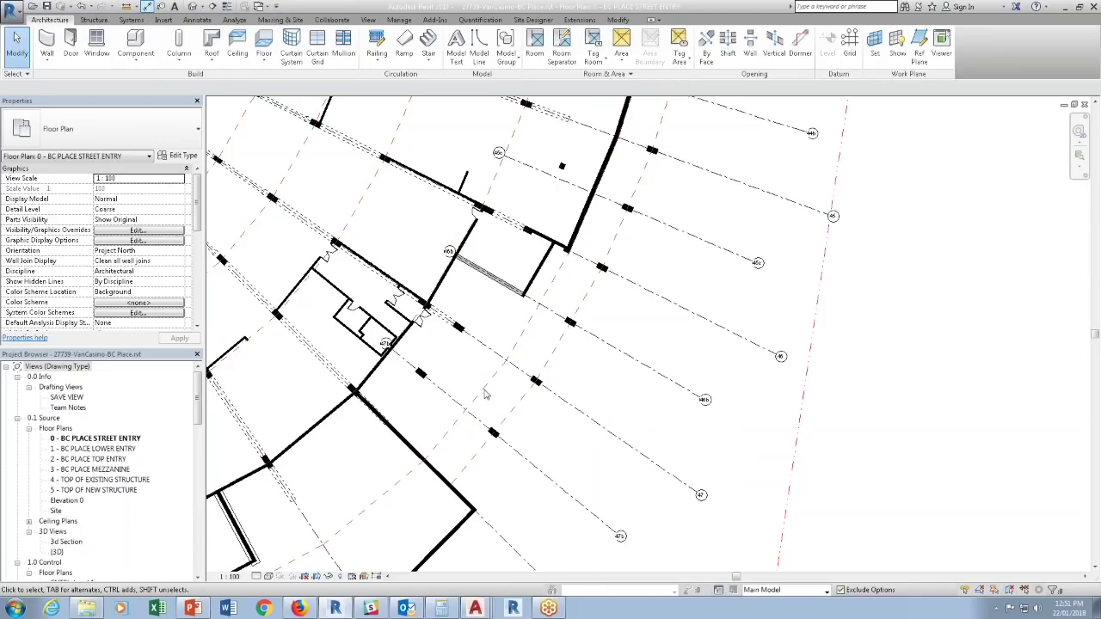
click(147, 6)
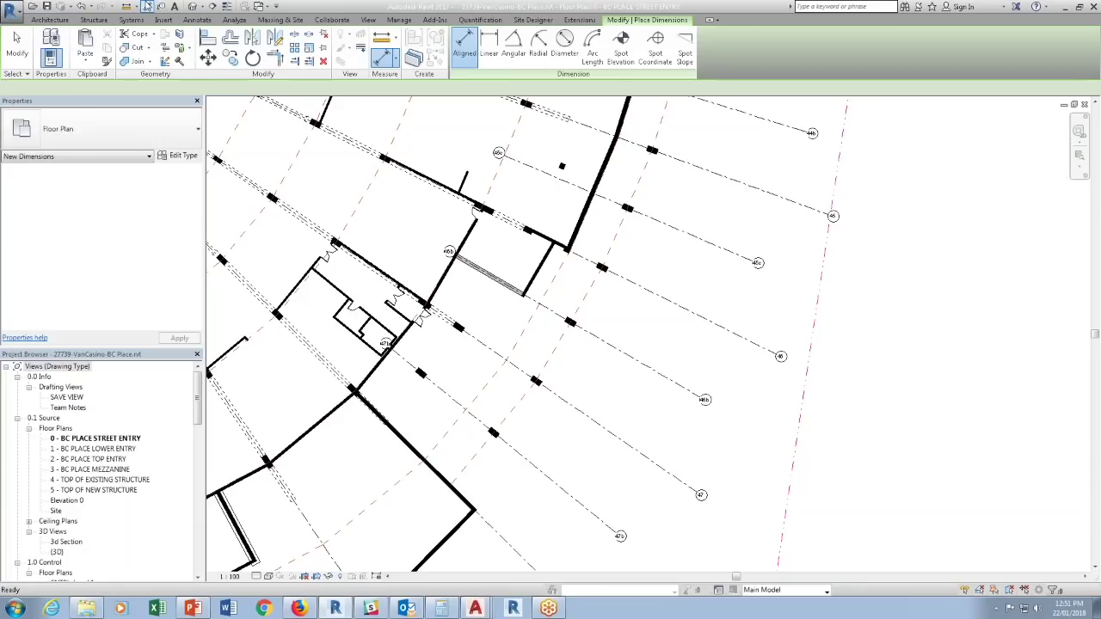
click(568, 400)
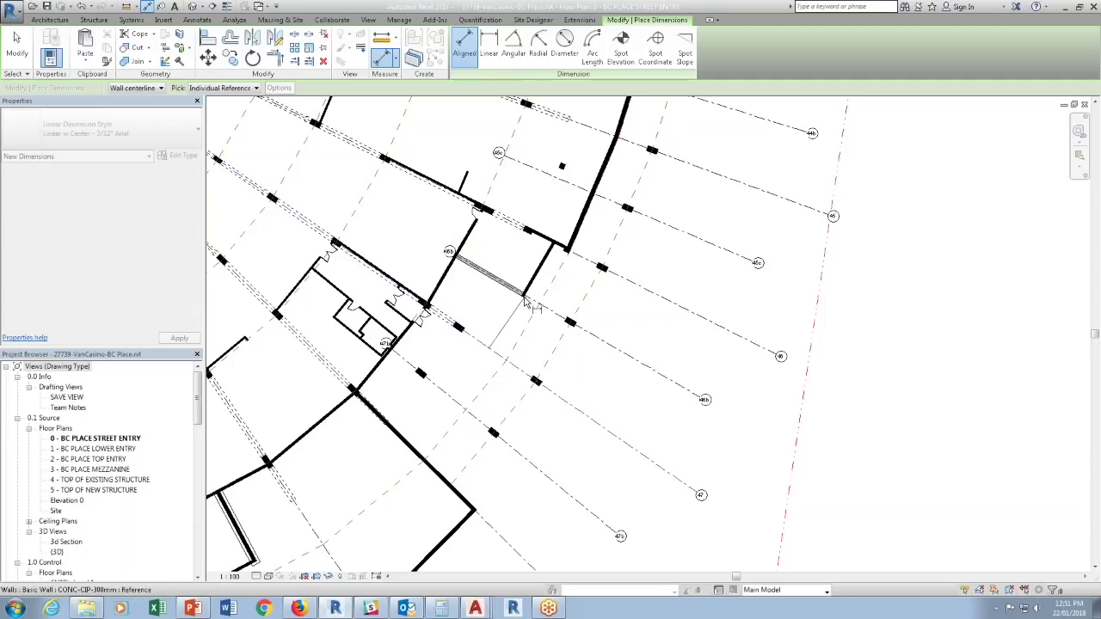
key(Escape)
key(Escape)
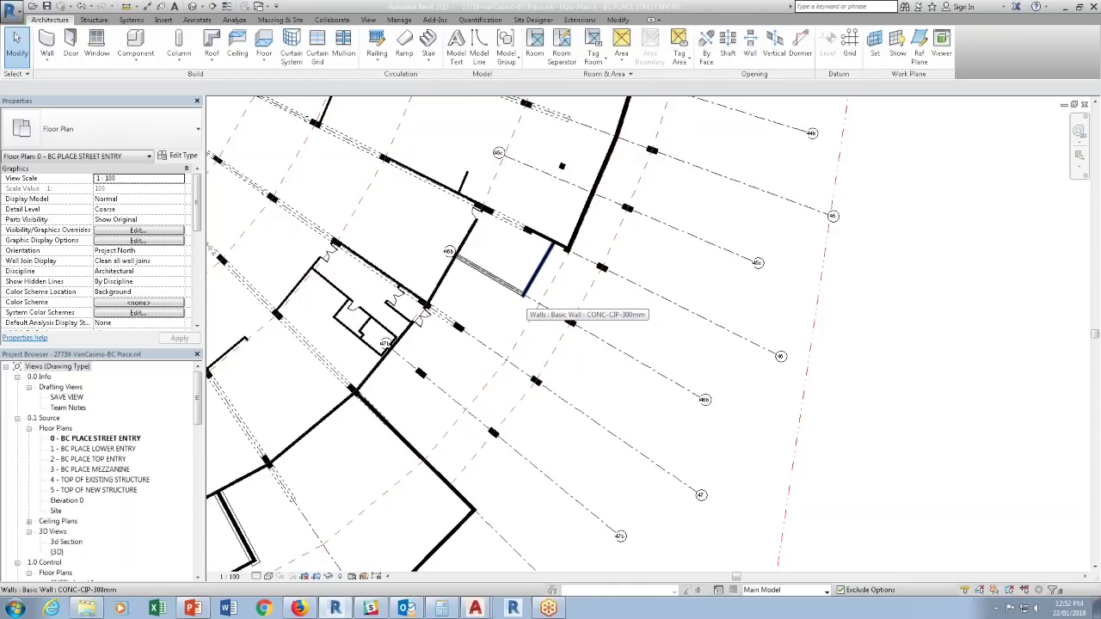
Make Grid + Ref (primary) the active design option and select grid line 47 to check its properties.
click(774, 590)
click(774, 571)
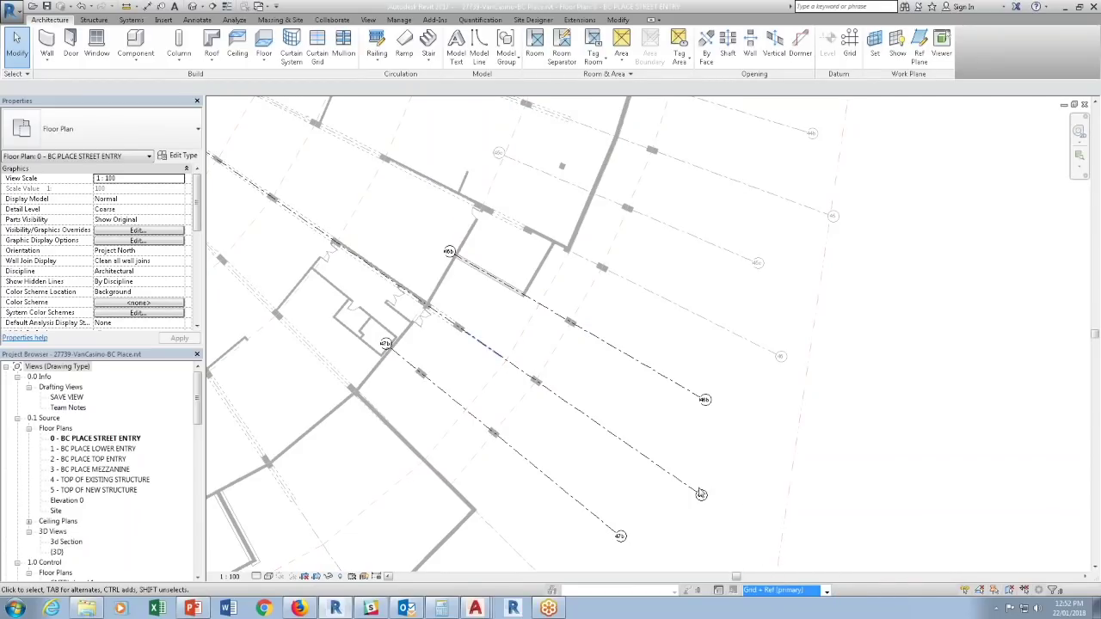
click(688, 484)
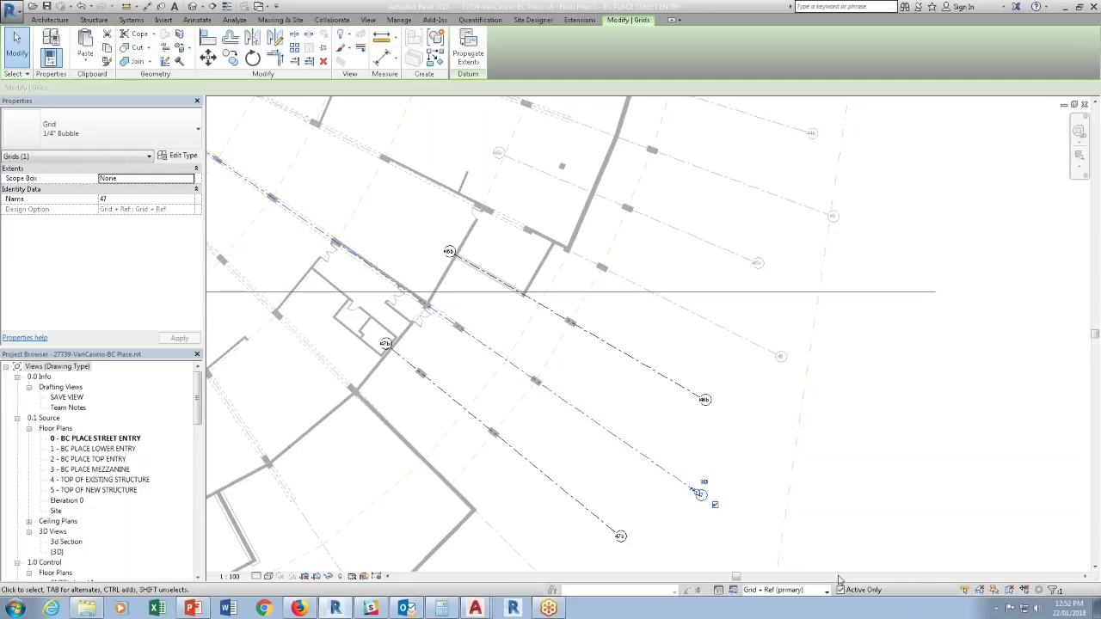
key(Escape)
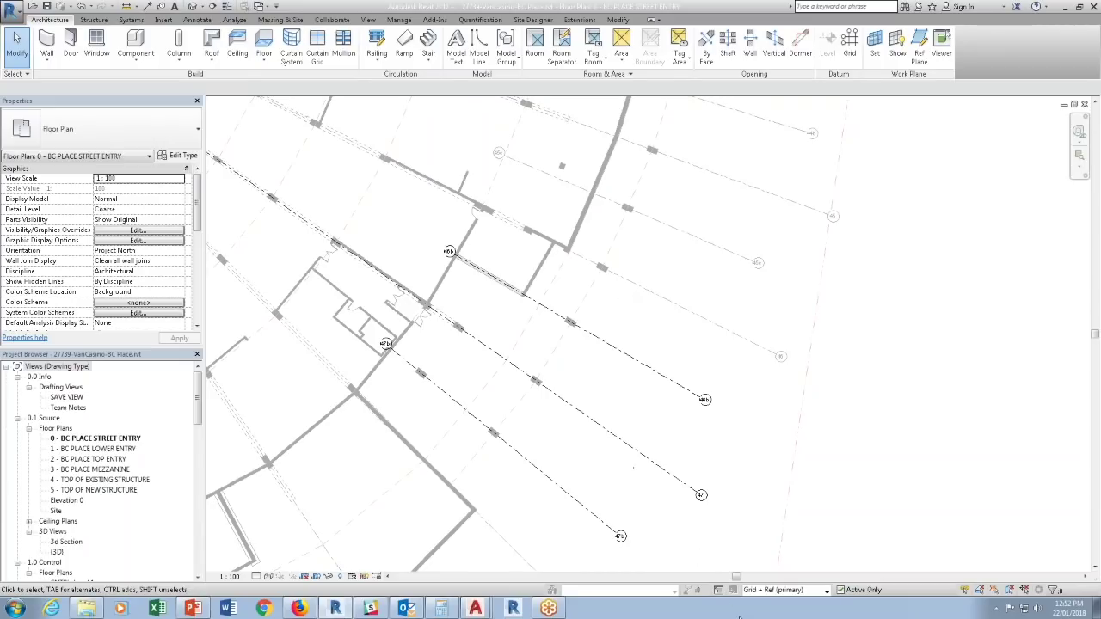
Review the Grid + Ref set in Design Options, close it, and make Main Model active again.
click(718, 591)
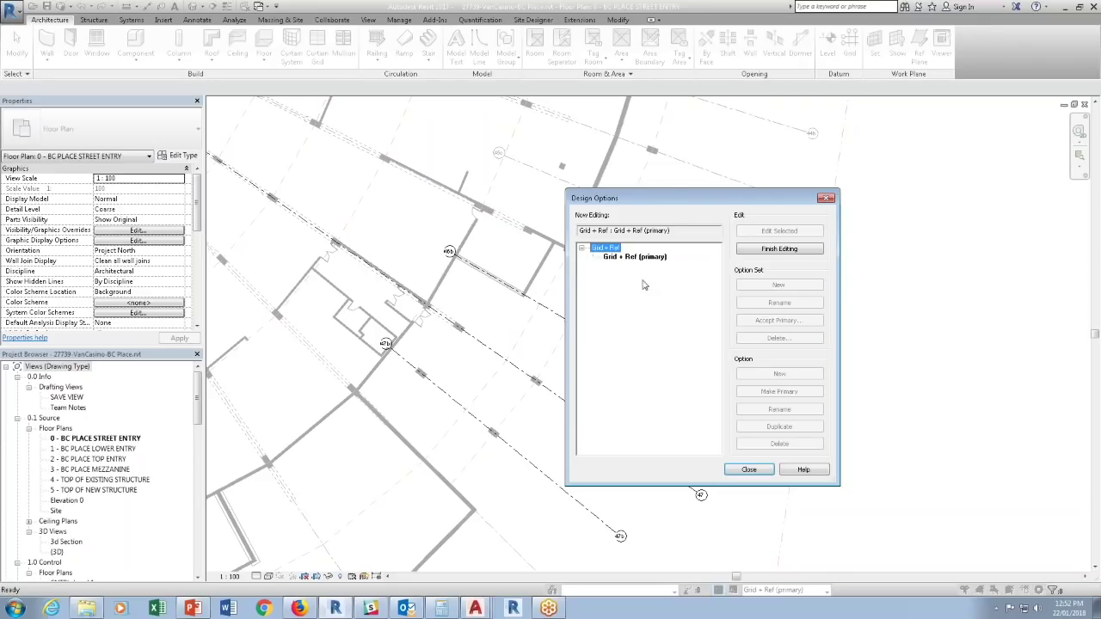
click(825, 199)
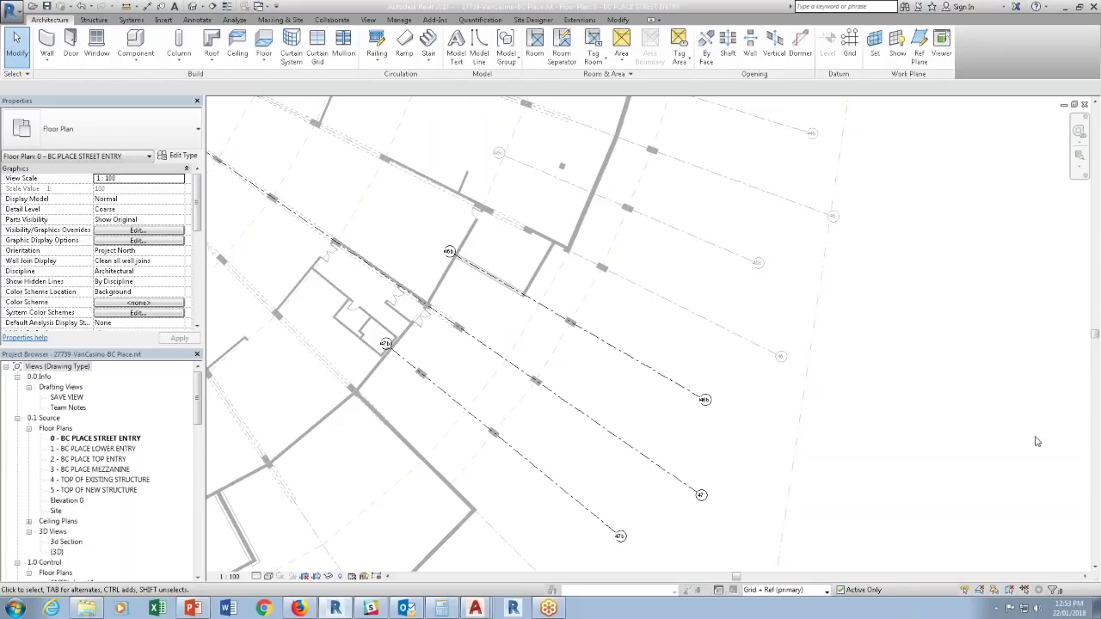
click(778, 590)
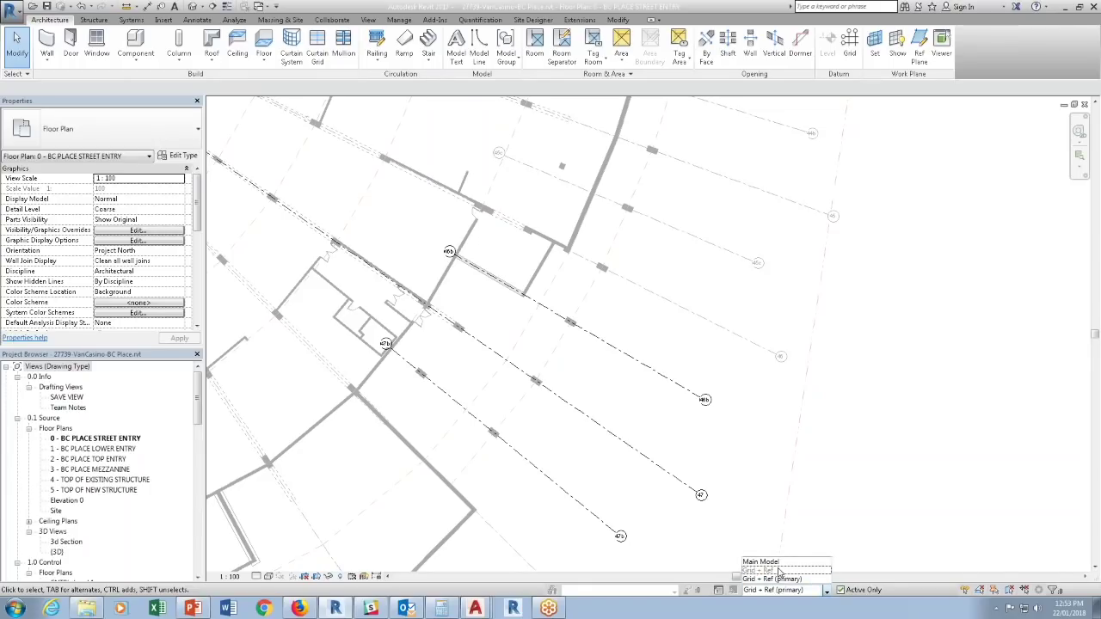
click(779, 563)
Examine grid line 47 and the surrounding grids in the street entry plan, and view the available active design options.
middle_drag(690, 441, 775, 425)
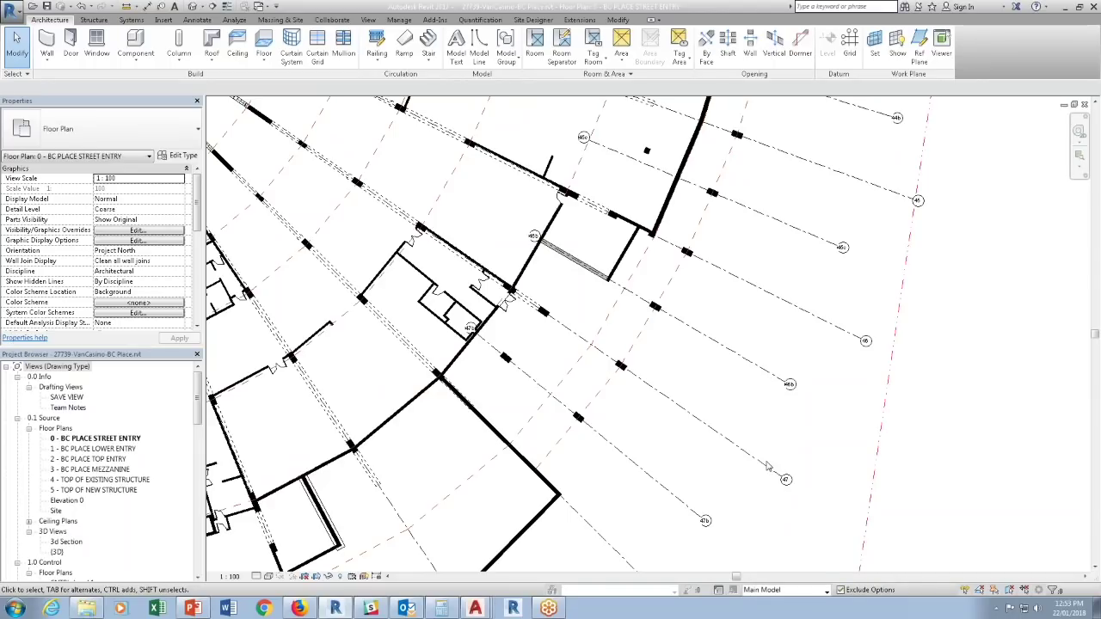
scroll(768, 467, up, 6)
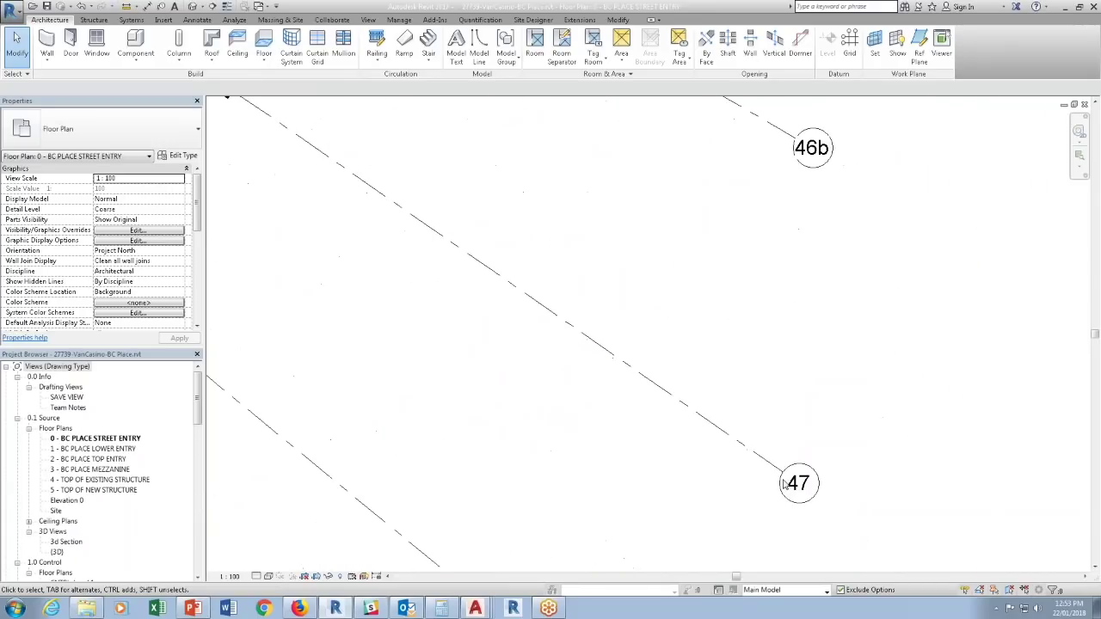
scroll(830, 513, down, 6)
scroll(830, 514, down, 3)
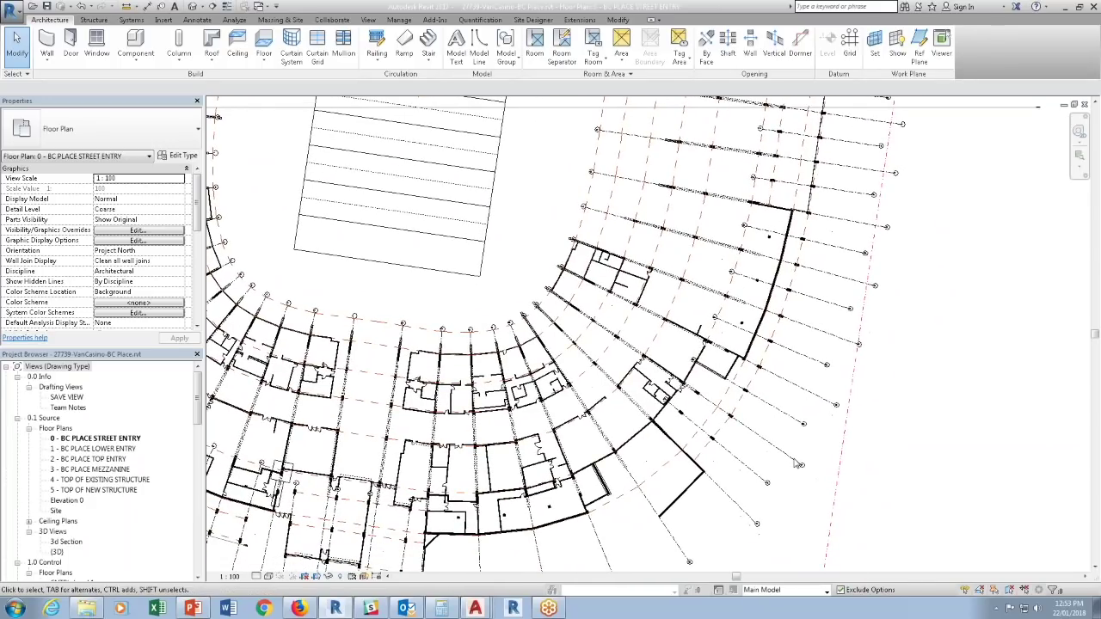
scroll(798, 465, up, 2)
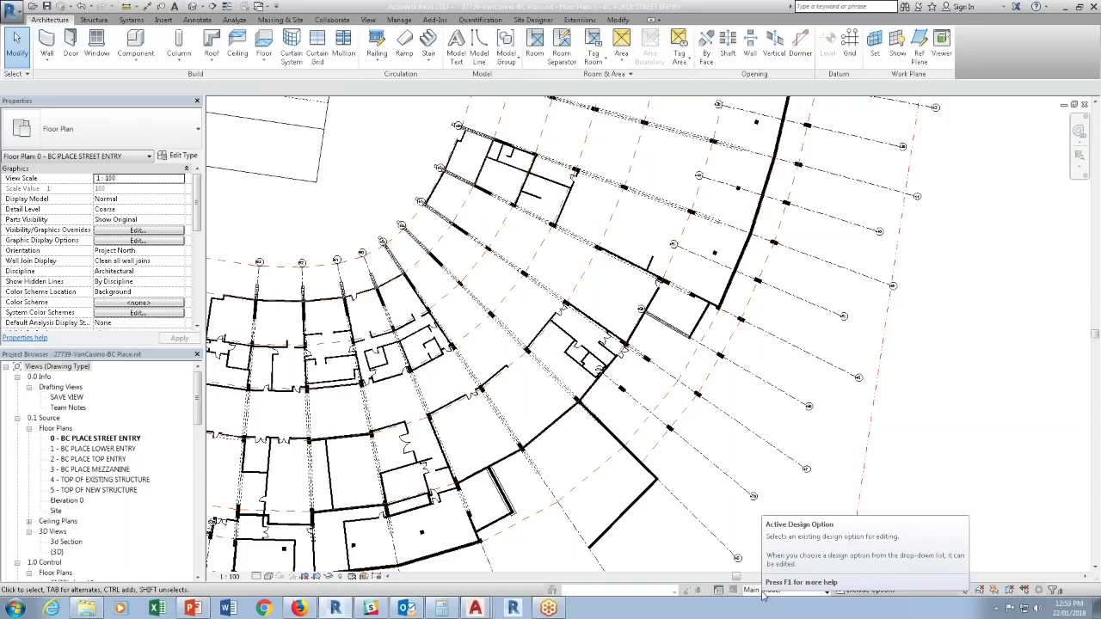
click(763, 593)
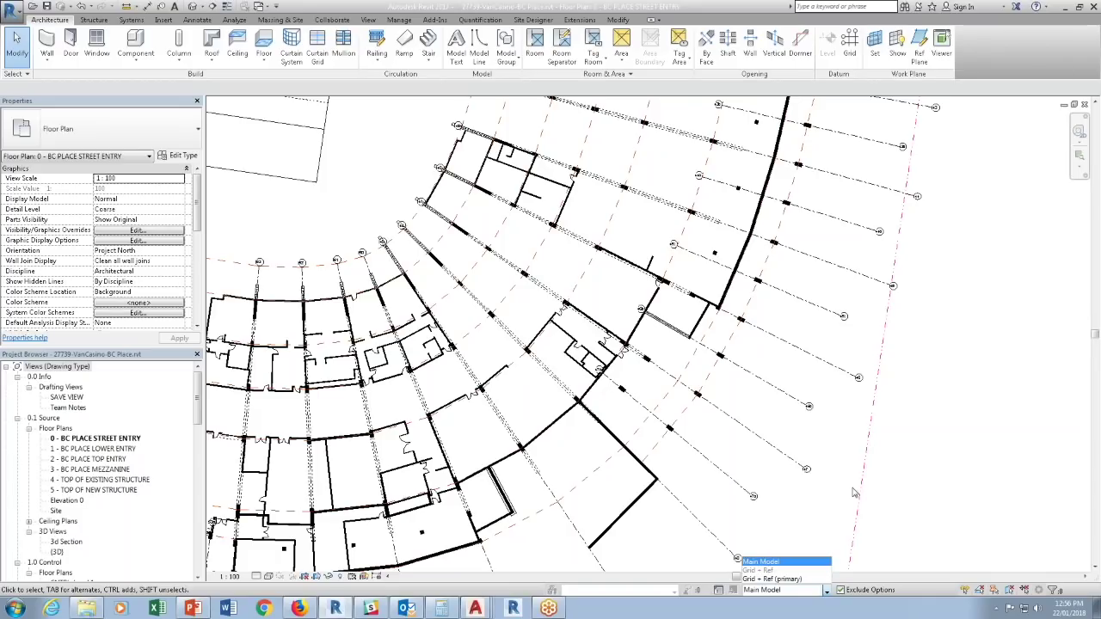
click(922, 506)
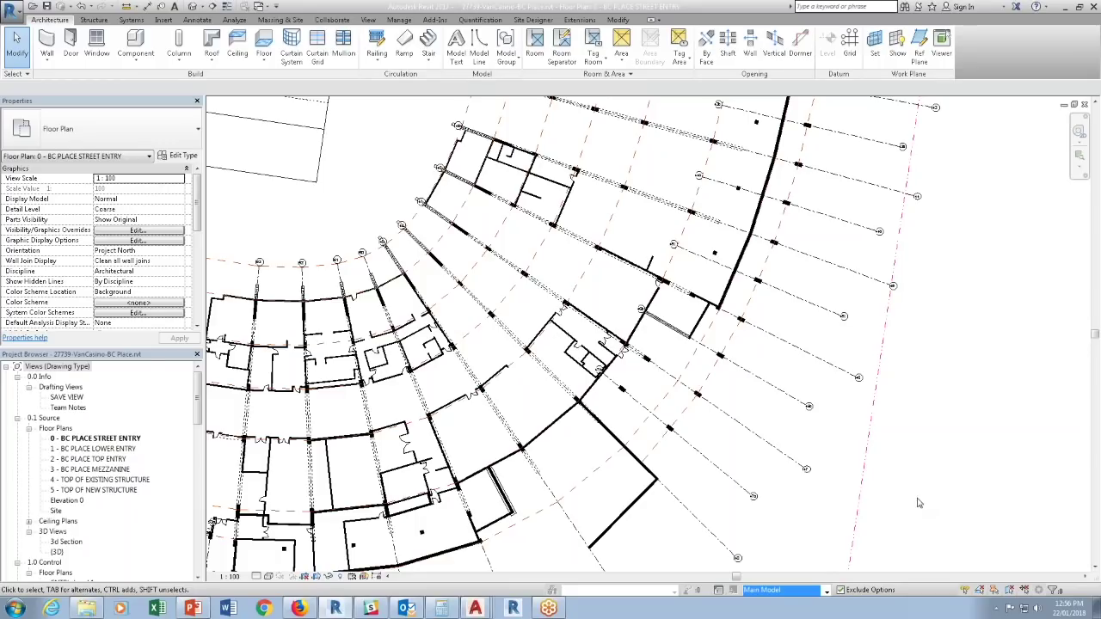
middle_drag(552, 365, 614, 411)
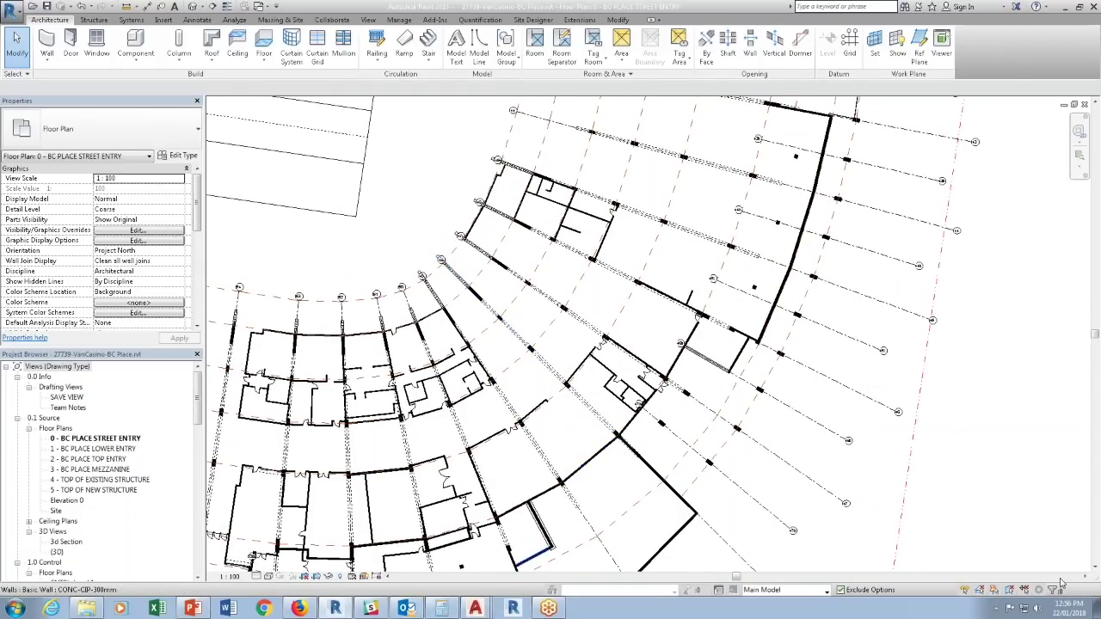
Start opening a file and browse to the Templates and Resources folder on the BMHDocs (G:) drive.
click(33, 7)
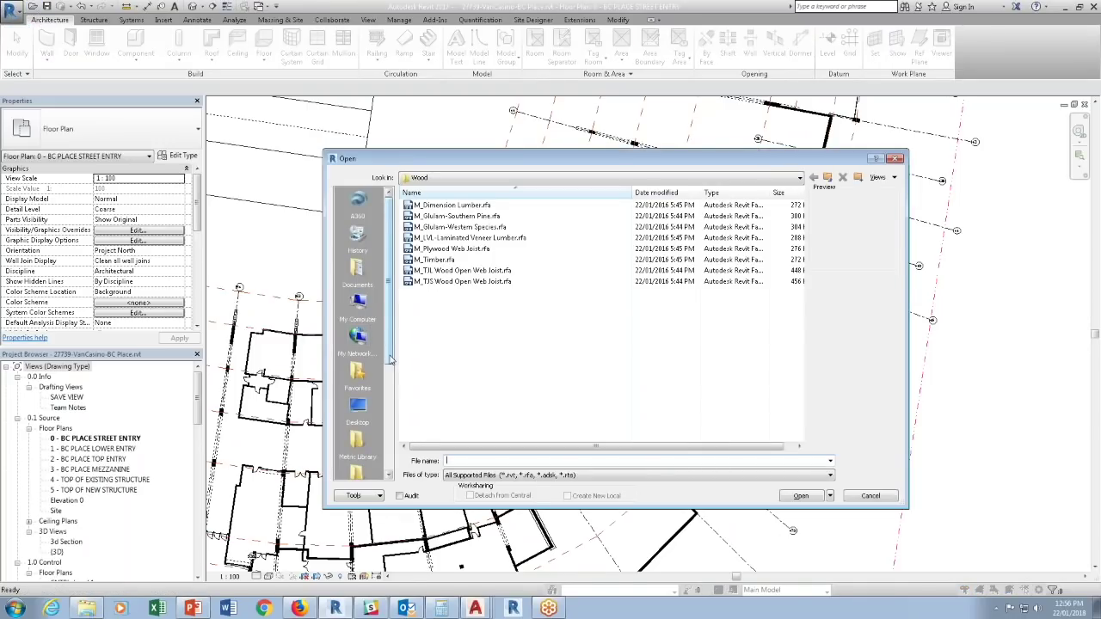
click(447, 184)
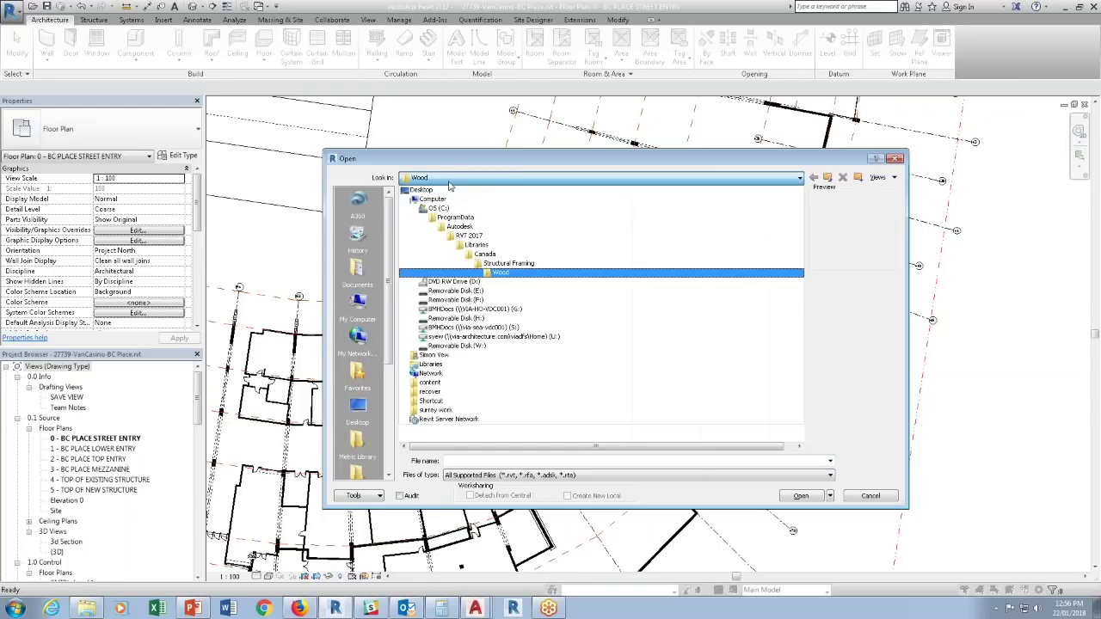
click(478, 310)
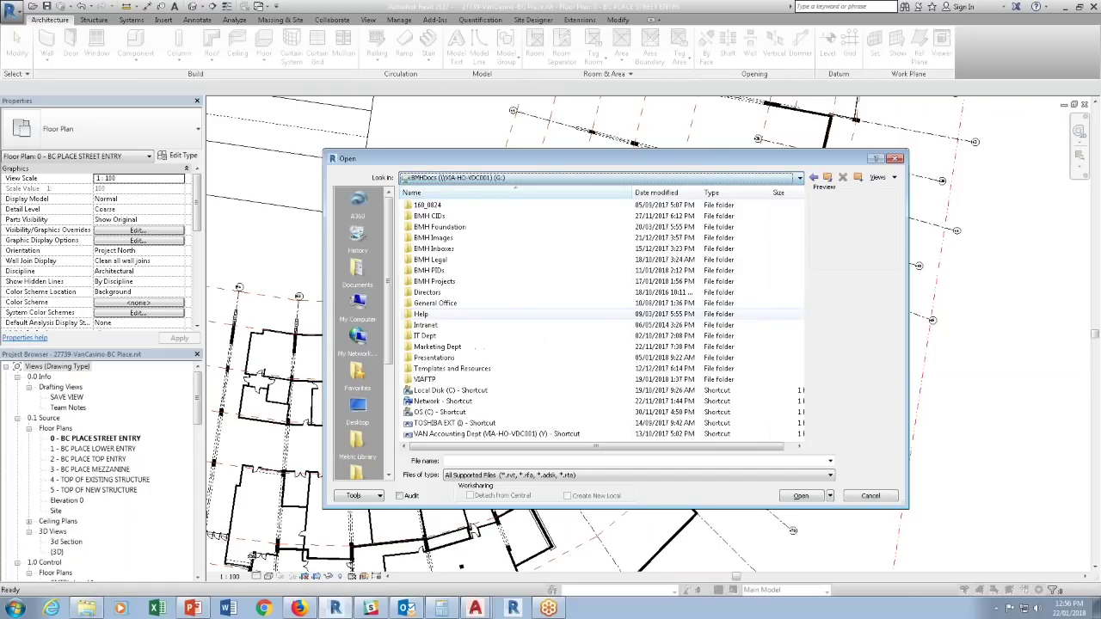
double_click(446, 370)
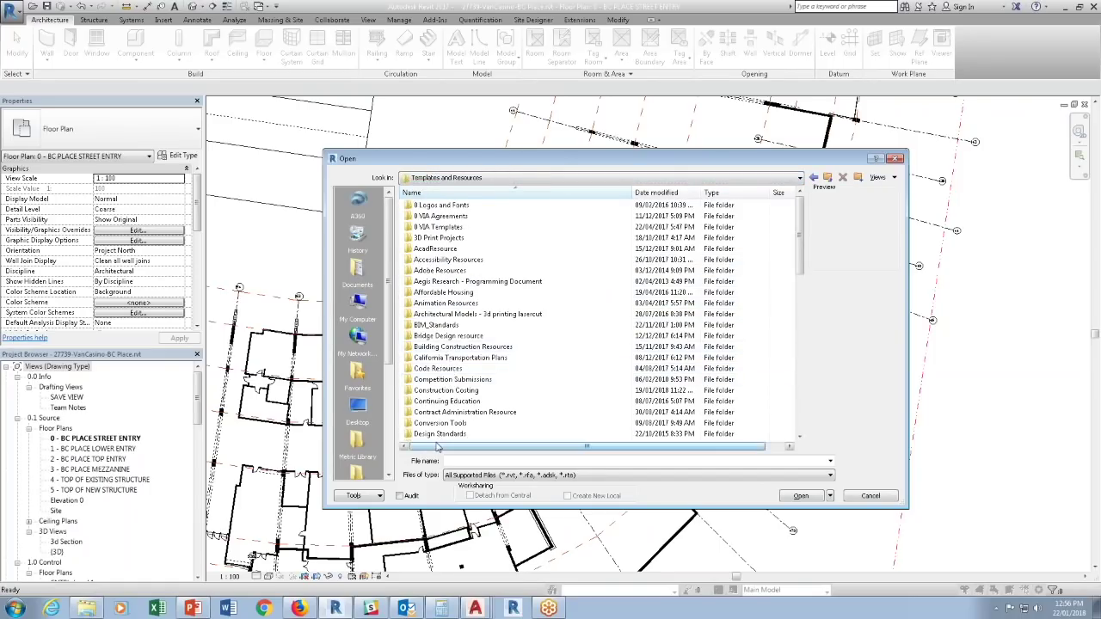
Locate the BIM_Standards folder and go into its "4. Help and Training" subfolder.
scroll(442, 438, down, 7)
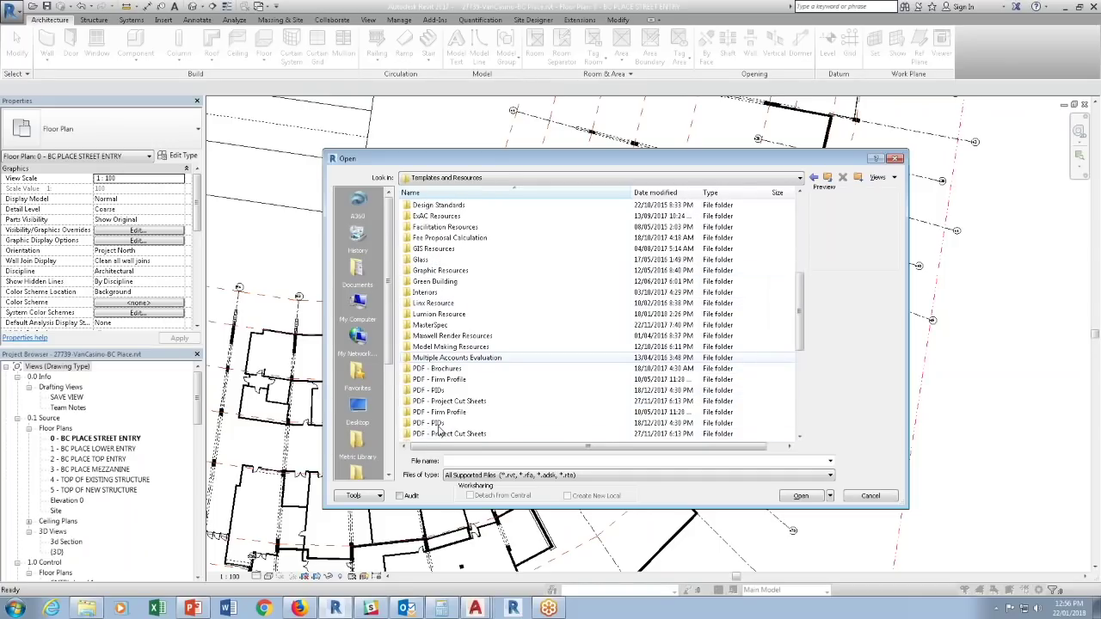
scroll(450, 402, down, 5)
scroll(449, 400, up, 5)
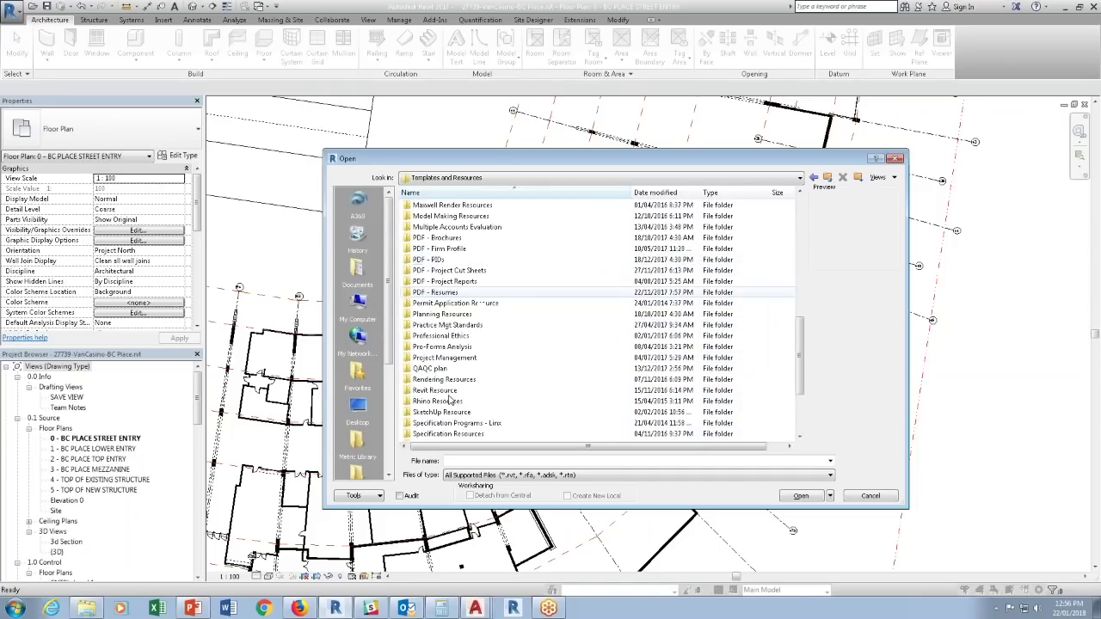
scroll(447, 396, up, 3)
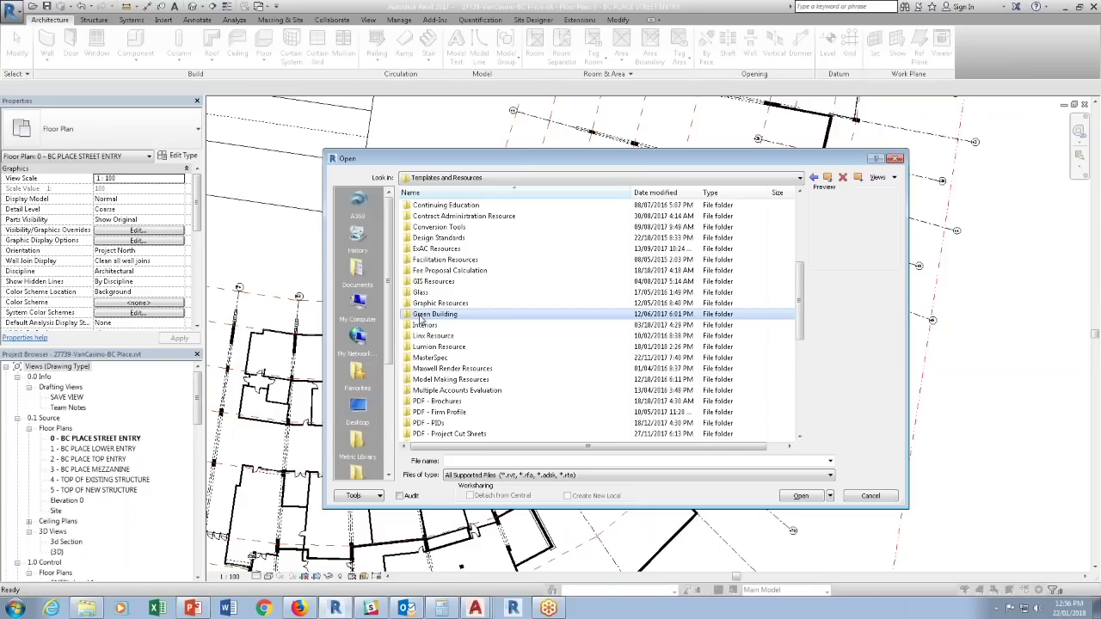
double_click(434, 205)
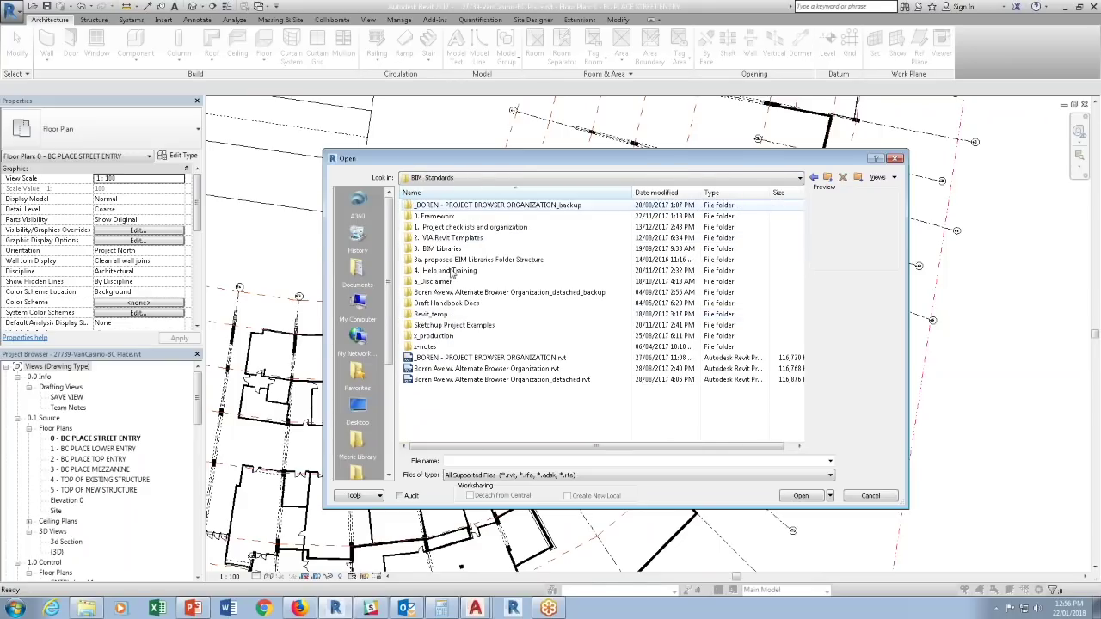
click(436, 271)
double_click(435, 272)
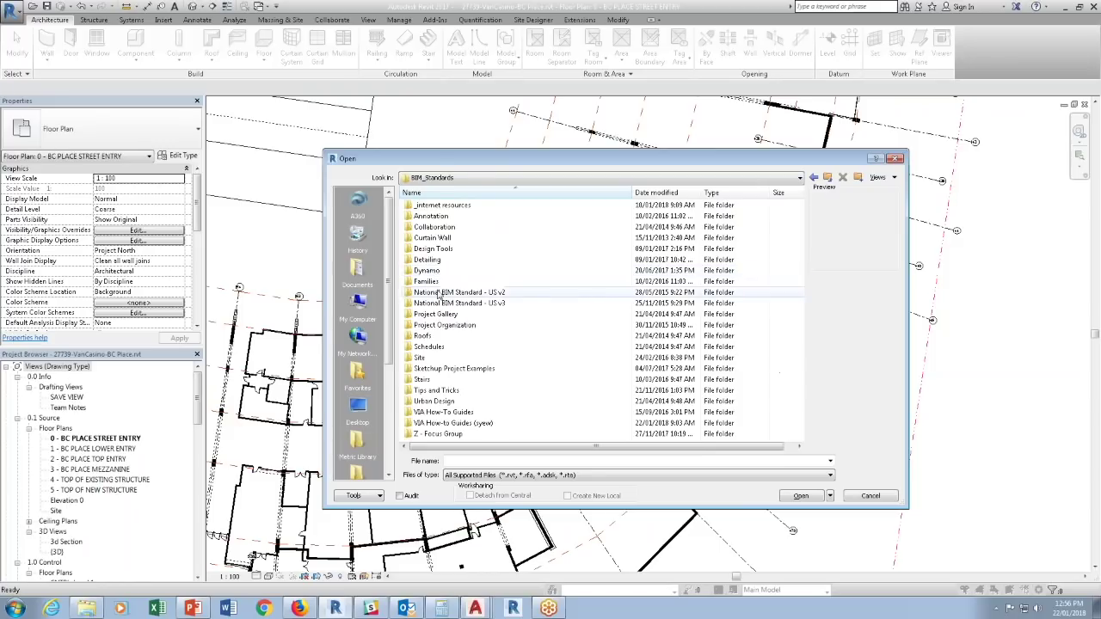
Open the Vehicle - Ferrari.rfa family from the Samples folder inside VIA How-To Guides (syew).
double_click(453, 428)
double_click(457, 226)
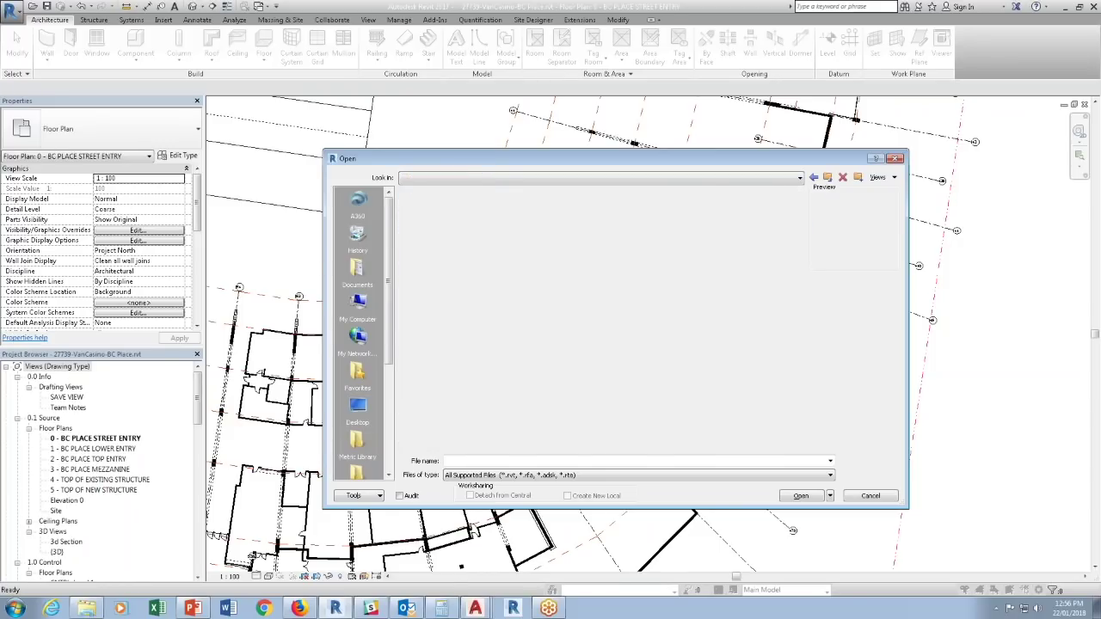
double_click(426, 217)
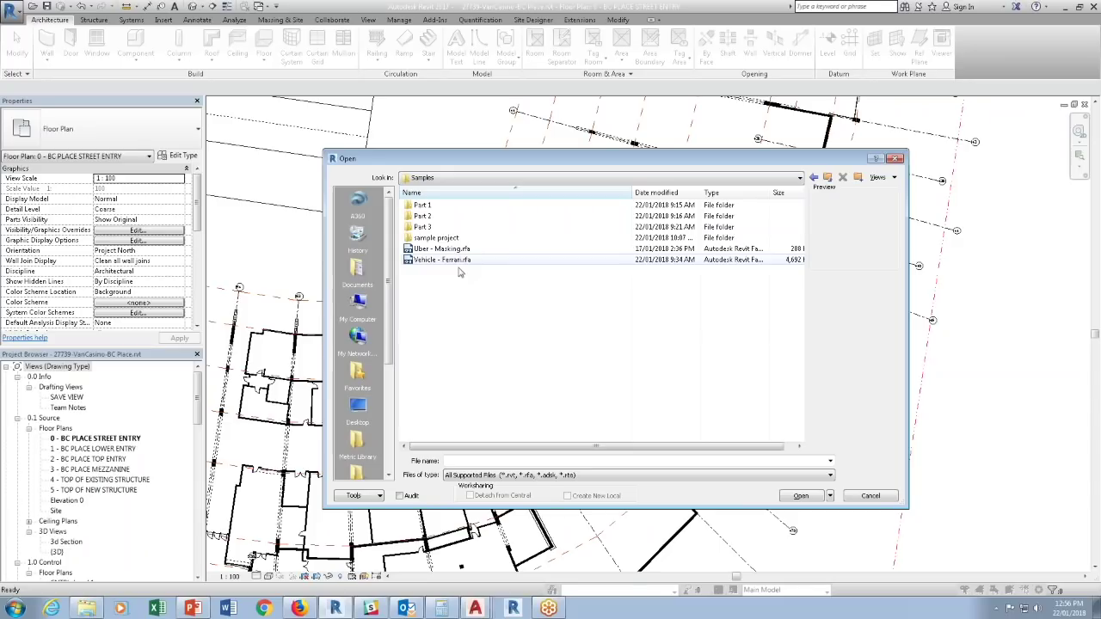
click(453, 260)
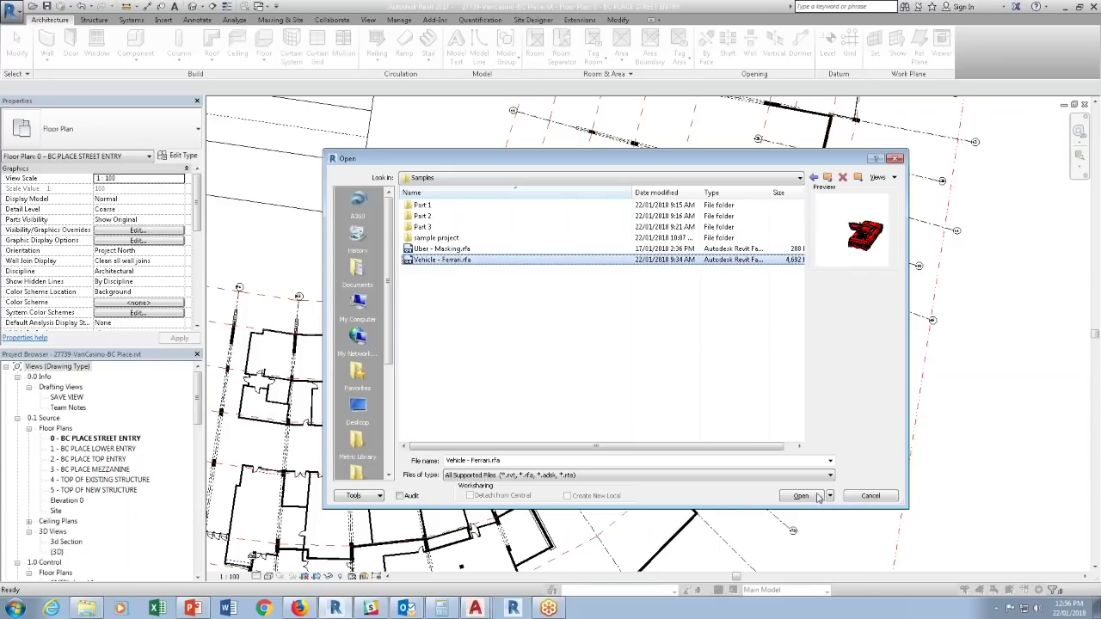
click(813, 495)
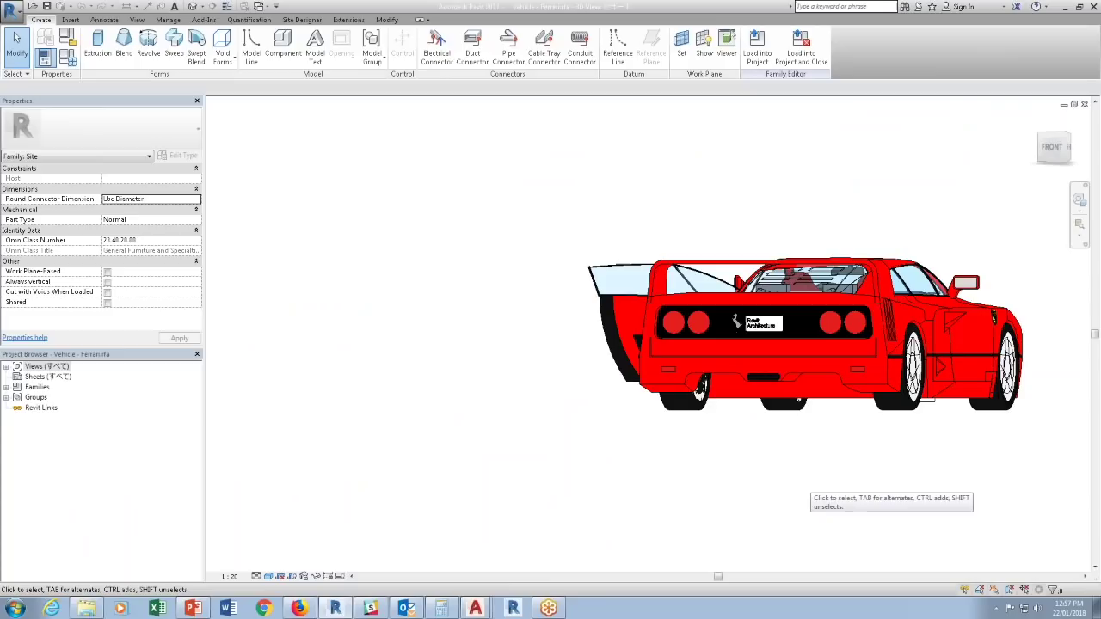
shift+middle_drag(807, 479, 1035, 553)
middle_drag(893, 449, 1032, 487)
scroll(817, 493, down, 3)
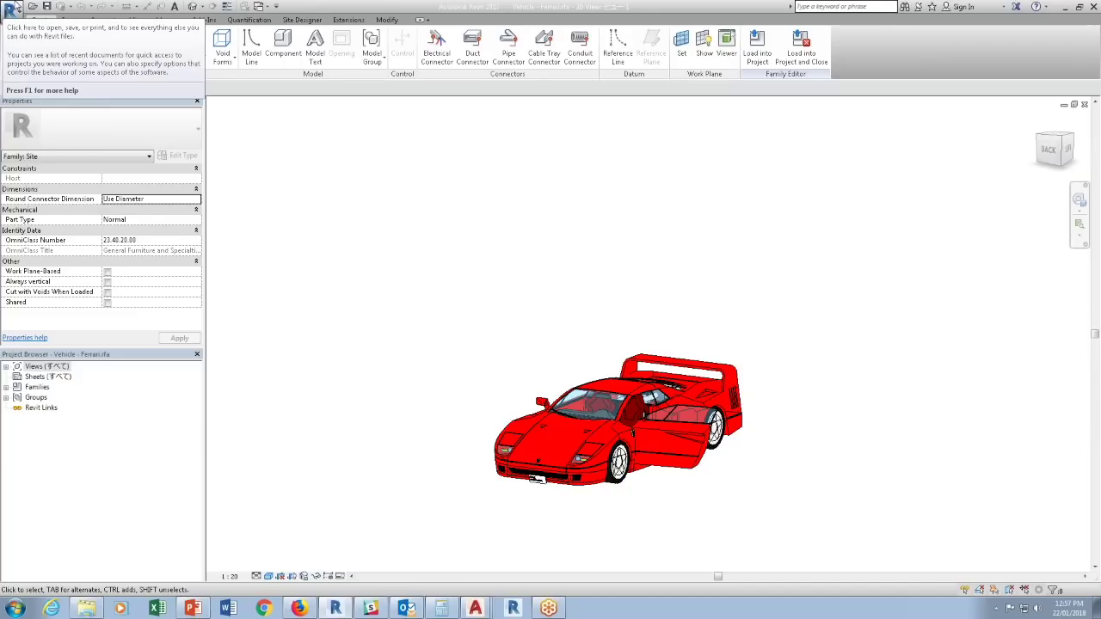
Create a new family from the Metric Planting.rft template.
click(10, 12)
mouse_move(46, 60)
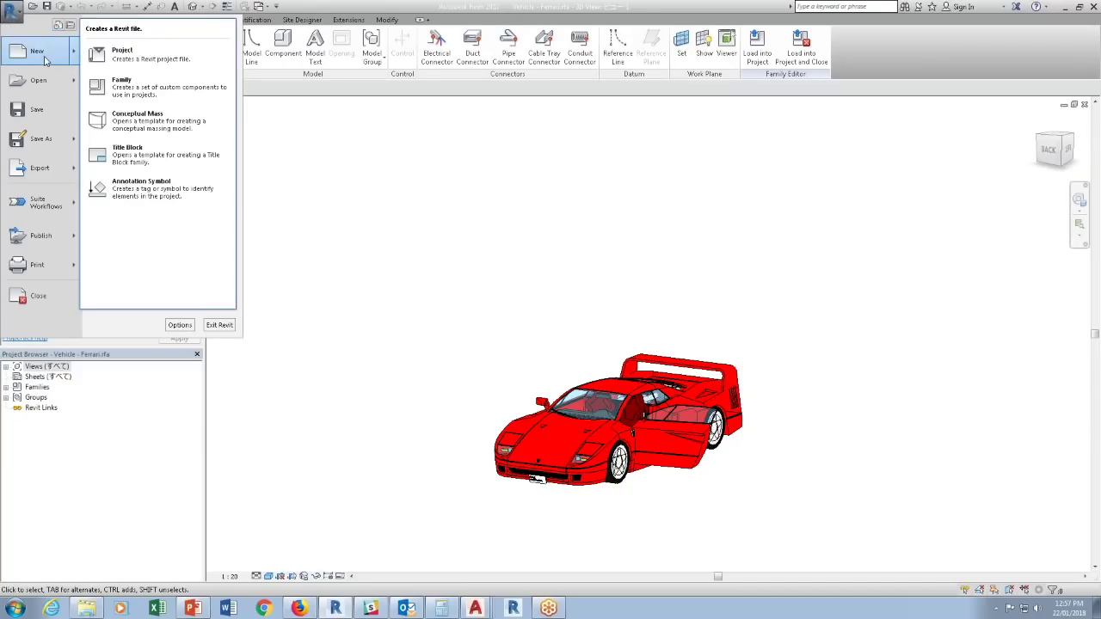
click(135, 97)
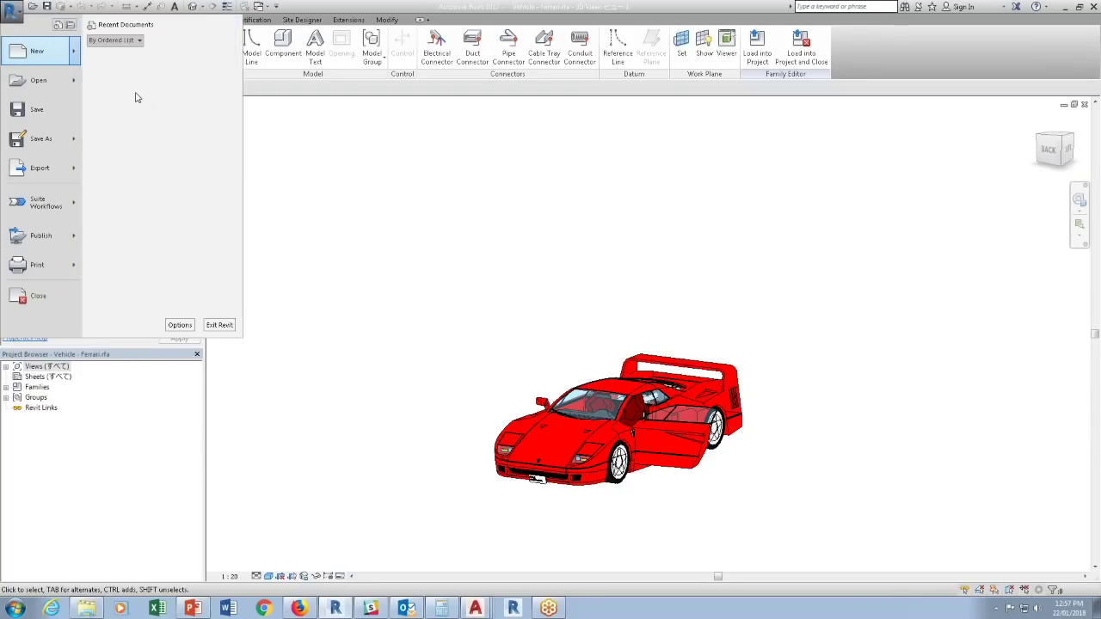
click(323, 333)
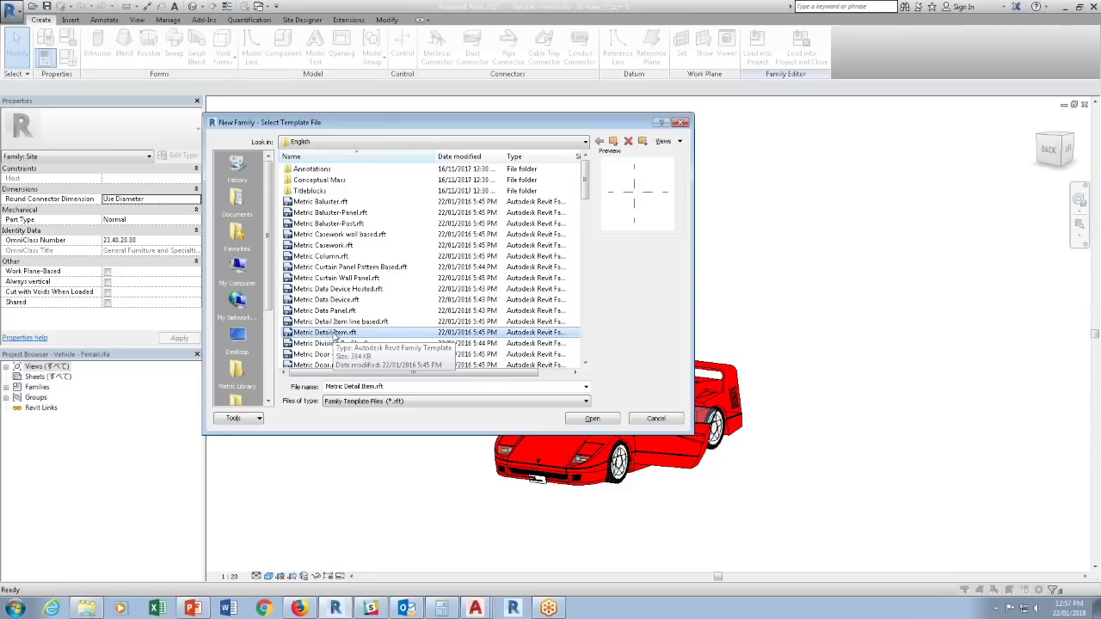
scroll(333, 337, down, 10)
scroll(334, 337, down, 4)
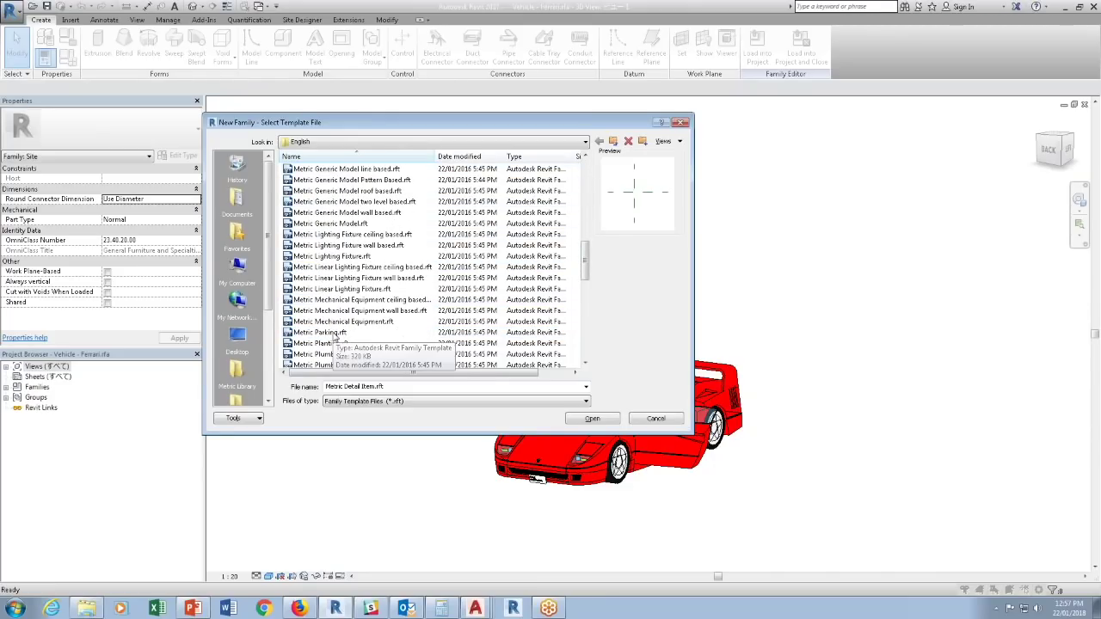
click(334, 344)
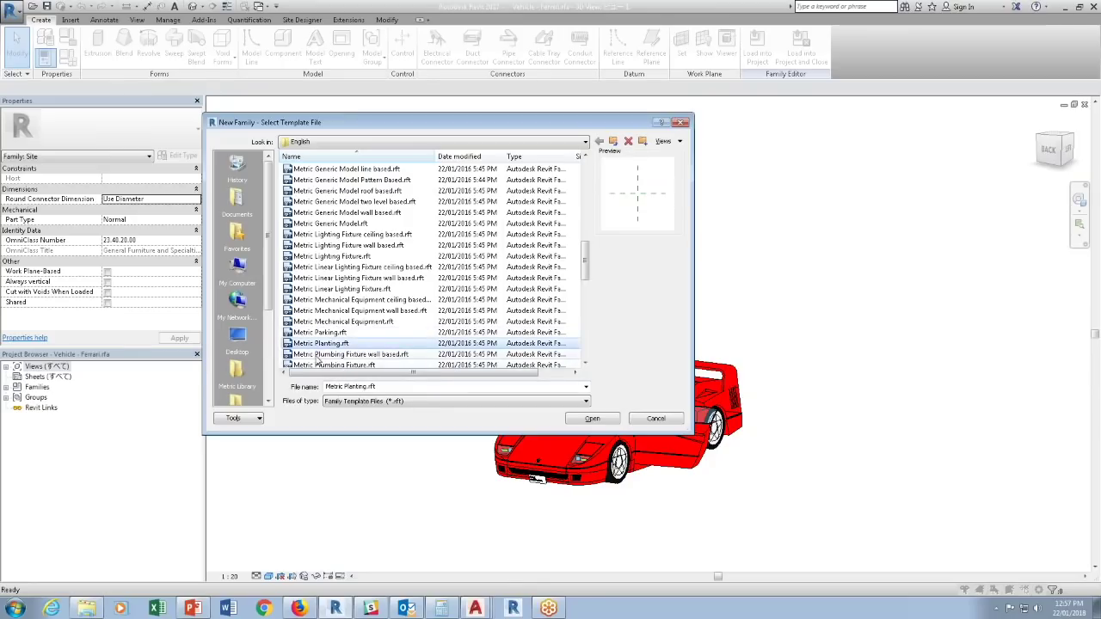
click(593, 419)
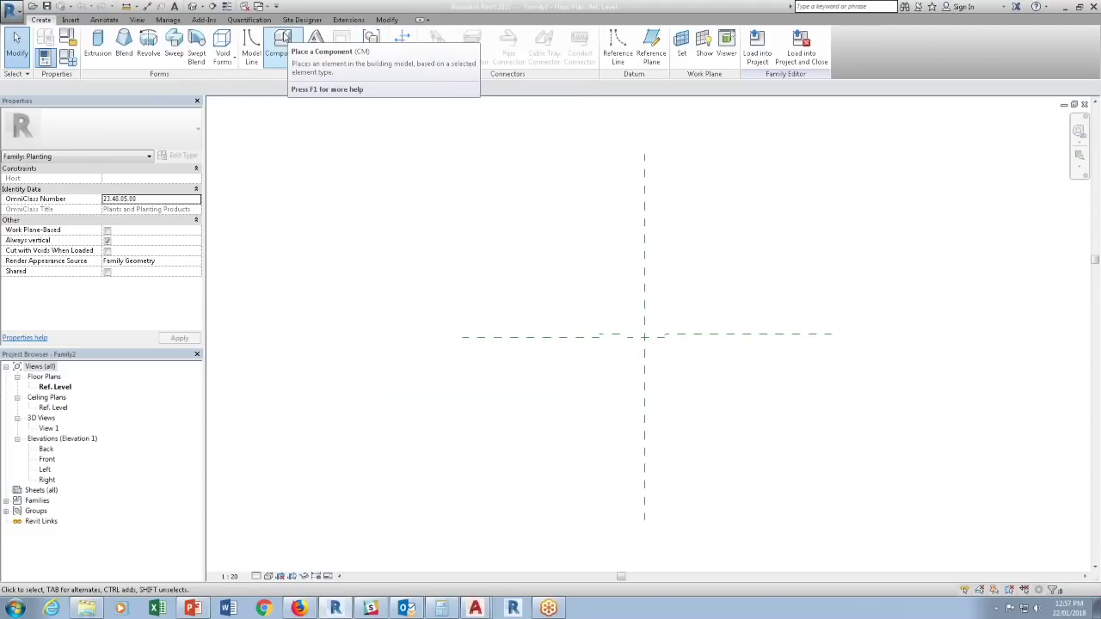
Draw a horizontal reference plane above the front/back centre plane, crossing the vertical centre plane.
click(662, 57)
click(595, 226)
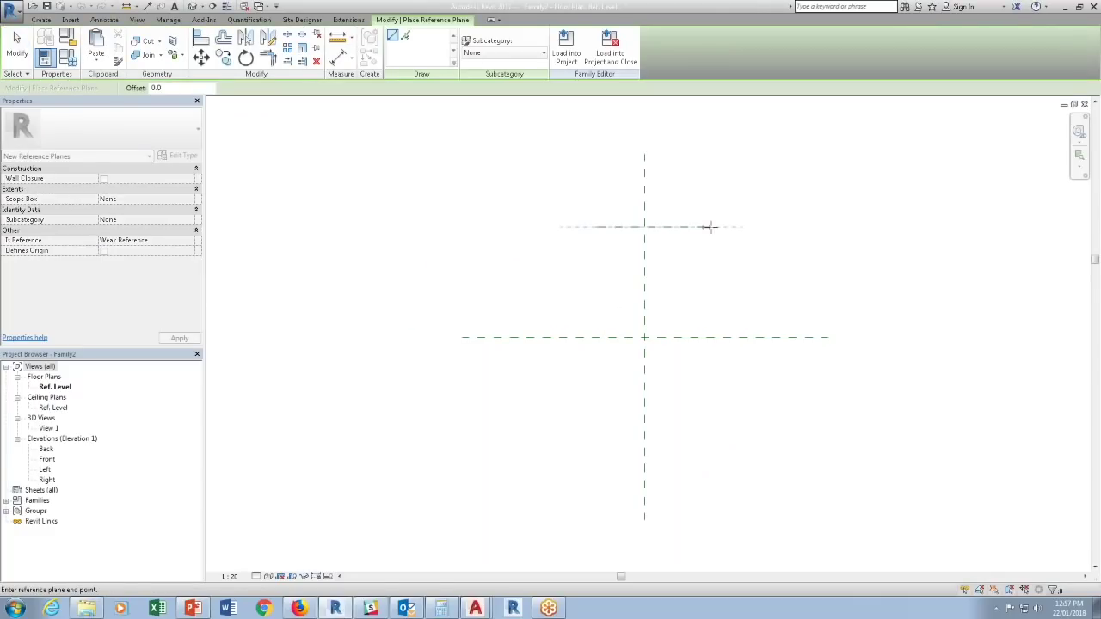
click(755, 226)
click(147, 7)
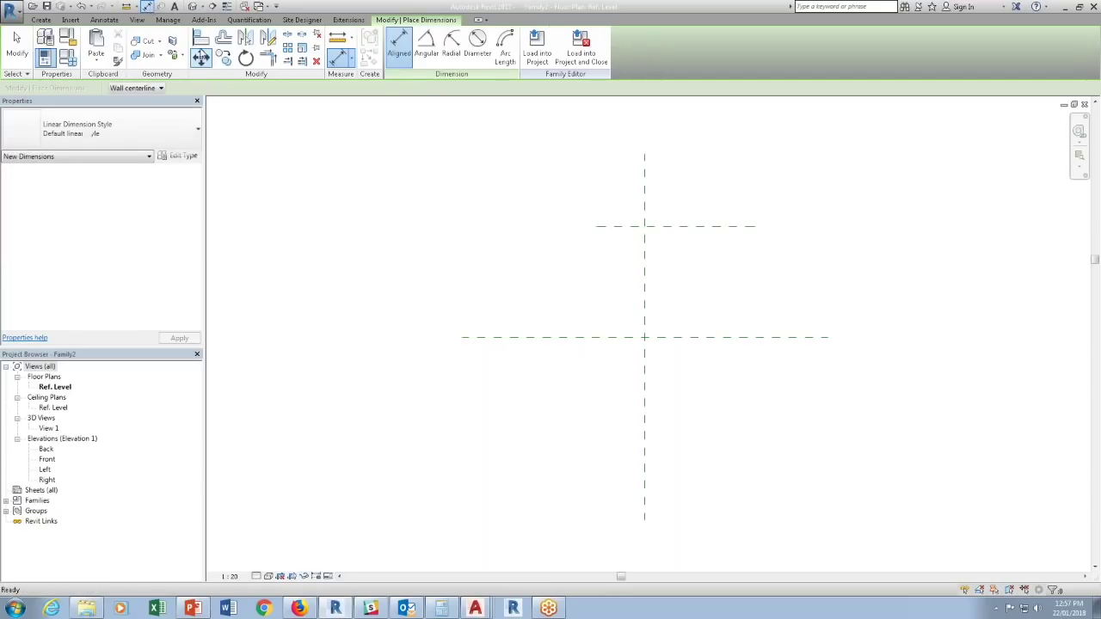
click(15, 37)
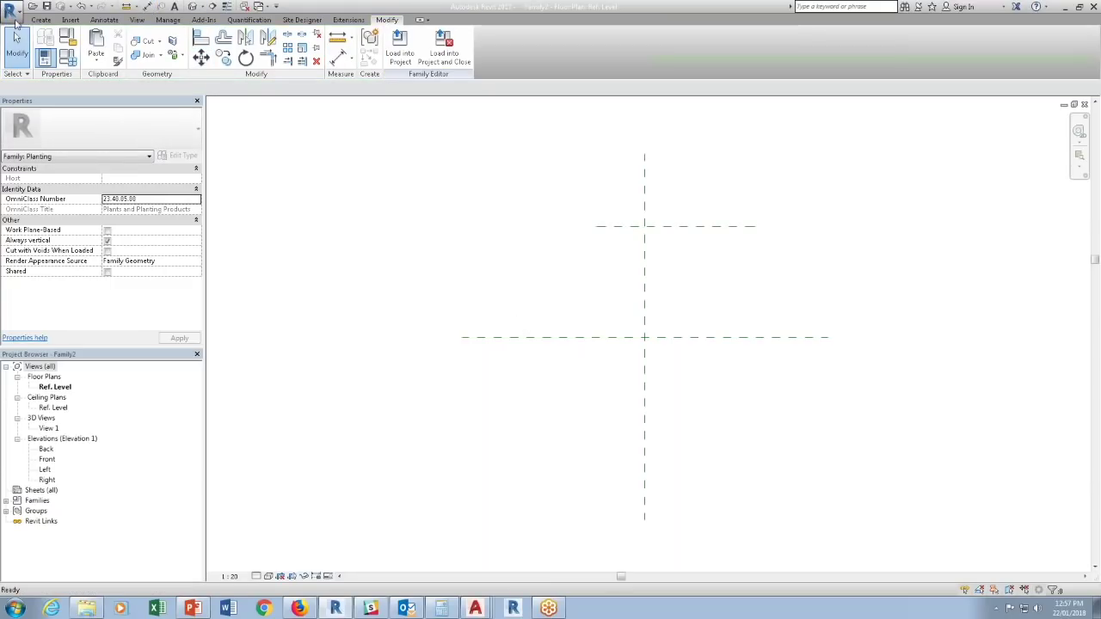
Inspect the Height parameter's properties in Family Types, then set its value to 1.0.
click(69, 57)
click(197, 170)
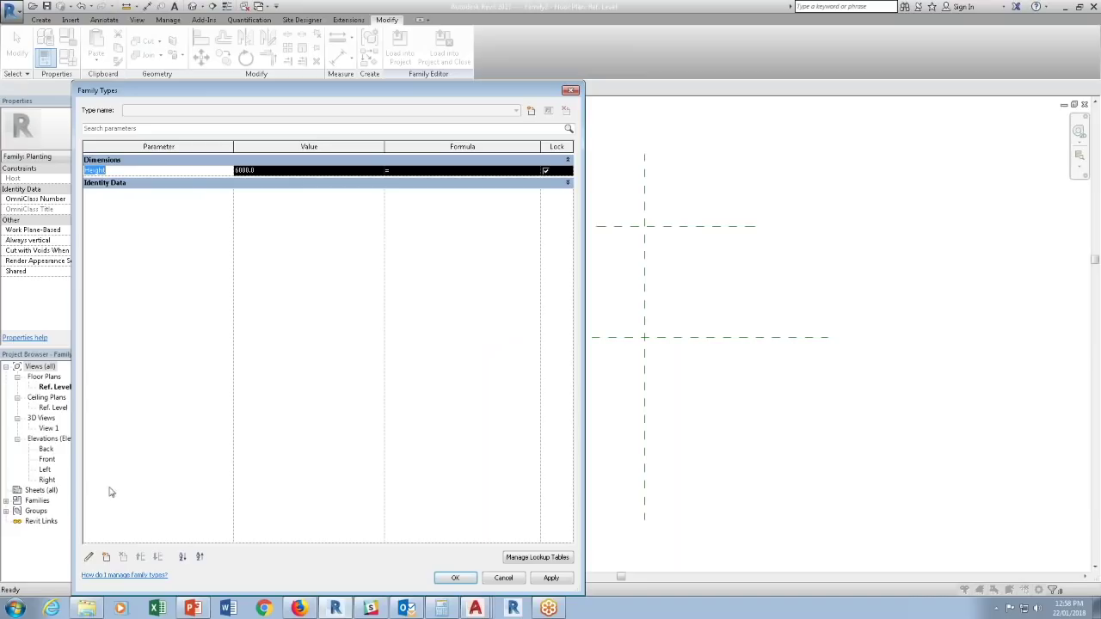
click(89, 557)
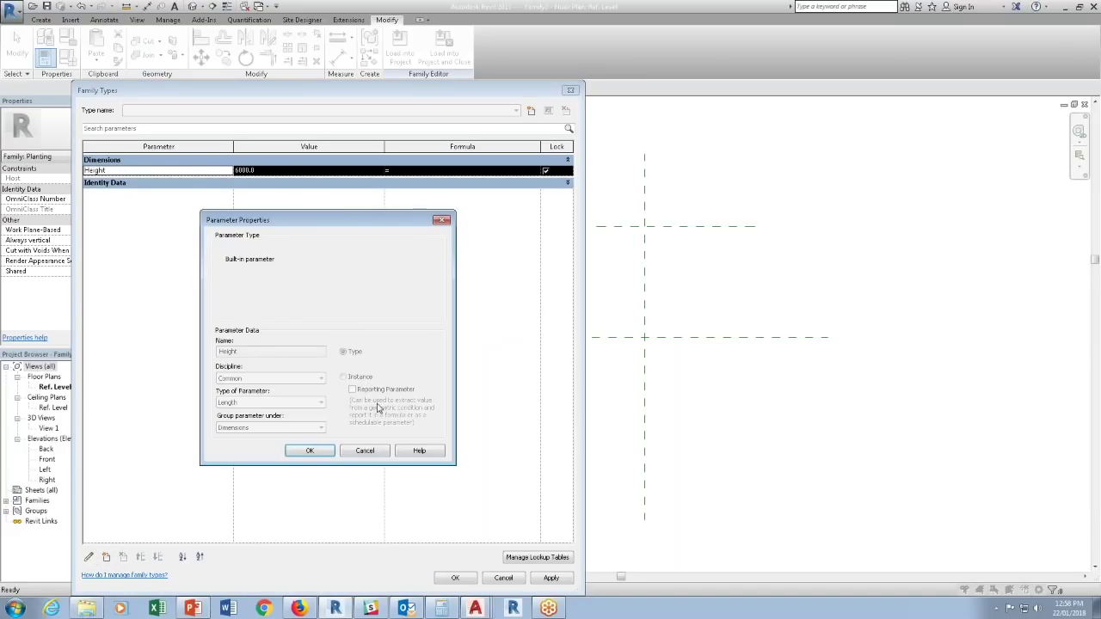
click(362, 453)
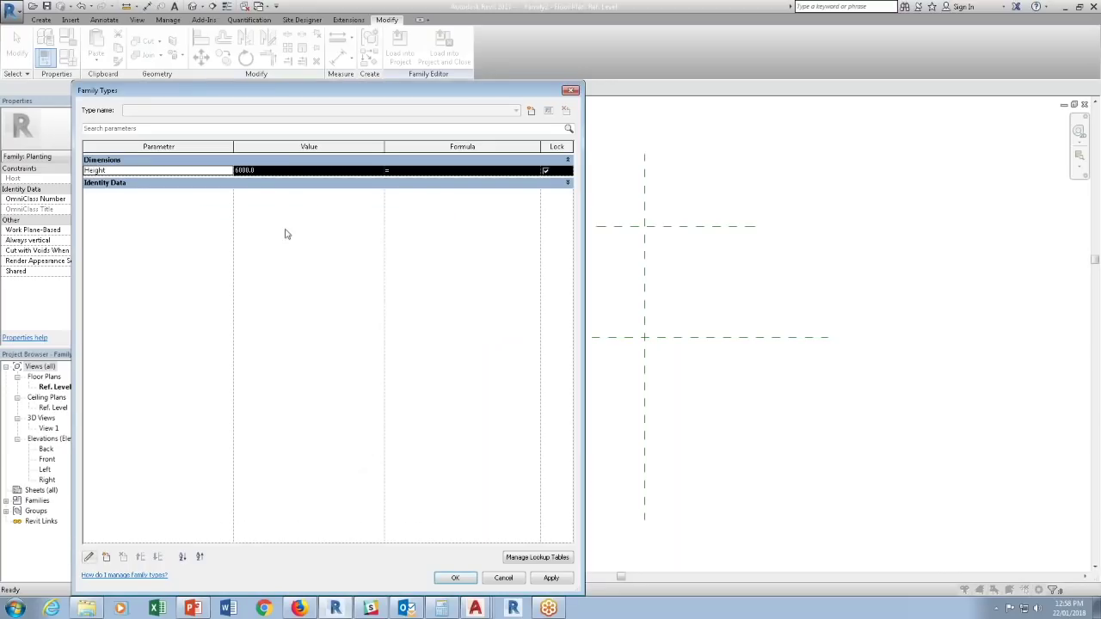
click(273, 170)
text(1.0)
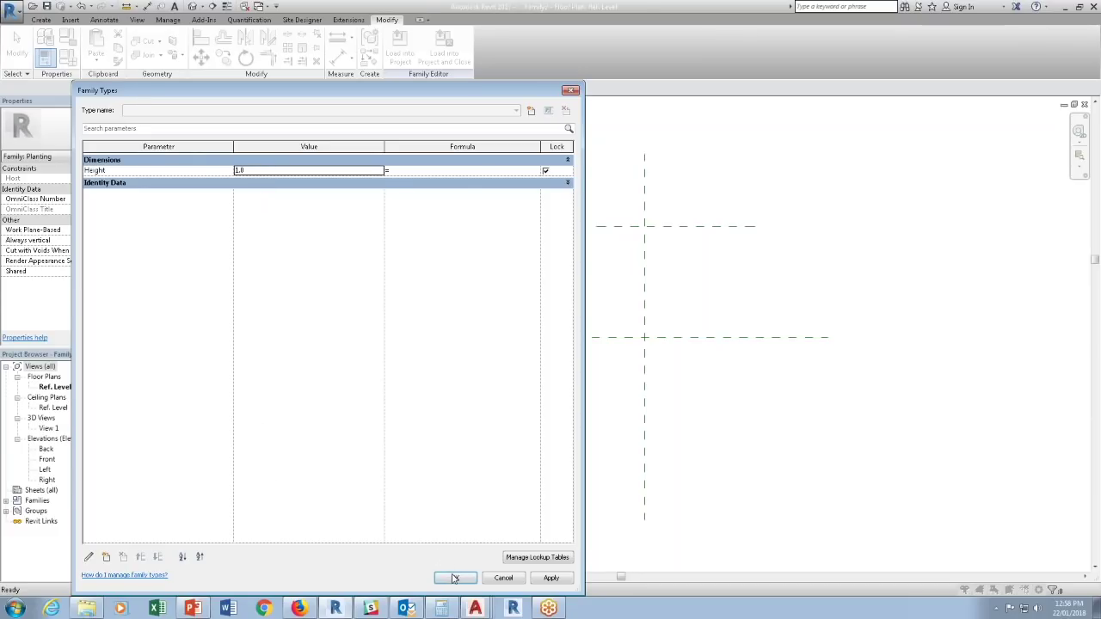
click(454, 578)
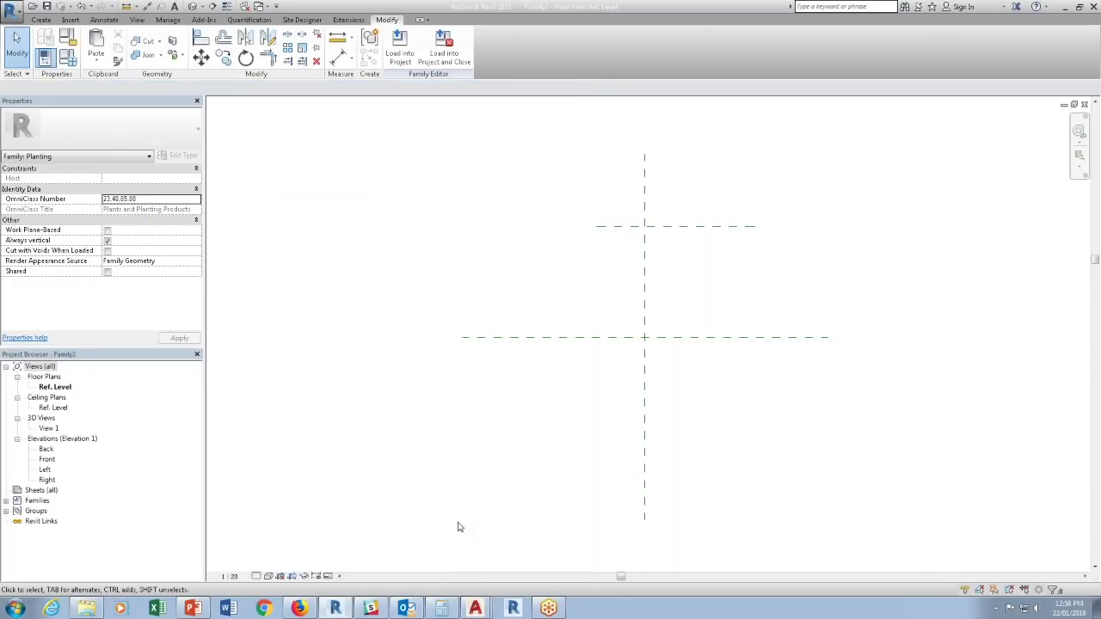
Add an aligned dimension between the front/back centre plane and the reference plane above it.
click(146, 6)
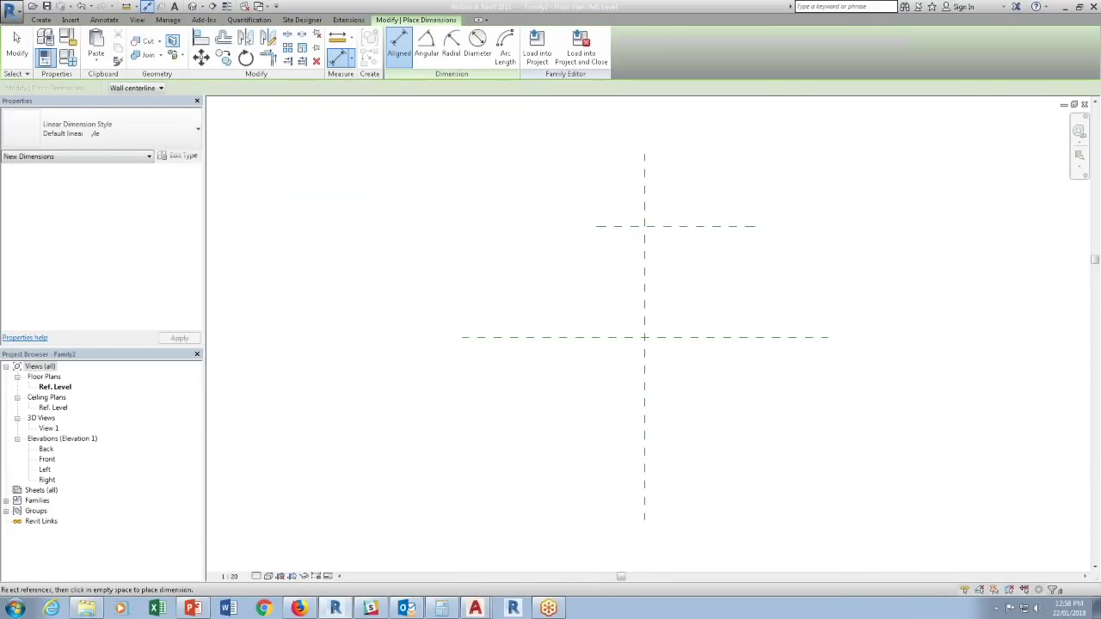
click(675, 336)
click(691, 227)
click(552, 251)
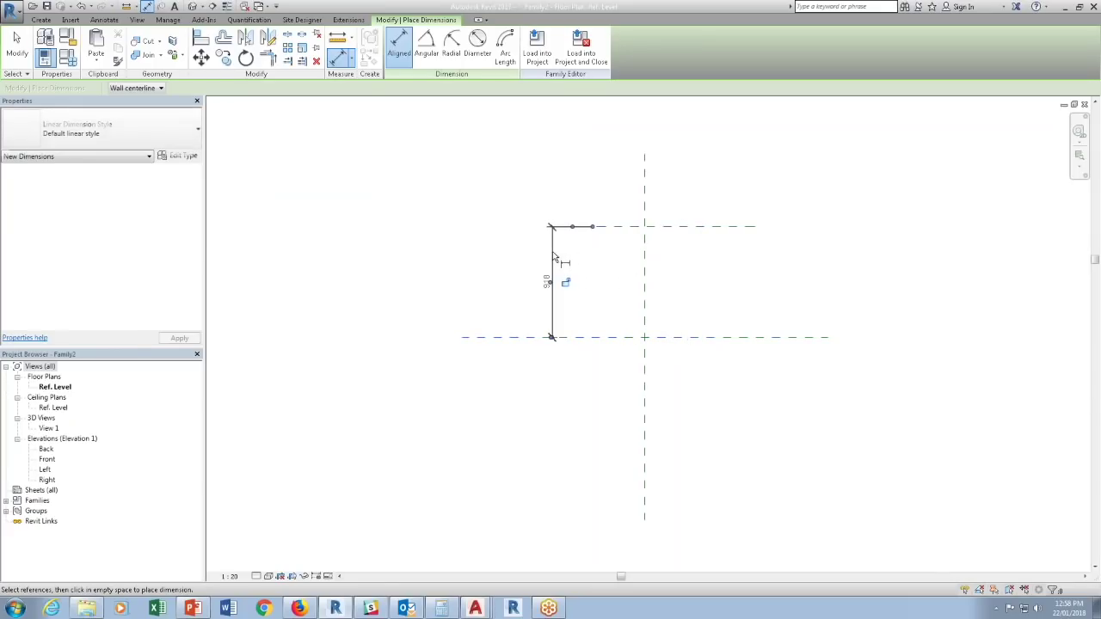
key(Escape)
key(Escape)
Label the dimension with Height as an instance parameter, and delete the added reference plane.
click(555, 258)
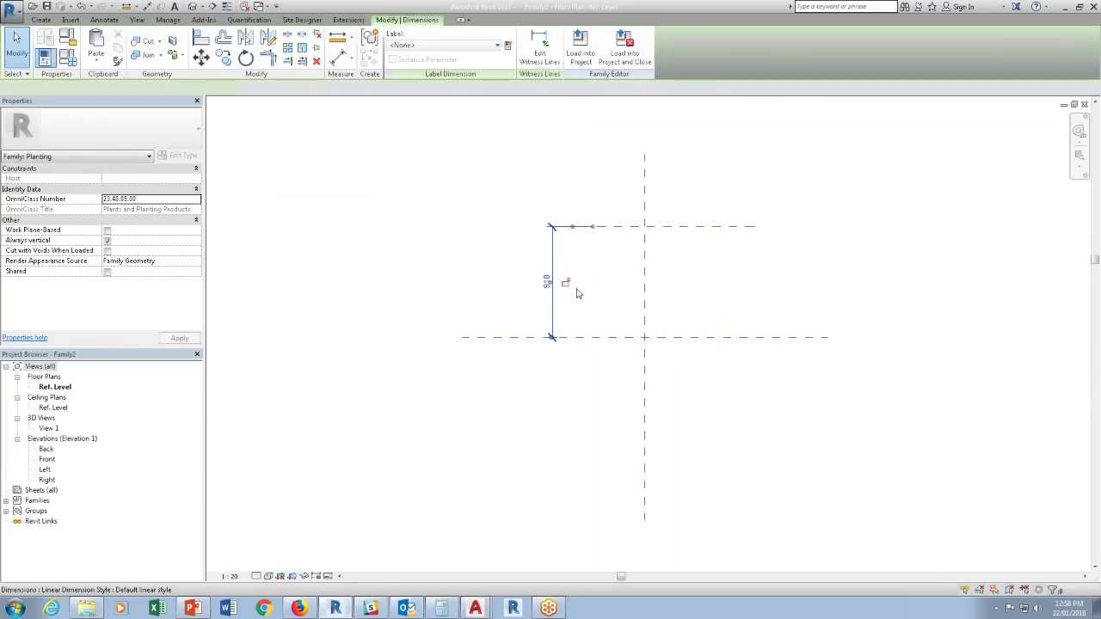
click(411, 44)
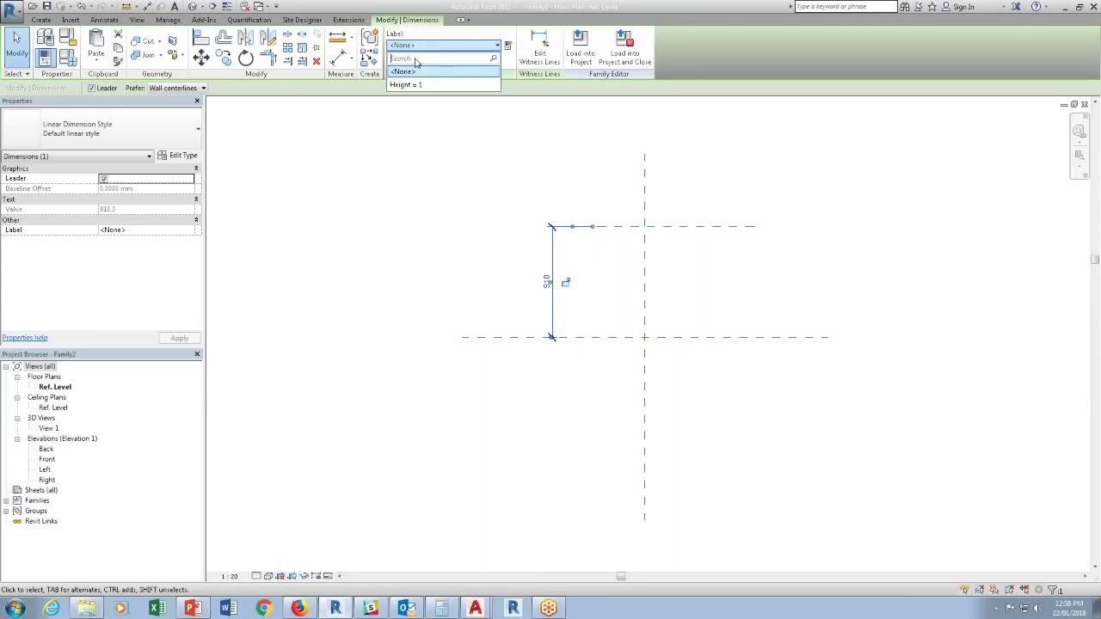
click(406, 84)
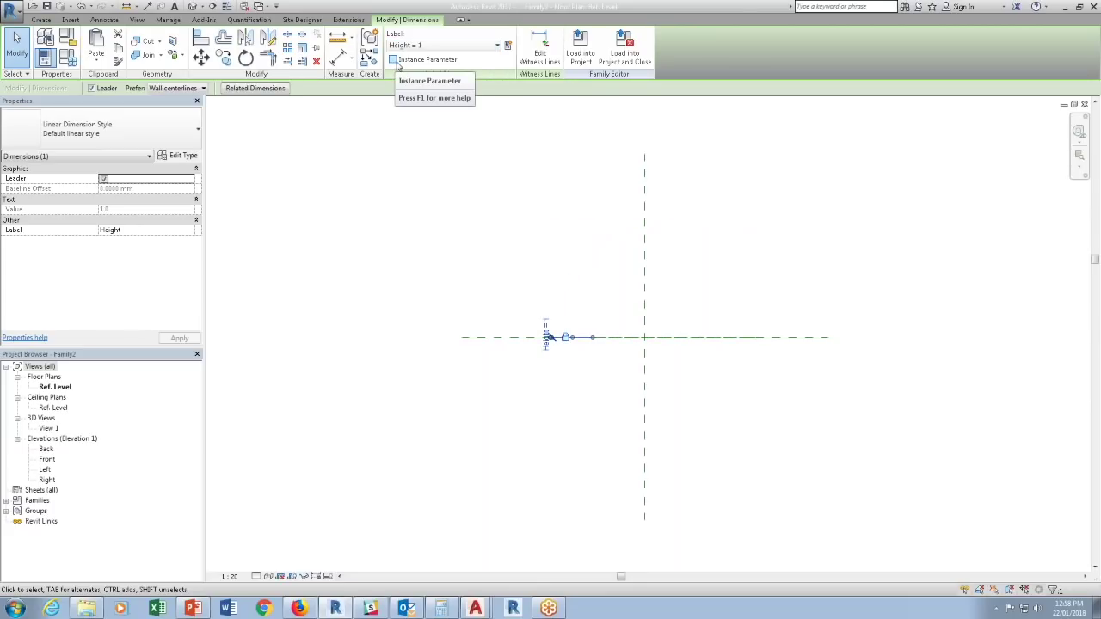
click(396, 62)
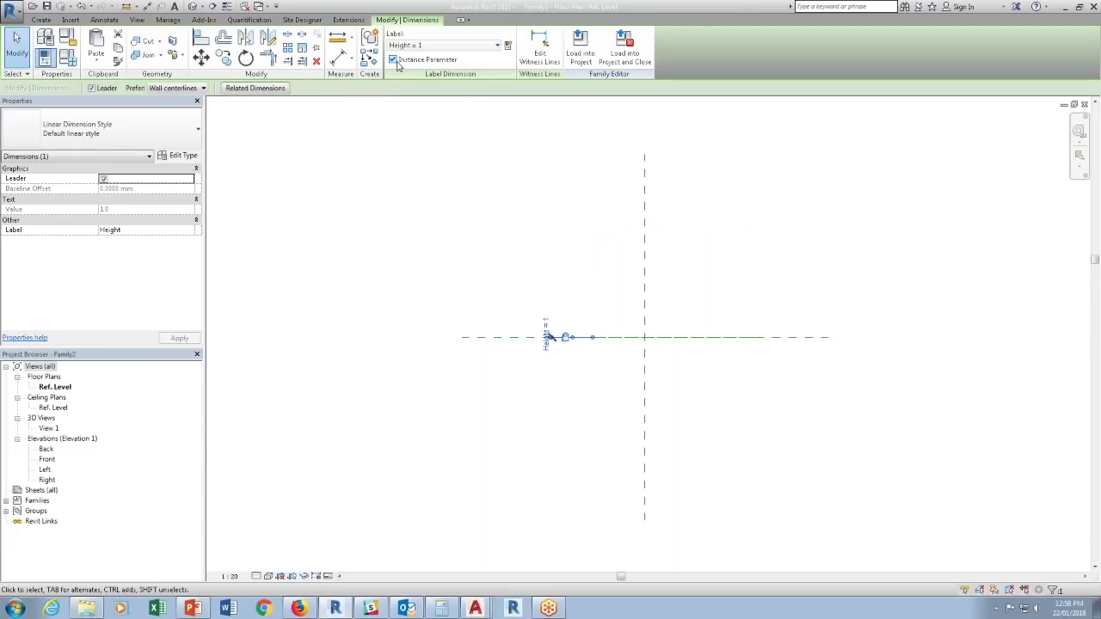
click(488, 191)
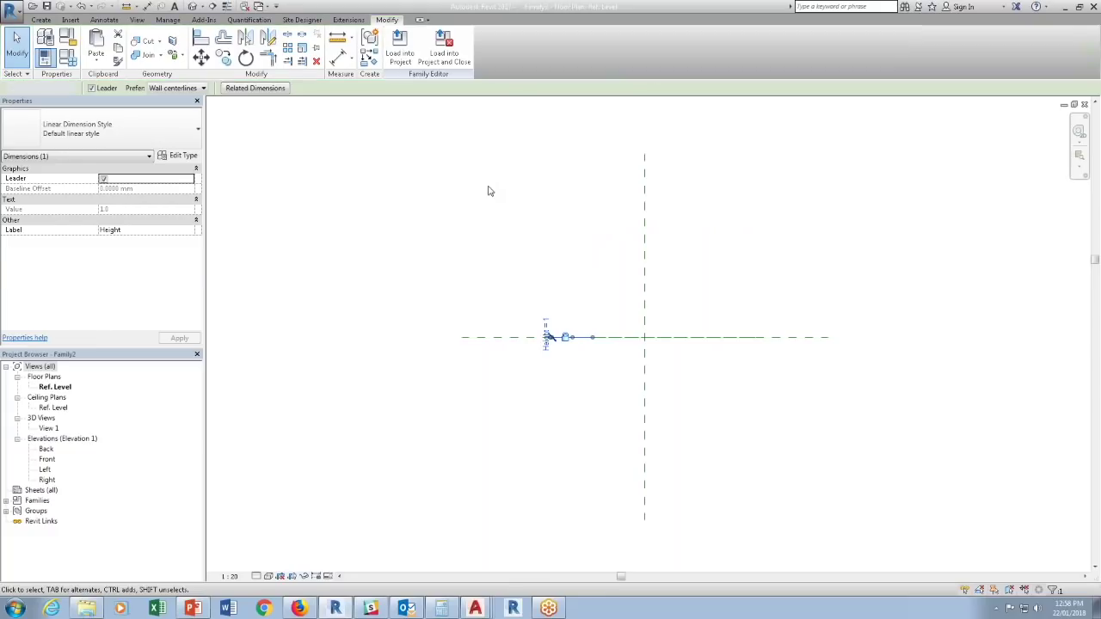
click(628, 341)
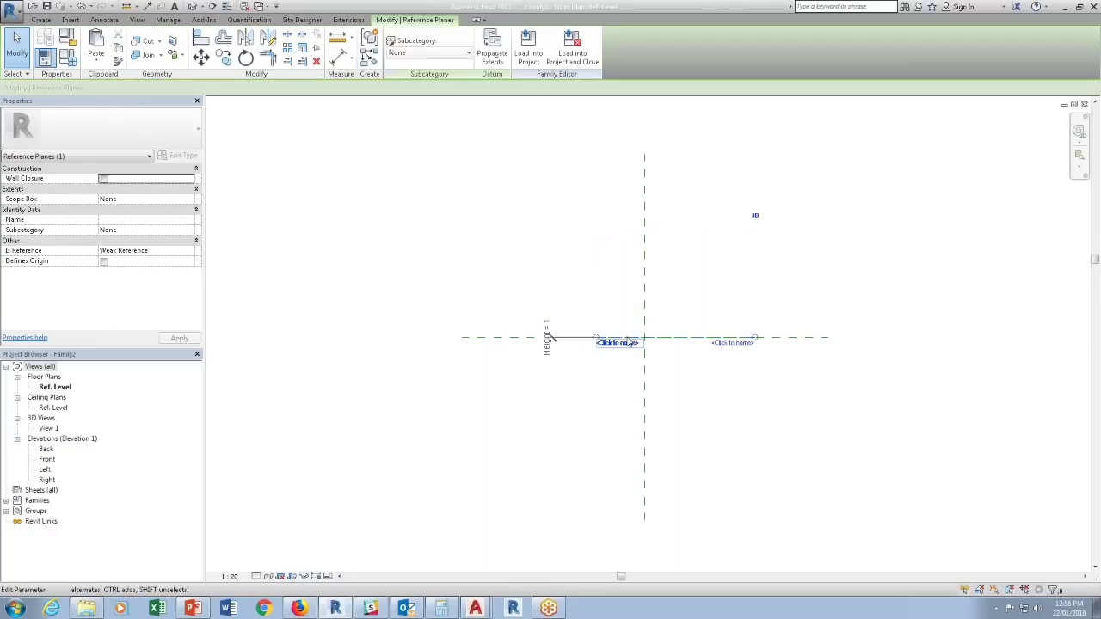
key(Delete)
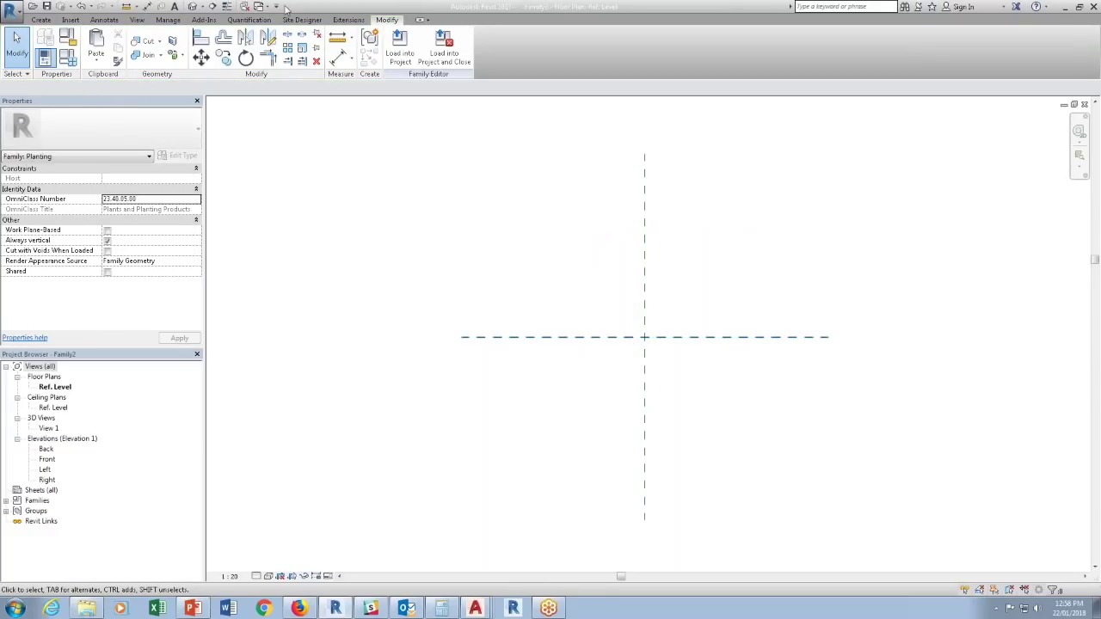
Switch to the Vehicle - Ferrari.rfa view and load the family into Family2 only, leaving Project1 unchecked.
click(257, 7)
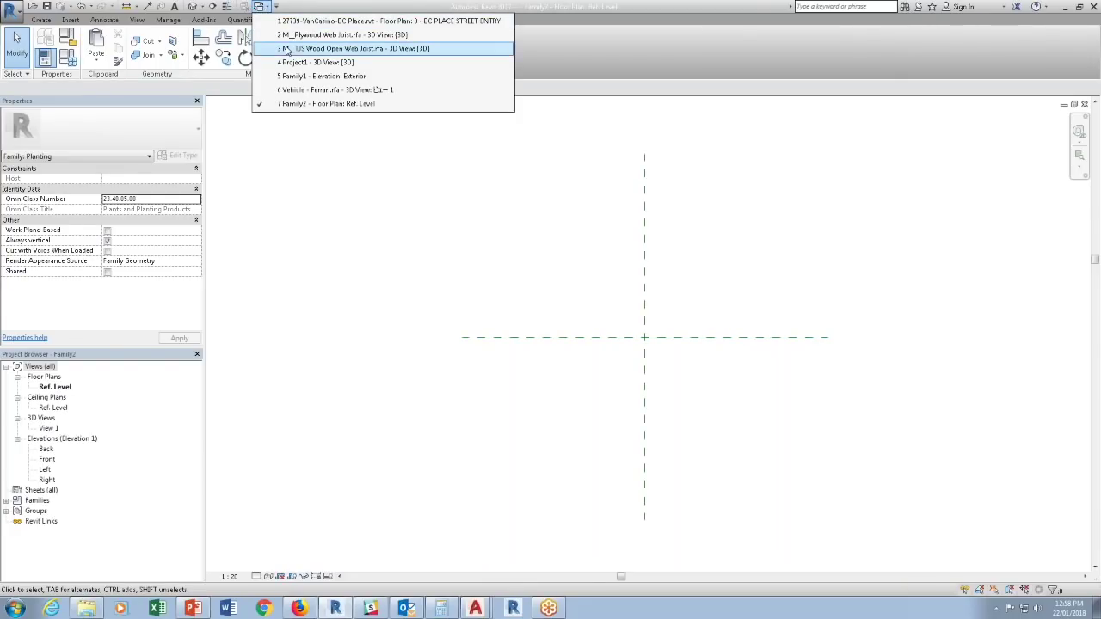
click(301, 90)
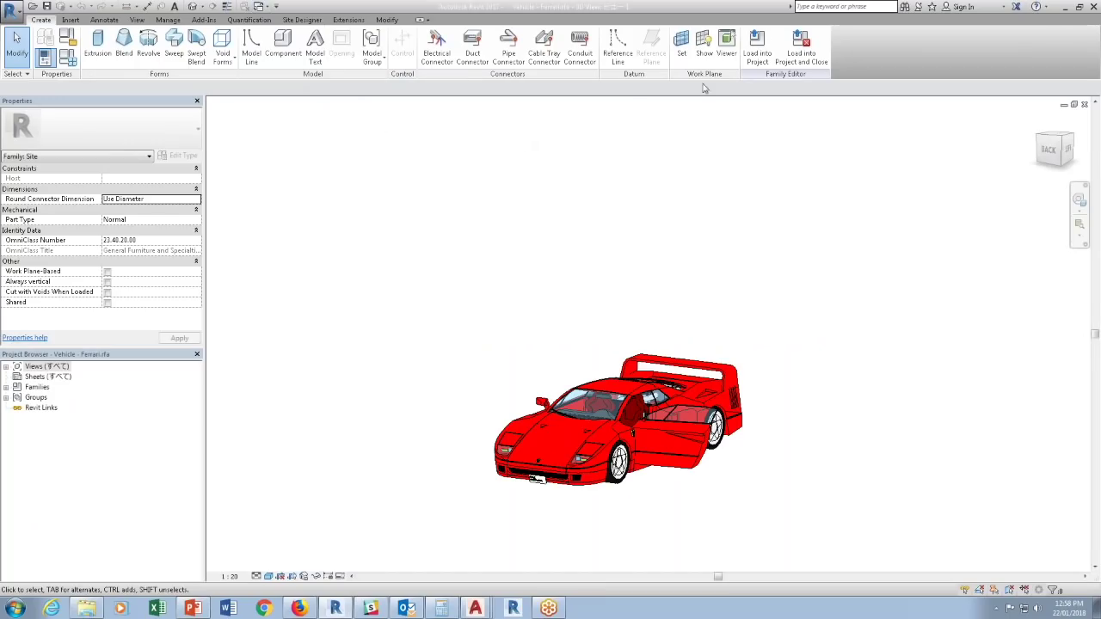
click(758, 51)
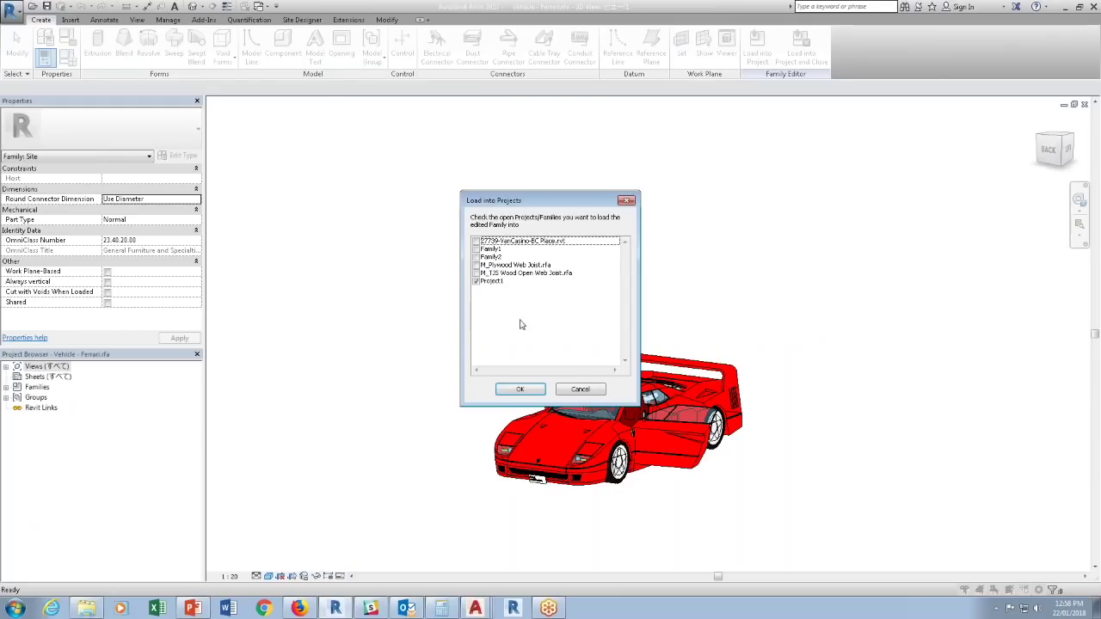
click(478, 282)
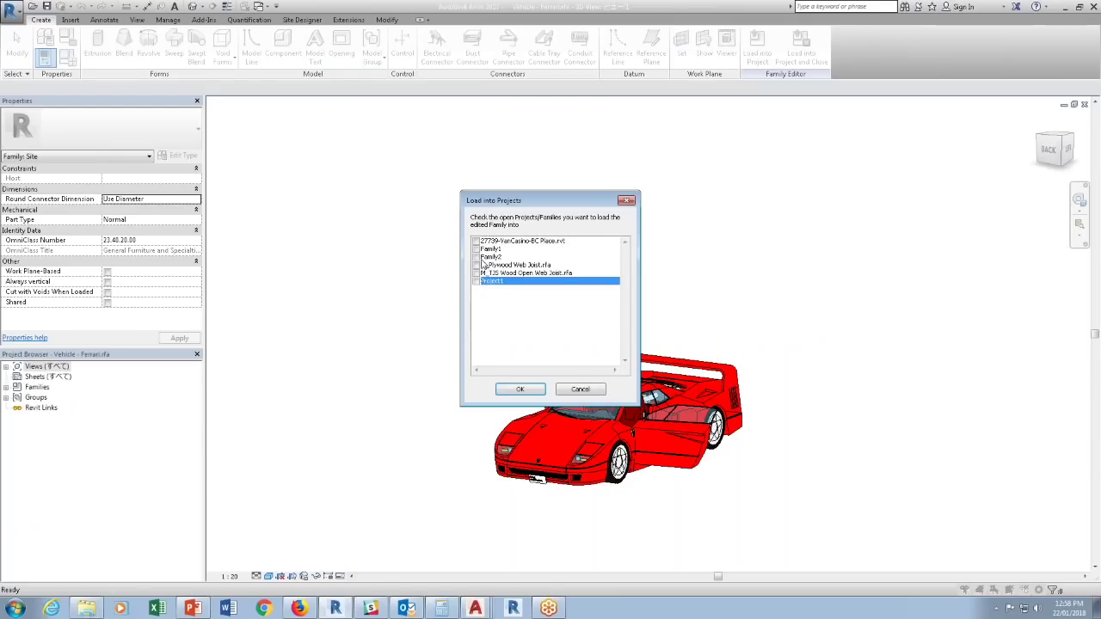
click(476, 257)
click(516, 389)
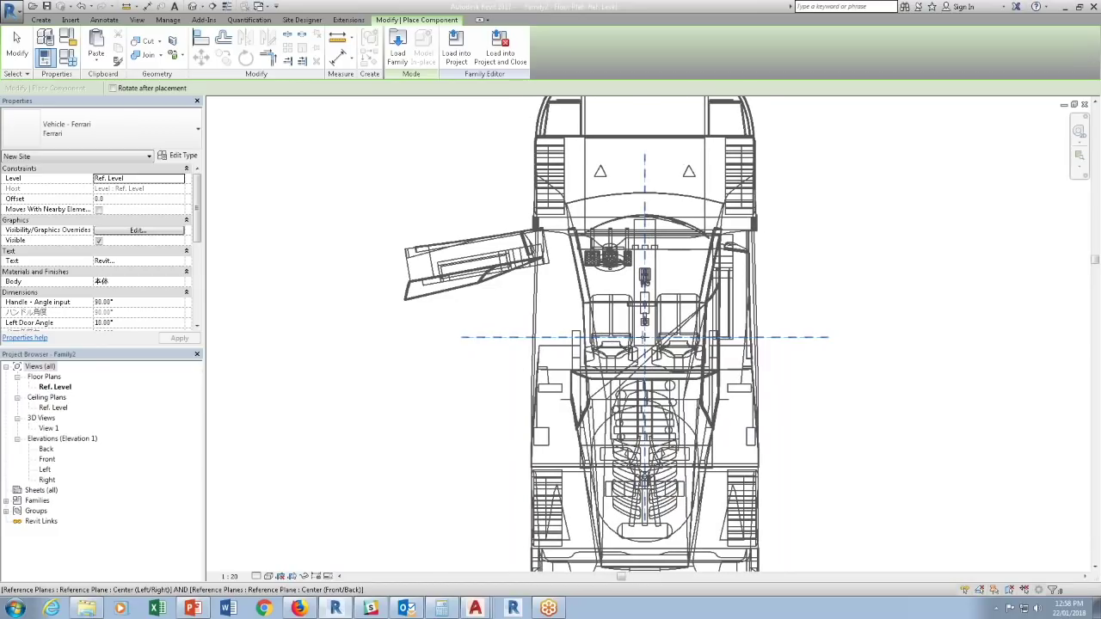
Place the Ferrari component at the intersection of the two centre reference planes and finish placement.
click(644, 337)
key(Escape)
scroll(653, 353, down, 4)
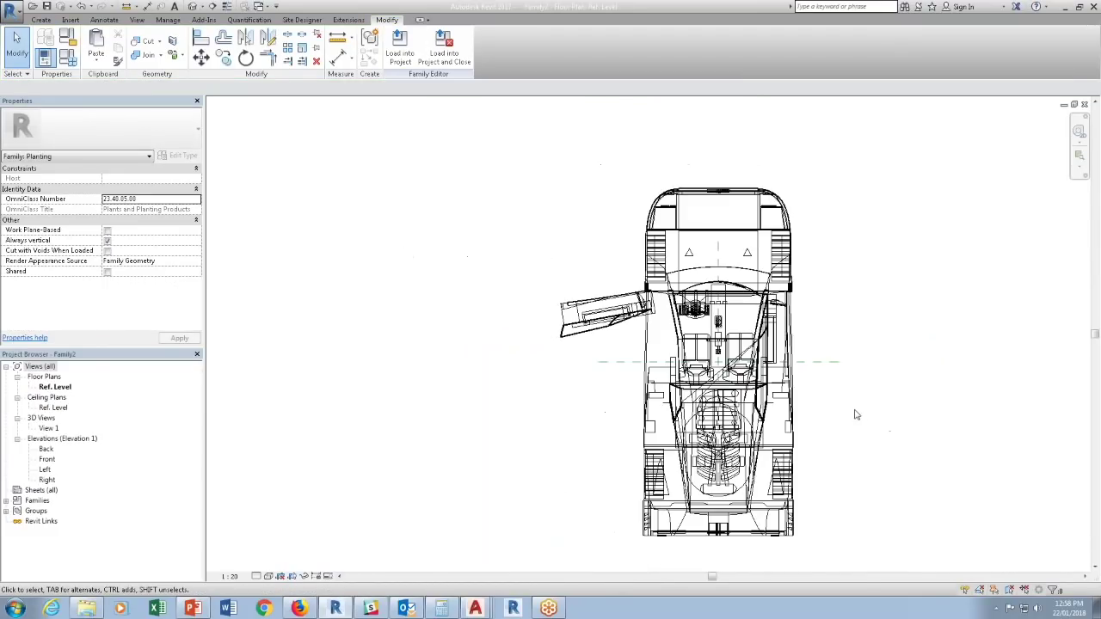
Create a new family from the Metric Planting.rft template.
click(12, 8)
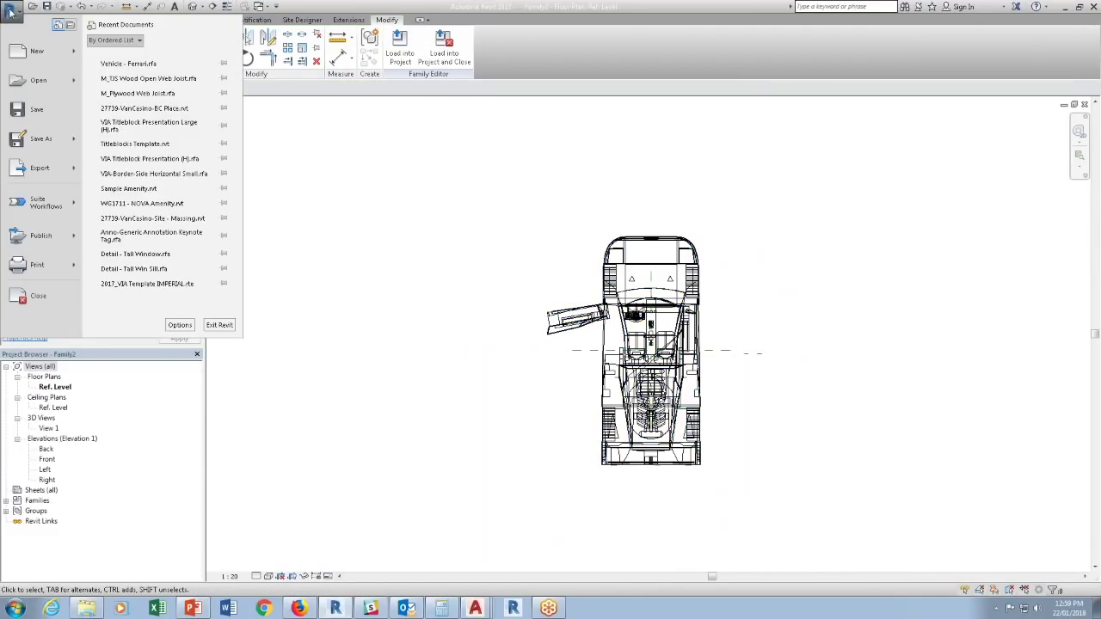
mouse_move(38, 61)
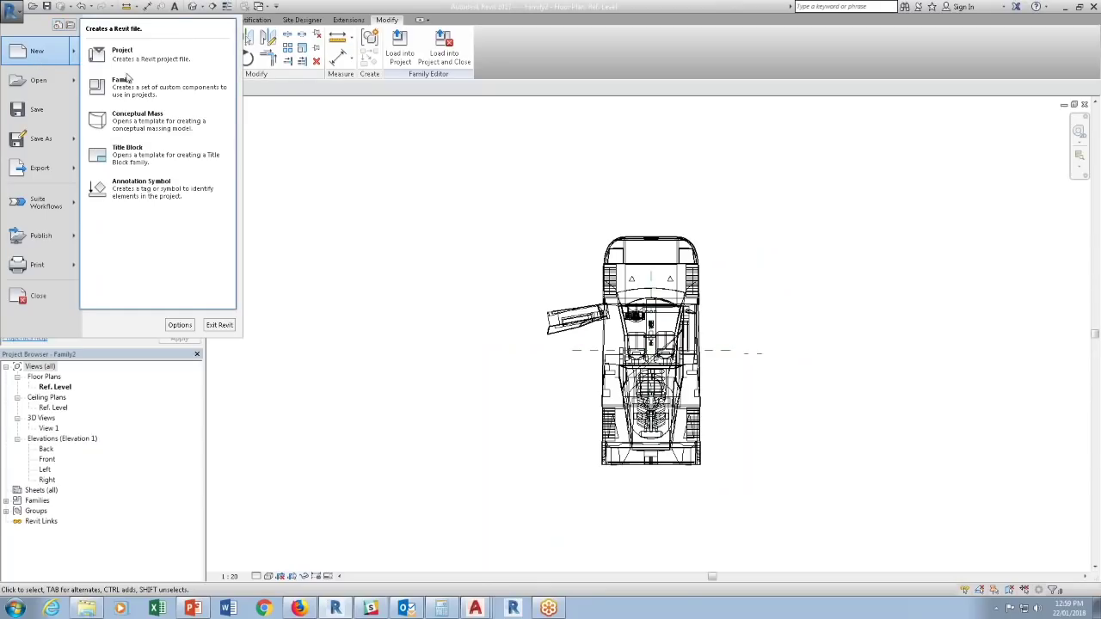
click(156, 97)
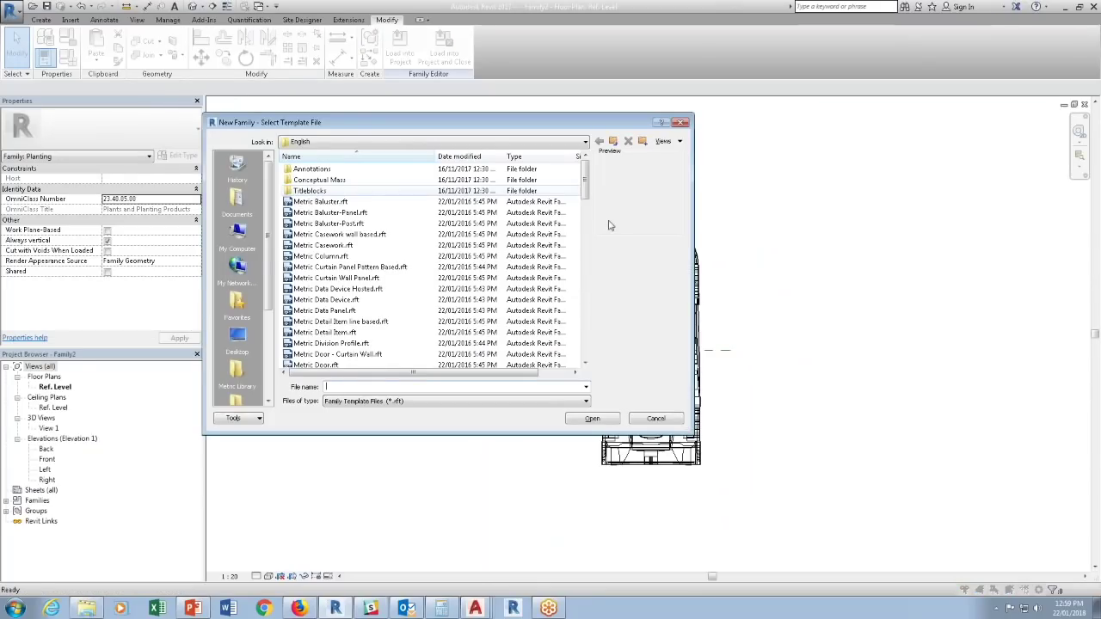
drag(585, 190, 584, 281)
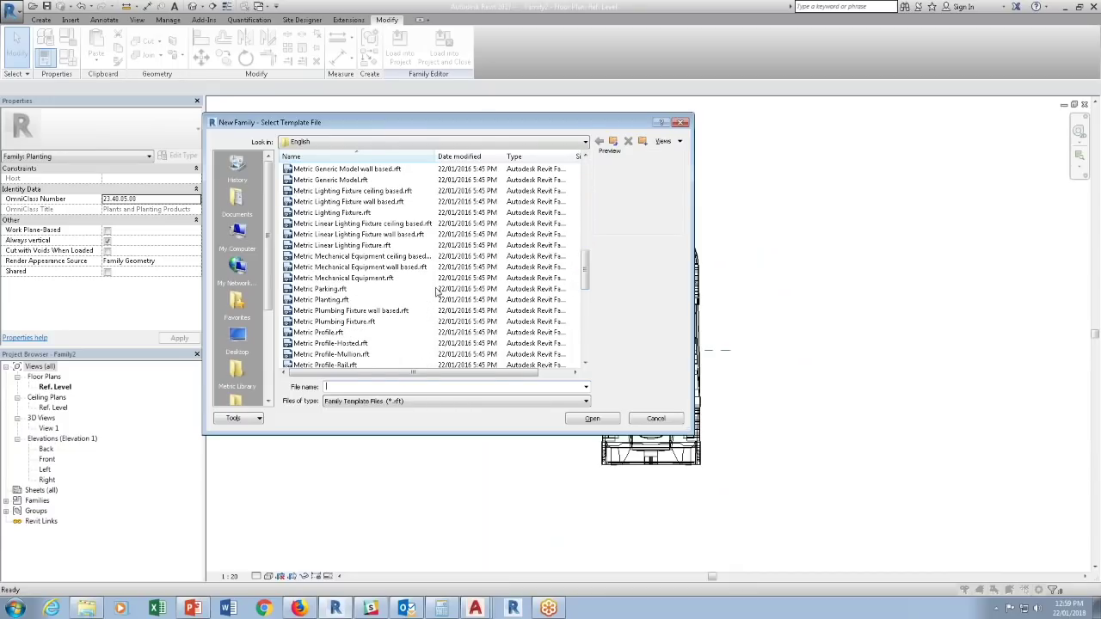
click(340, 299)
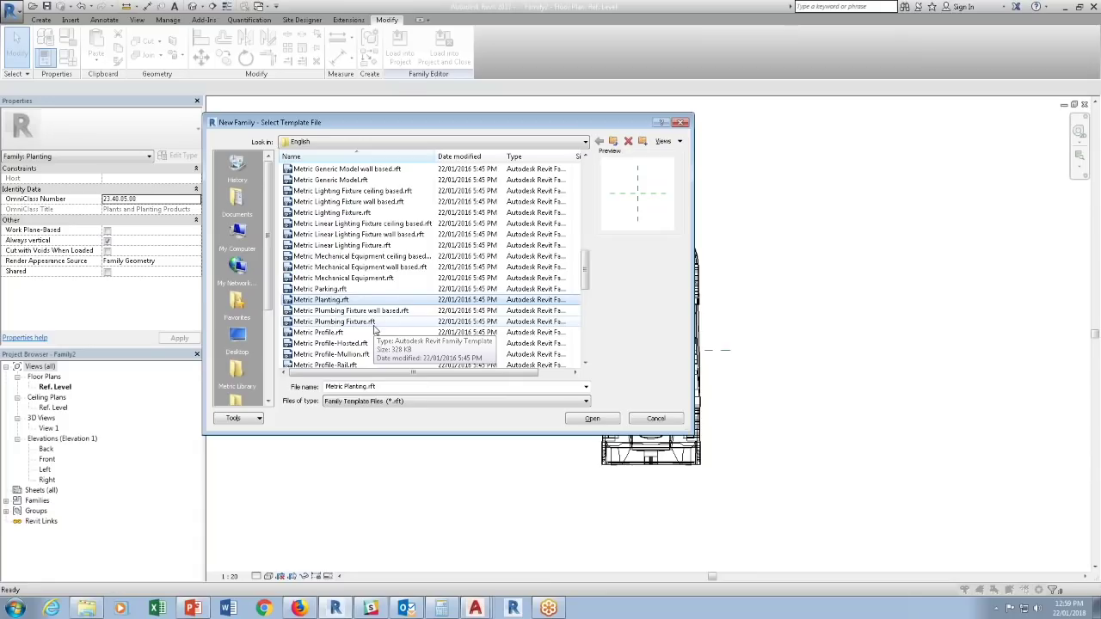
click(590, 419)
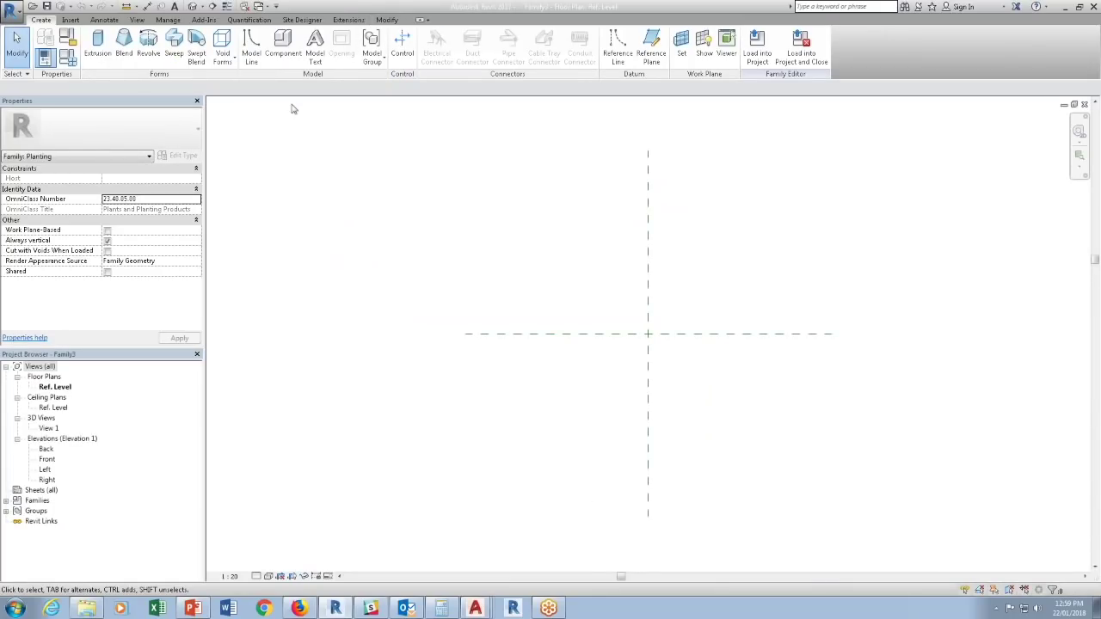
Switch to the Family2 Ref. Level floor plan and set the nested Ferrari's Left Door Angle to 90°.
click(257, 9)
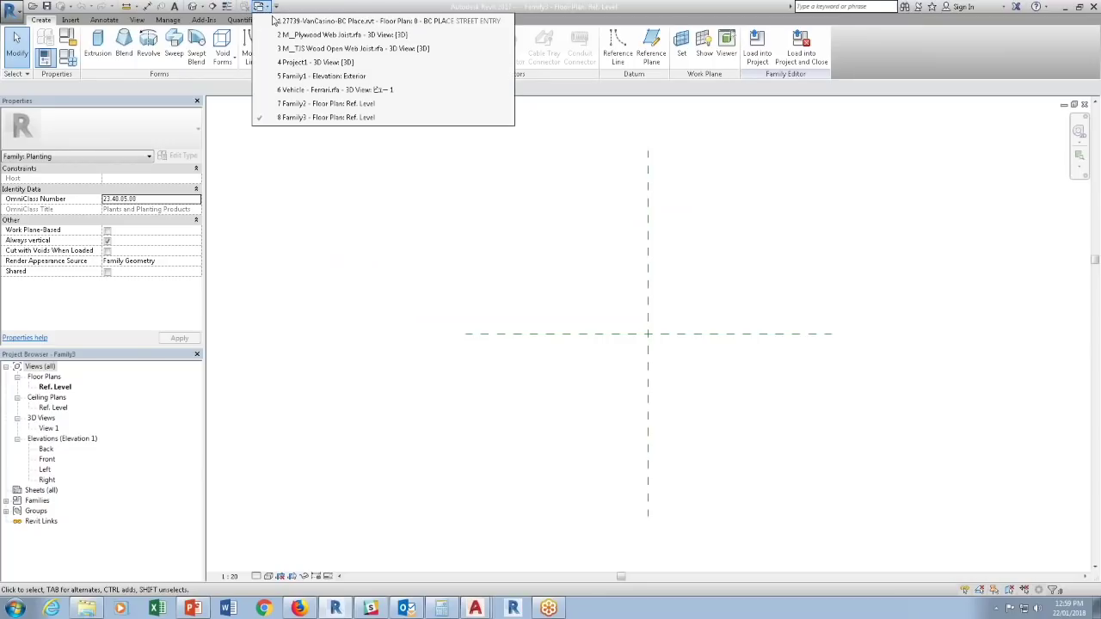
click(298, 104)
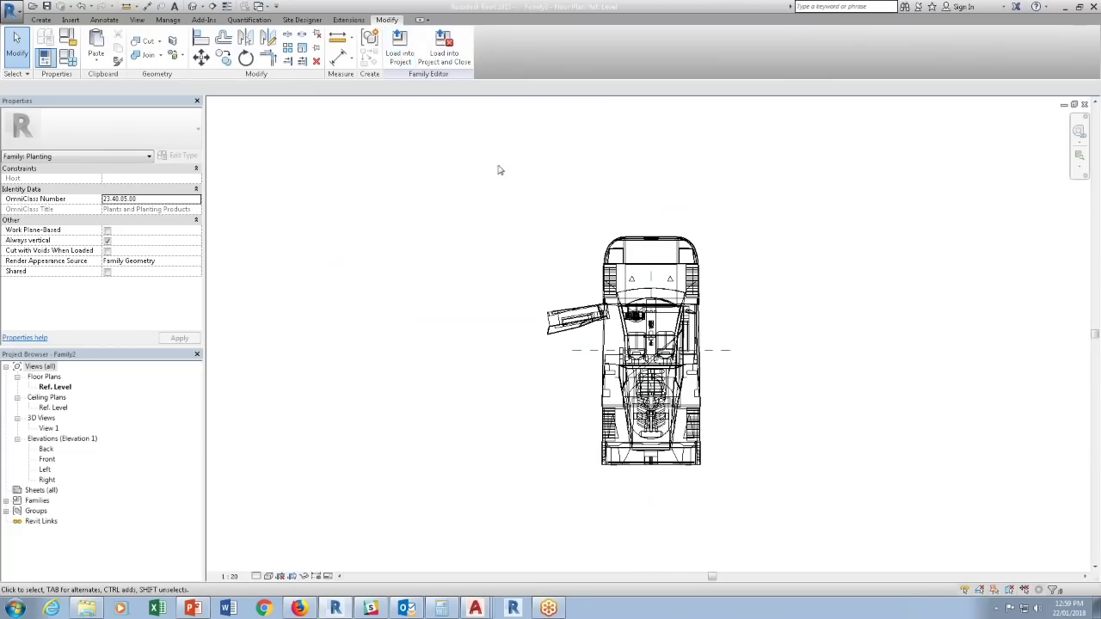
click(662, 391)
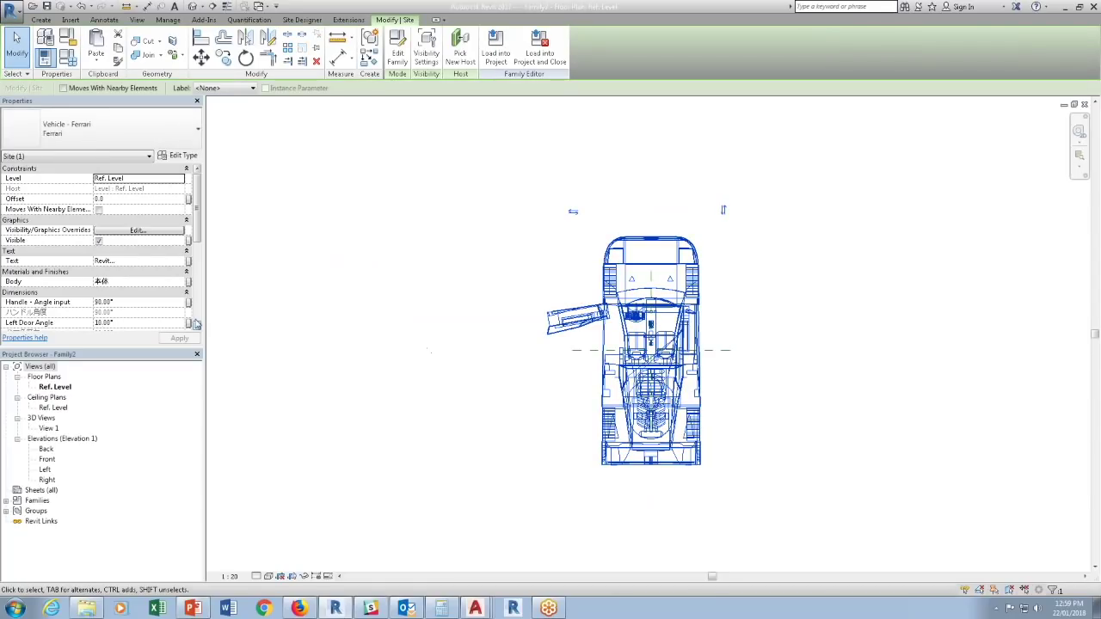
click(114, 322)
text(90)
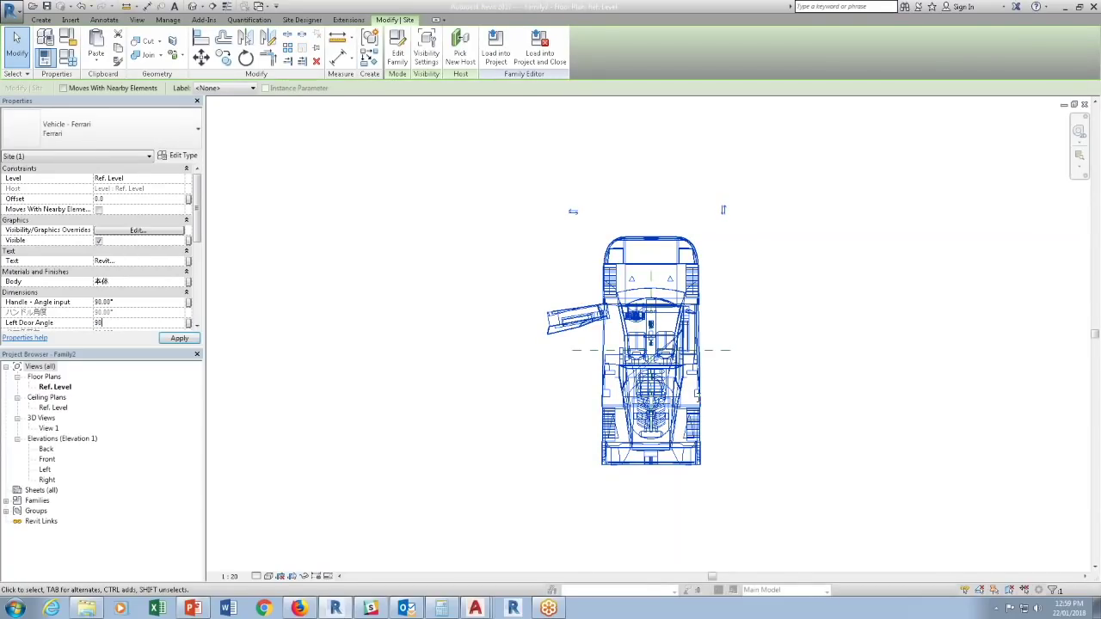
key(Return)
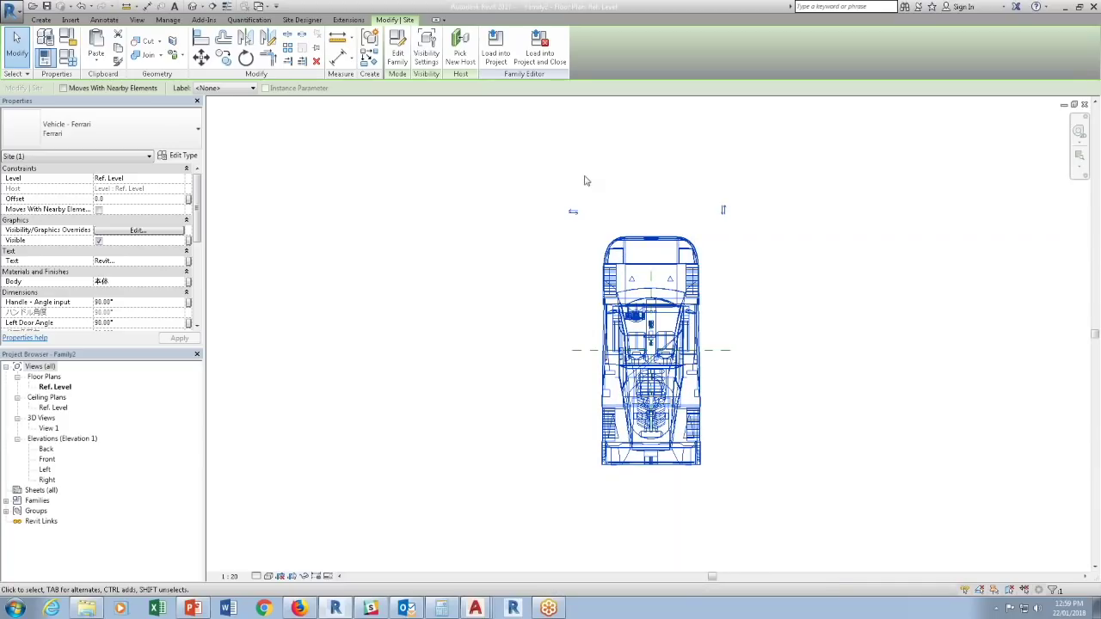
Load Family2 into Family3 only and place it at the intersection of the two centre reference planes.
click(495, 47)
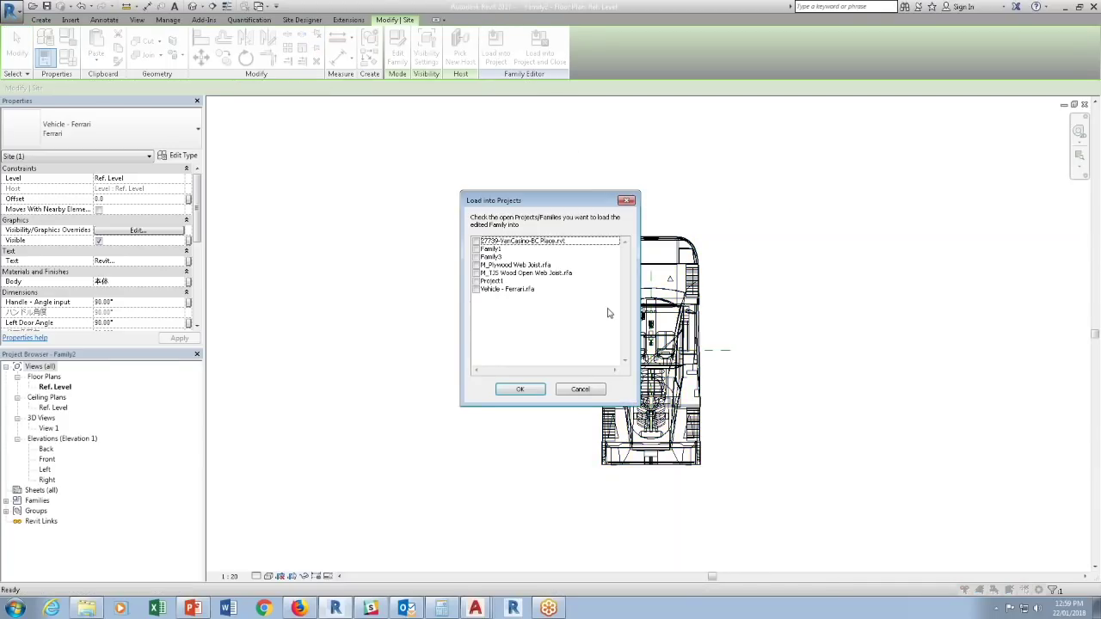
click(476, 264)
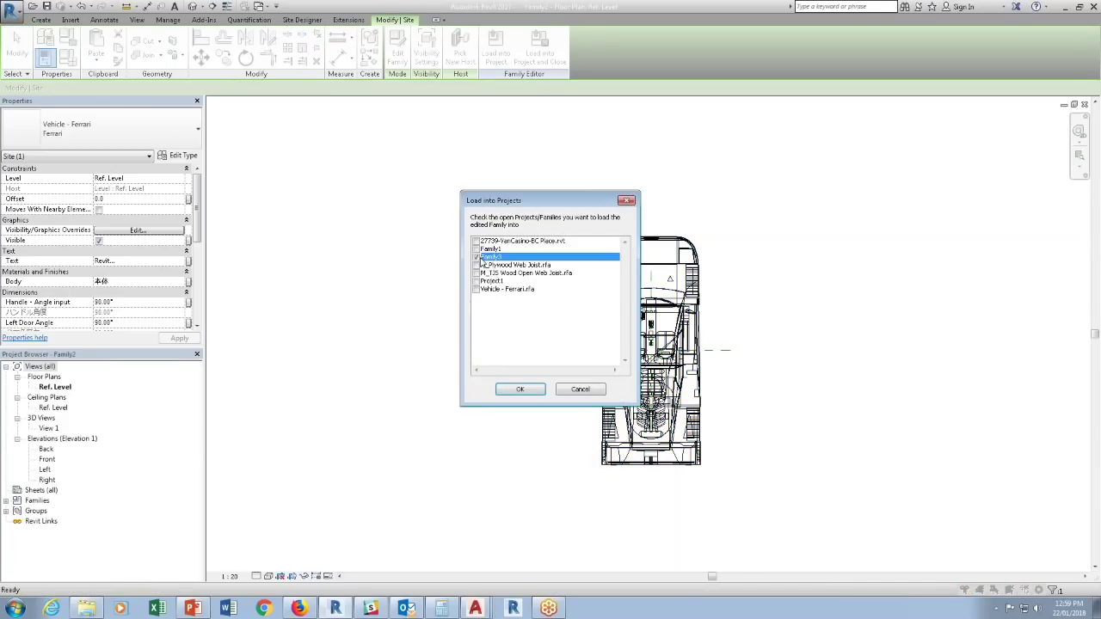
click(521, 389)
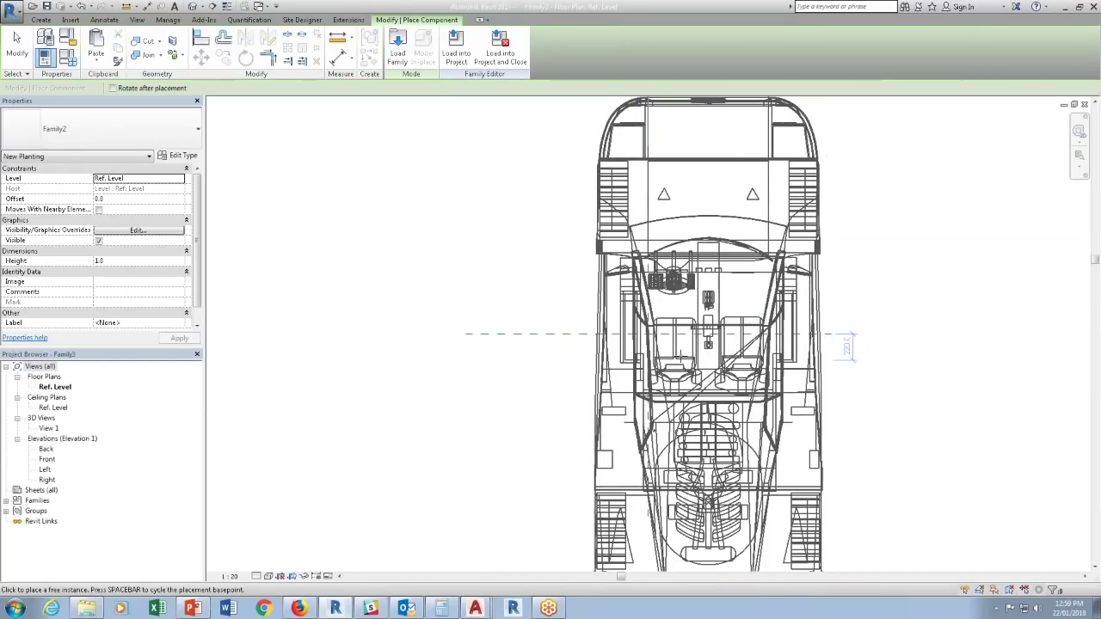
click(647, 333)
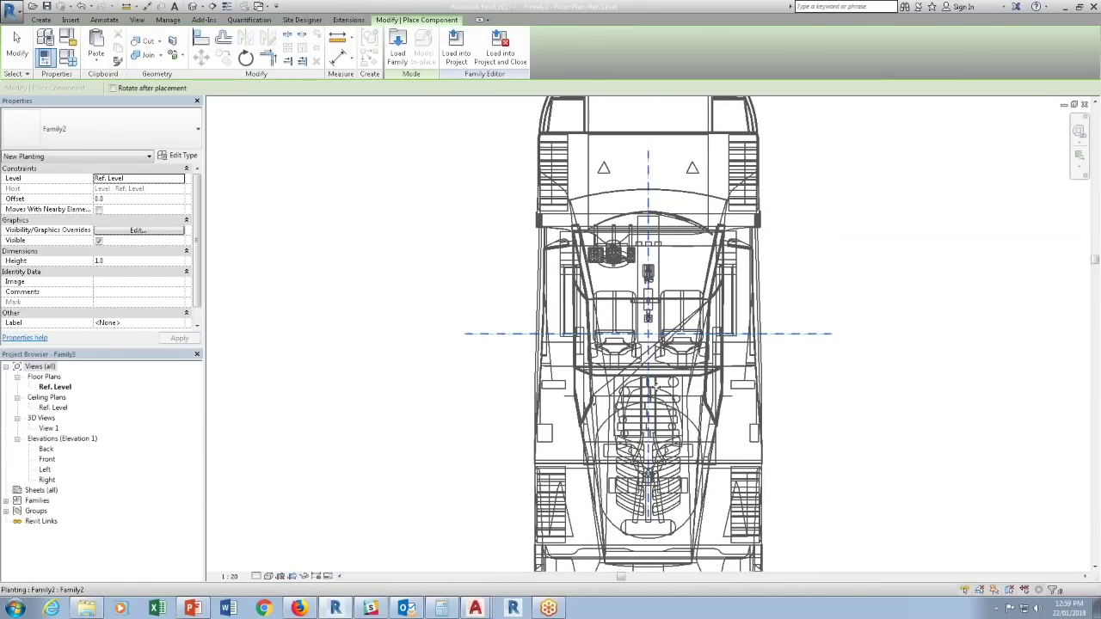
key(Escape)
Set the family's Height parameter value to 1 in Family Types.
click(68, 58)
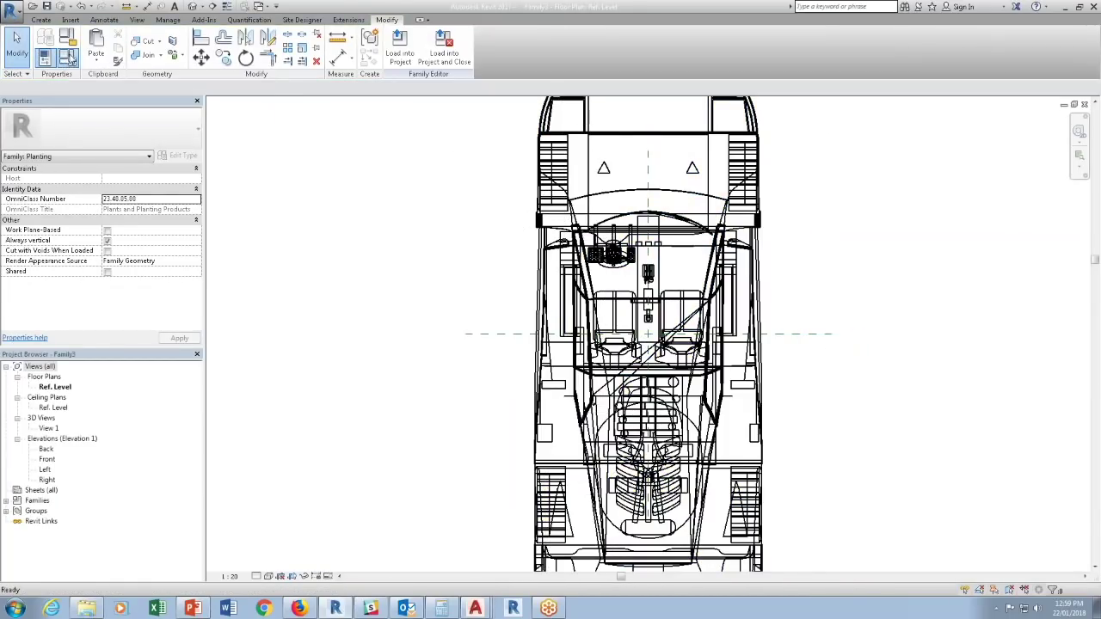
double_click(273, 171)
text(1)
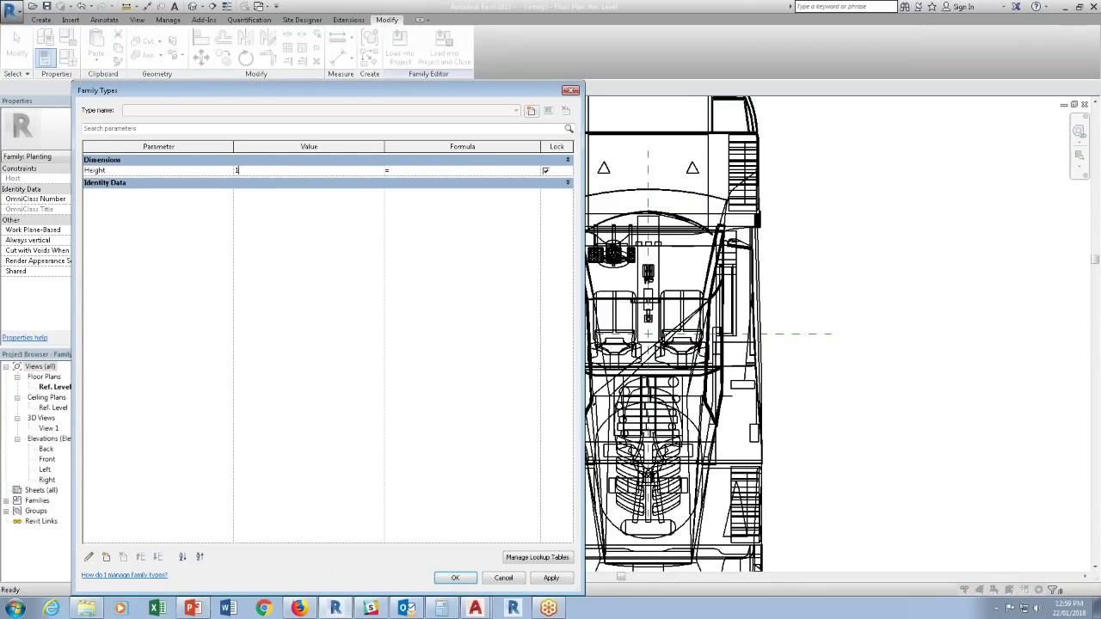
click(463, 579)
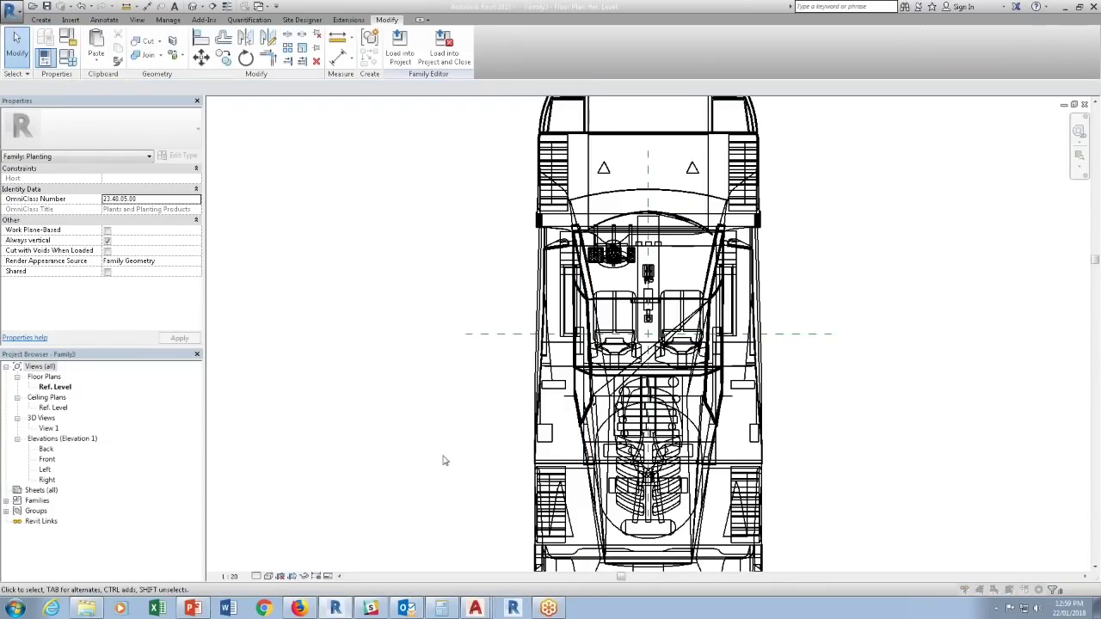
Draw a horizontal reference plane just above the front/back centre plane and add an aligned dimension between the two, about 236 mm.
click(50, 19)
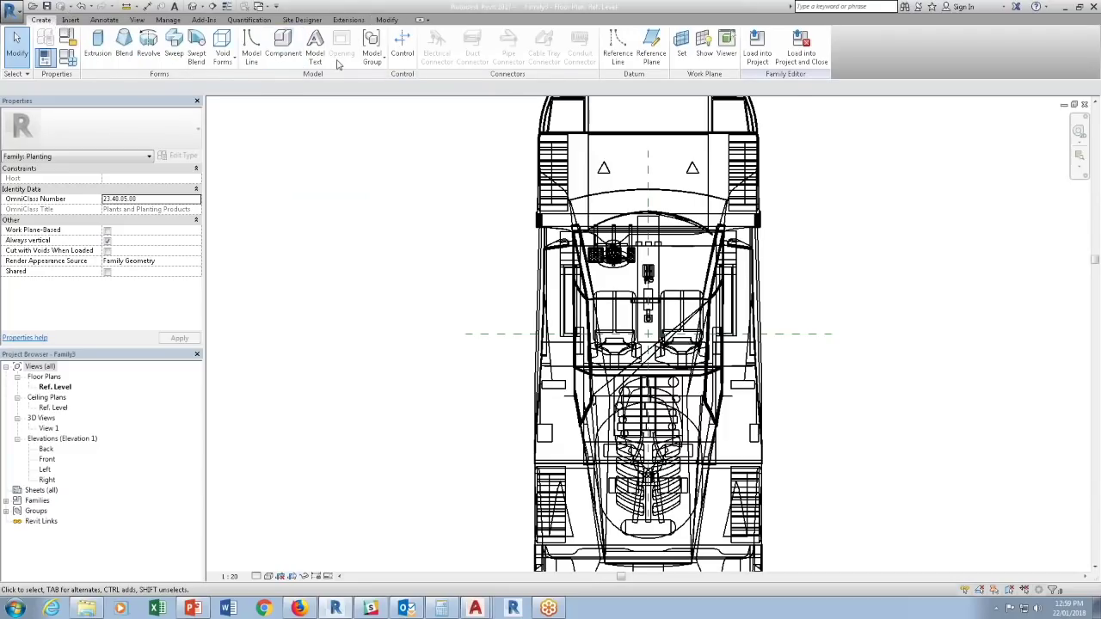
click(651, 47)
click(435, 304)
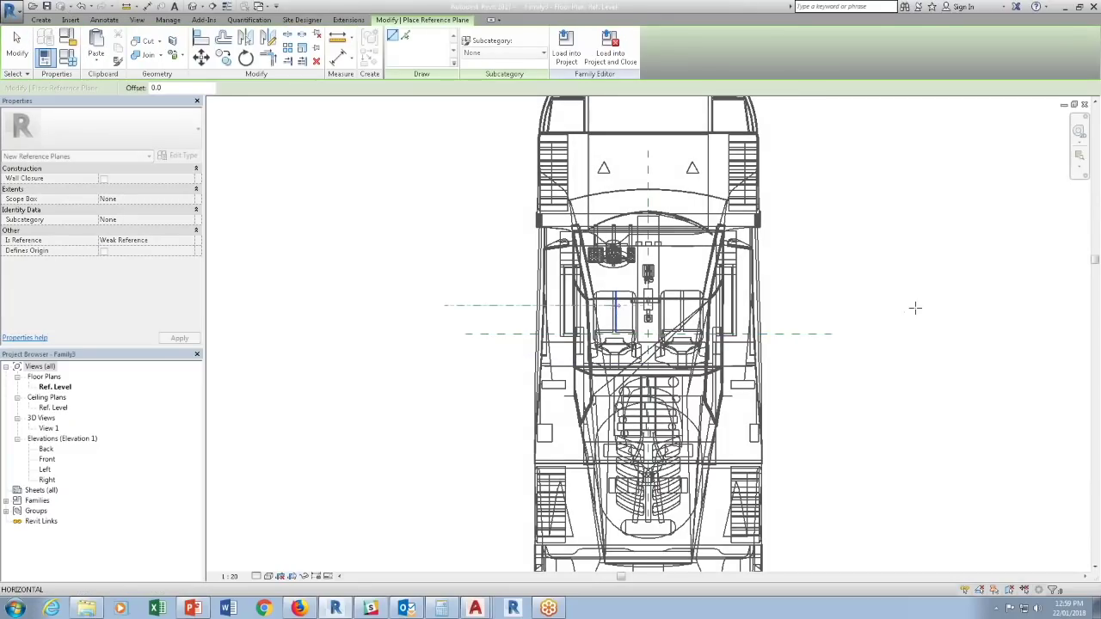
click(147, 6)
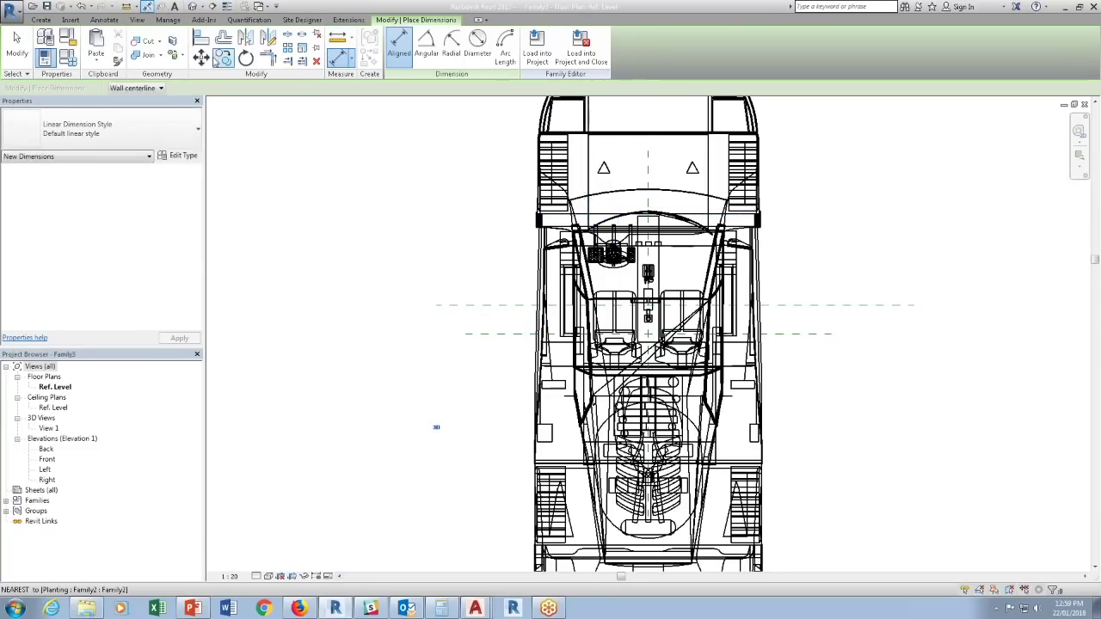
click(484, 335)
click(488, 305)
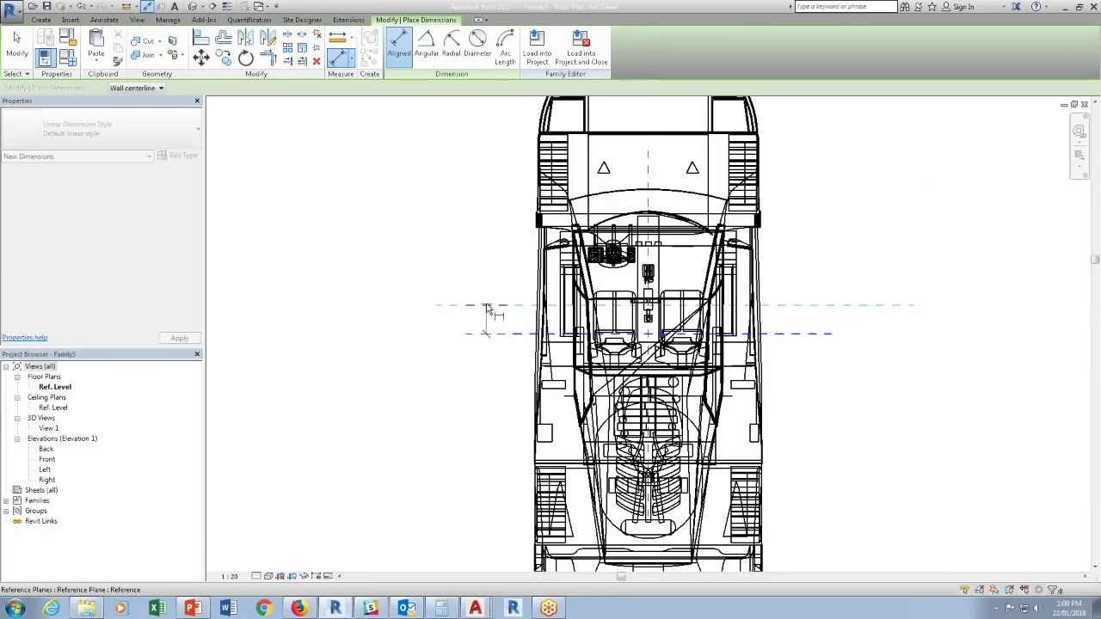
click(360, 318)
key(Escape)
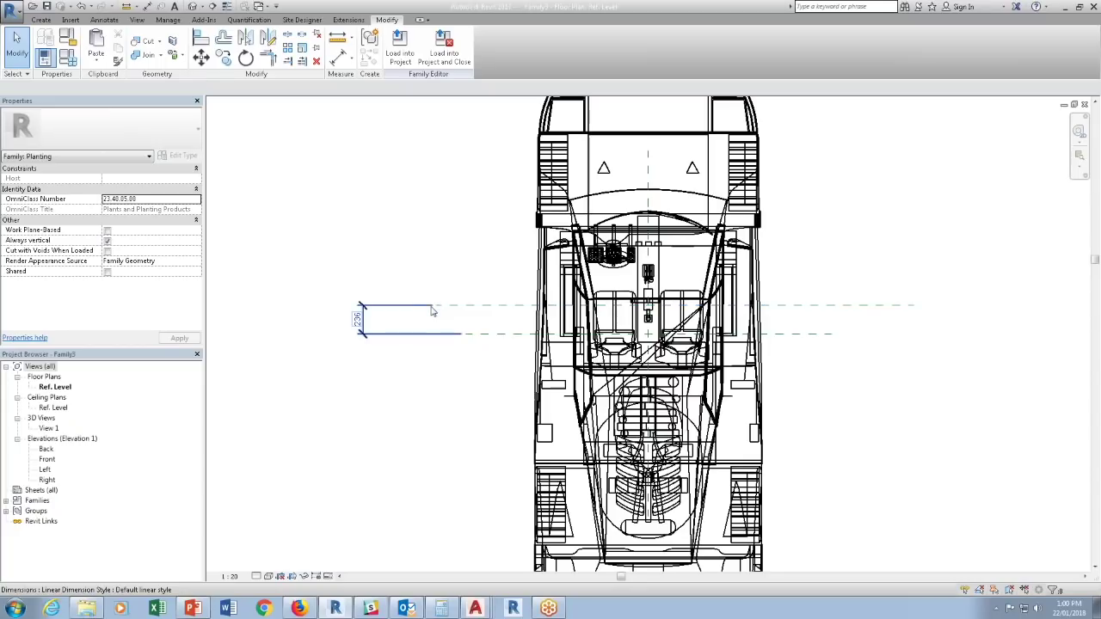
Label the dimension with Height and make it an instance parameter.
click(362, 318)
click(423, 50)
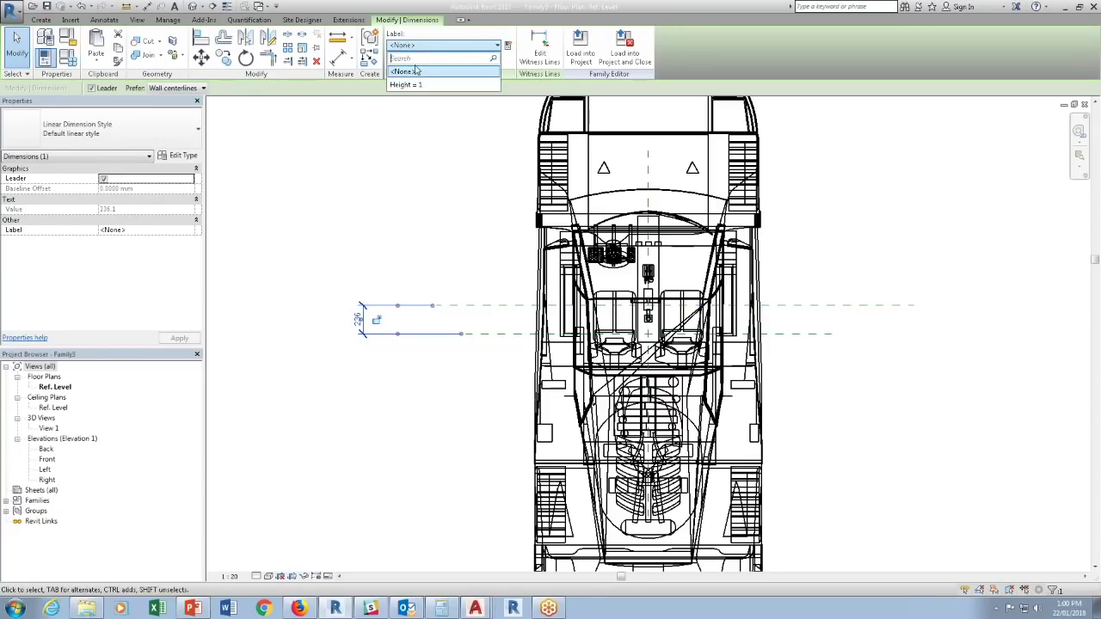
click(405, 84)
click(410, 241)
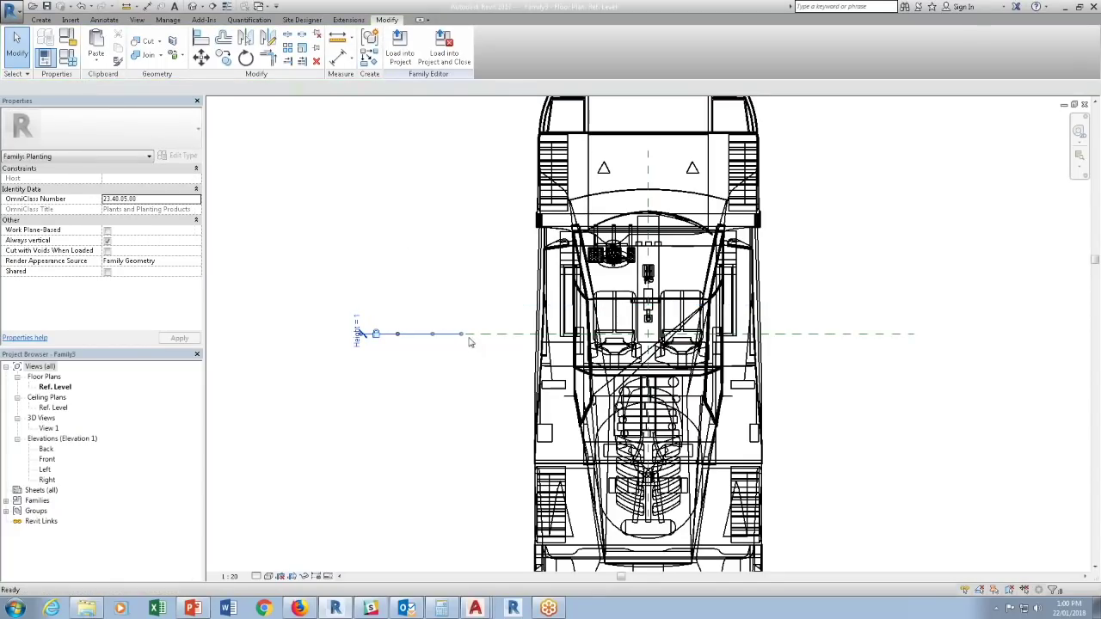
click(396, 334)
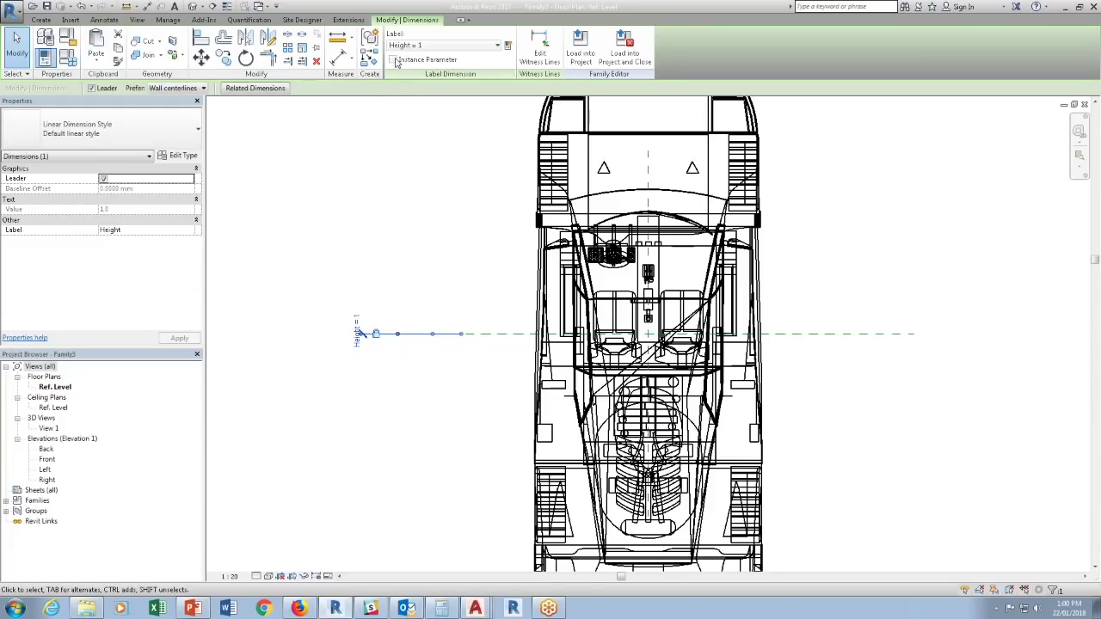
click(416, 407)
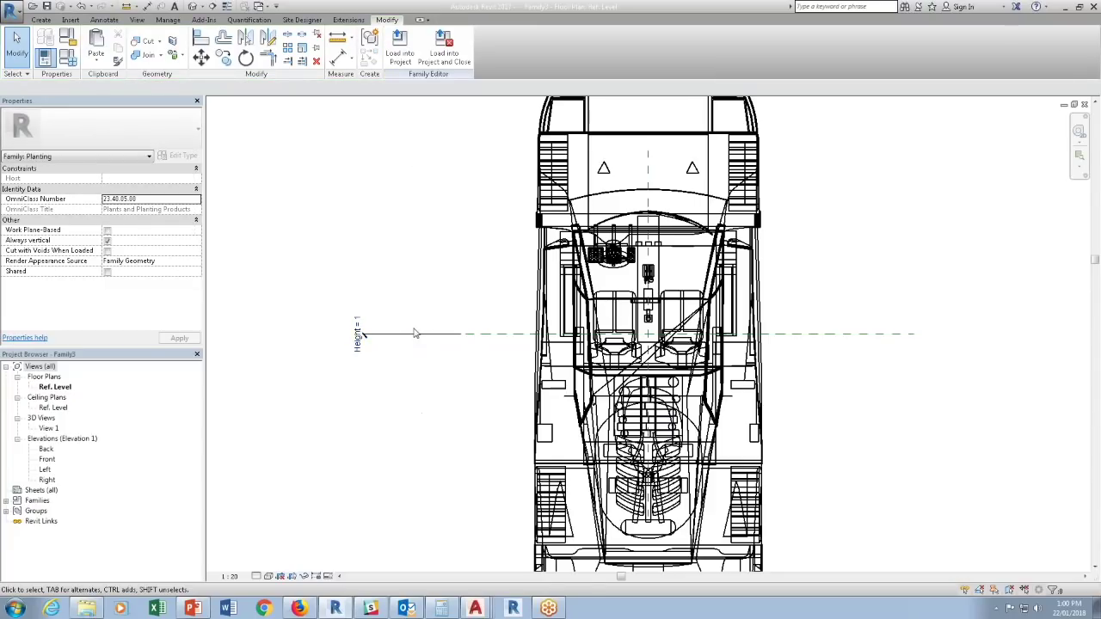
Delete the Height dimension and the added reference plane, keeping the Center (Front/Back) plane.
click(414, 333)
key(Delete)
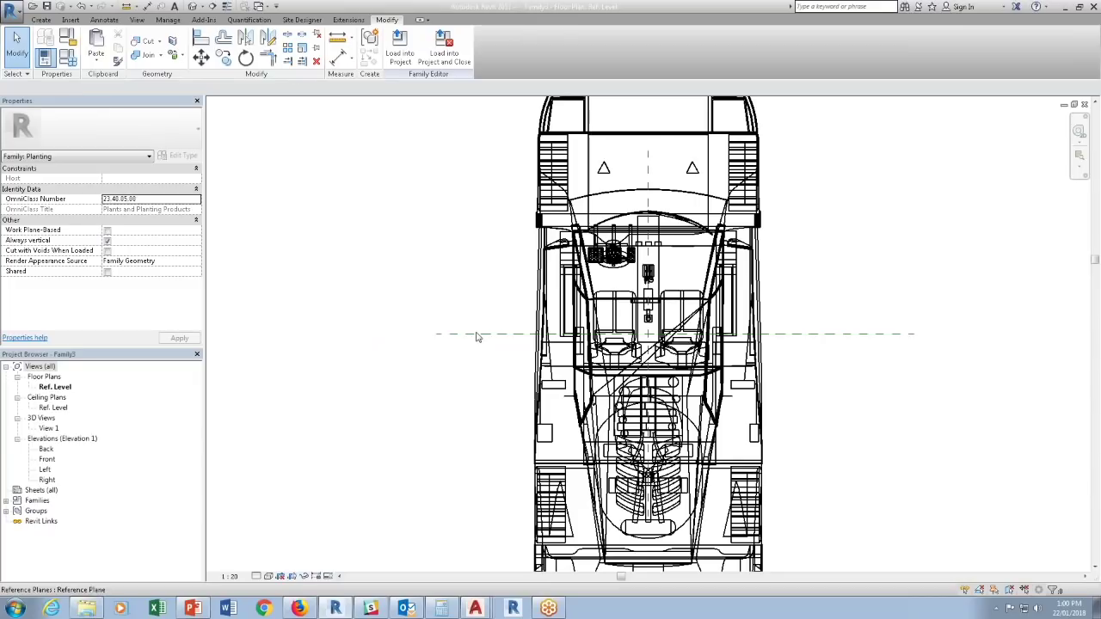
click(478, 334)
key(Tab)
click(506, 334)
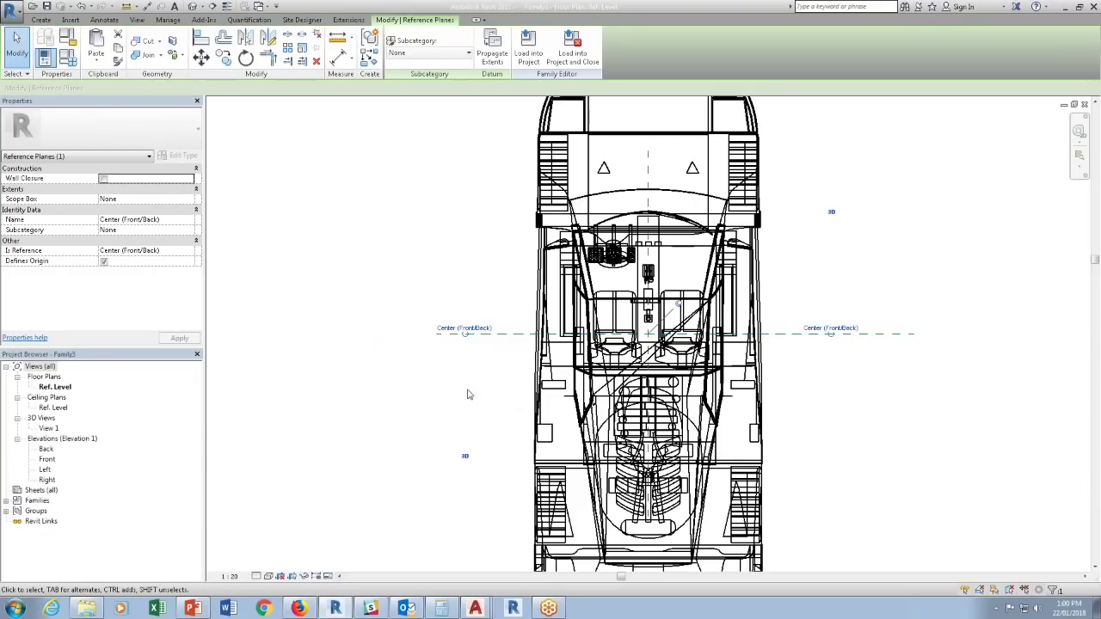
key(Escape)
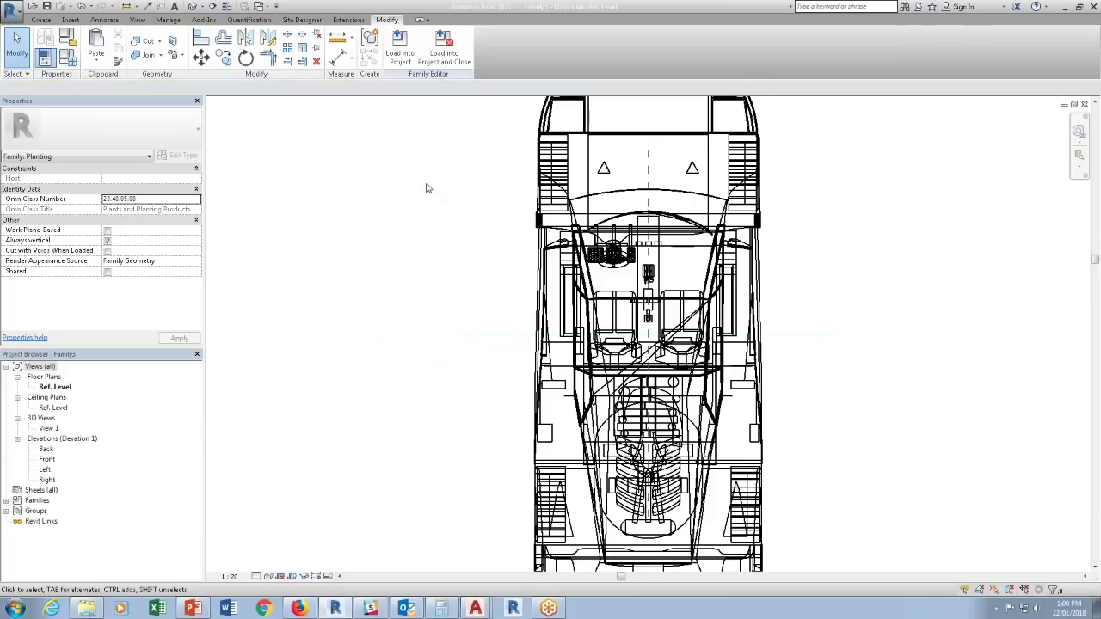
Load the planting family into the 27739-VanCasino-BC Place.rvt project, leaving the placement command without placing an instance.
click(406, 57)
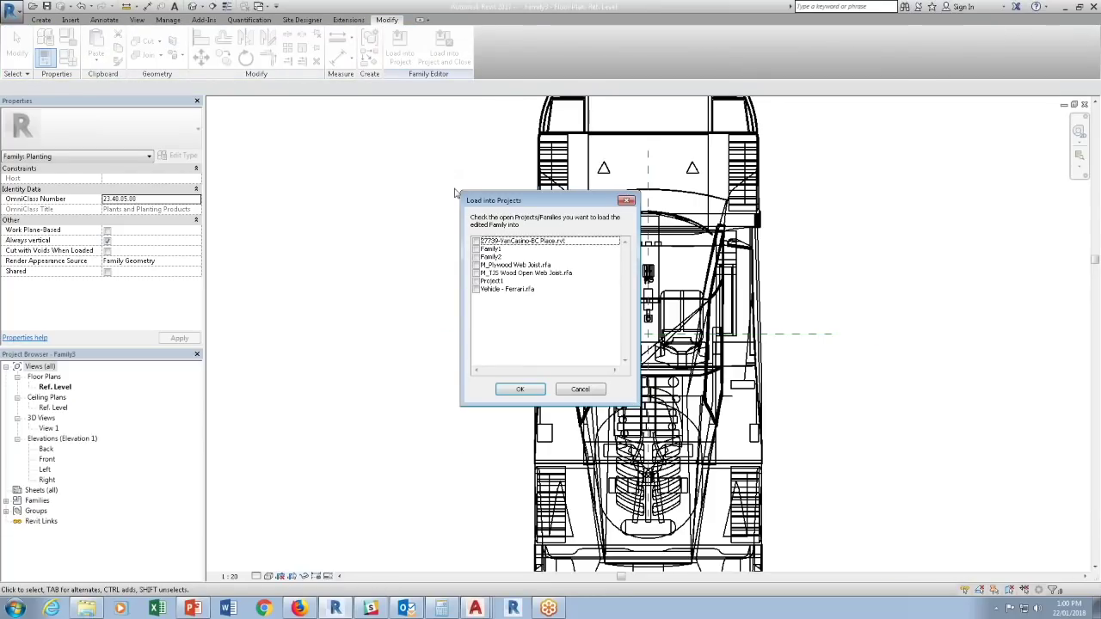
click(478, 241)
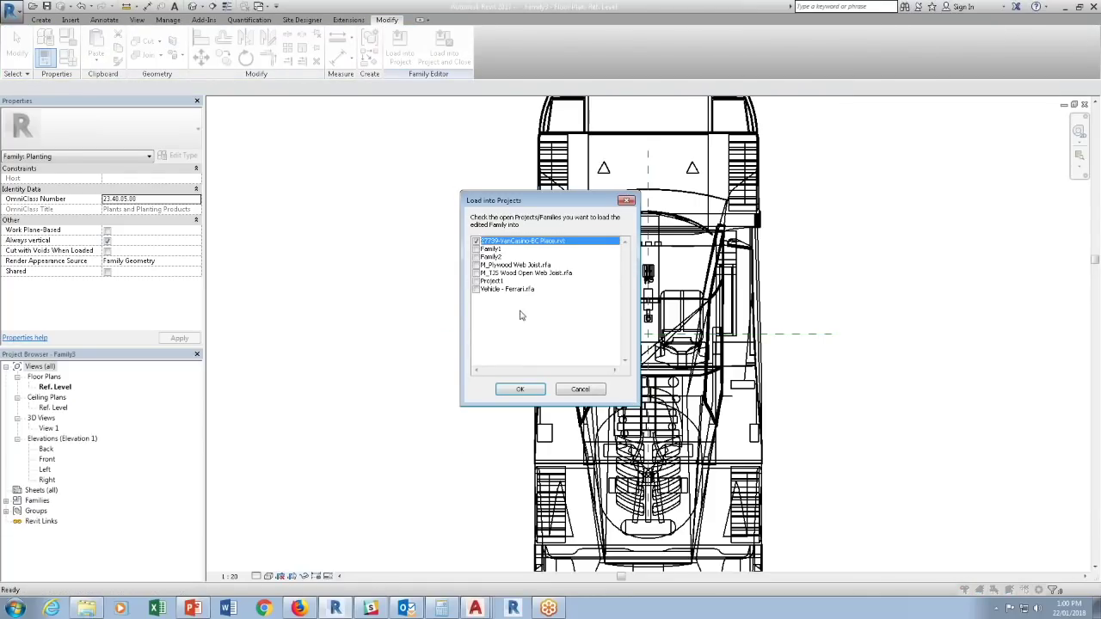
click(522, 388)
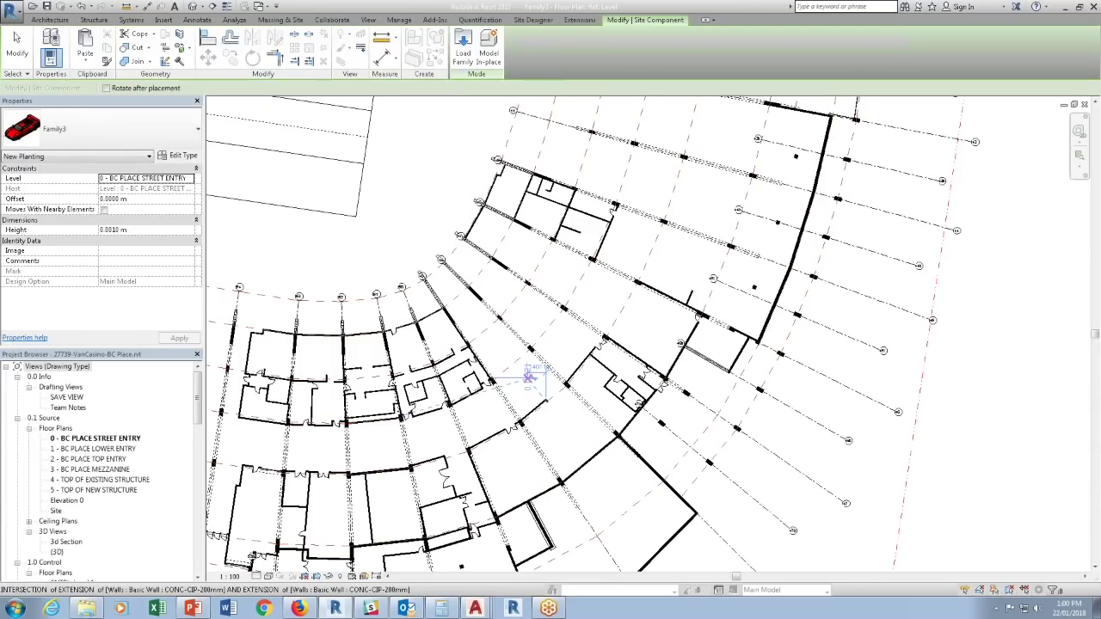
scroll(803, 475, up, 10)
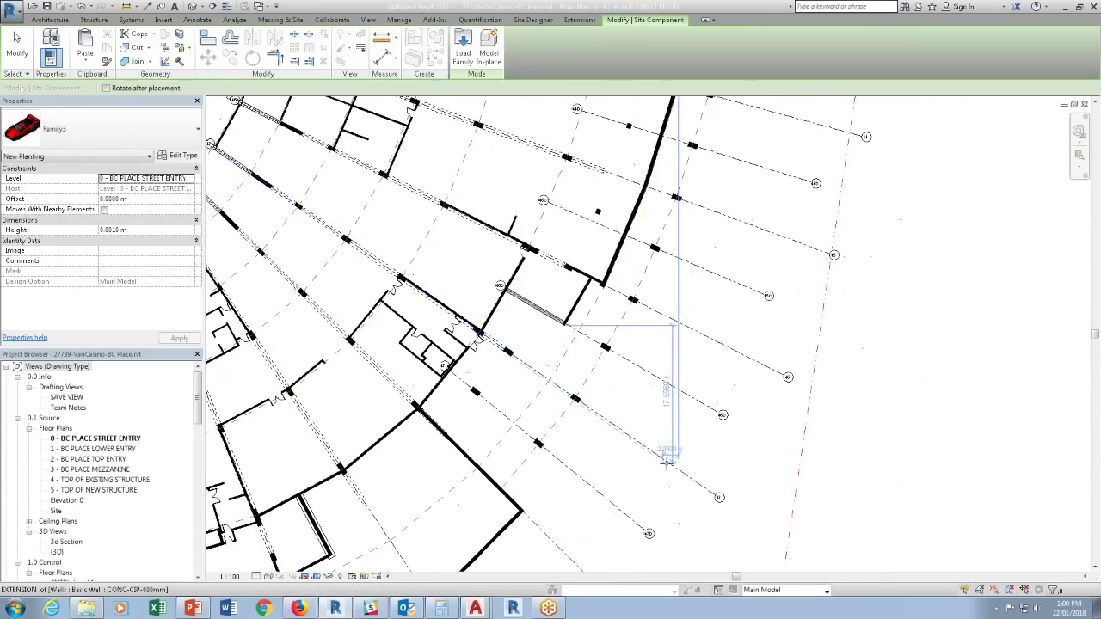
scroll(730, 426, up, 2)
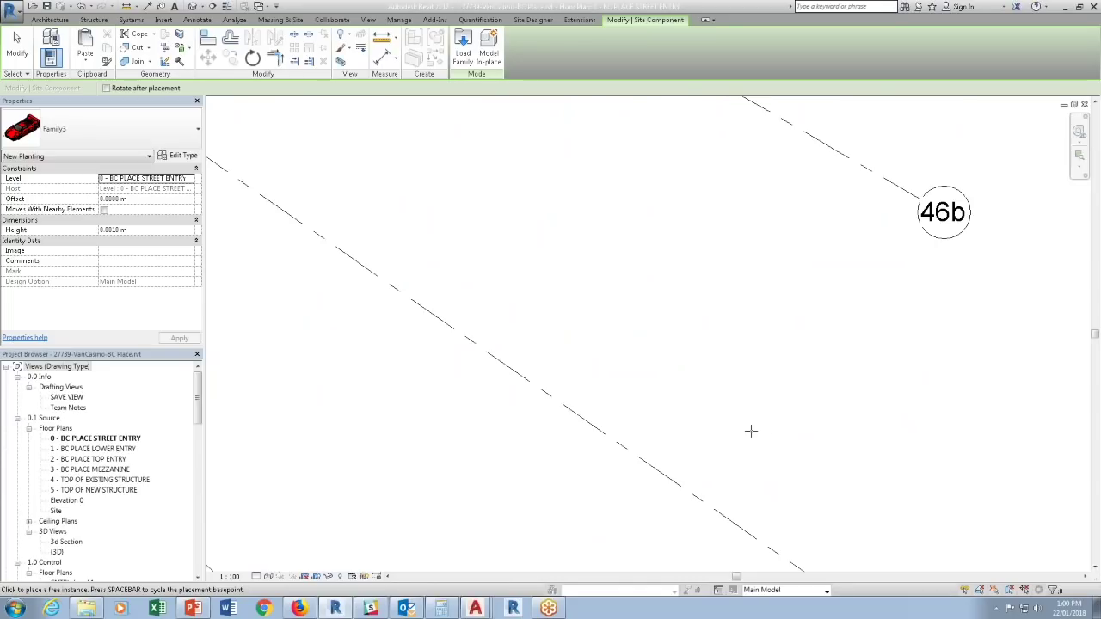
key(Escape)
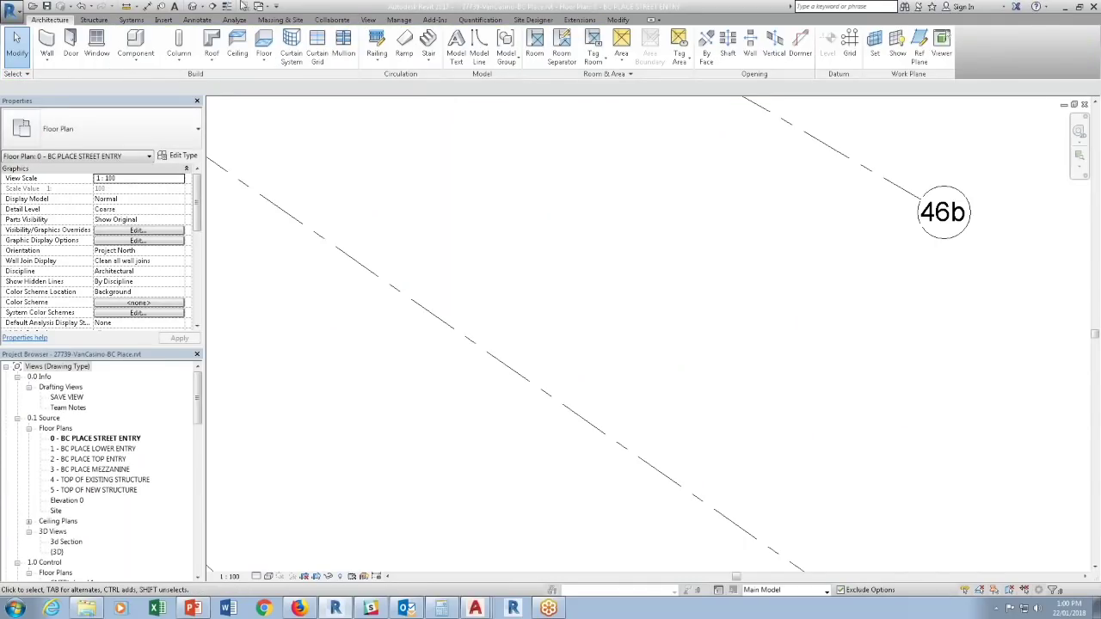
Open the default 3D view and hide the Site category in its visibility/graphic overrides.
click(192, 7)
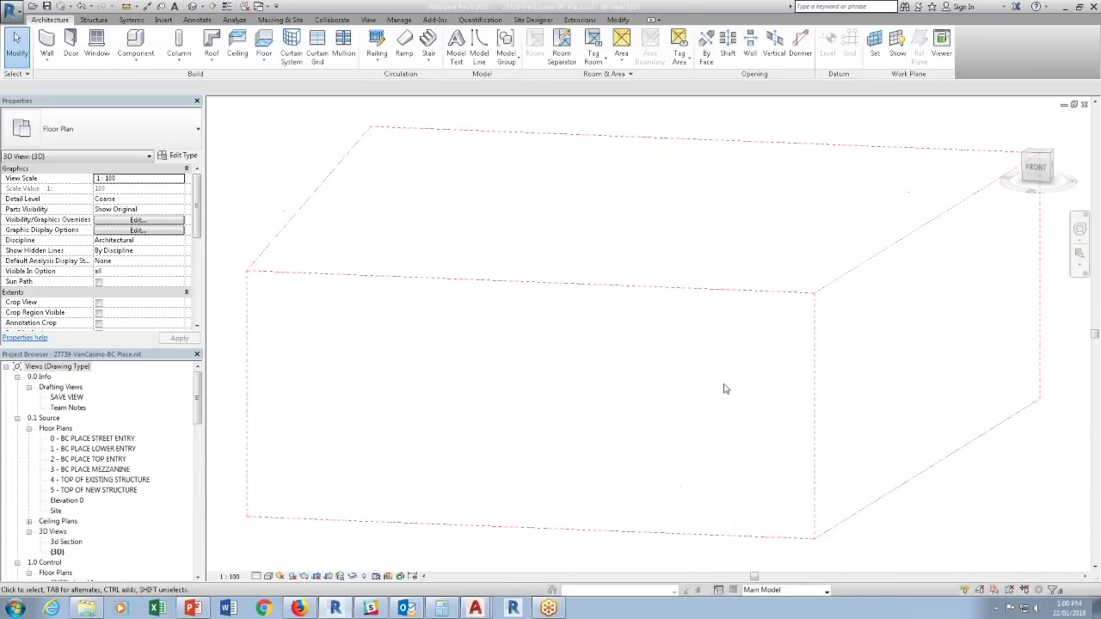
key(v)
key(g)
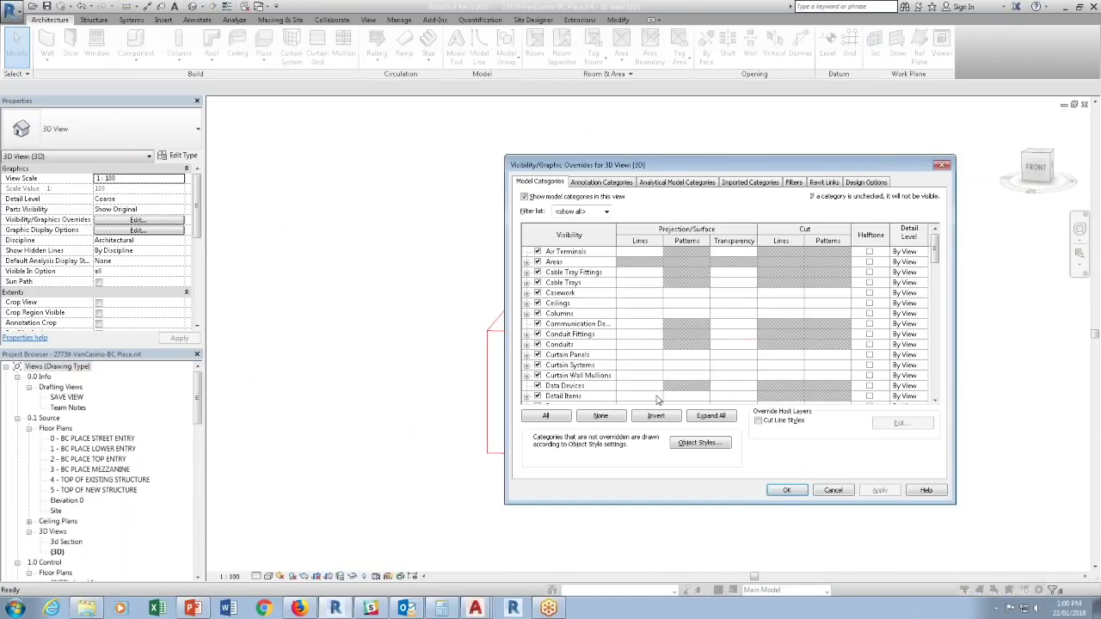
key(s)
scroll(563, 342, down, 3)
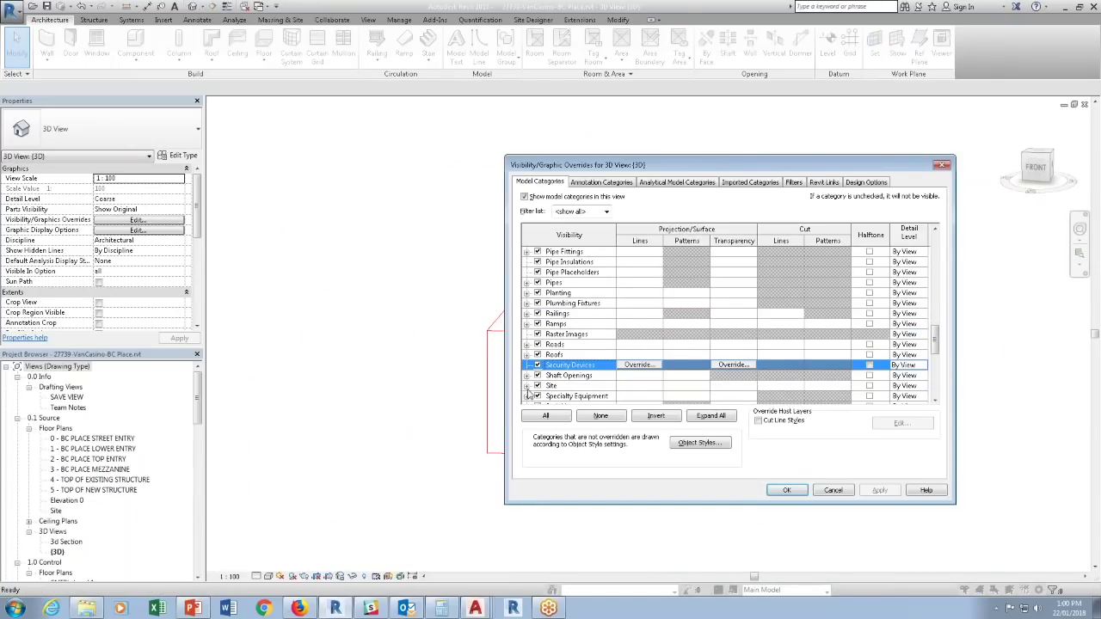
click(538, 385)
click(784, 490)
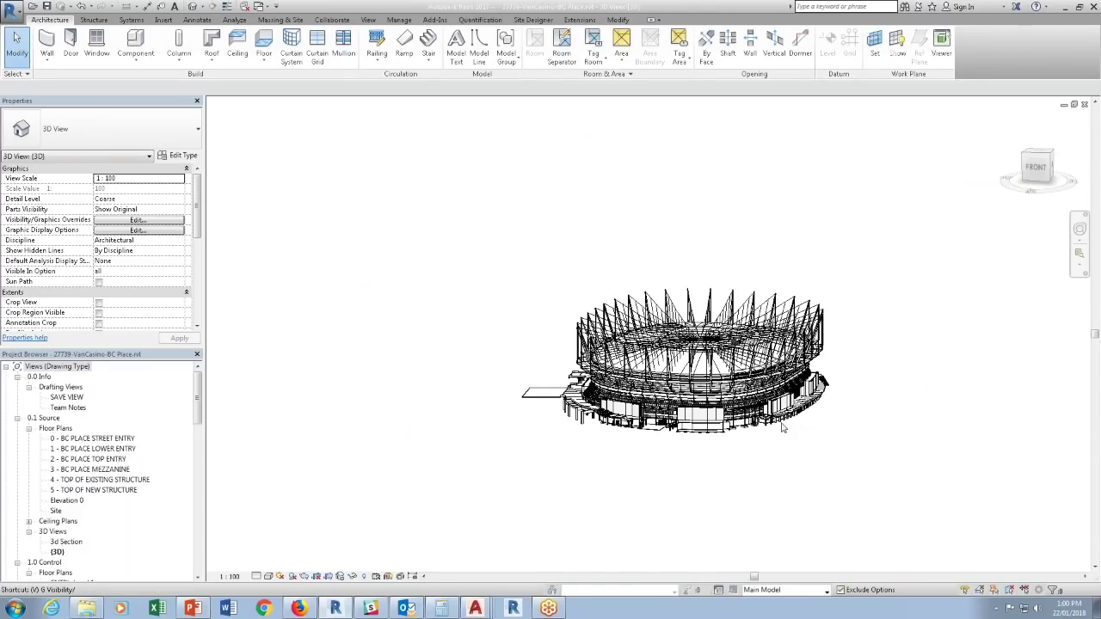
Hide all model categories in the 3D view's visibility/graphic overrides.
key(v)
key(g)
click(546, 416)
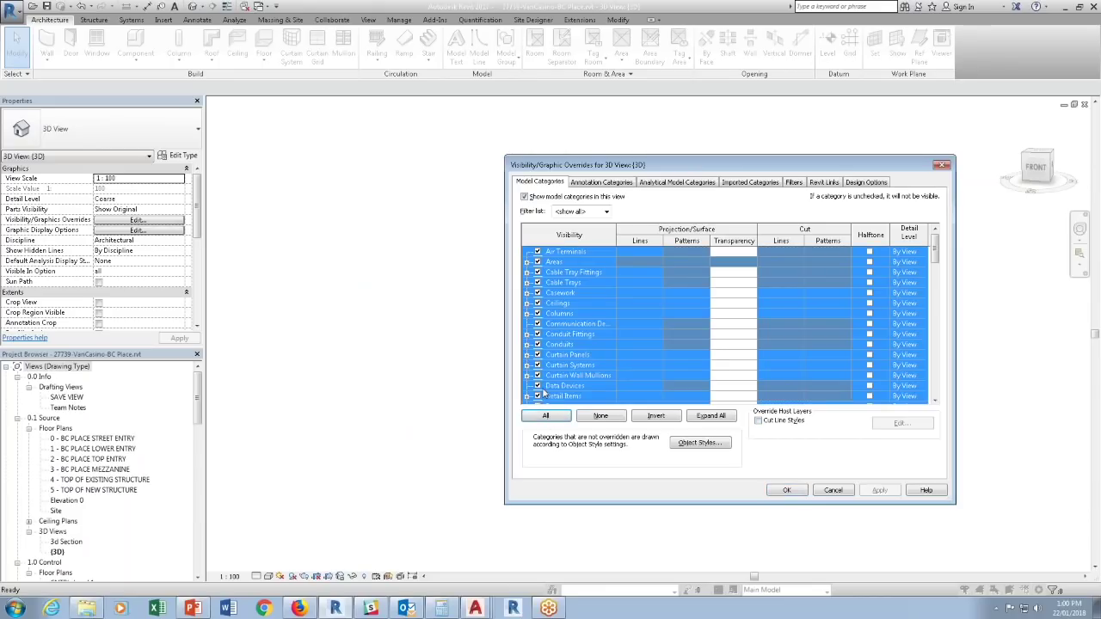
click(545, 387)
click(546, 416)
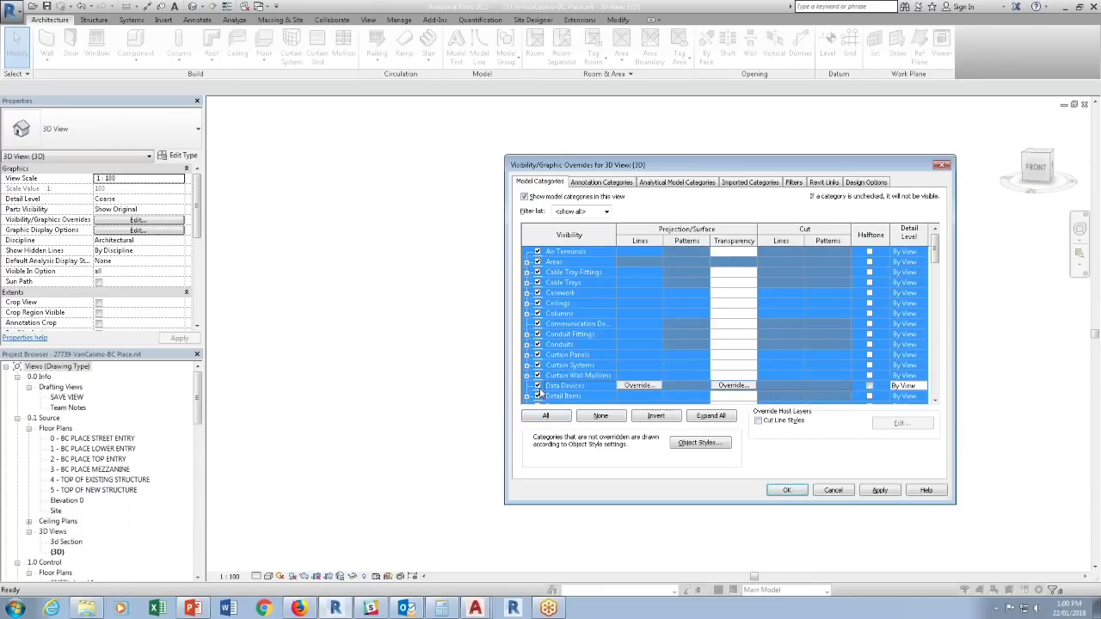
click(559, 379)
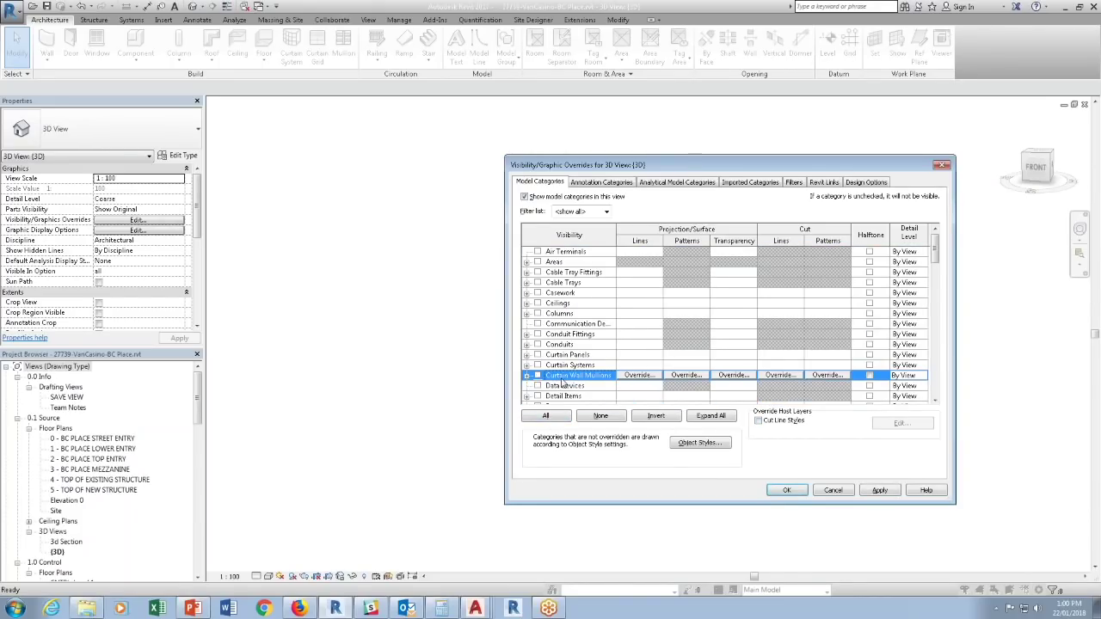
Make the Planting category visible again in the 3D view's overrides.
key(Page_Down)
key(Page_Down)
scroll(541, 395, down, 2)
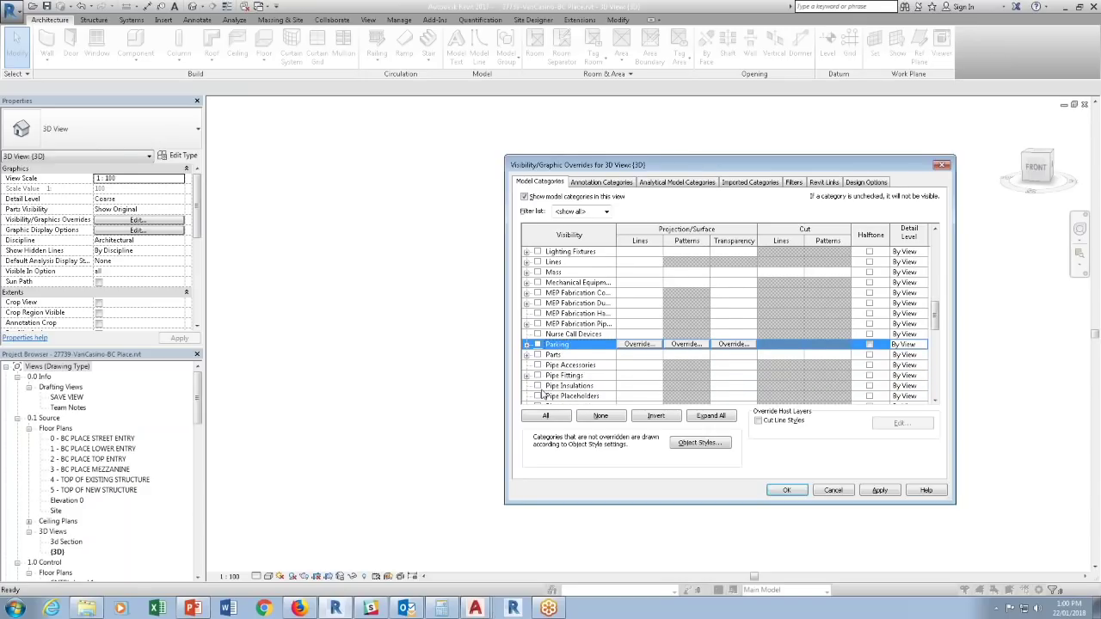
click(538, 387)
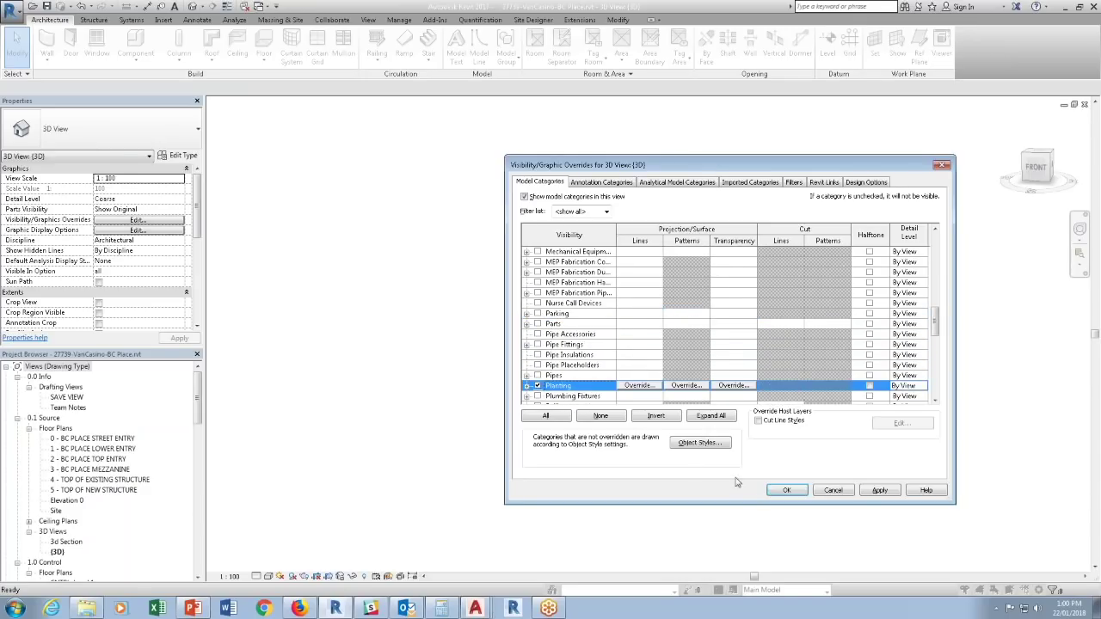
Make the Site category visible with its Property Lines subcategory hidden, apply the overrides and inspect the 3D model.
click(588, 348)
key(g)
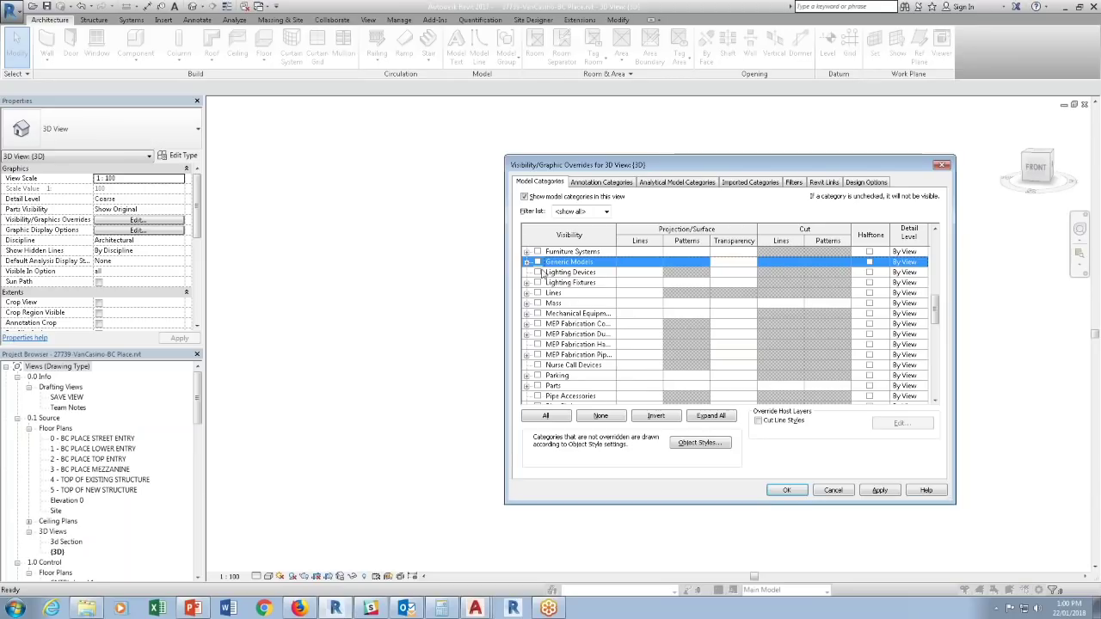
key(s)
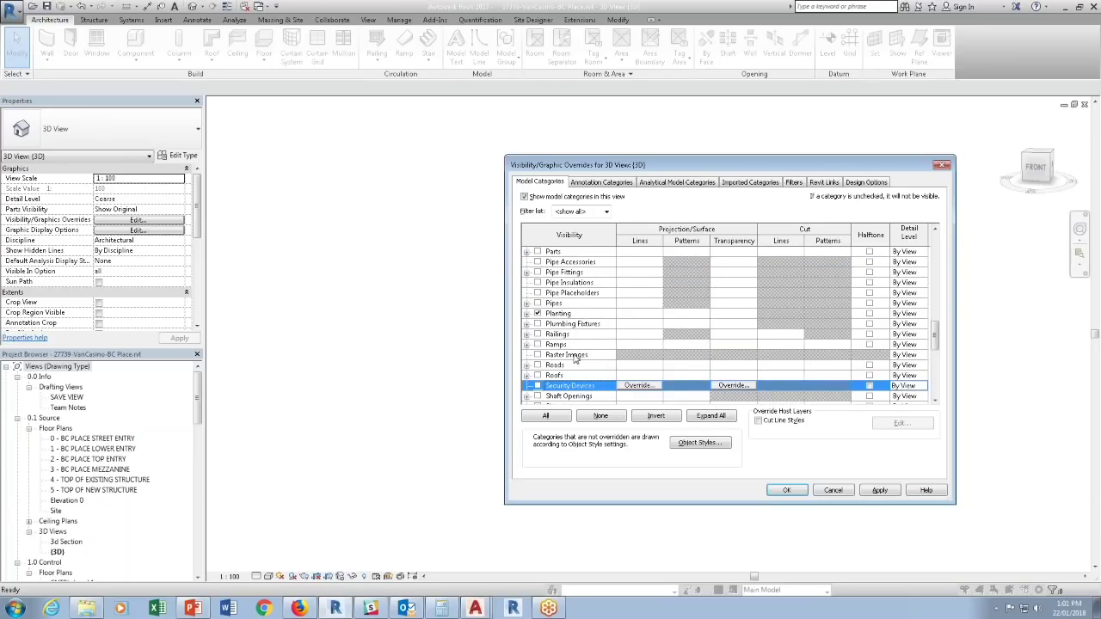
scroll(573, 364, down, 2)
click(537, 386)
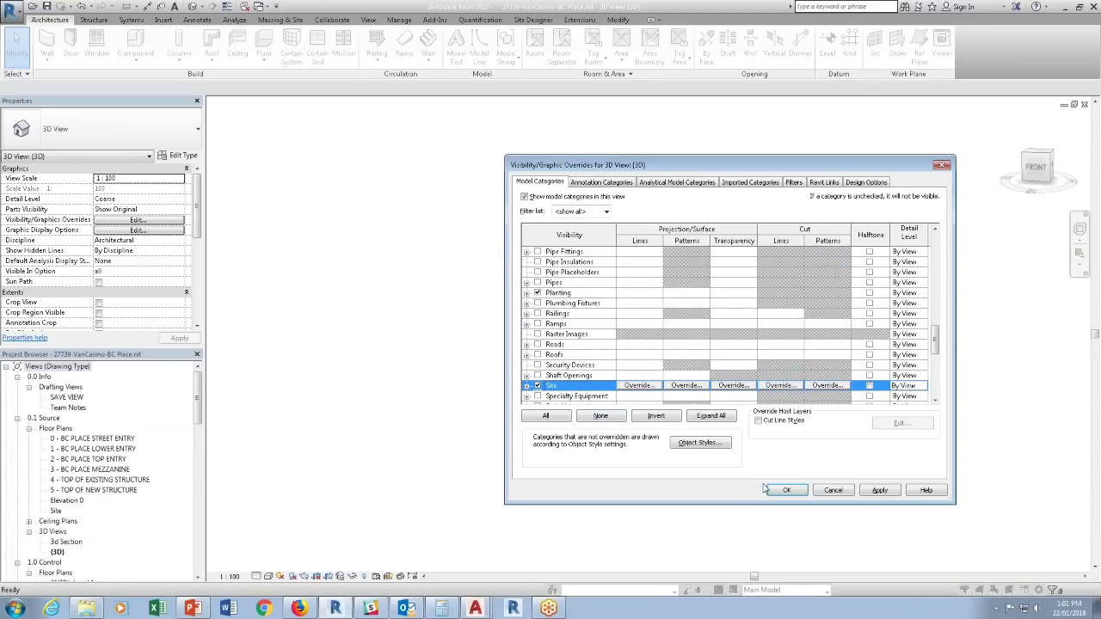
click(527, 387)
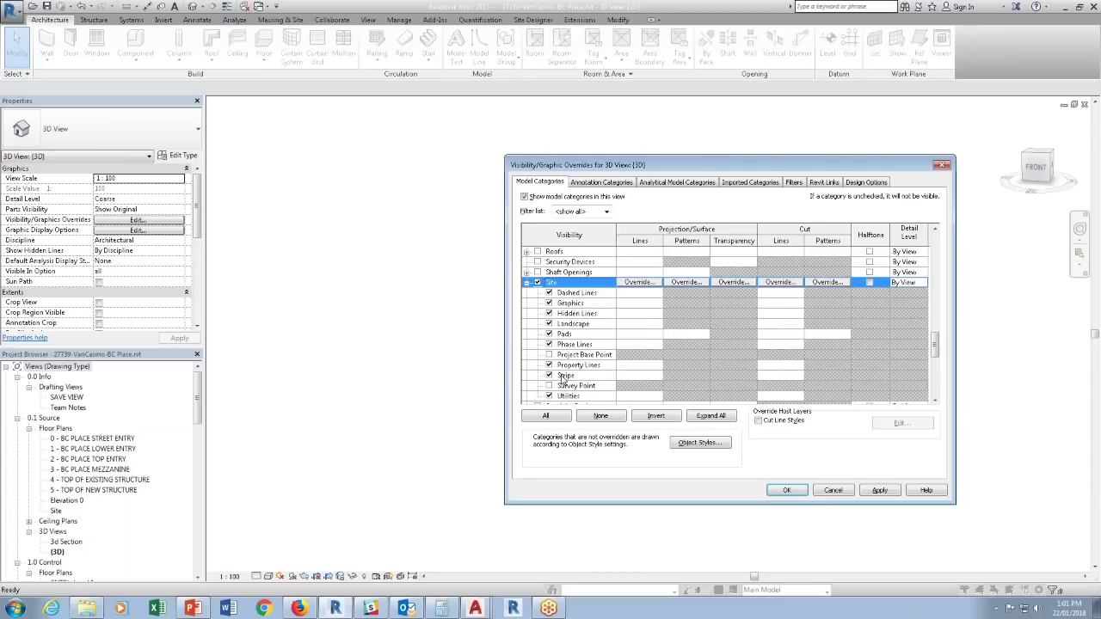
click(548, 366)
click(785, 490)
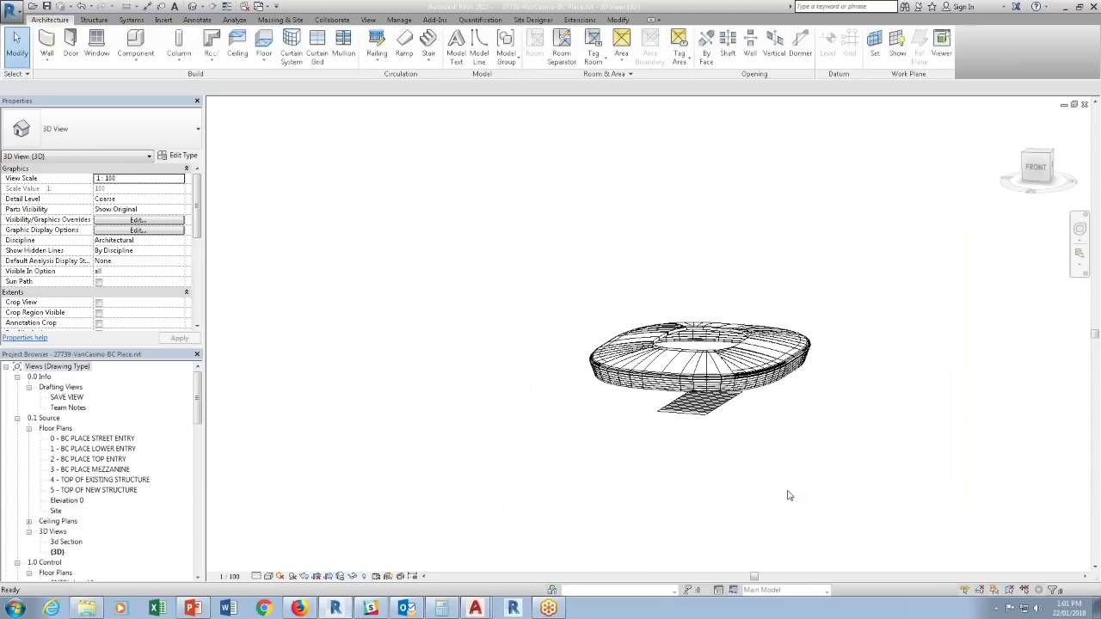
shift+middle_drag(809, 378, 523, 376)
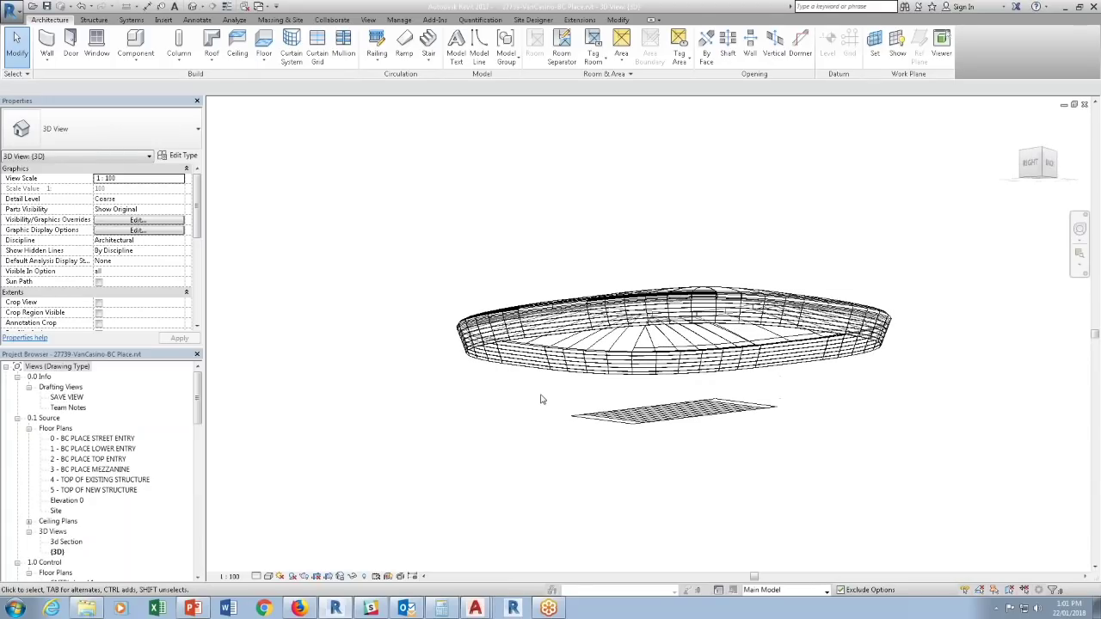
Switch to the Family3 reference level plan and load the family into Project1 only.
key(ctrl+Tab)
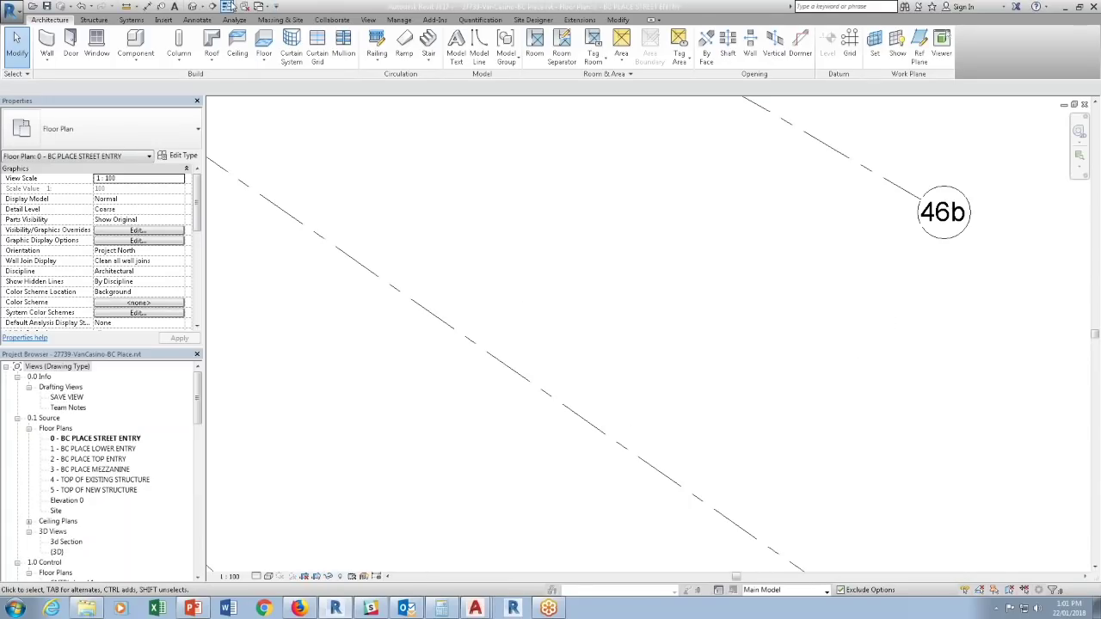
click(262, 6)
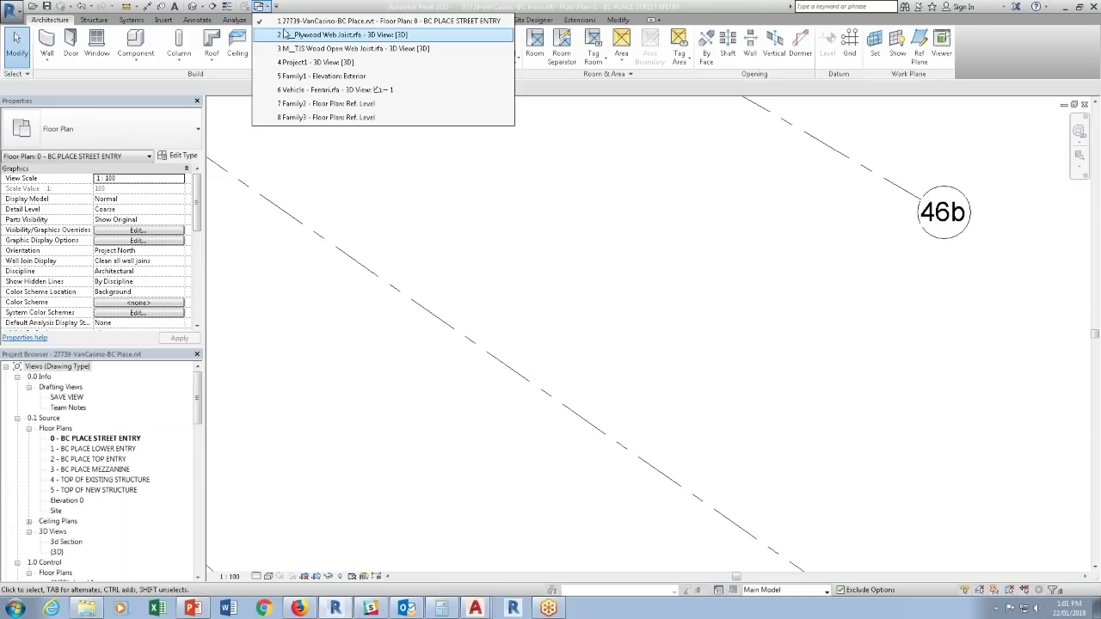
click(310, 118)
click(399, 45)
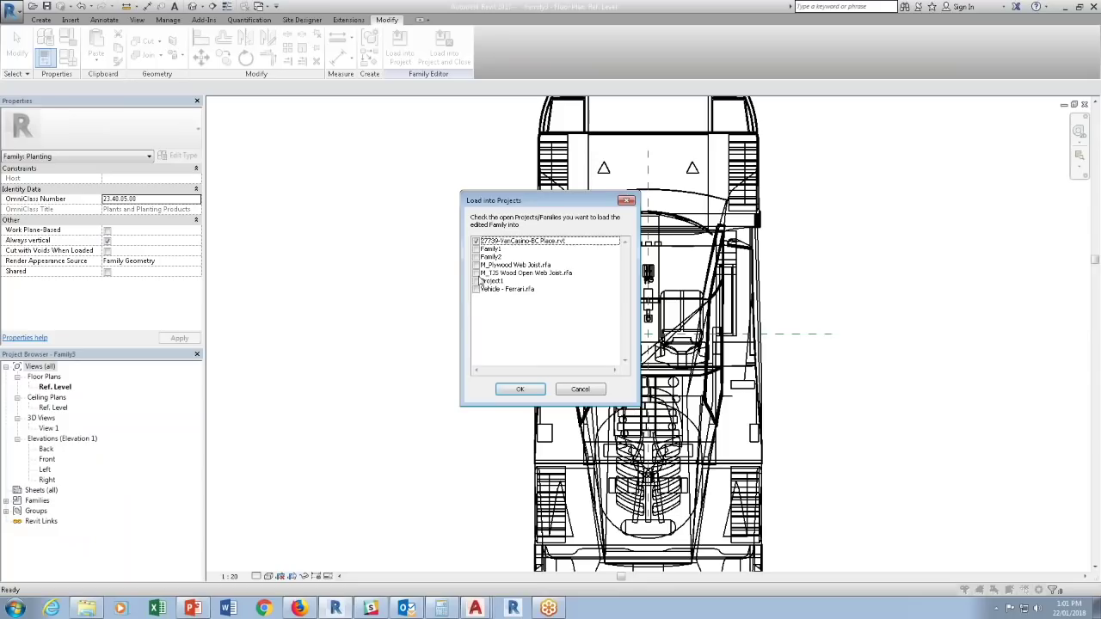
click(479, 283)
click(476, 242)
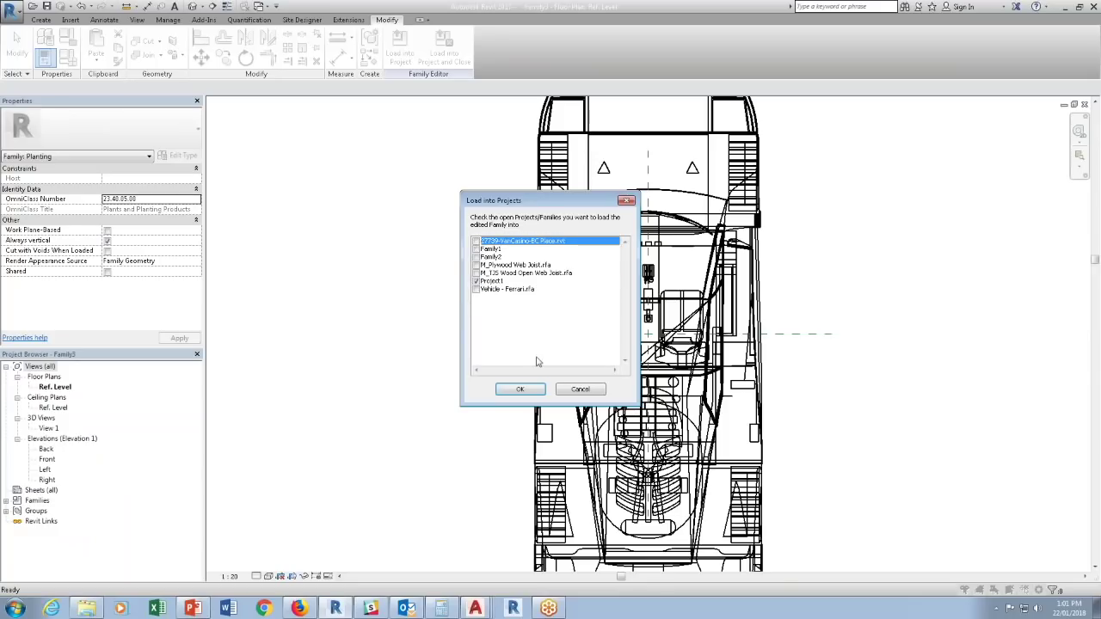
click(536, 394)
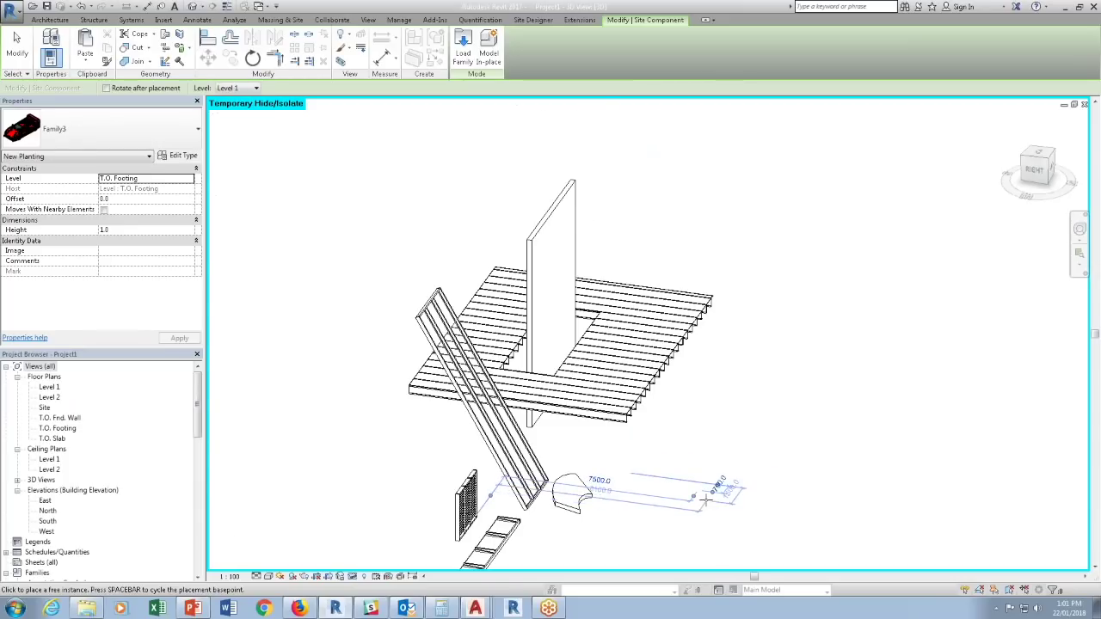
Place one Family3 instance on Level 1 beside the small curved piece and set its Height to 6000.
scroll(705, 497, up, 5)
key(Escape)
key(Escape)
scroll(663, 444, up, 5)
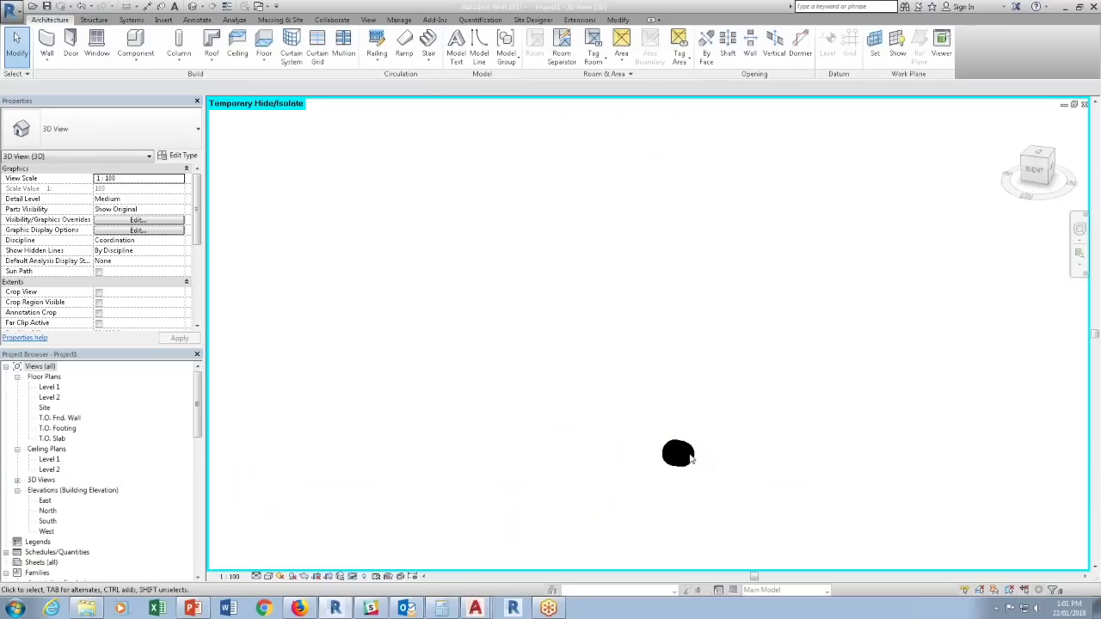
click(680, 457)
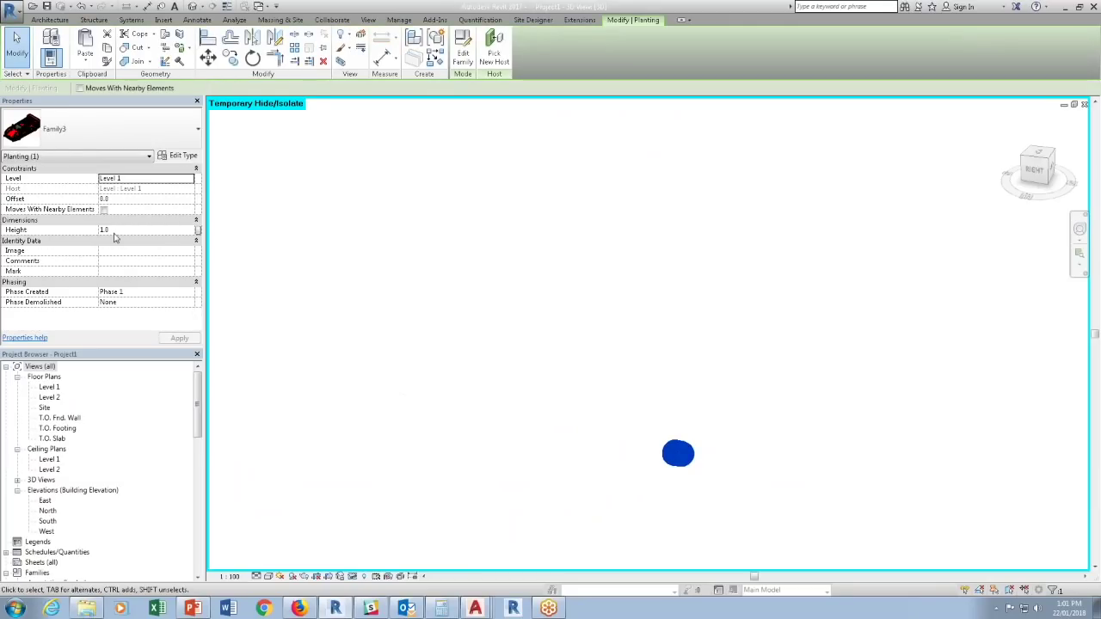
click(123, 231)
text(6000)
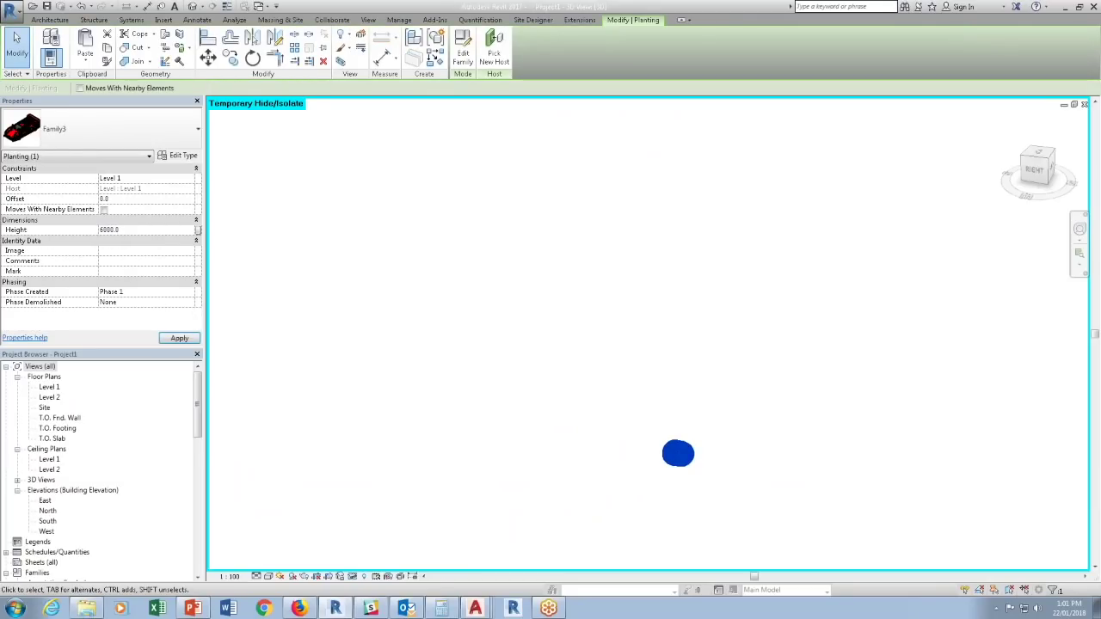
scroll(573, 410, down, 5)
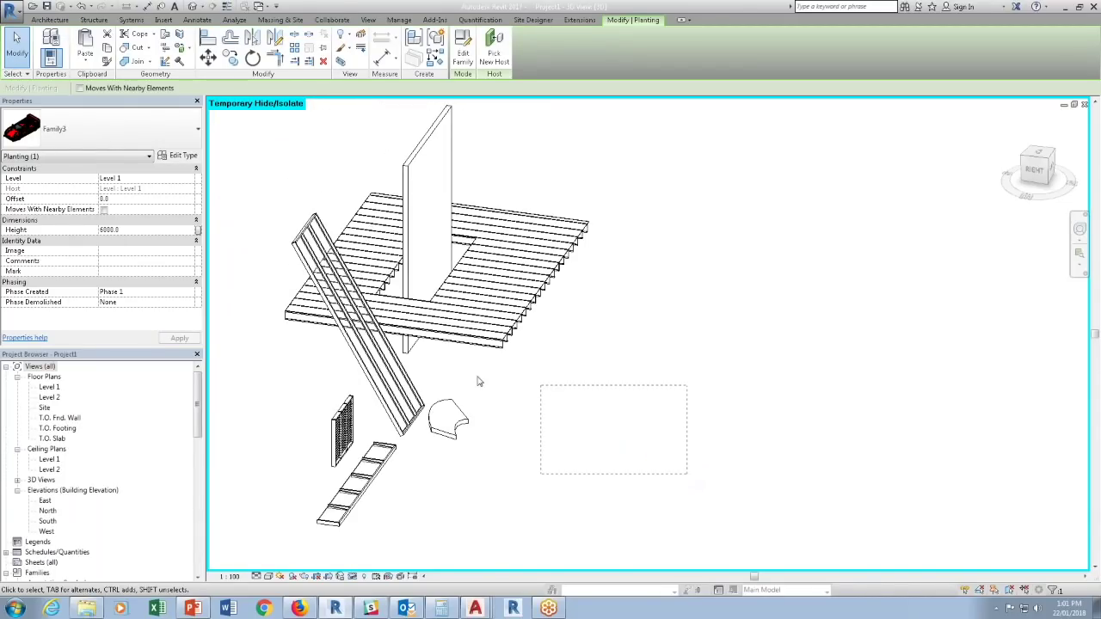
click(133, 230)
click(9, 8)
mouse_move(32, 56)
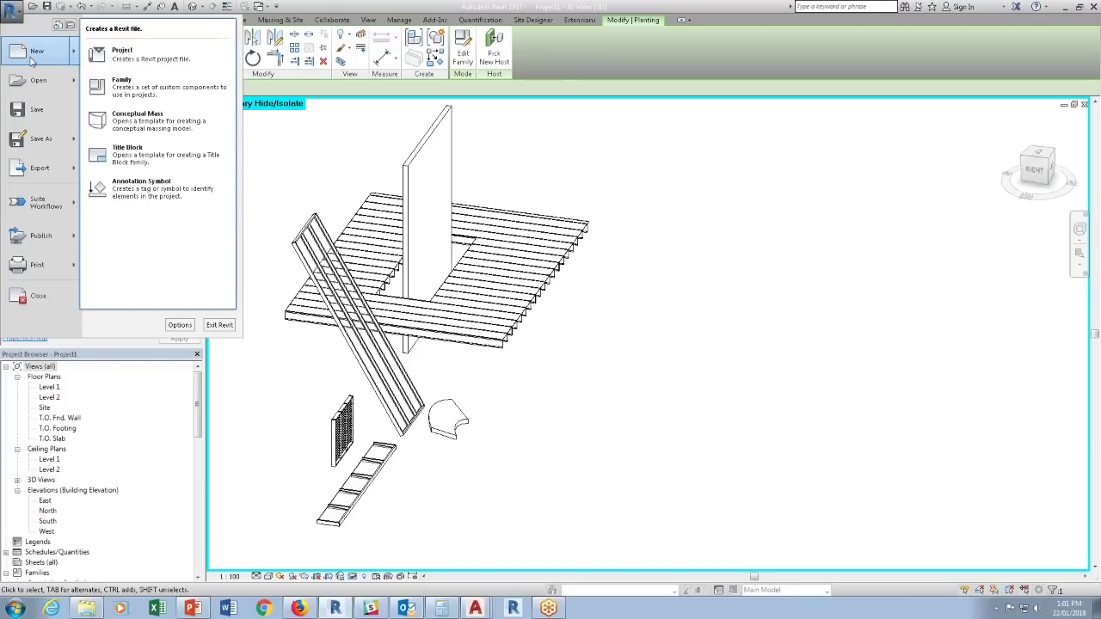
key(Escape)
key(Escape)
key(Escape)
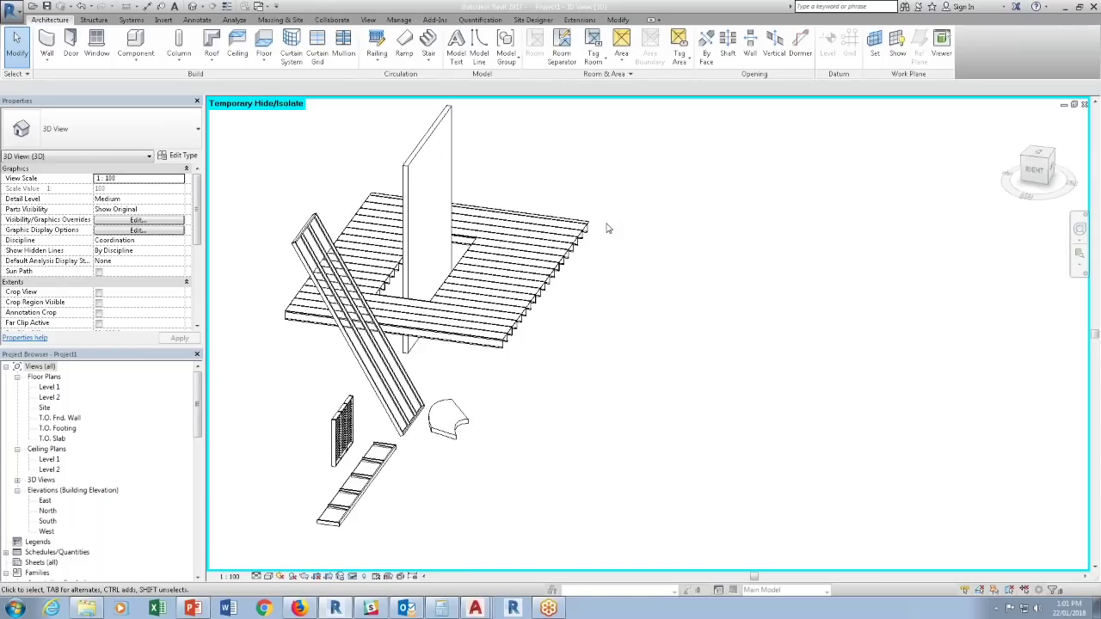
Create a new family from the Metric Planting.rft template without saving the current project.
drag(717, 435, 569, 375)
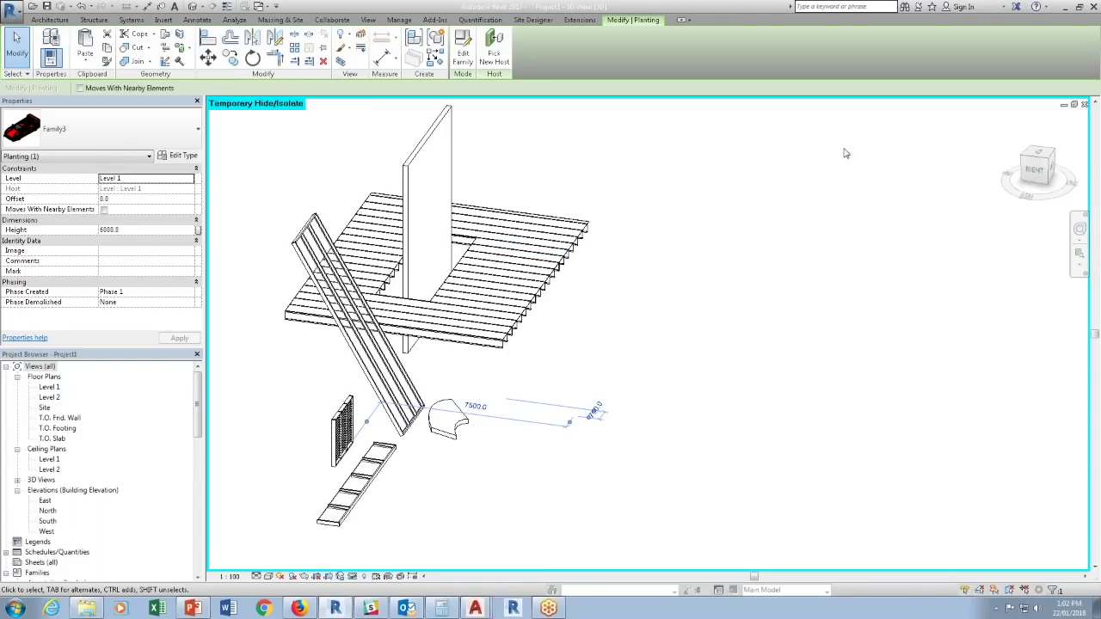
click(12, 10)
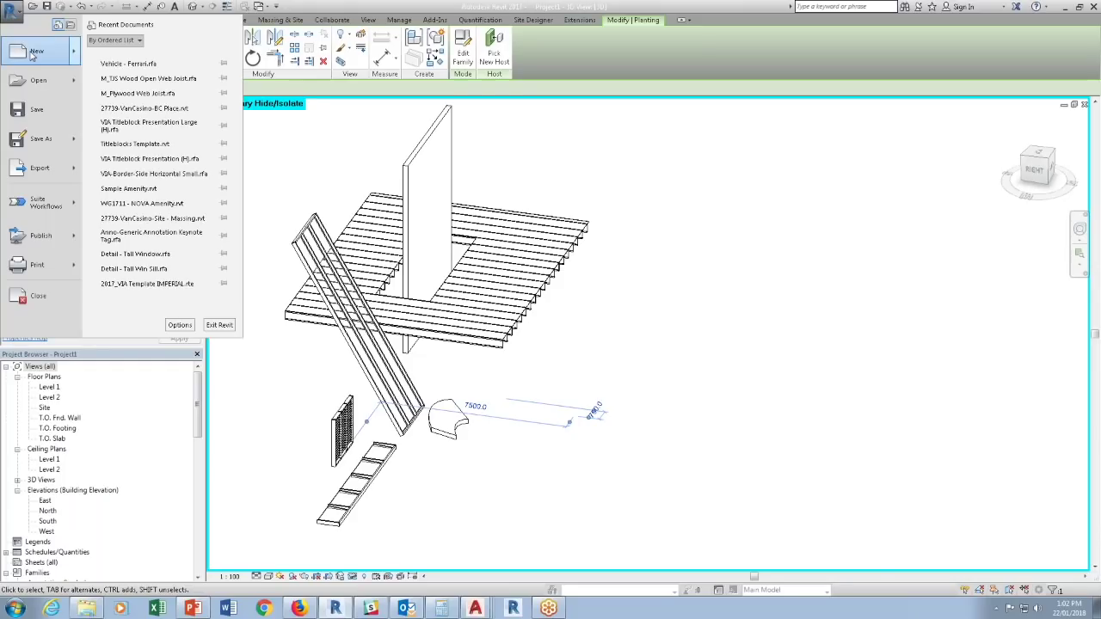
click(120, 79)
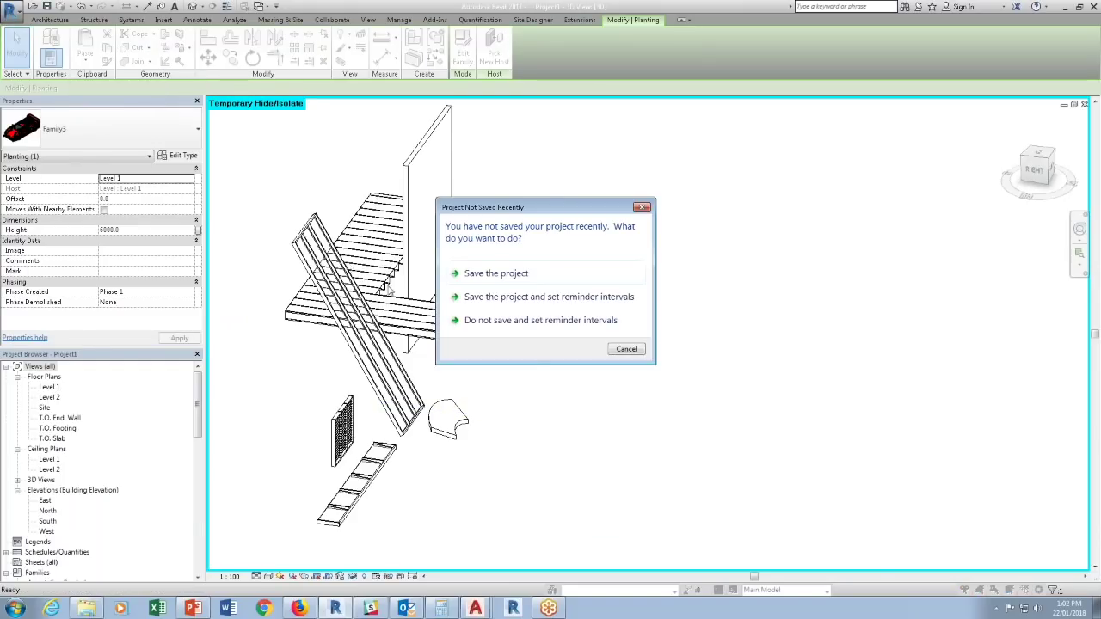
click(630, 356)
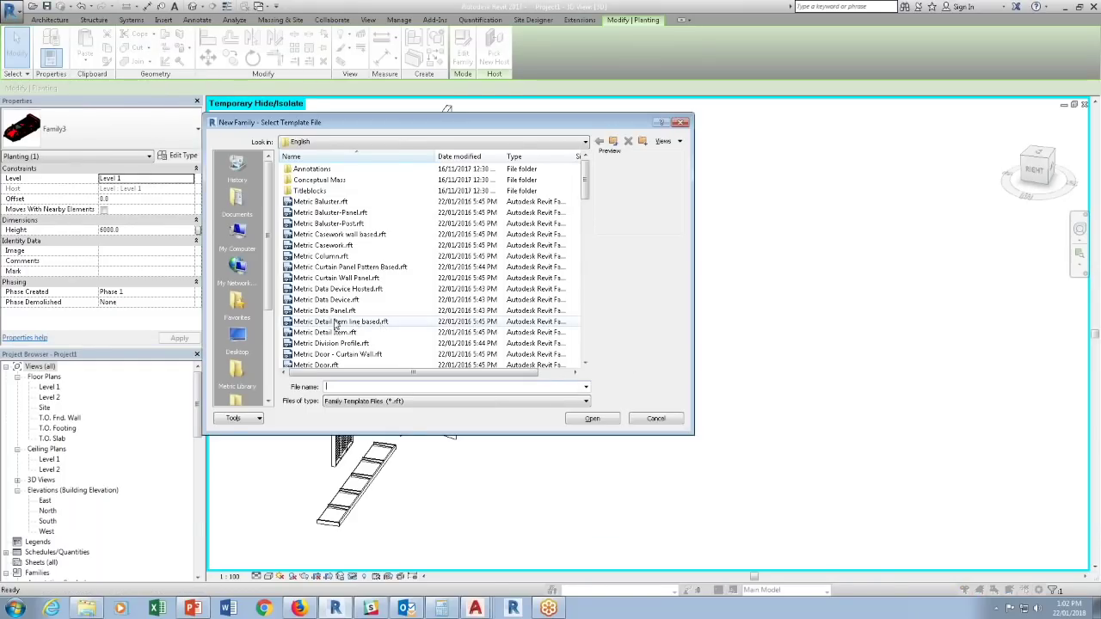
click(337, 323)
scroll(335, 325, down, 1)
scroll(335, 325, down, 8)
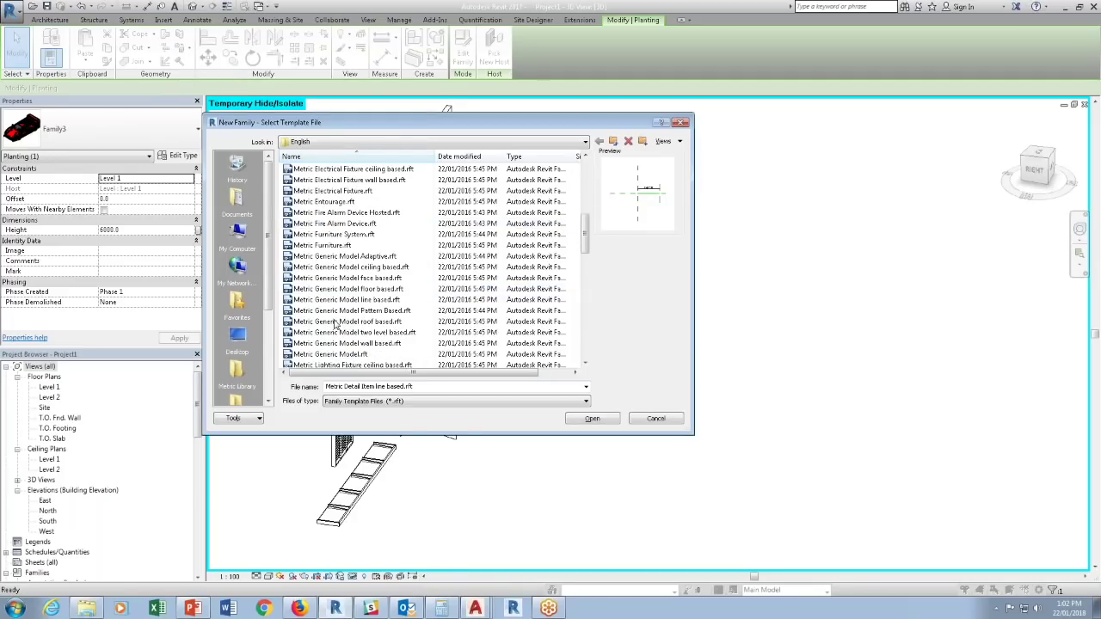
scroll(337, 327, down, 6)
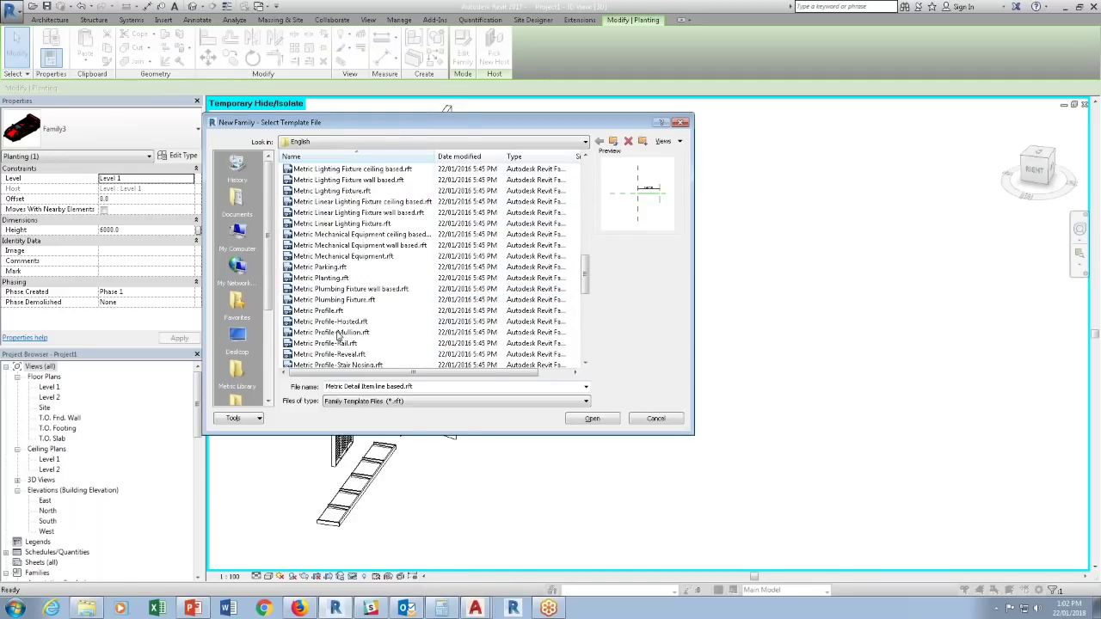
click(335, 279)
click(591, 419)
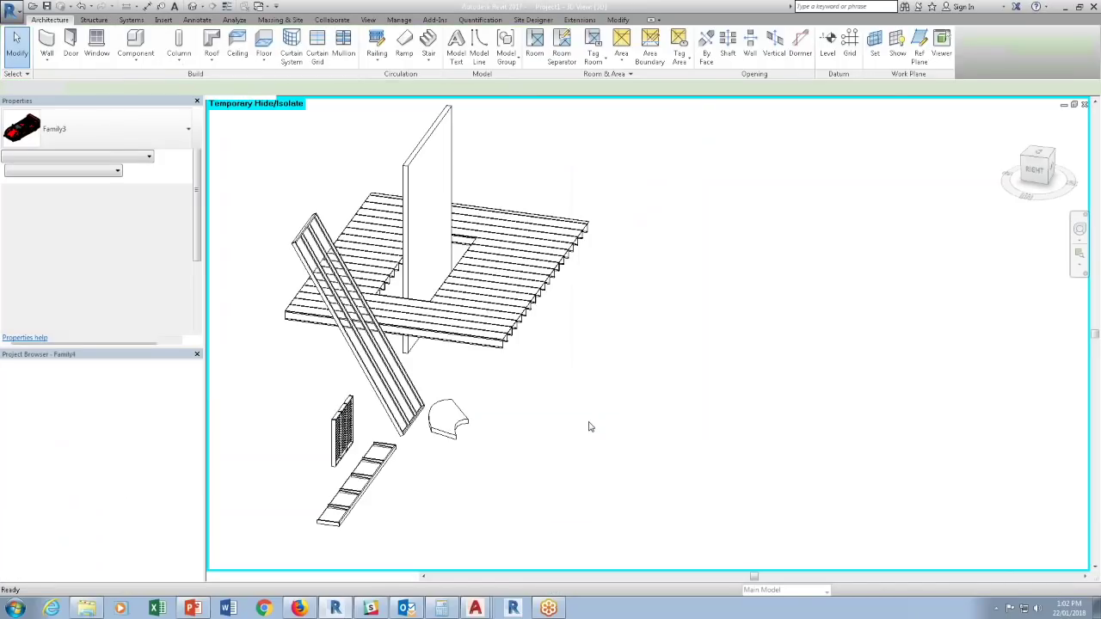
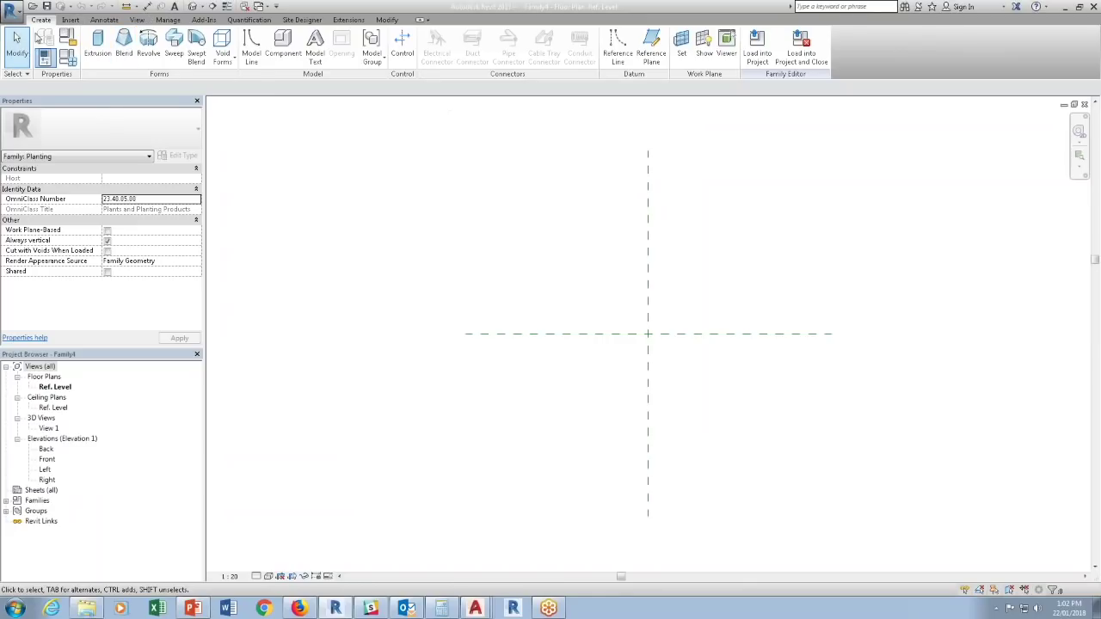
Draw a short horizontal reference plane about 642 mm behind the Center (Front/Back) plane, crossing the vertical center plane.
click(651, 50)
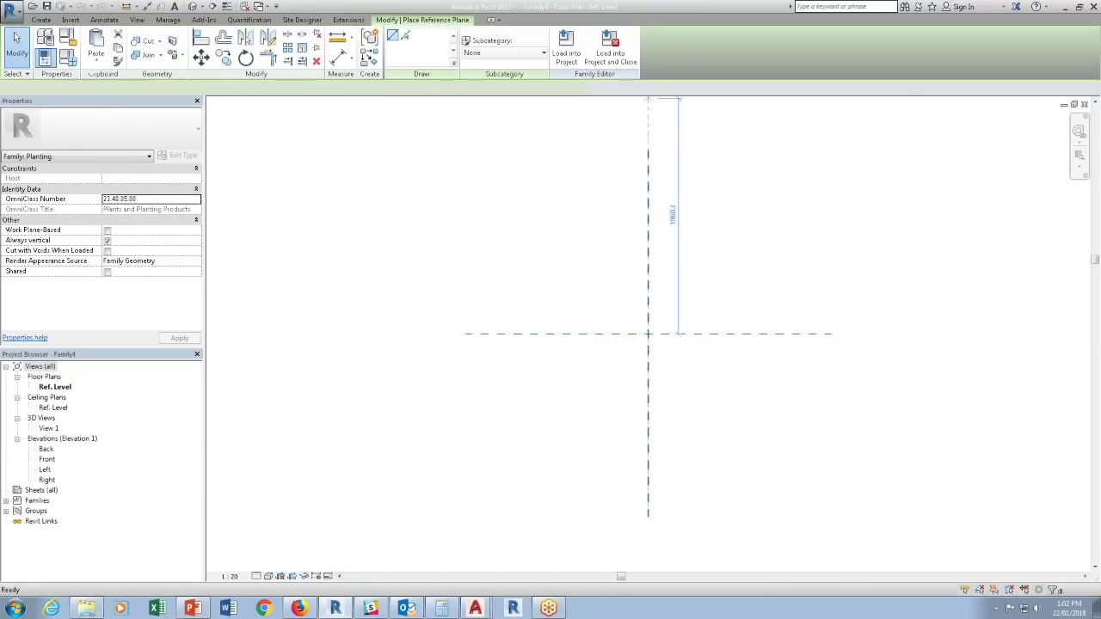
click(552, 255)
click(706, 256)
key(Escape)
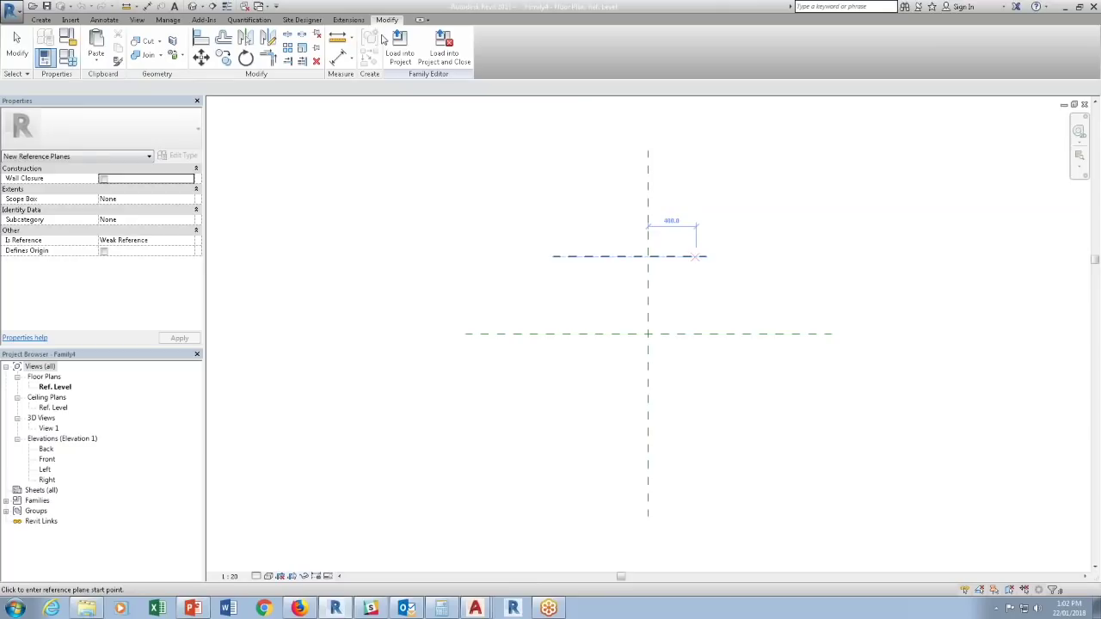
key(Escape)
Add an aligned dimension between the new reference plane and the Center (Front/Back) plane.
click(148, 7)
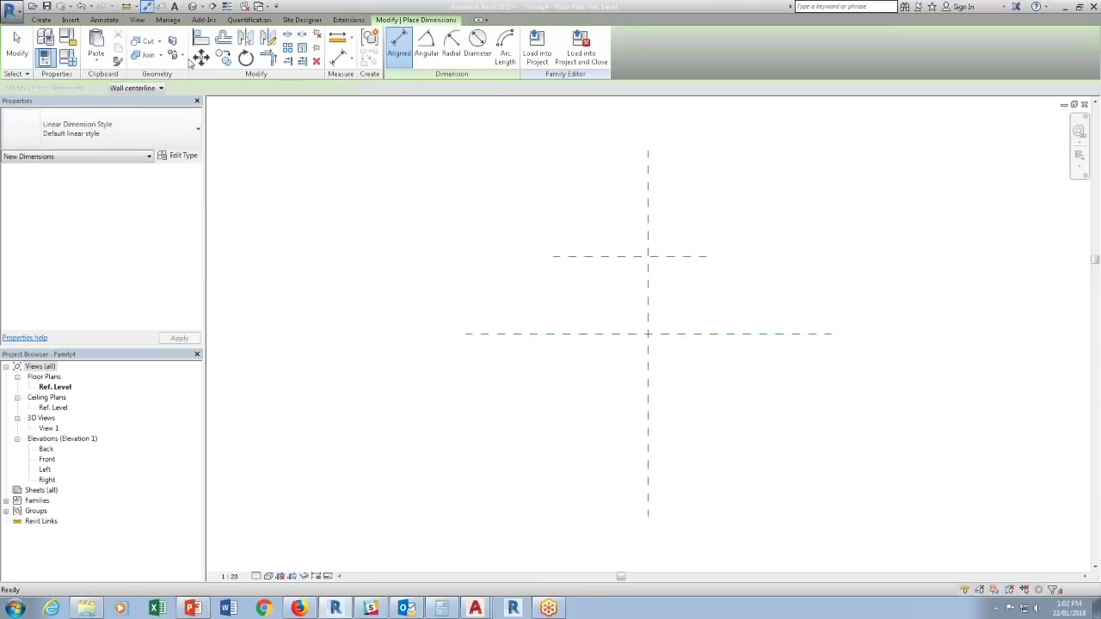
click(620, 256)
click(597, 334)
click(531, 370)
key(Escape)
key(Escape)
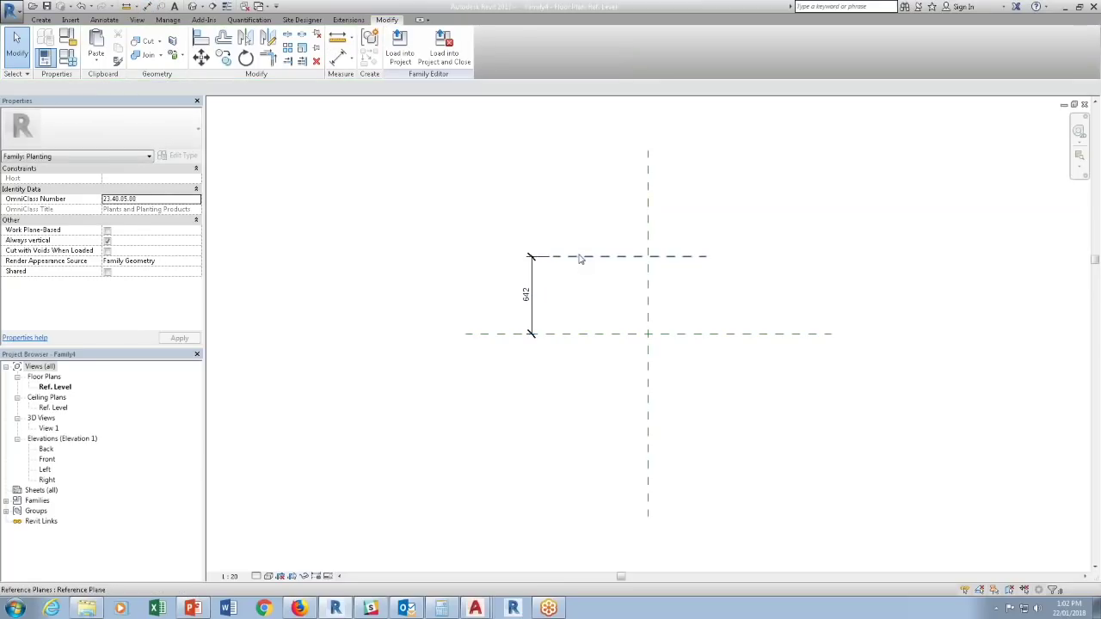
Label the dimension between the two horizontal reference planes with the Height = 6000 parameter.
click(571, 257)
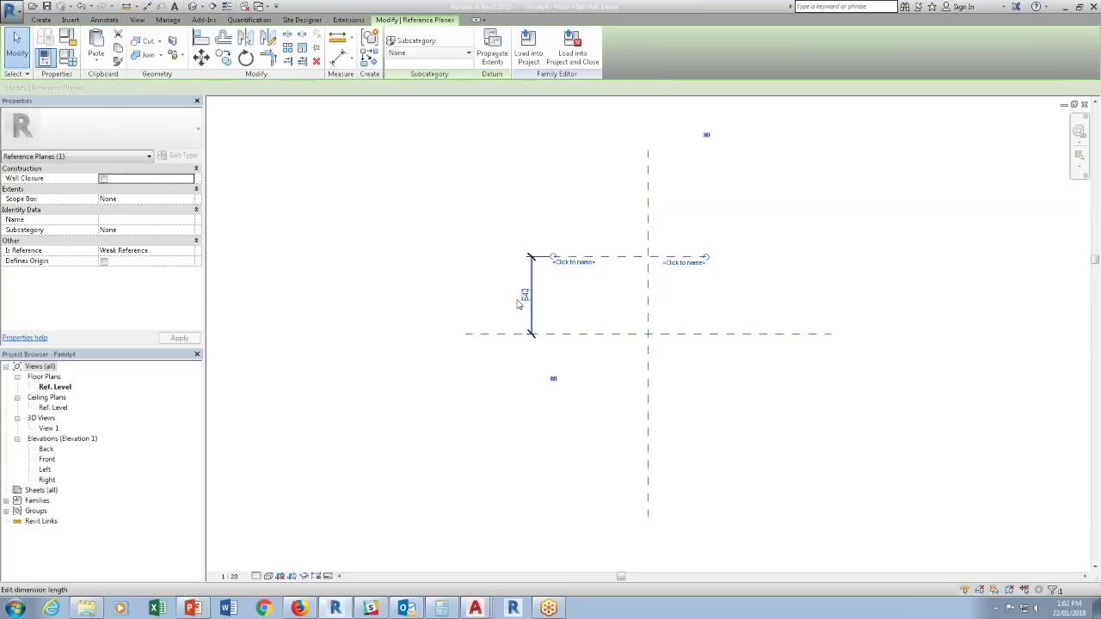
click(424, 54)
click(510, 196)
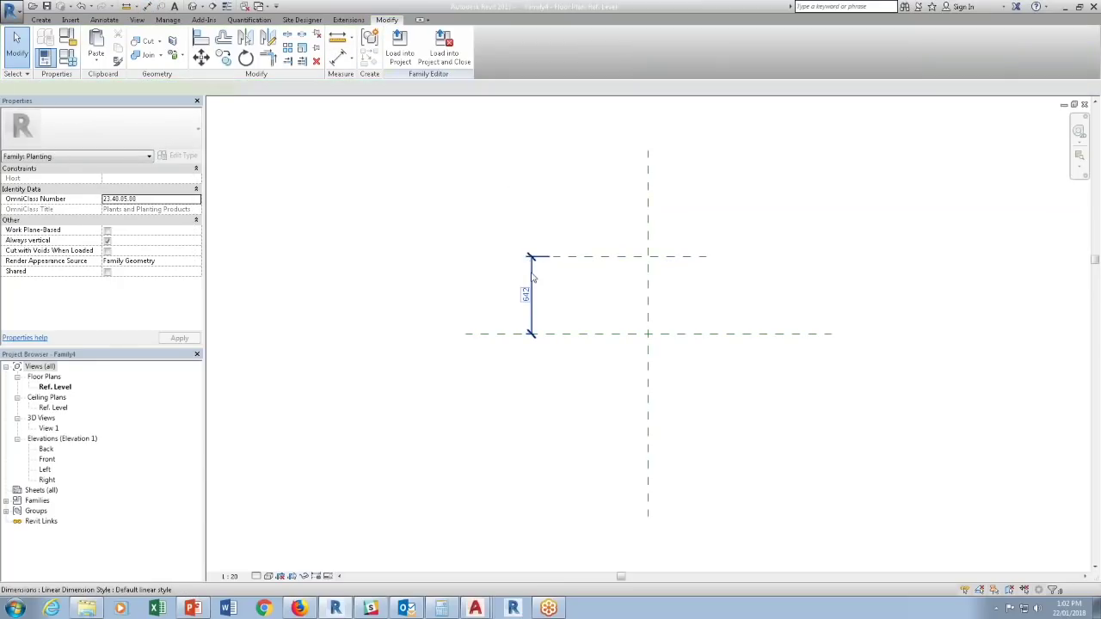
click(531, 294)
click(421, 48)
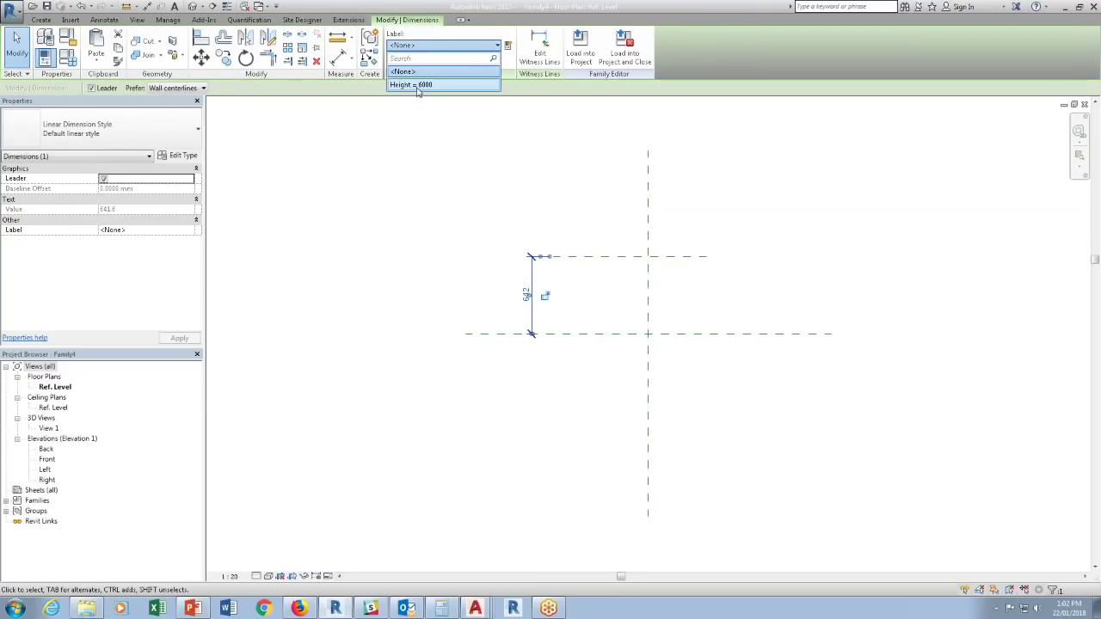
click(418, 84)
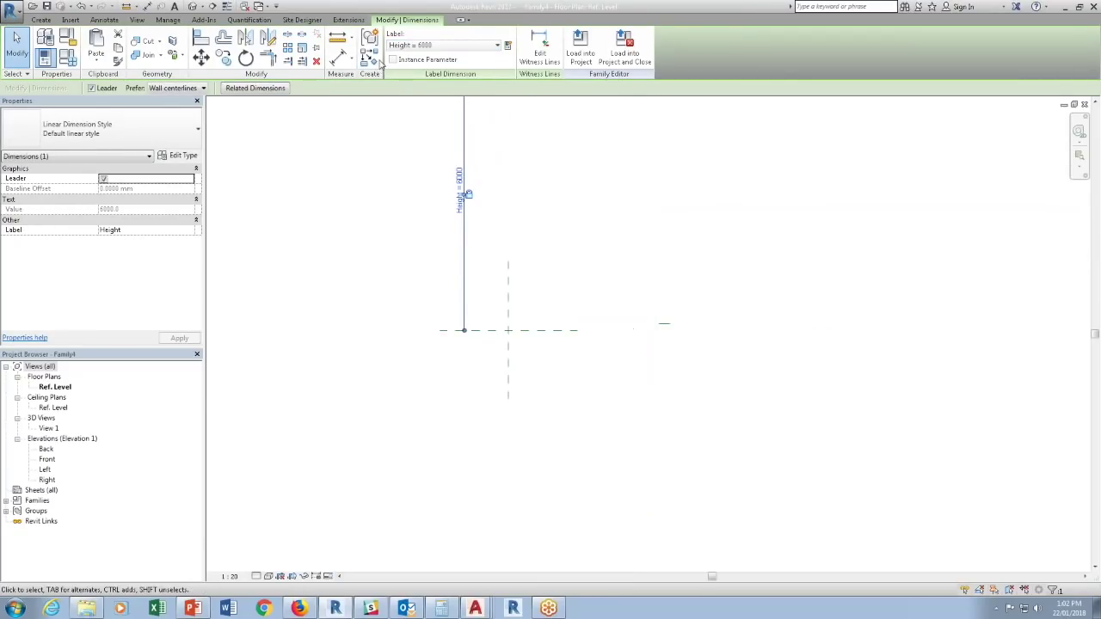
Delete the added reference plane together with its Height dimension.
middle_drag(467, 191, 474, 304)
click(484, 224)
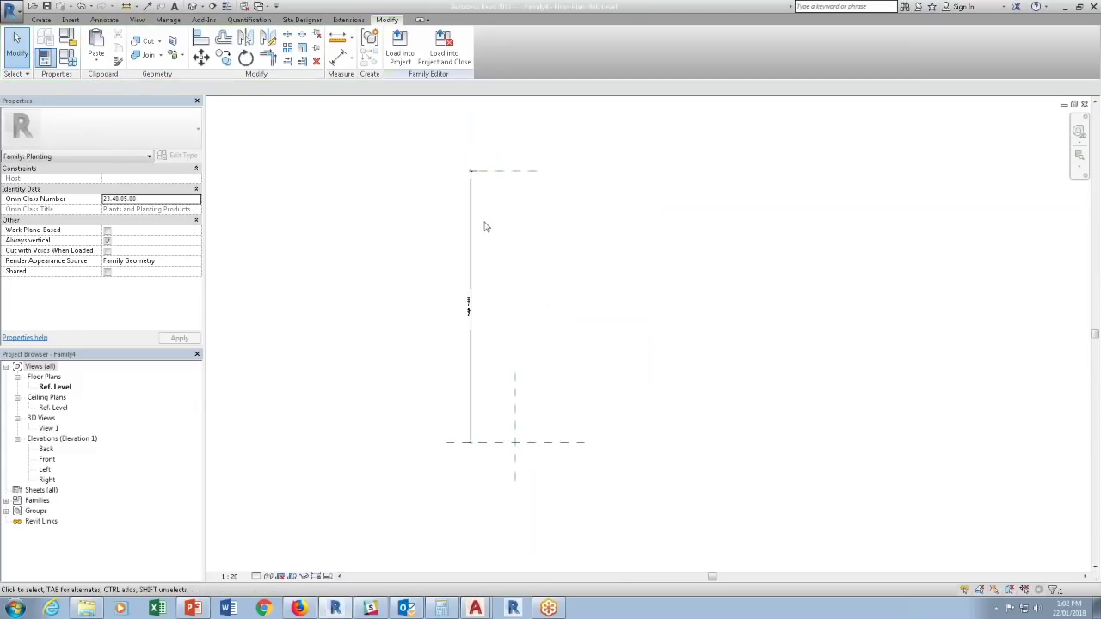
drag(455, 209, 436, 230)
key(Delete)
Switch to the Vehicle - Ferrari.rfa 3D view and load the family into Family4 only.
click(259, 6)
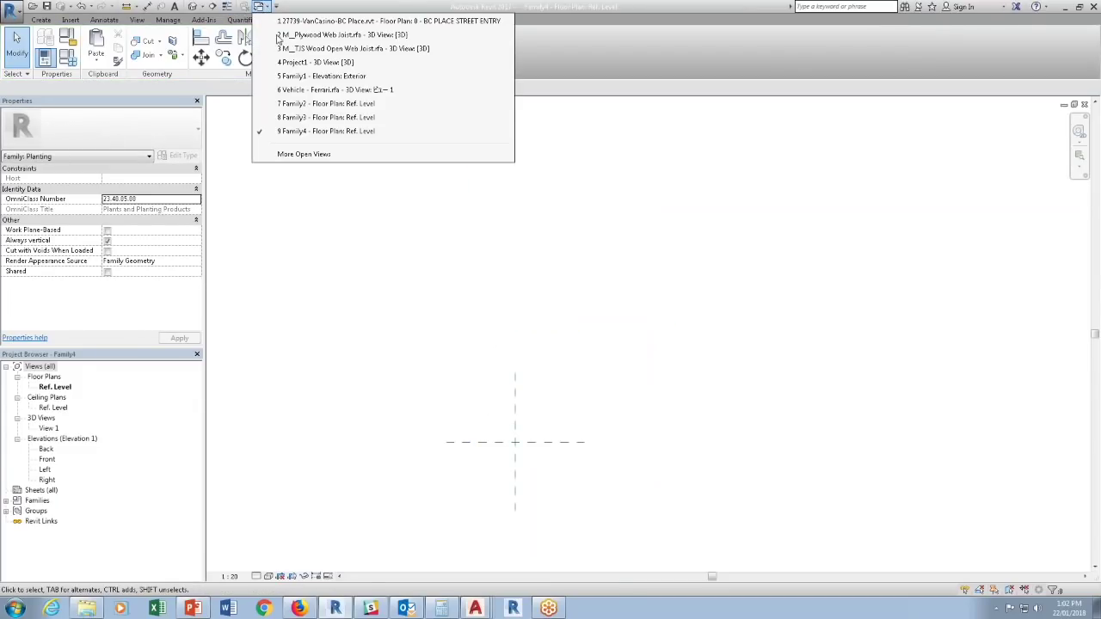
click(312, 92)
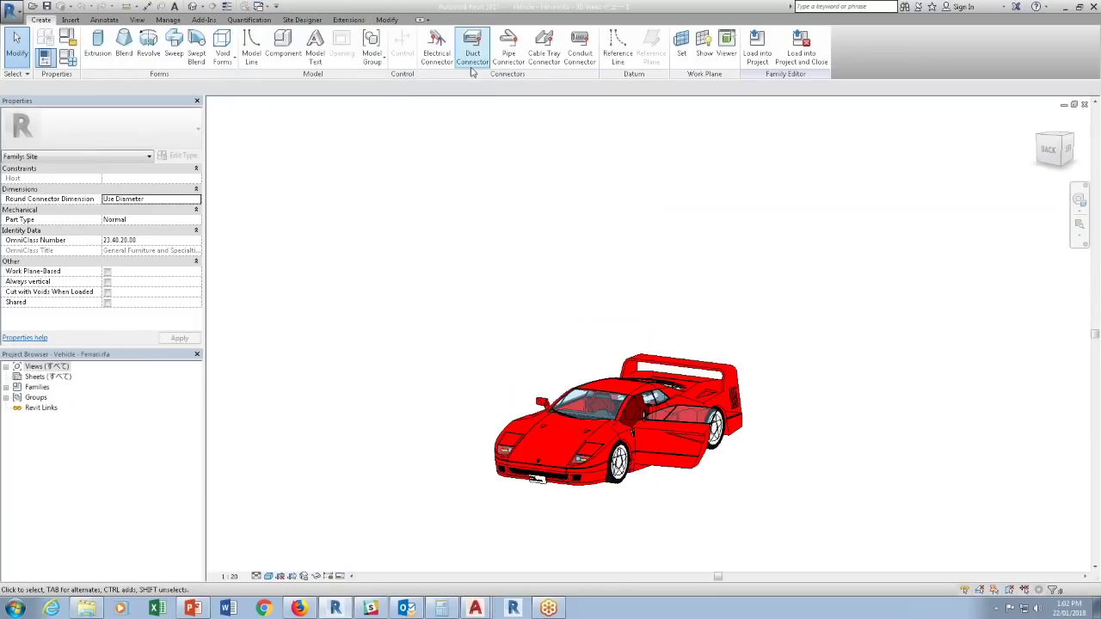
click(756, 47)
click(477, 297)
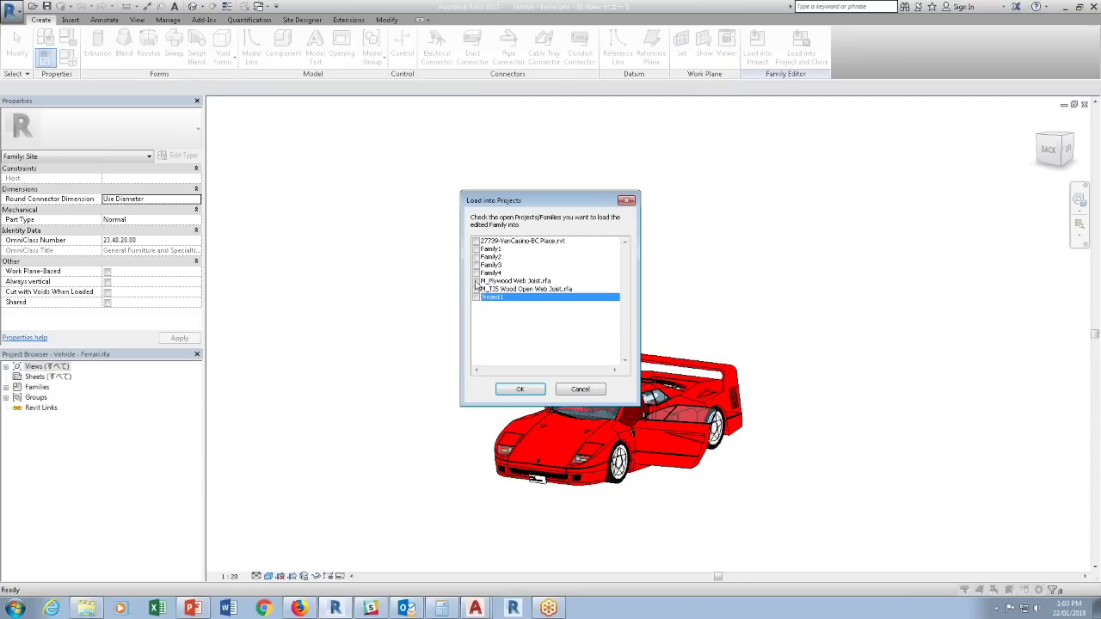
click(476, 274)
click(516, 389)
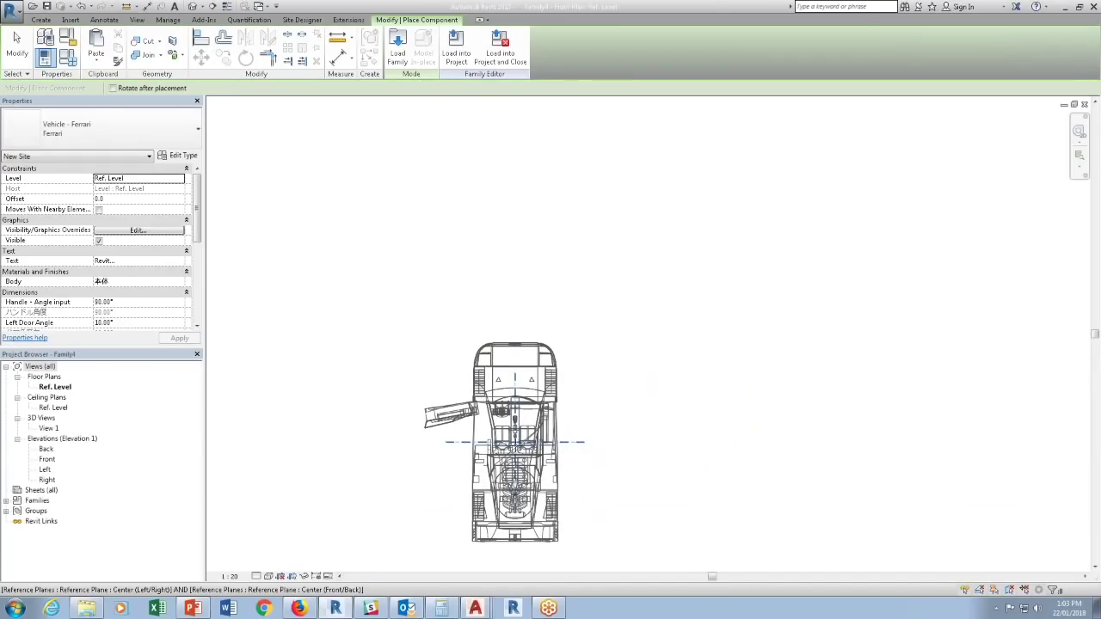
Place the Ferrari at the intersection of Family4's center reference planes and set its Left Door Angle to 90°.
click(515, 442)
key(Escape)
key(Escape)
click(517, 442)
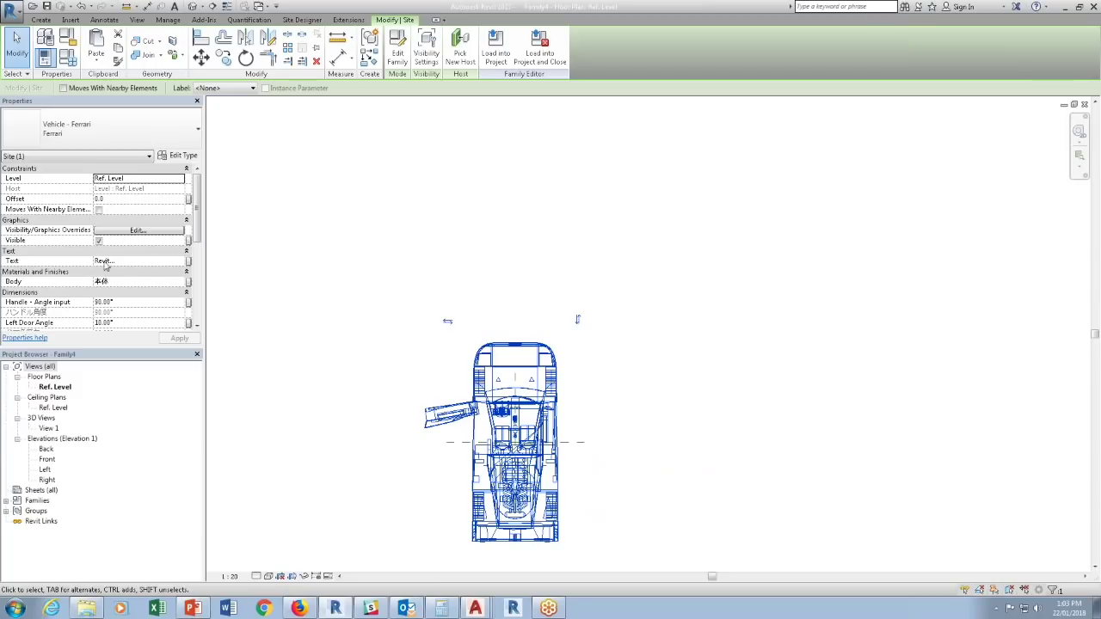
click(129, 322)
text(90)
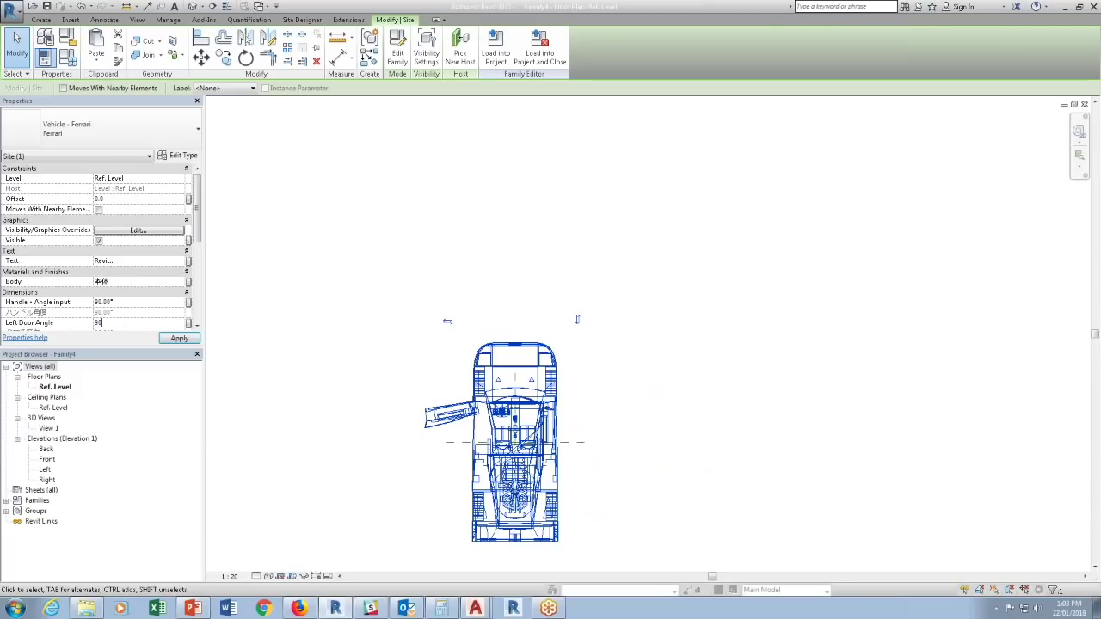
click(329, 352)
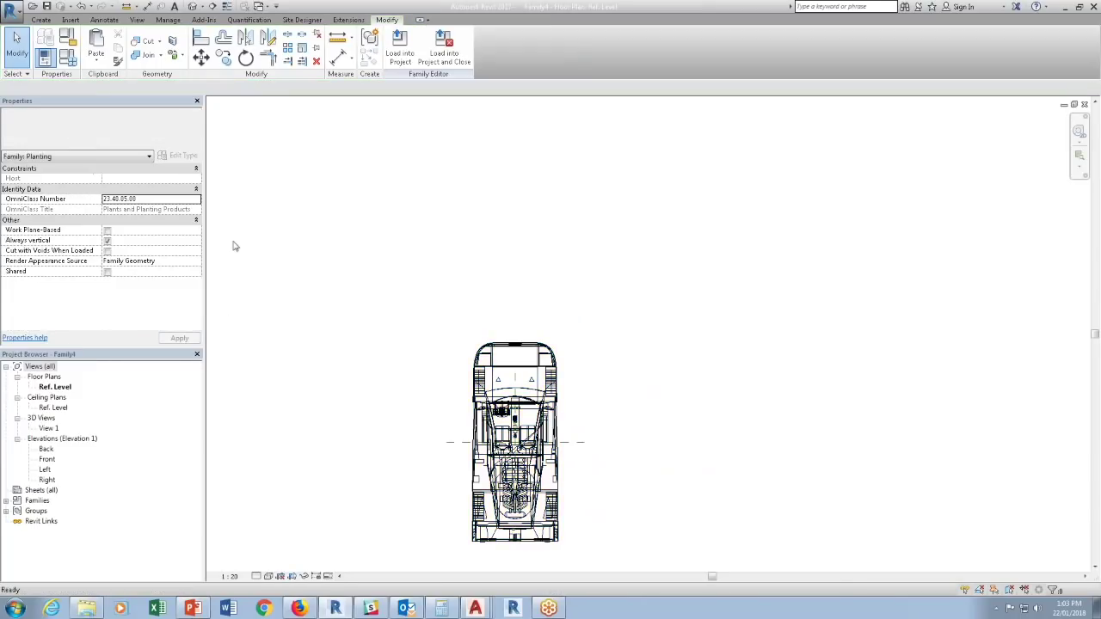
Create another new family from the Metric Planting.rft template to host Family4.
click(15, 17)
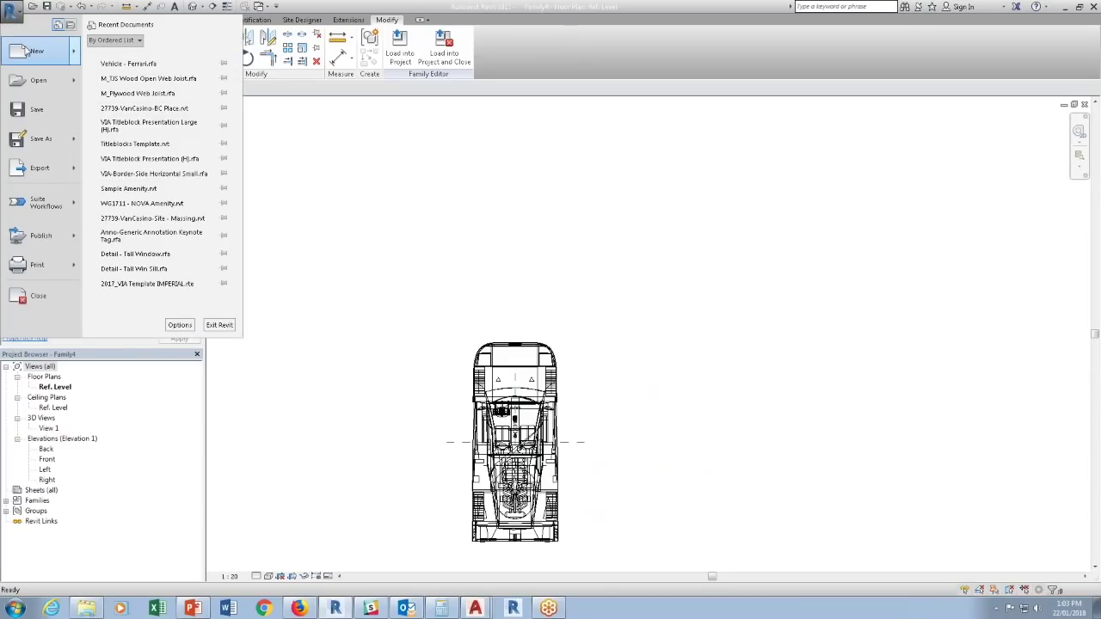
mouse_move(34, 52)
click(121, 83)
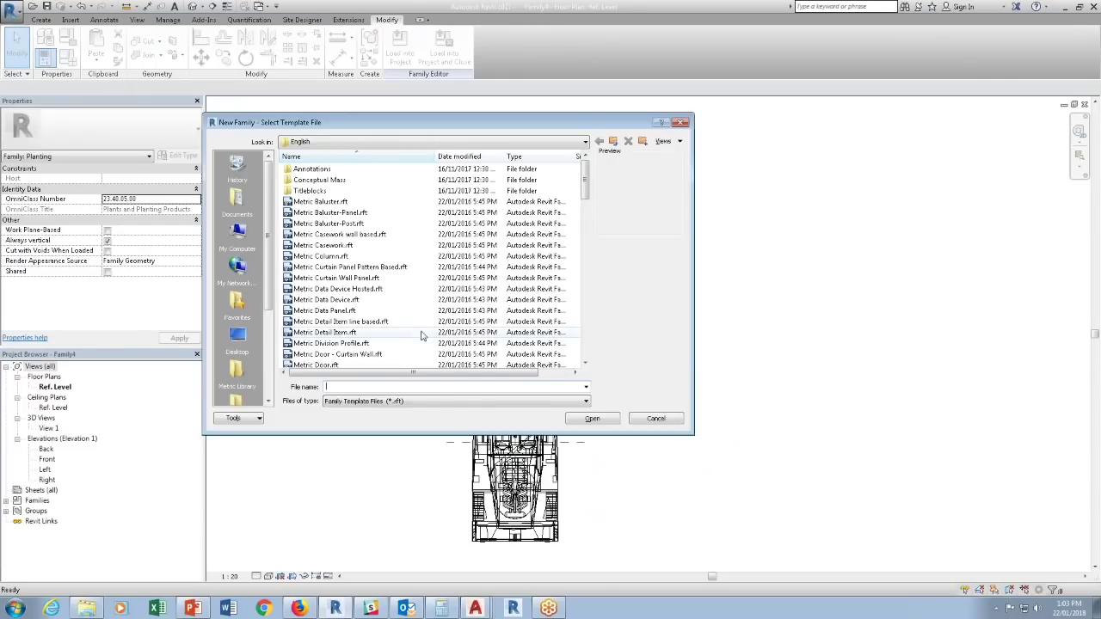
click(342, 331)
scroll(342, 332, down, 12)
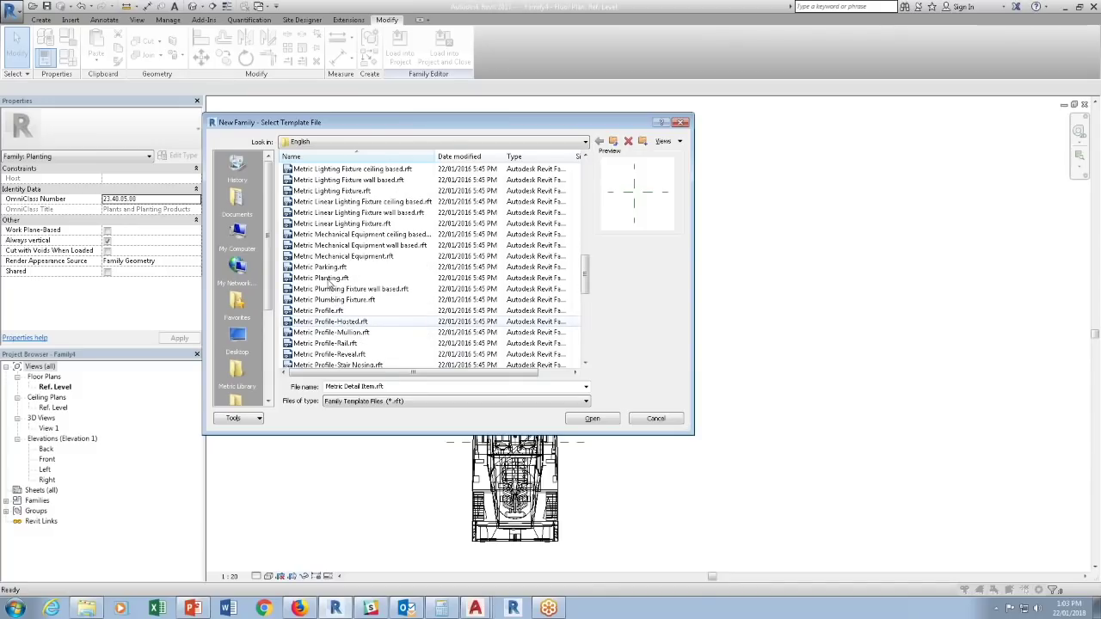
click(330, 279)
click(588, 419)
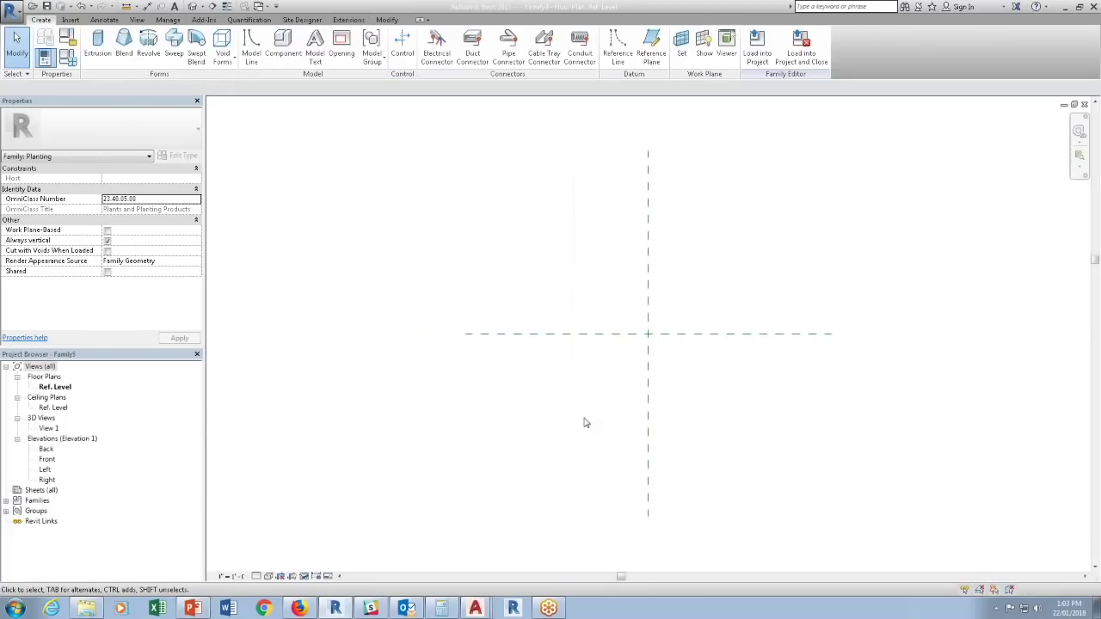
Load Family4 into Family5 only and place one instance at the intersection of the center reference planes.
click(258, 6)
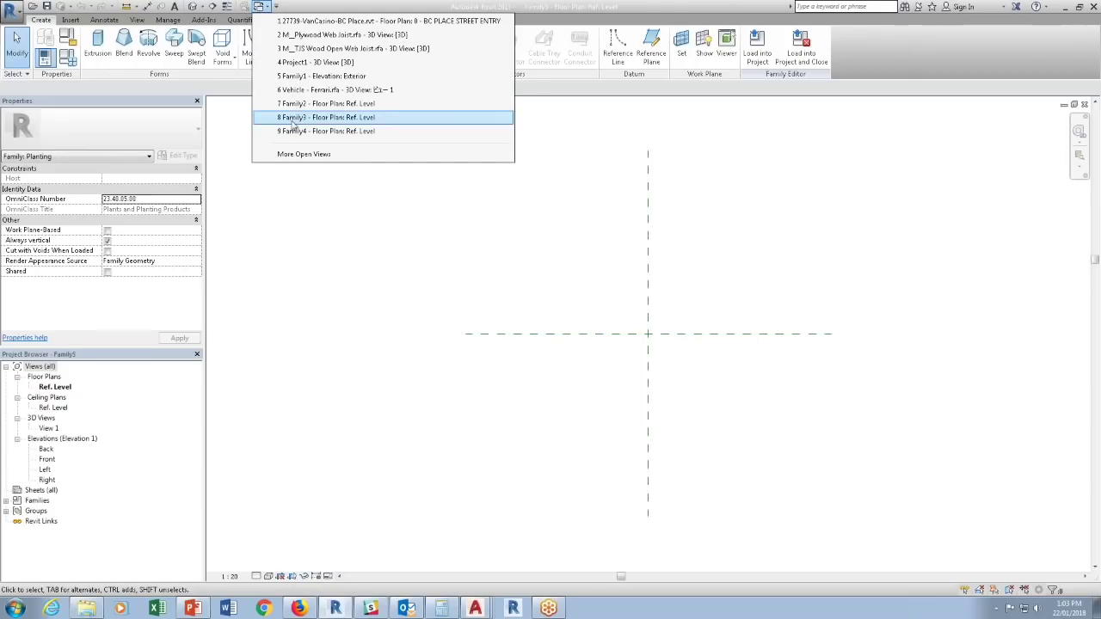
click(292, 130)
click(444, 49)
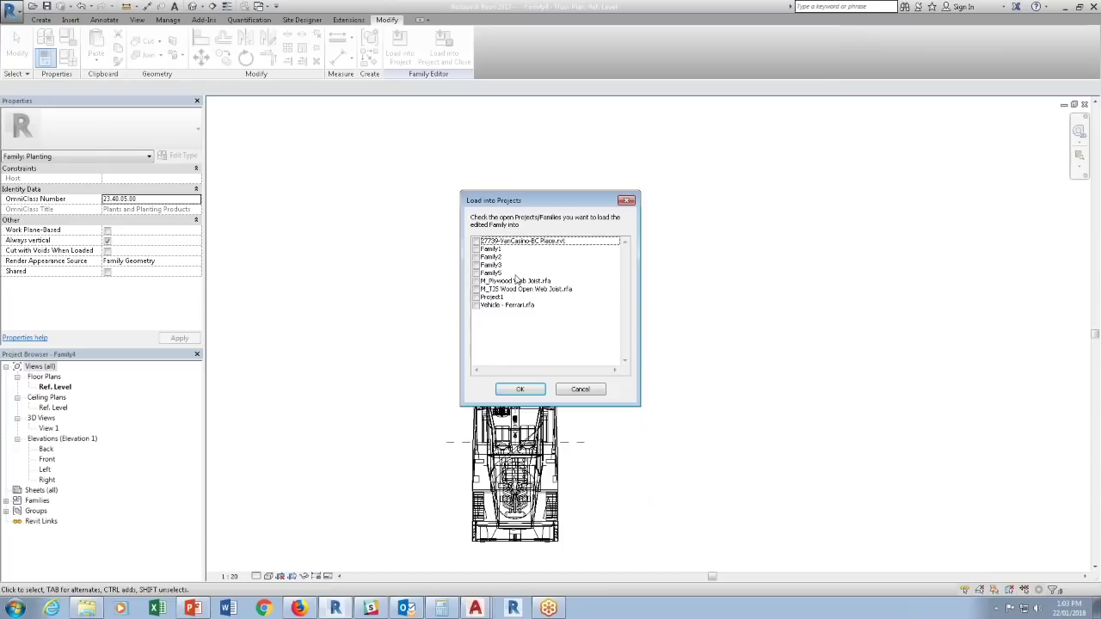
click(476, 273)
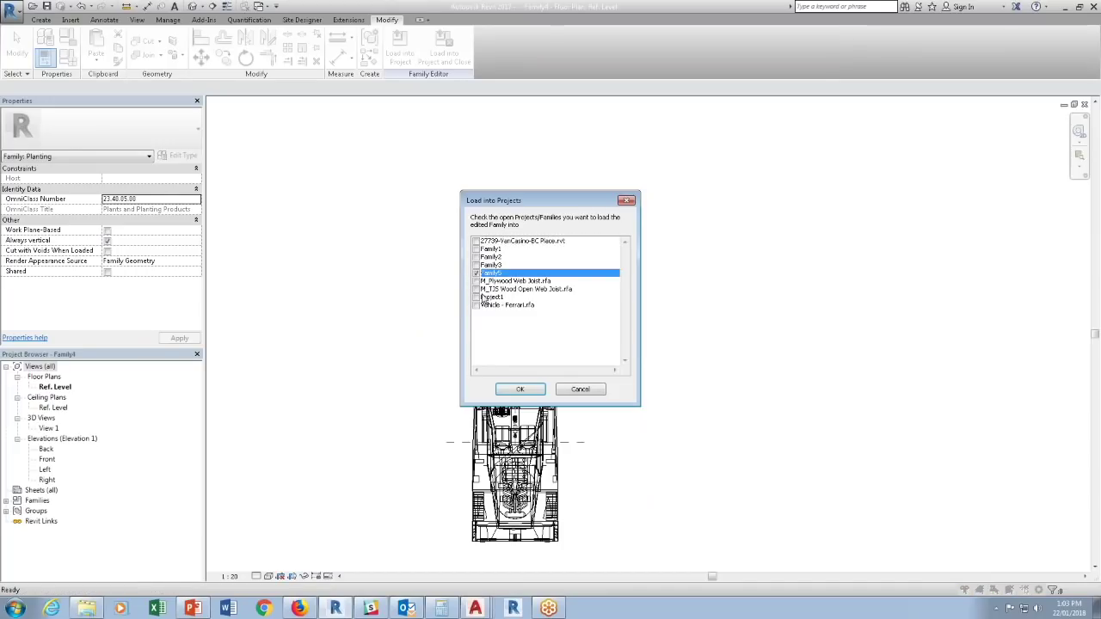
click(520, 389)
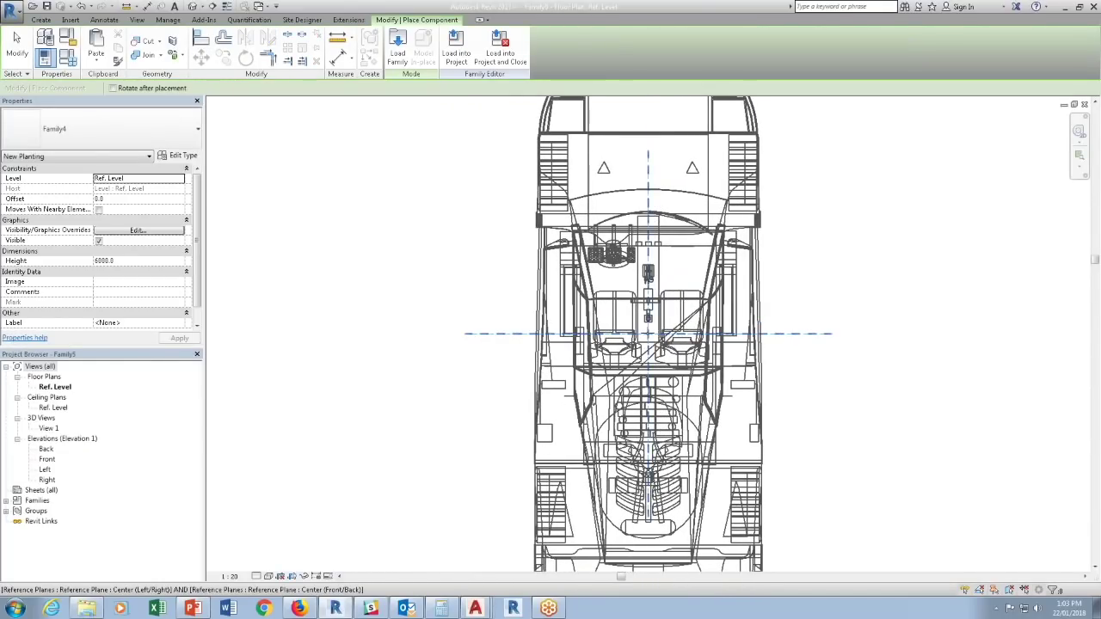
click(649, 334)
key(Escape)
Check which existing family parameters can be associated with the nested Family4 instance's Height, leaving the association unset.
click(674, 379)
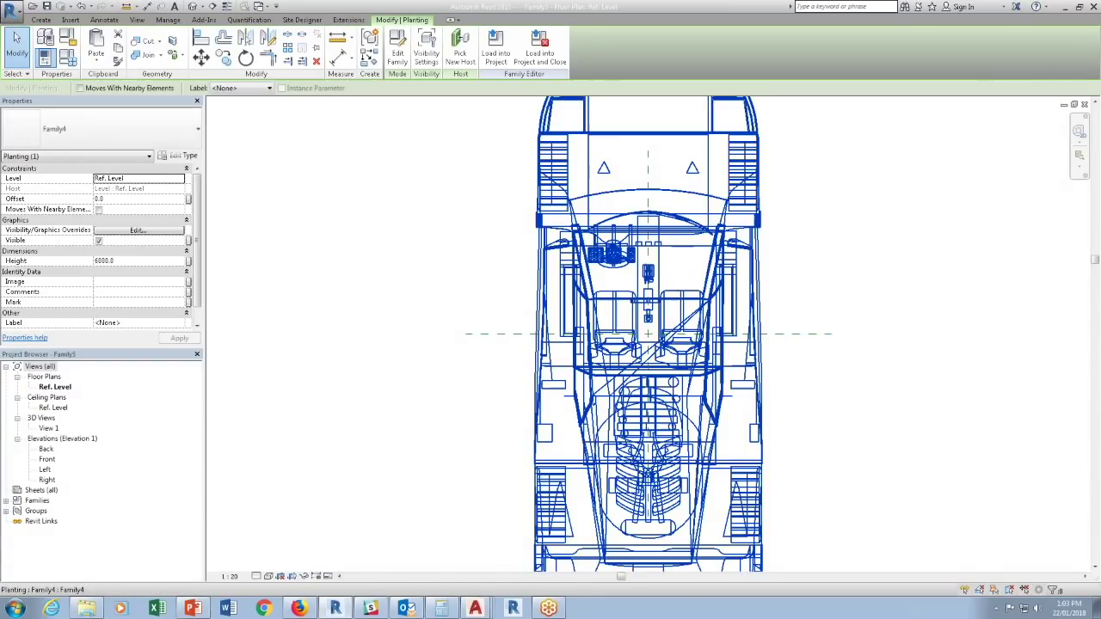
click(186, 262)
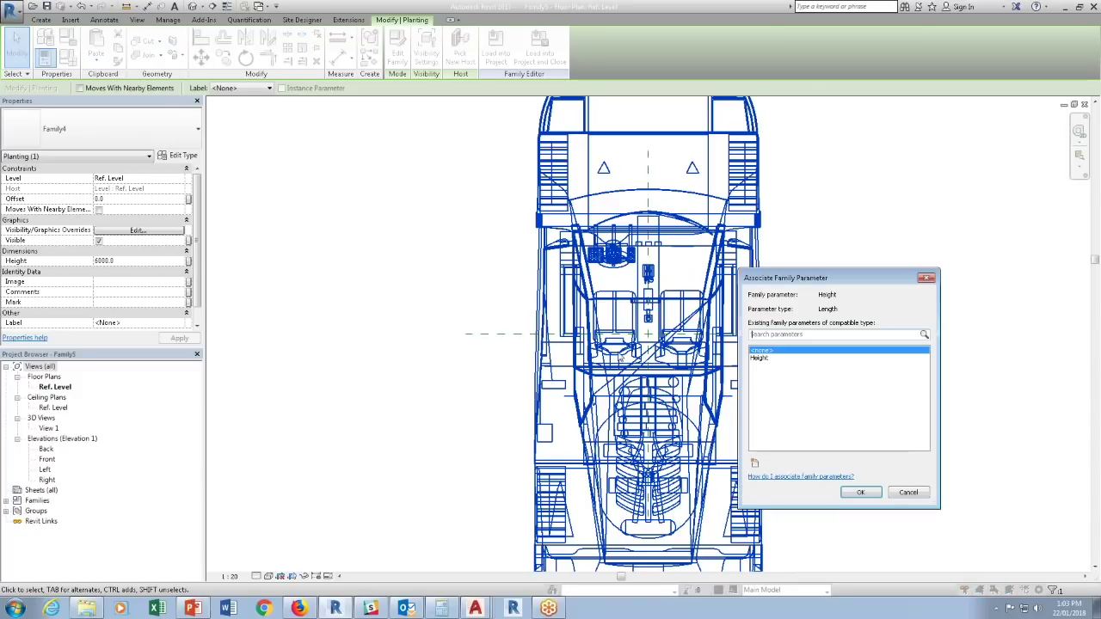
key(Escape)
key(Escape)
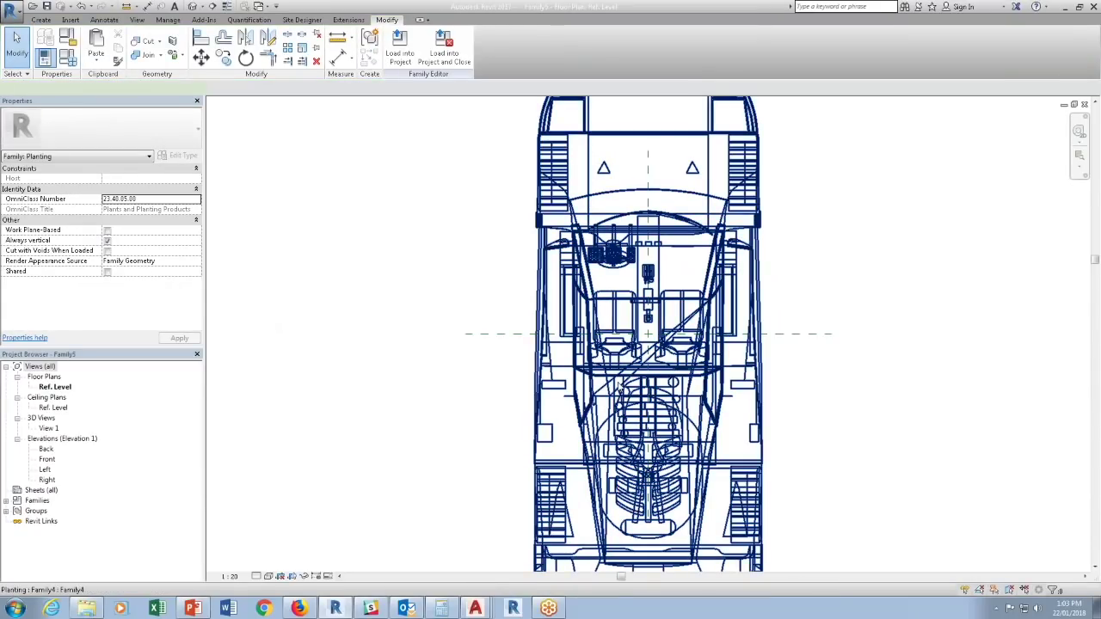
Associate the nested Family4 instance's Height with the existing Height family parameter of Family5.
click(619, 490)
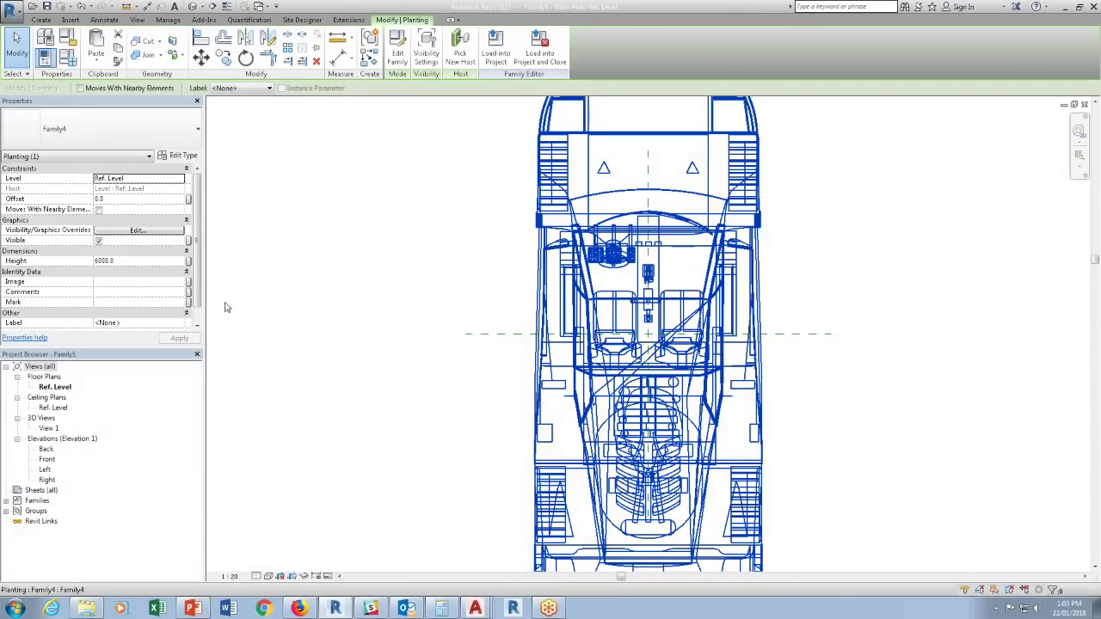
click(188, 261)
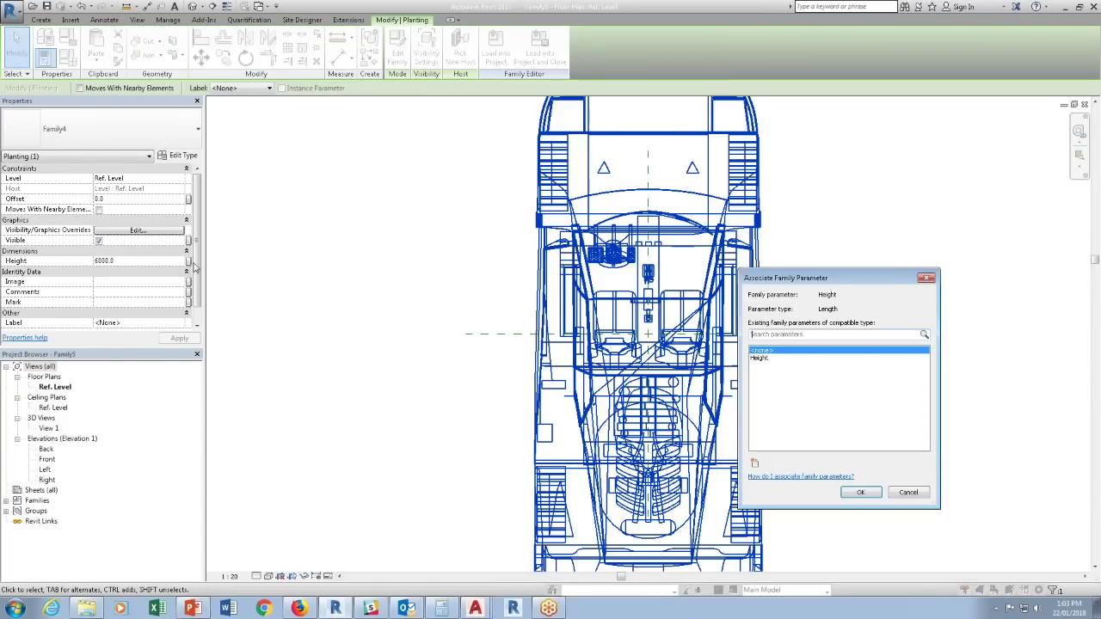
click(768, 358)
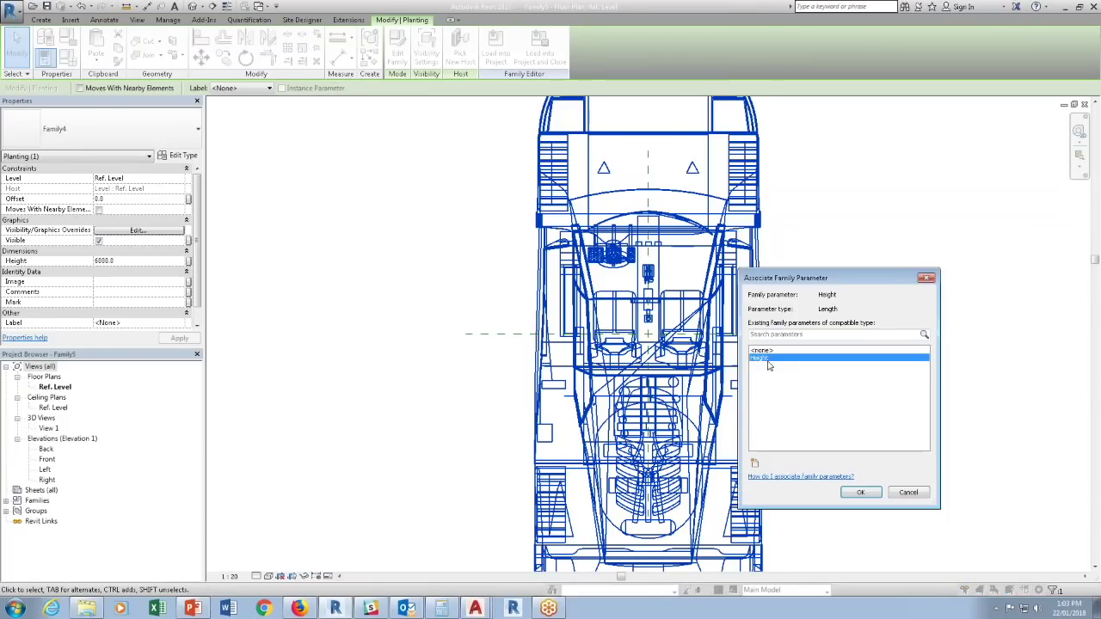
click(860, 493)
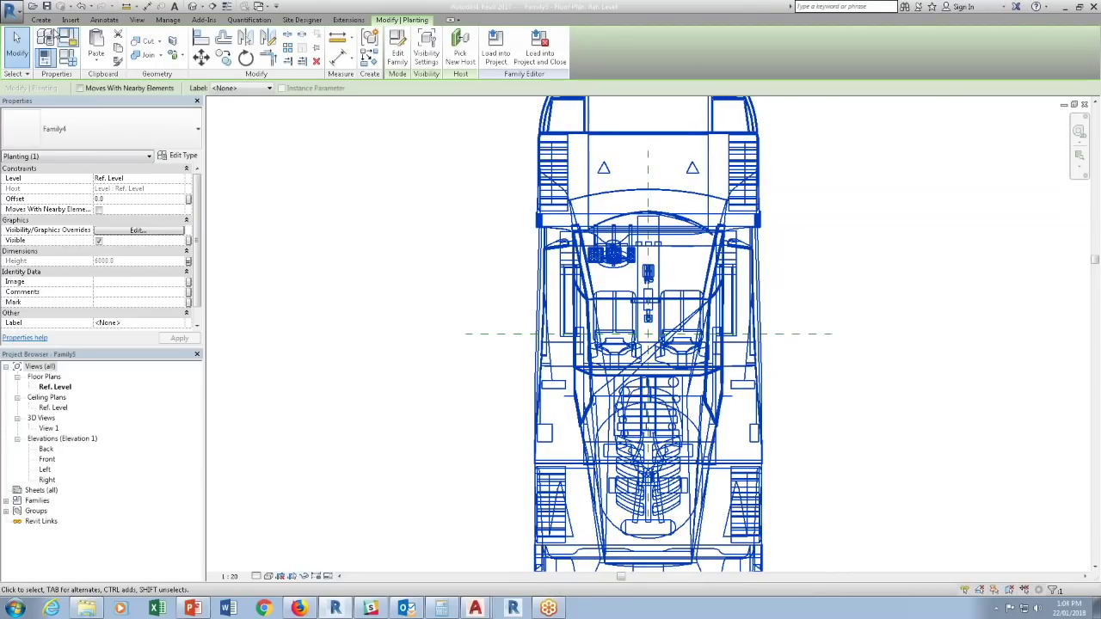
key(Escape)
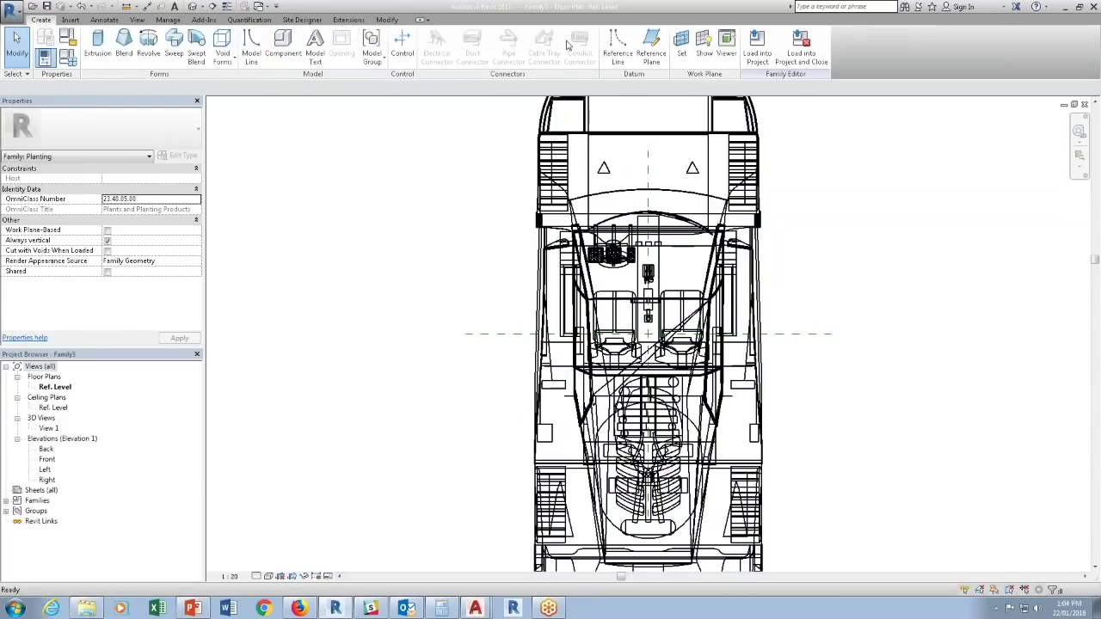
Draw a horizontal reference plane above the center plane across the car and dimension the distance between the two planes.
click(651, 44)
click(434, 295)
click(866, 293)
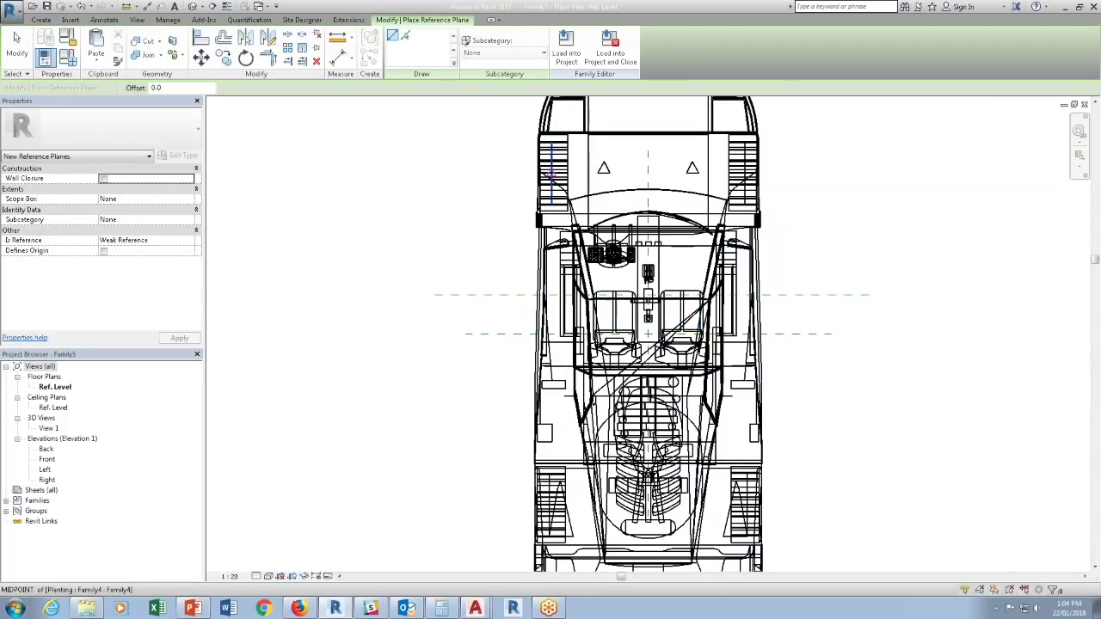
click(144, 6)
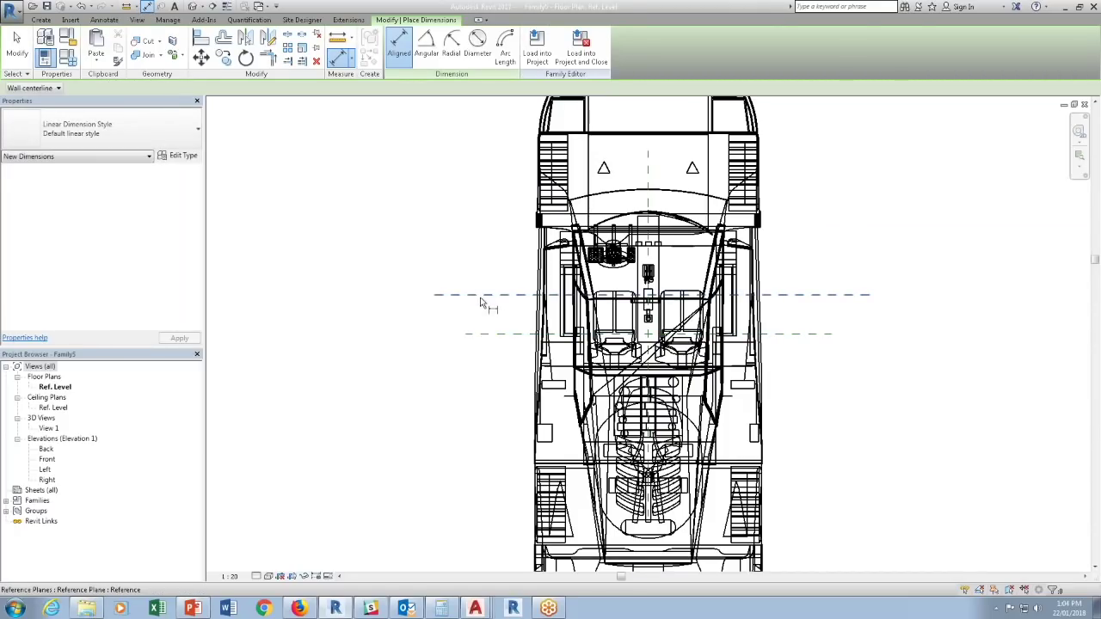
click(479, 296)
click(486, 334)
click(400, 318)
key(Escape)
key(Escape)
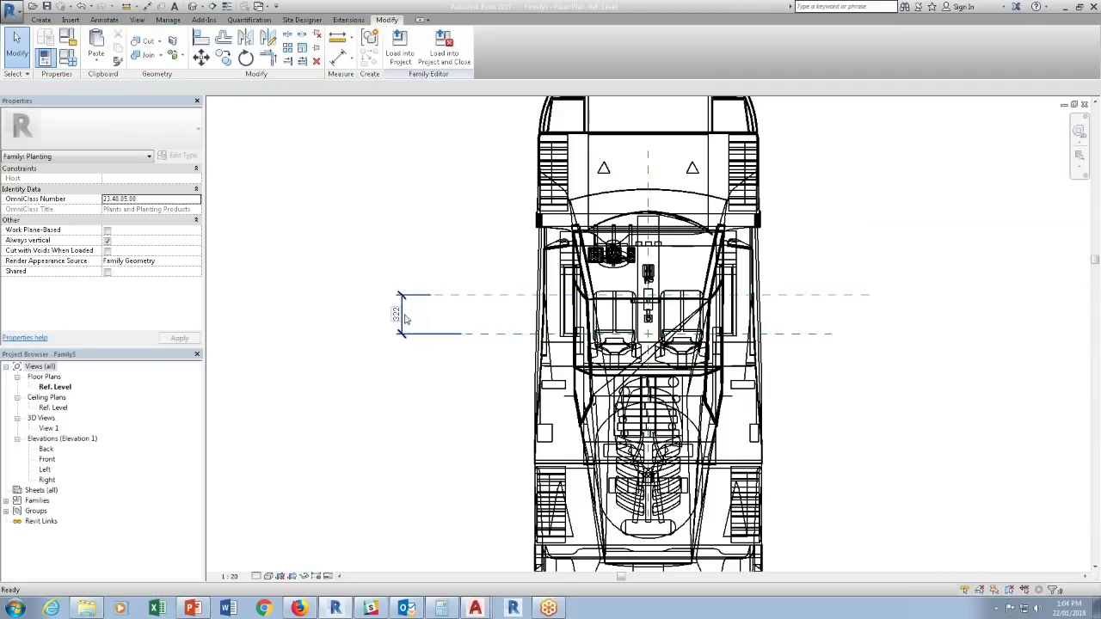
Label the dimension between the two horizontal reference planes with the Height parameter.
click(401, 320)
click(438, 46)
click(413, 85)
key(Escape)
click(393, 60)
scroll(464, 422, down, 4)
click(463, 425)
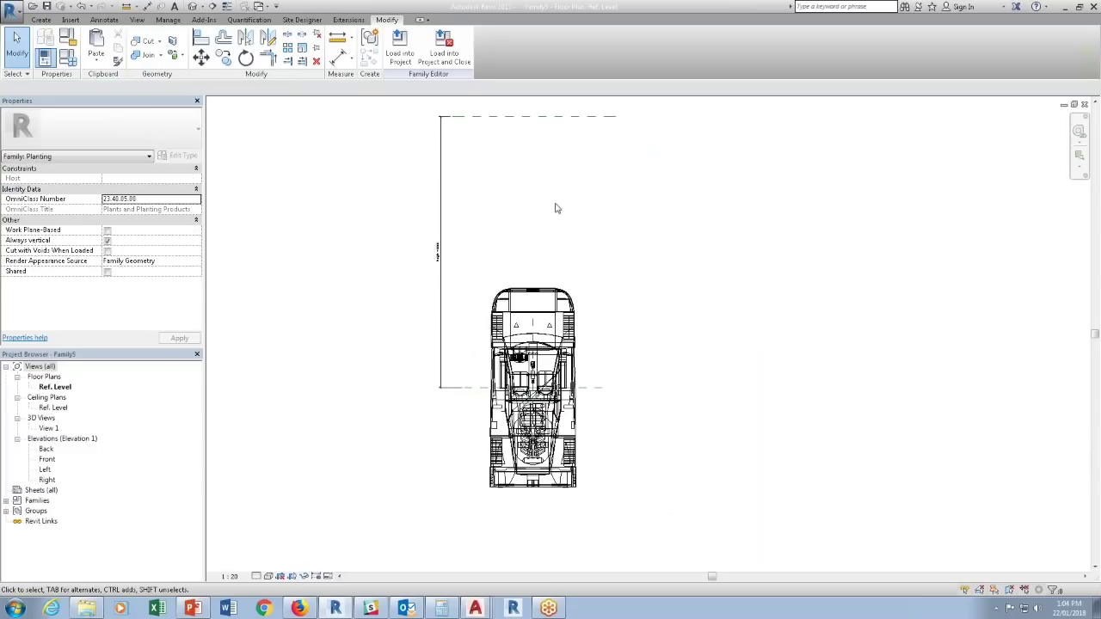
Delete the added upper reference plane together with its Height dimension.
drag(575, 190, 413, 113)
key(Delete)
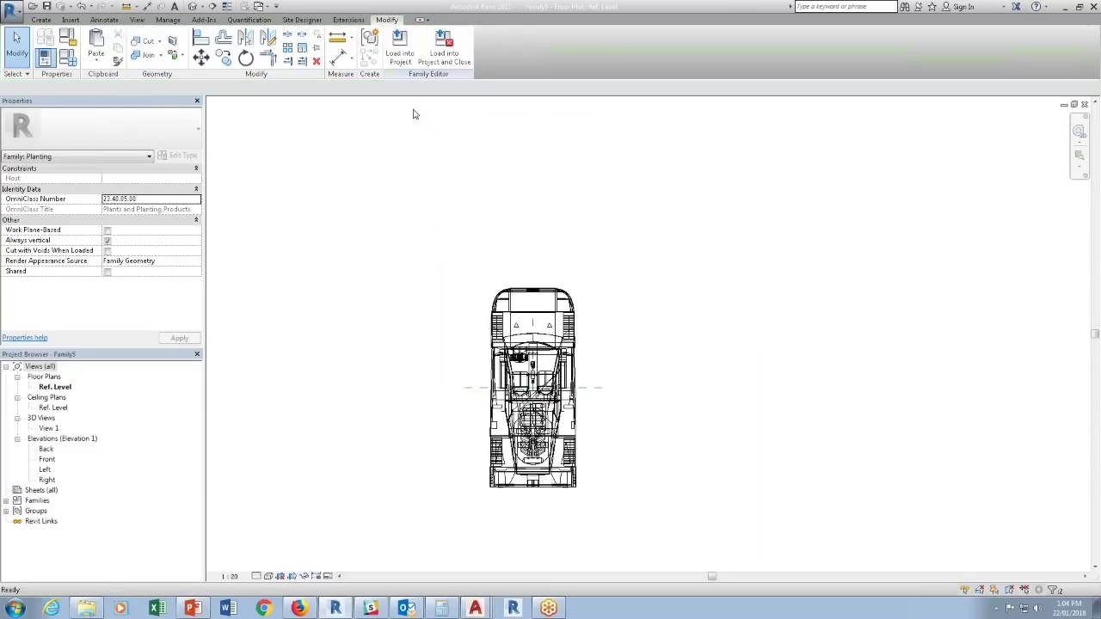
Load Family5 into Project1 only.
click(402, 53)
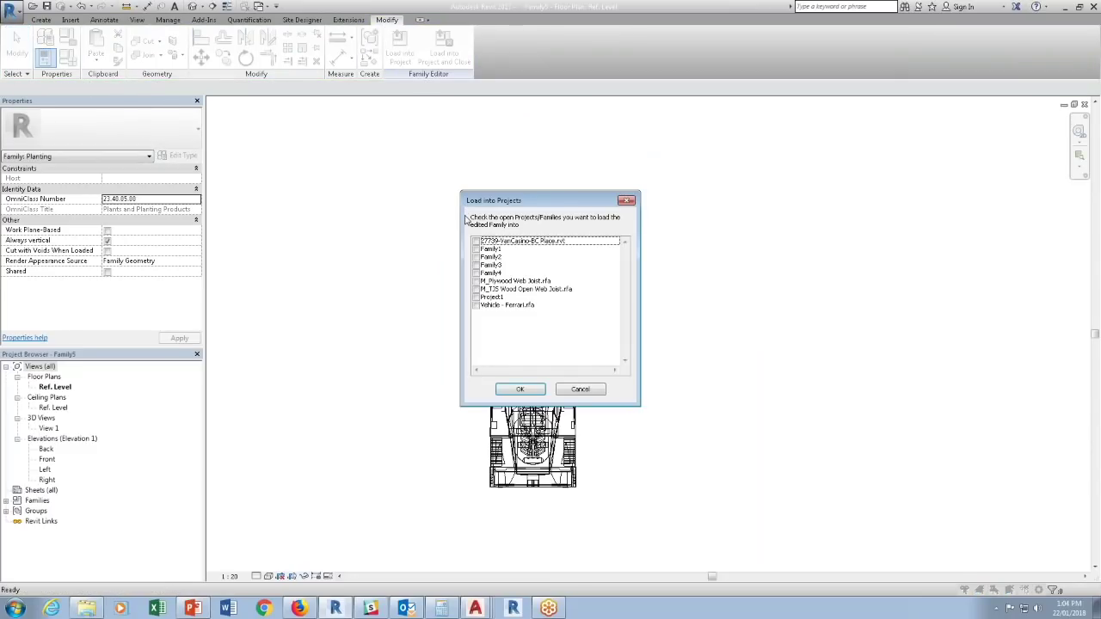
click(476, 306)
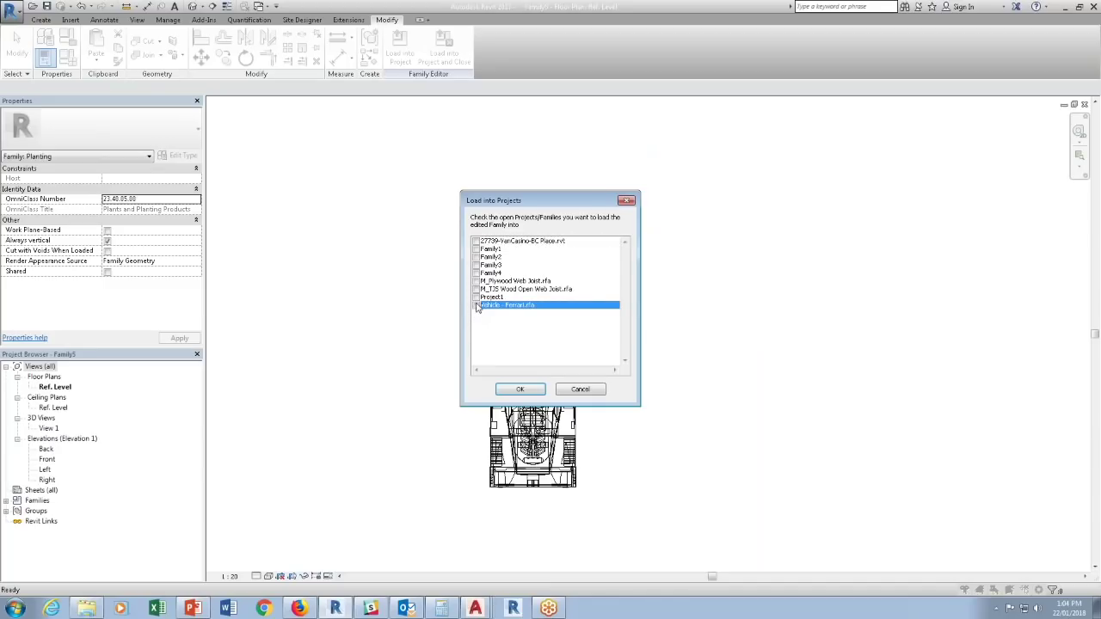
click(478, 297)
click(519, 389)
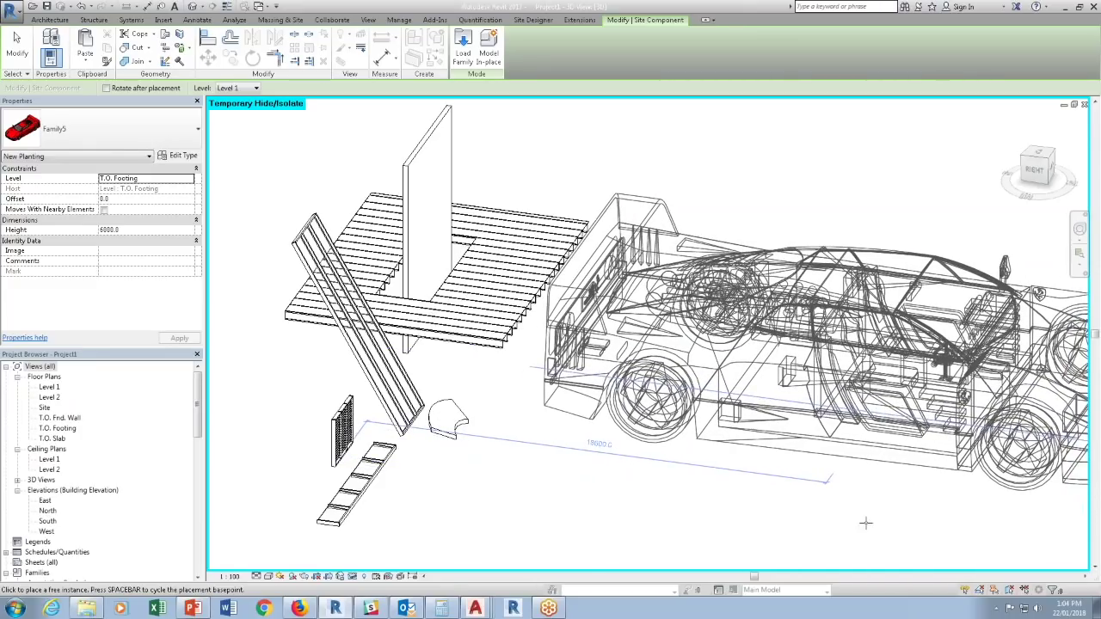
Place one Family5 car in the open area beside the modeled framing and set its Height to 2000.
click(828, 478)
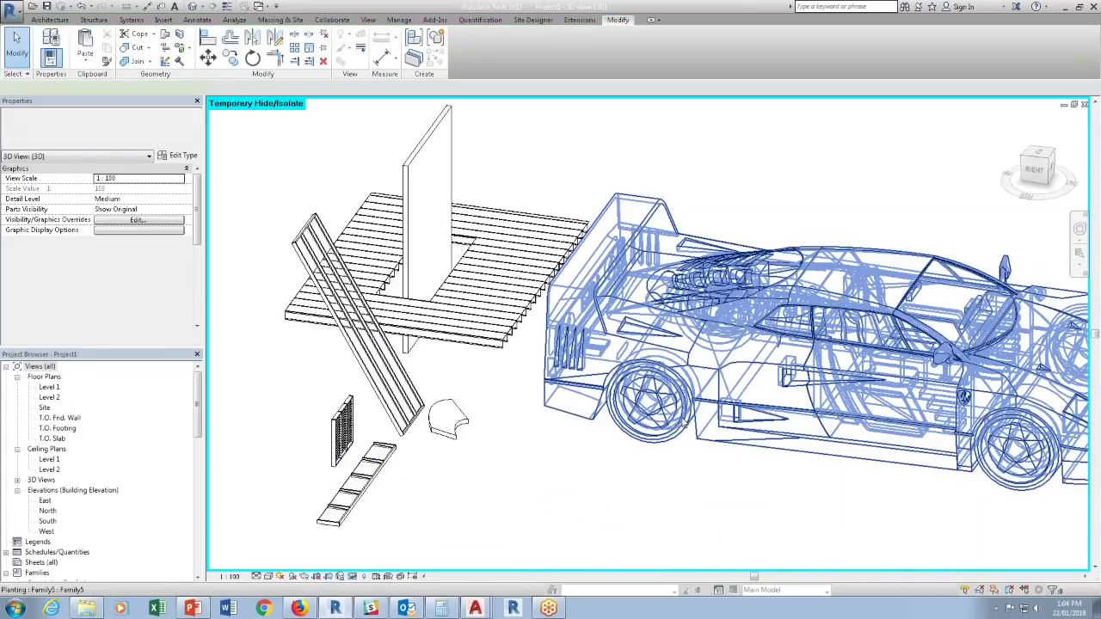
click(153, 230)
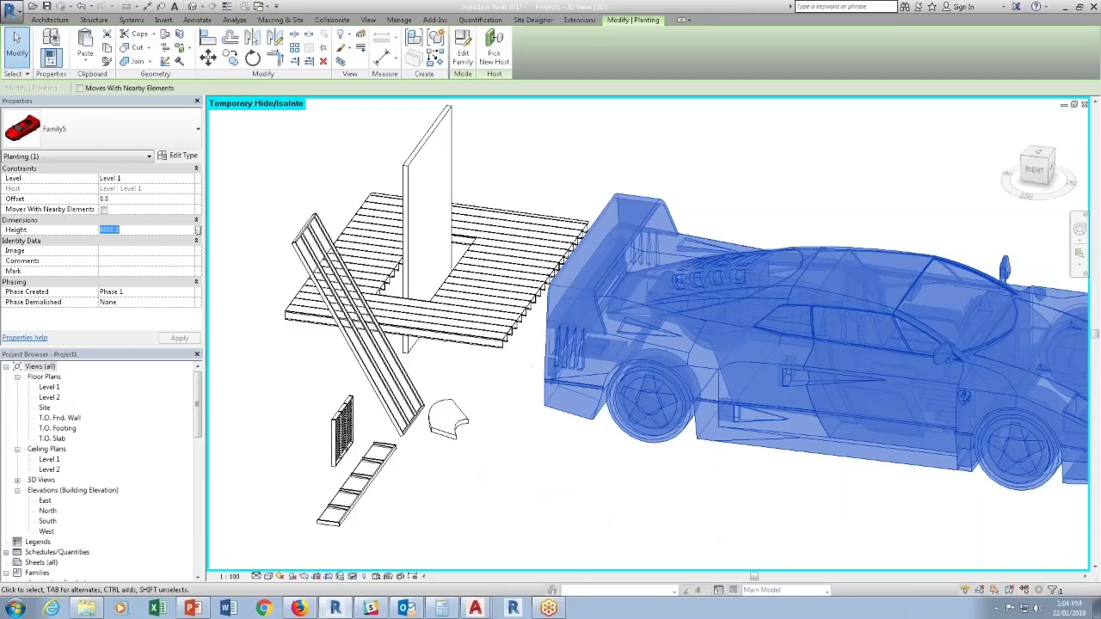
text(2000)
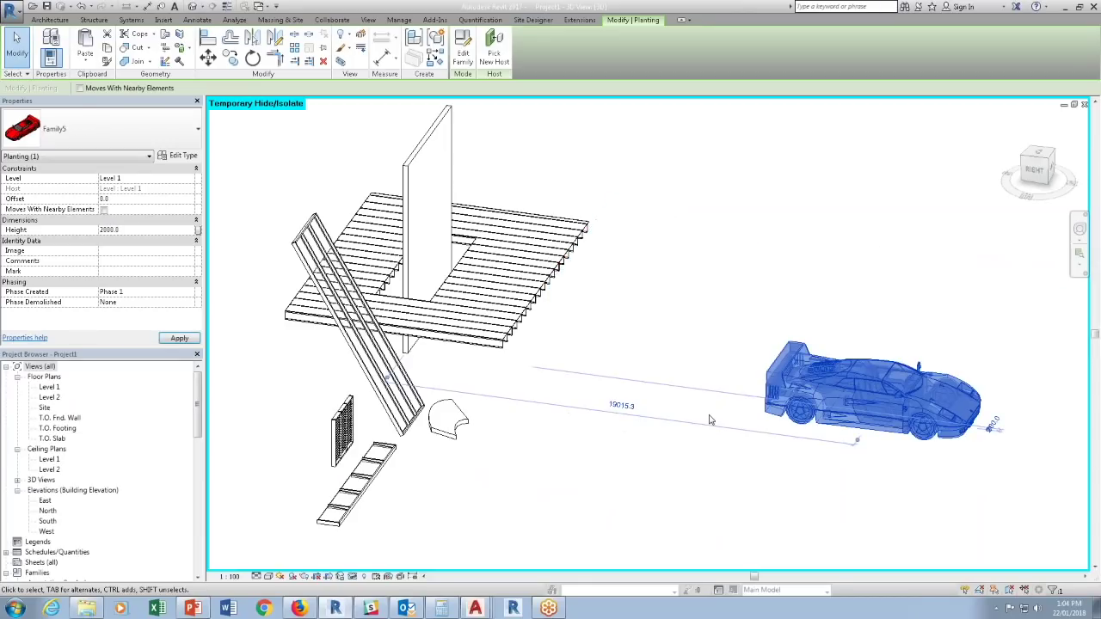
Copy the Family5 car to a spot in front of the original and set the copy's Height to 1000.
middle_drag(754, 470, 671, 439)
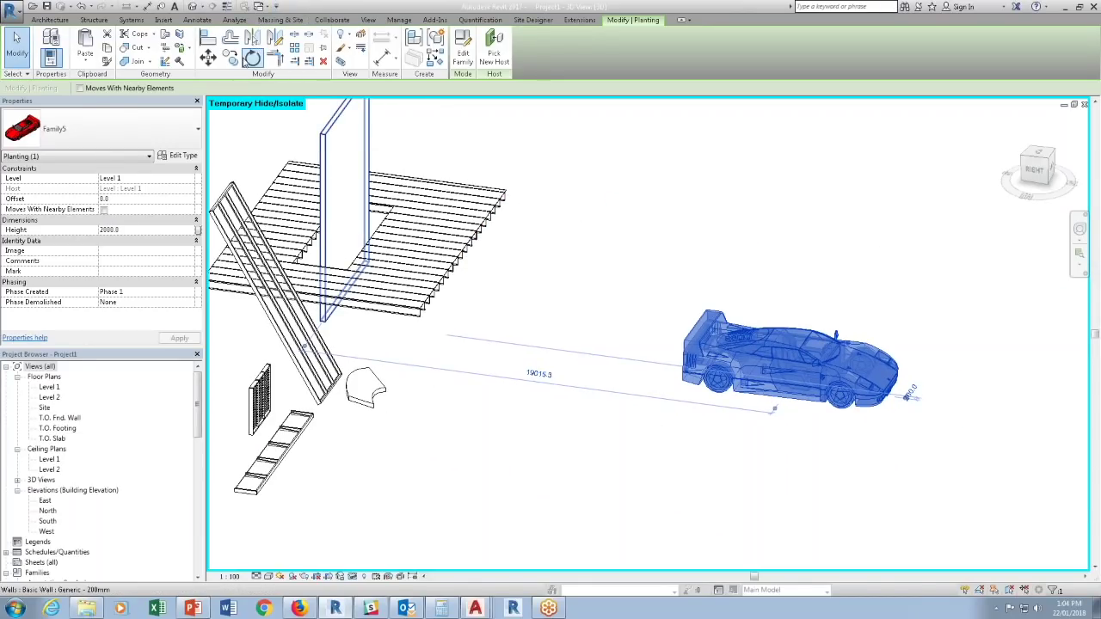
click(229, 57)
click(763, 409)
click(600, 487)
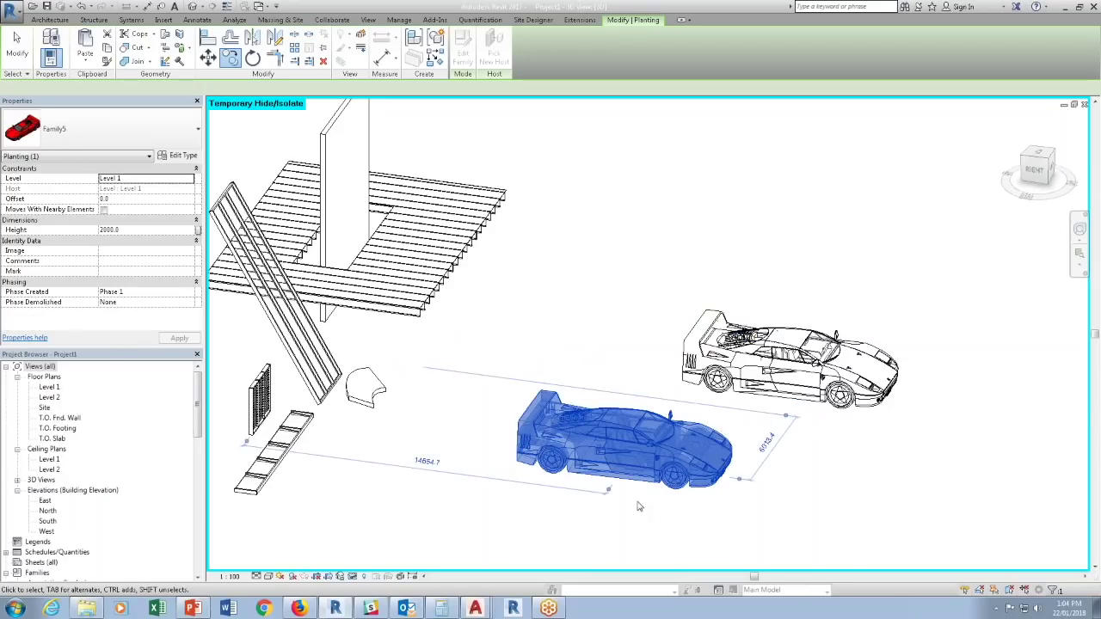
click(134, 240)
click(116, 230)
text(1000)
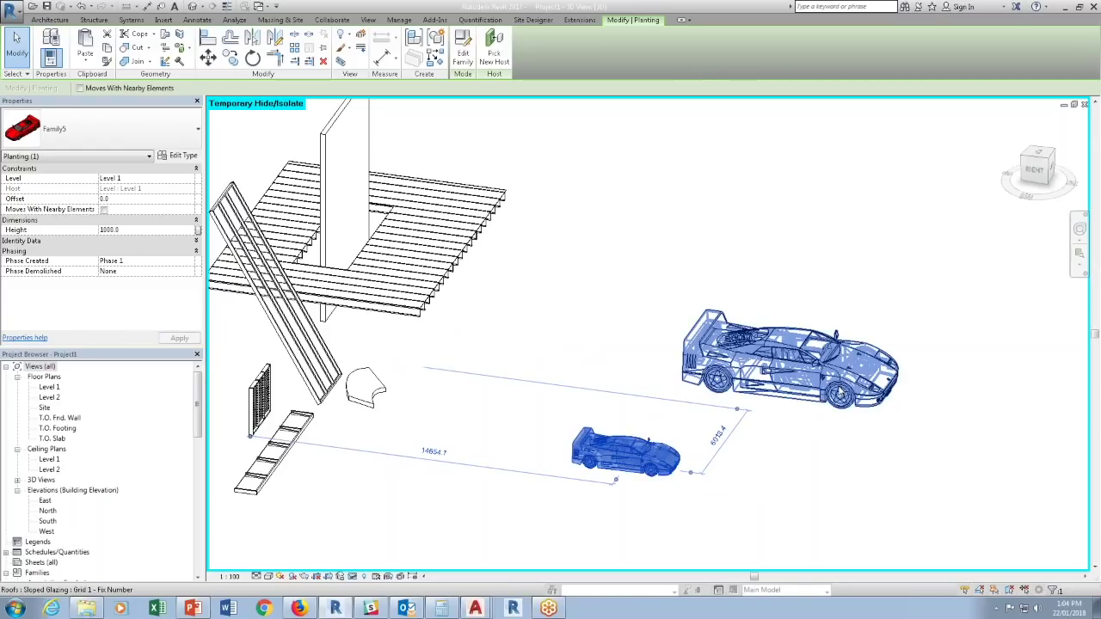
key(Escape)
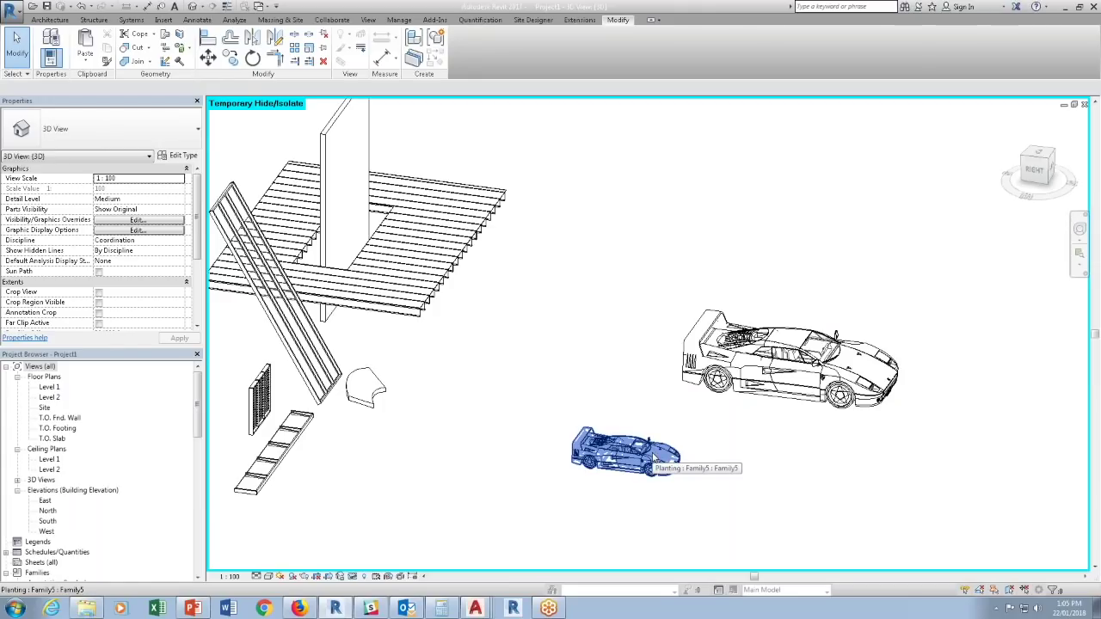
Open the smaller car's nested families for editing in turn, from Family5 through Family4 to Vehicle - Ferrari.
click(653, 460)
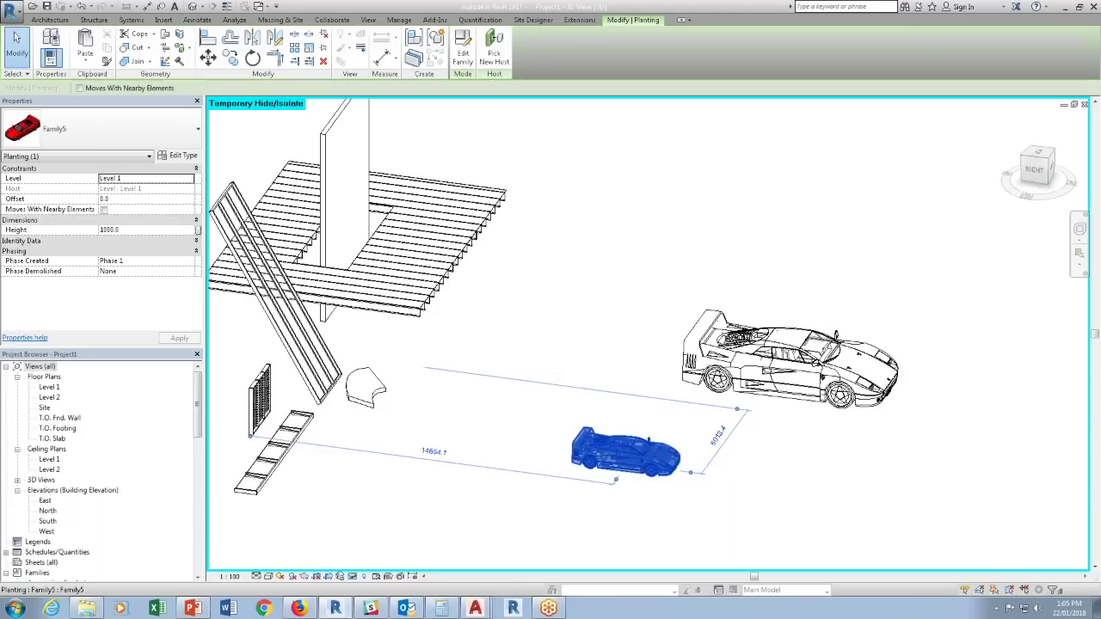
click(462, 60)
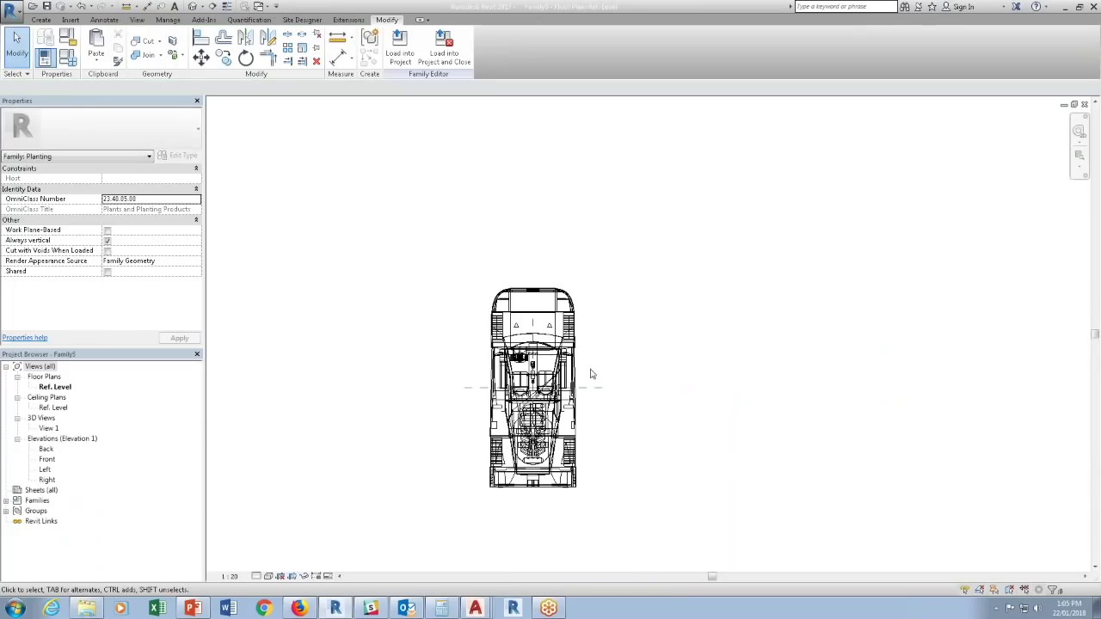
click(576, 378)
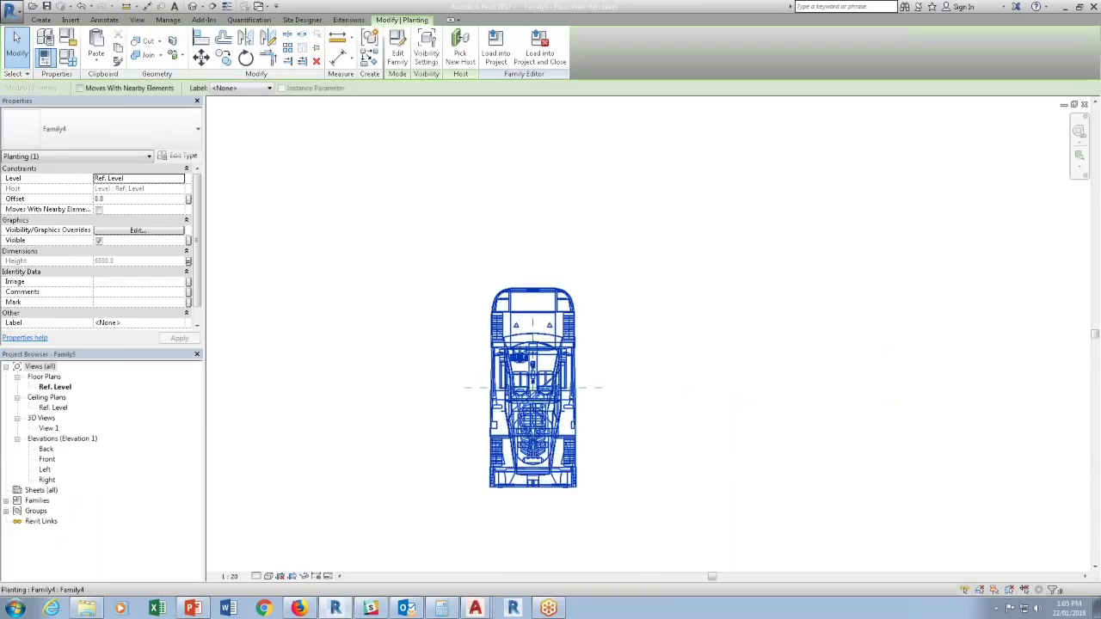
click(399, 52)
click(558, 343)
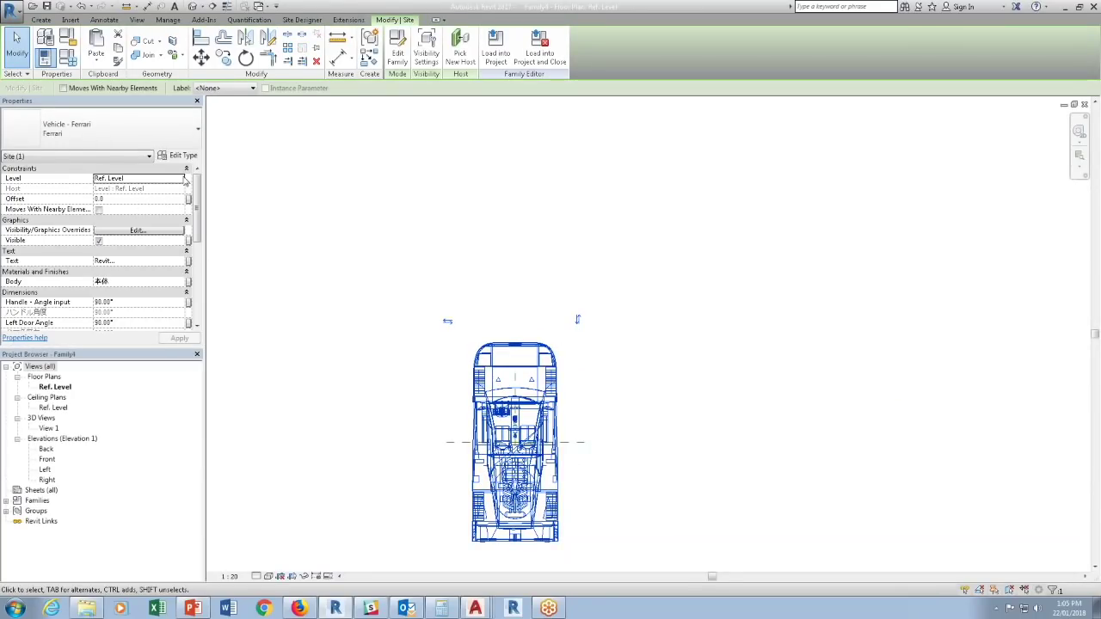
click(398, 51)
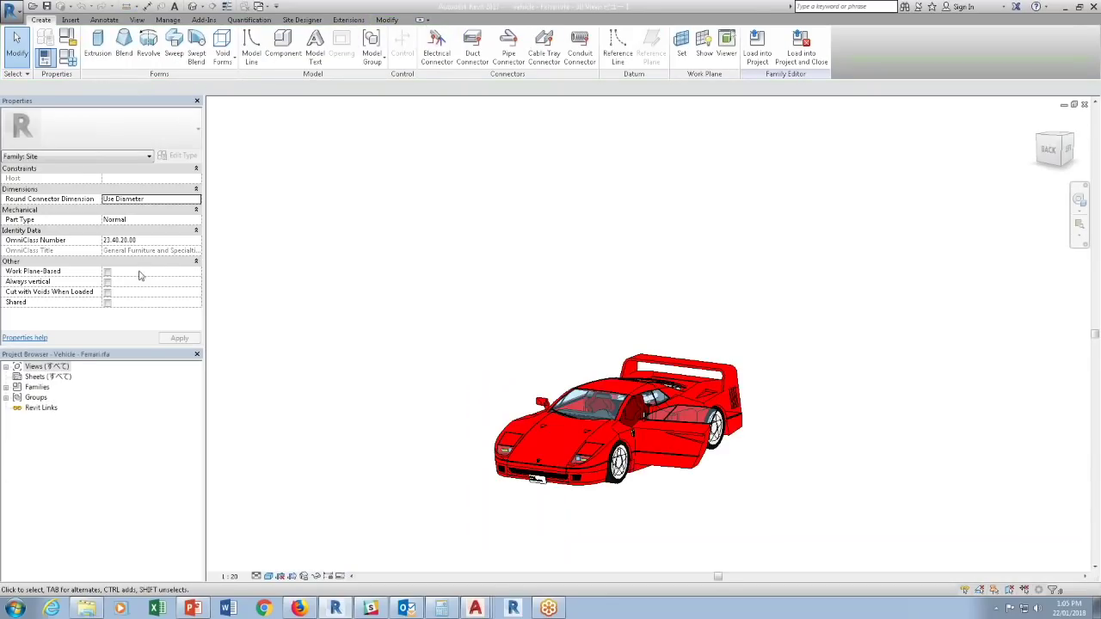